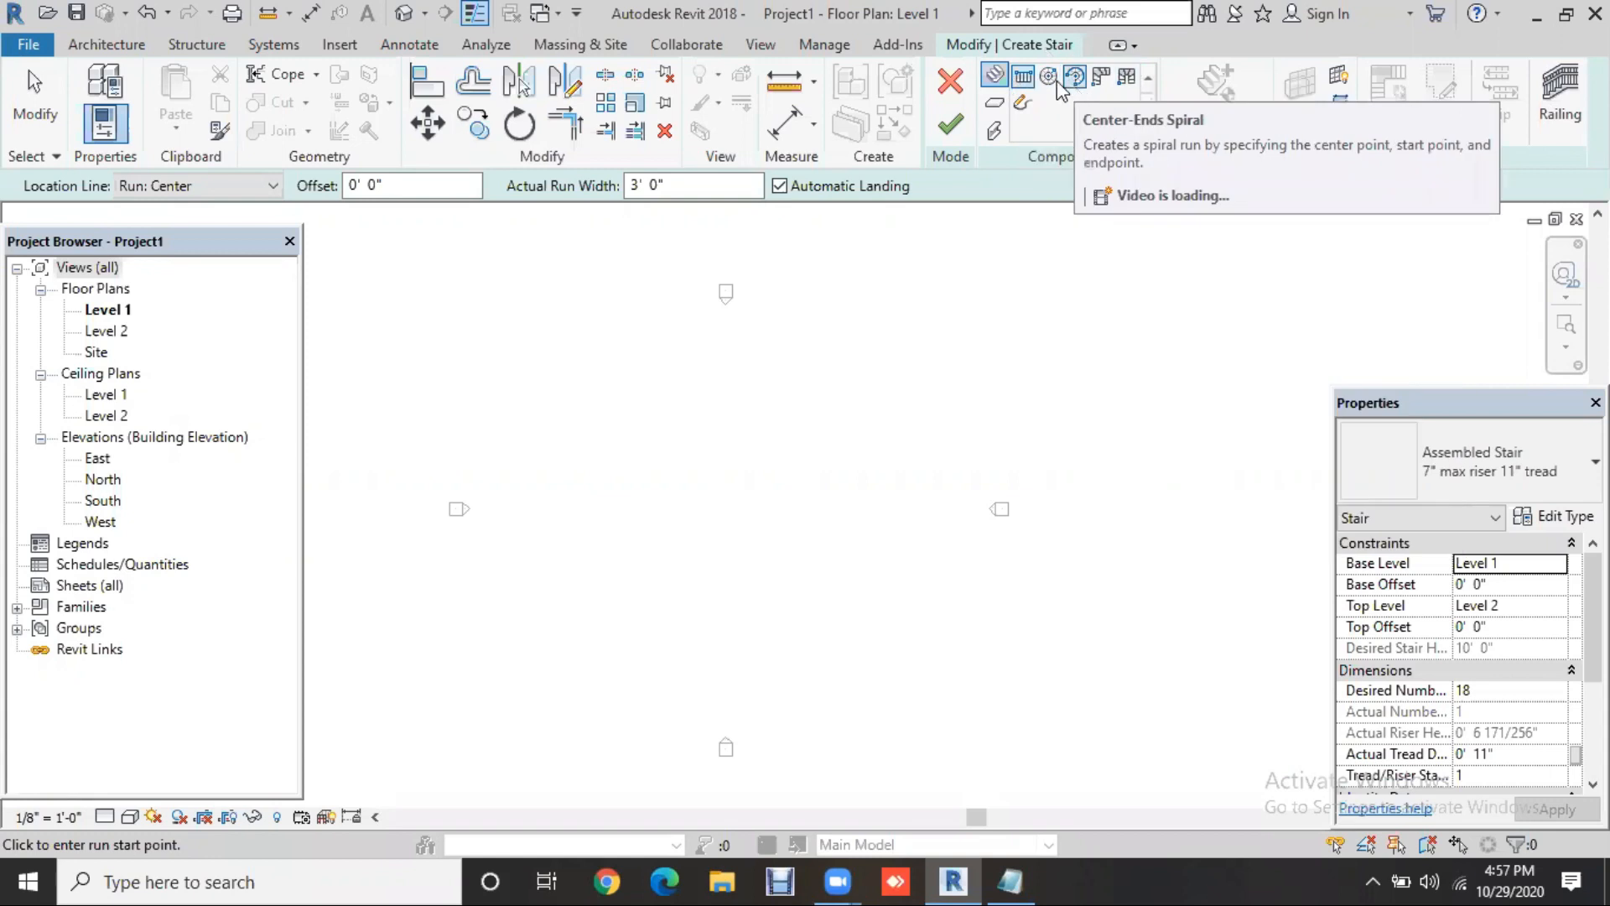
Choose the Assembled Stair type 7" max riser 11" tread for the new stair
{"action": "left_click", "coordinate": [1054, 80]}
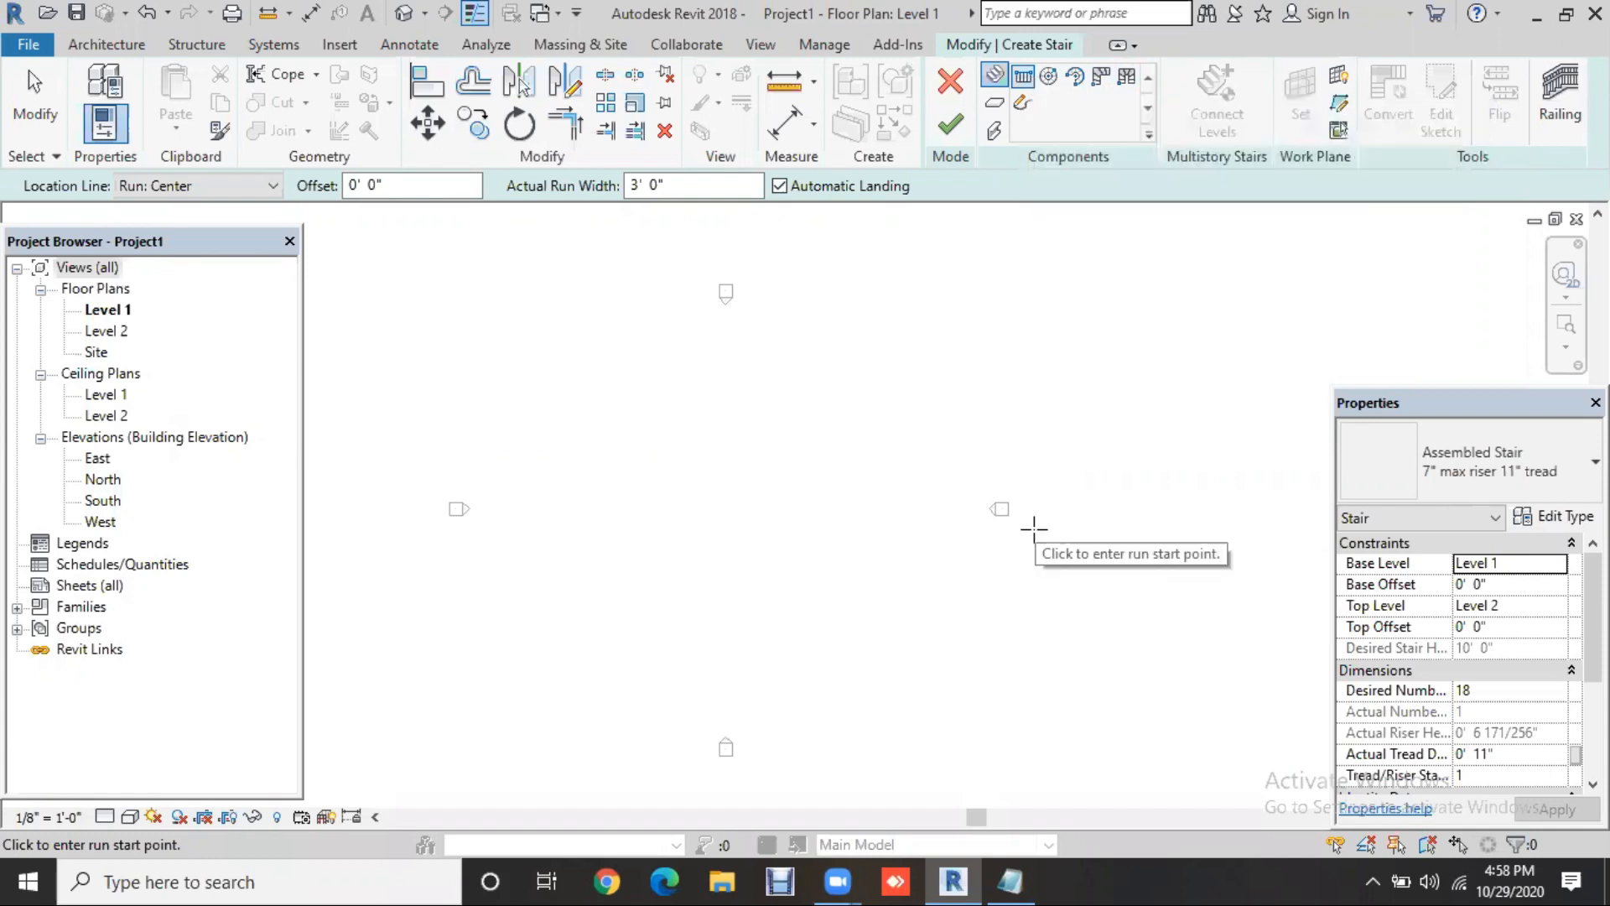
{"action": "left_click", "coordinate": [1501, 473]}
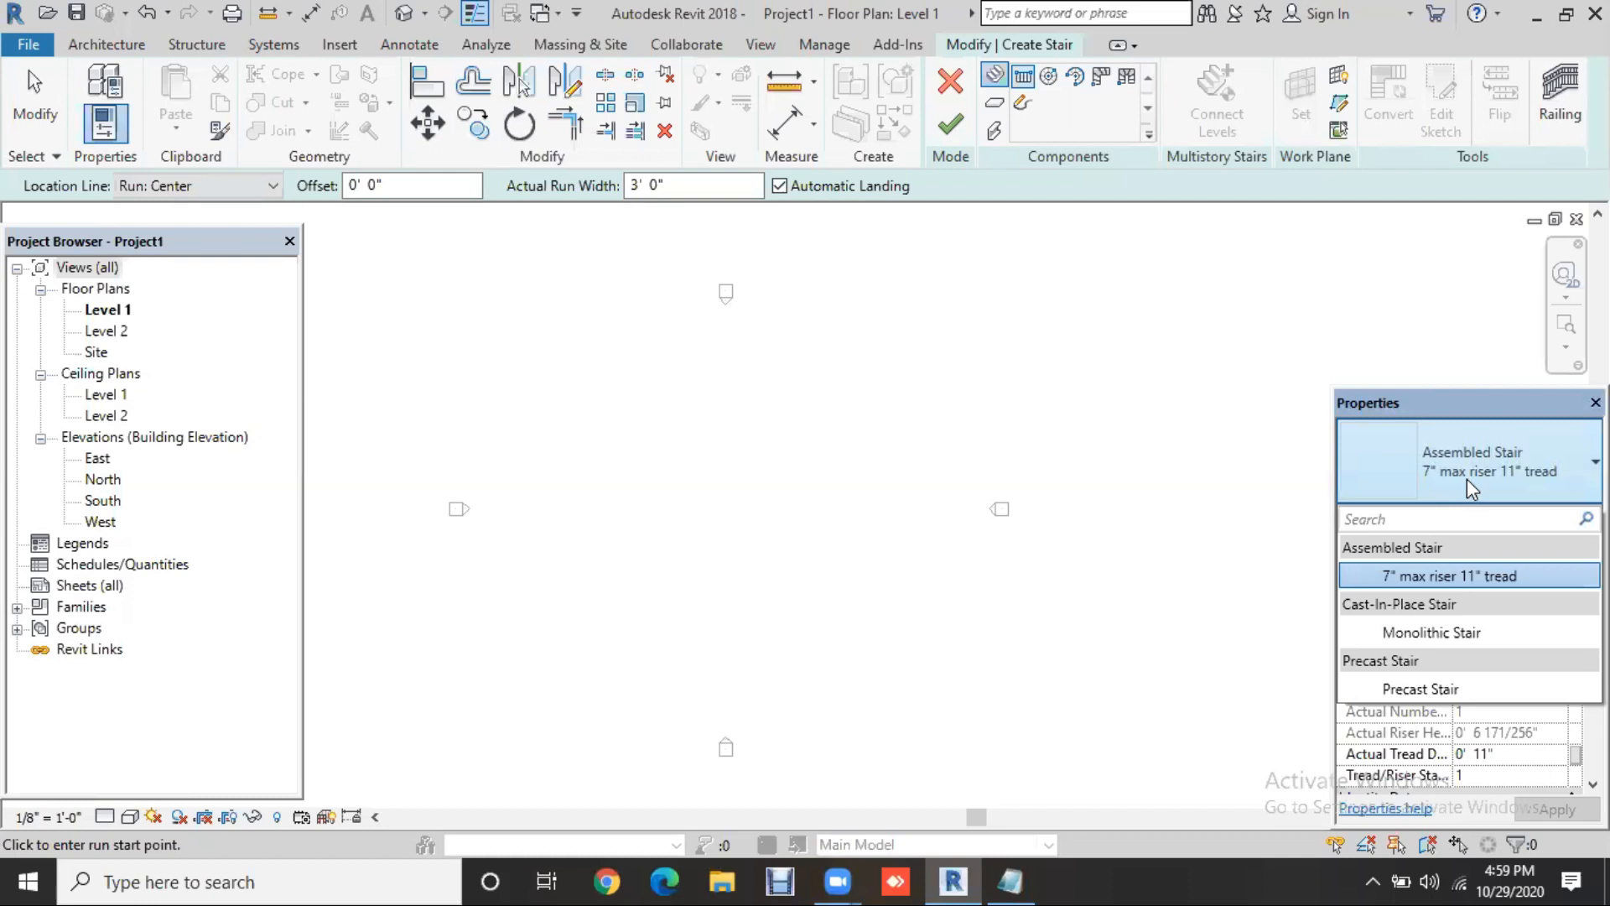
{"action": "left_click", "coordinate": [1429, 576]}
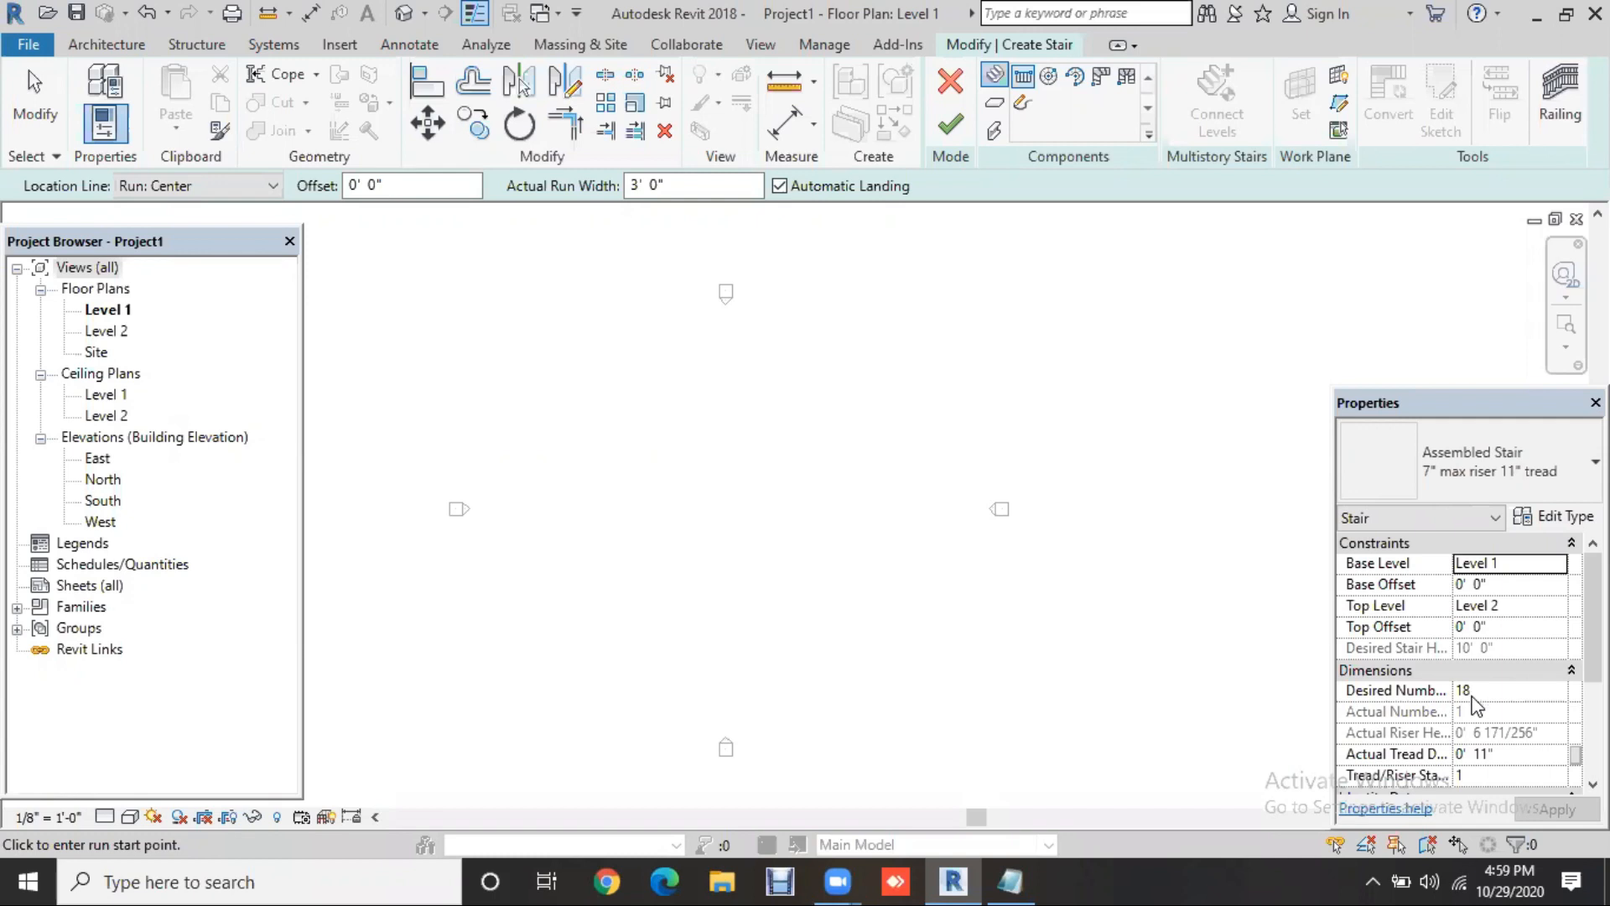
Duplicate the current stair type under the name 6" max riser 10" tread
{"action": "left_click", "coordinate": [1565, 518]}
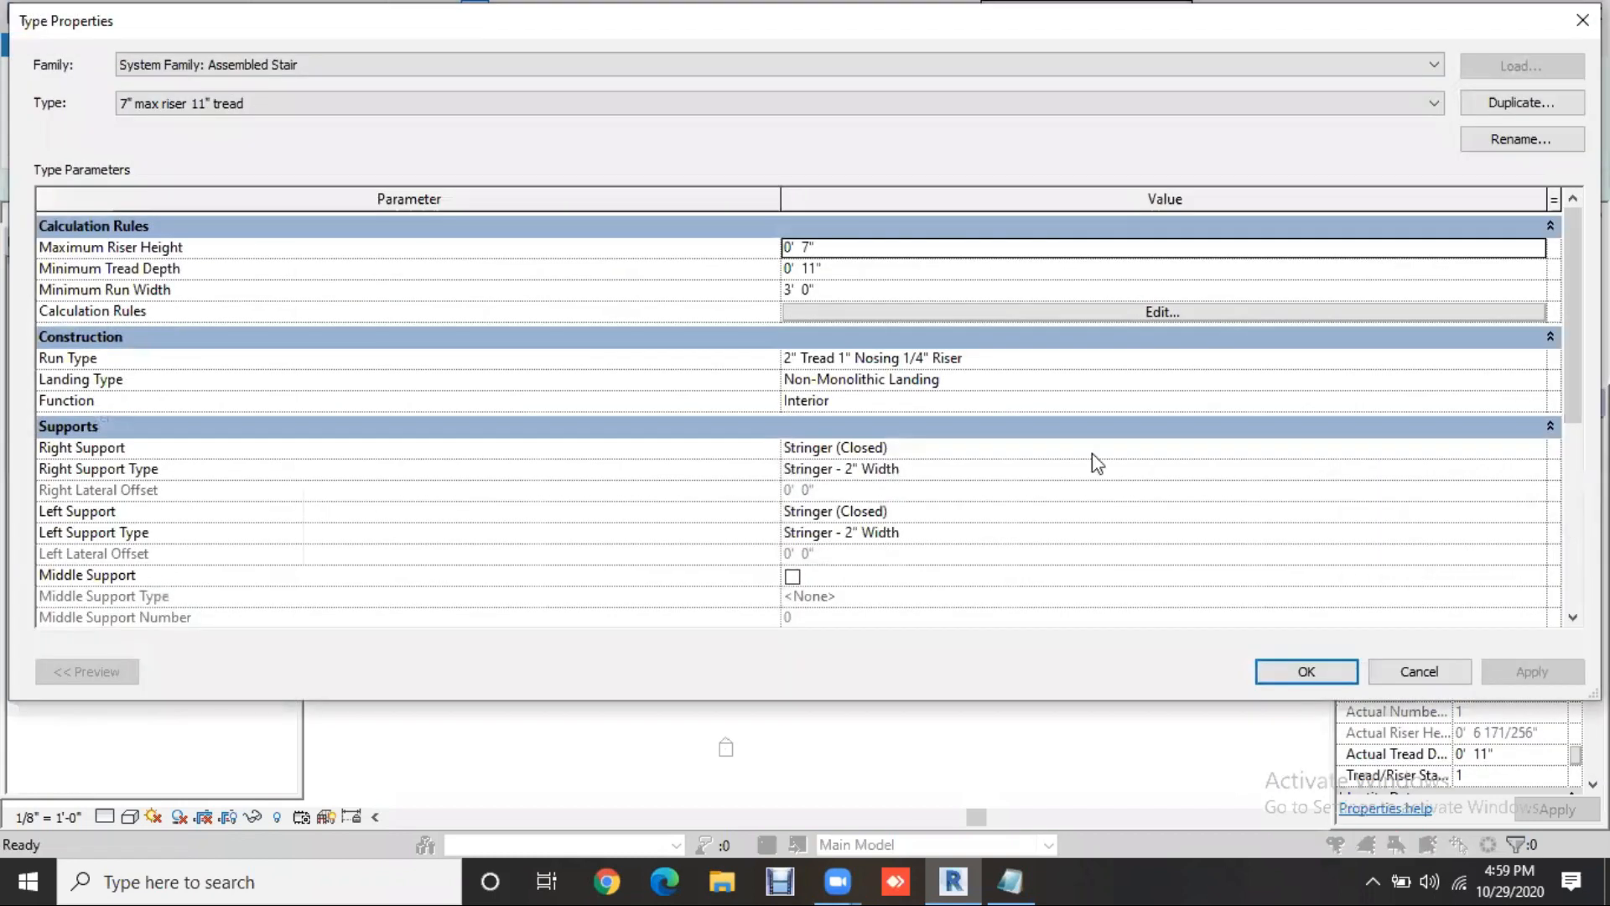
{"action": "left_click", "coordinate": [843, 245]}
{"action": "key", "text": "Tab"}
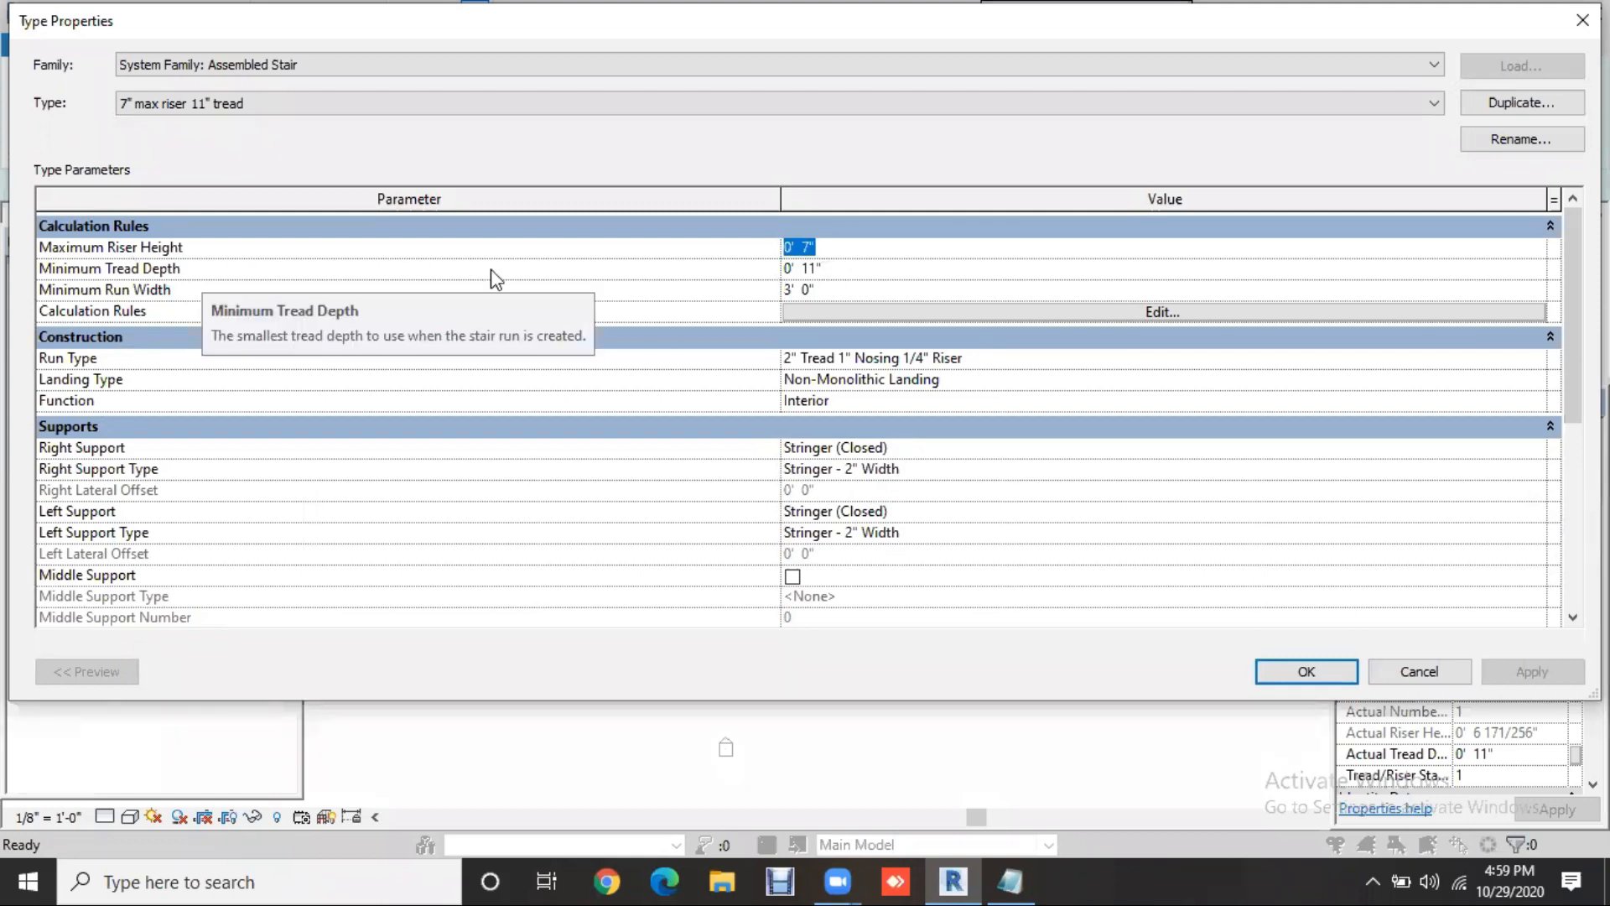
{"action": "left_click", "coordinate": [1510, 106]}
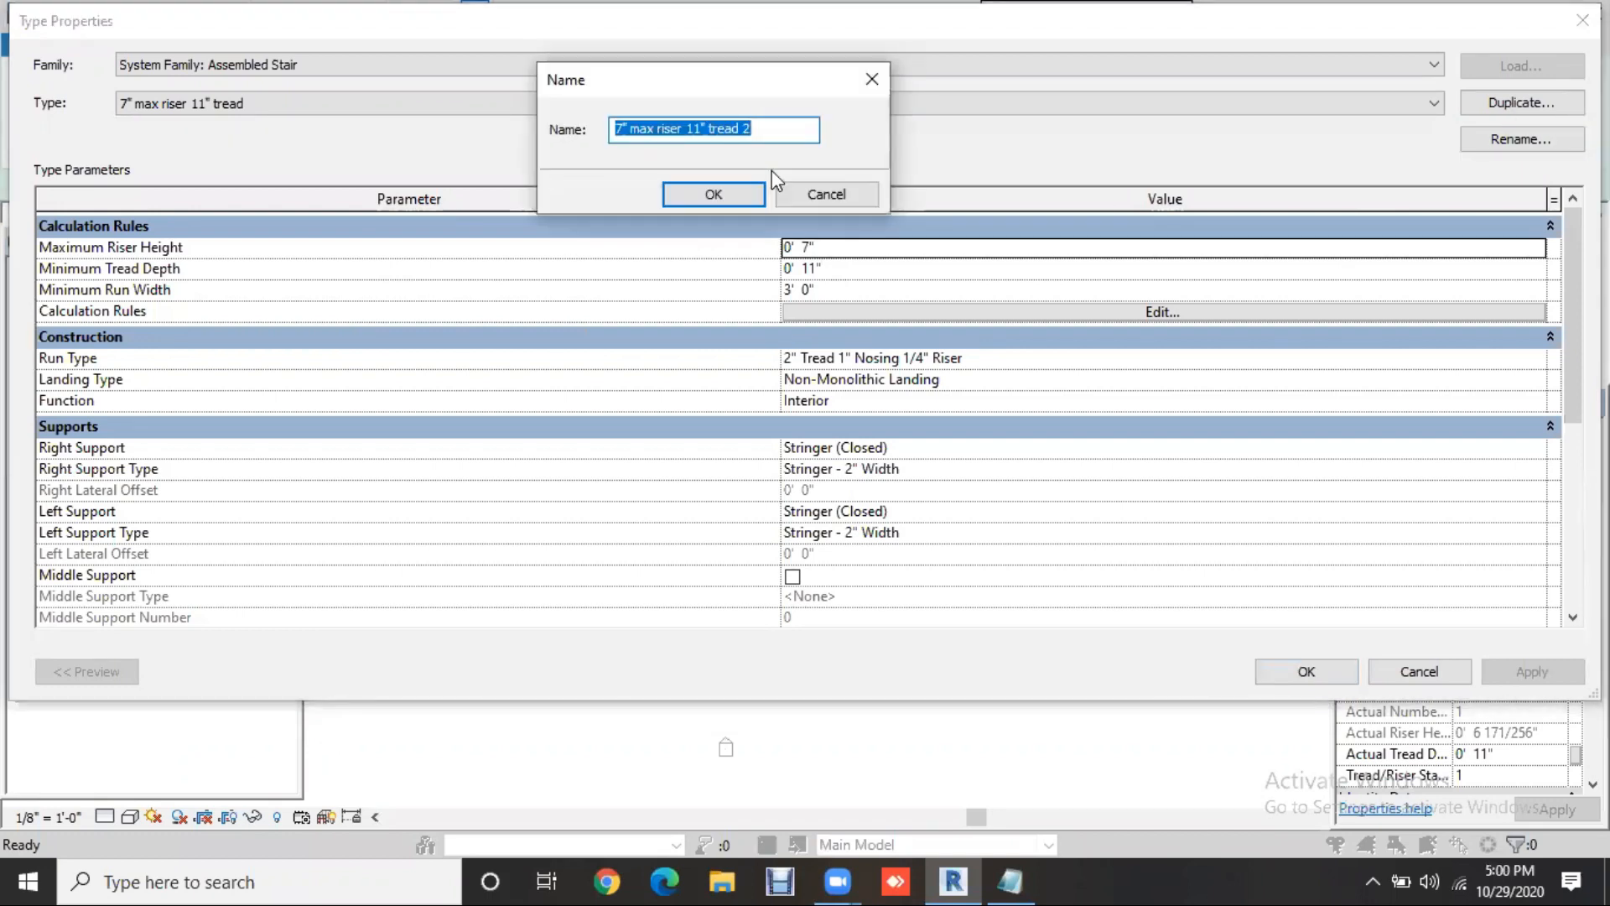
{"action": "left_click", "coordinate": [625, 130]}
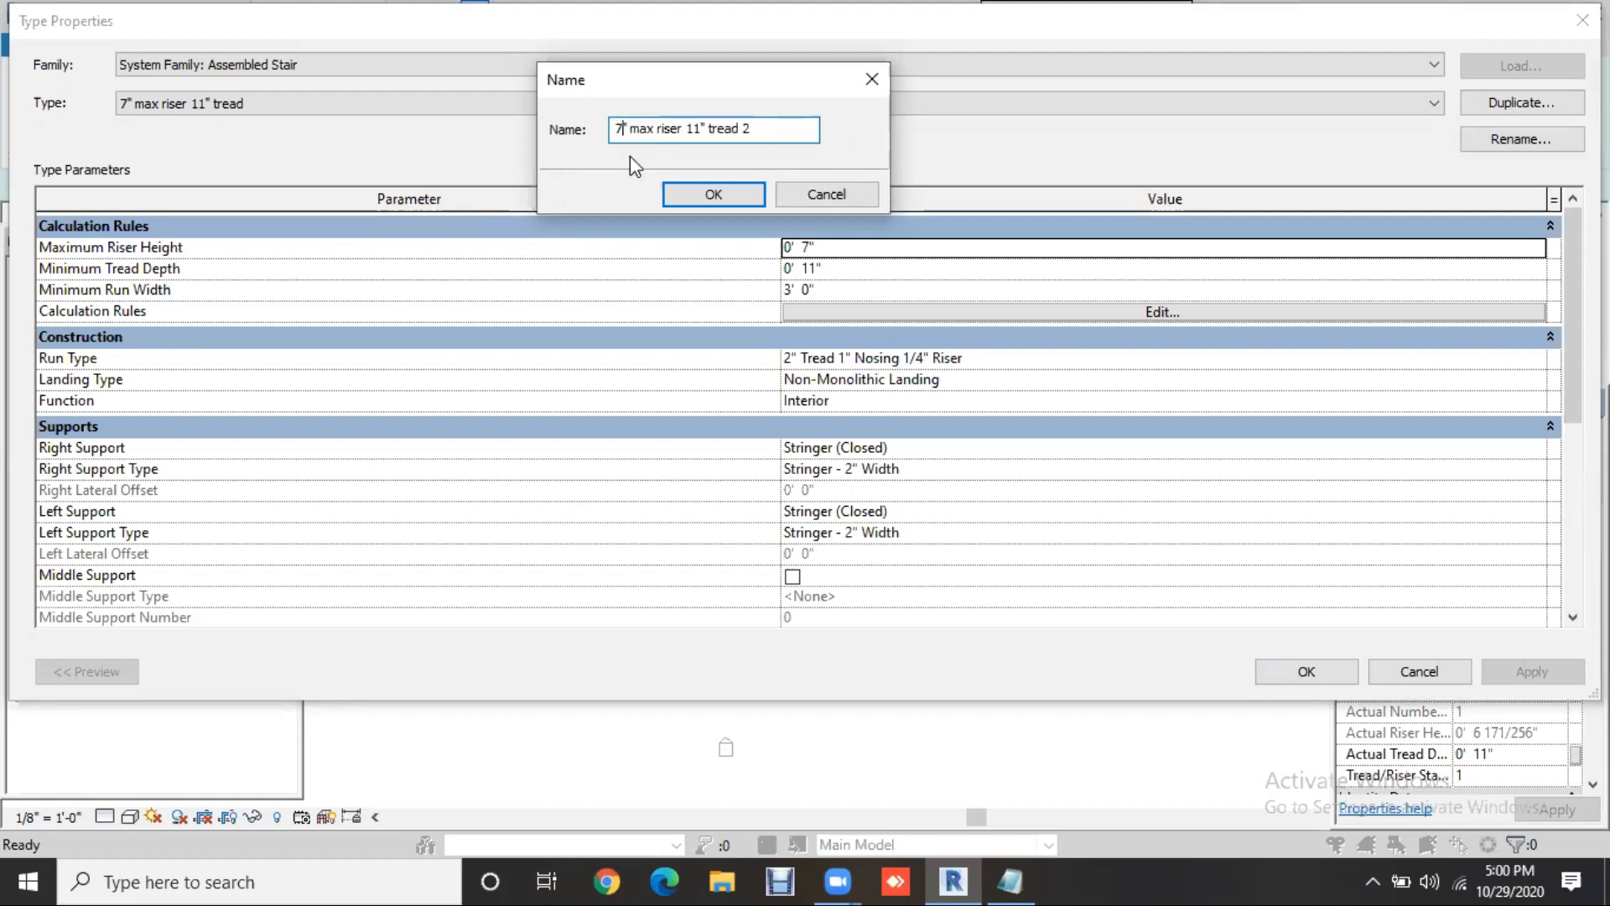
{"action": "key", "text": "BackSpace"}
{"action": "type", "text": "6"}
{"action": "key", "text": "BackSpace"}
{"action": "type", "text": "0"}
{"action": "left_click", "coordinate": [756, 132]}
{"action": "key", "text": "BackSpace"}
{"action": "key", "text": "BackSpace"}
{"action": "left_click", "coordinate": [688, 194]}
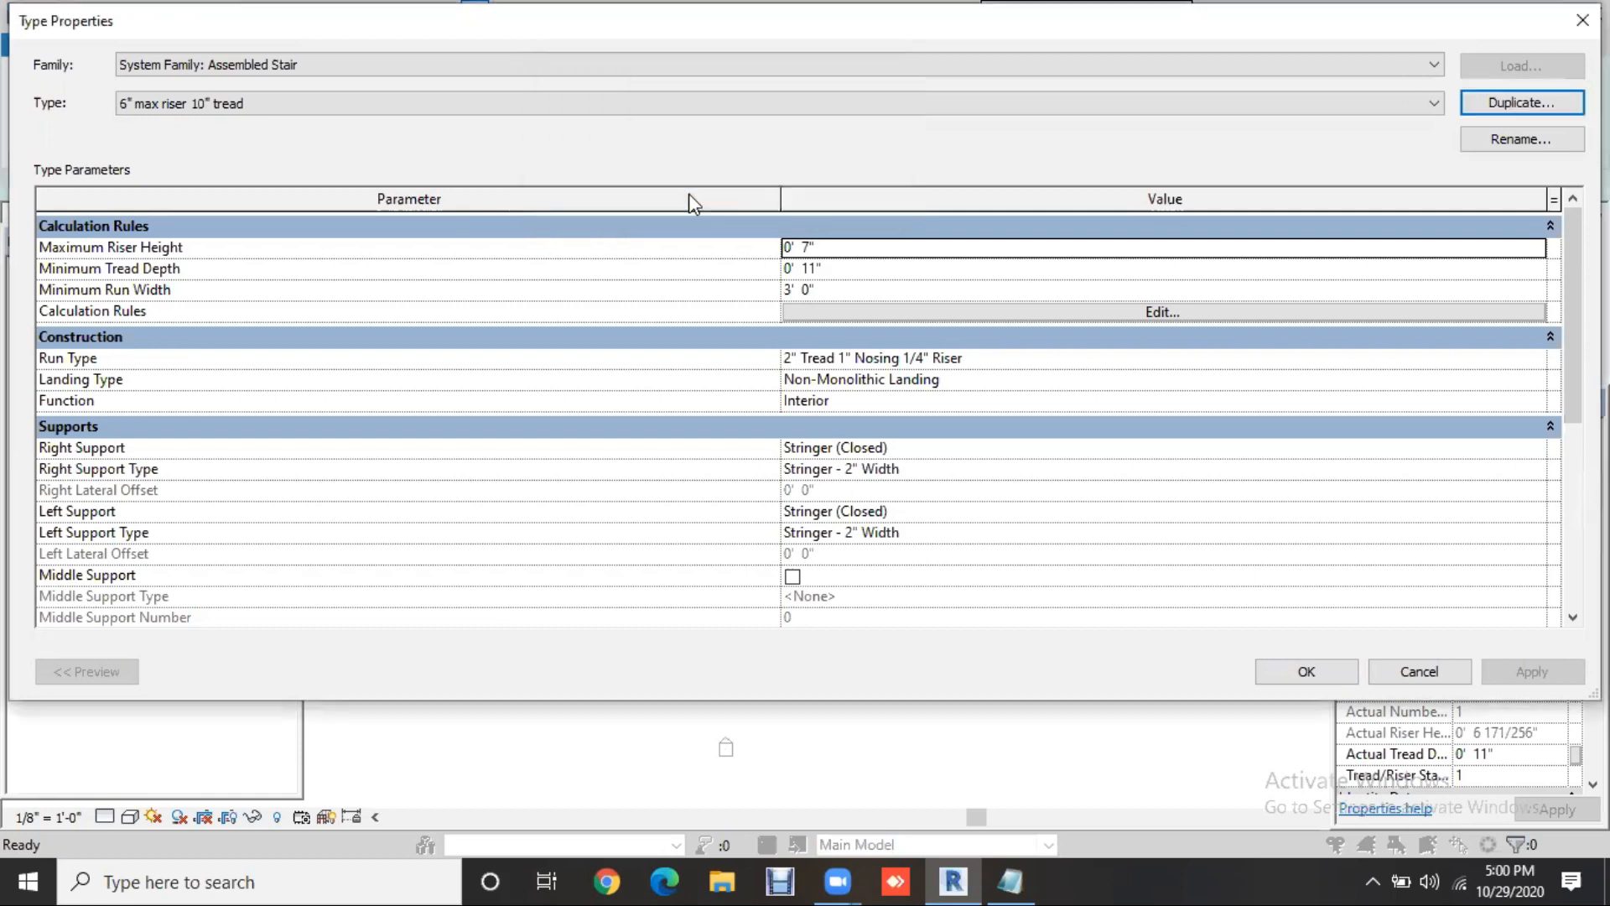
Set the new stair type's maximum riser height to 6" and minimum tread depth to 10", and accept the type properties
{"action": "left_click", "coordinate": [839, 246]}
{"action": "type", "text": "6\""}
{"action": "key", "text": "Return"}
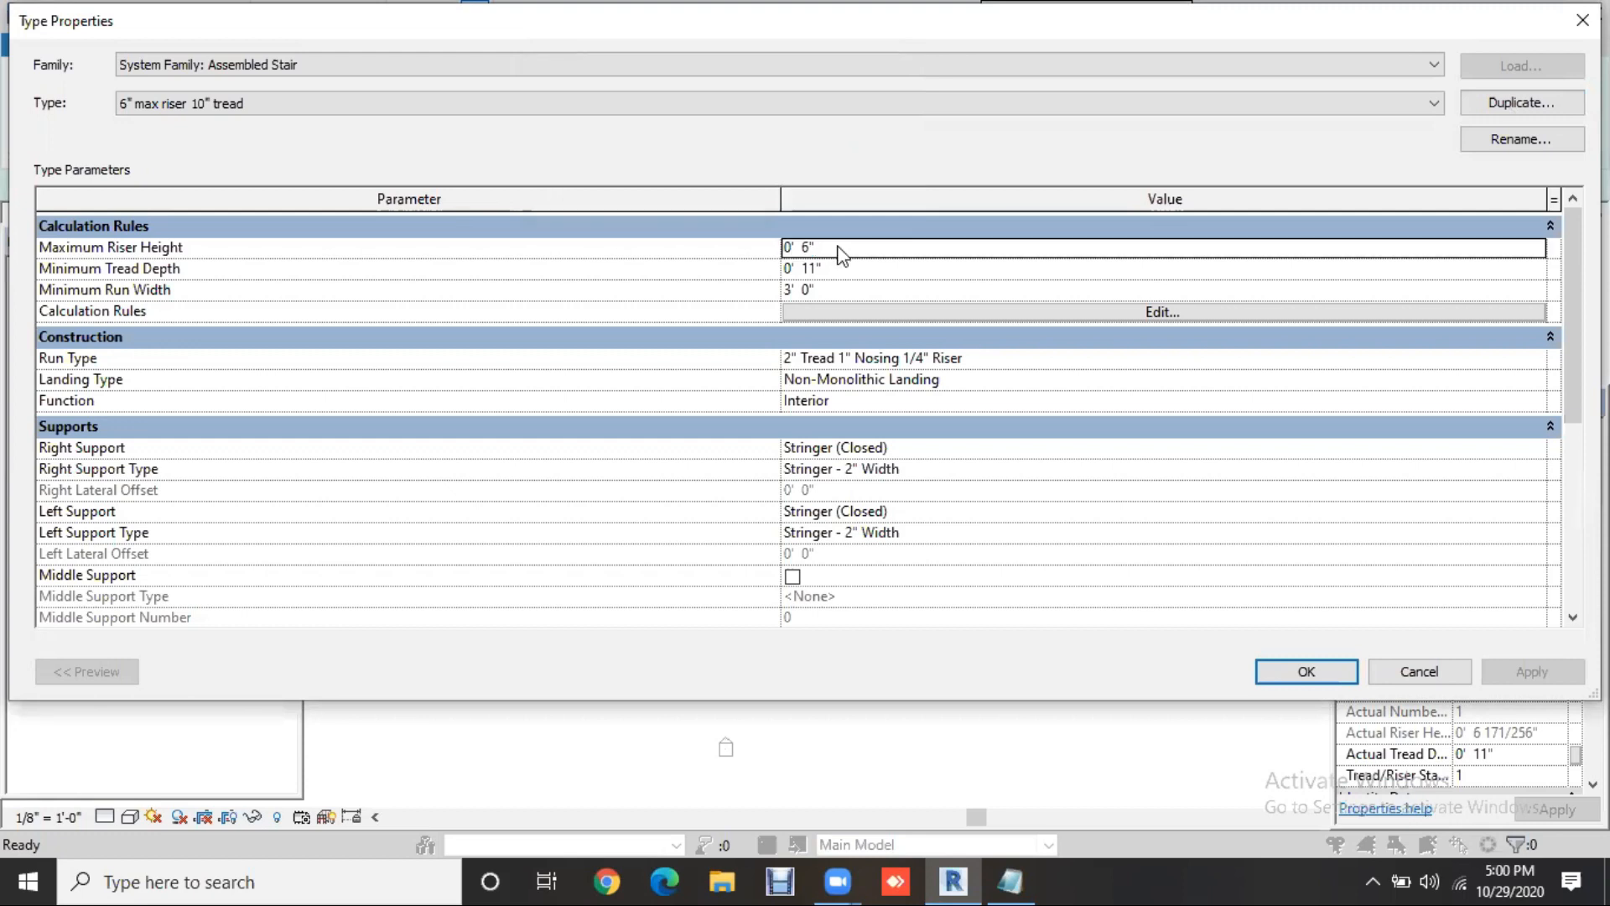
{"action": "left_click", "coordinate": [839, 268]}
{"action": "type", "text": "10\""}
{"action": "key", "text": "Return"}
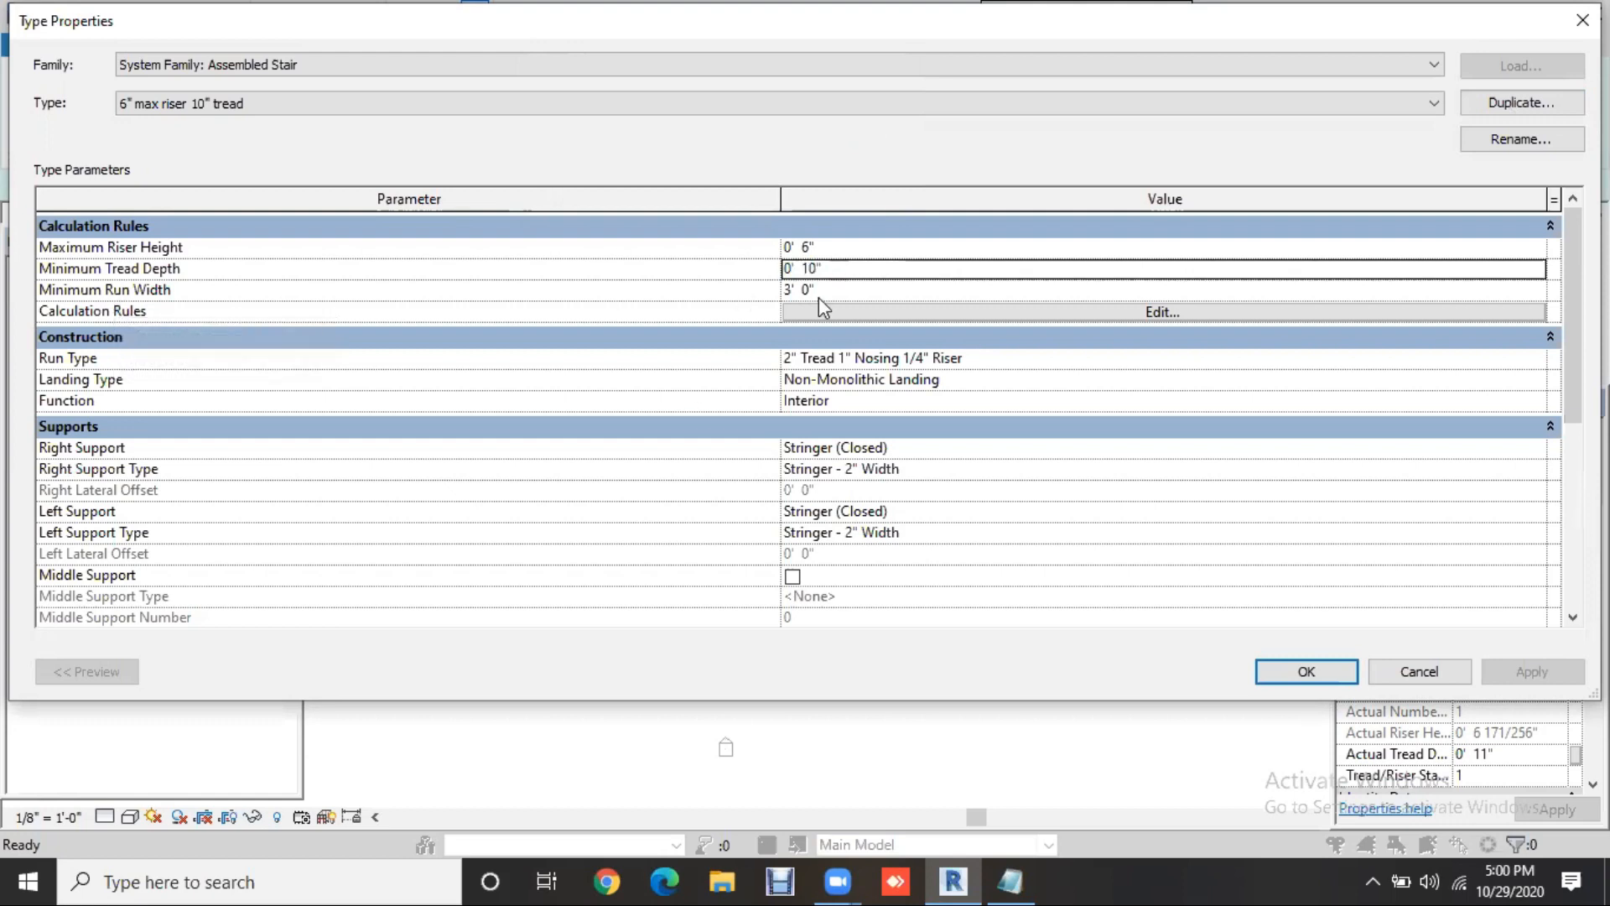
{"action": "left_click", "coordinate": [830, 290]}
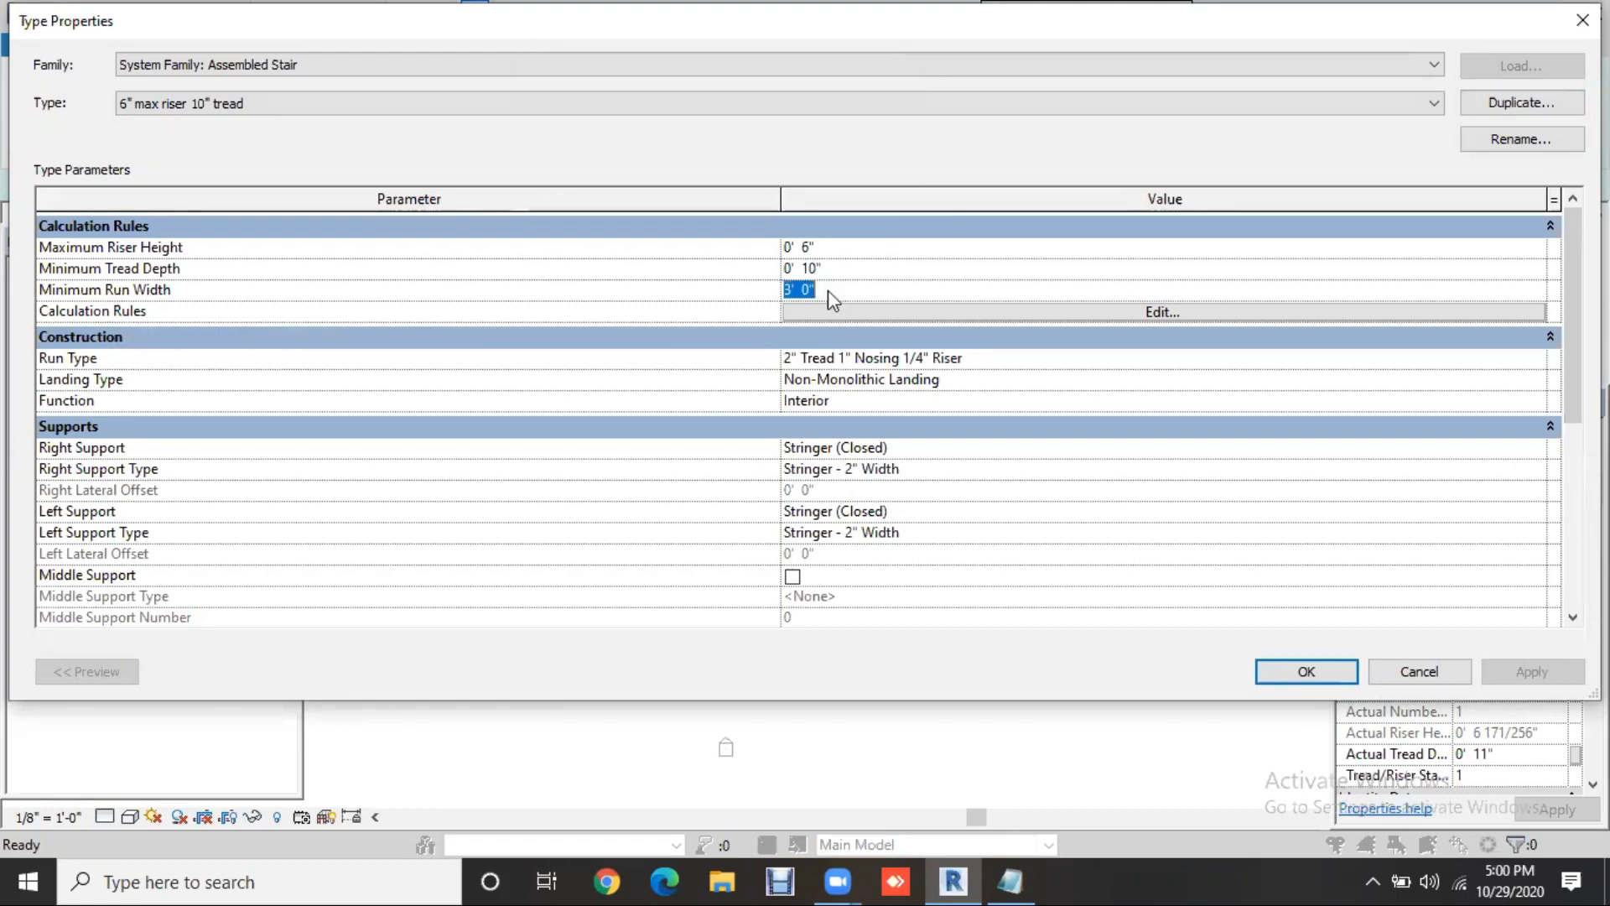
{"action": "left_click", "coordinate": [1342, 674]}
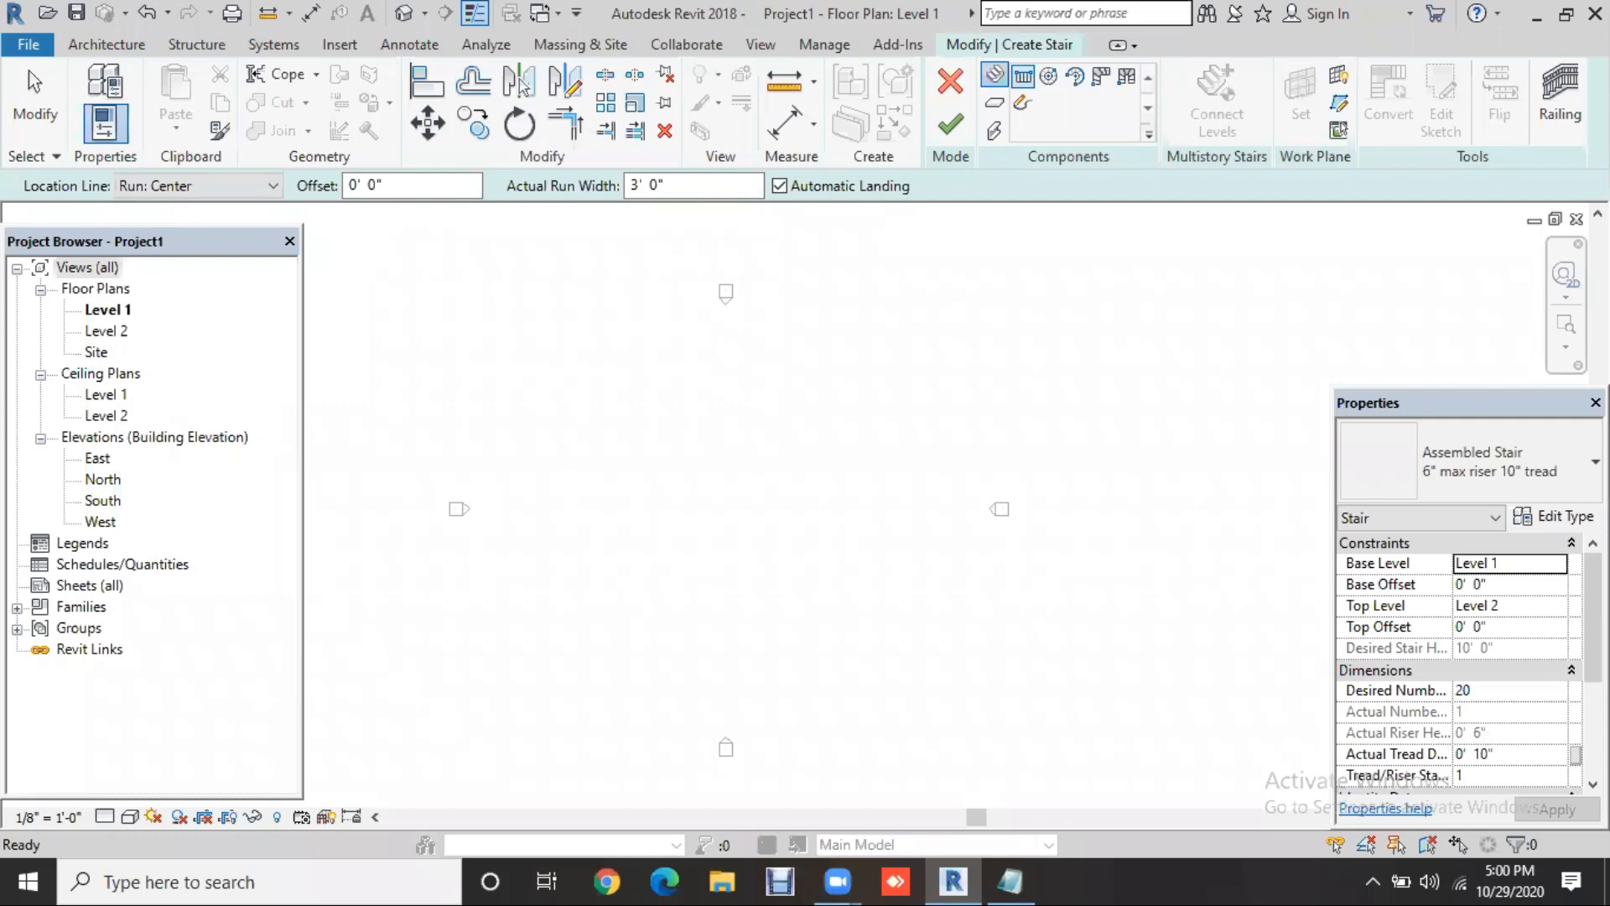
Draw a vertical straight run of 10 risers, 7'-6" long, in the lower middle of the plan with the location line at Run: Right
{"action": "scroll", "coordinate": [1460, 713], "scroll_direction": "down", "scroll_amount": 3}
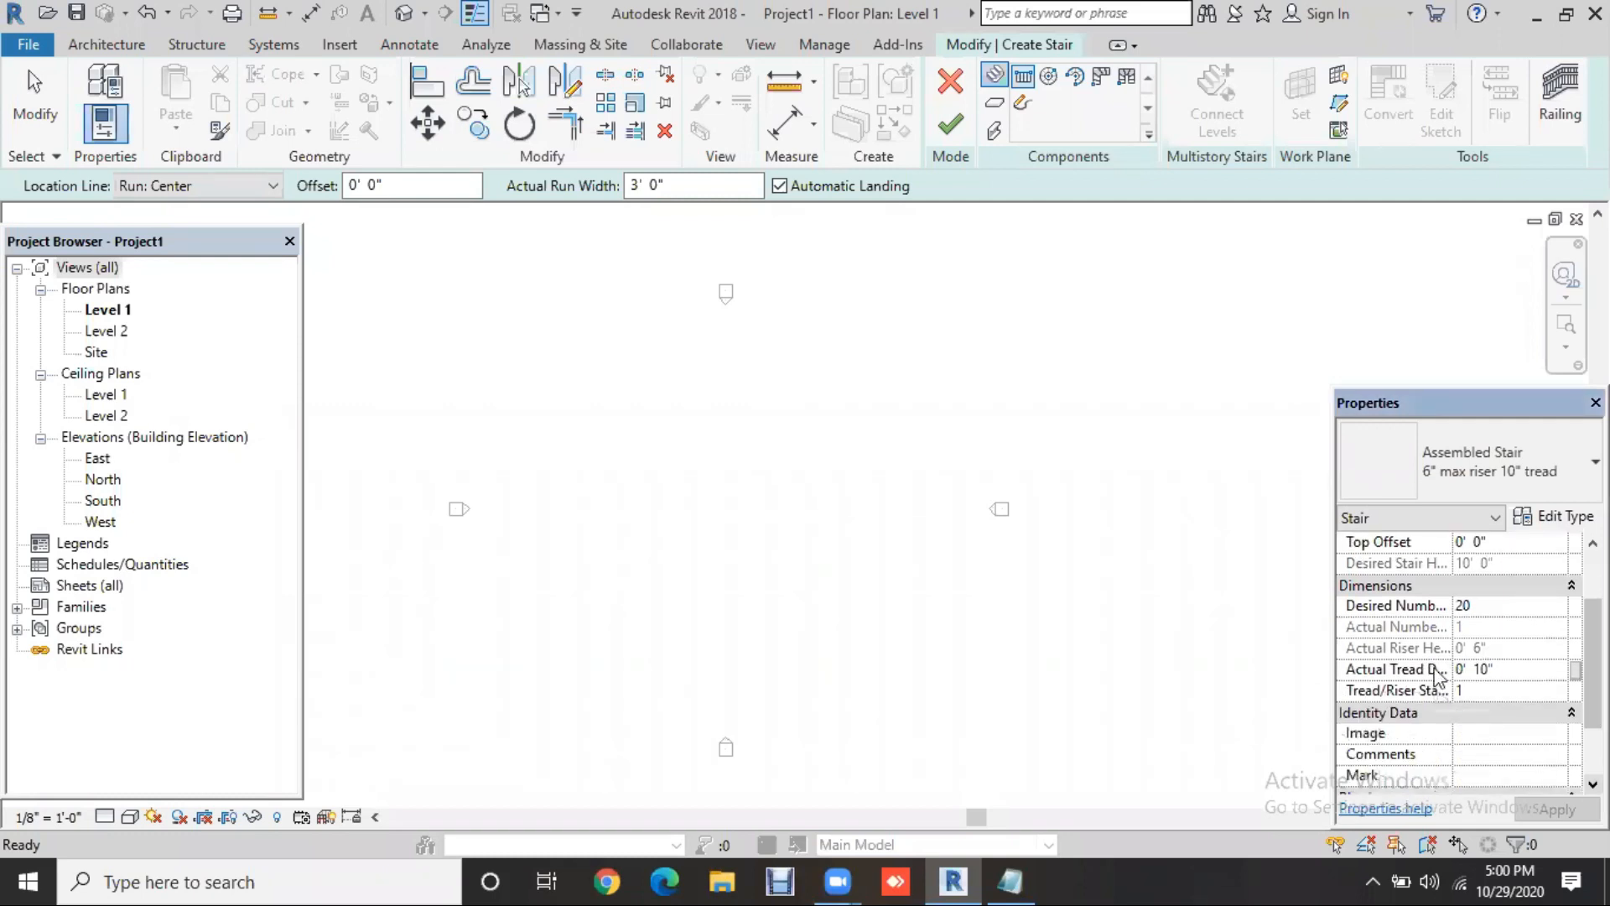
{"action": "scroll", "coordinate": [1436, 675], "scroll_direction": "down", "scroll_amount": 1}
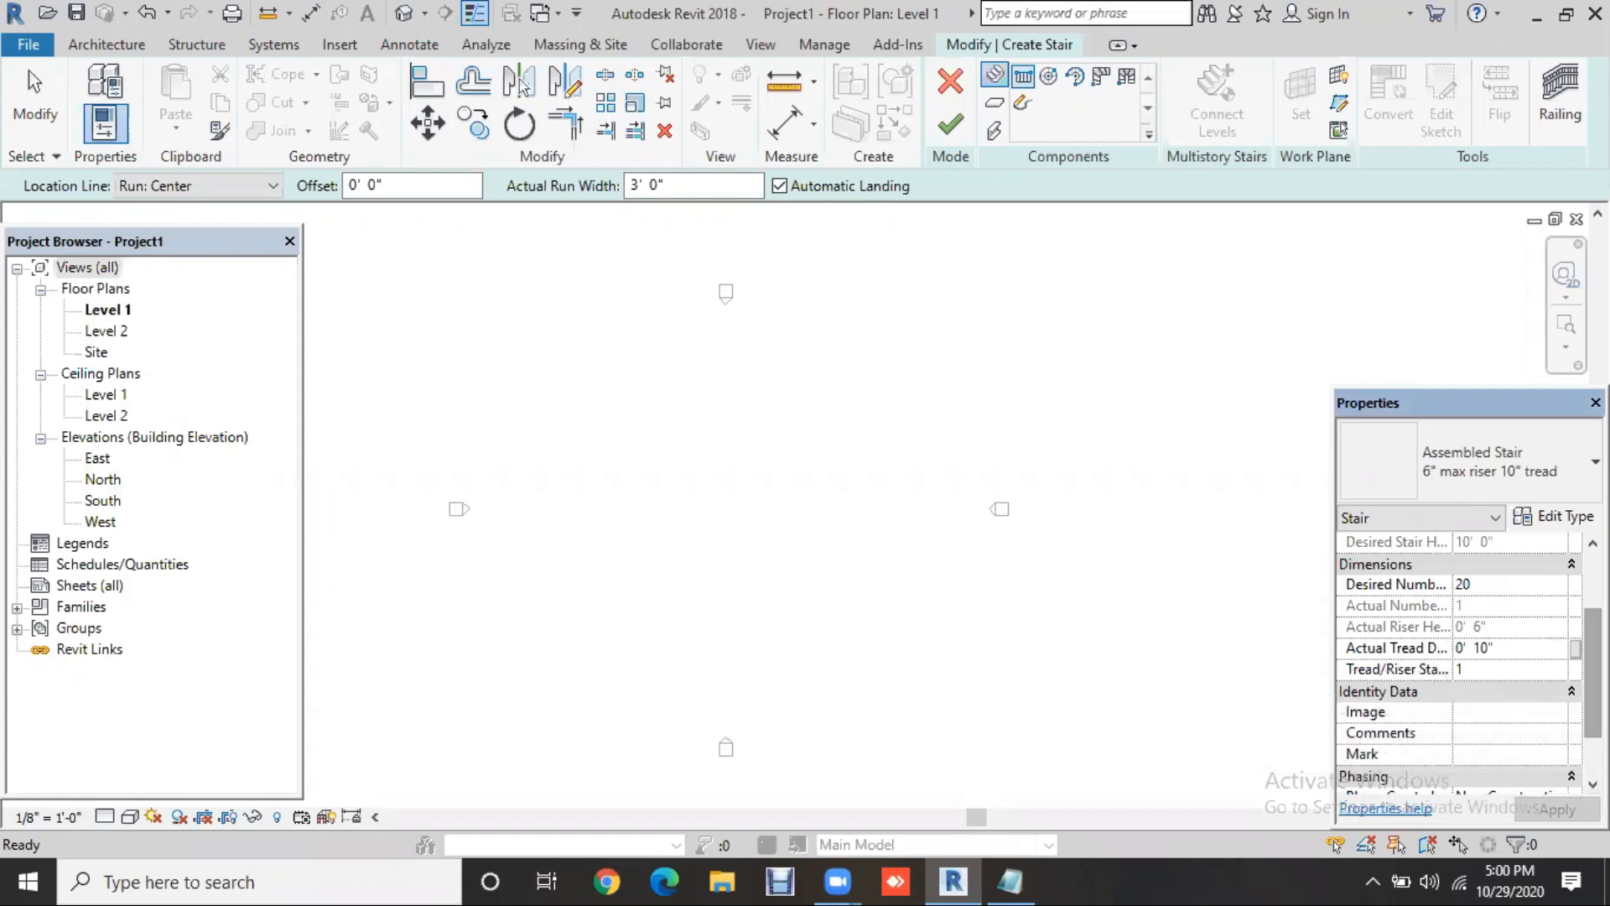
{"action": "scroll", "coordinate": [1459, 663], "scroll_direction": "up", "scroll_amount": 5}
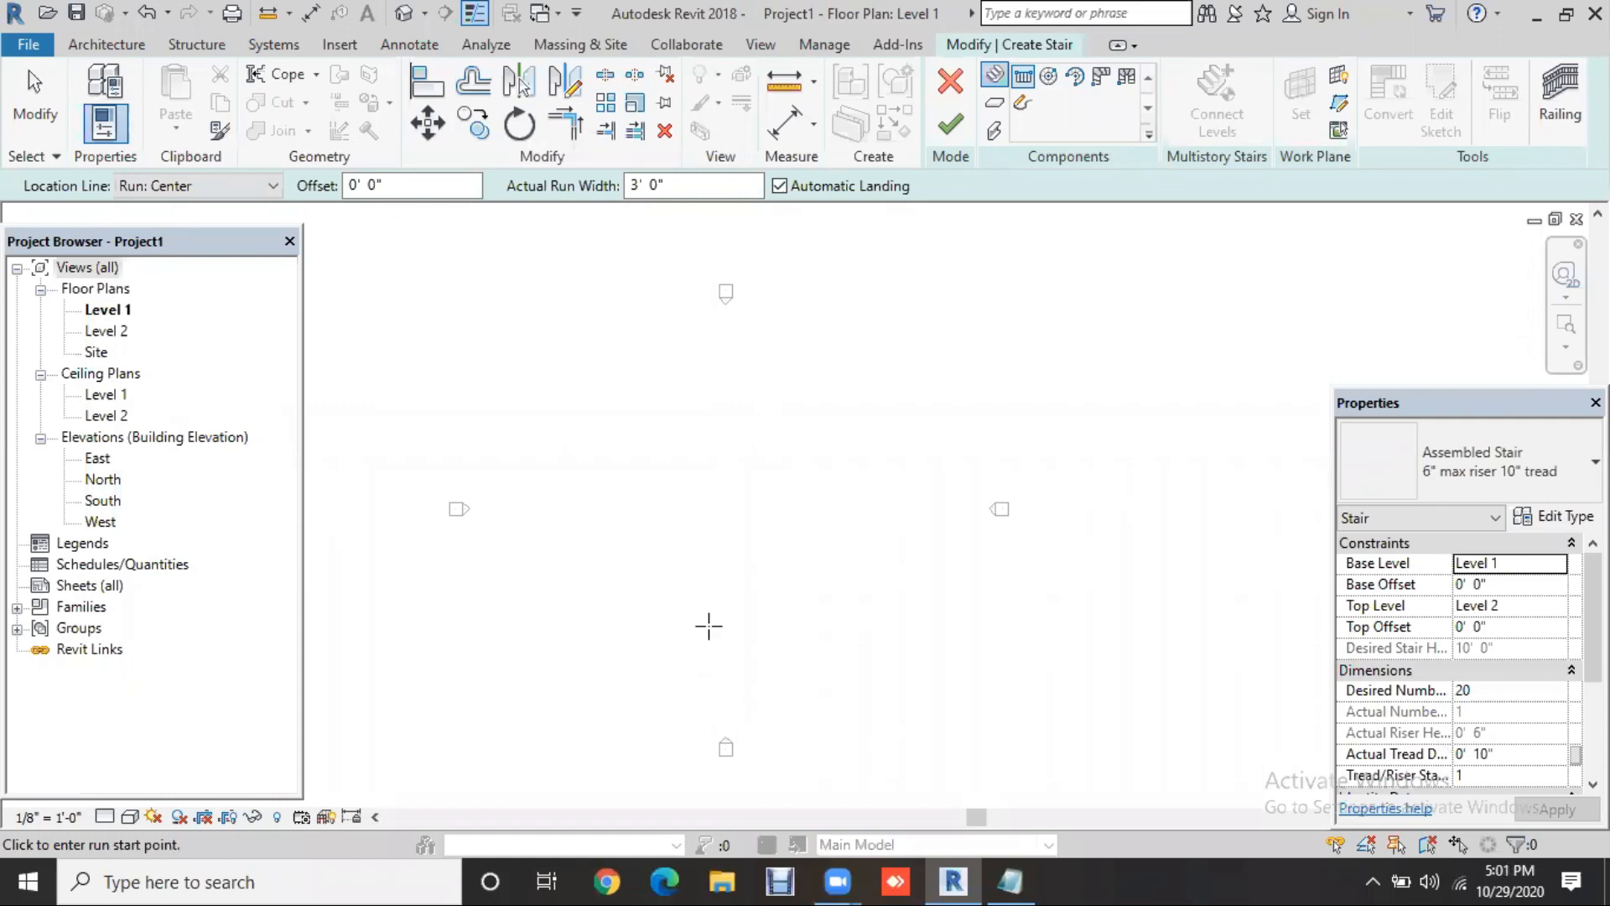
{"action": "left_click", "coordinate": [701, 627]}
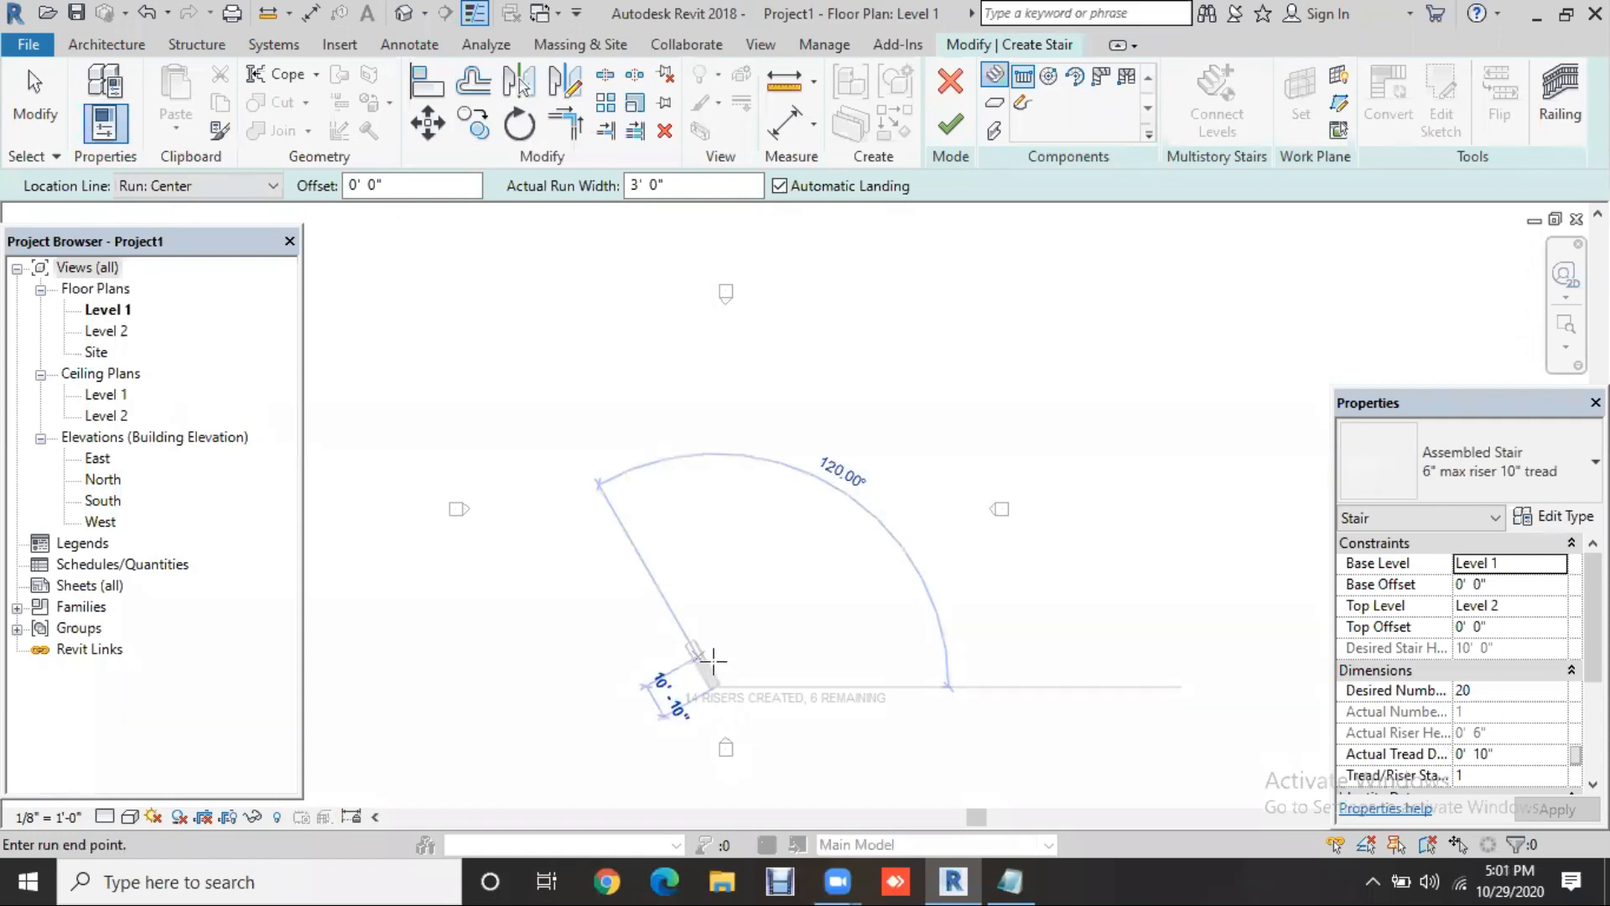
{"action": "scroll", "coordinate": [712, 658], "scroll_direction": "up", "scroll_amount": 1}
{"action": "scroll", "coordinate": [719, 680], "scroll_direction": "up", "scroll_amount": 8}
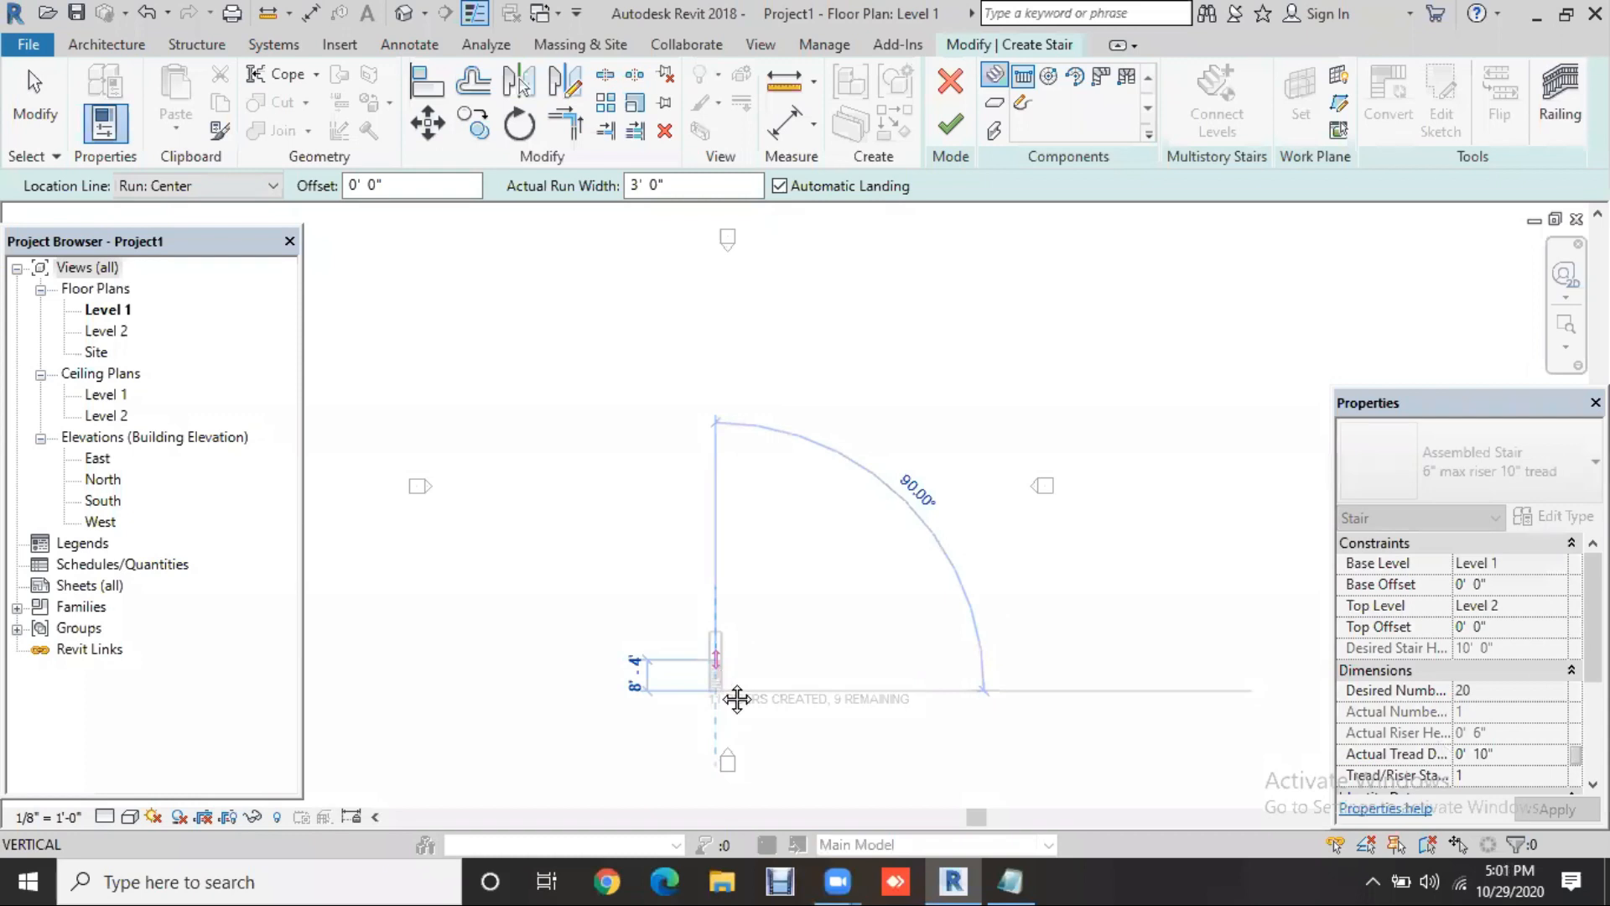
{"action": "middle_click_drag", "start_coordinate": [720, 680], "coordinate": [720, 605]}
{"action": "scroll", "coordinate": [665, 560], "scroll_direction": "up", "scroll_amount": 2}
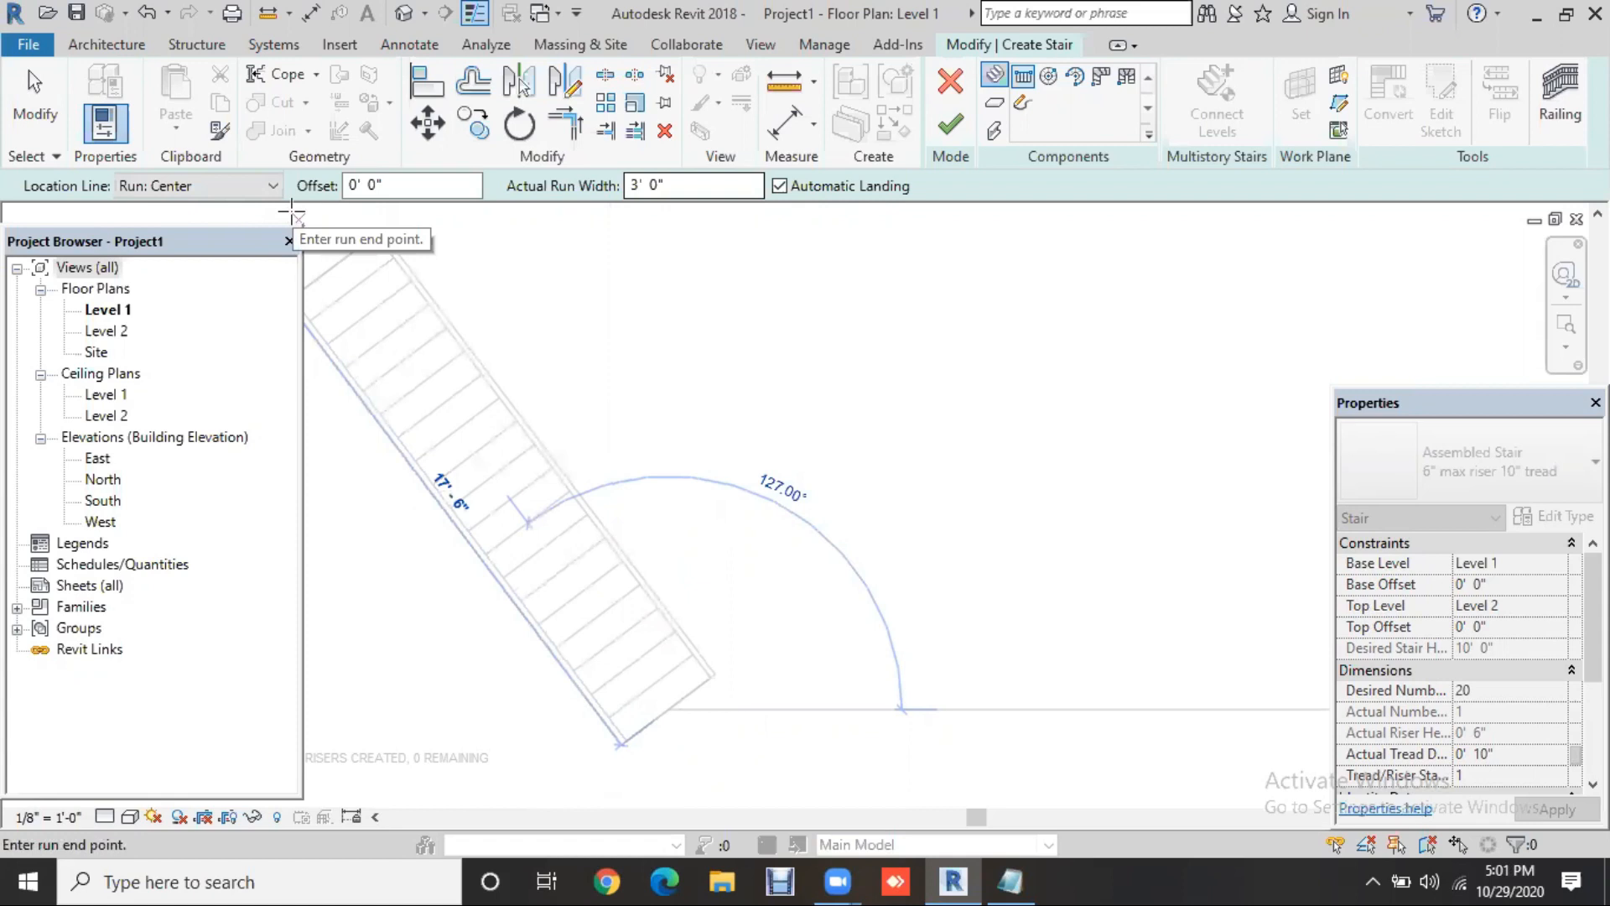
{"action": "left_click", "coordinate": [201, 187]}
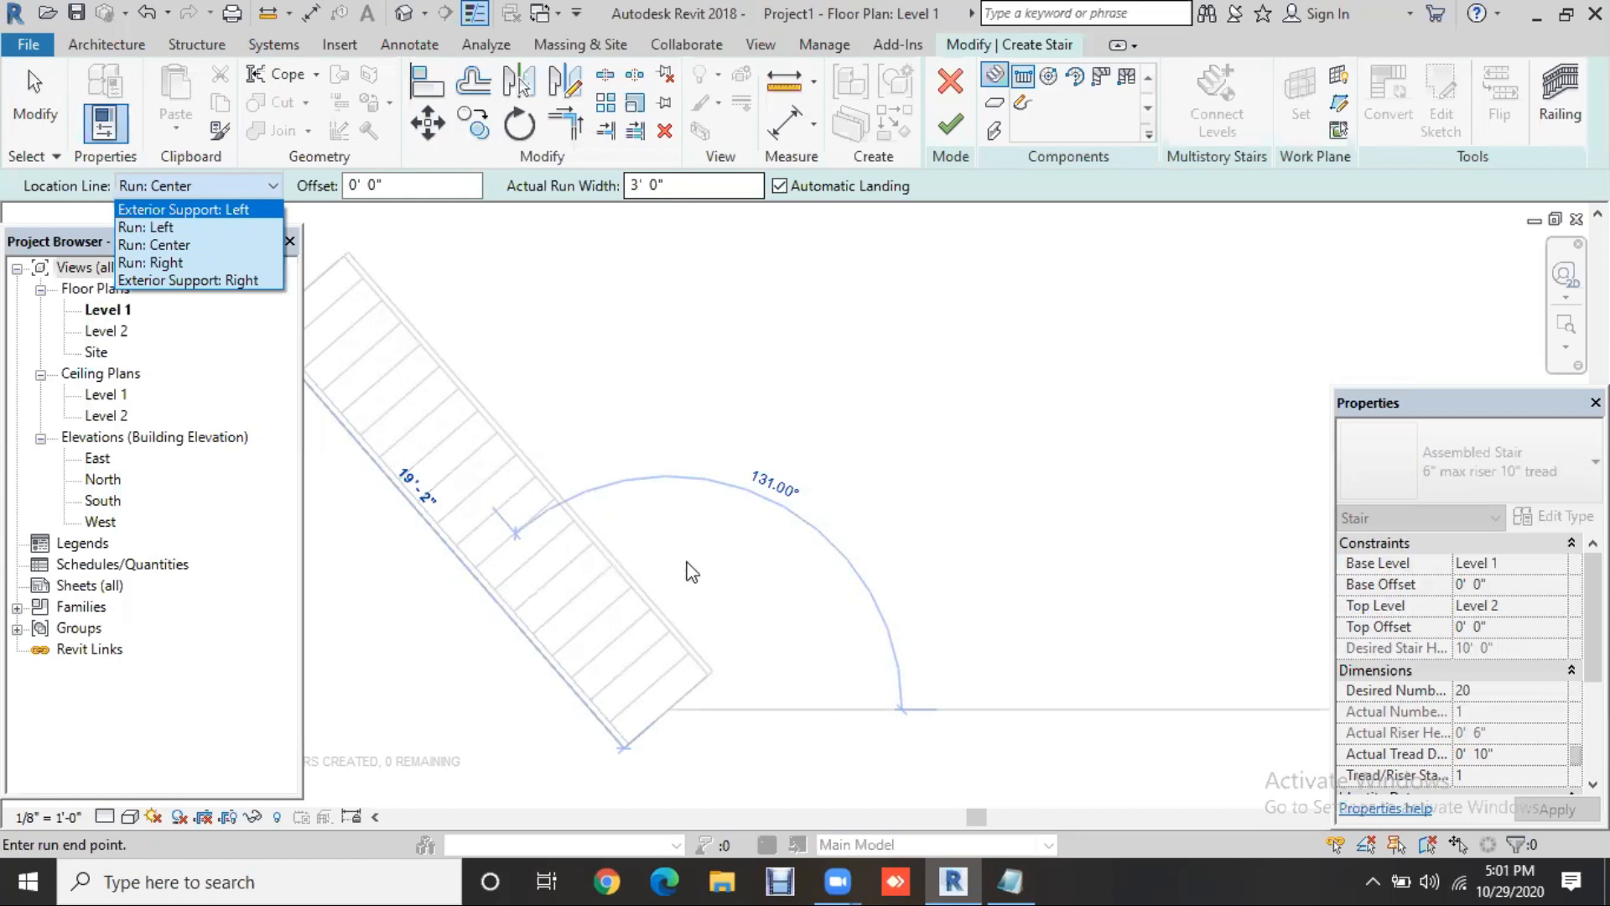
{"action": "left_click", "coordinate": [167, 228]}
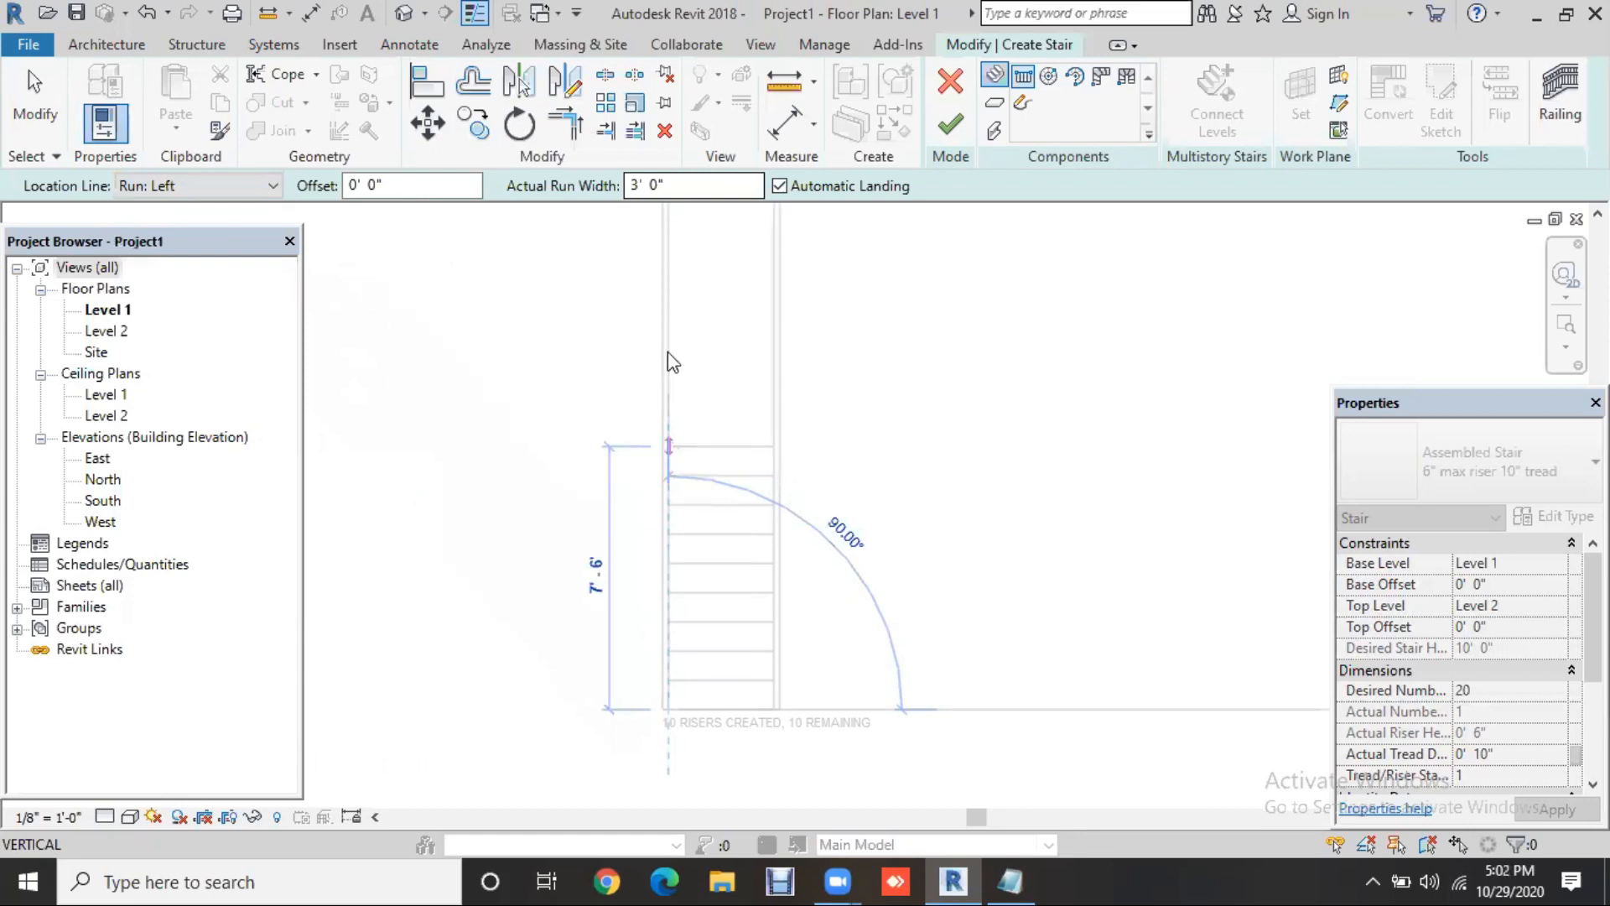
{"action": "left_click", "coordinate": [246, 180]}
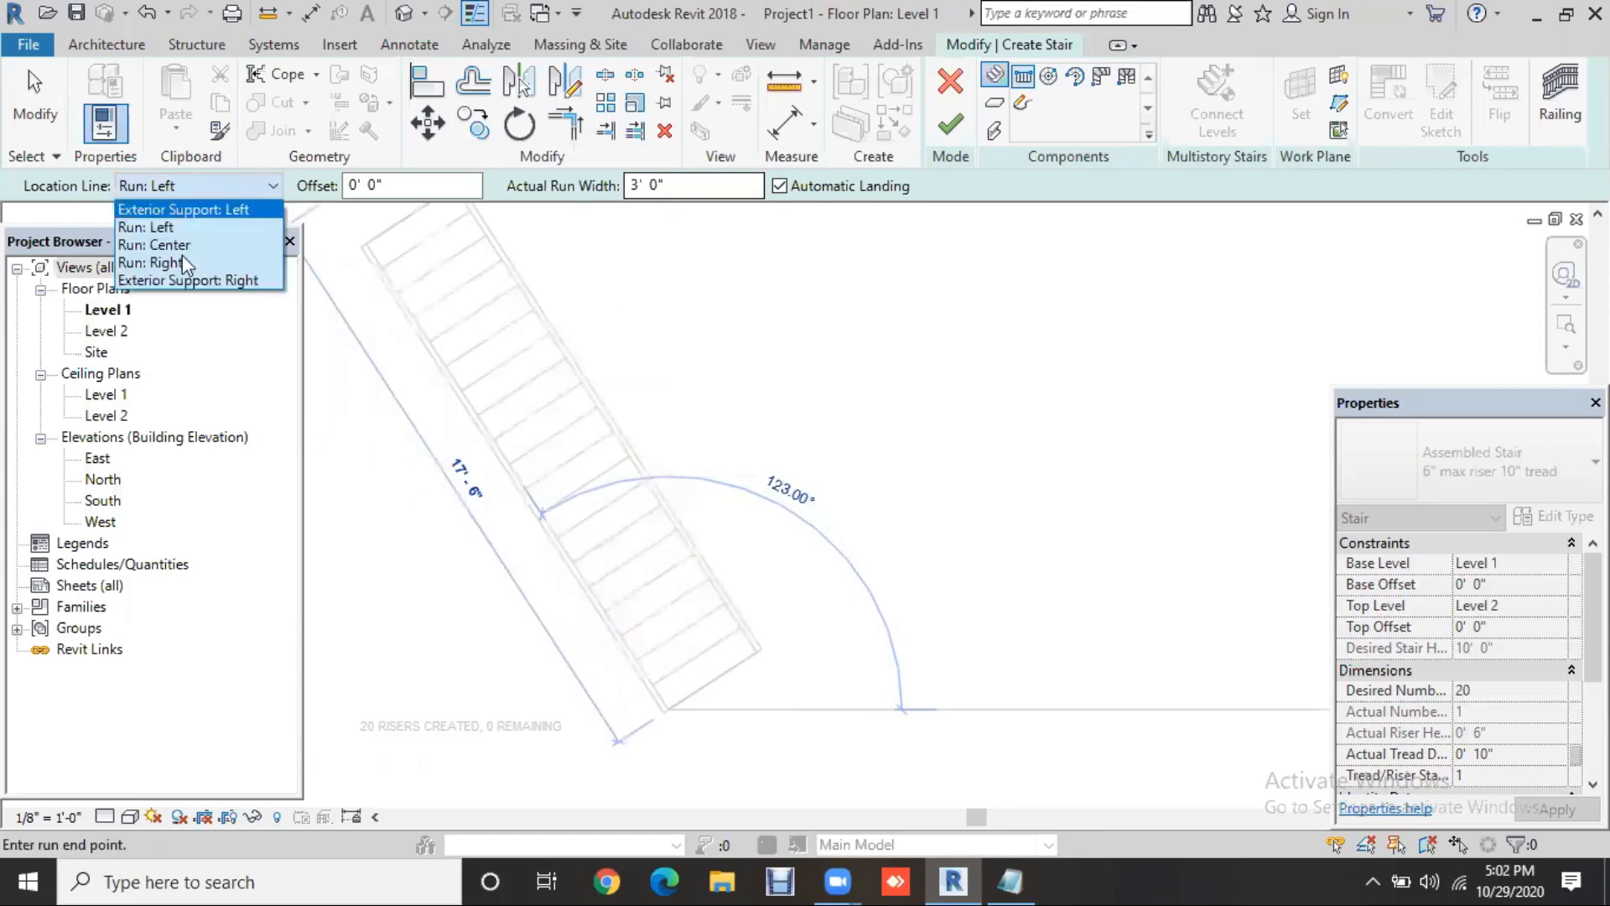
{"action": "left_click", "coordinate": [183, 258]}
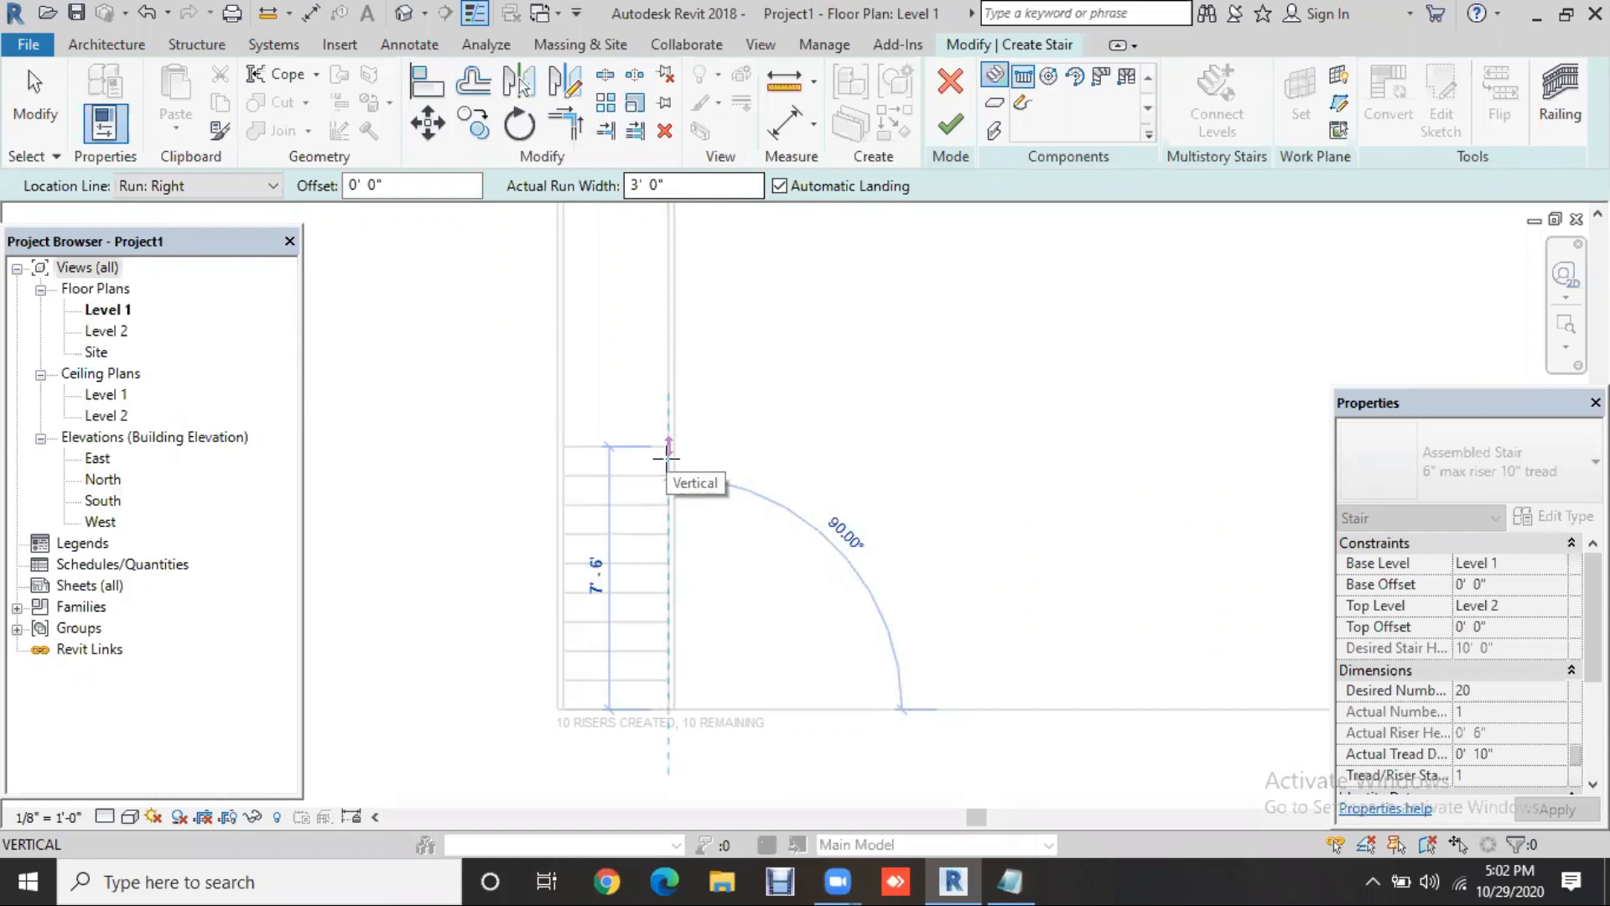
{"action": "left_click", "coordinate": [667, 453]}
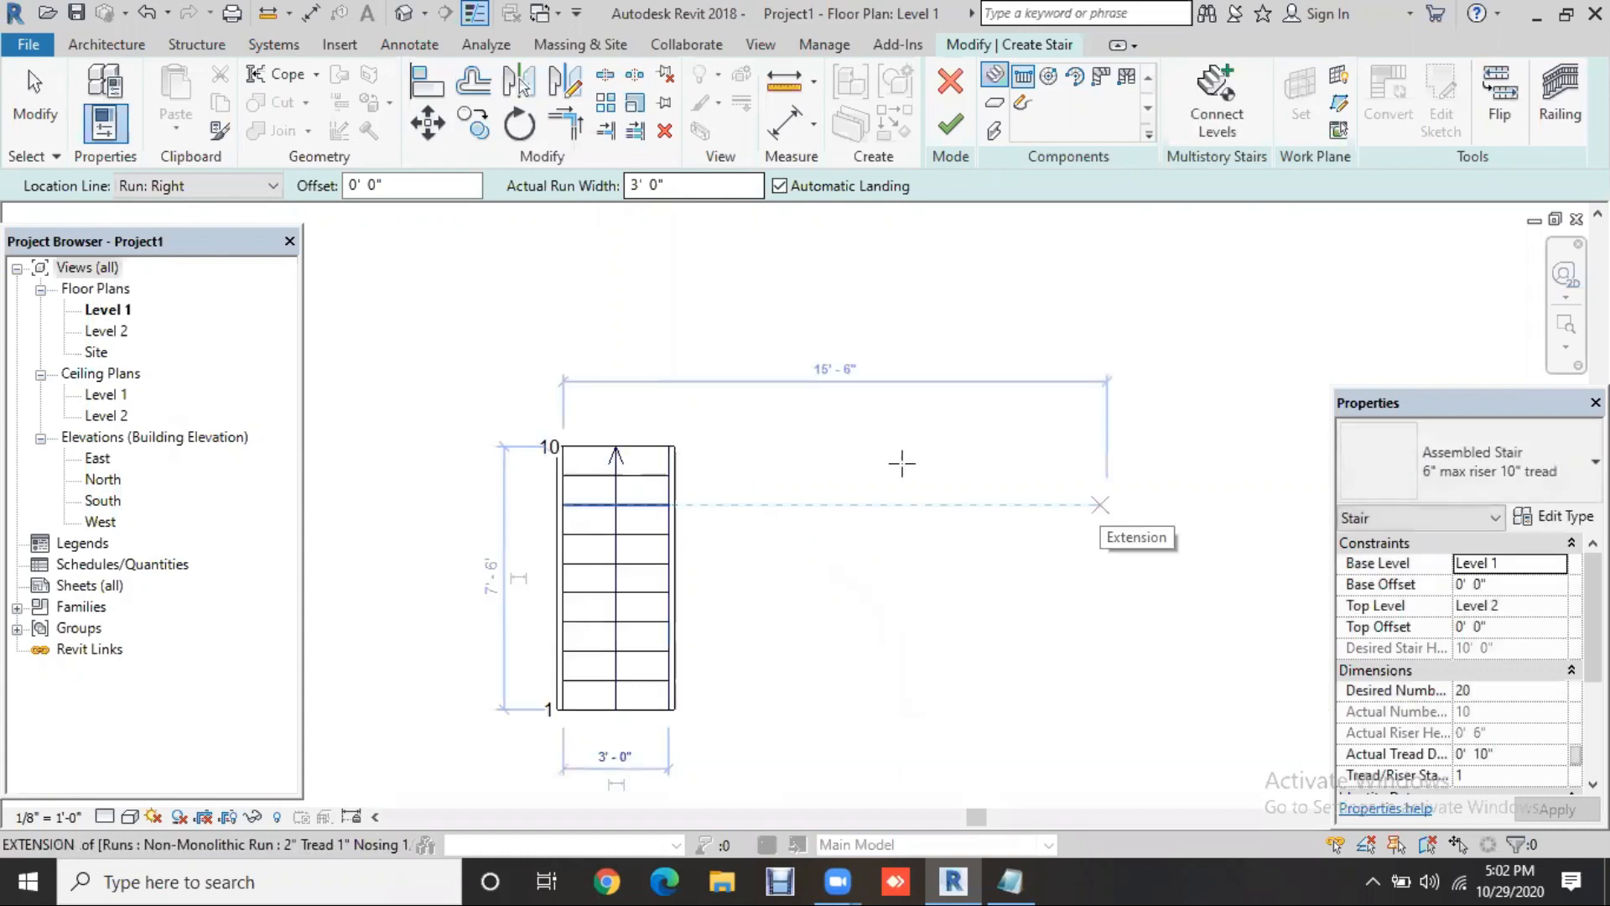
Draw a second run of 10 risers, 7'-6" horizontally to the east from the first run's top right corner, and finish the stair
{"action": "left_click", "coordinate": [674, 446]}
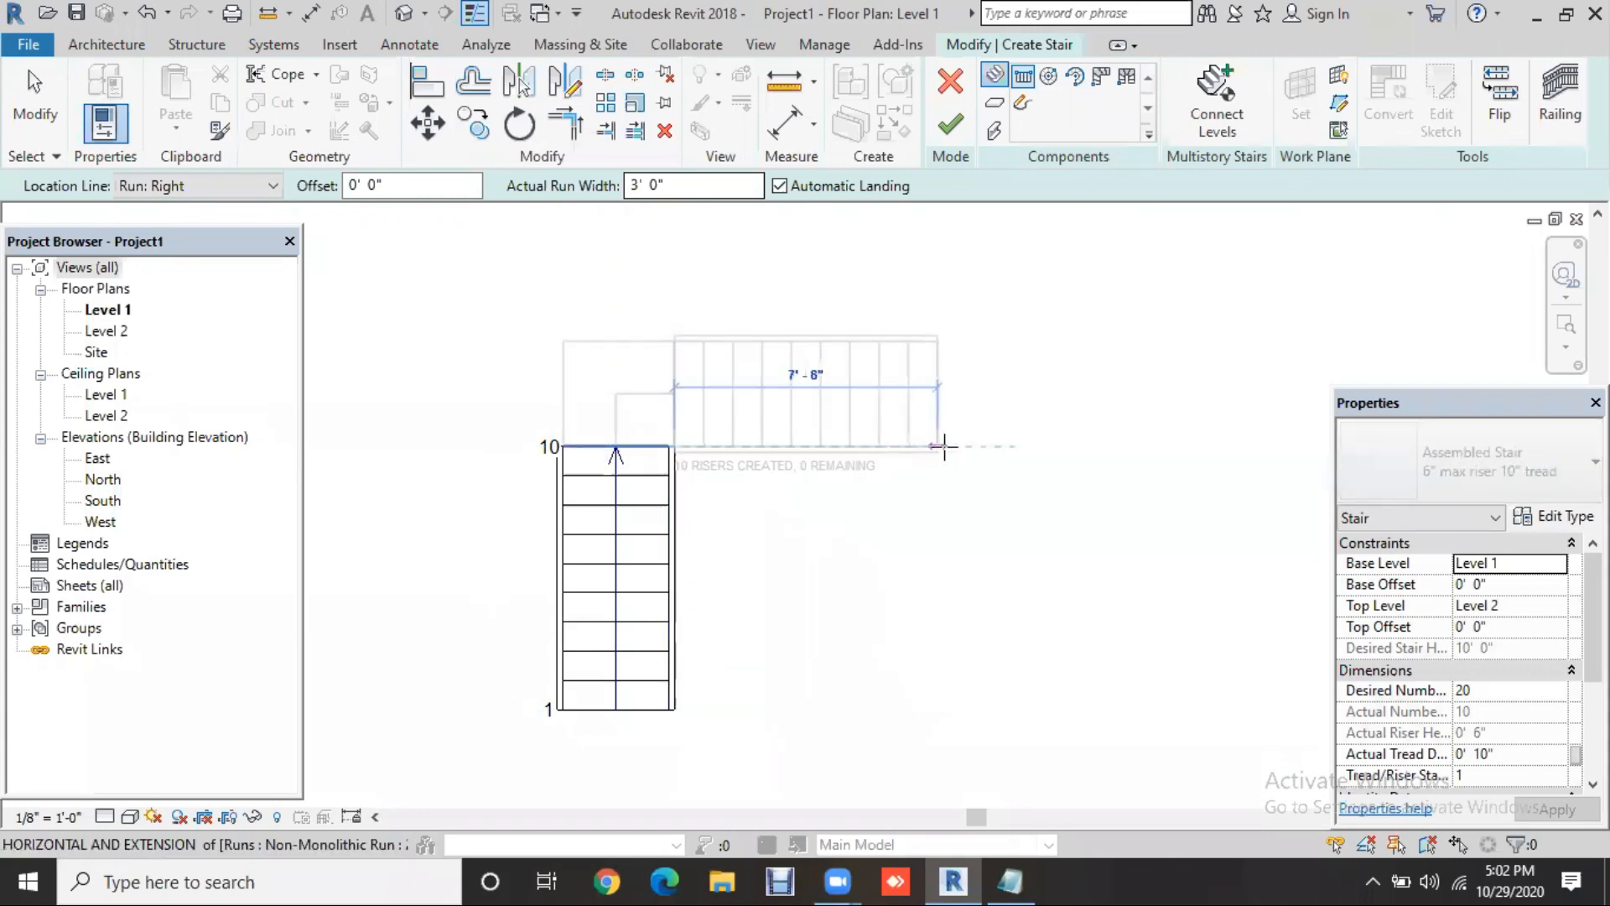
{"action": "left_click", "coordinate": [940, 492]}
{"action": "key", "text": "Escape"}
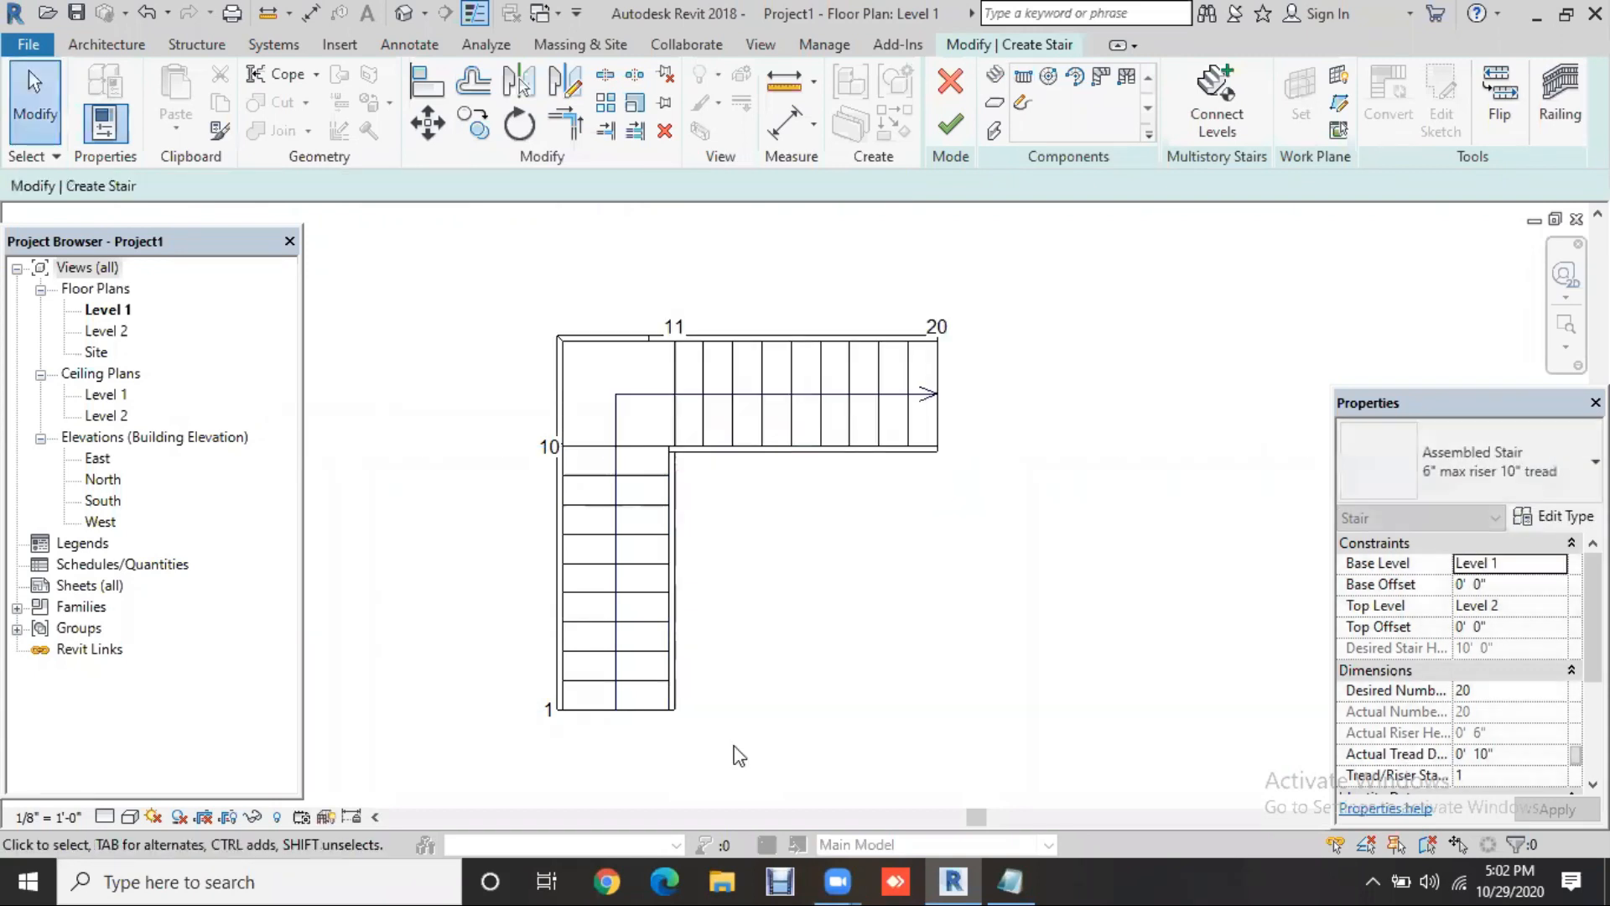
{"action": "left_click", "coordinate": [562, 464]}
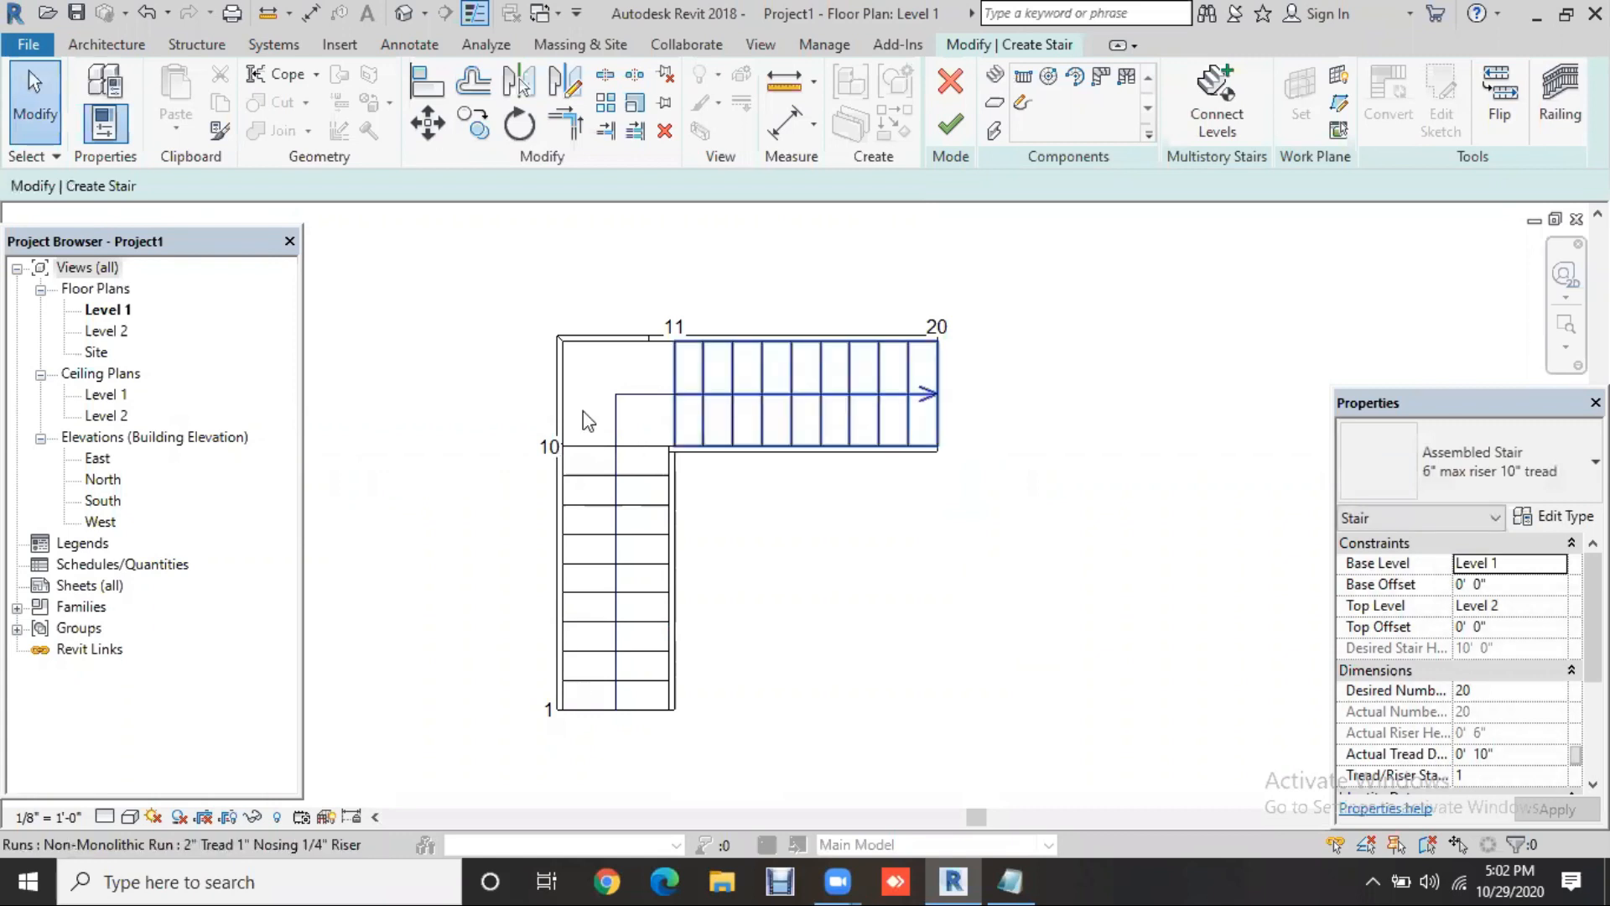
{"action": "left_click", "coordinate": [620, 428]}
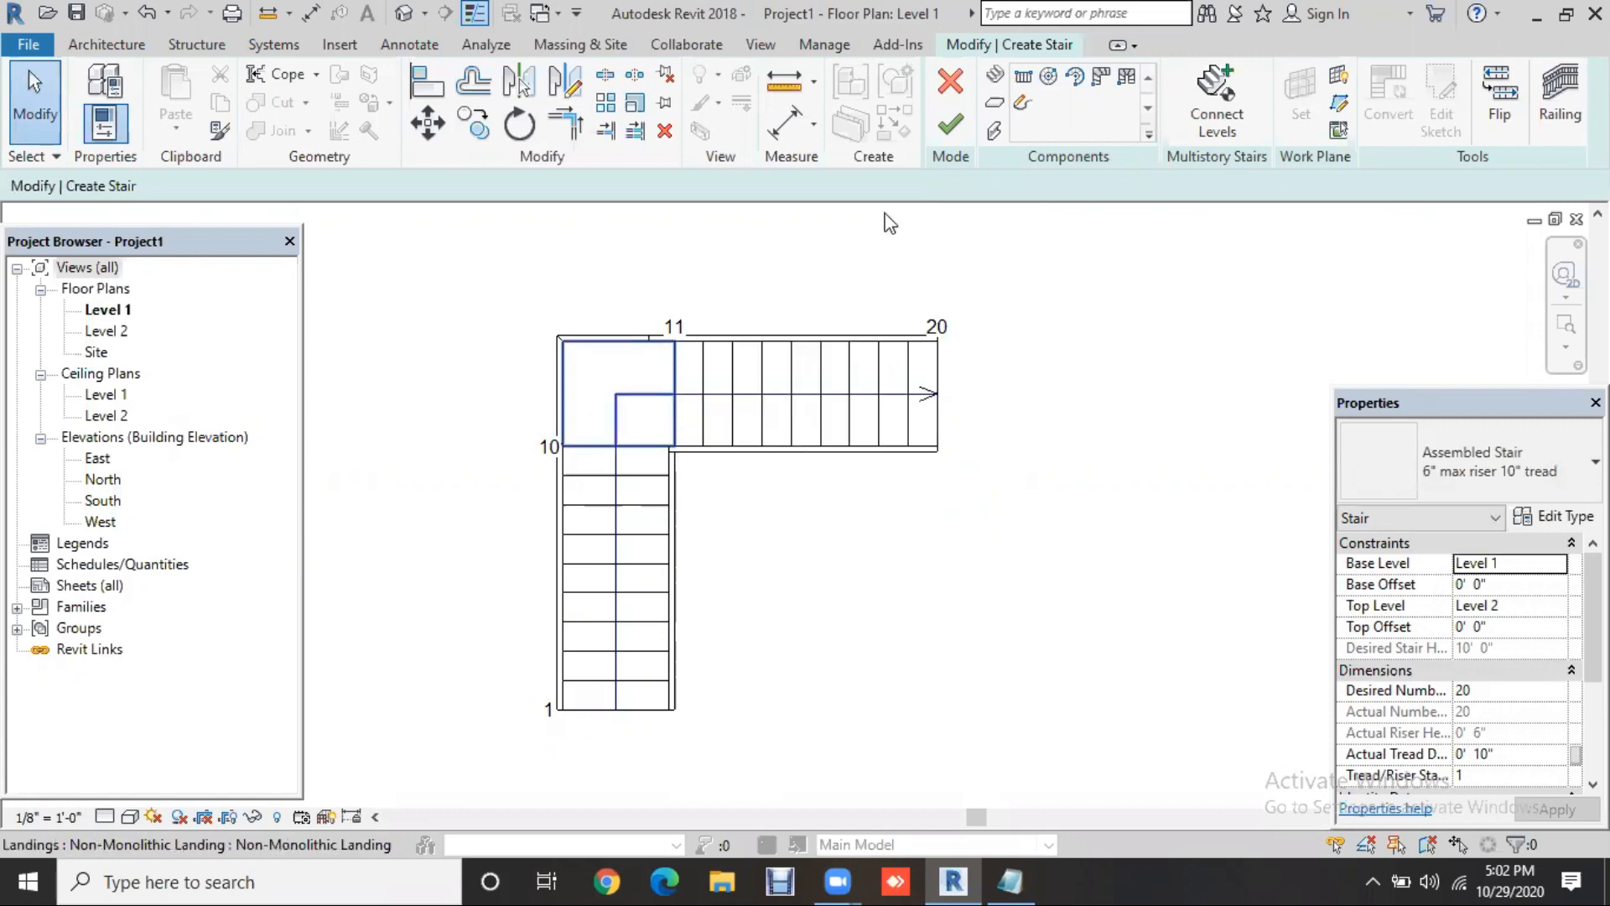
{"action": "key", "text": "Escape"}
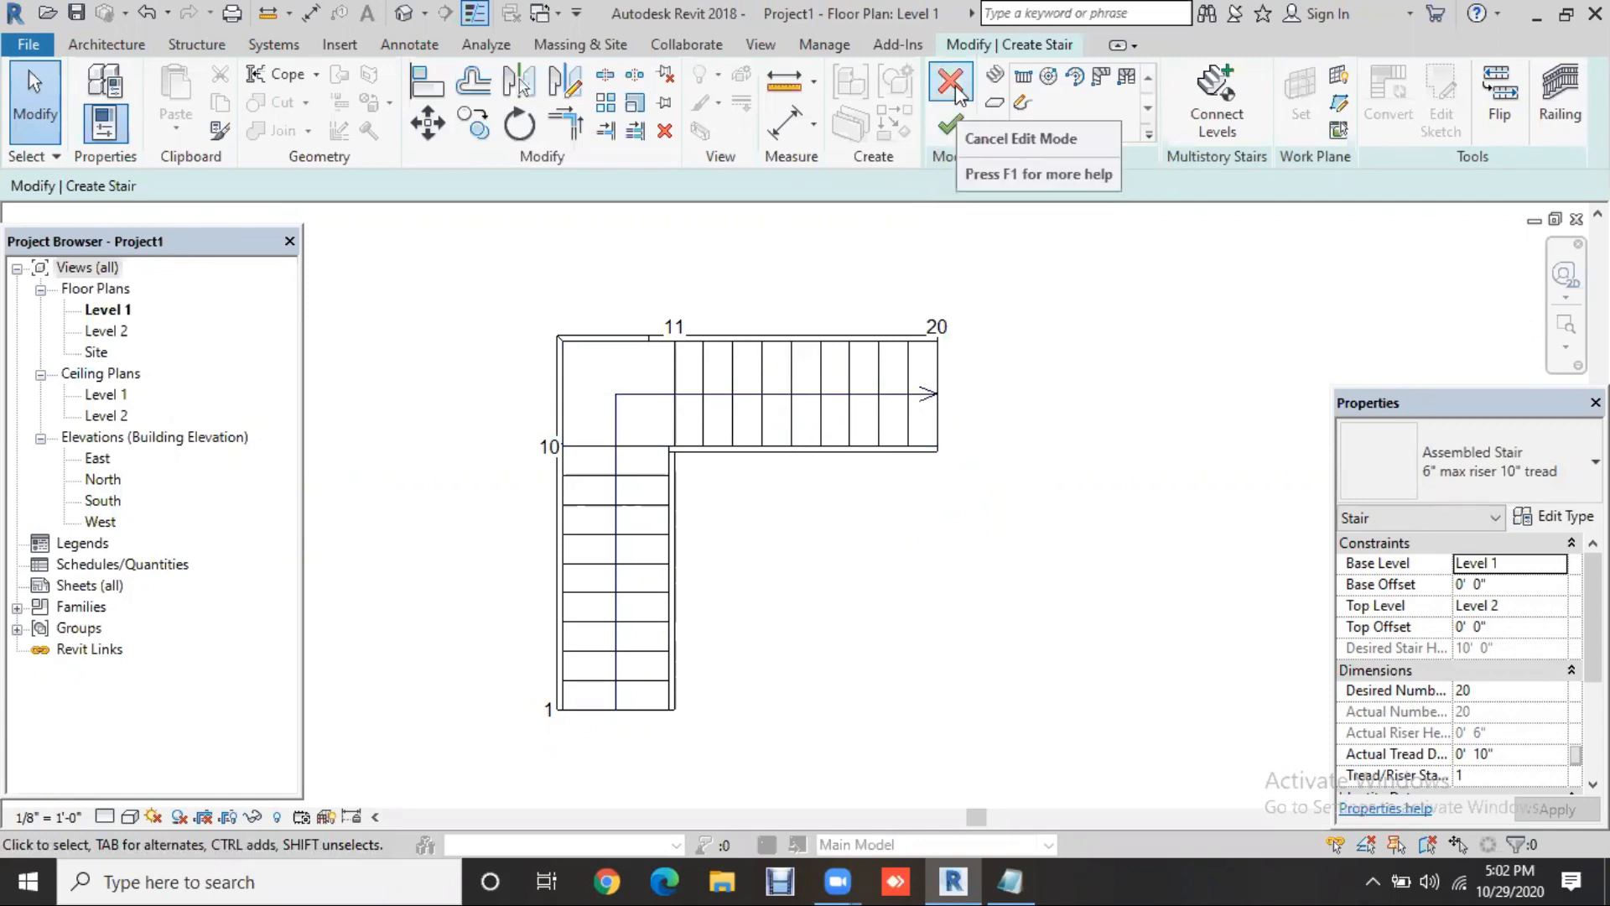
{"action": "left_click", "coordinate": [954, 126]}
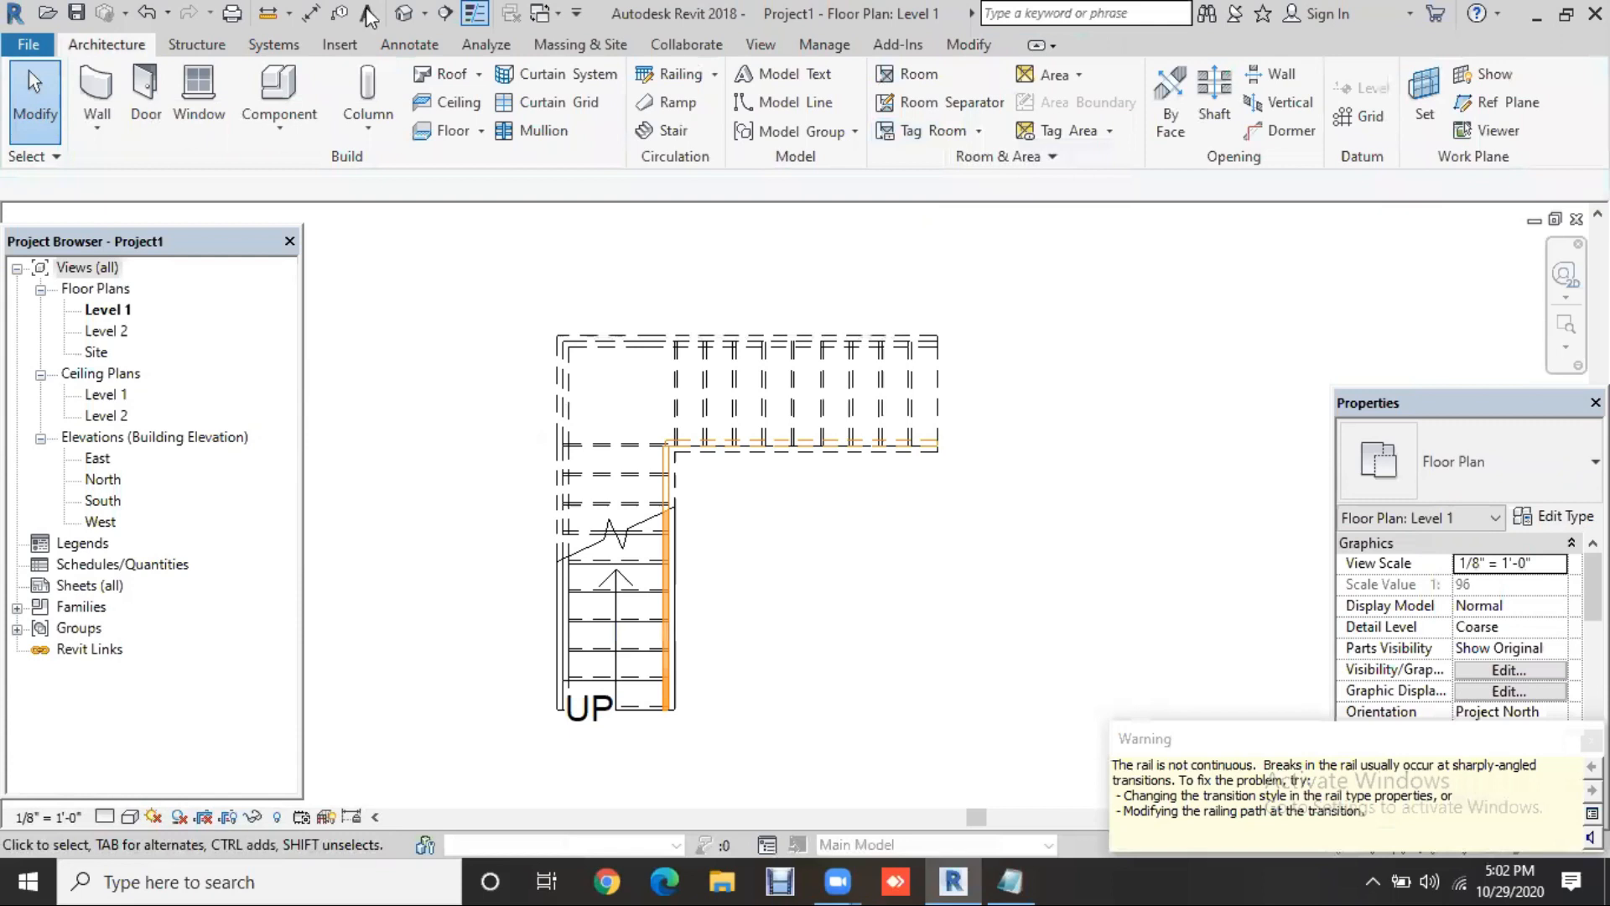
Open the default 3D view and inspect the L-shaped stair and its railings from several sides
{"action": "left_click", "coordinate": [401, 22]}
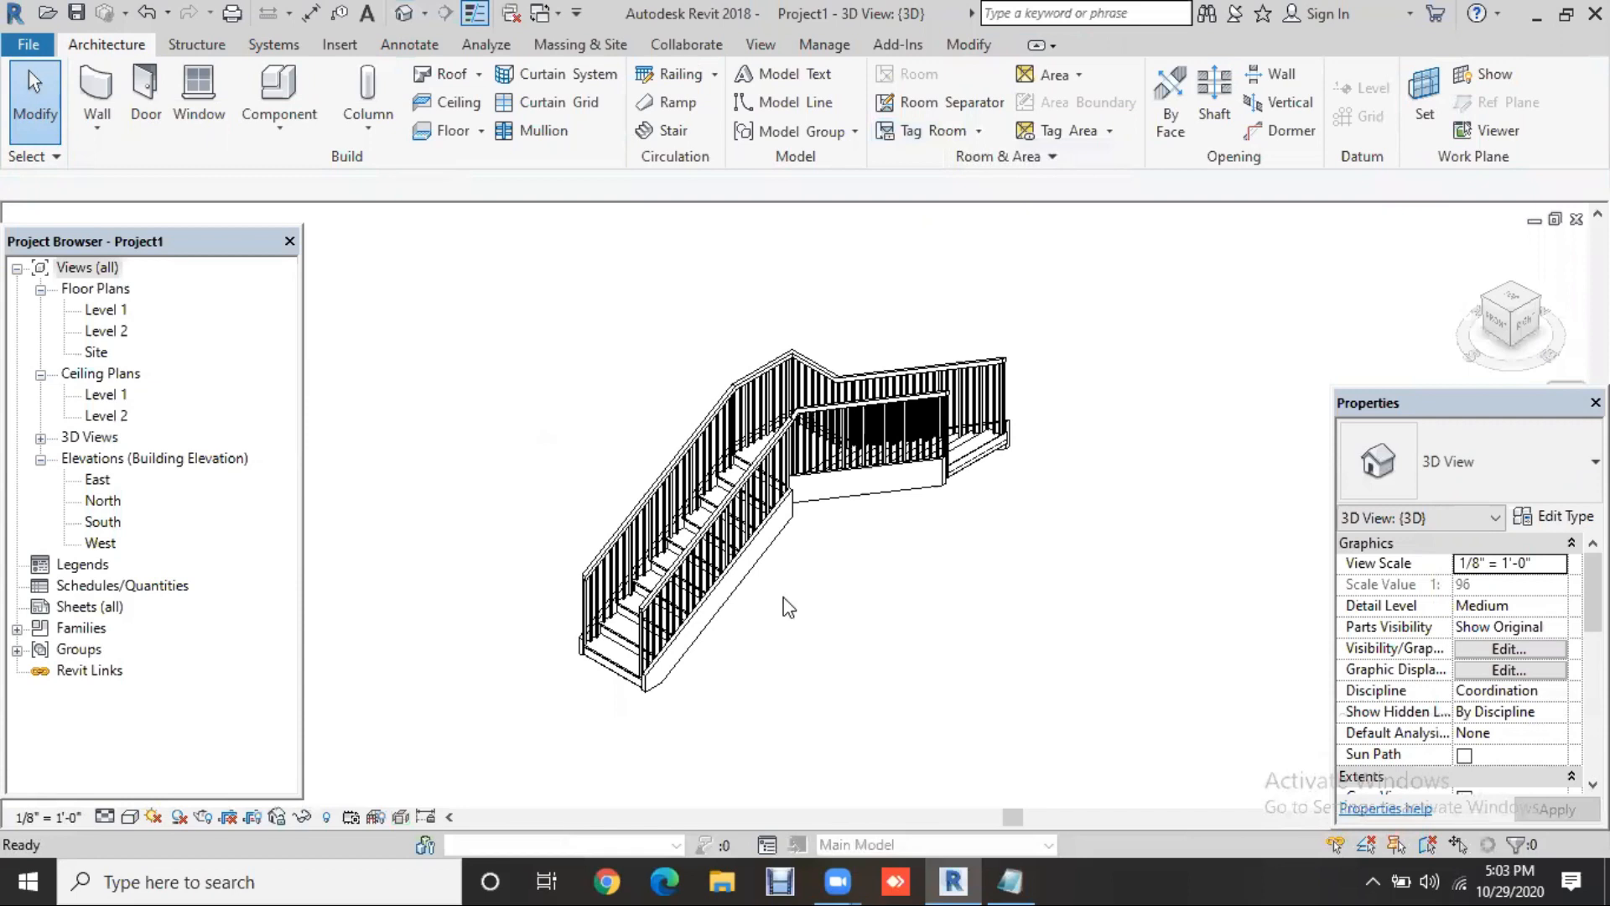
{"action": "scroll", "coordinate": [820, 617], "scroll_direction": "up", "scroll_amount": 1}
{"action": "scroll", "coordinate": [804, 601], "scroll_direction": "up", "scroll_amount": 1}
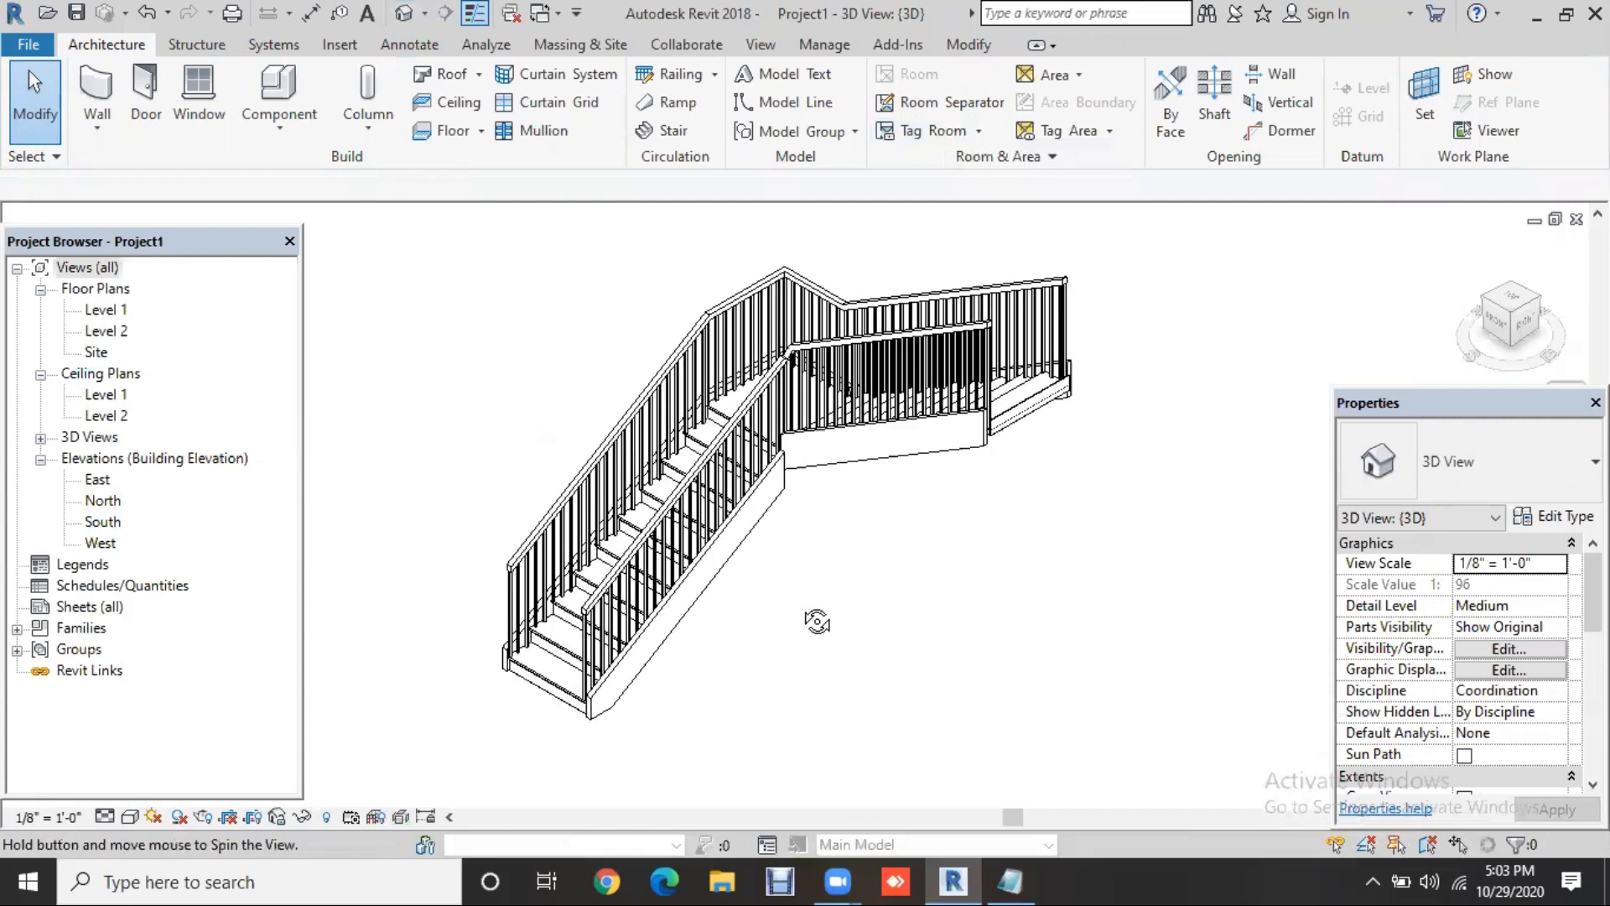
{"action": "middle_click_drag", "start_coordinate": [963, 526], "coordinate": [931, 592], "text": "shift"}
{"action": "middle_click_drag", "start_coordinate": [993, 550], "coordinate": [1053, 492], "text": "shift"}
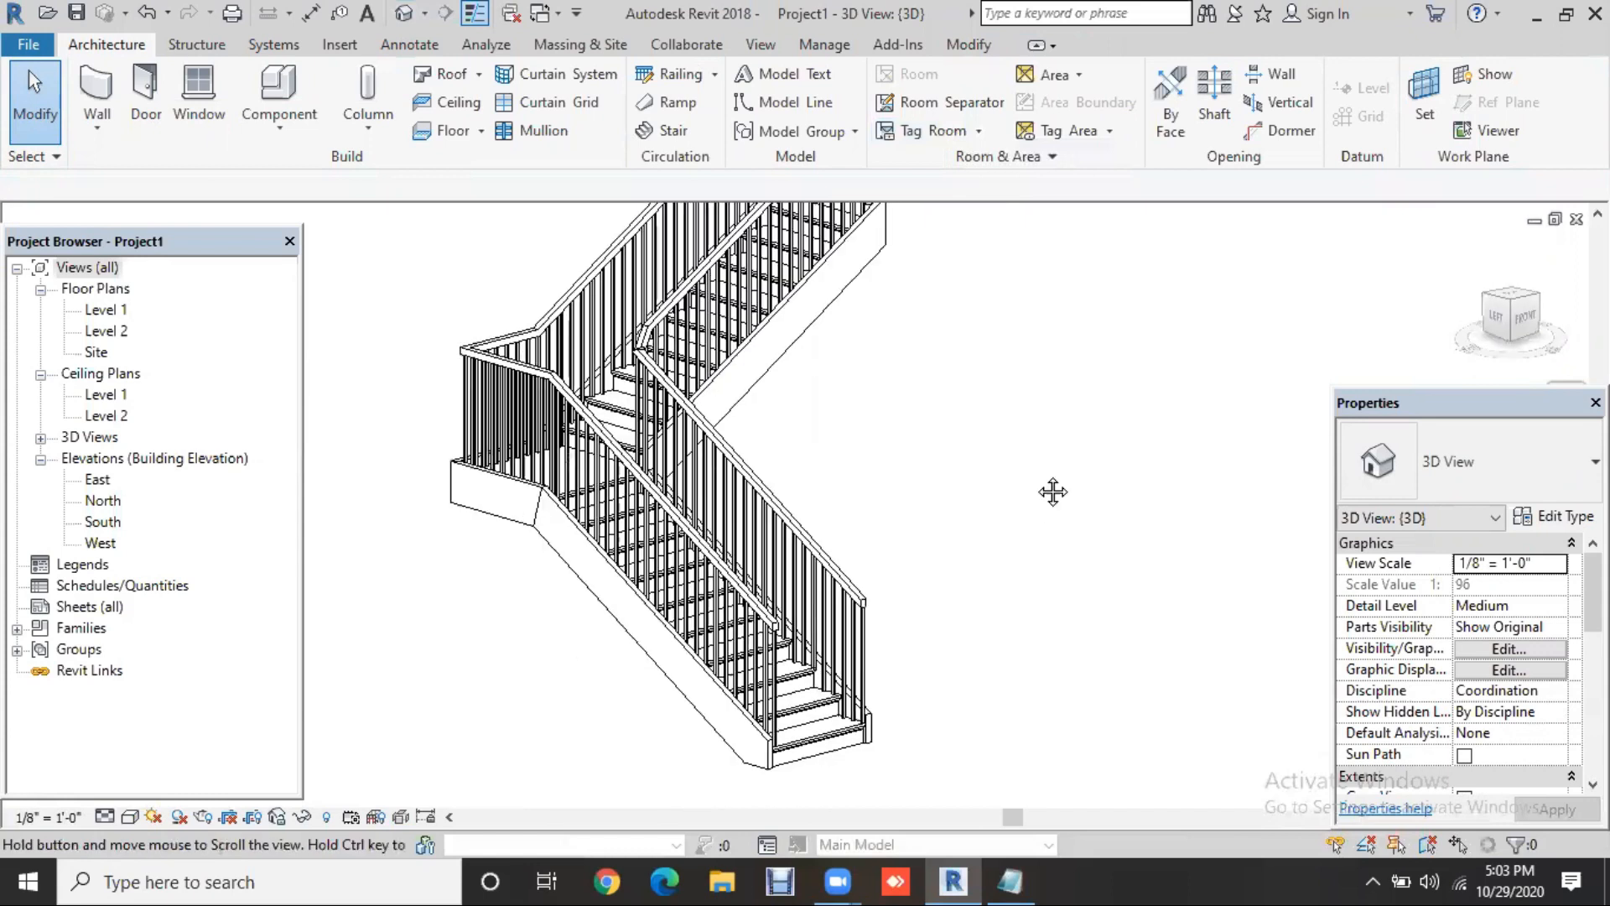
Set the 3D view's visual style to Realistic and look at the stair up close
{"action": "left_click", "coordinate": [132, 816]}
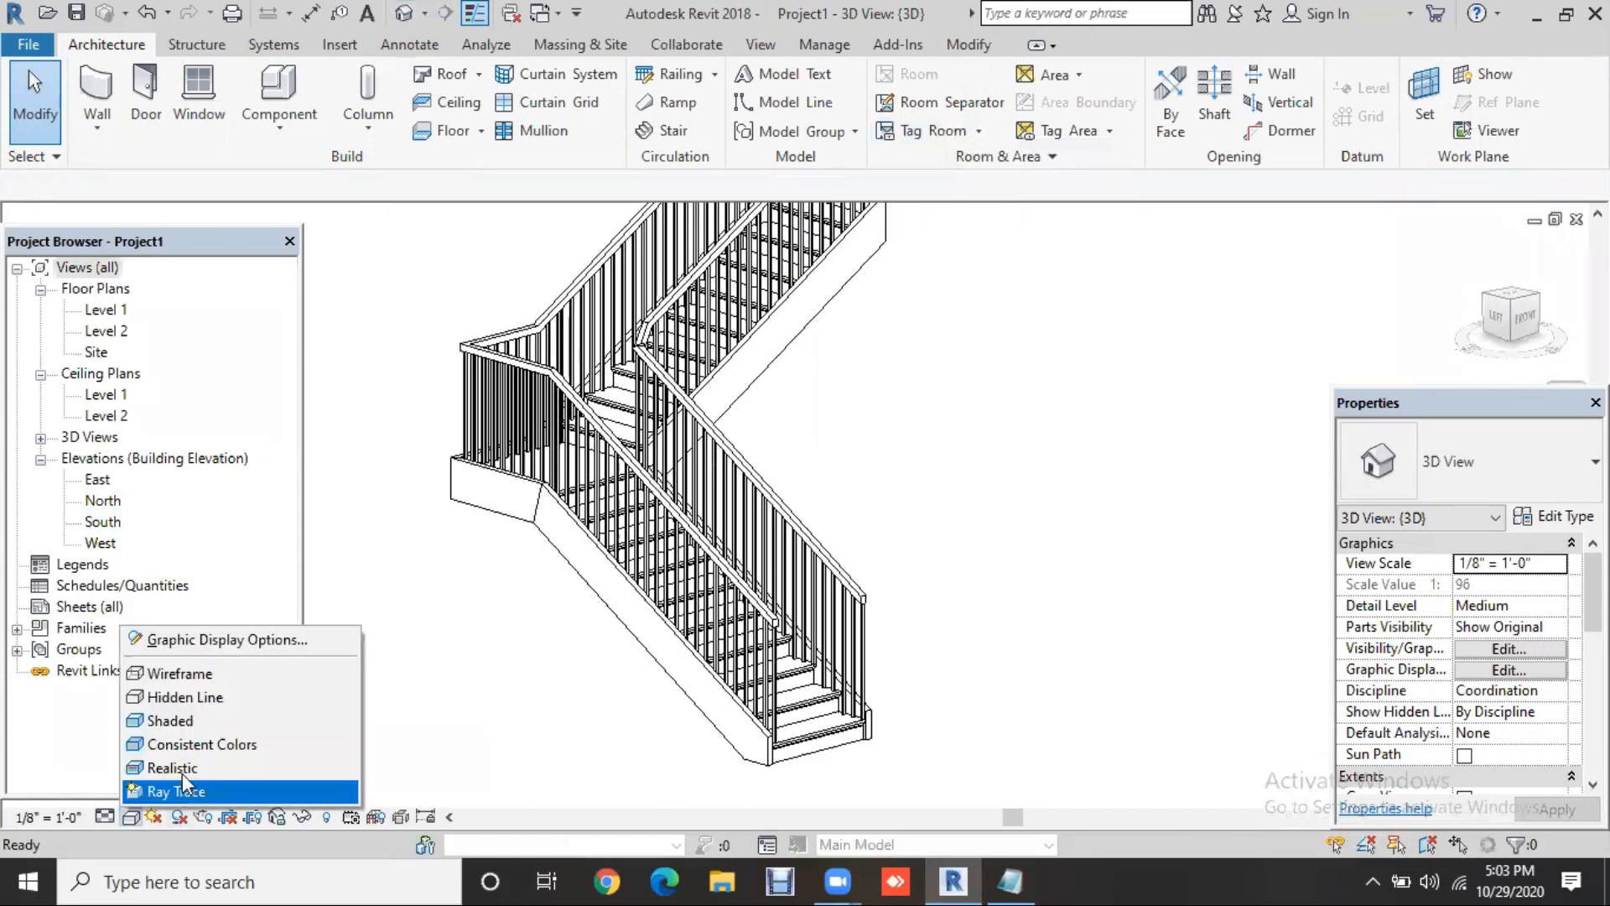
{"action": "left_click", "coordinate": [183, 773]}
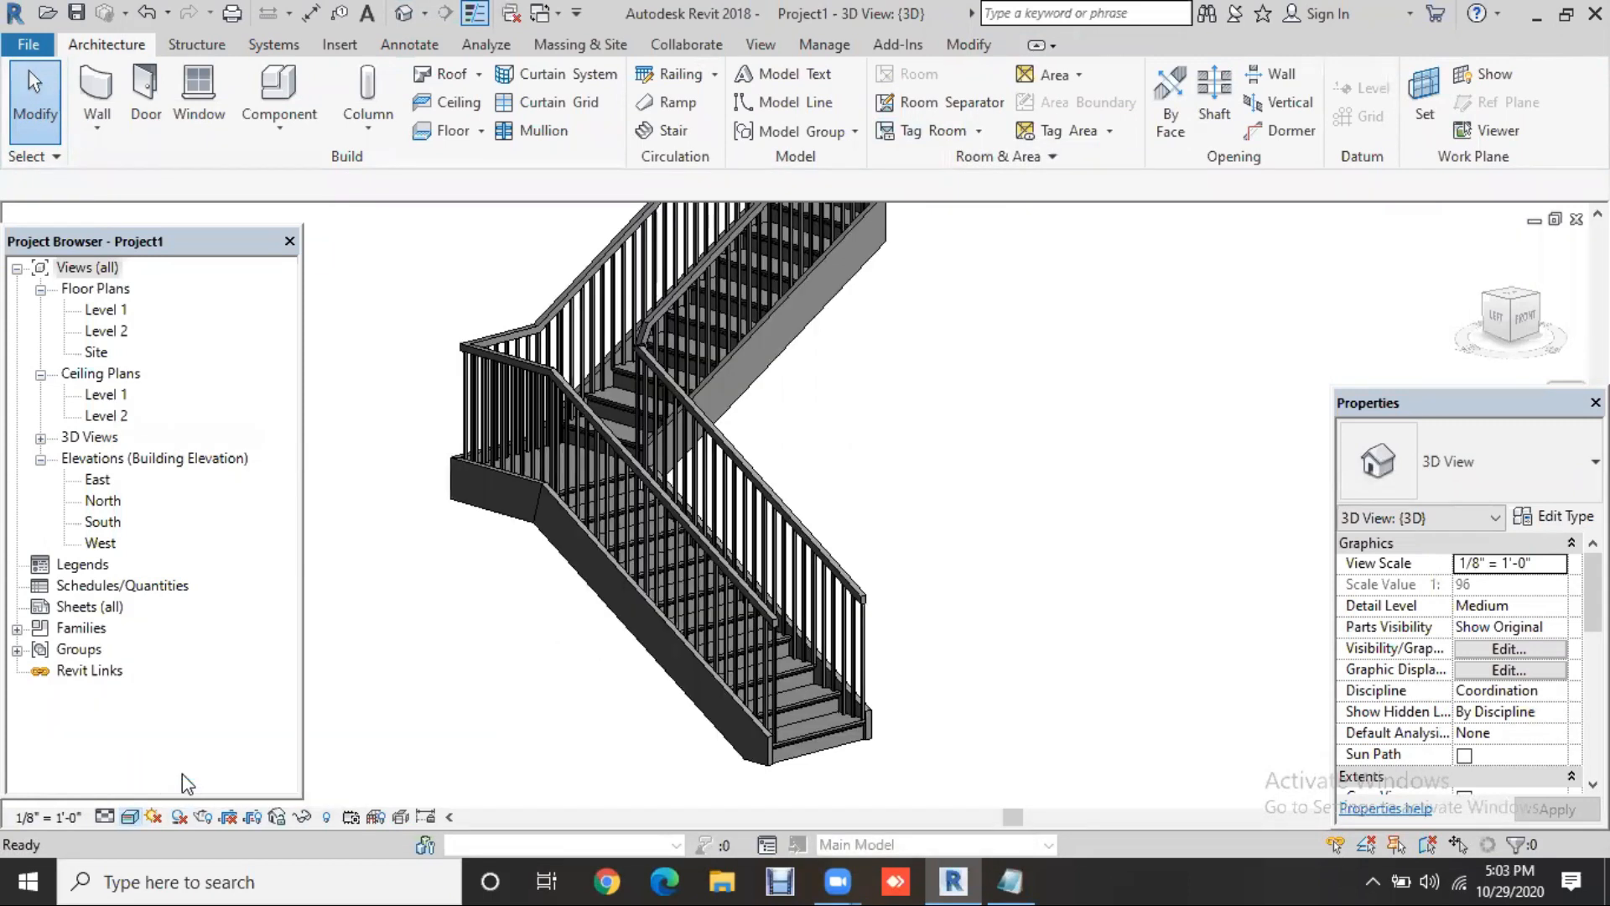
{"action": "scroll", "coordinate": [1036, 701], "scroll_direction": "up", "scroll_amount": 1}
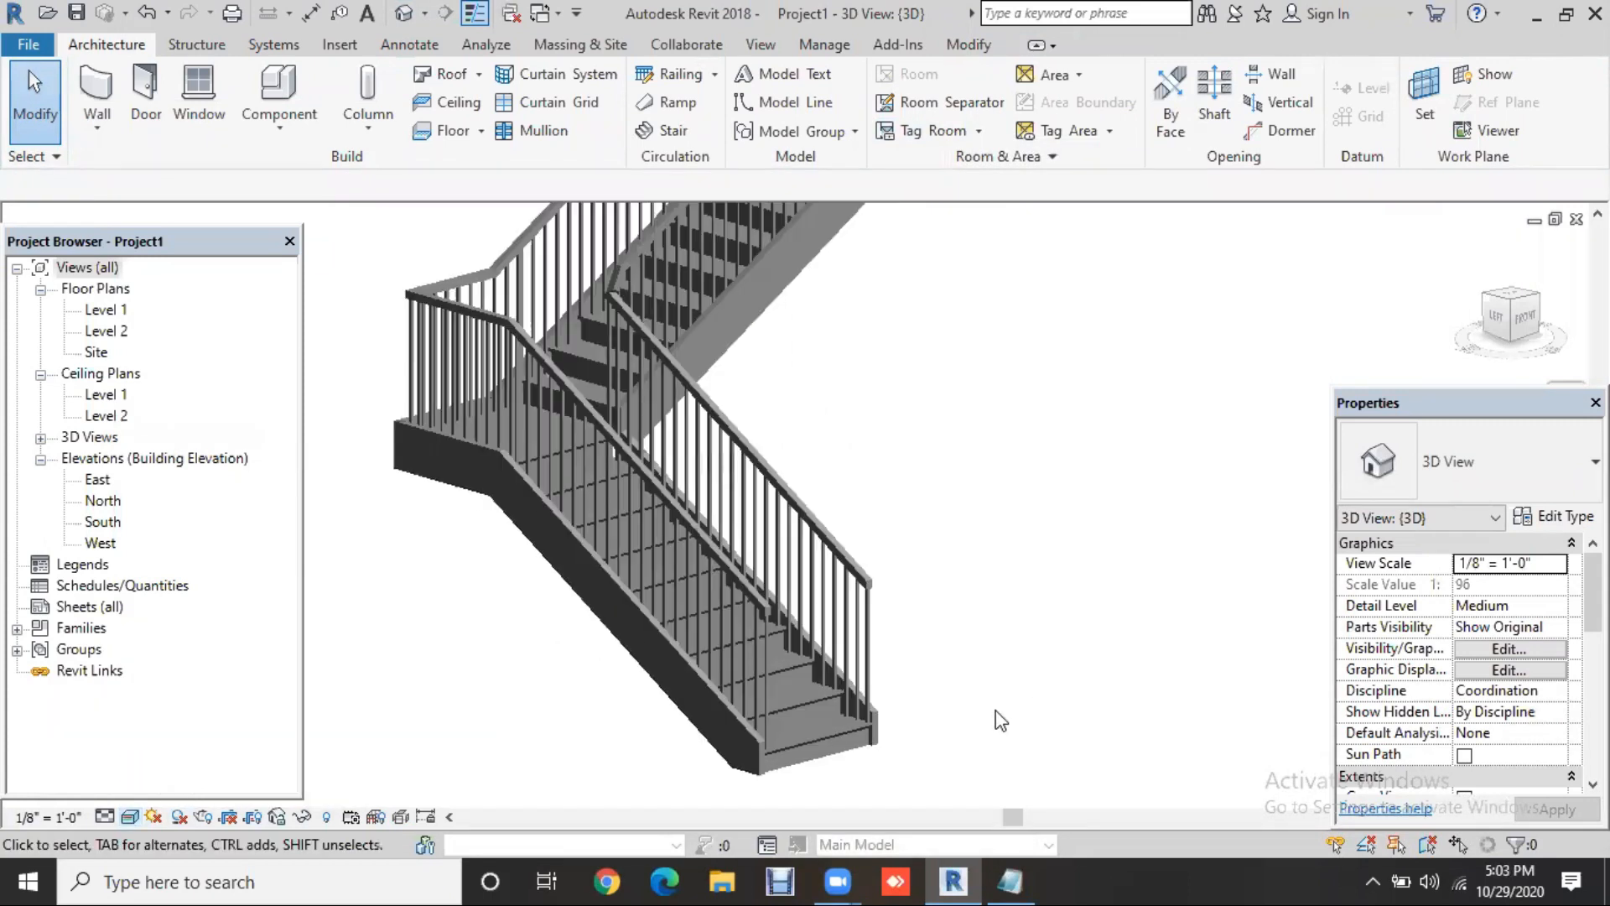
Delete the inner and outer handrails from the L-shaped stair in the 3D view
{"action": "scroll", "coordinate": [943, 664], "scroll_direction": "up", "scroll_amount": 2}
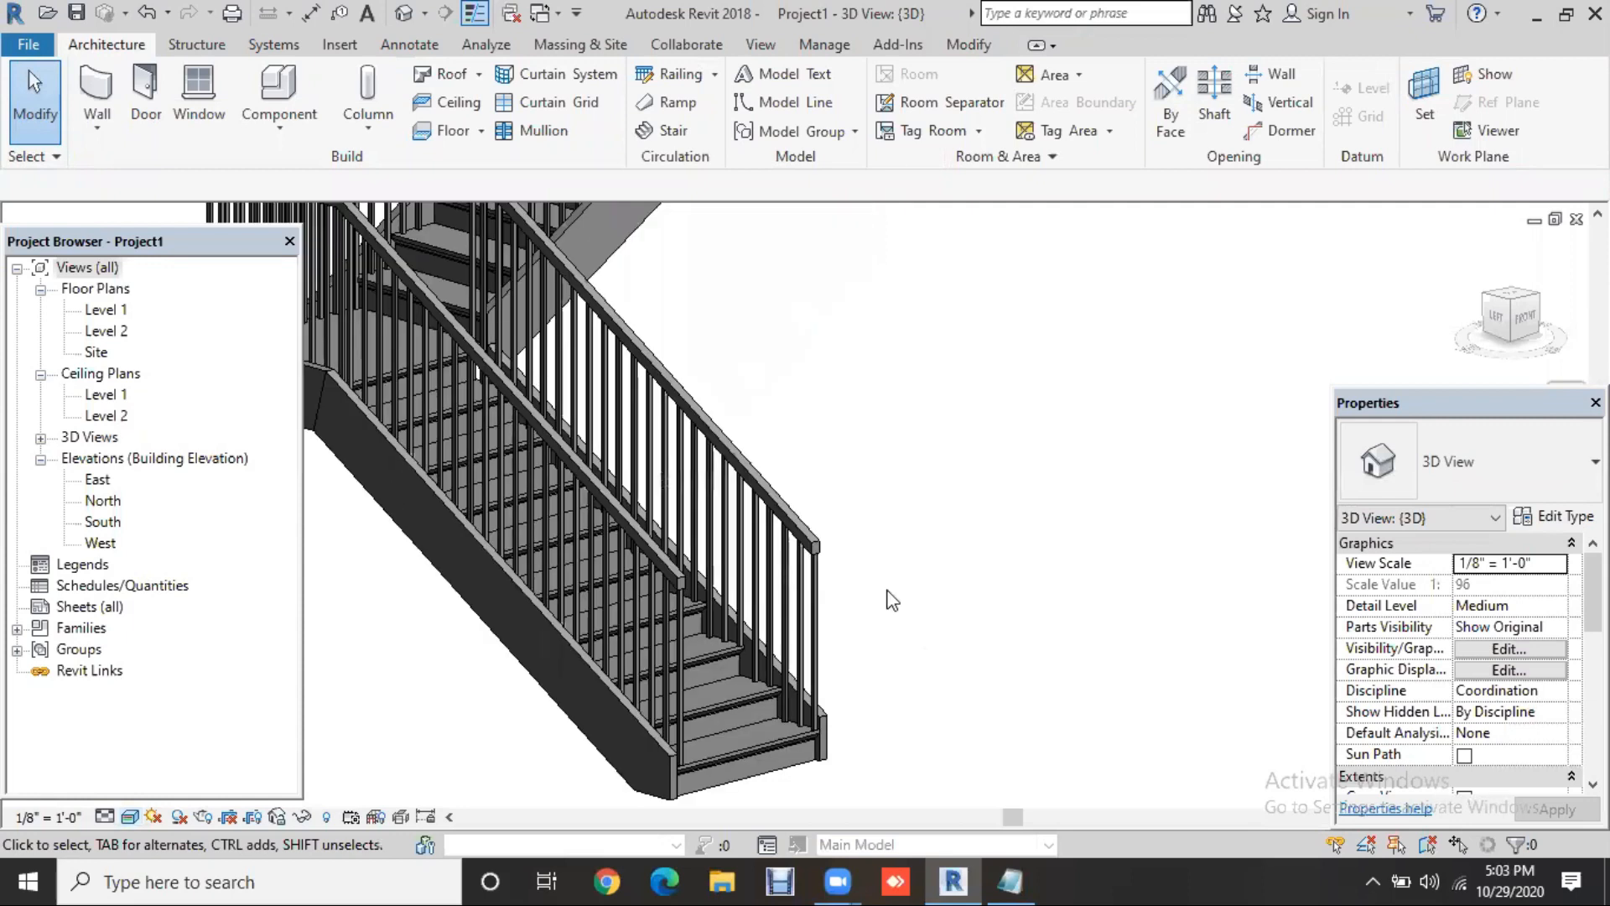
{"action": "scroll", "coordinate": [891, 600], "scroll_direction": "down", "scroll_amount": 2}
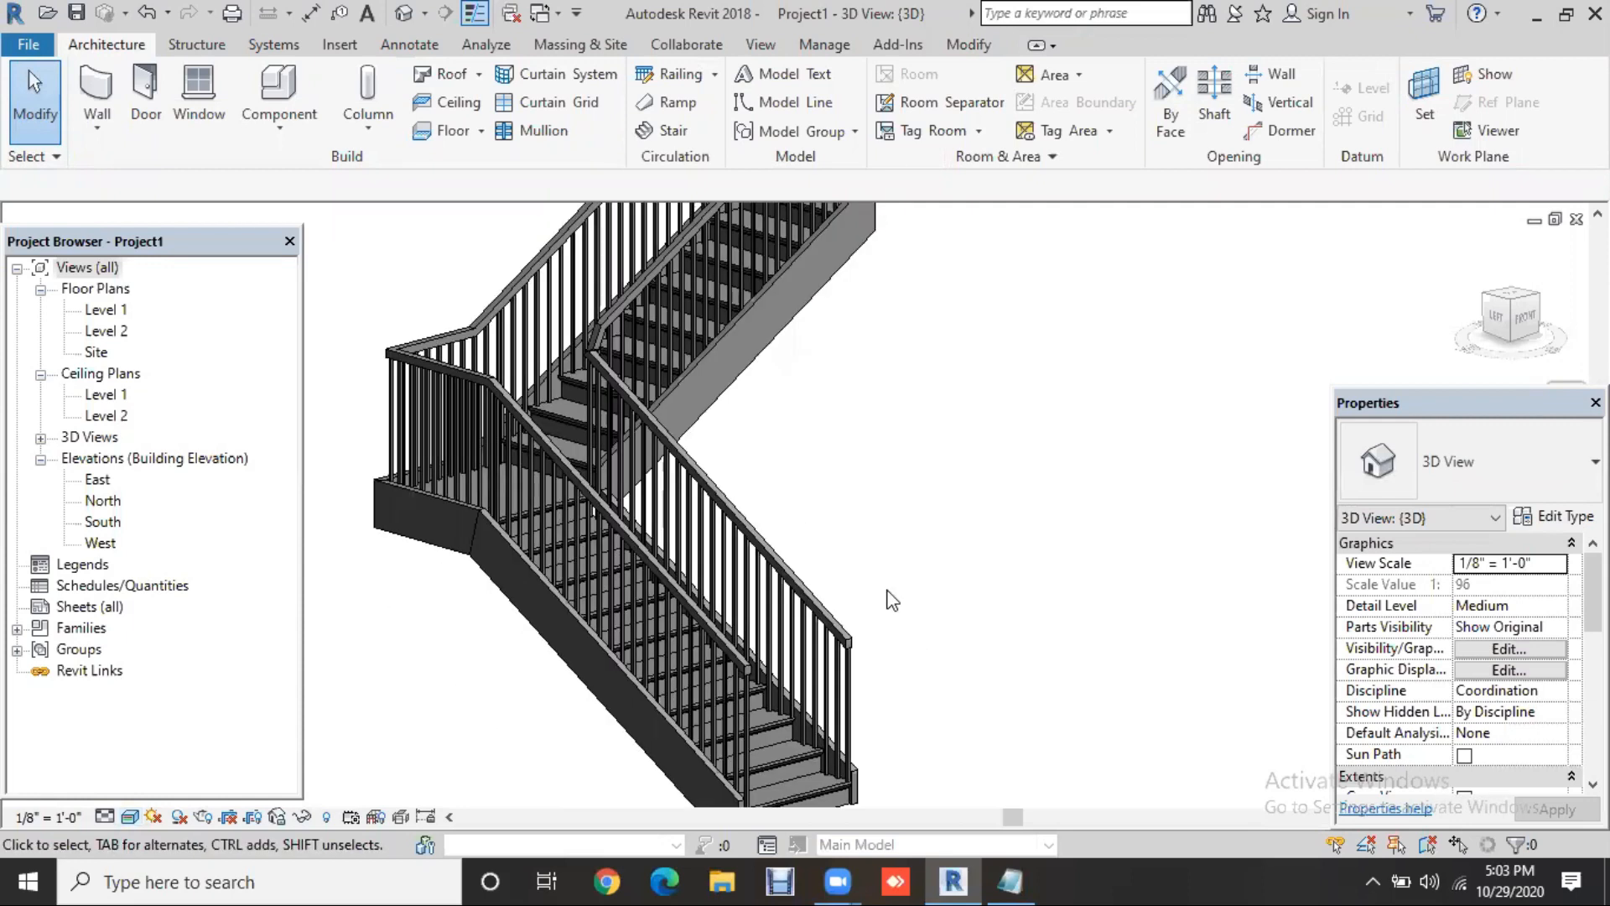
{"action": "scroll", "coordinate": [892, 600], "scroll_direction": "down", "scroll_amount": 1}
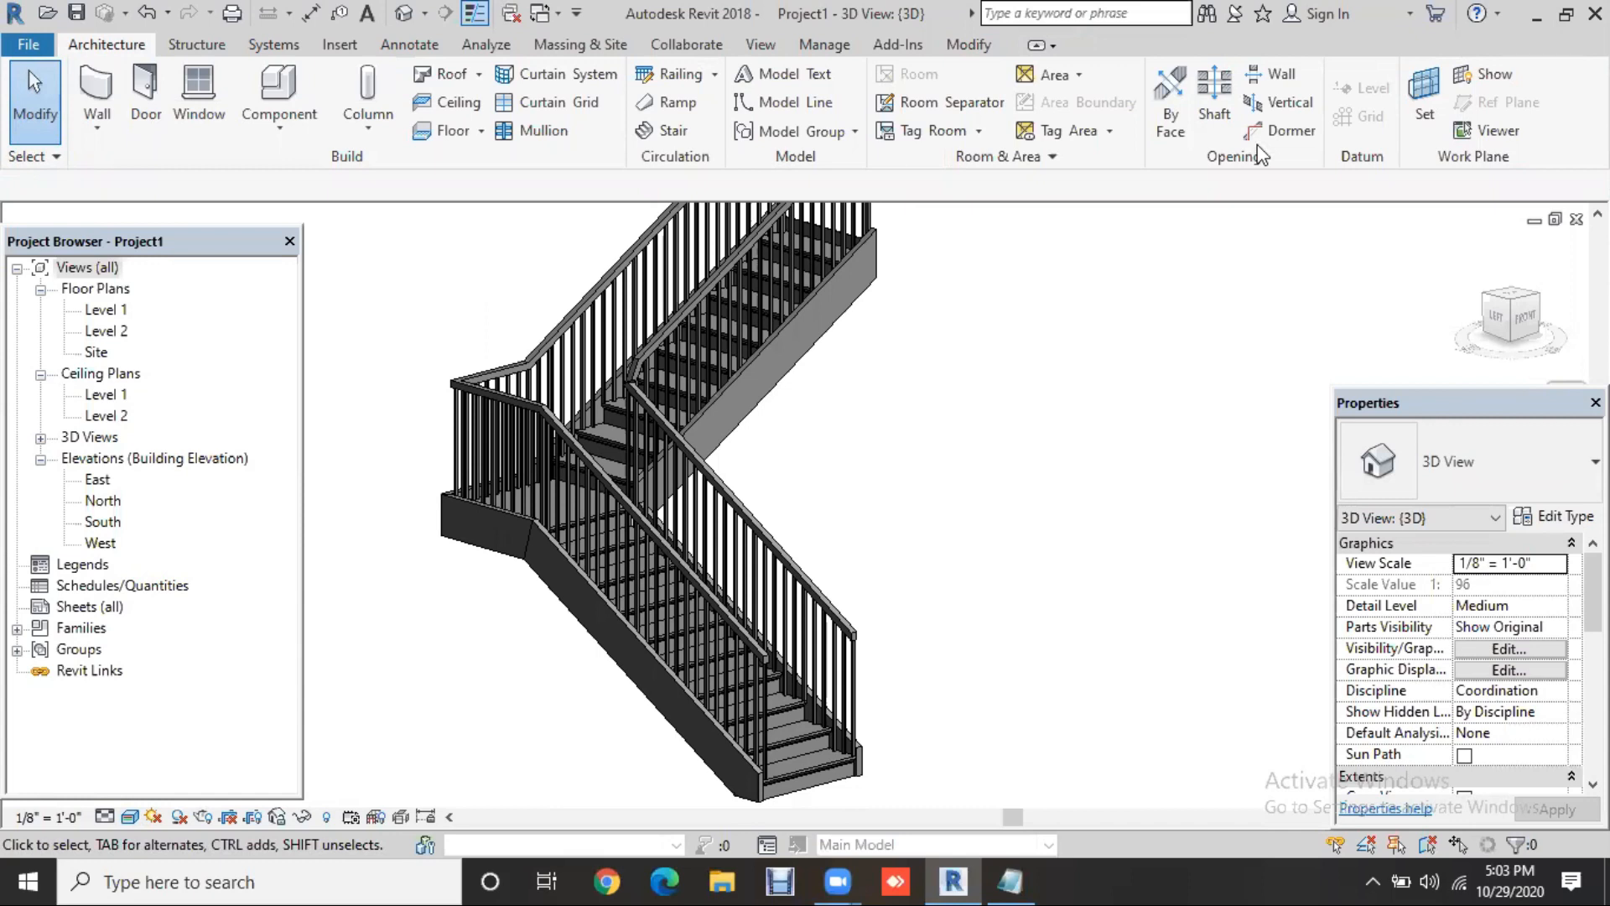
{"action": "scroll", "coordinate": [931, 499], "scroll_direction": "down", "scroll_amount": 1}
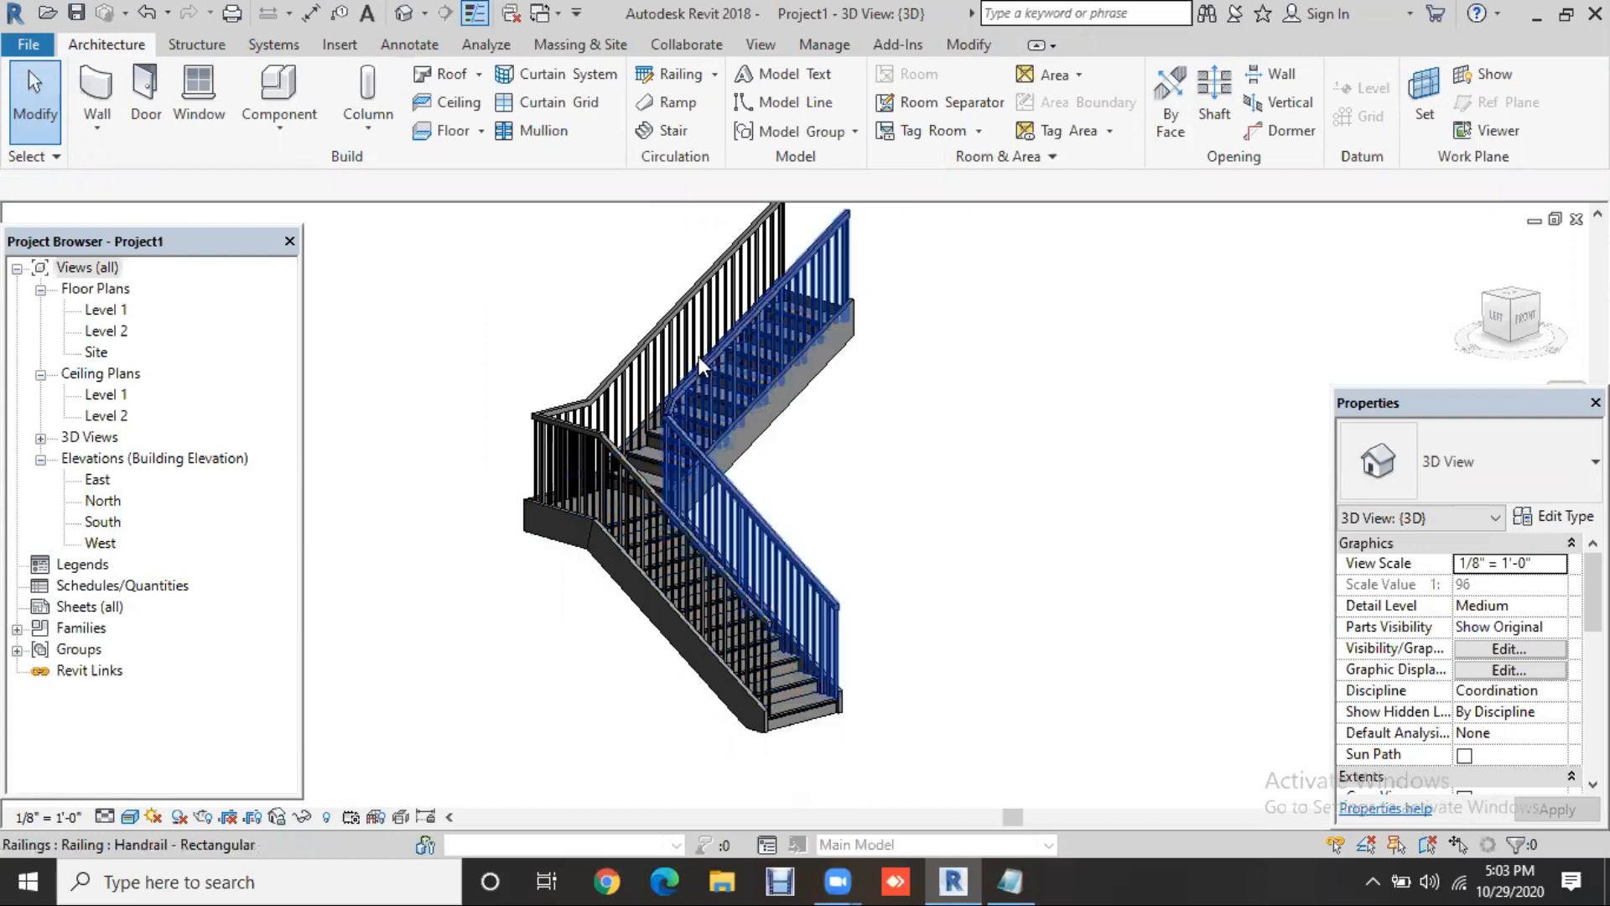
{"action": "left_click", "coordinate": [797, 566]}
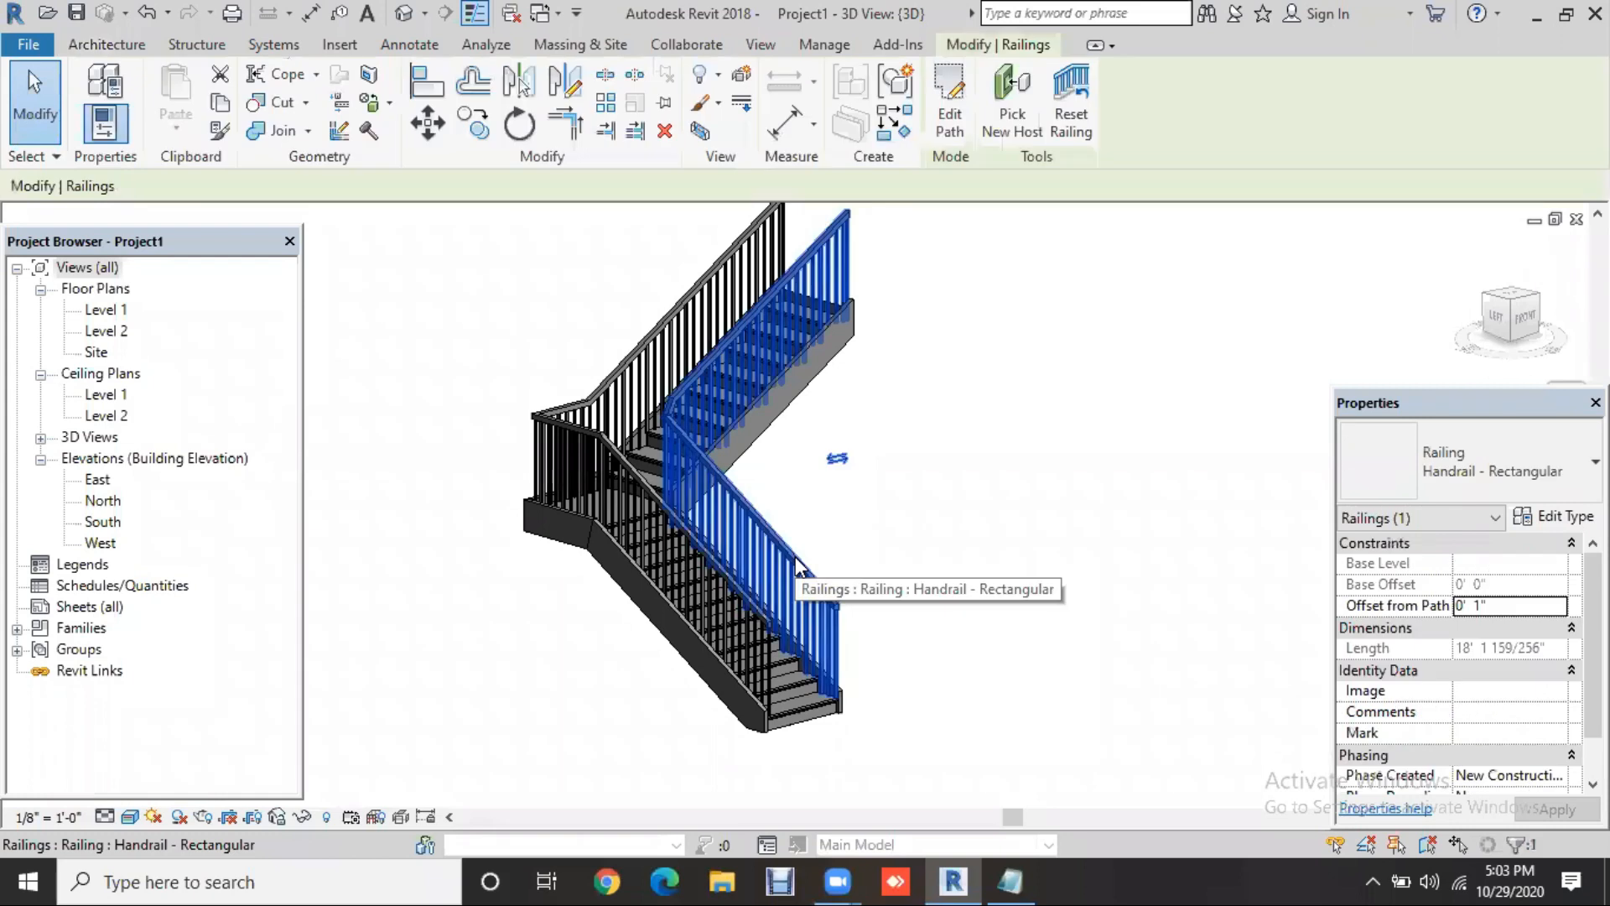
{"action": "key", "text": "Delete"}
{"action": "left_click", "coordinate": [550, 421]}
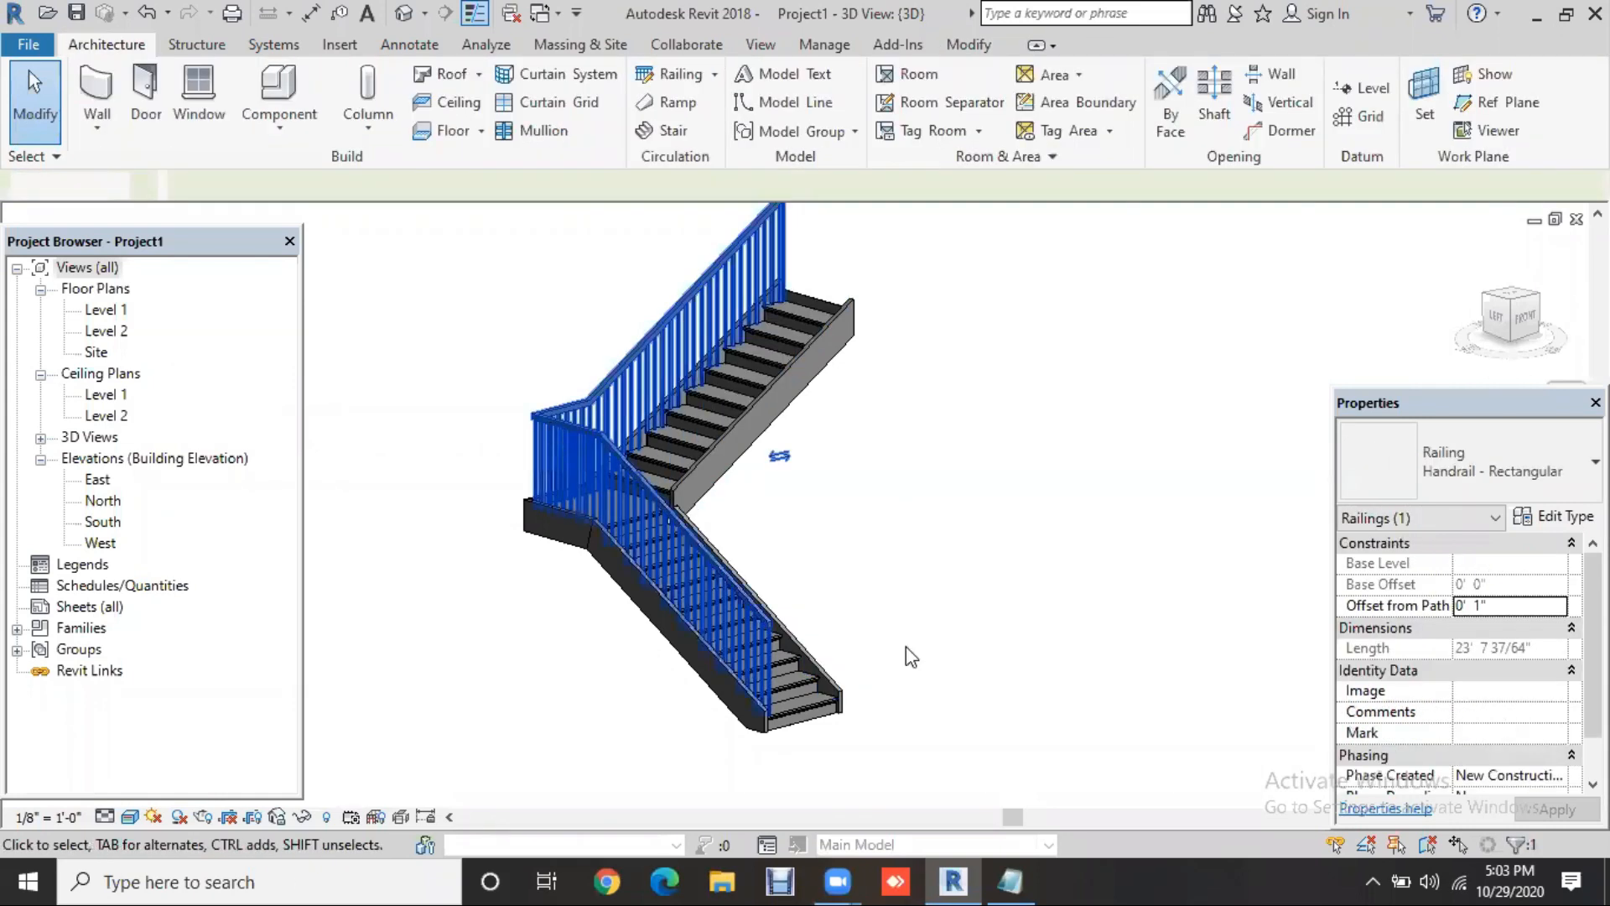
{"action": "key", "text": "Delete"}
Select the whole remaining L-shaped stair in the 3D view and delete it
{"action": "middle_click_drag", "start_coordinate": [867, 657], "coordinate": [867, 658], "text": "shift"}
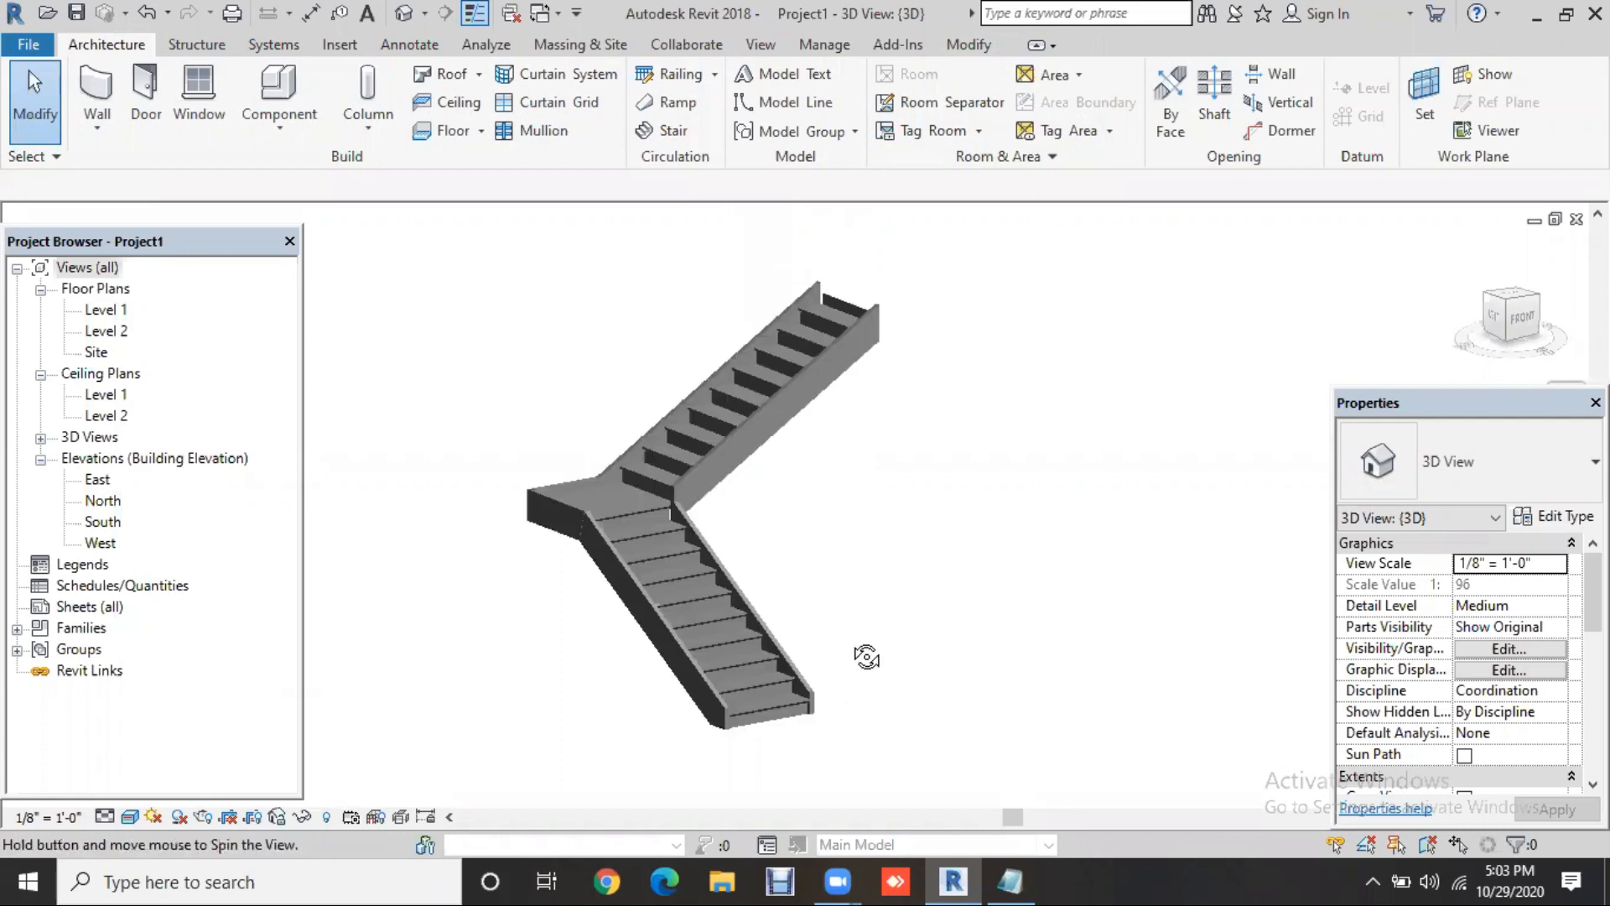
{"action": "middle_click_drag", "start_coordinate": [848, 453], "coordinate": [619, 639], "text": "shift"}
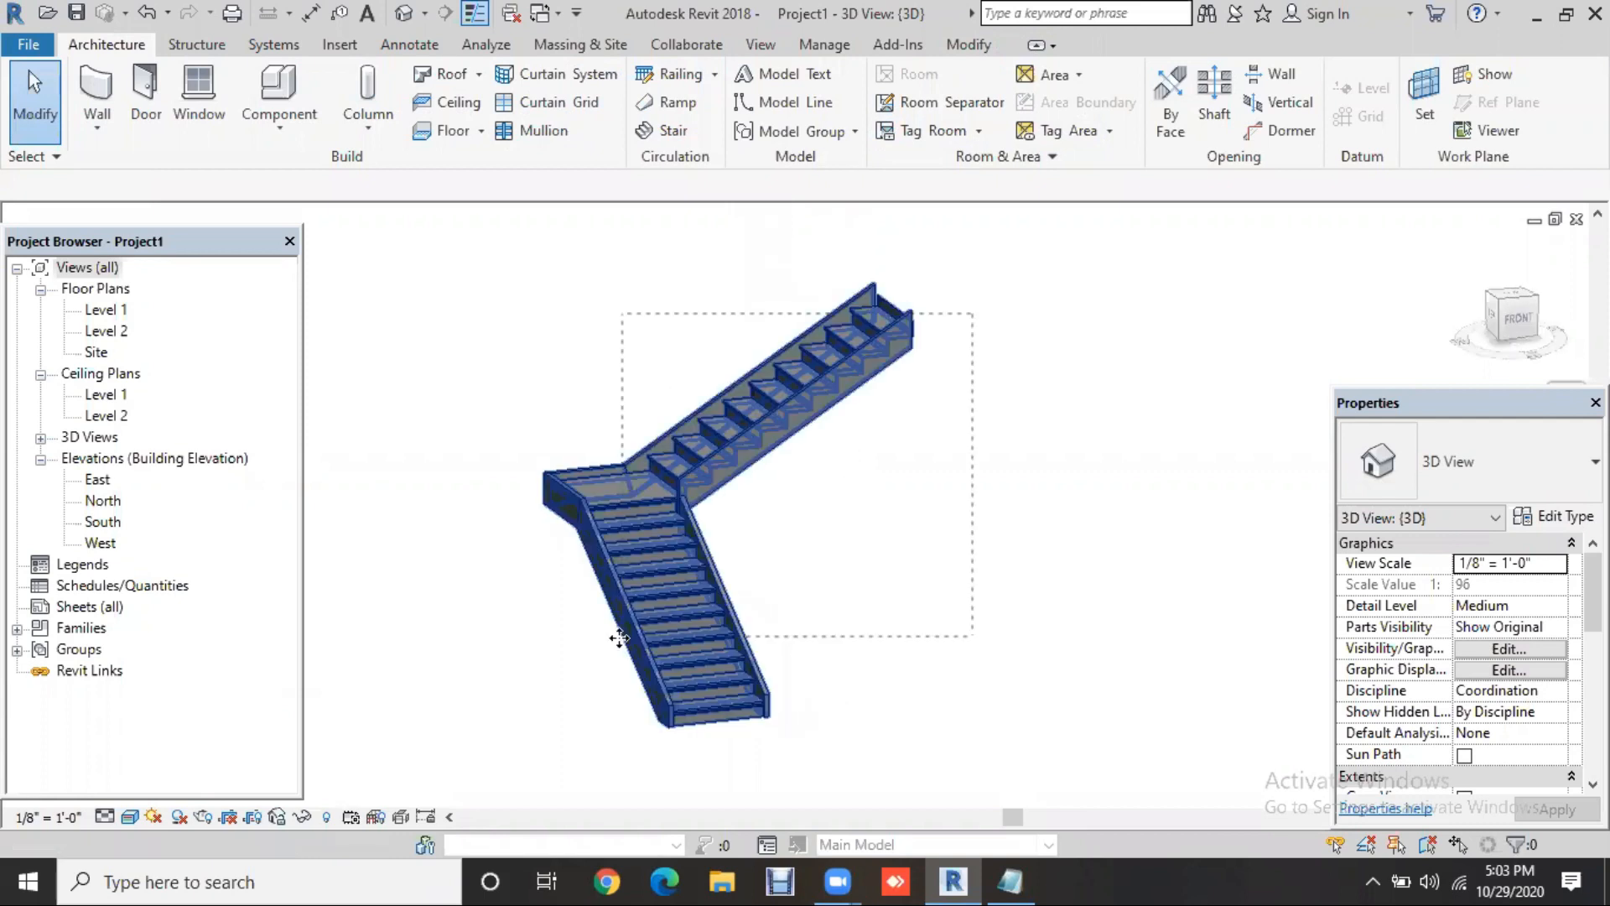
{"action": "left_click", "coordinate": [619, 639]}
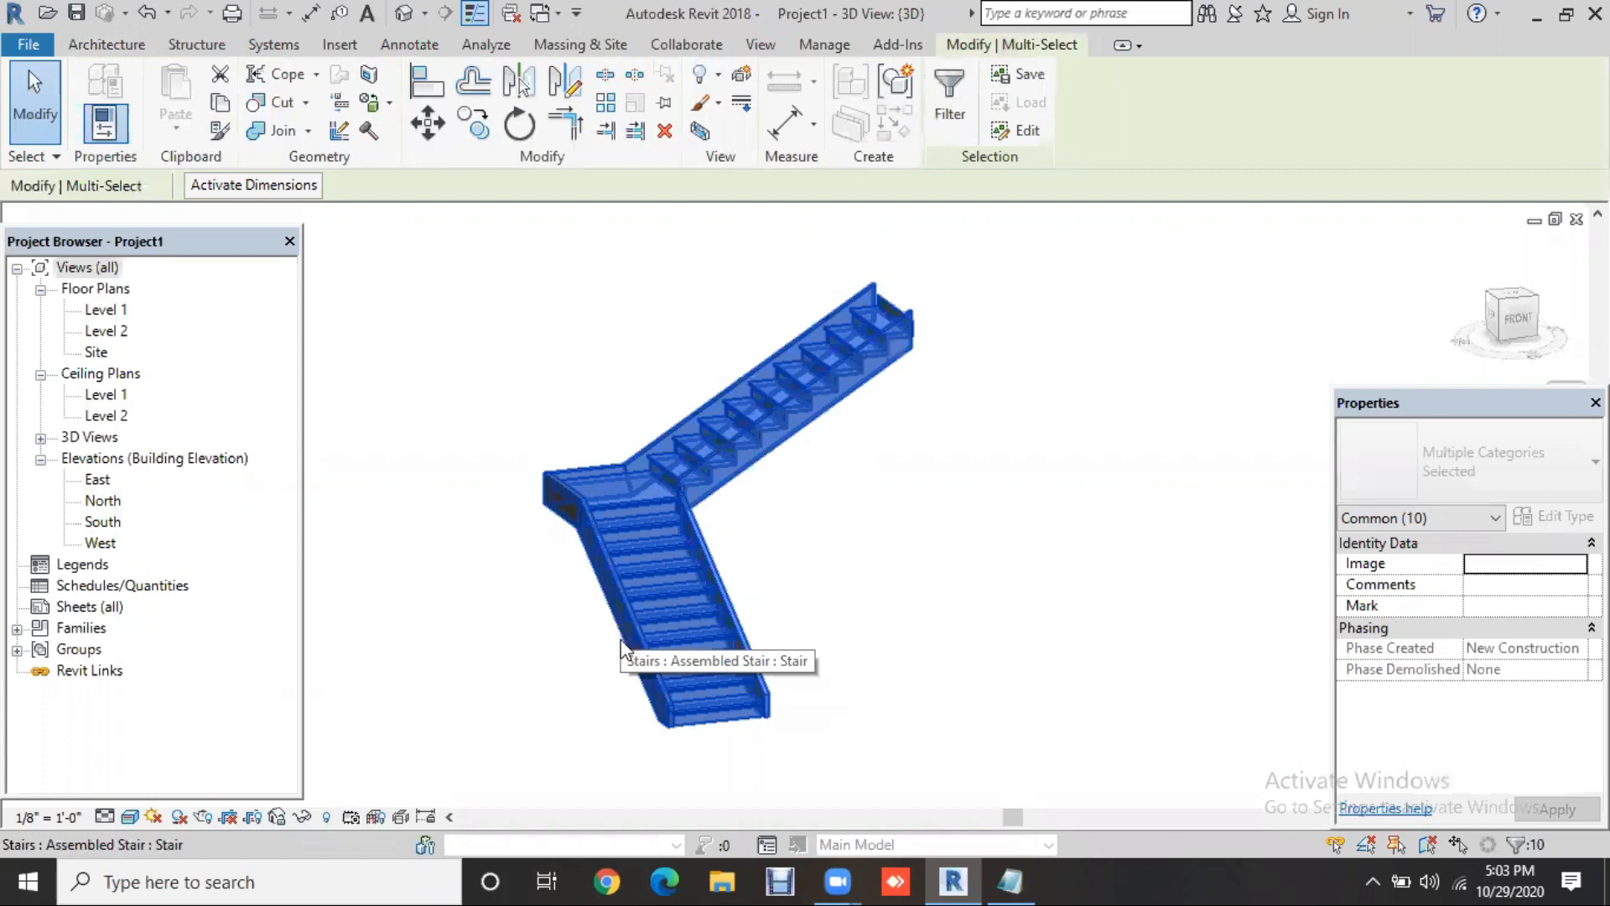
{"action": "key", "text": "Delete"}
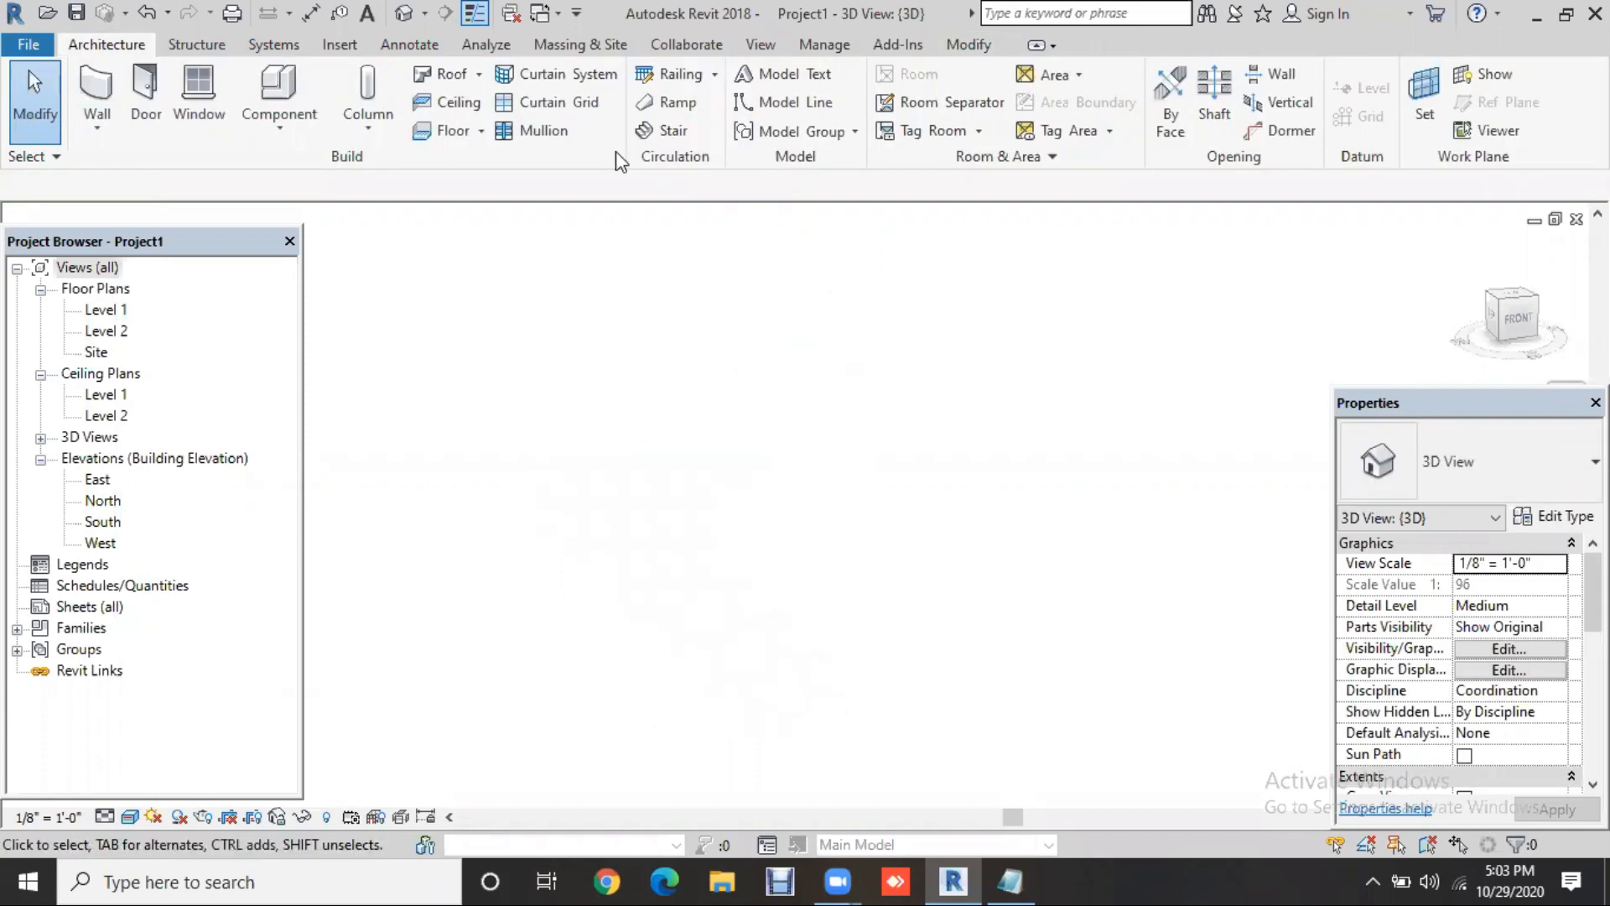
Start a new stair in the Level 1 floor plan with the default railing positioned on the Stringer
{"action": "double_click", "coordinate": [101, 310]}
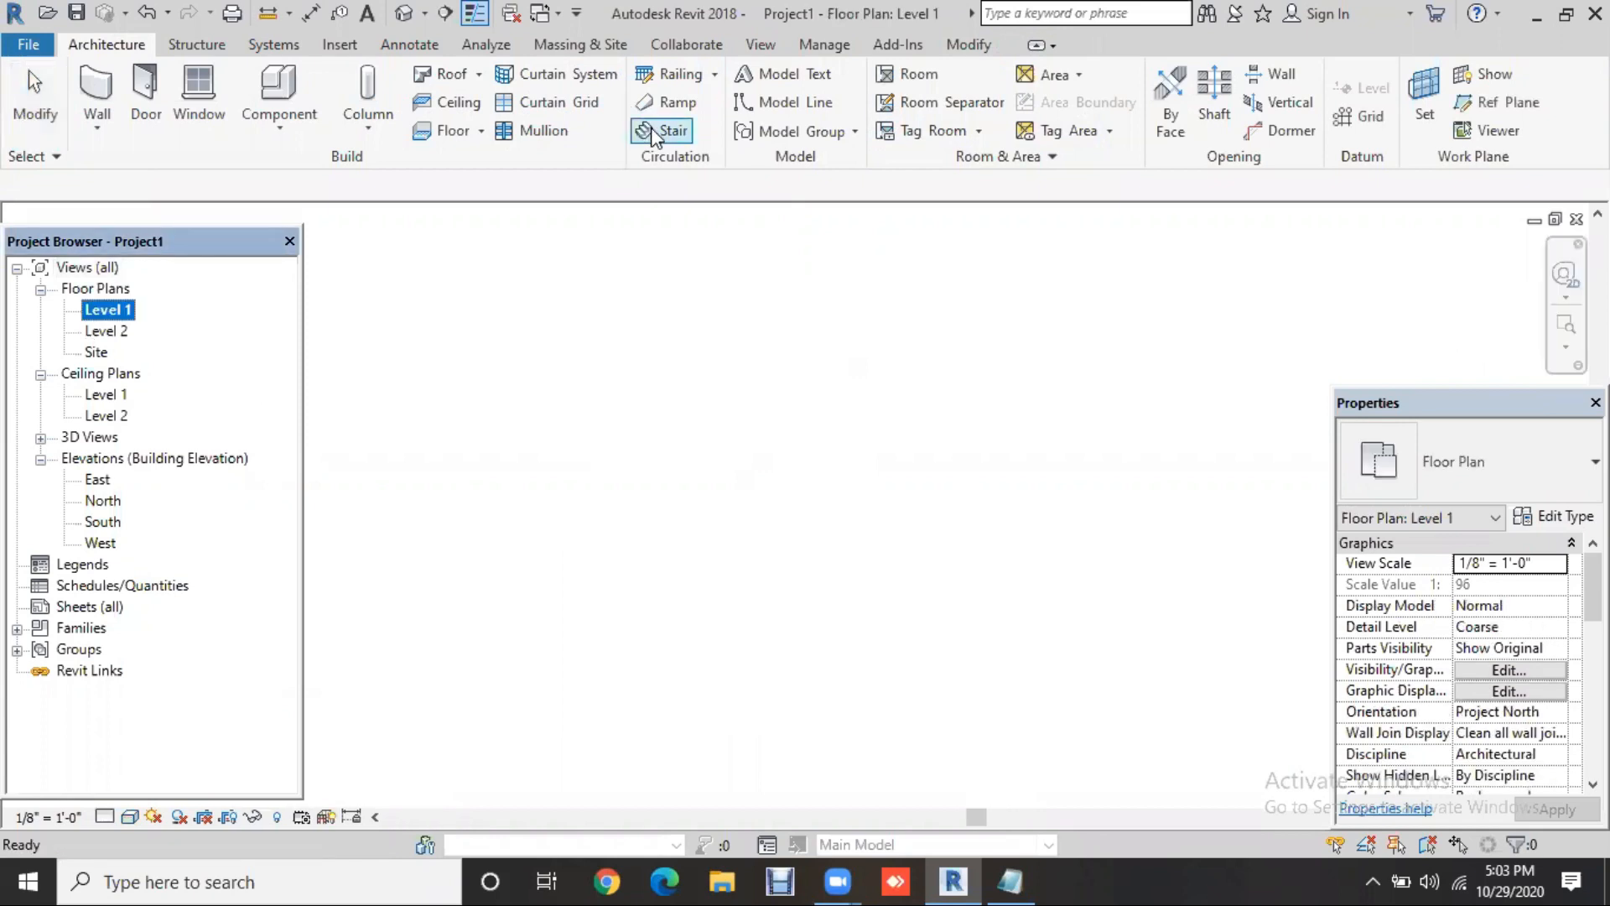
{"action": "left_click", "coordinate": [674, 134]}
{"action": "left_click", "coordinate": [670, 133]}
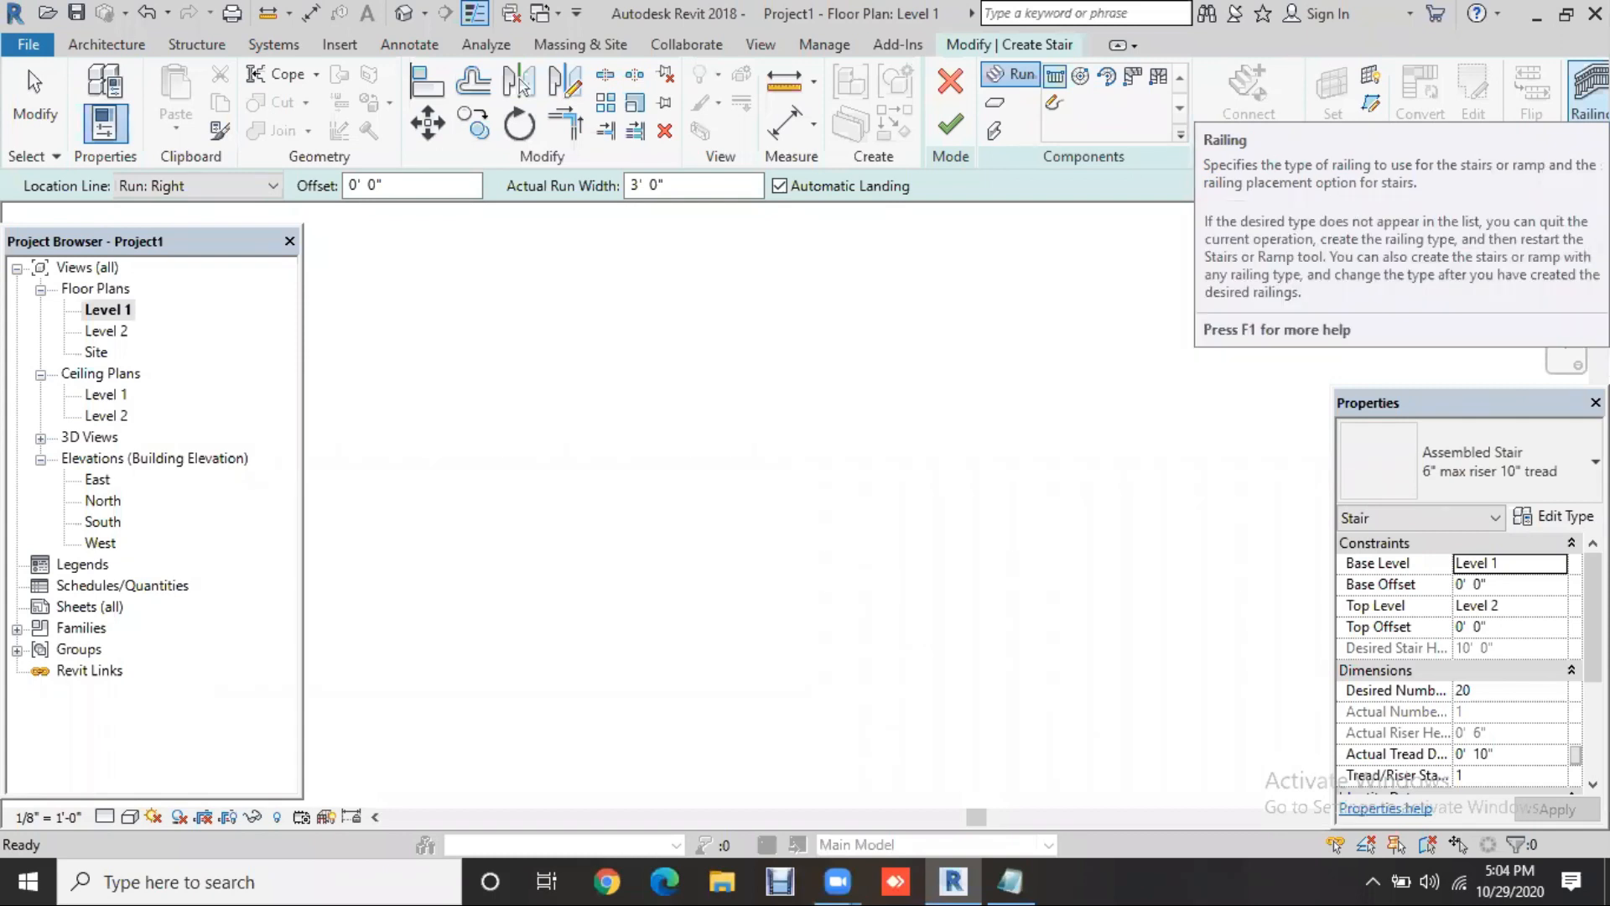
{"action": "left_click", "coordinate": [1589, 90]}
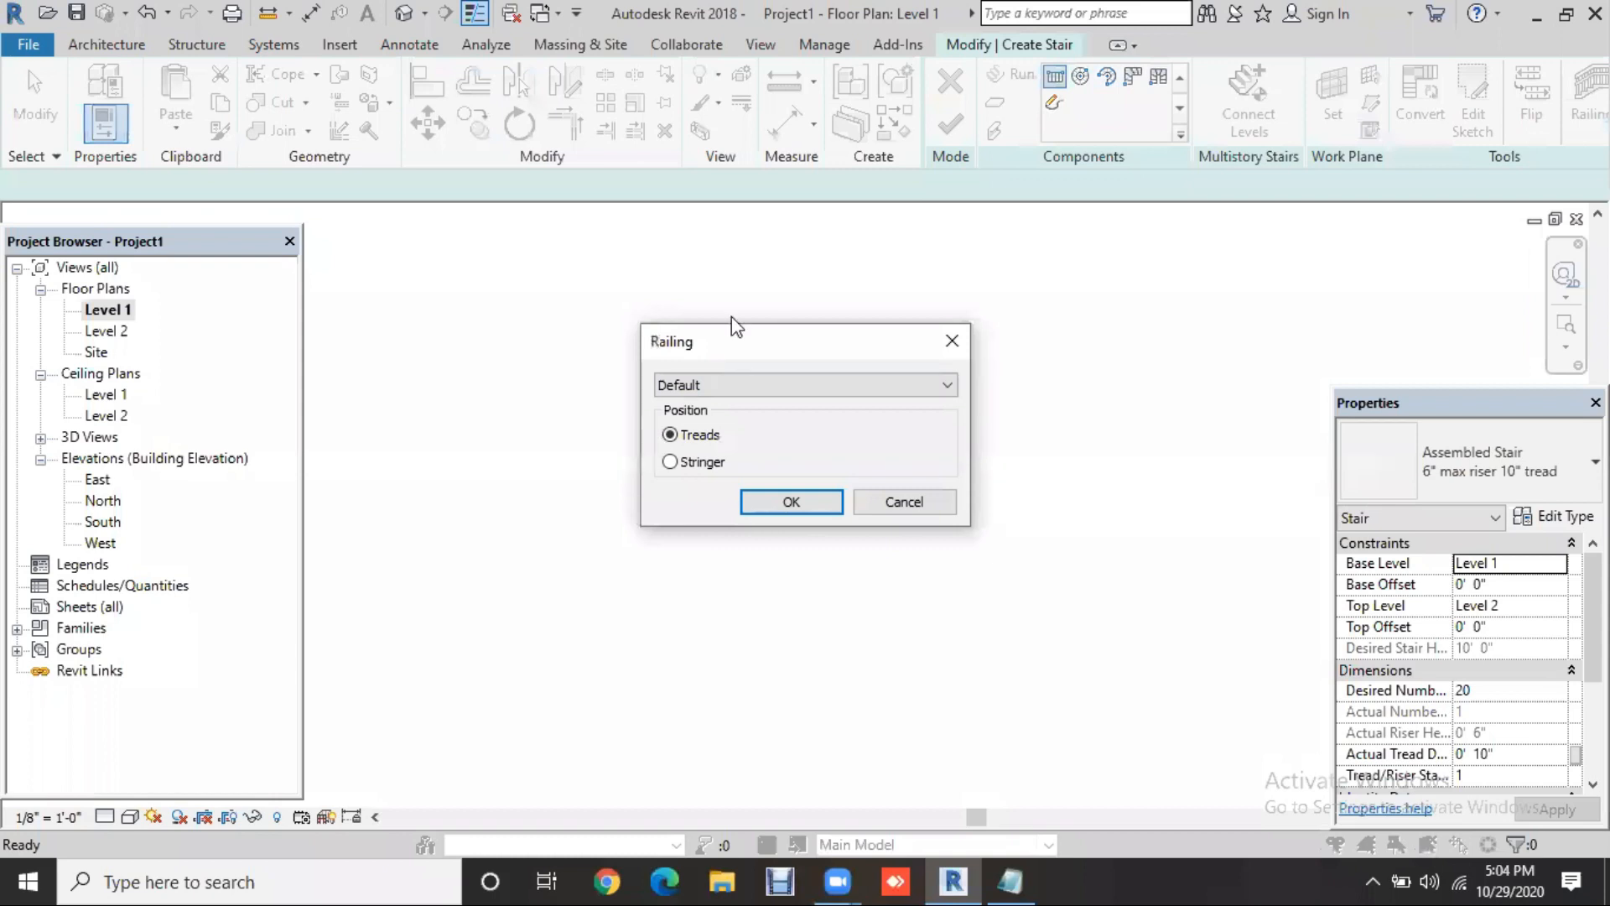
{"action": "left_click_drag", "start_coordinate": [667, 346], "coordinate": [641, 278]}
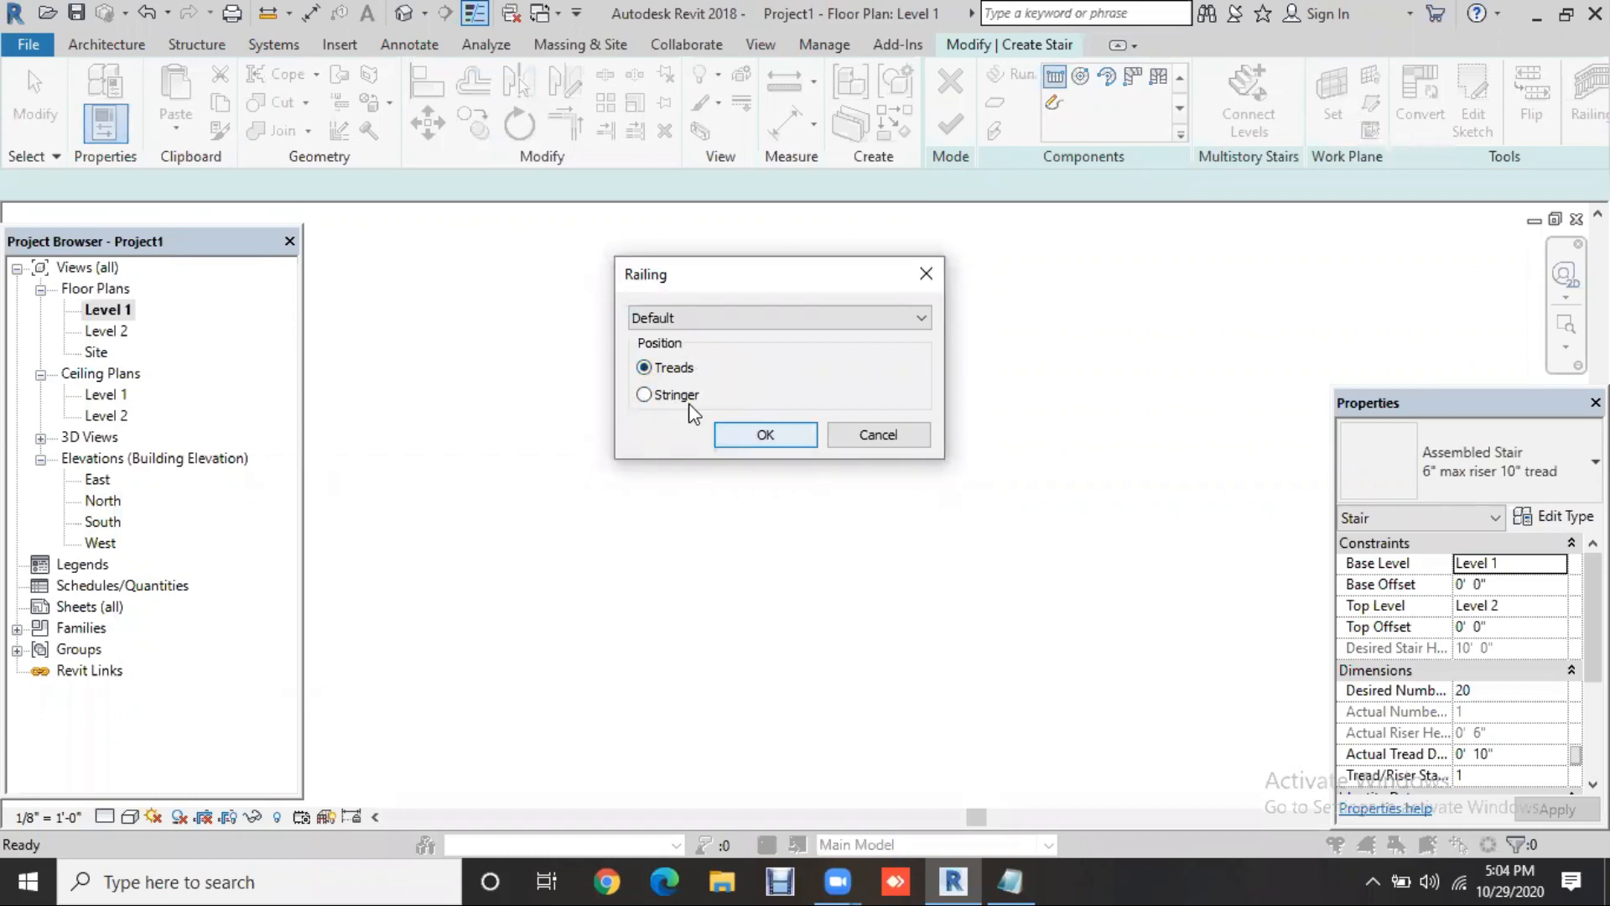
{"action": "left_click", "coordinate": [683, 403]}
{"action": "left_click", "coordinate": [765, 435]}
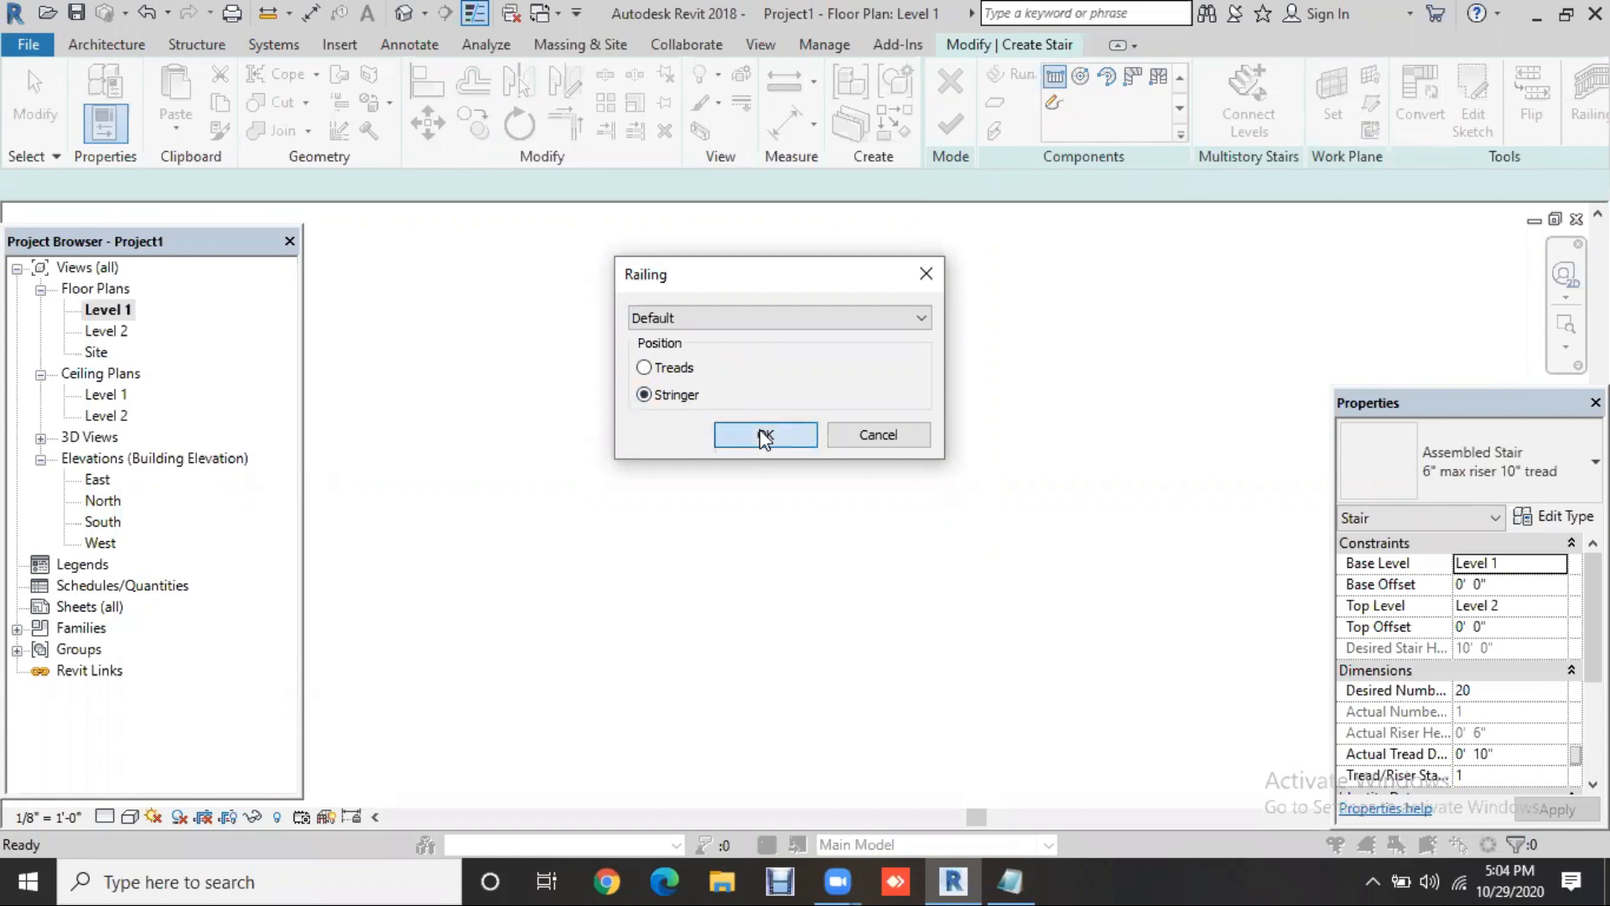
Draw a 7'-6" vertical run of 10 risers and a 10-riser run east from its top right corner, and finish the stair
{"action": "left_click", "coordinate": [708, 628]}
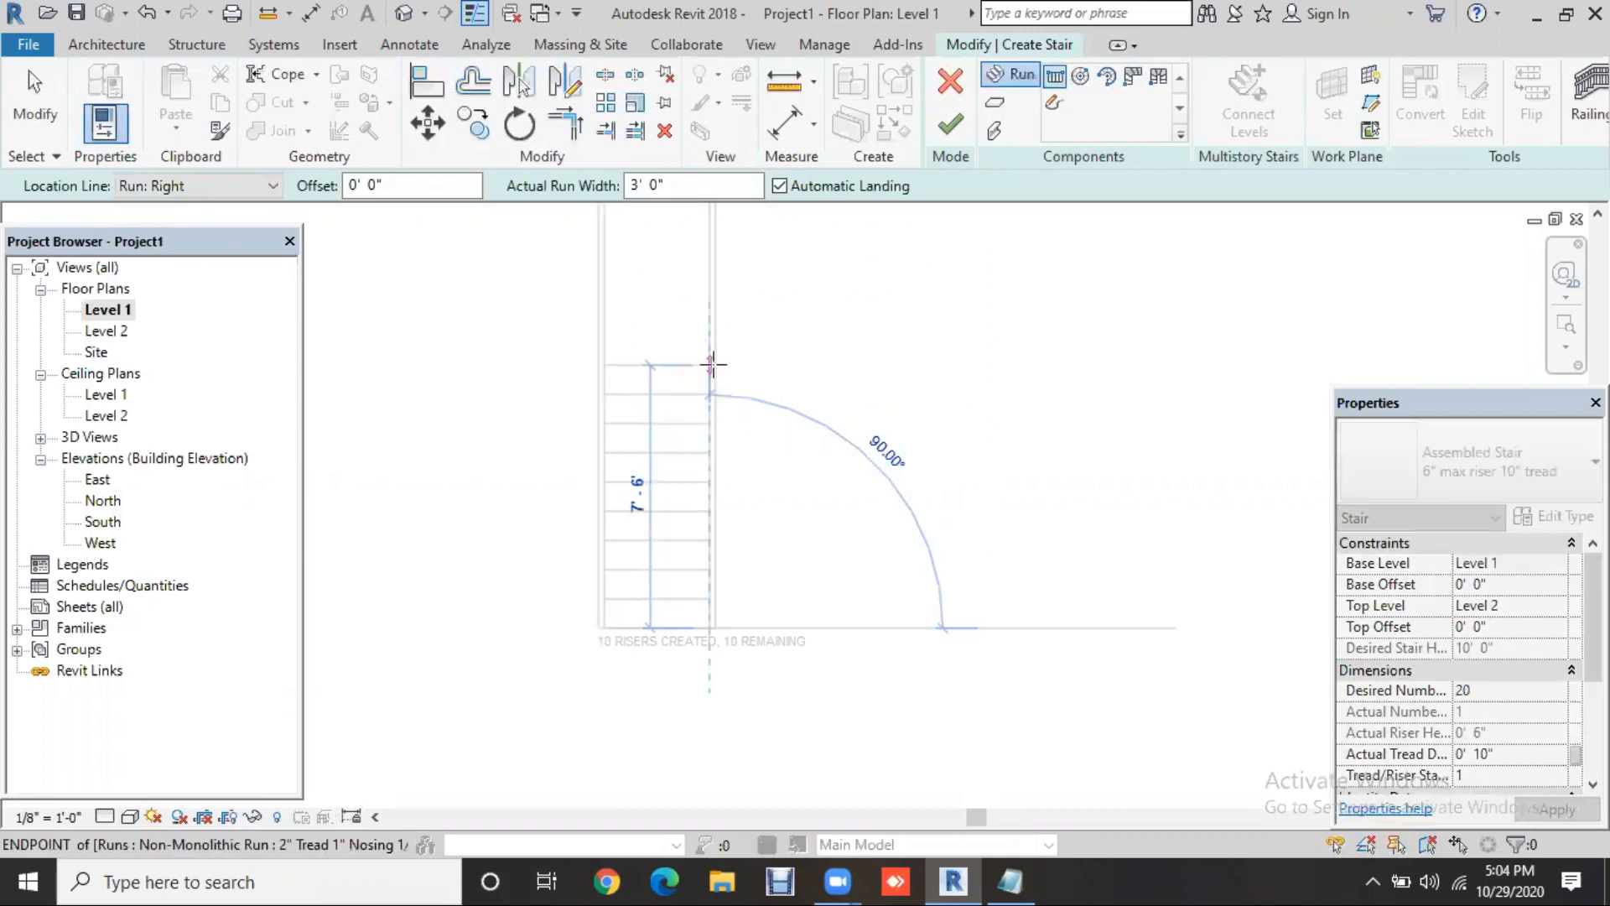
{"action": "left_click", "coordinate": [710, 364]}
{"action": "left_click", "coordinate": [709, 365]}
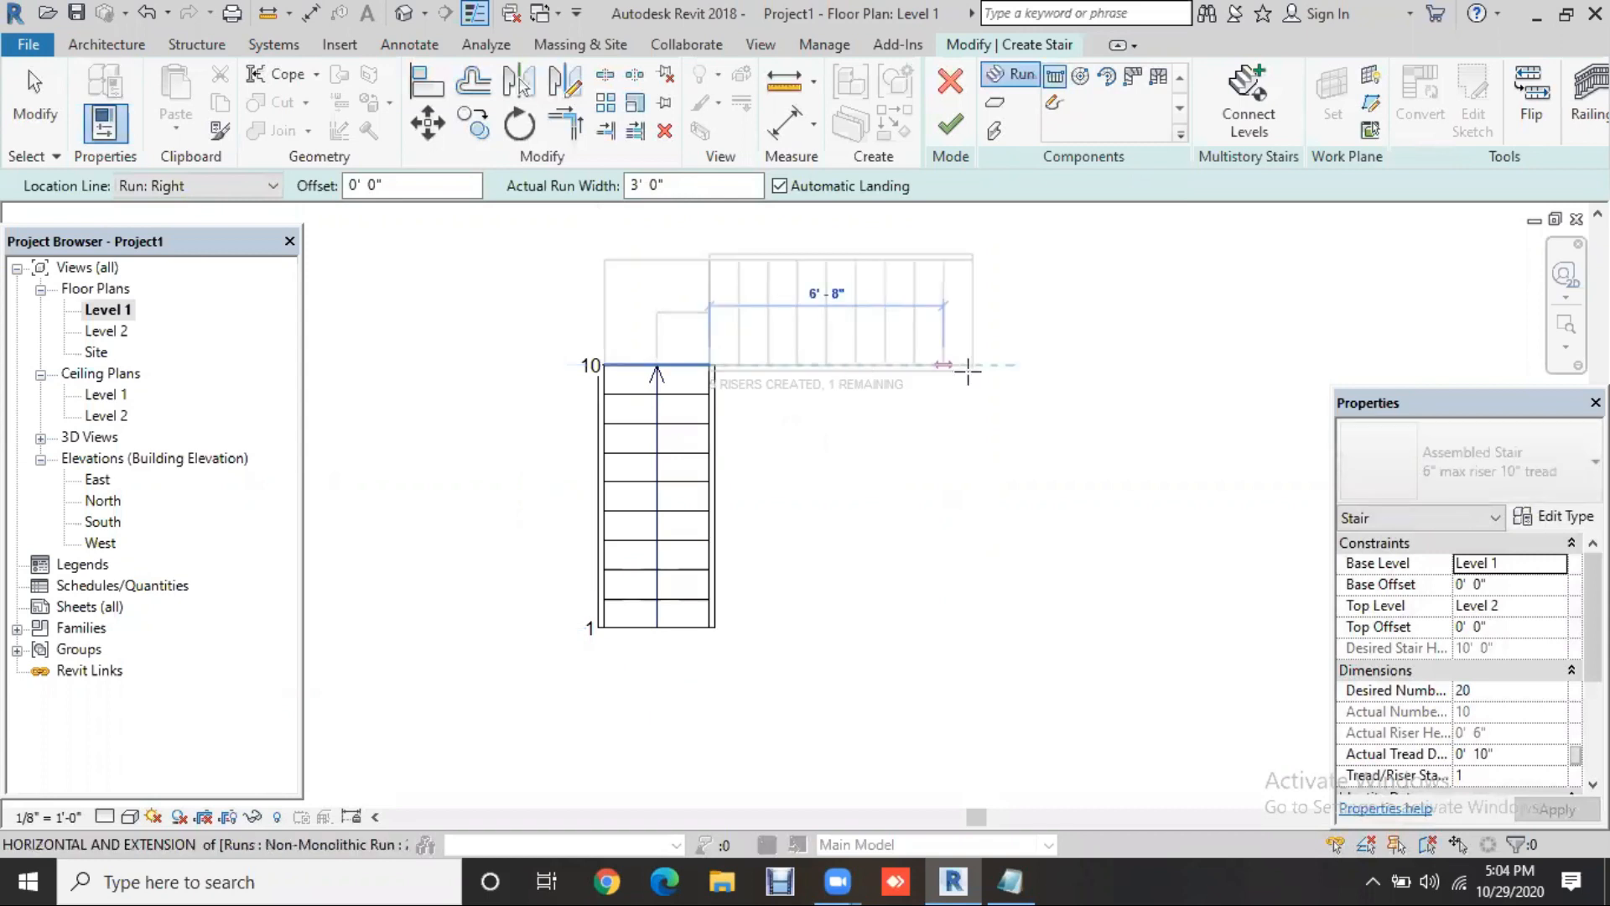
{"action": "left_click", "coordinate": [950, 124]}
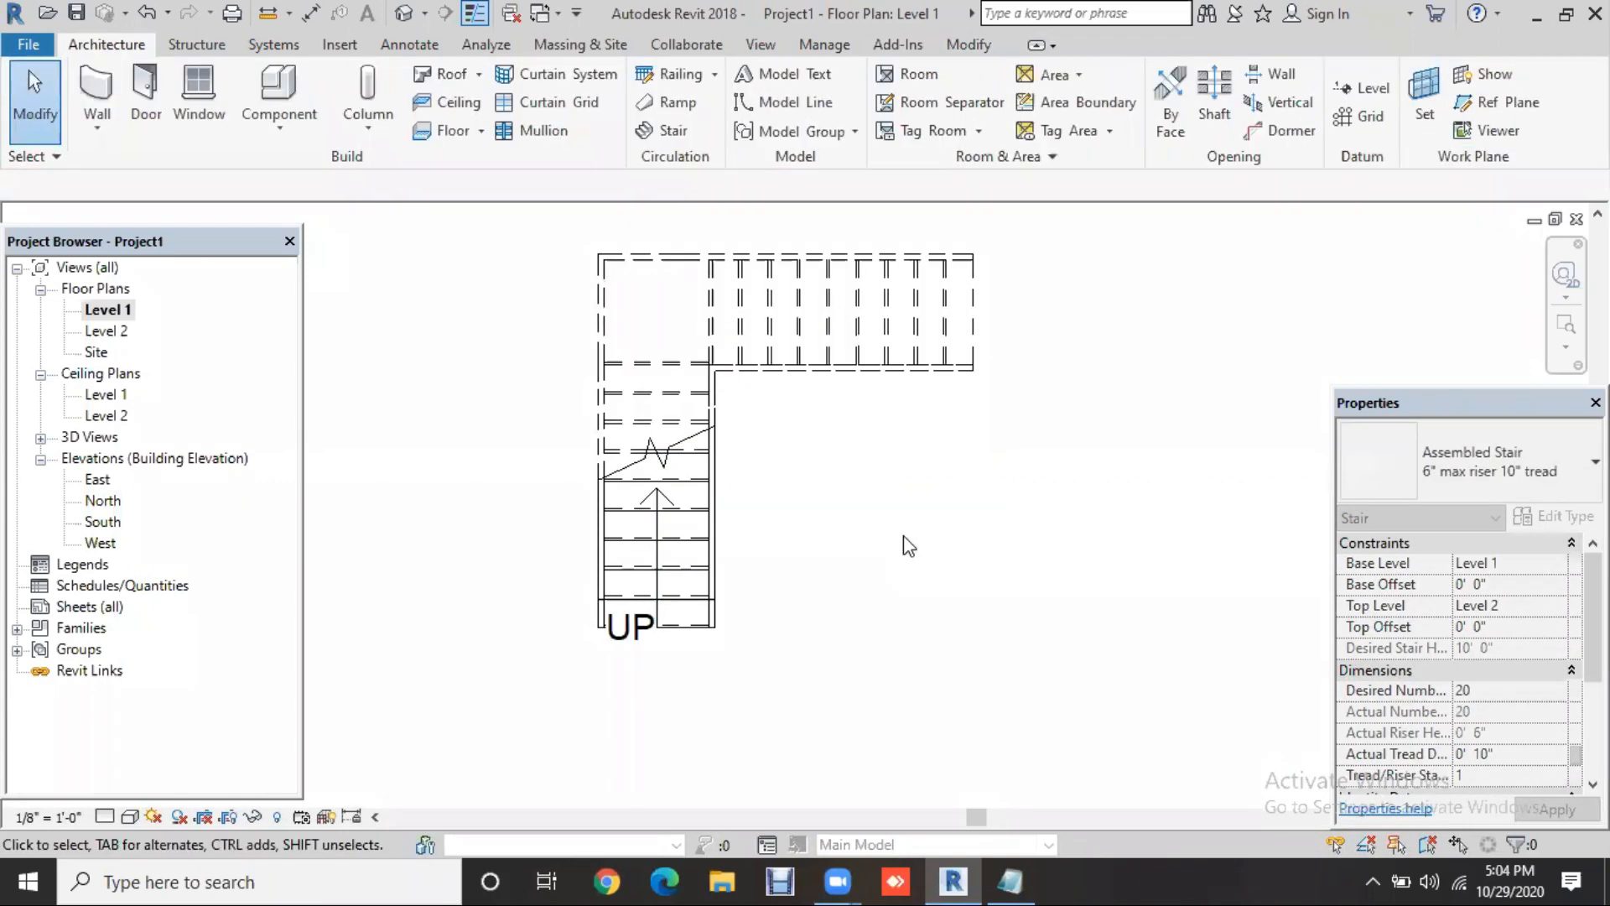
Inspect in the default 3D view how the railings sit on the stair's stringers, selecting the inner one
{"action": "left_click", "coordinate": [422, 19]}
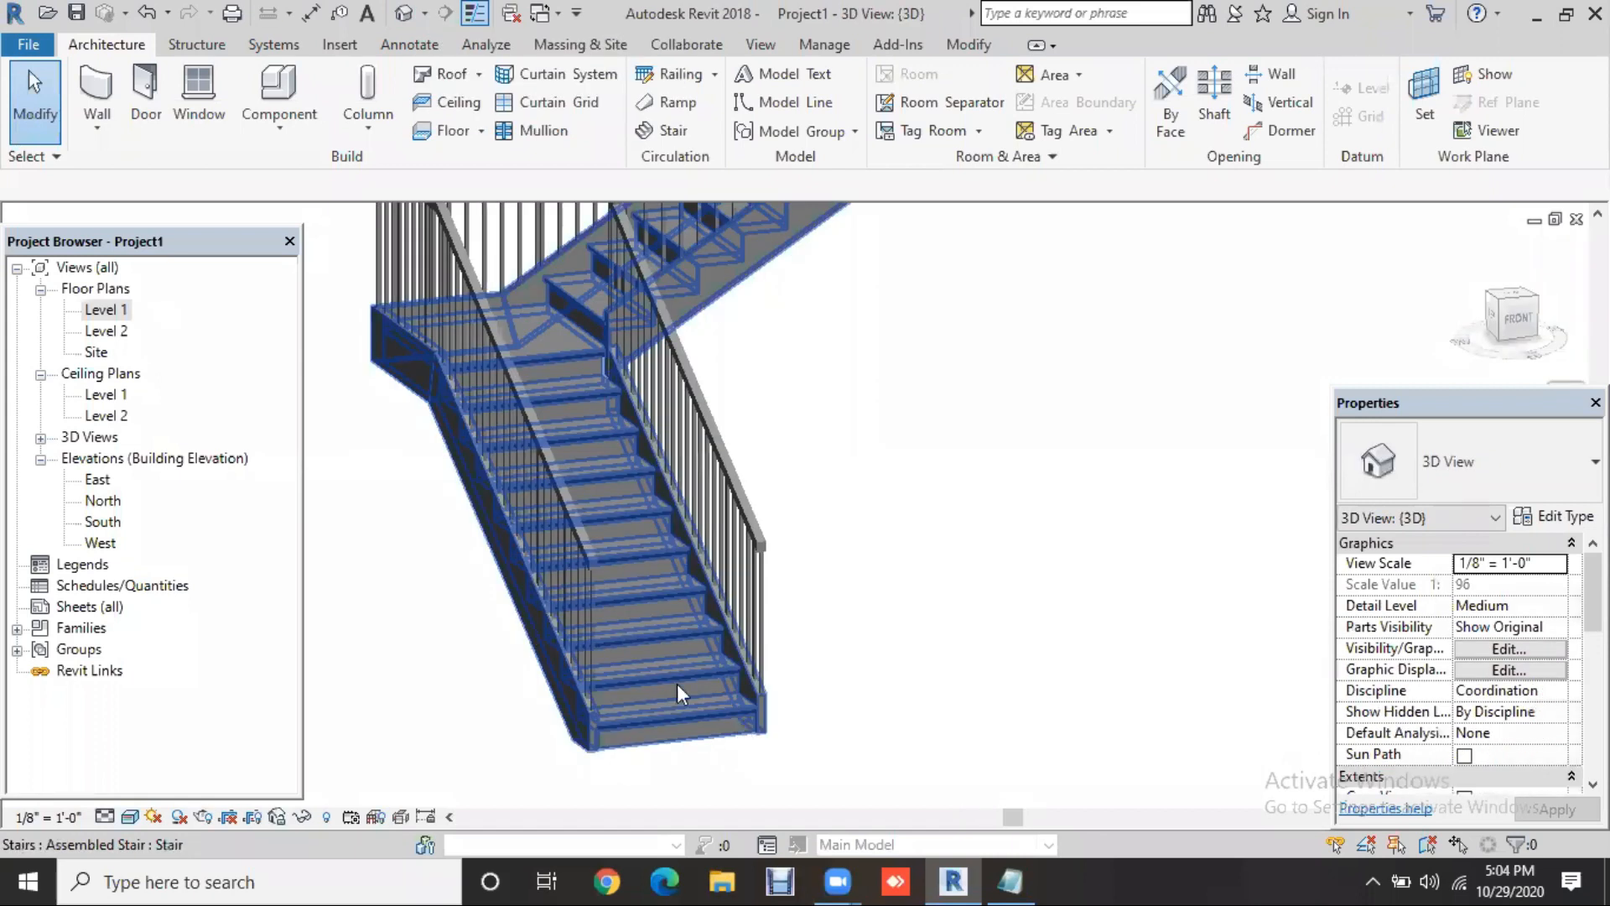
{"action": "scroll", "coordinate": [621, 562], "scroll_direction": "up", "scroll_amount": 2}
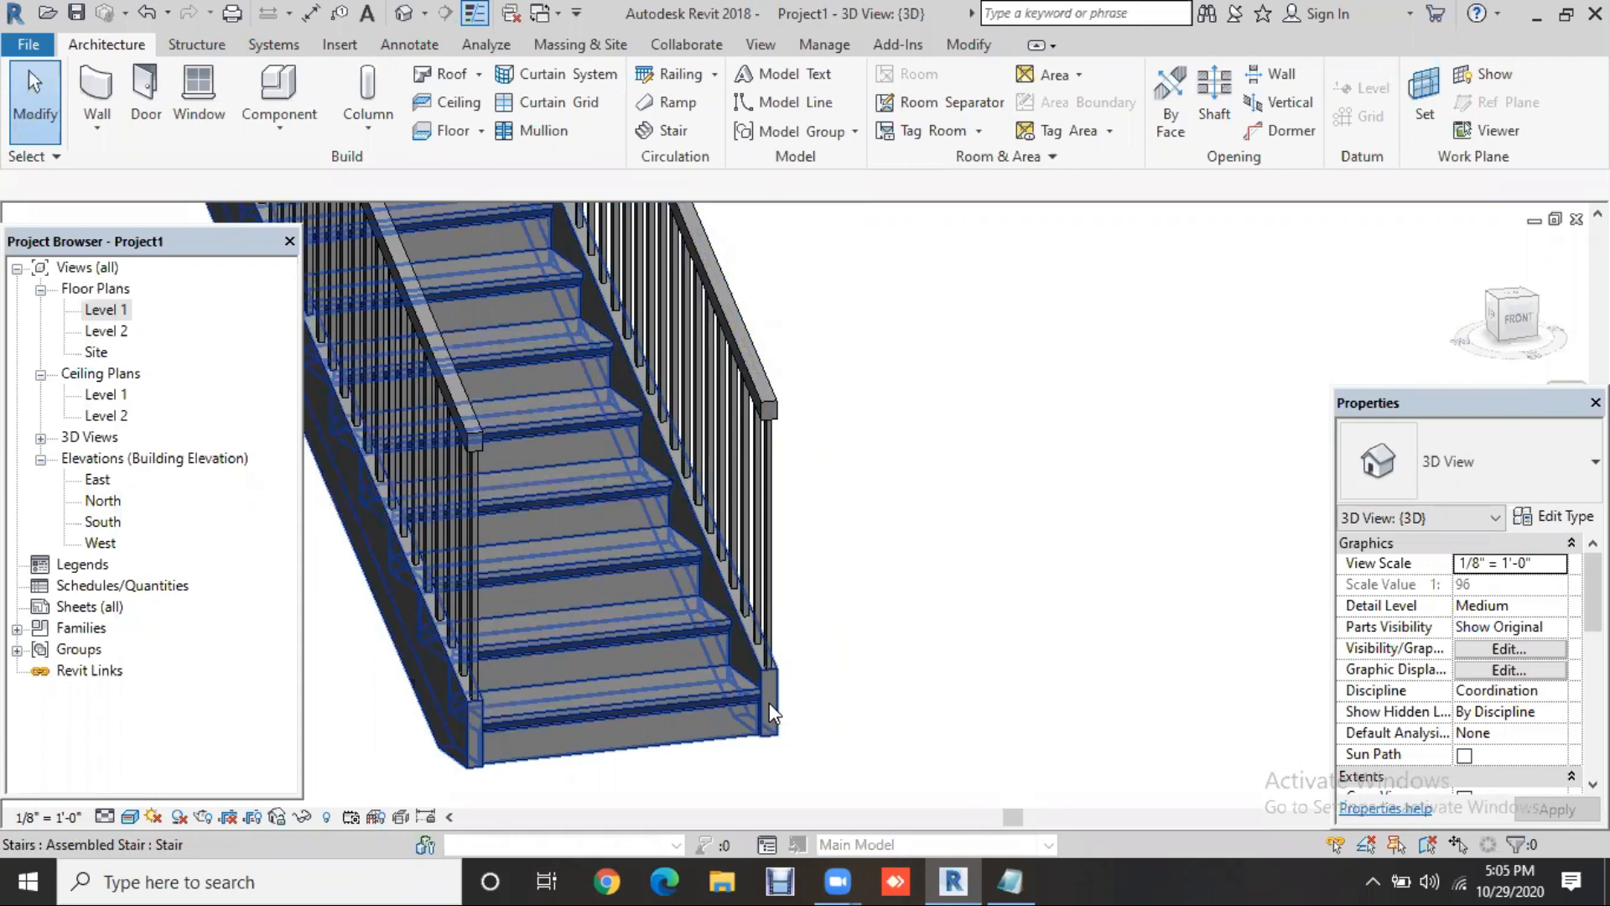
{"action": "left_click", "coordinate": [770, 515]}
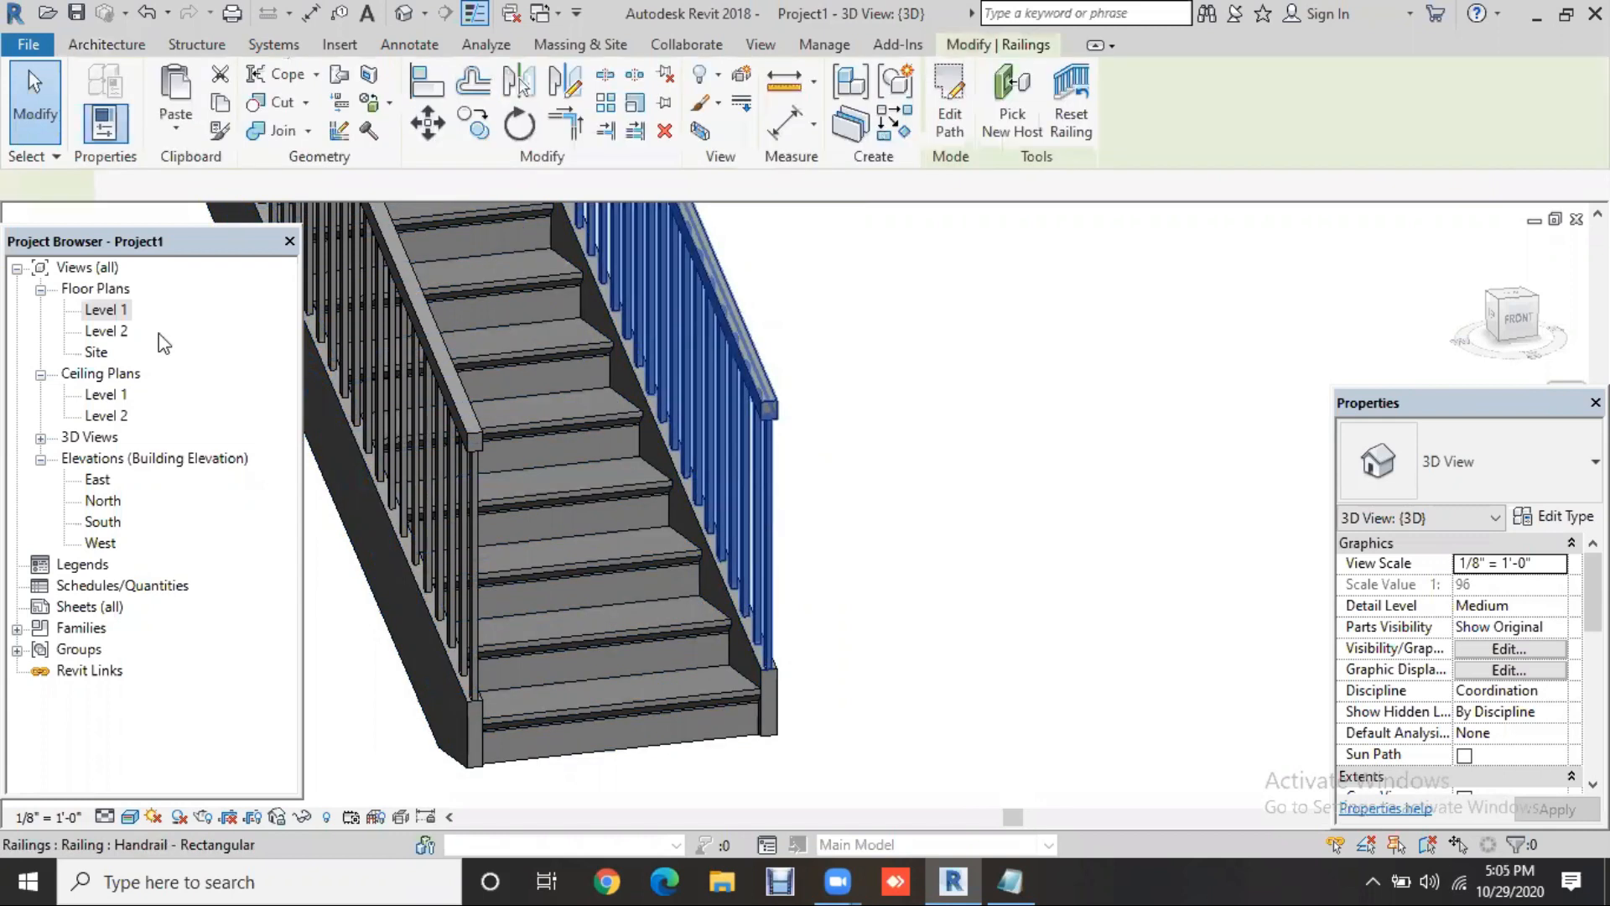
Delete the L-shaped stair together with its railings in the Level 1 floor plan
{"action": "double_click", "coordinate": [104, 312]}
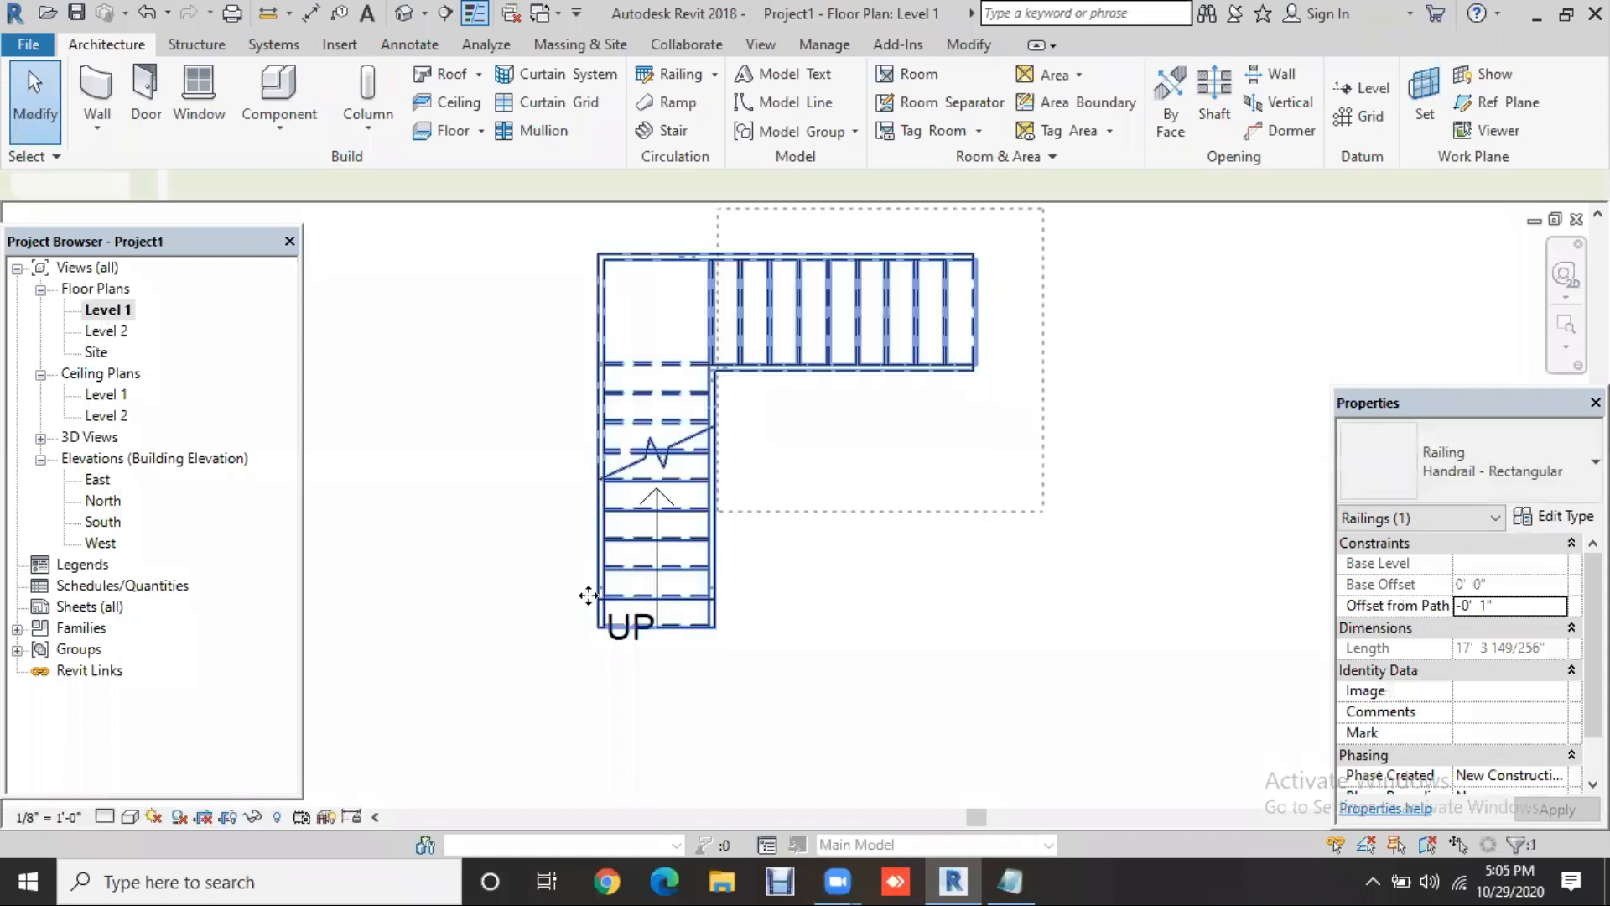
{"action": "left_click", "coordinate": [588, 596]}
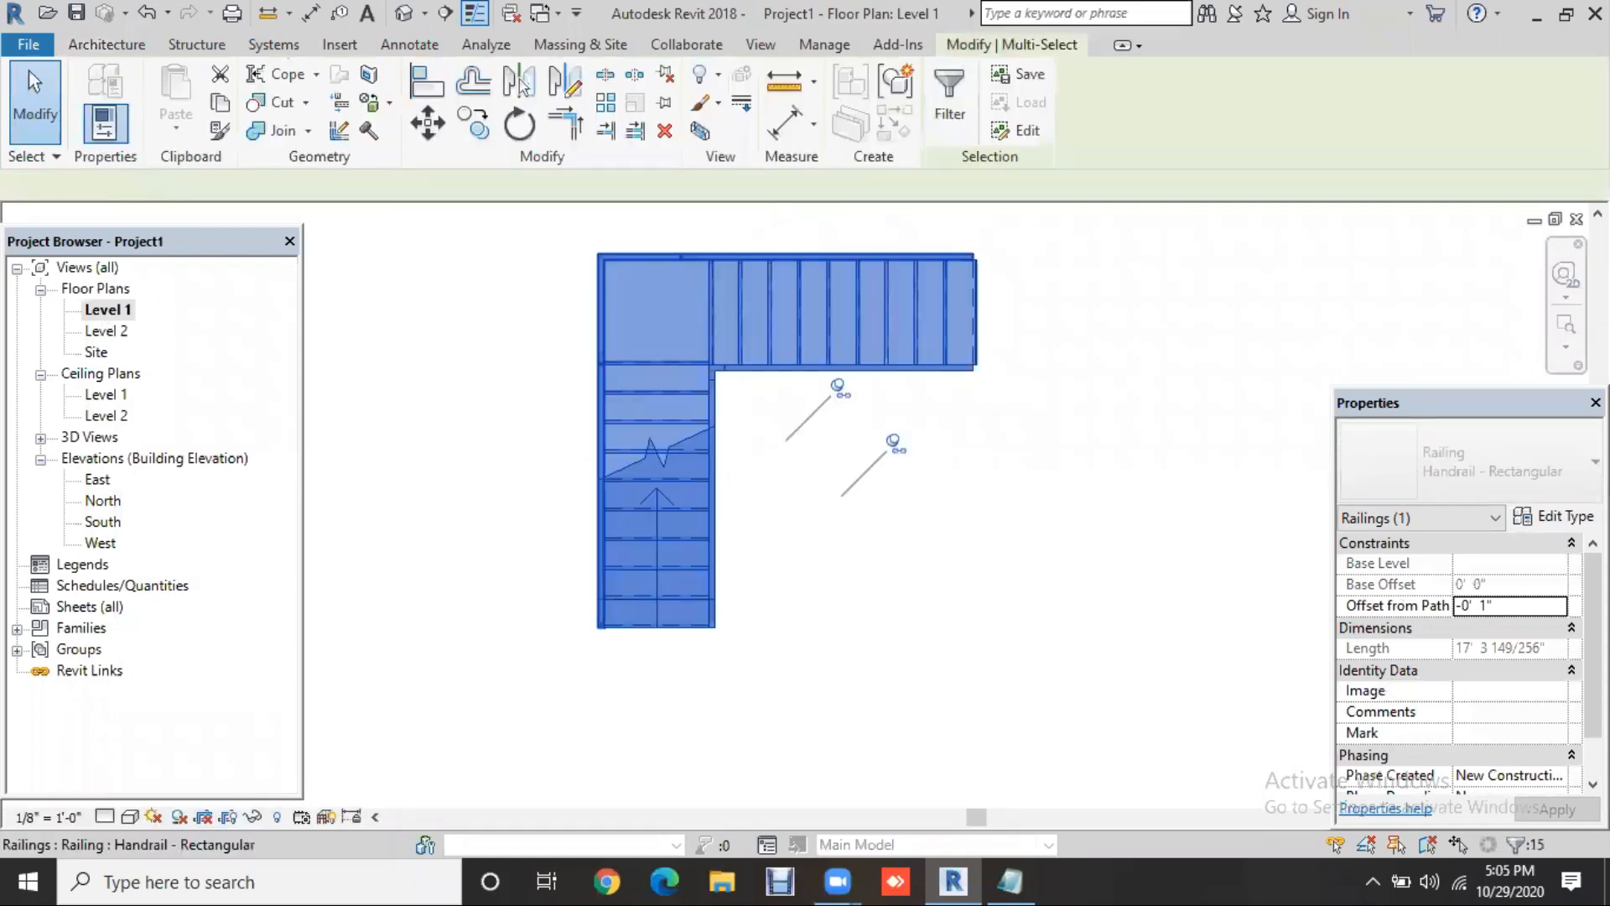
{"action": "key", "text": "Delete"}
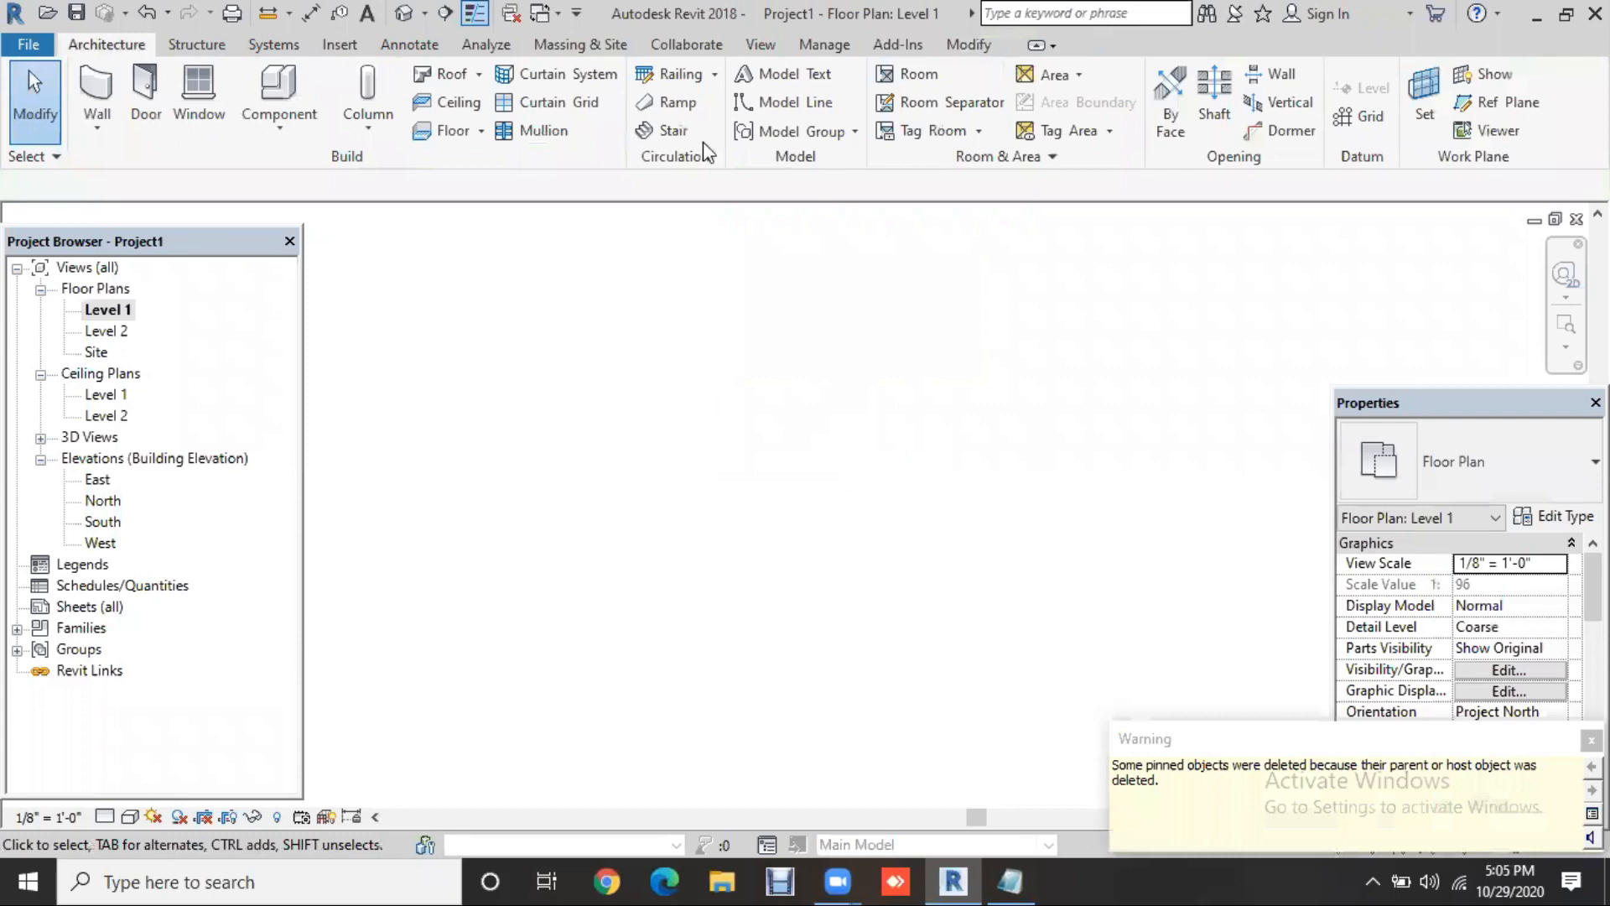
Start a new stair with its railing type set to None
{"action": "left_click", "coordinate": [674, 134]}
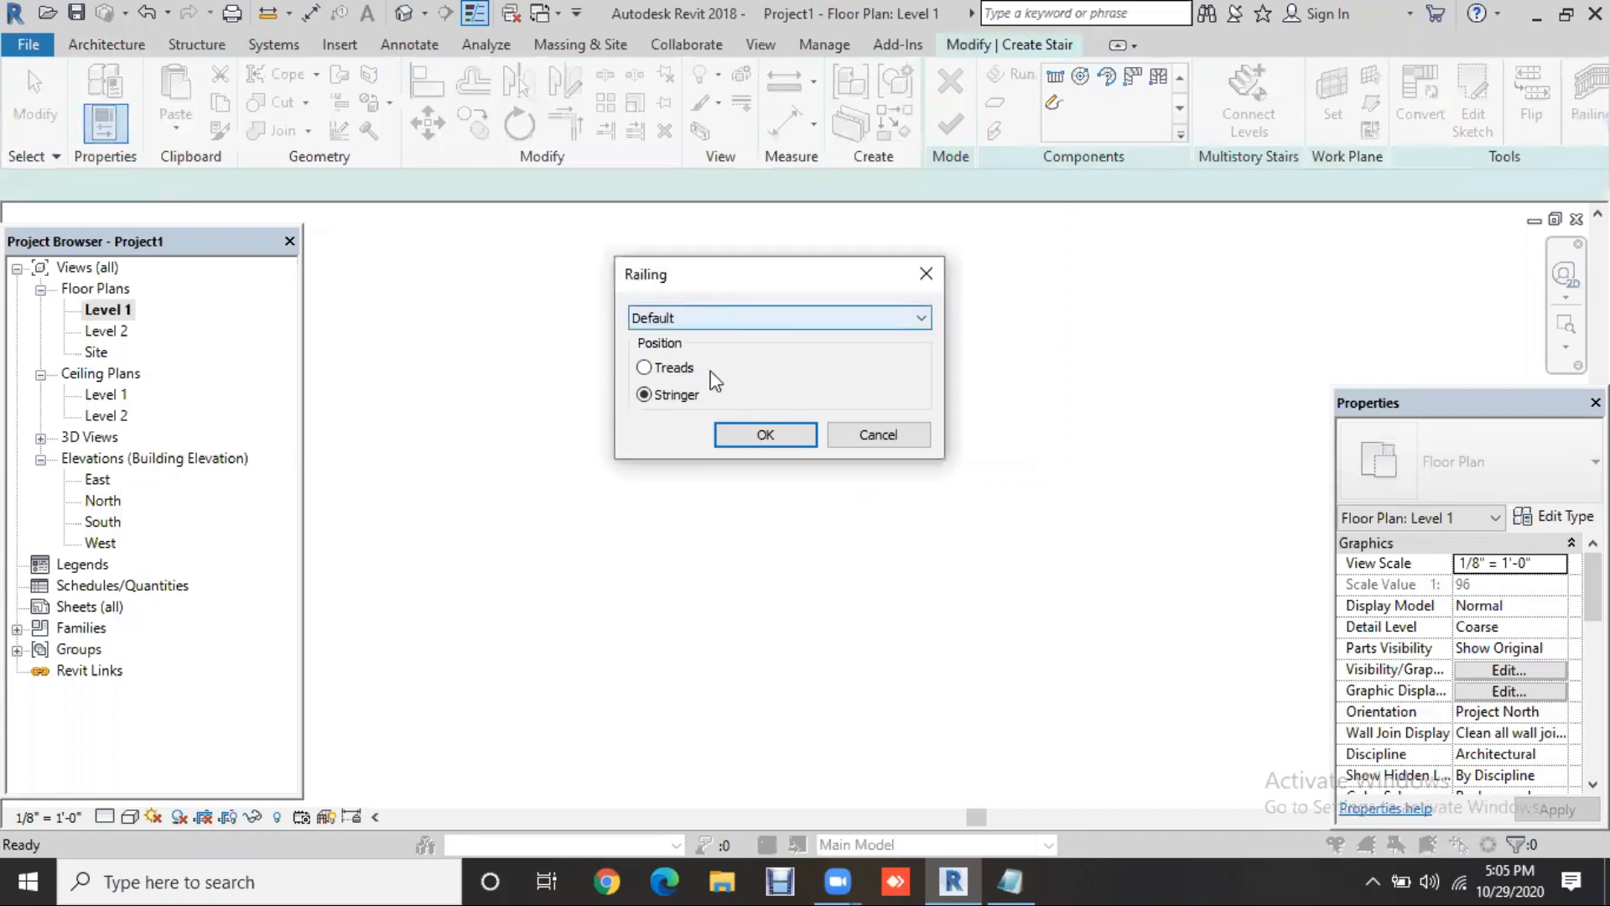
{"action": "left_click", "coordinate": [722, 319]}
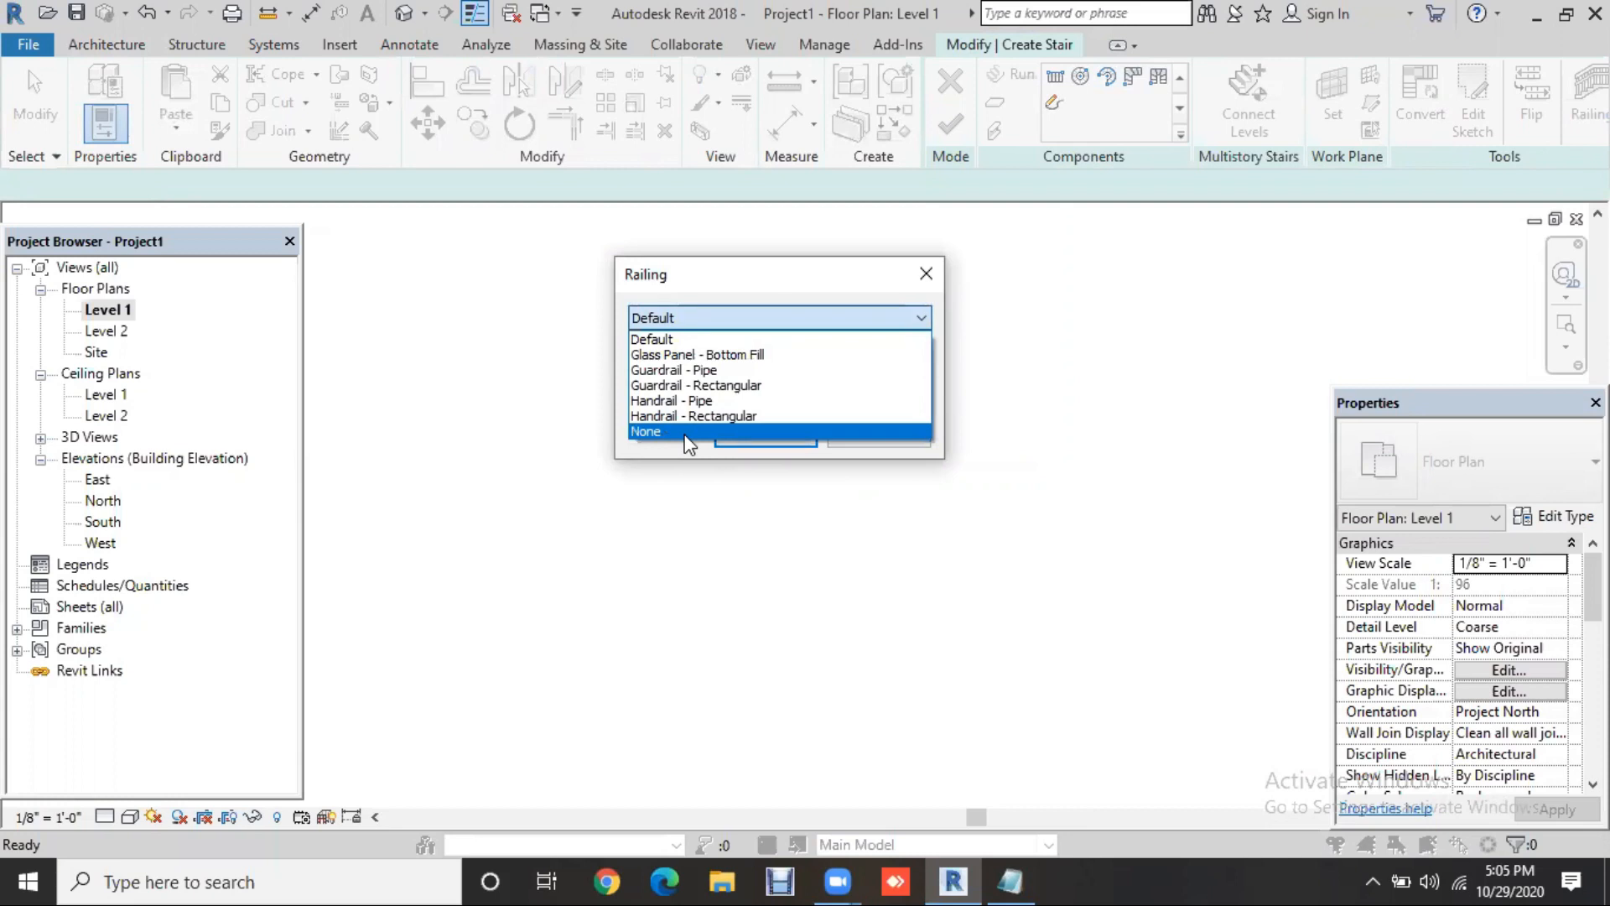
{"action": "left_click", "coordinate": [685, 433]}
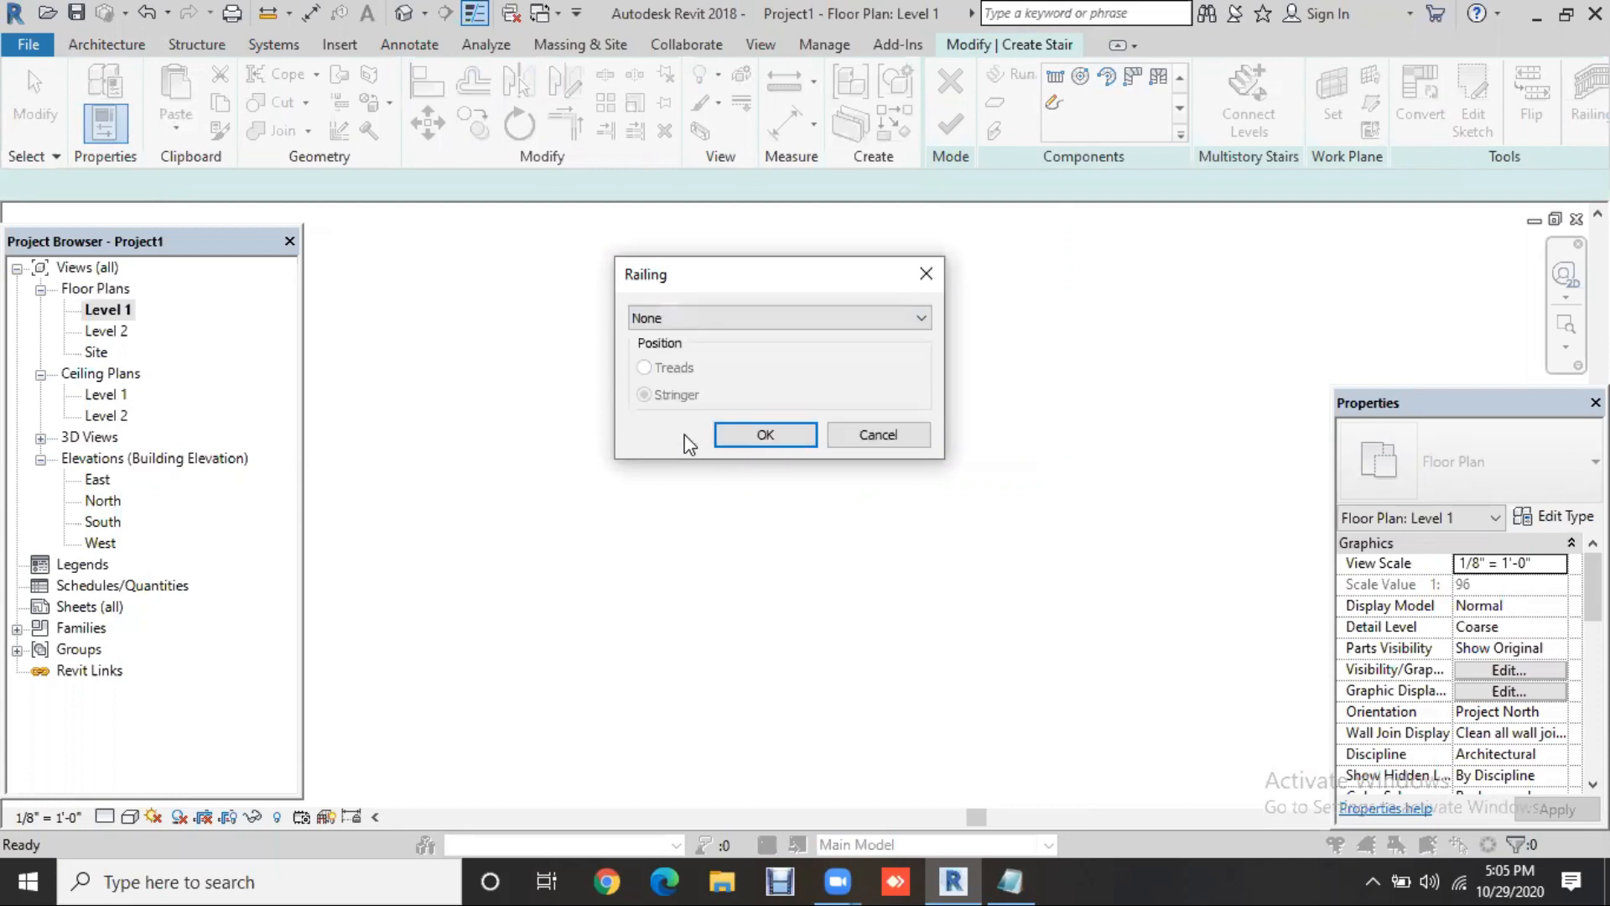
{"action": "left_click", "coordinate": [765, 435]}
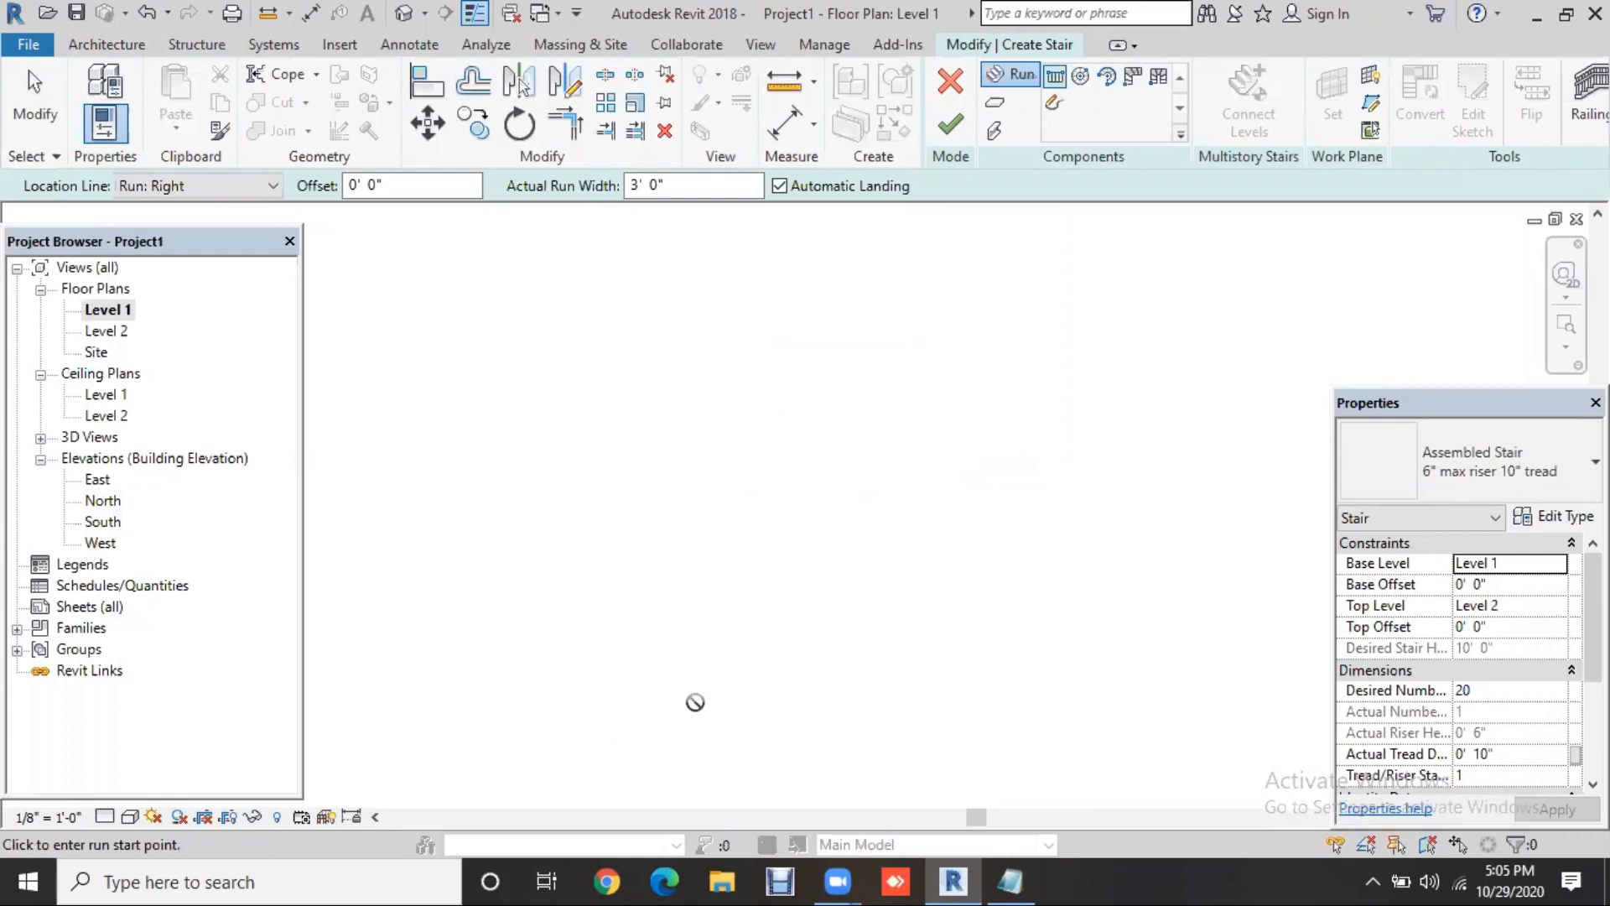
Draw a U-shaped stair with a 7'-6" run of 10 risers going up and a parallel 7'-6" run coming back down the plan, and finish it
{"action": "left_click", "coordinate": [697, 702]}
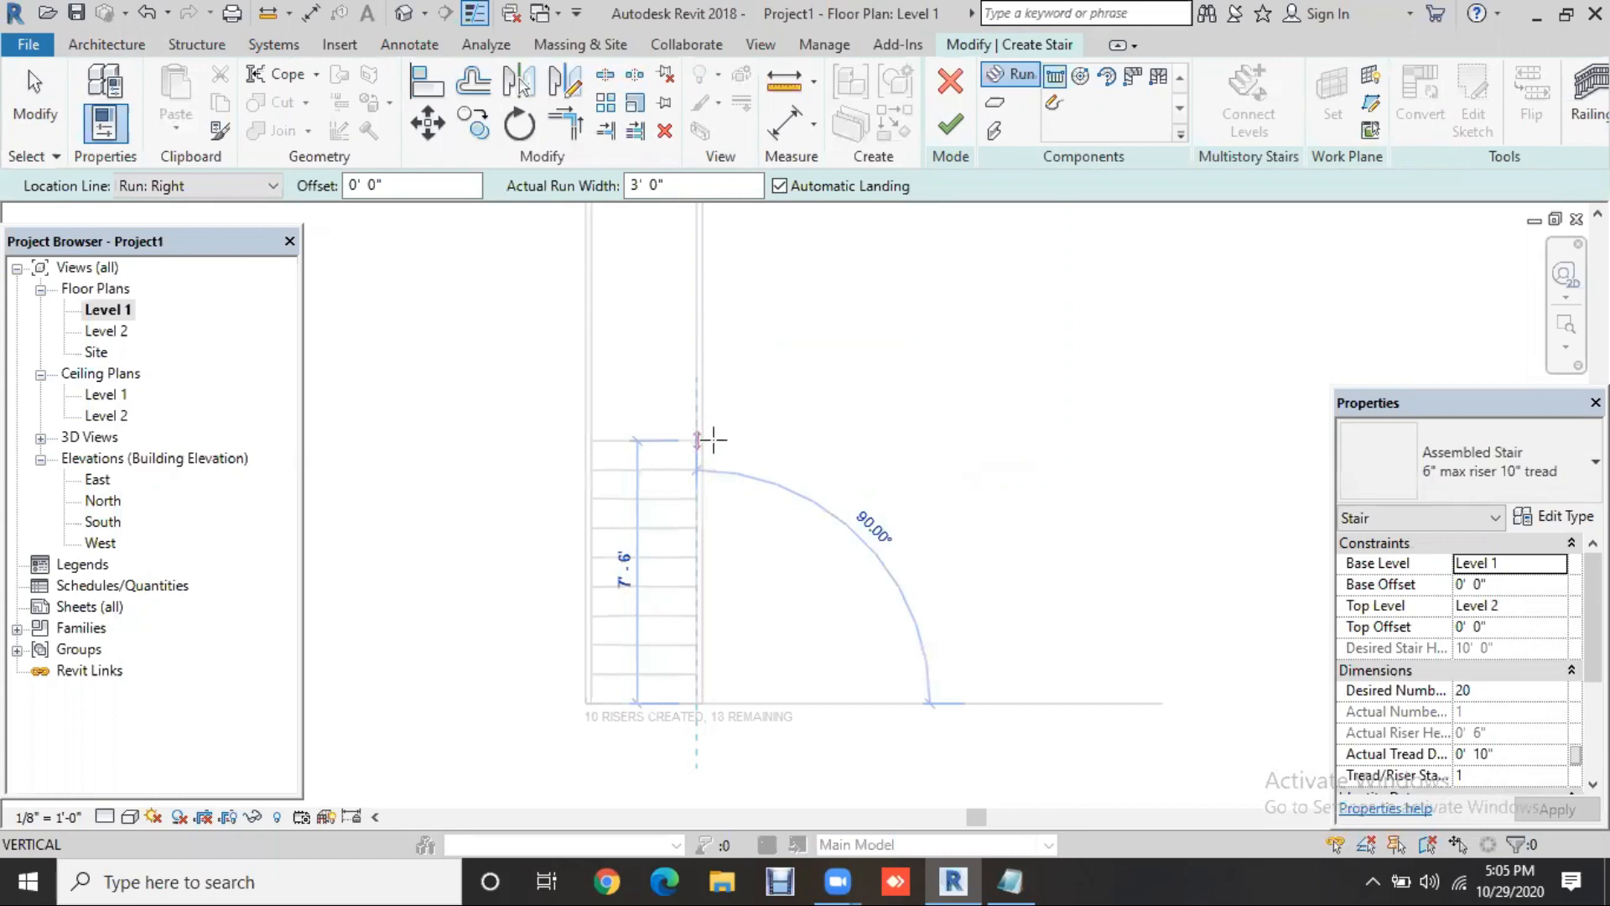
{"action": "left_click", "coordinate": [701, 440]}
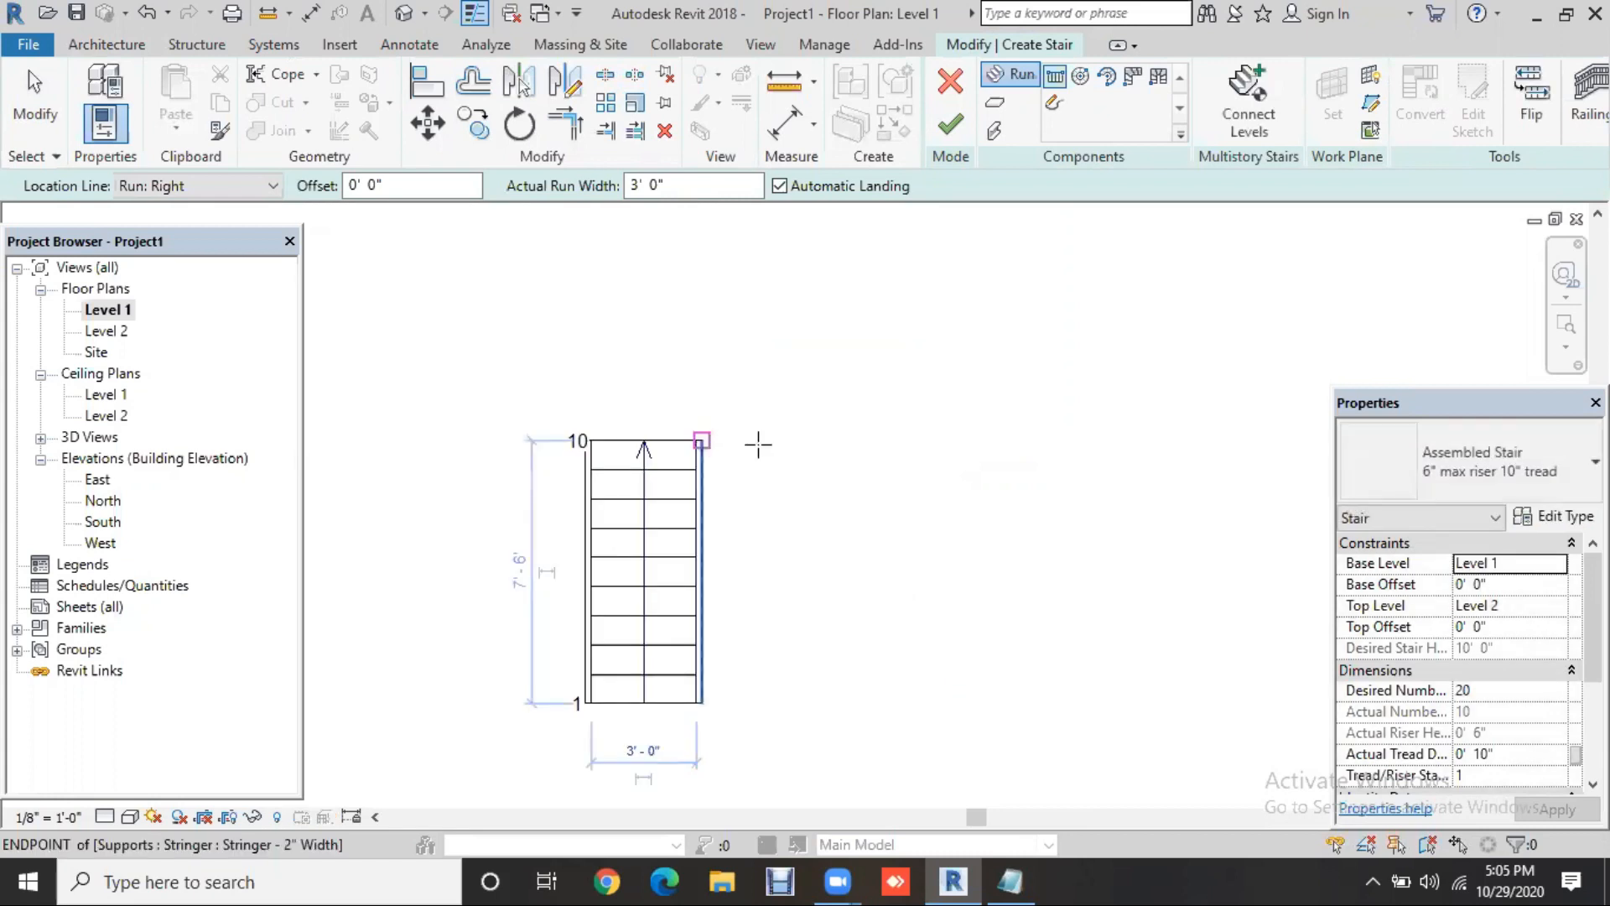
{"action": "left_click", "coordinate": [763, 442]}
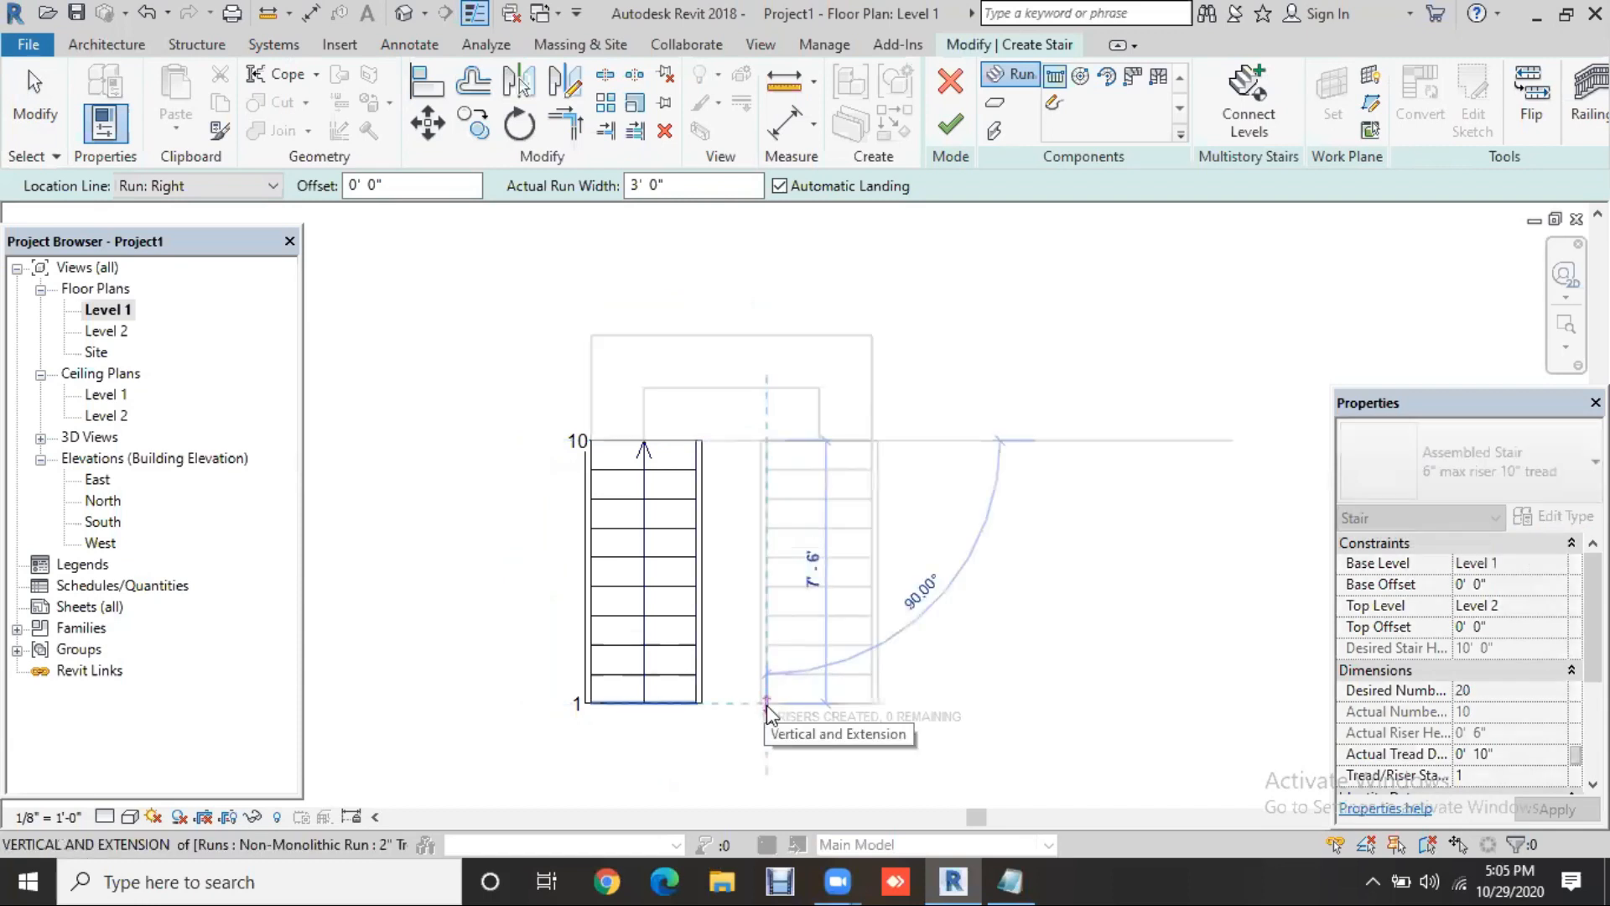
{"action": "left_click", "coordinate": [766, 703]}
{"action": "key", "text": "Escape"}
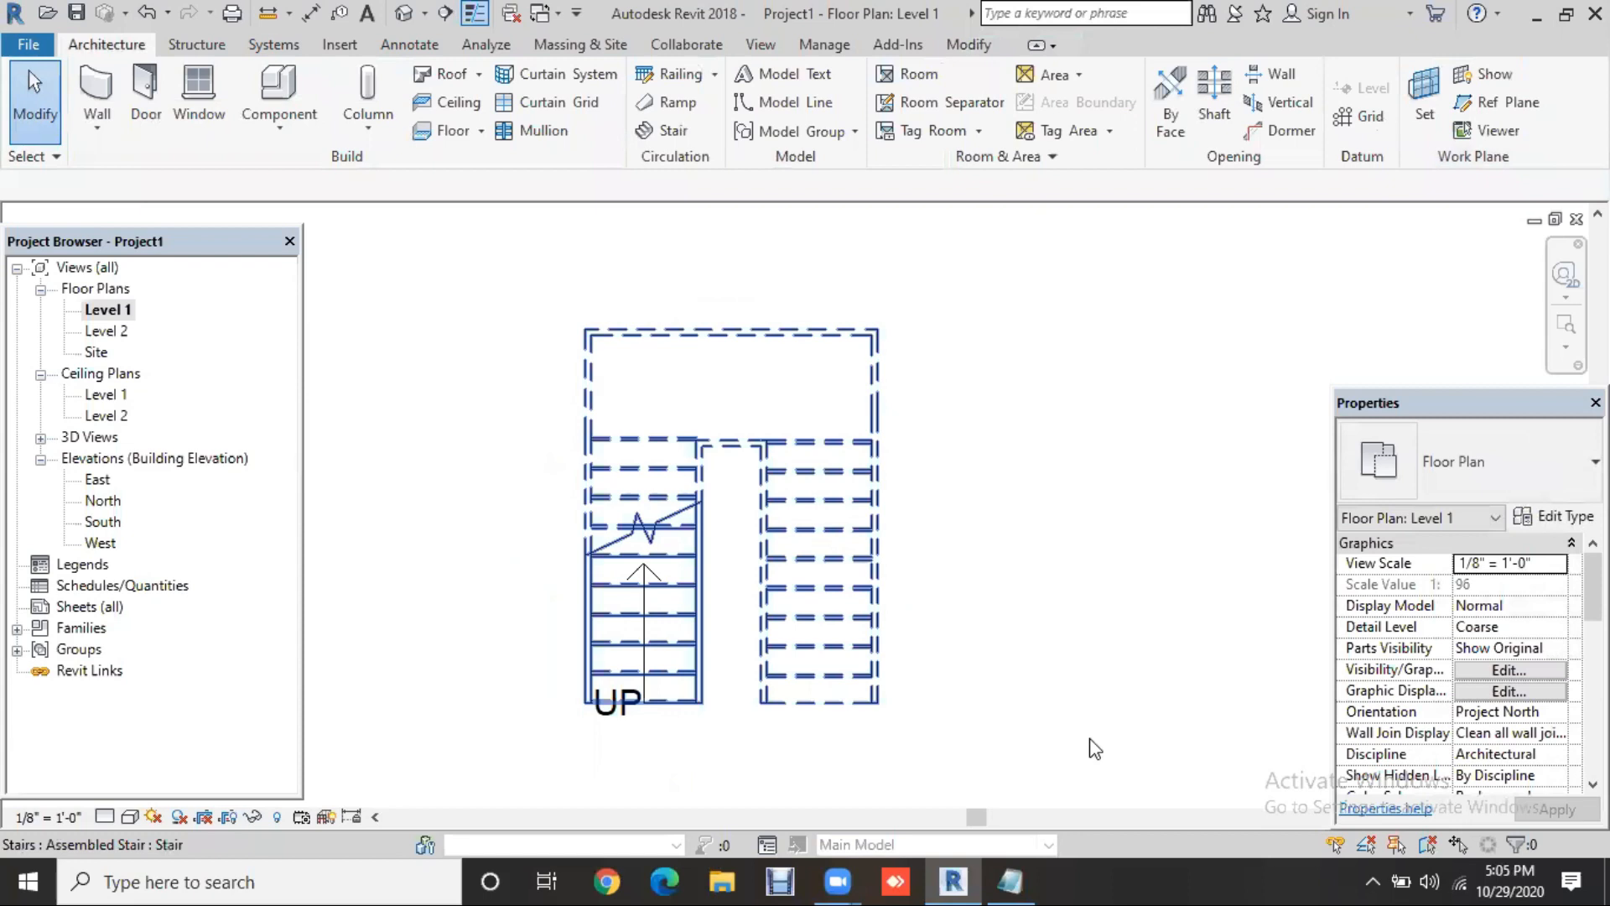
Flip the up direction of the U-shaped stair and undo the flip
{"action": "left_click", "coordinate": [822, 751]}
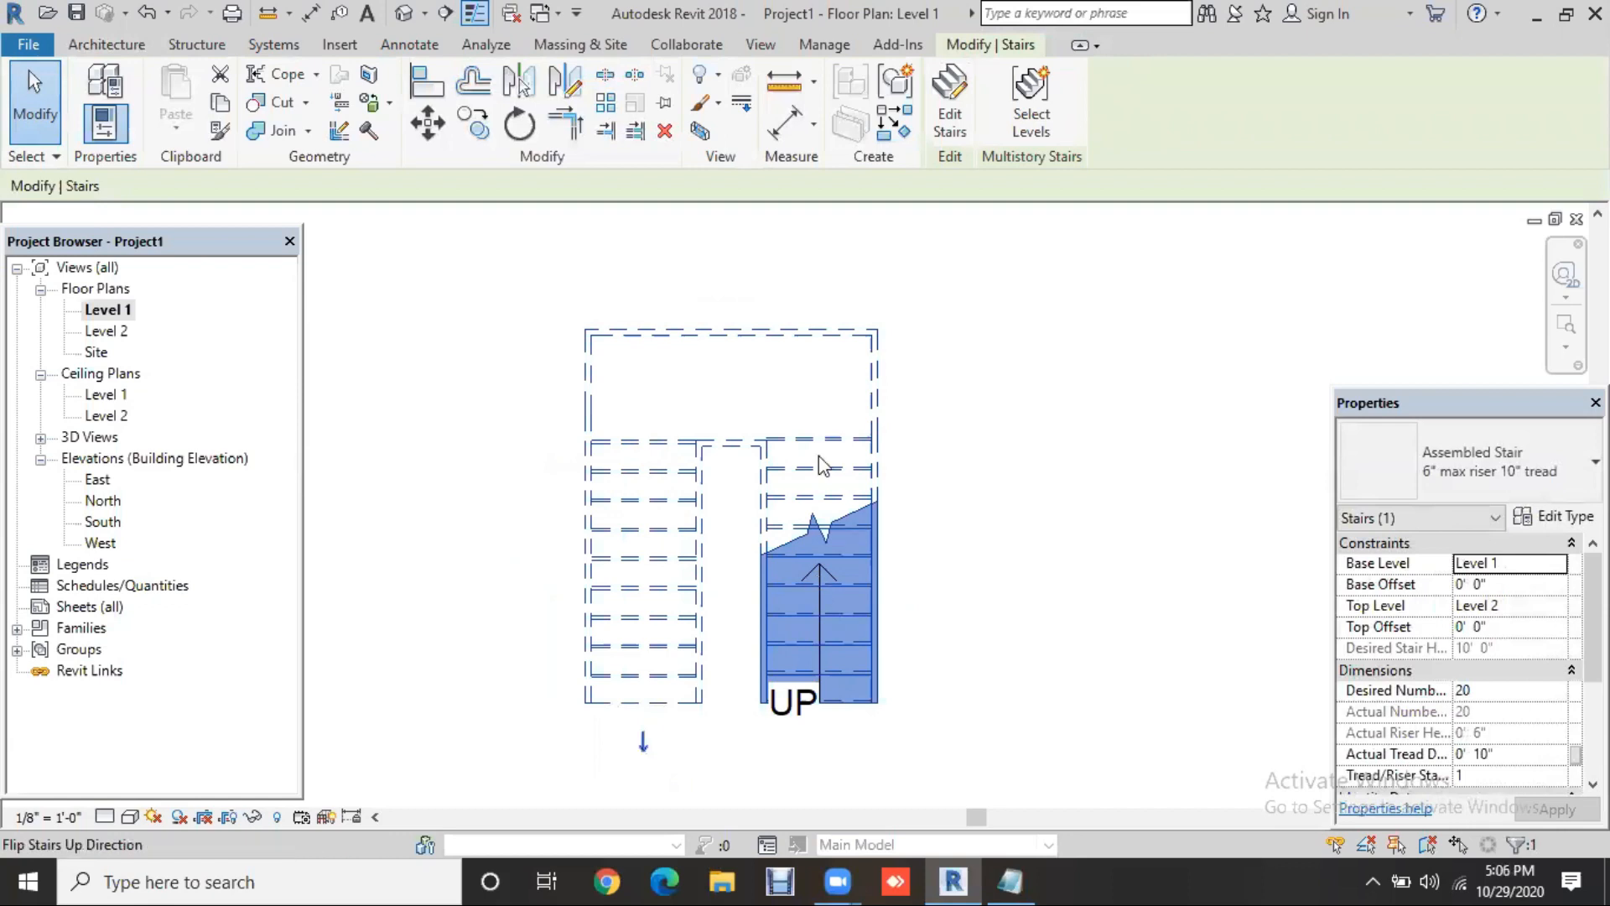
{"action": "key", "text": "ctrl+z"}
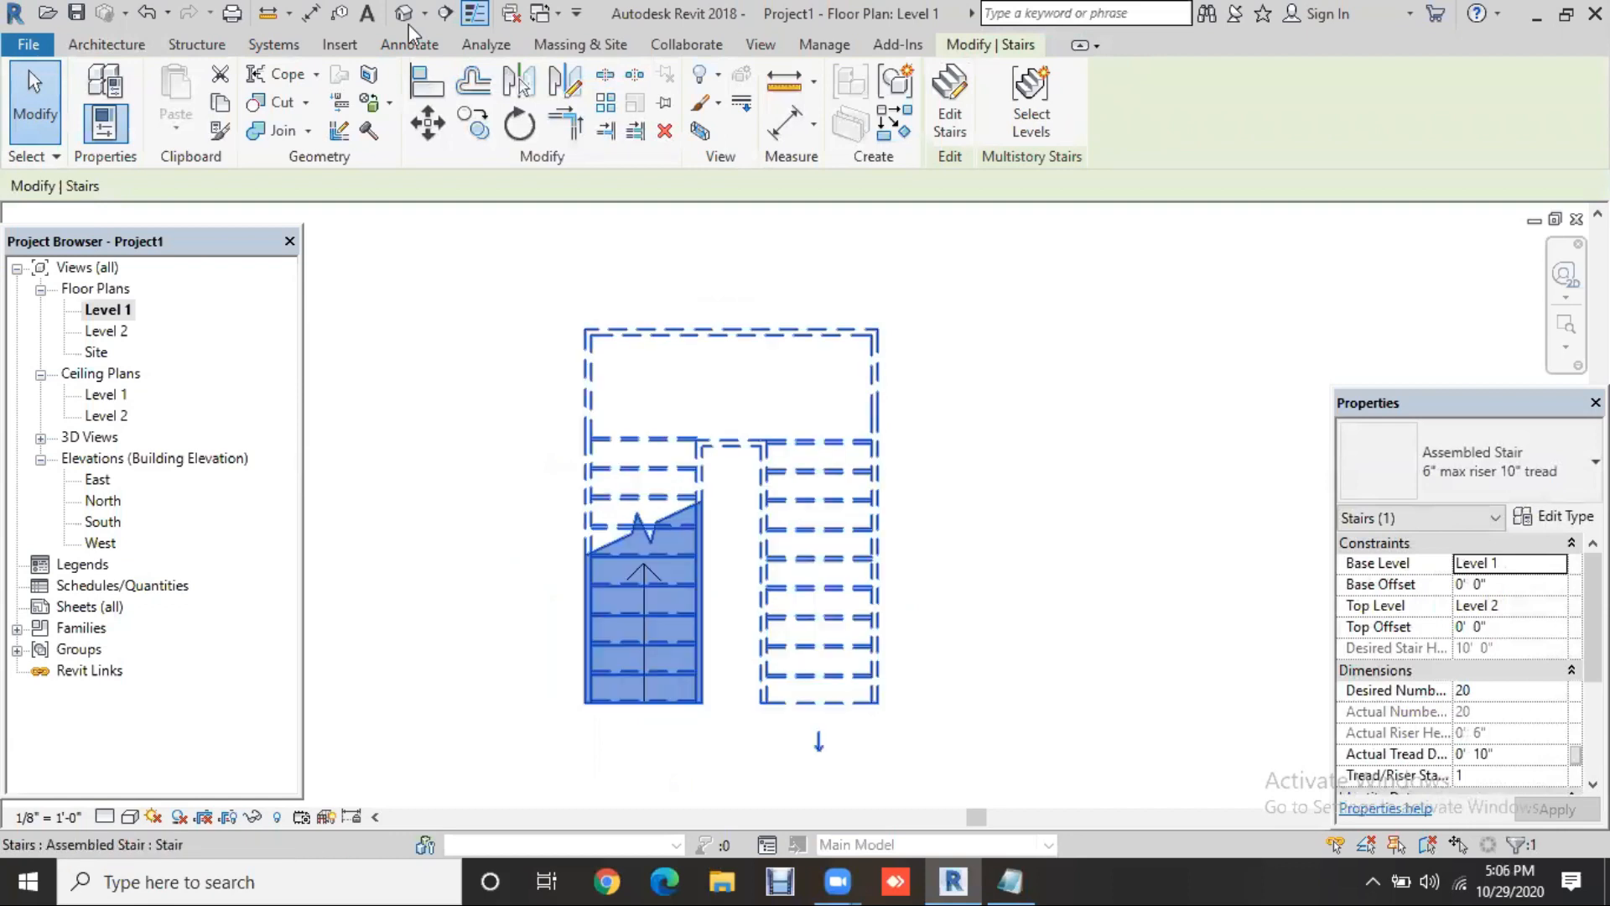
Open the 3D view and examine the U-shaped stair's two runs and landing from several sides
{"action": "left_click", "coordinate": [474, 124]}
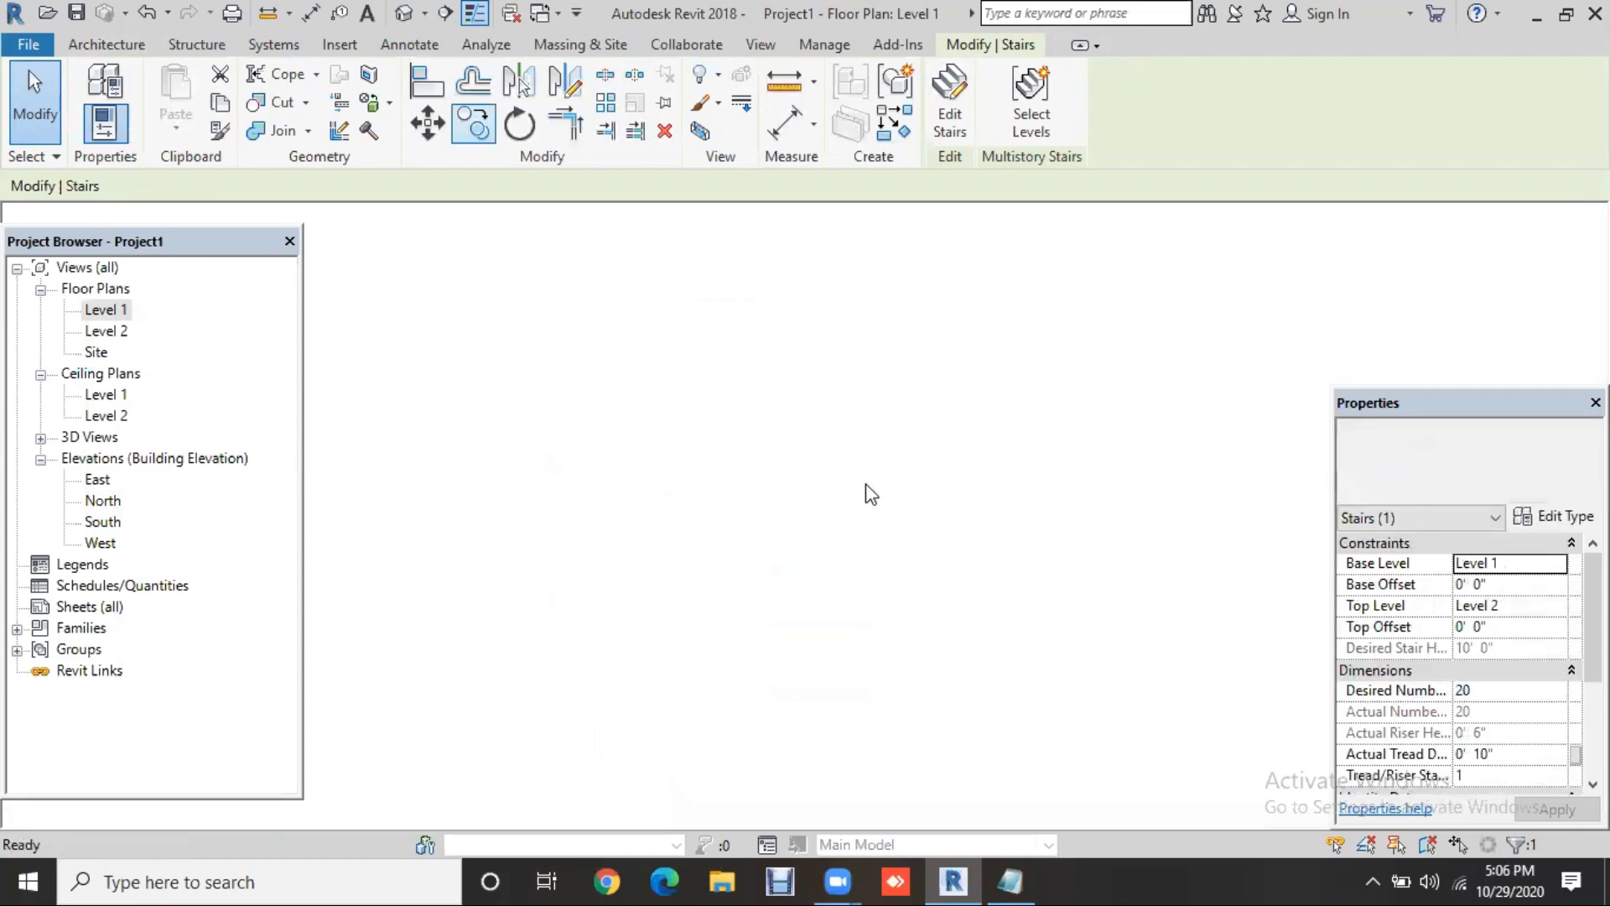
{"action": "middle_click_drag", "start_coordinate": [930, 548], "coordinate": [1121, 593], "text": "shift"}
{"action": "middle_click_drag", "start_coordinate": [1073, 715], "coordinate": [872, 680], "text": "shift"}
{"action": "middle_click_drag", "start_coordinate": [657, 676], "coordinate": [539, 654], "text": "shift"}
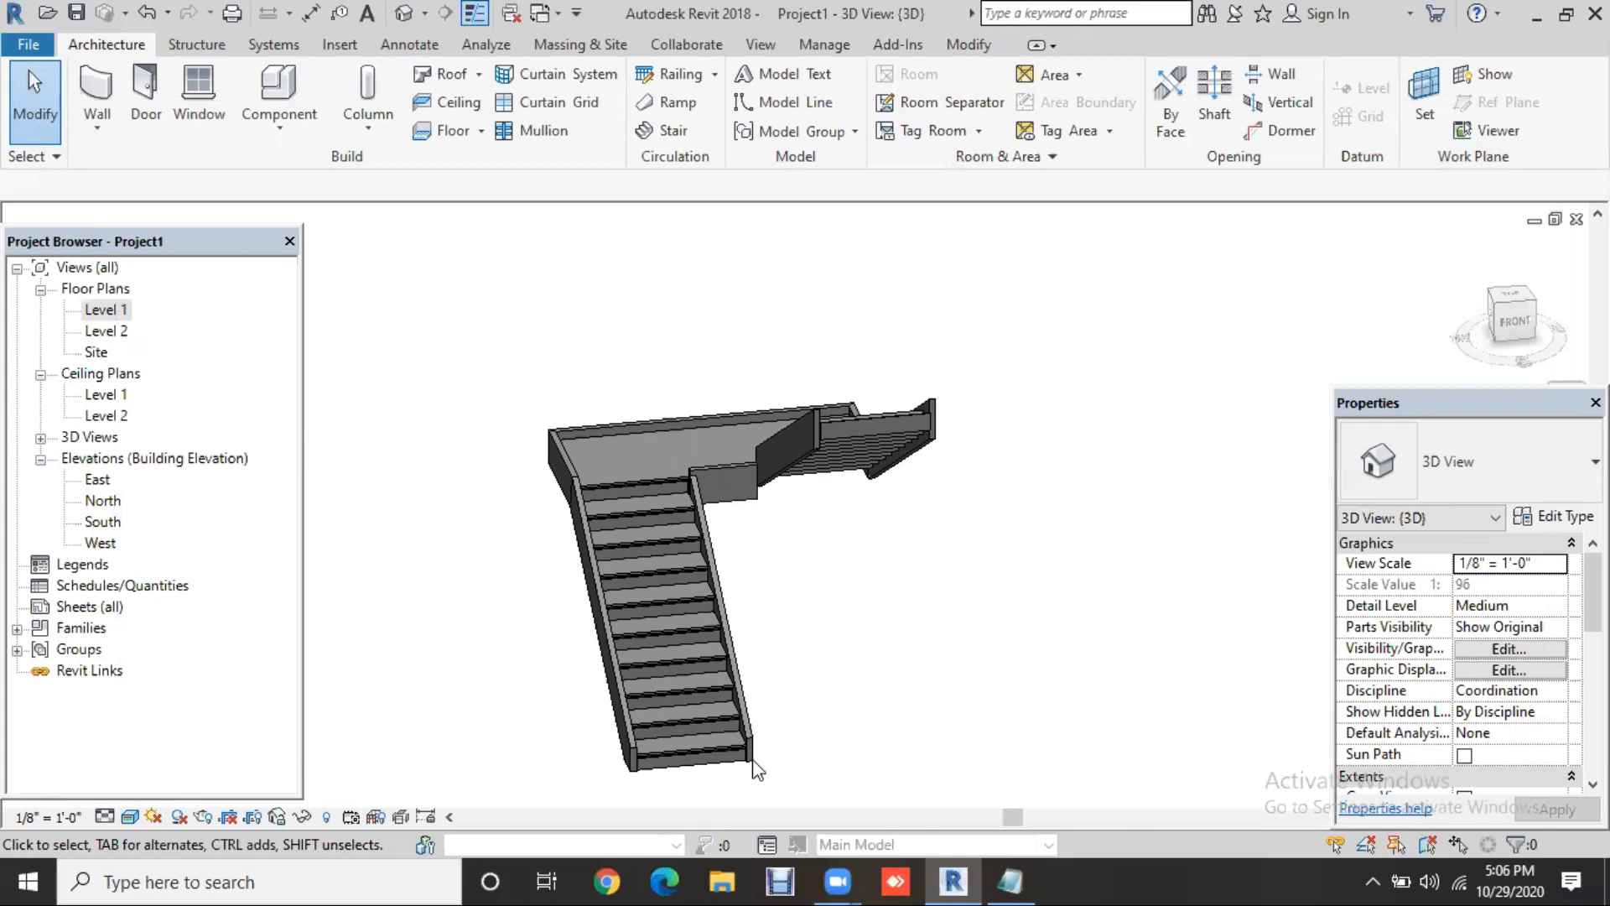
{"action": "scroll", "coordinate": [757, 769], "scroll_direction": "up", "scroll_amount": 2}
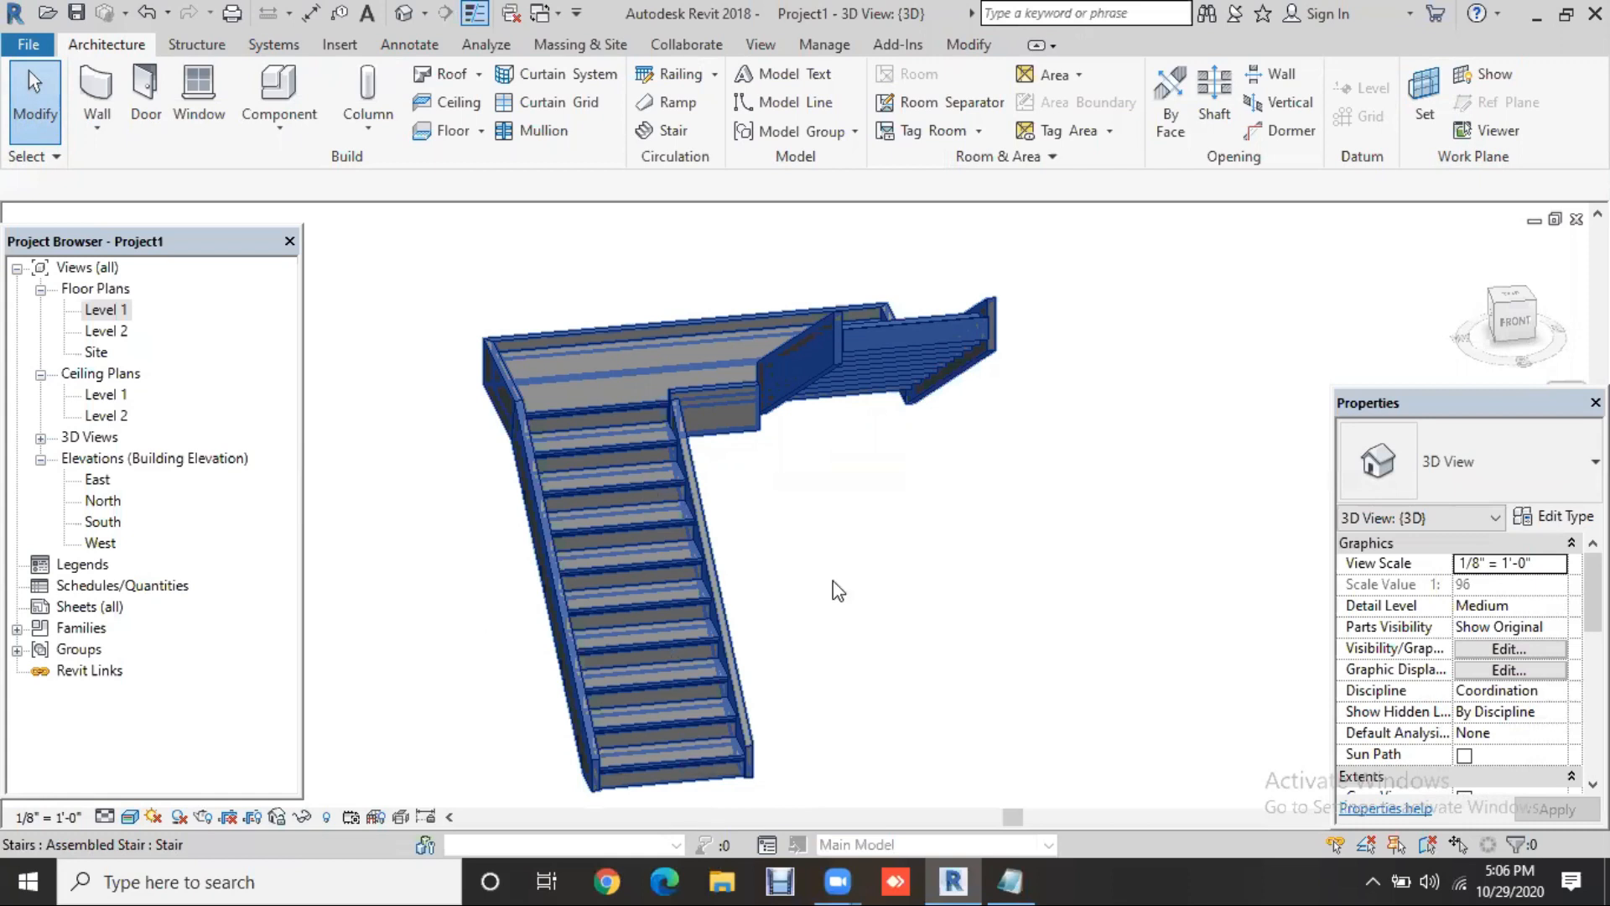
{"action": "middle_click_drag", "start_coordinate": [879, 593], "coordinate": [818, 569], "text": "shift"}
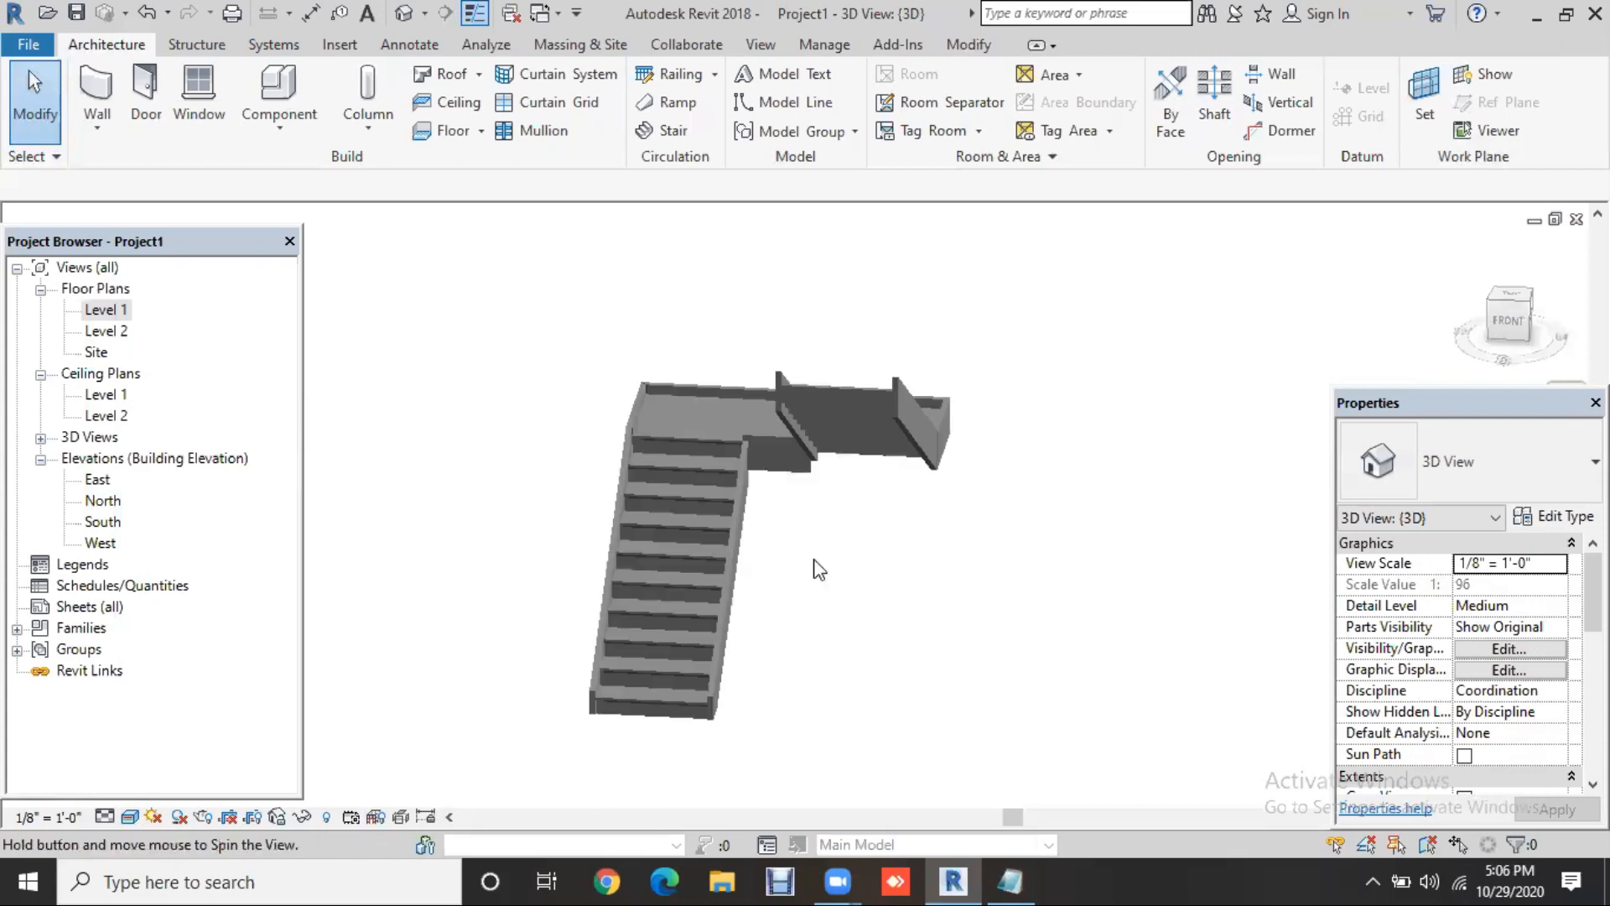
Set the tread material of the U-shaped stair's run type to Gypsum Wall Board and apply it to the stair
{"action": "left_click", "coordinate": [728, 580]}
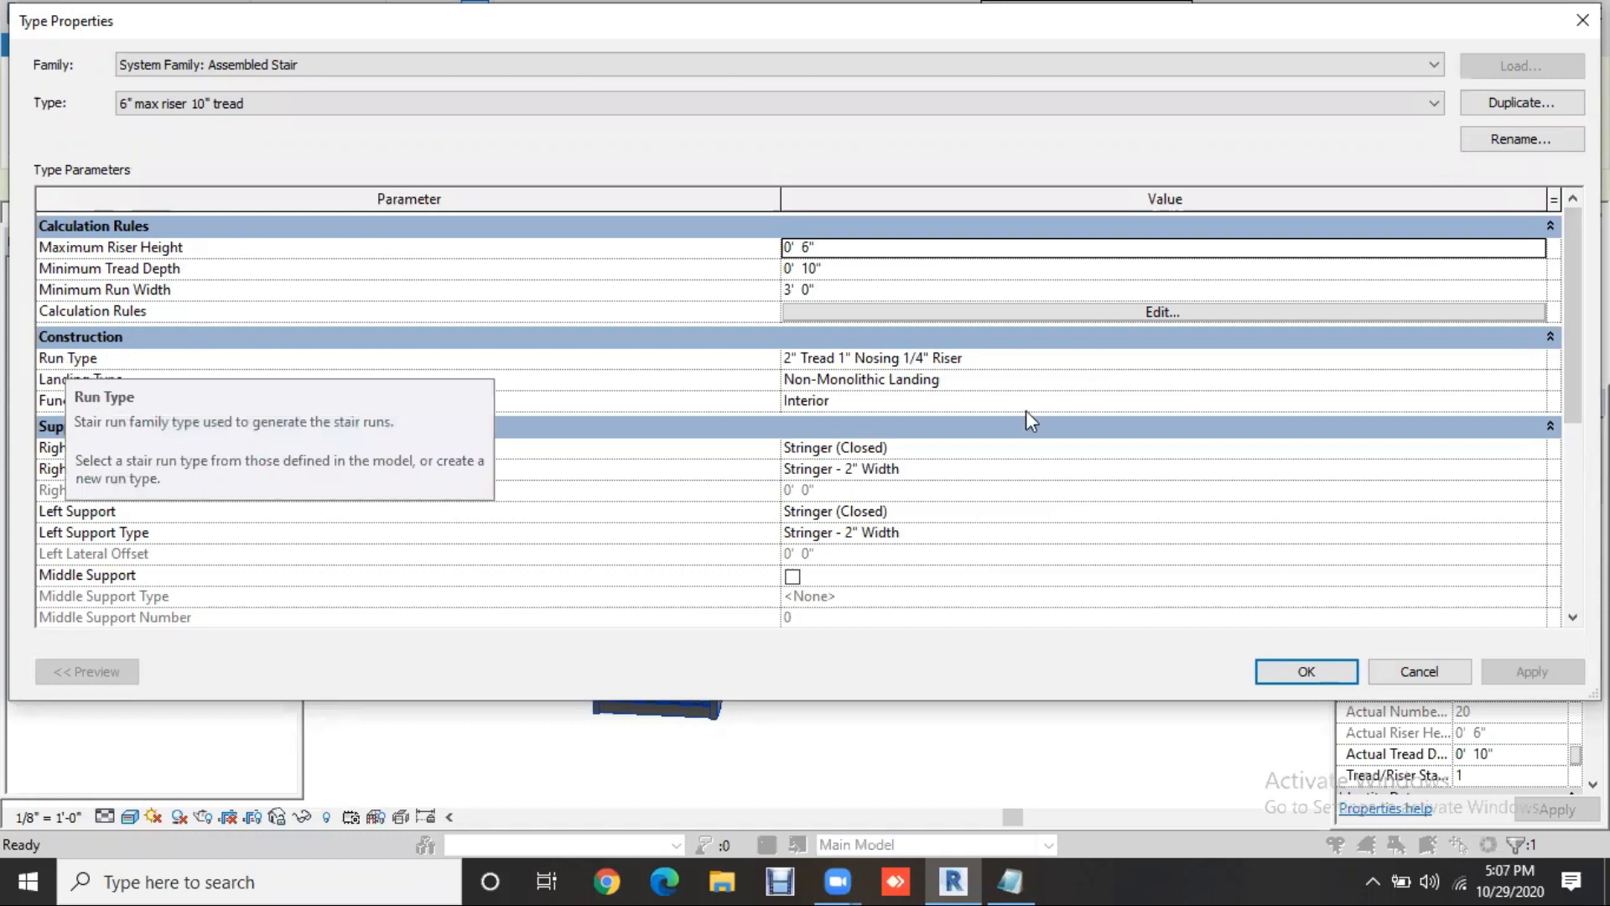
{"action": "left_click", "coordinate": [1101, 356]}
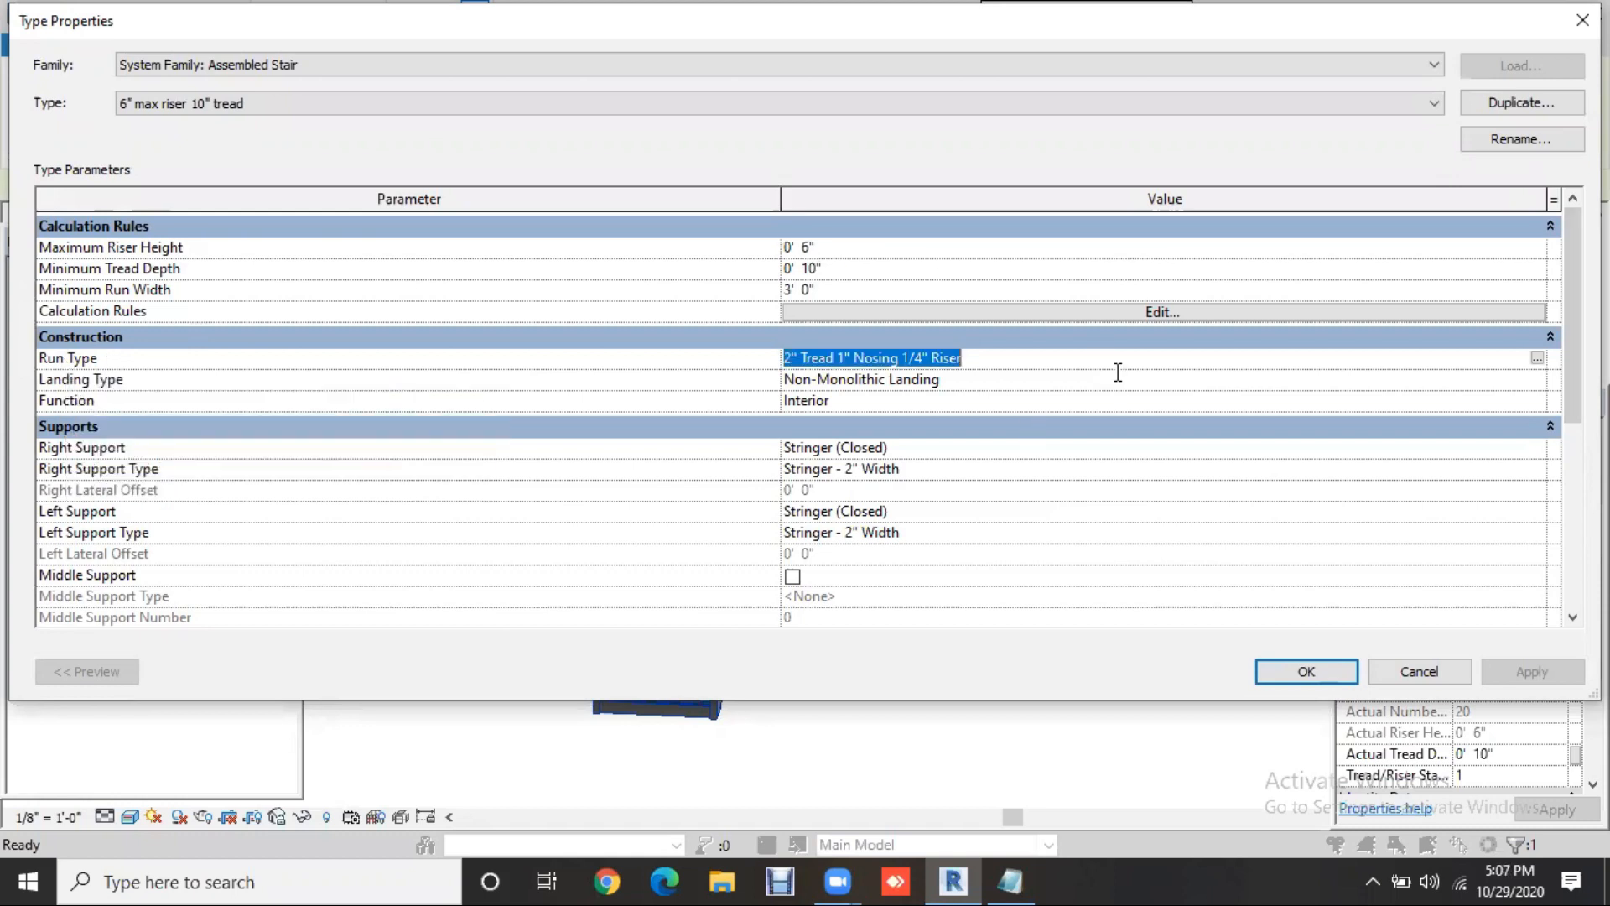
{"action": "left_click", "coordinate": [1538, 360]}
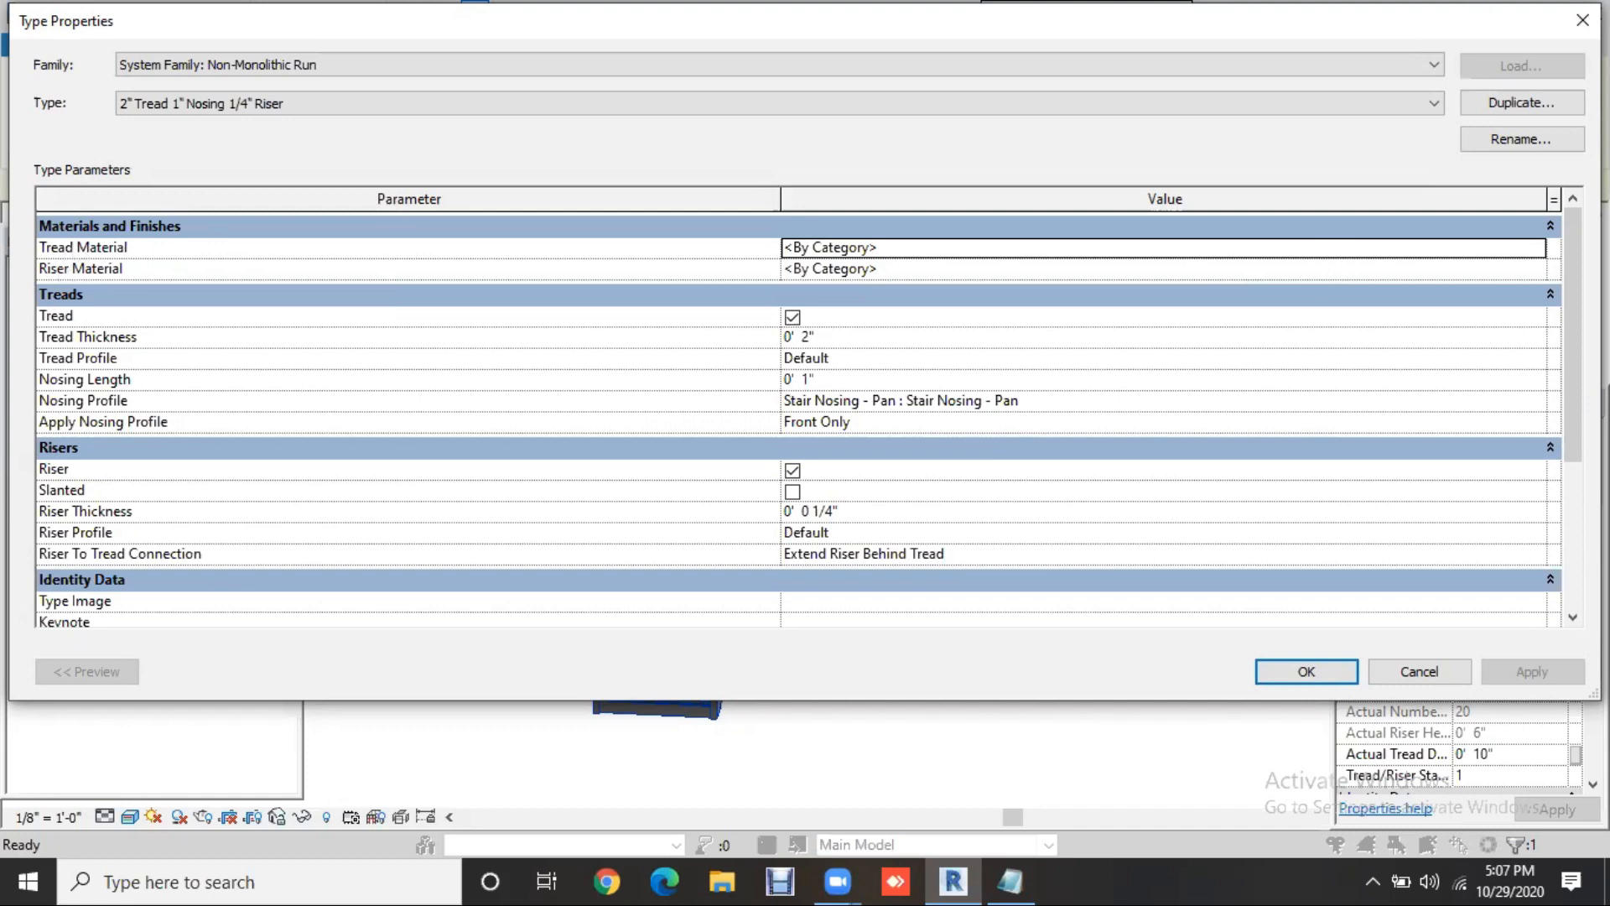
{"action": "left_click", "coordinate": [1538, 251]}
{"action": "left_click", "coordinate": [1537, 248]}
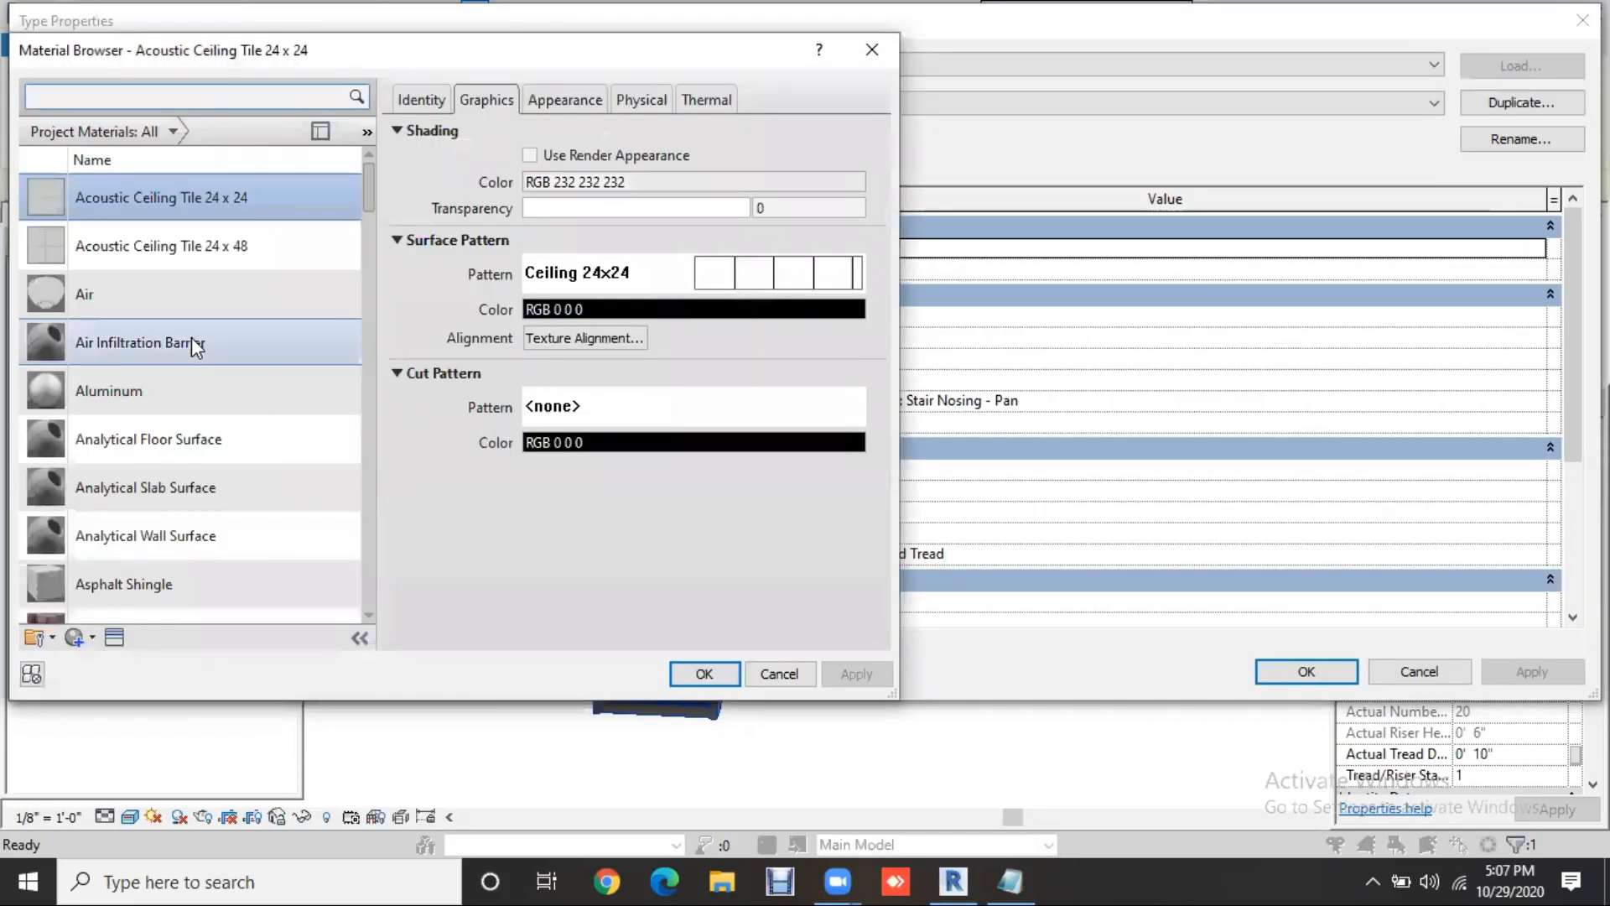
{"action": "scroll", "coordinate": [192, 338], "scroll_direction": "down", "scroll_amount": 6}
{"action": "scroll", "coordinate": [192, 338], "scroll_direction": "down", "scroll_amount": 5}
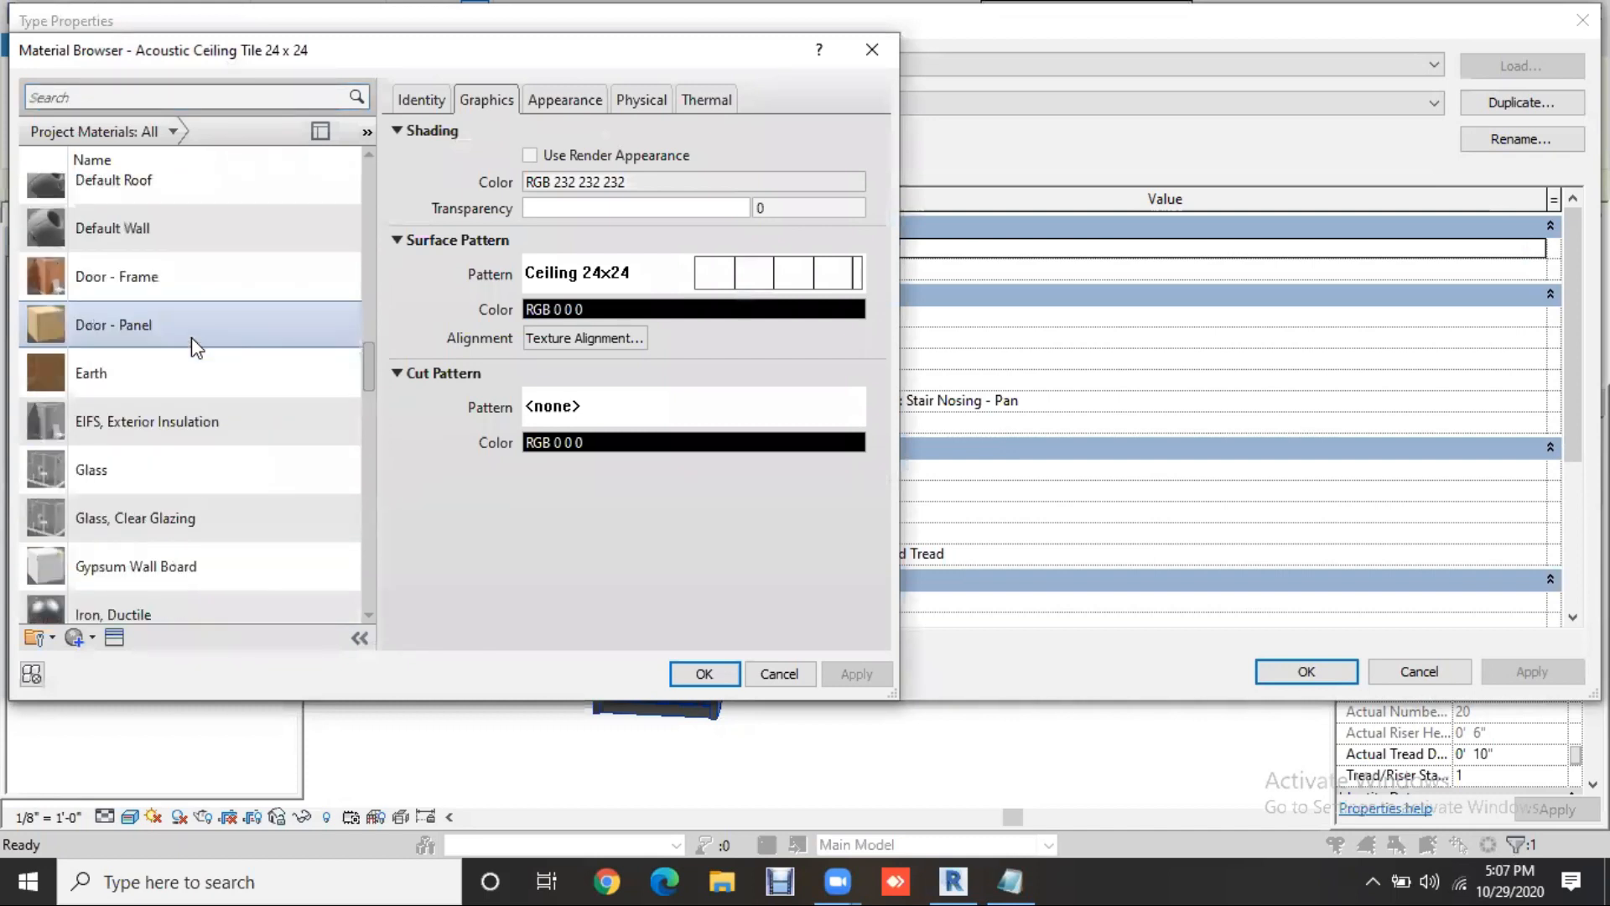
{"action": "scroll", "coordinate": [192, 338], "scroll_direction": "down", "scroll_amount": 3}
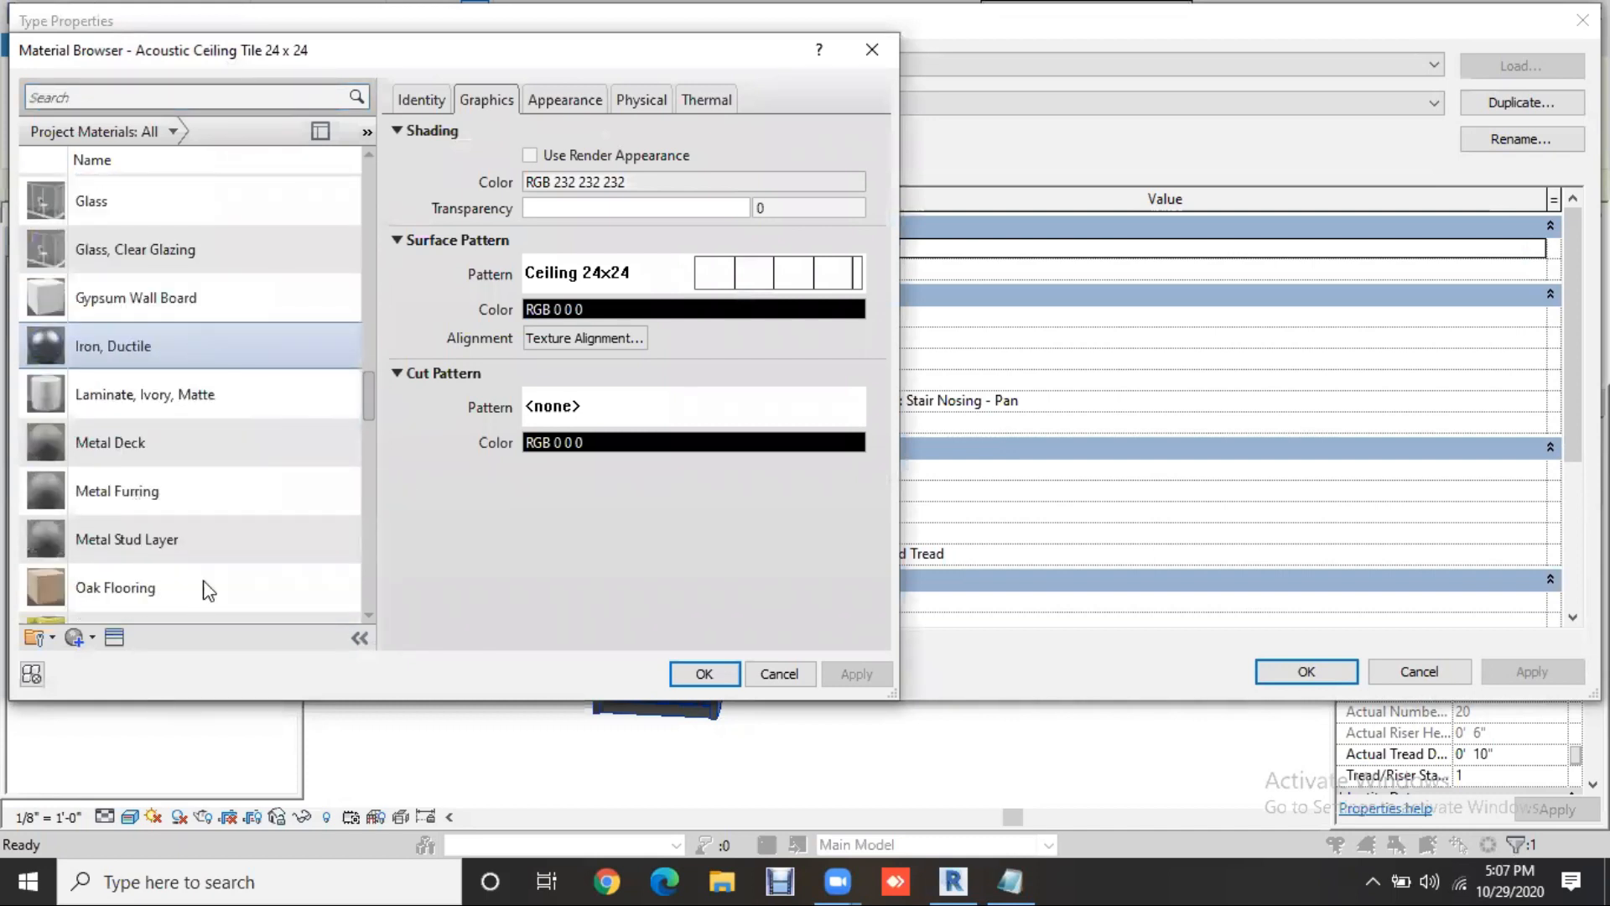
{"action": "scroll", "coordinate": [215, 536], "scroll_direction": "down", "scroll_amount": 1}
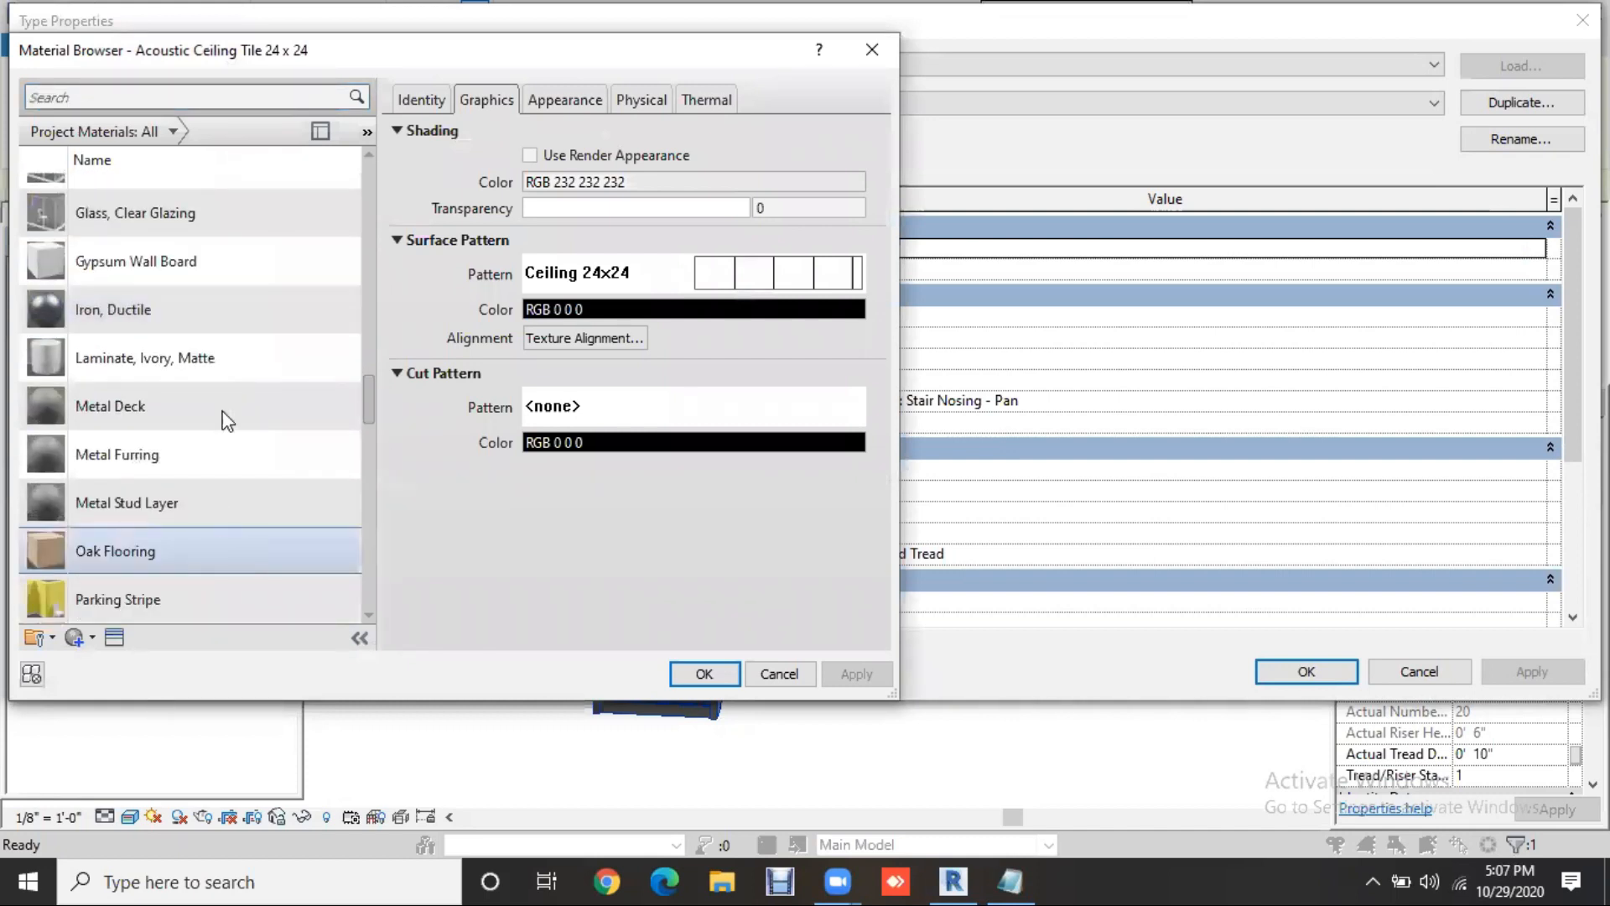
{"action": "left_click", "coordinate": [201, 270]}
{"action": "left_click", "coordinate": [704, 674]}
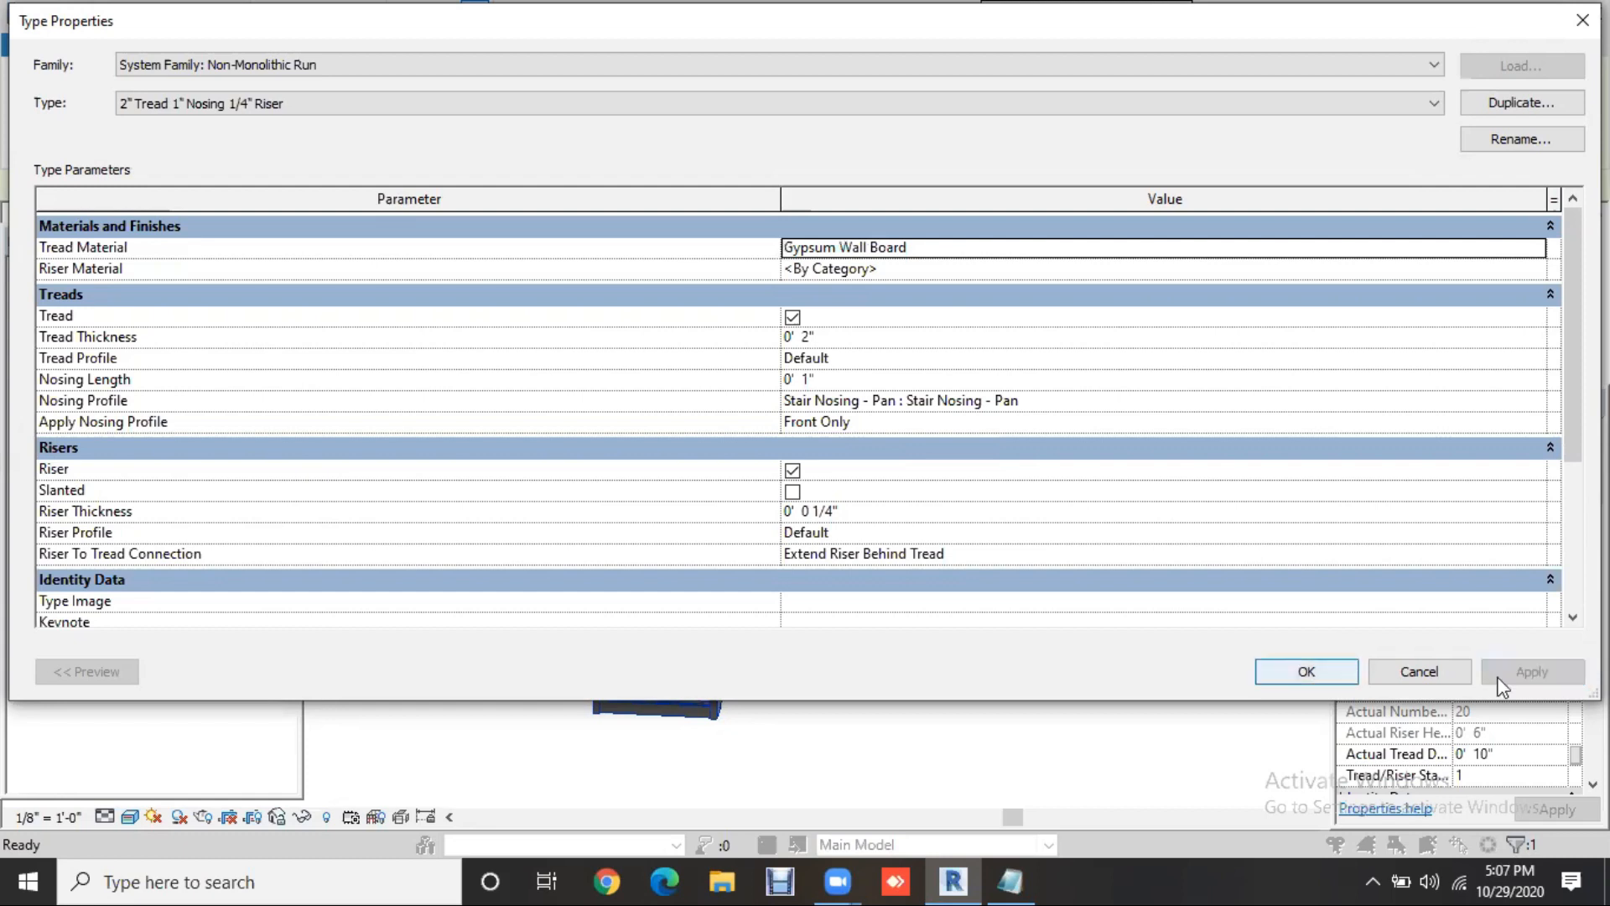
{"action": "left_click", "coordinate": [1342, 678]}
{"action": "left_click", "coordinate": [1318, 678]}
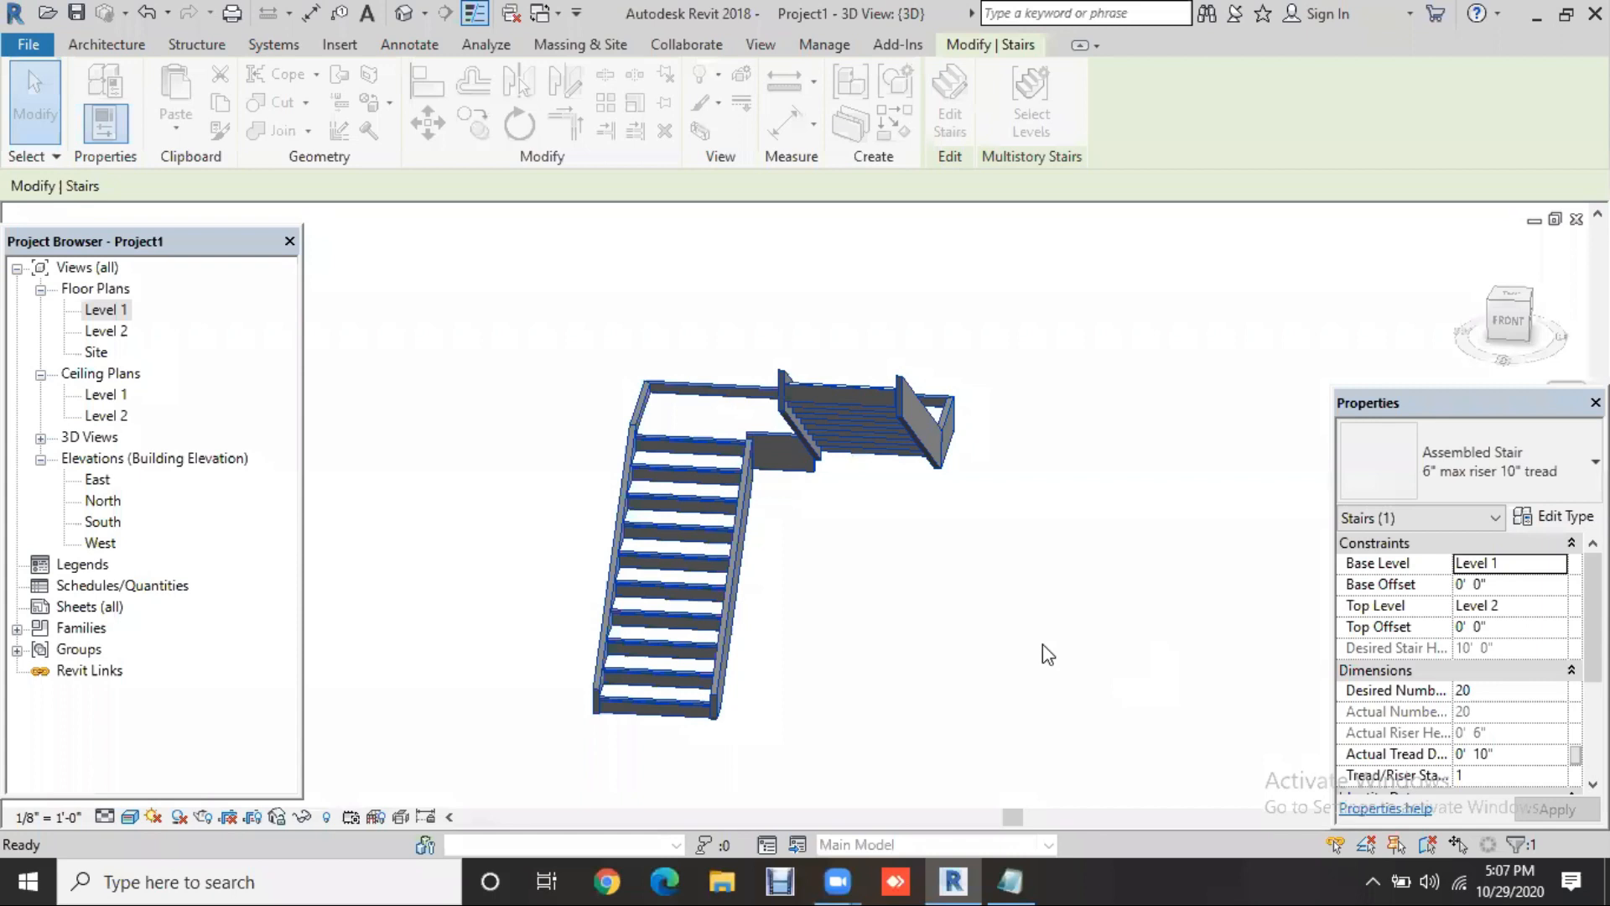
{"action": "left_click", "coordinate": [1043, 644]}
Set the riser material of the U-shaped stair's run type to Oak Flooring and apply it to the stair
{"action": "scroll", "coordinate": [691, 698], "scroll_direction": "up", "scroll_amount": 3}
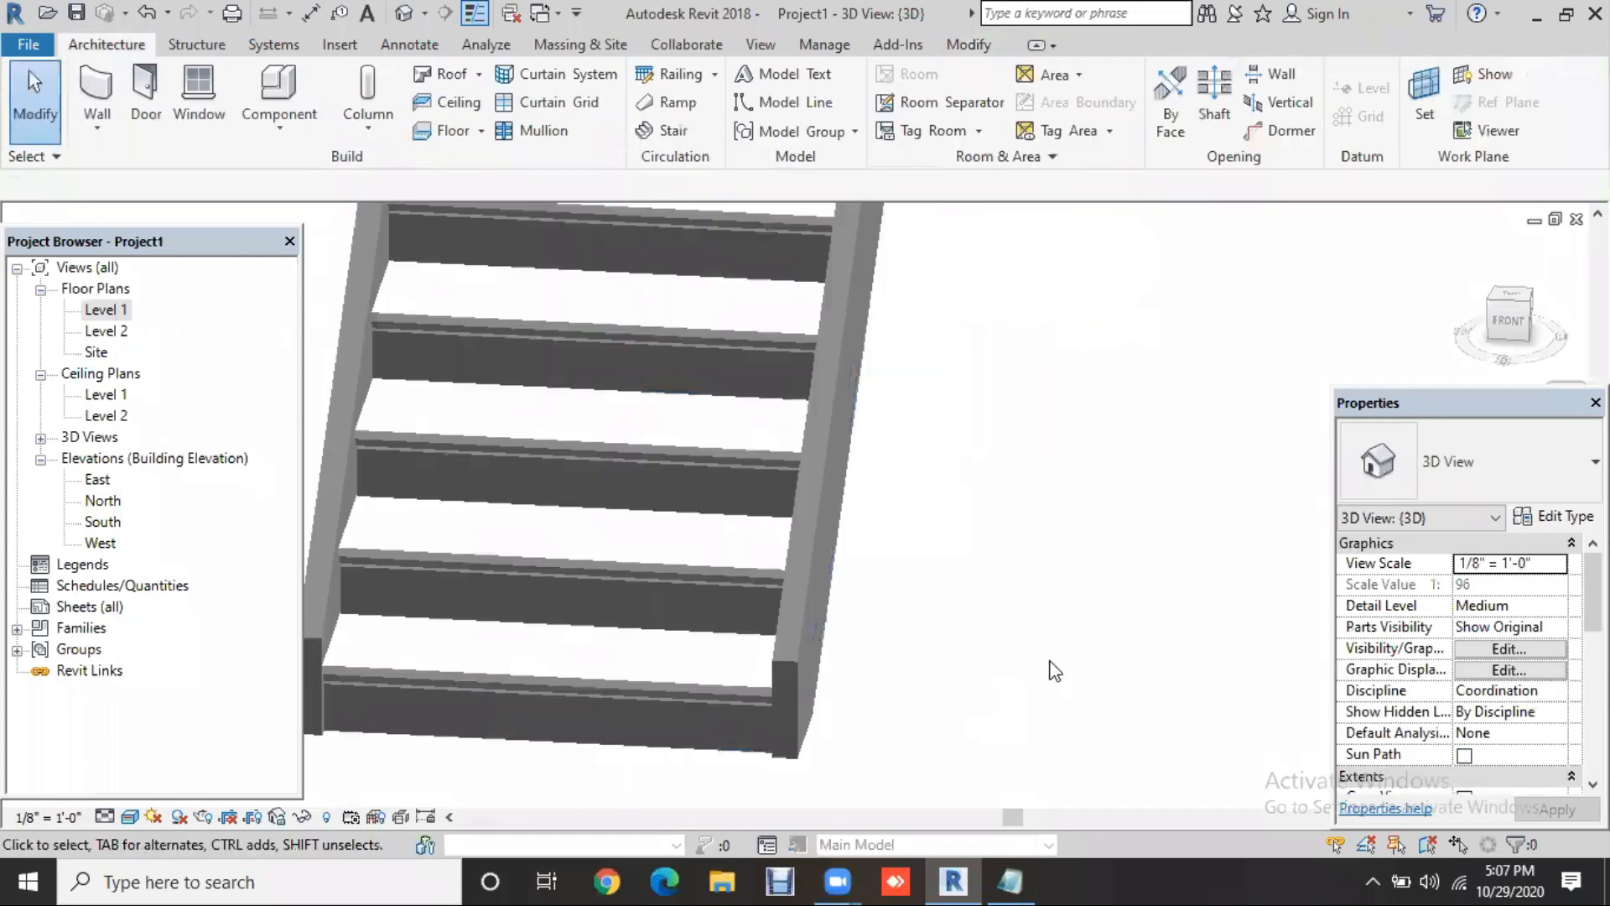
{"action": "middle_click_drag", "start_coordinate": [1049, 665], "coordinate": [1132, 679]}
{"action": "scroll", "coordinate": [1190, 515], "scroll_direction": "up", "scroll_amount": 2}
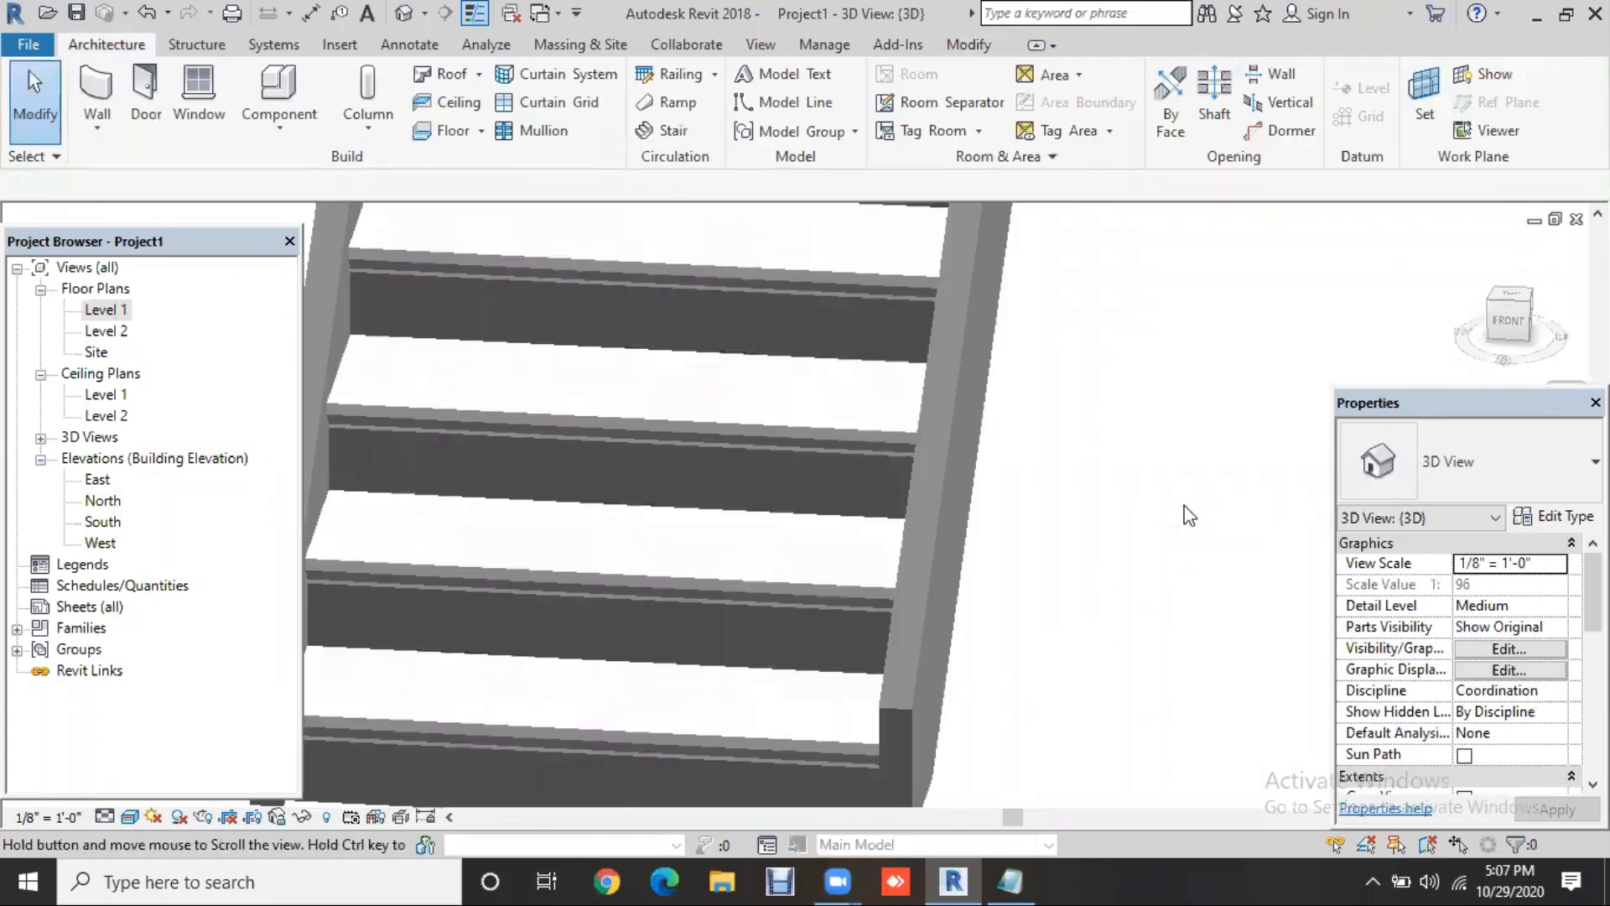
{"action": "middle_click_drag", "start_coordinate": [1232, 697], "coordinate": [1256, 719]}
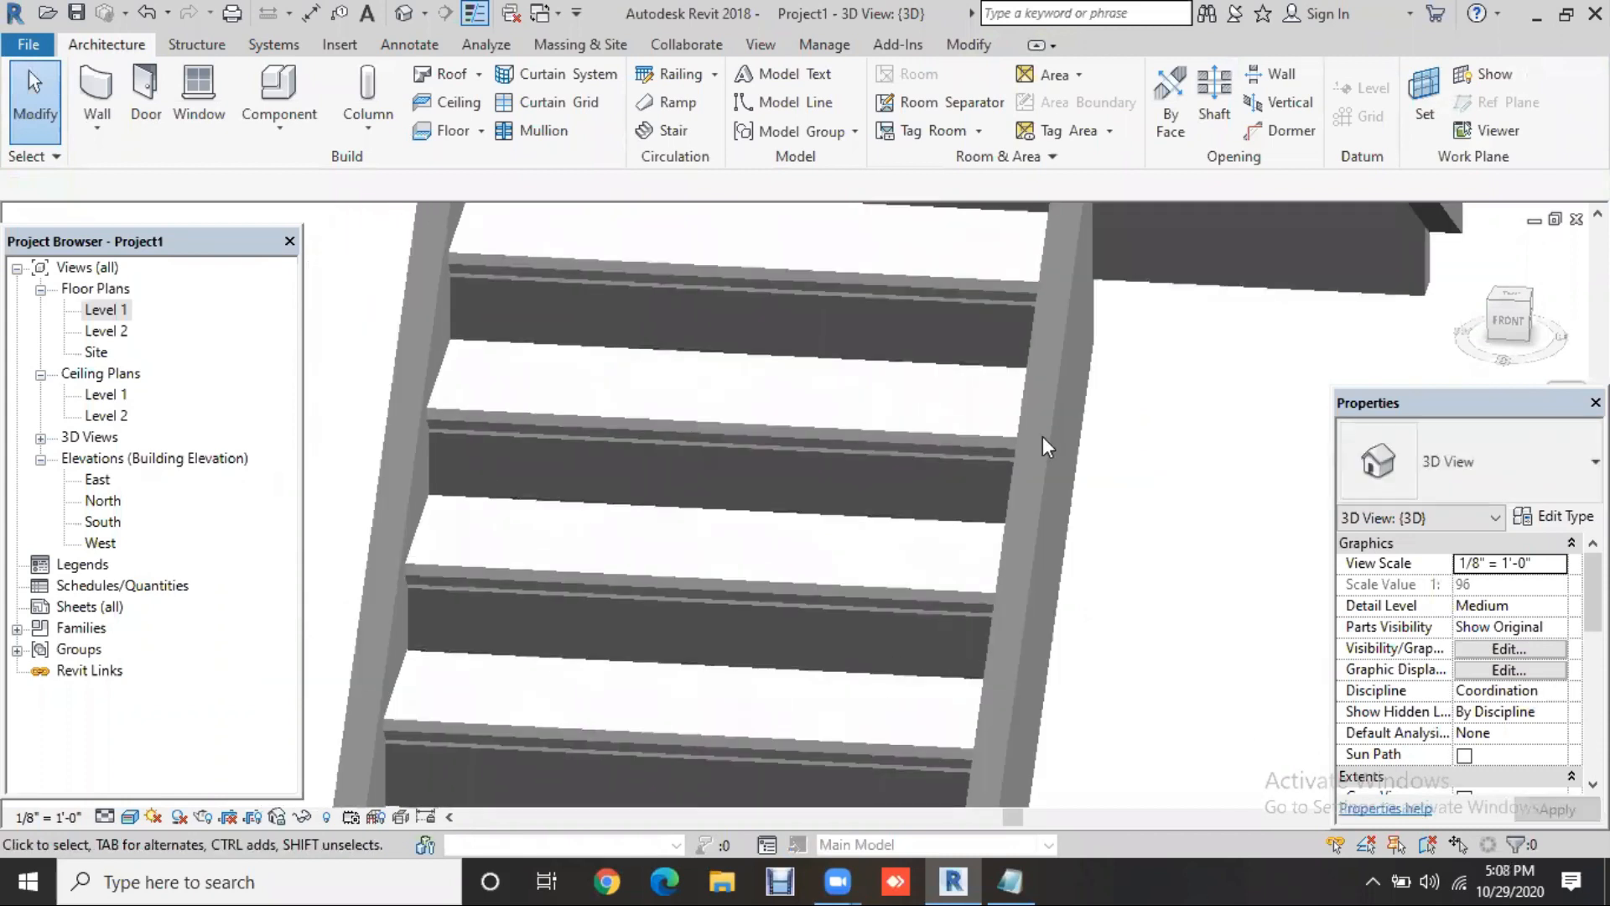
{"action": "left_click", "coordinate": [1043, 436]}
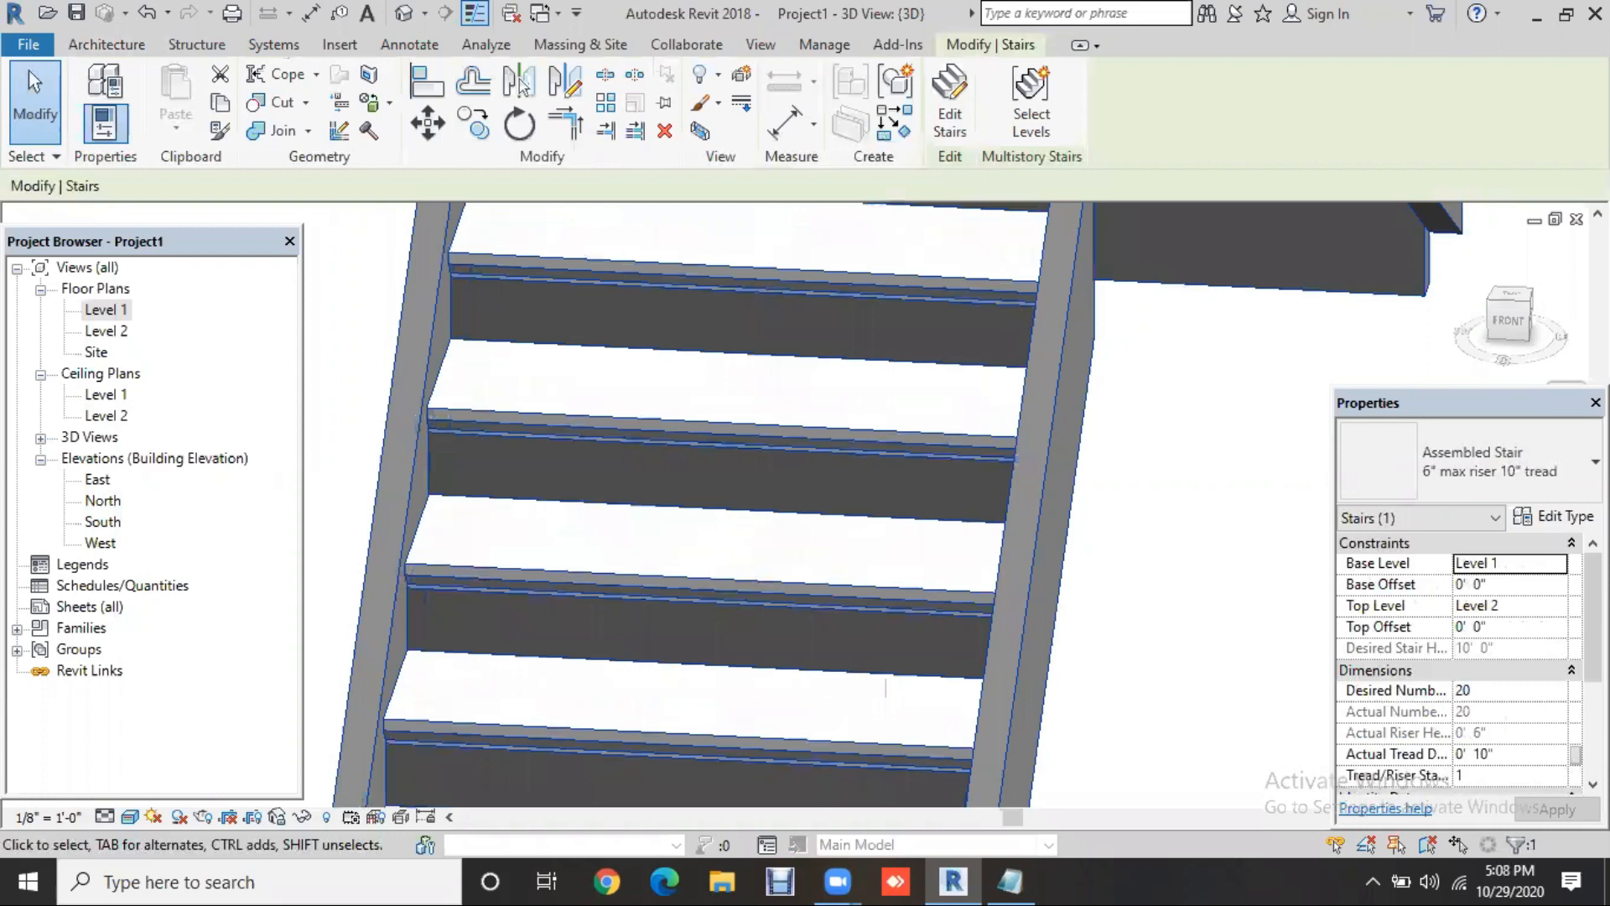
{"action": "left_click", "coordinate": [1554, 516]}
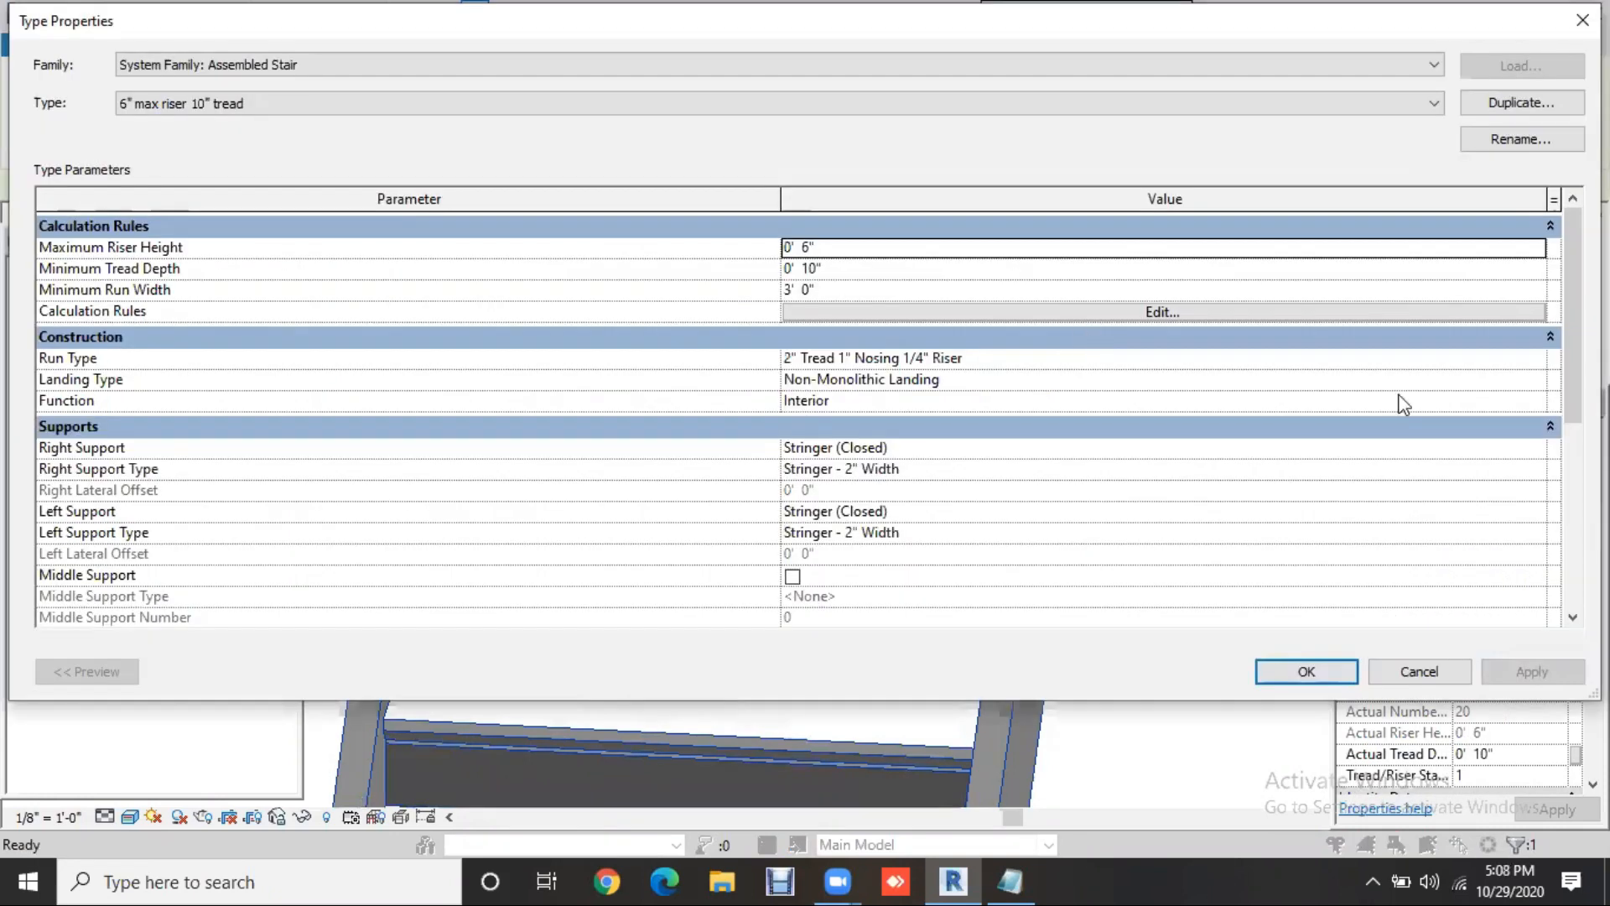
{"action": "left_click", "coordinate": [1530, 360]}
{"action": "left_click", "coordinate": [1535, 360]}
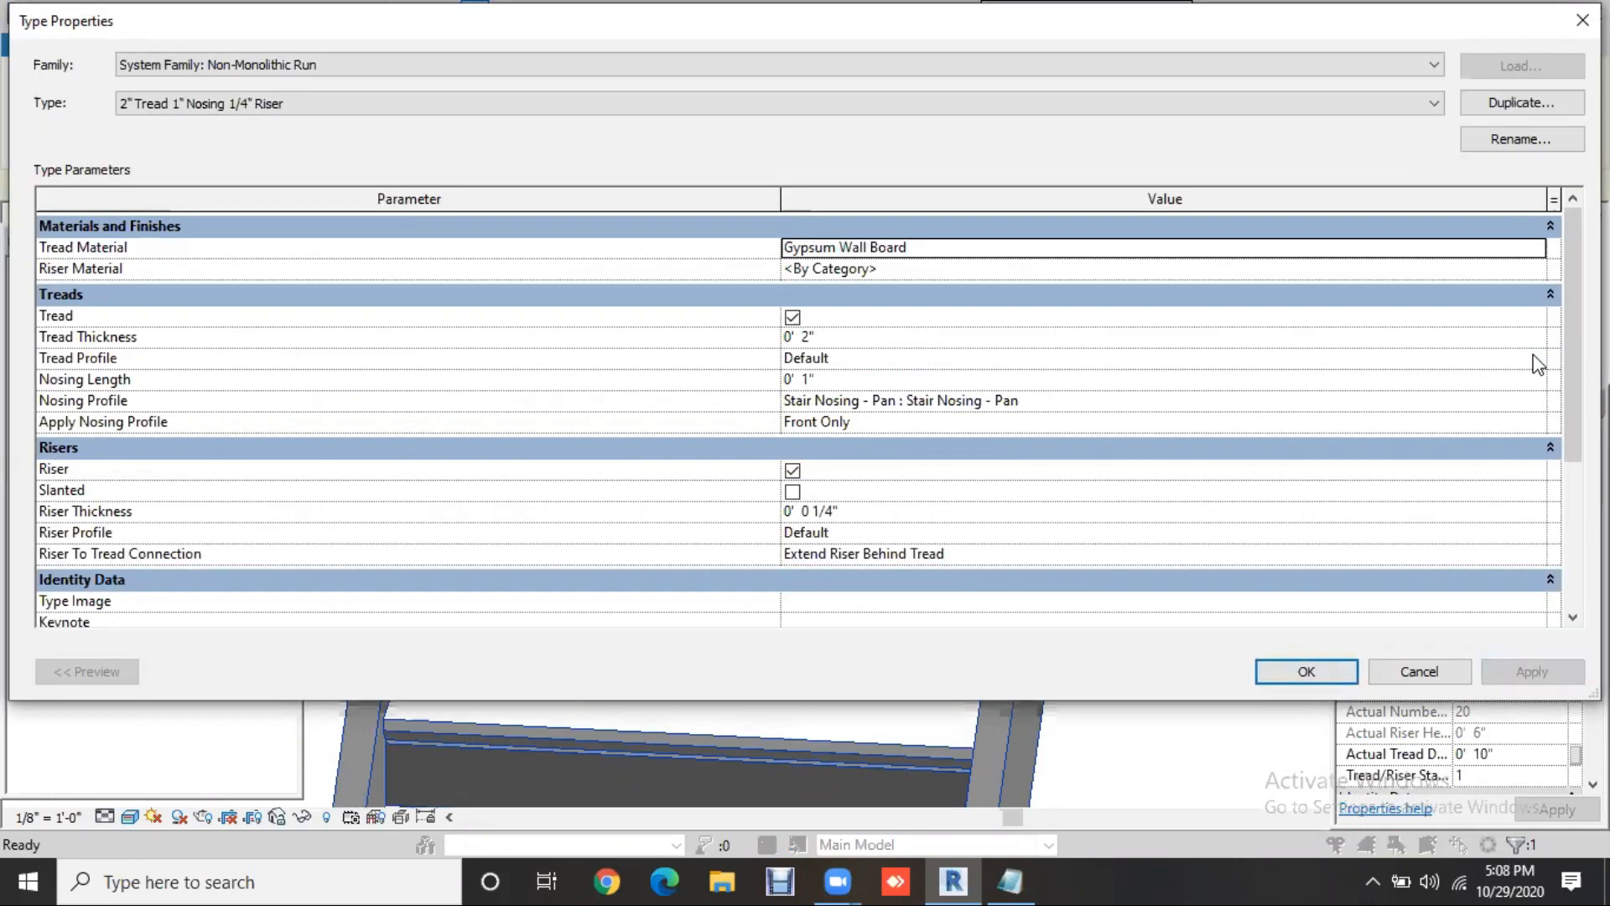
{"action": "left_click", "coordinate": [1533, 270]}
{"action": "left_click", "coordinate": [1536, 268]}
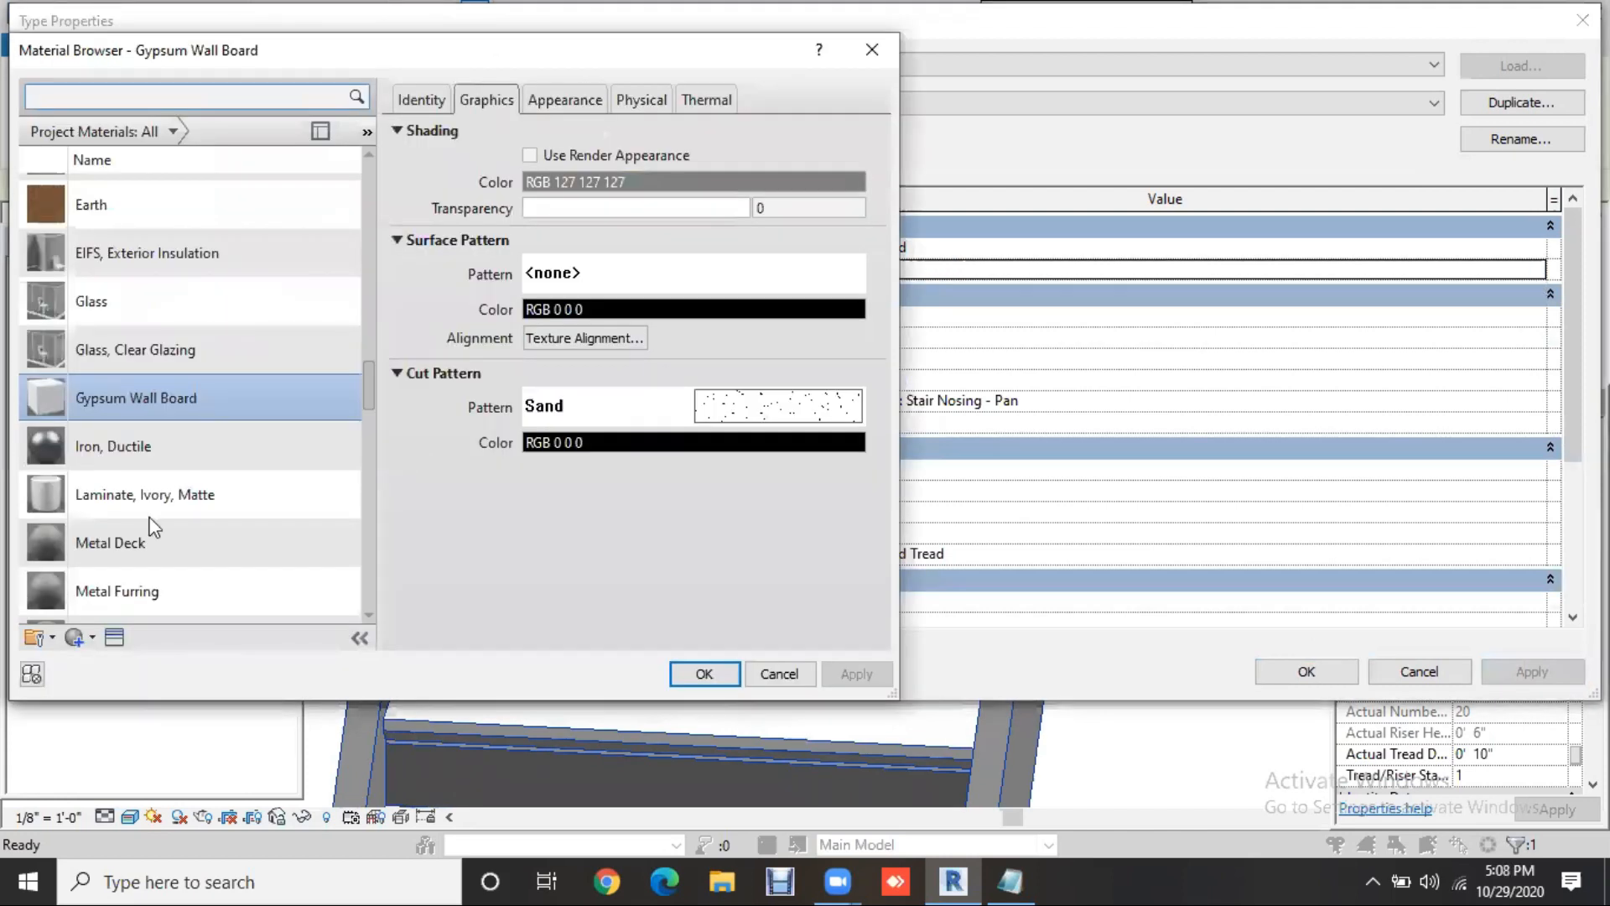
{"action": "scroll", "coordinate": [144, 566], "scroll_direction": "down", "scroll_amount": 2}
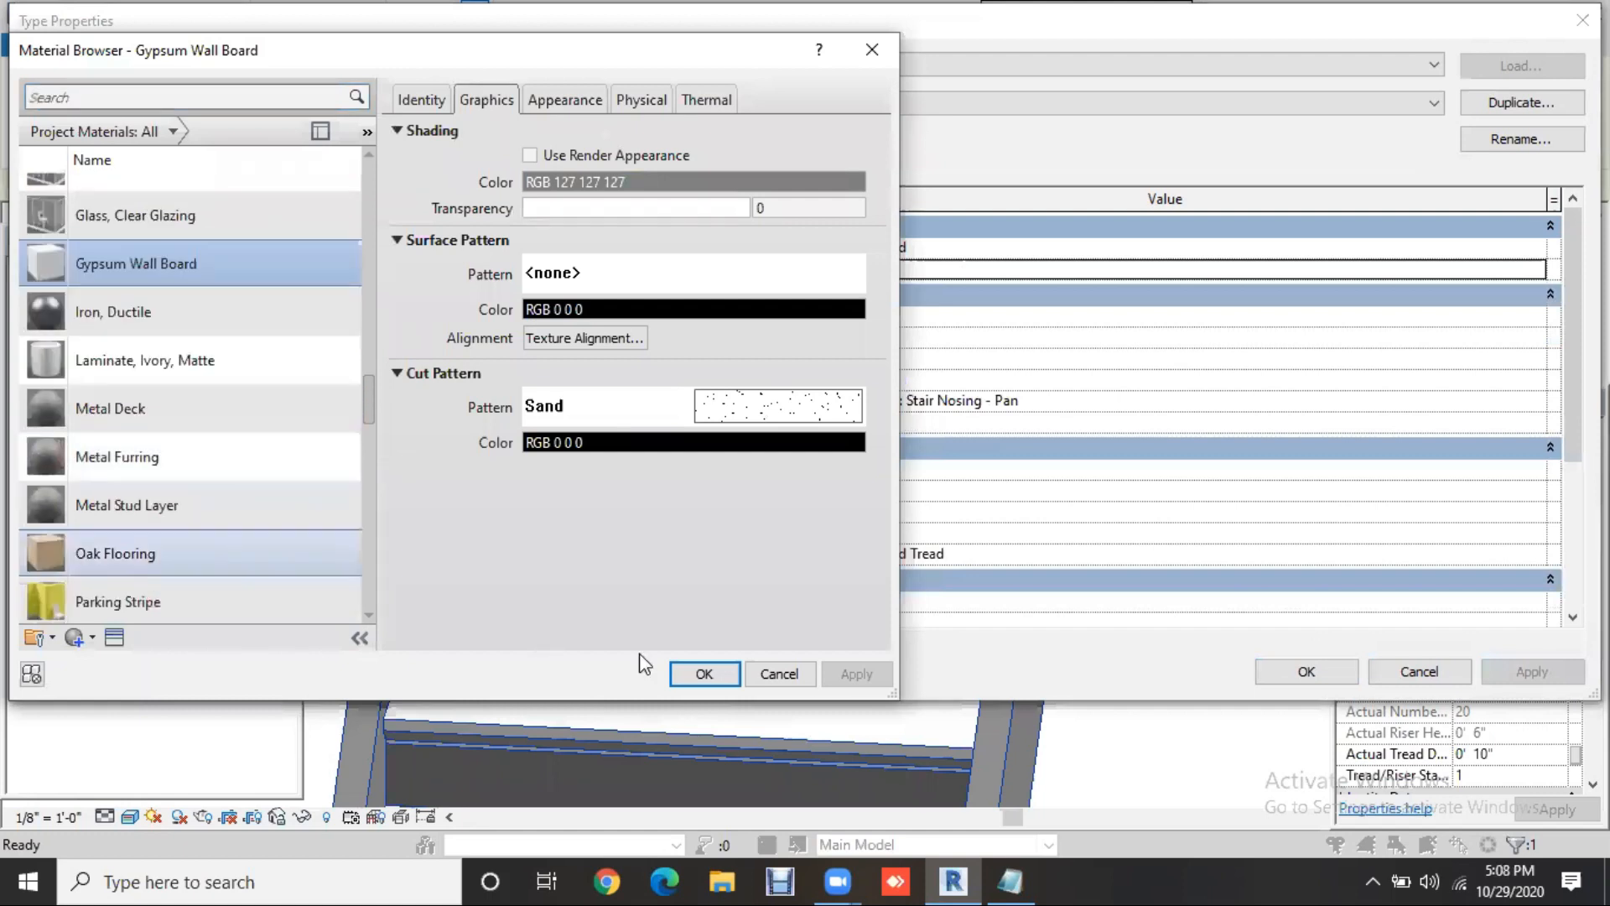
{"action": "key", "text": "Return"}
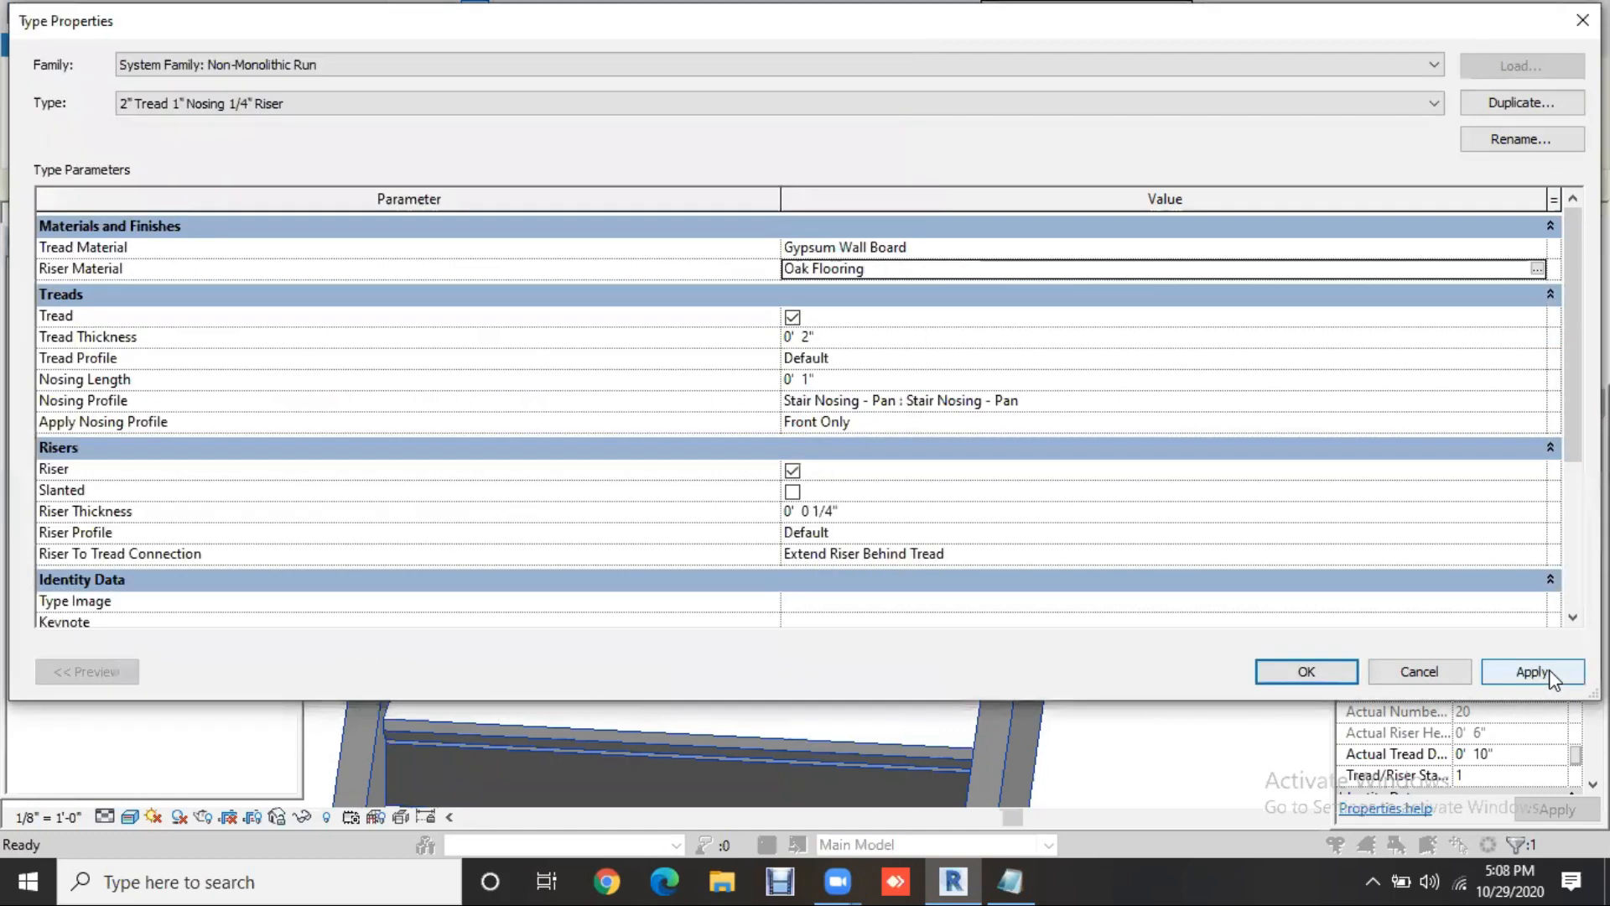
{"action": "left_click", "coordinate": [1327, 671]}
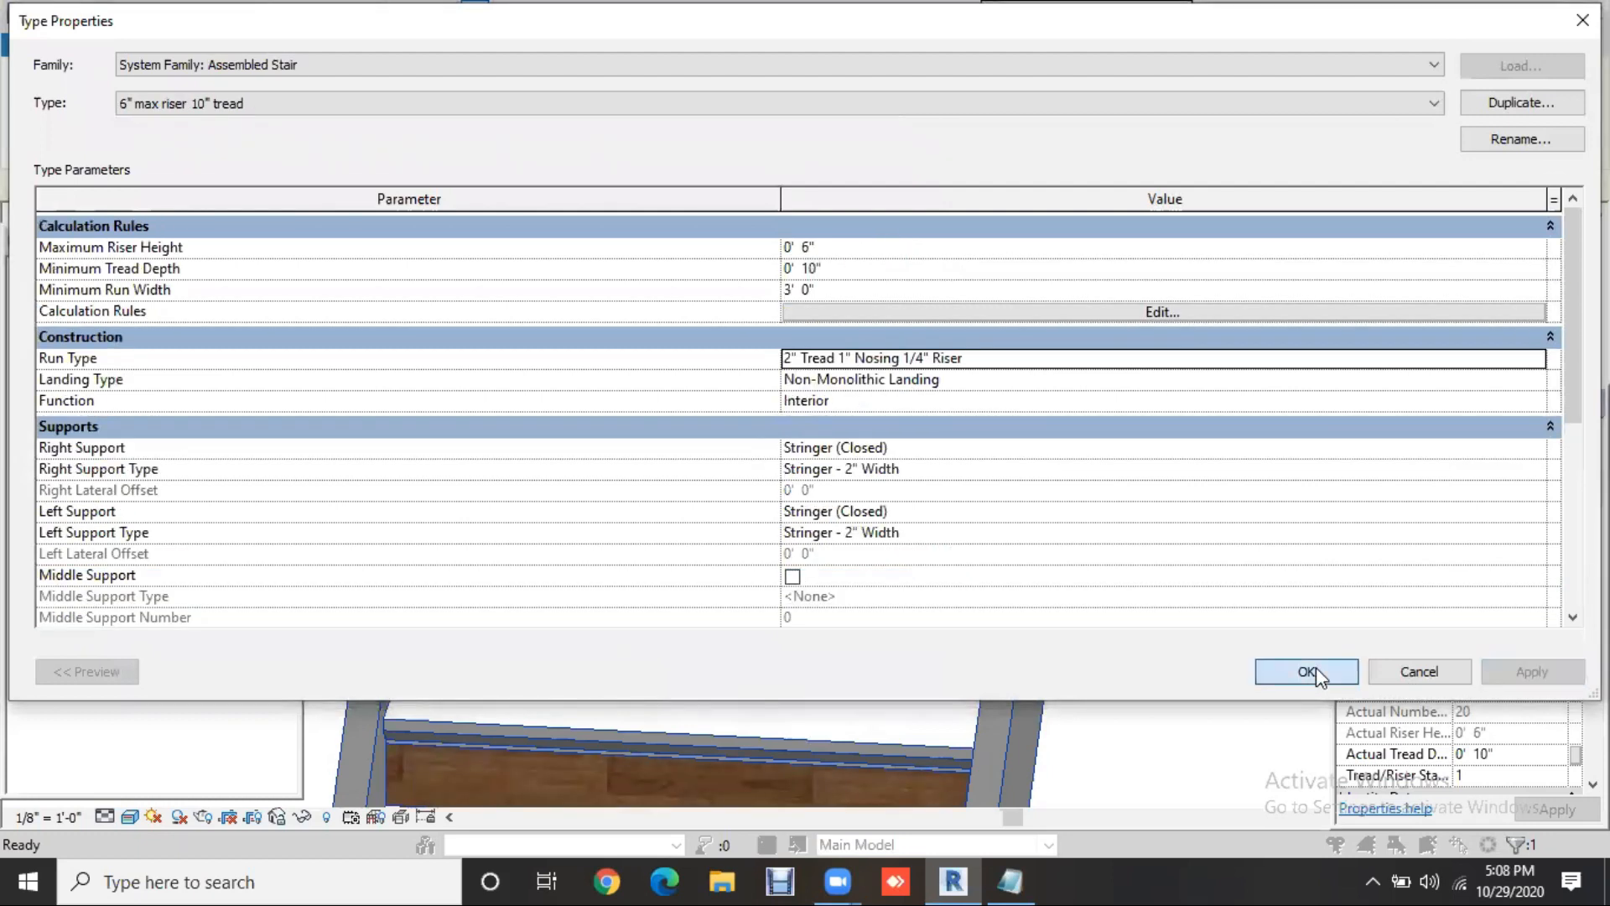
{"action": "key", "text": "Return"}
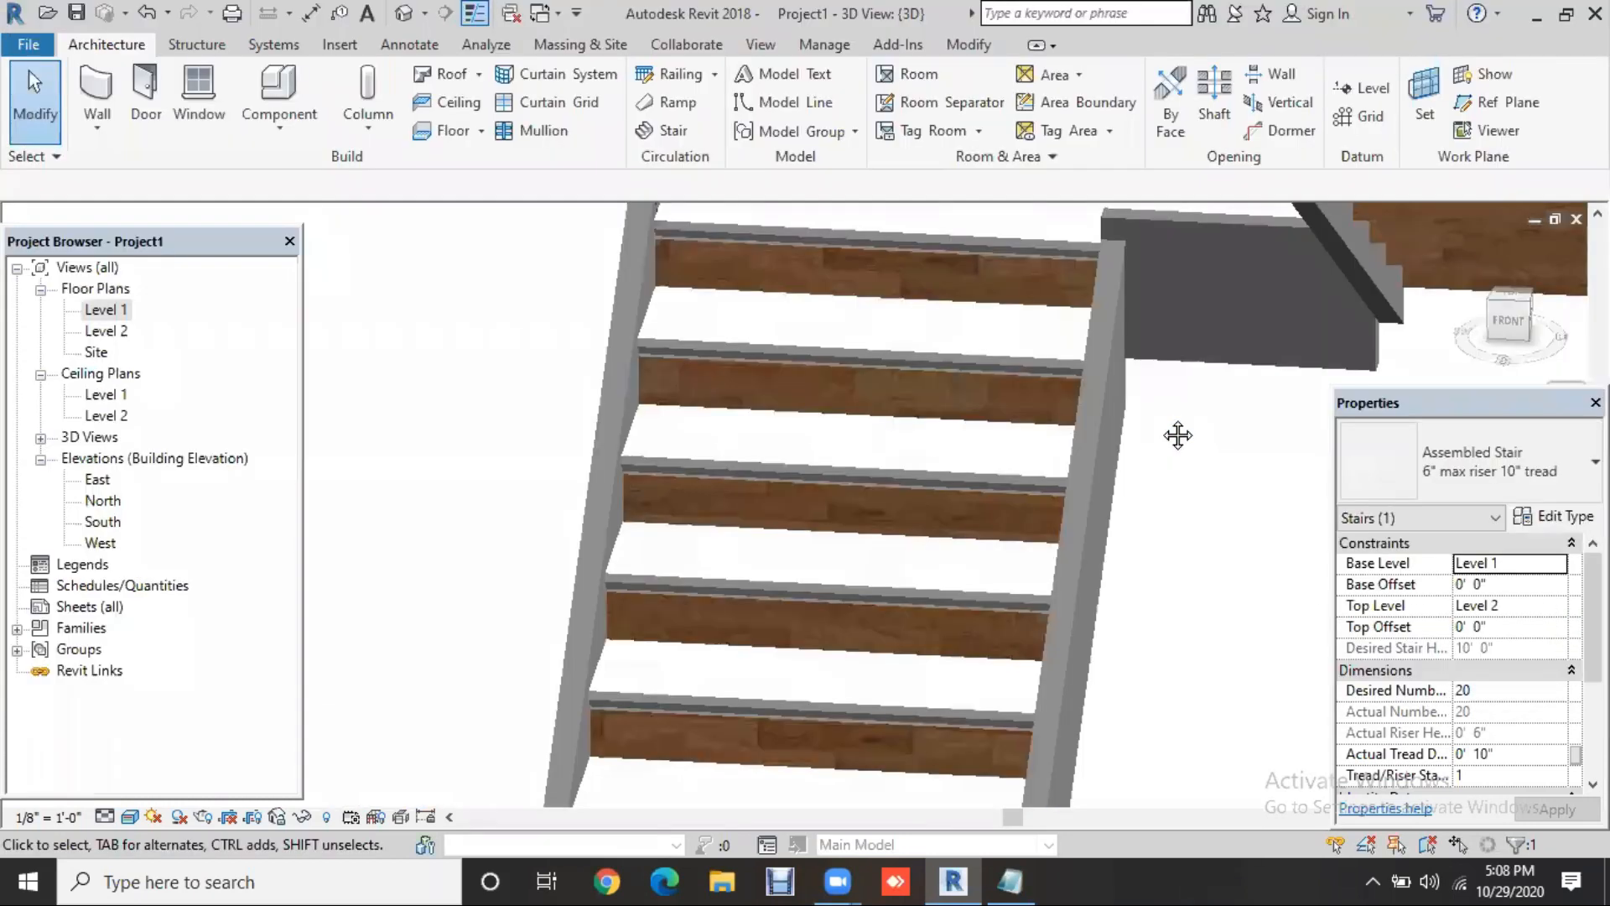
Turn off the Riser option in the U-shaped stair's run type so the stair has open risers
{"action": "middle_click_drag", "start_coordinate": [1030, 430], "coordinate": [1031, 429]}
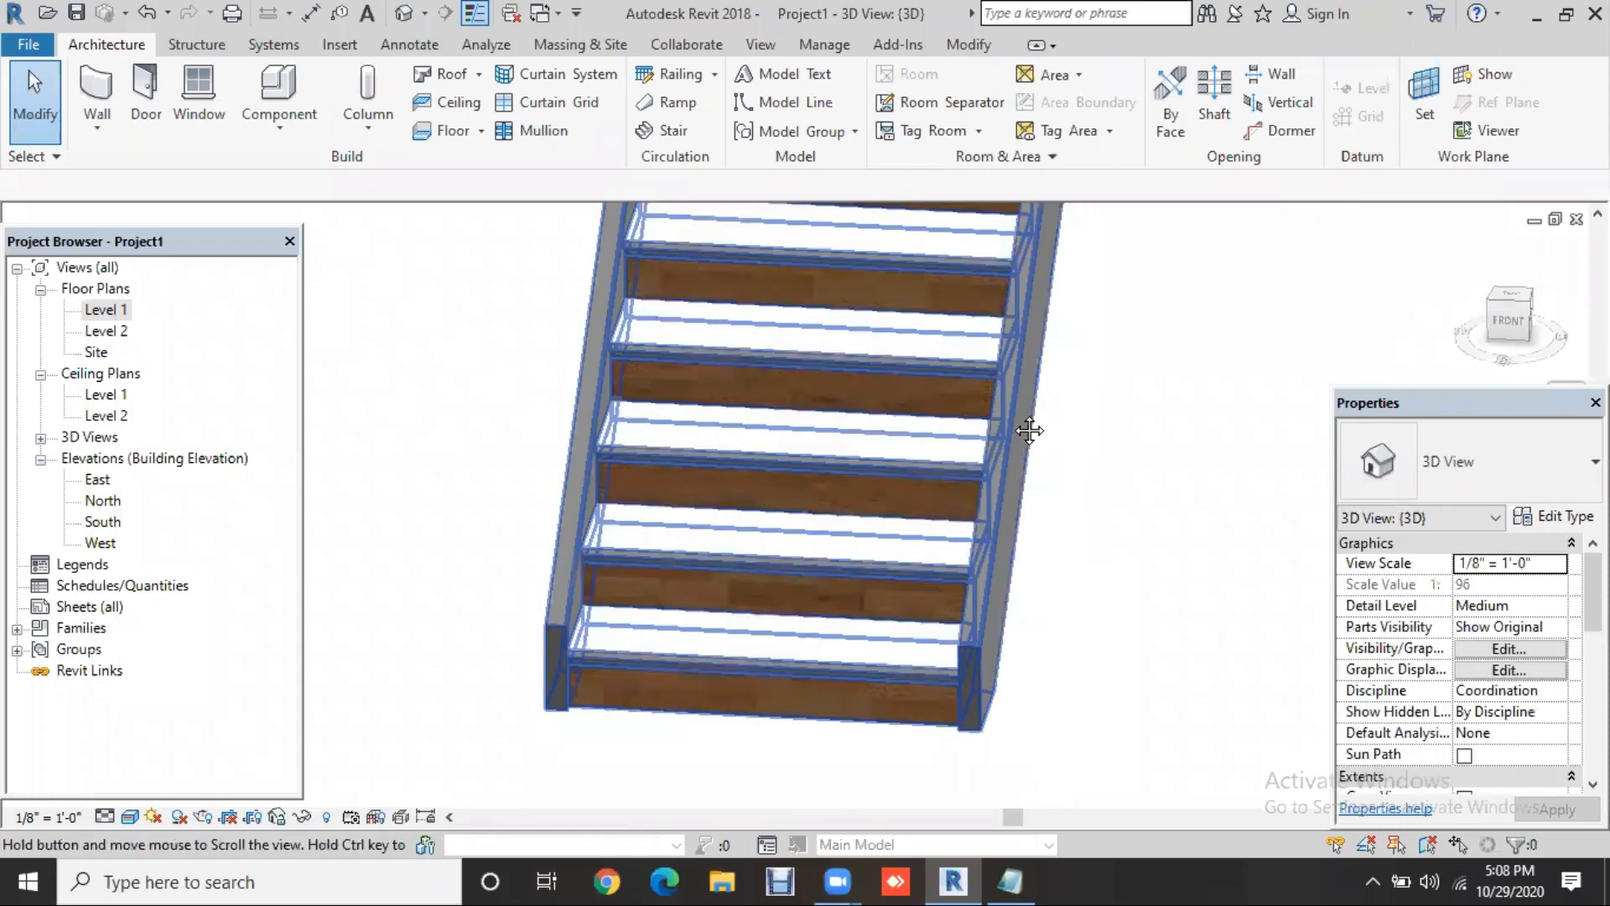
{"action": "scroll", "coordinate": [898, 713], "scroll_direction": "up", "scroll_amount": 3}
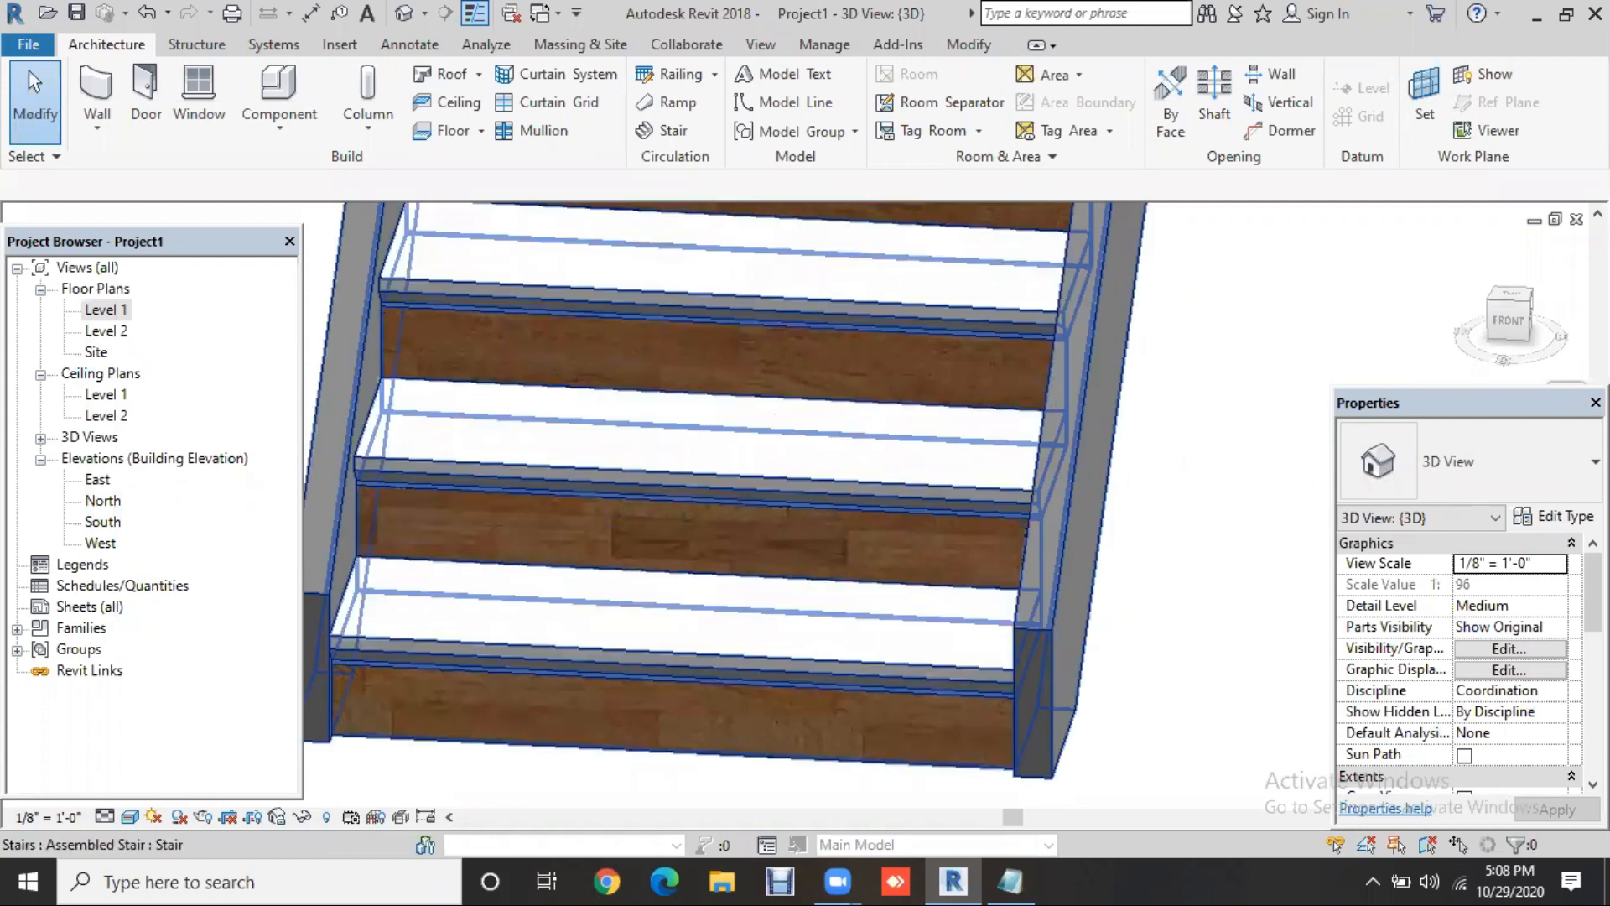
{"action": "left_click", "coordinate": [687, 537]}
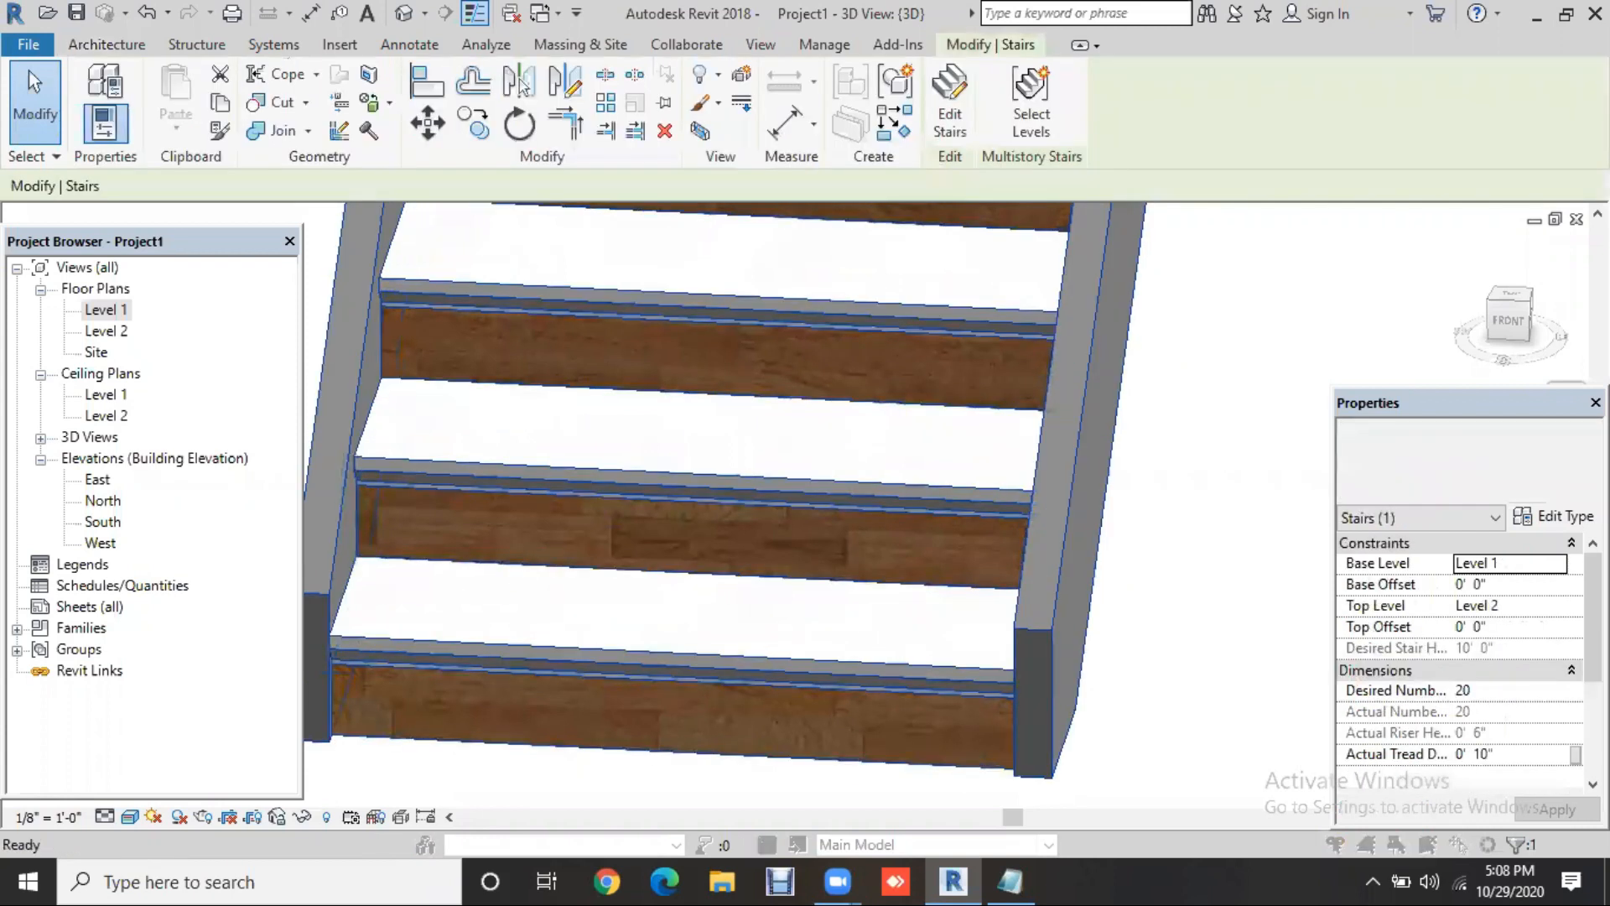
{"action": "left_click", "coordinate": [1554, 516]}
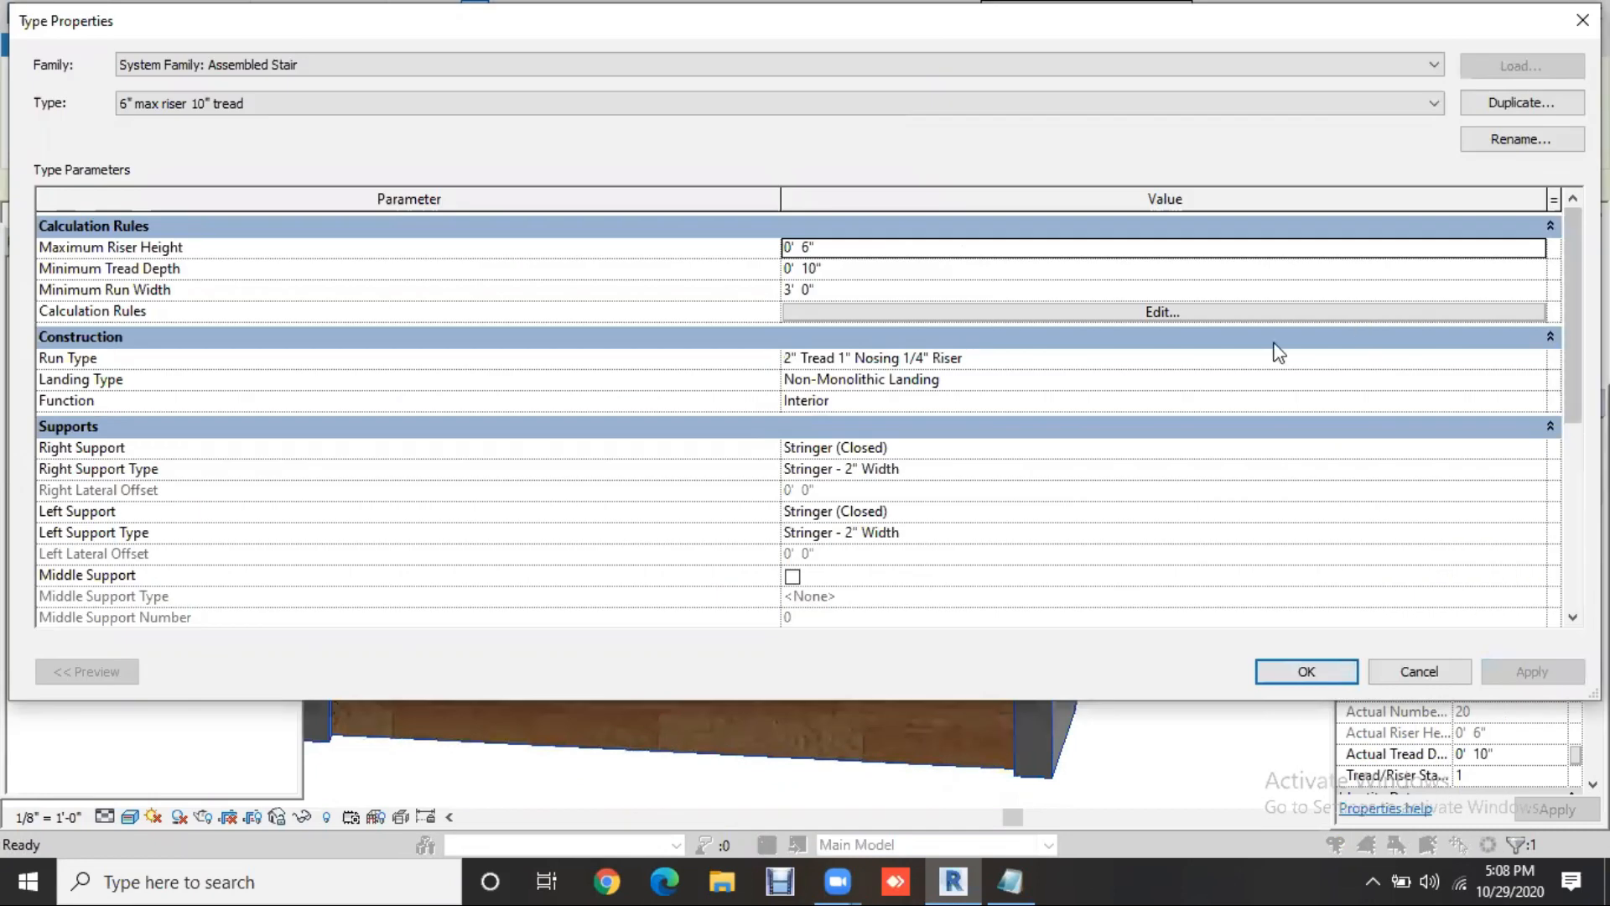
{"action": "left_click", "coordinate": [1545, 370]}
{"action": "left_click", "coordinate": [1542, 363]}
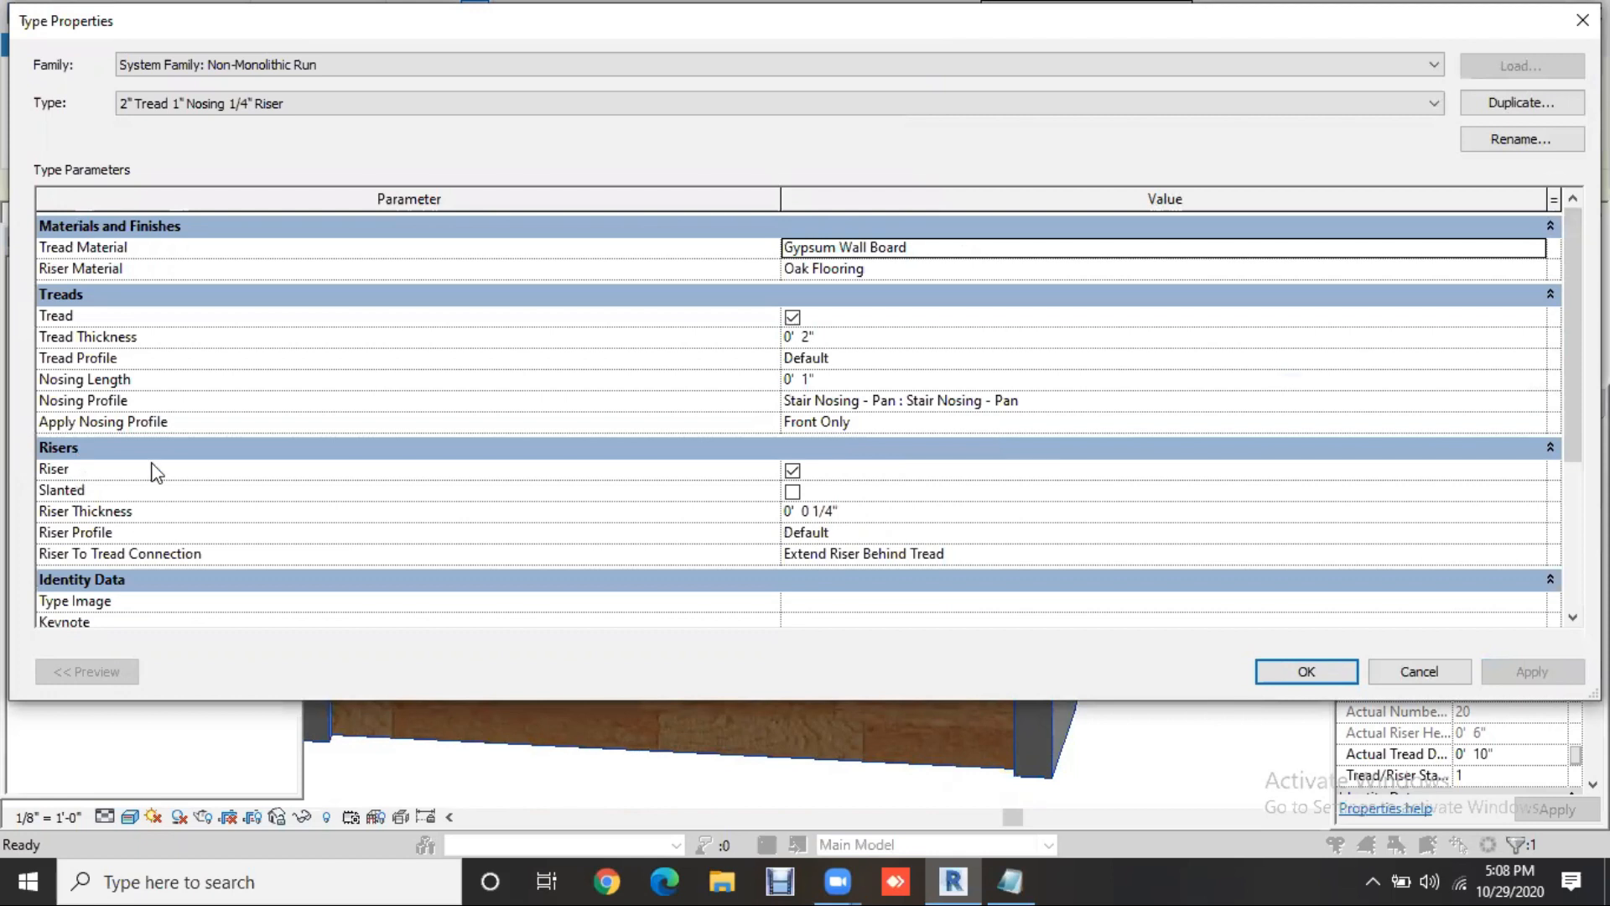
{"action": "left_click", "coordinate": [792, 471]}
{"action": "left_click", "coordinate": [793, 471]}
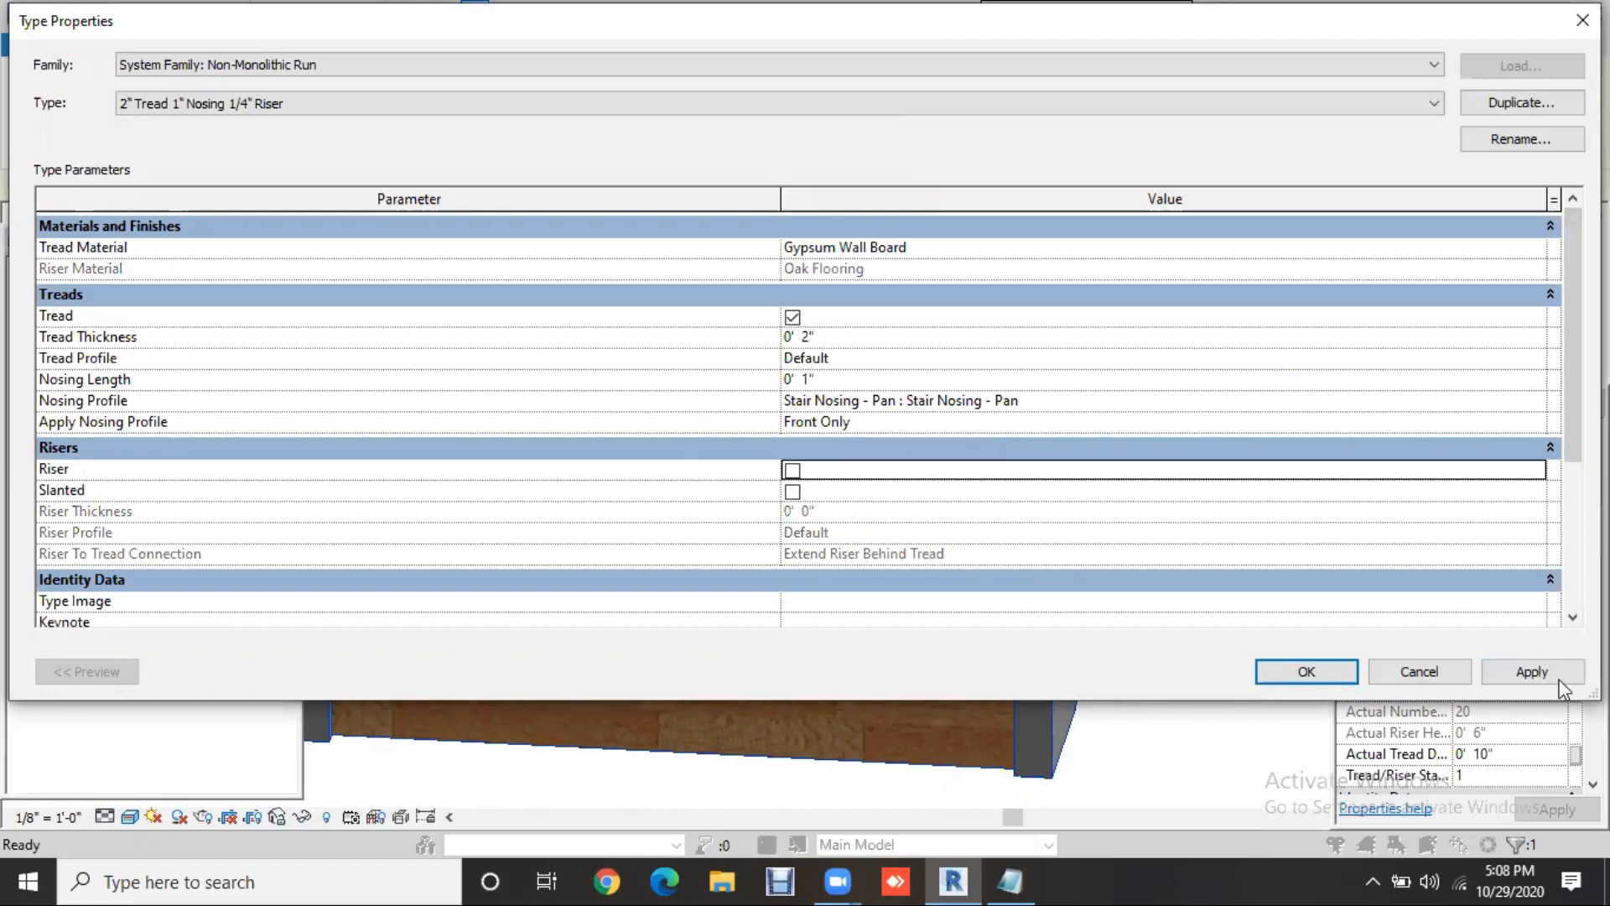
{"action": "left_click", "coordinate": [1558, 681]}
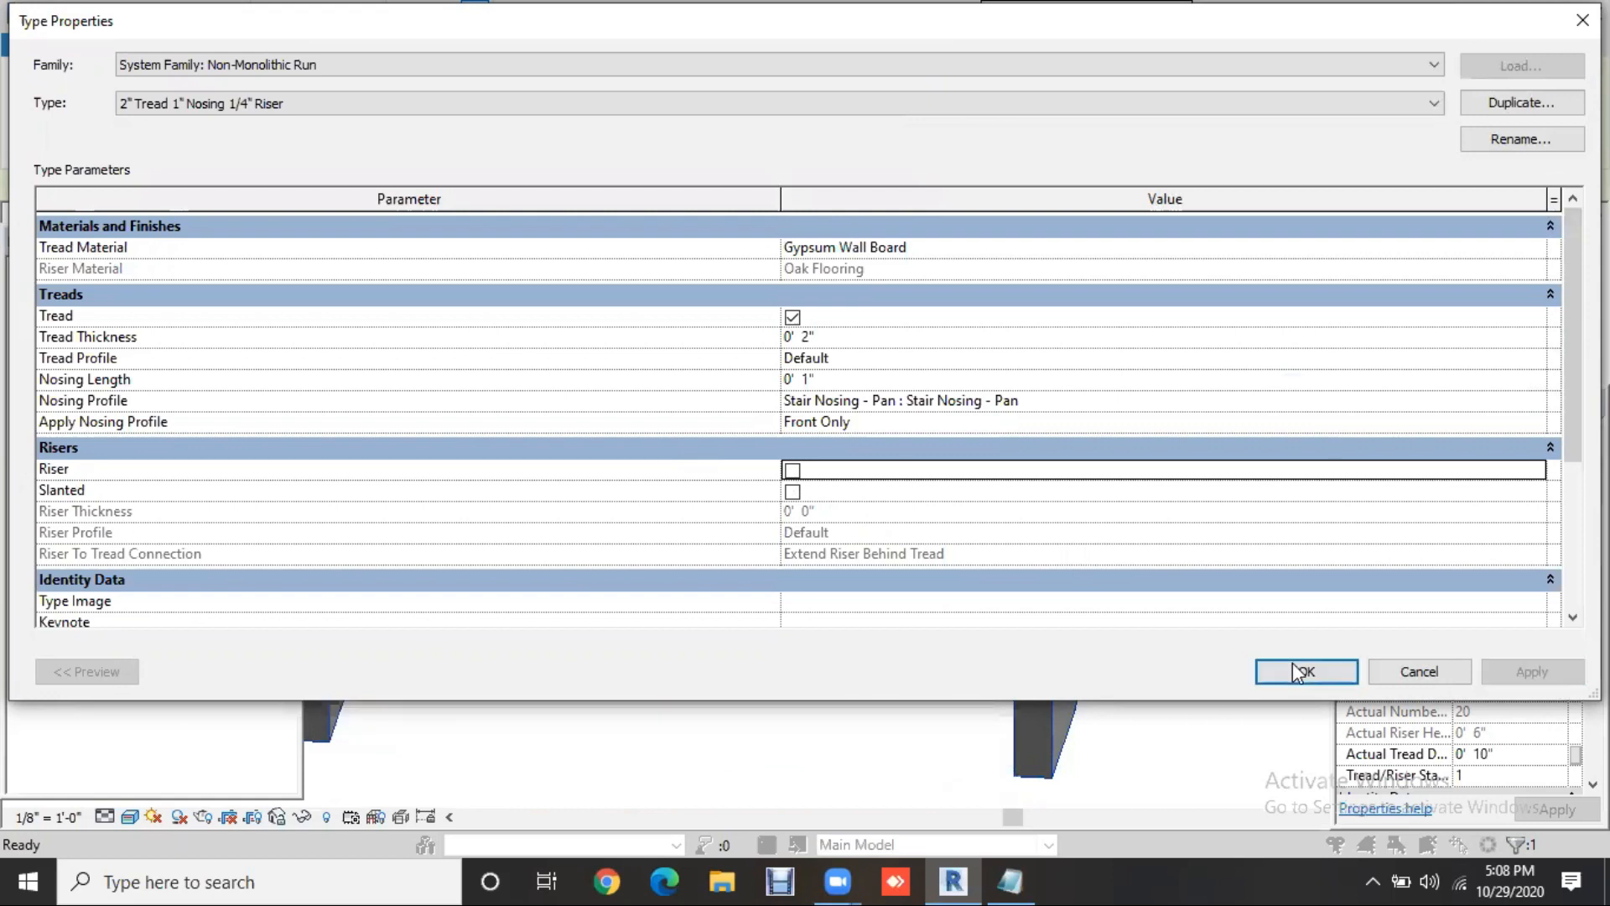
{"action": "left_click", "coordinate": [1462, 685]}
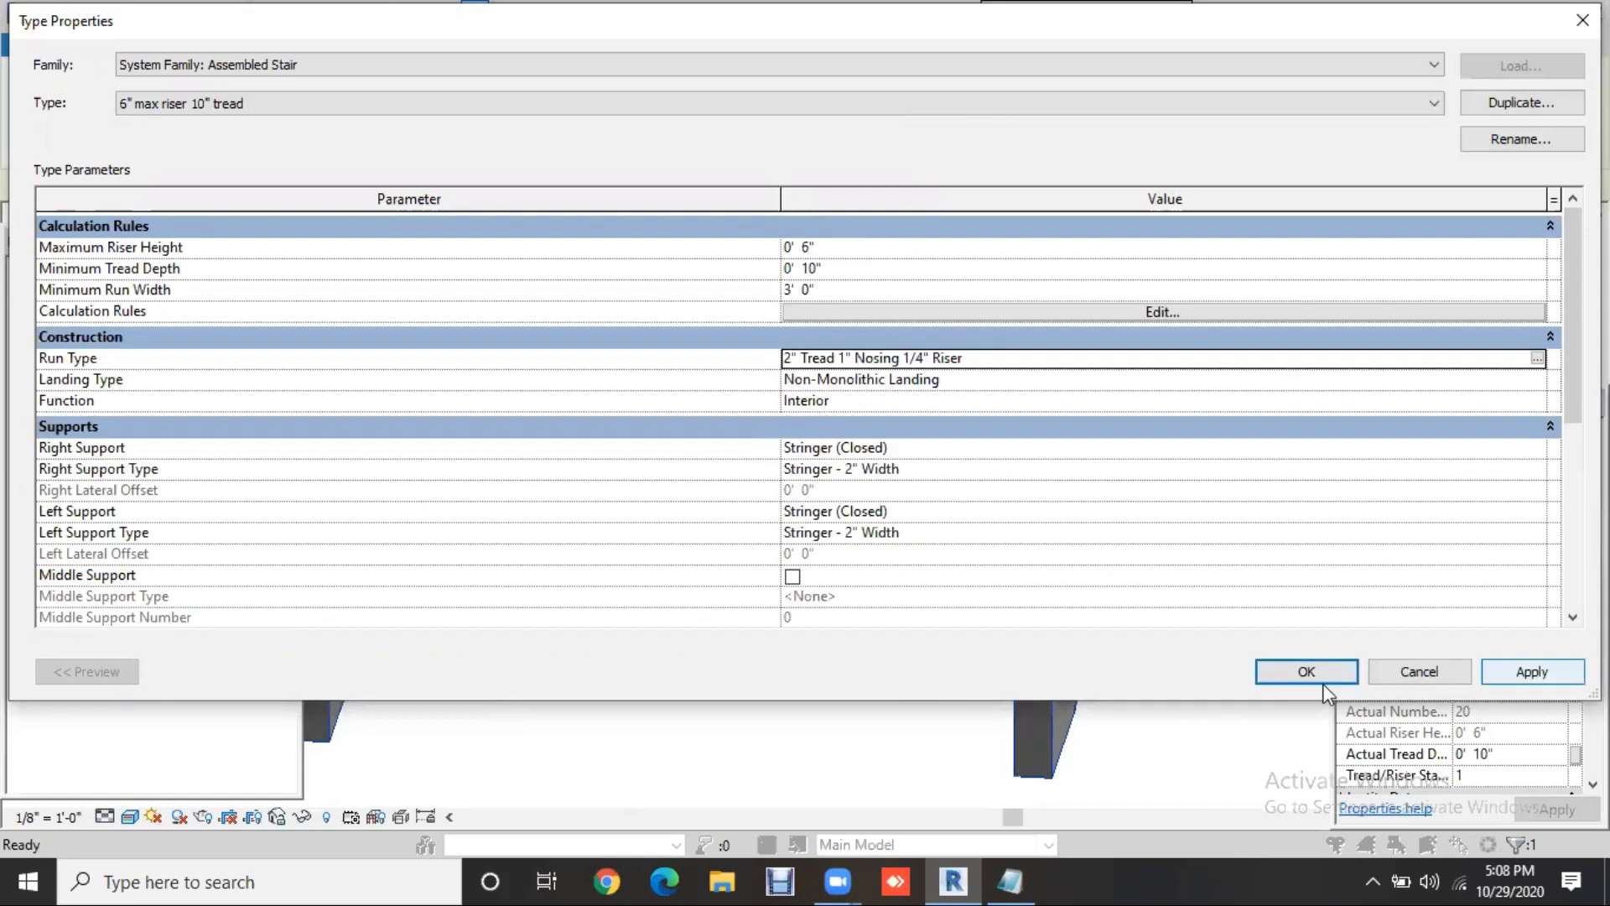
{"action": "left_click", "coordinate": [1259, 670]}
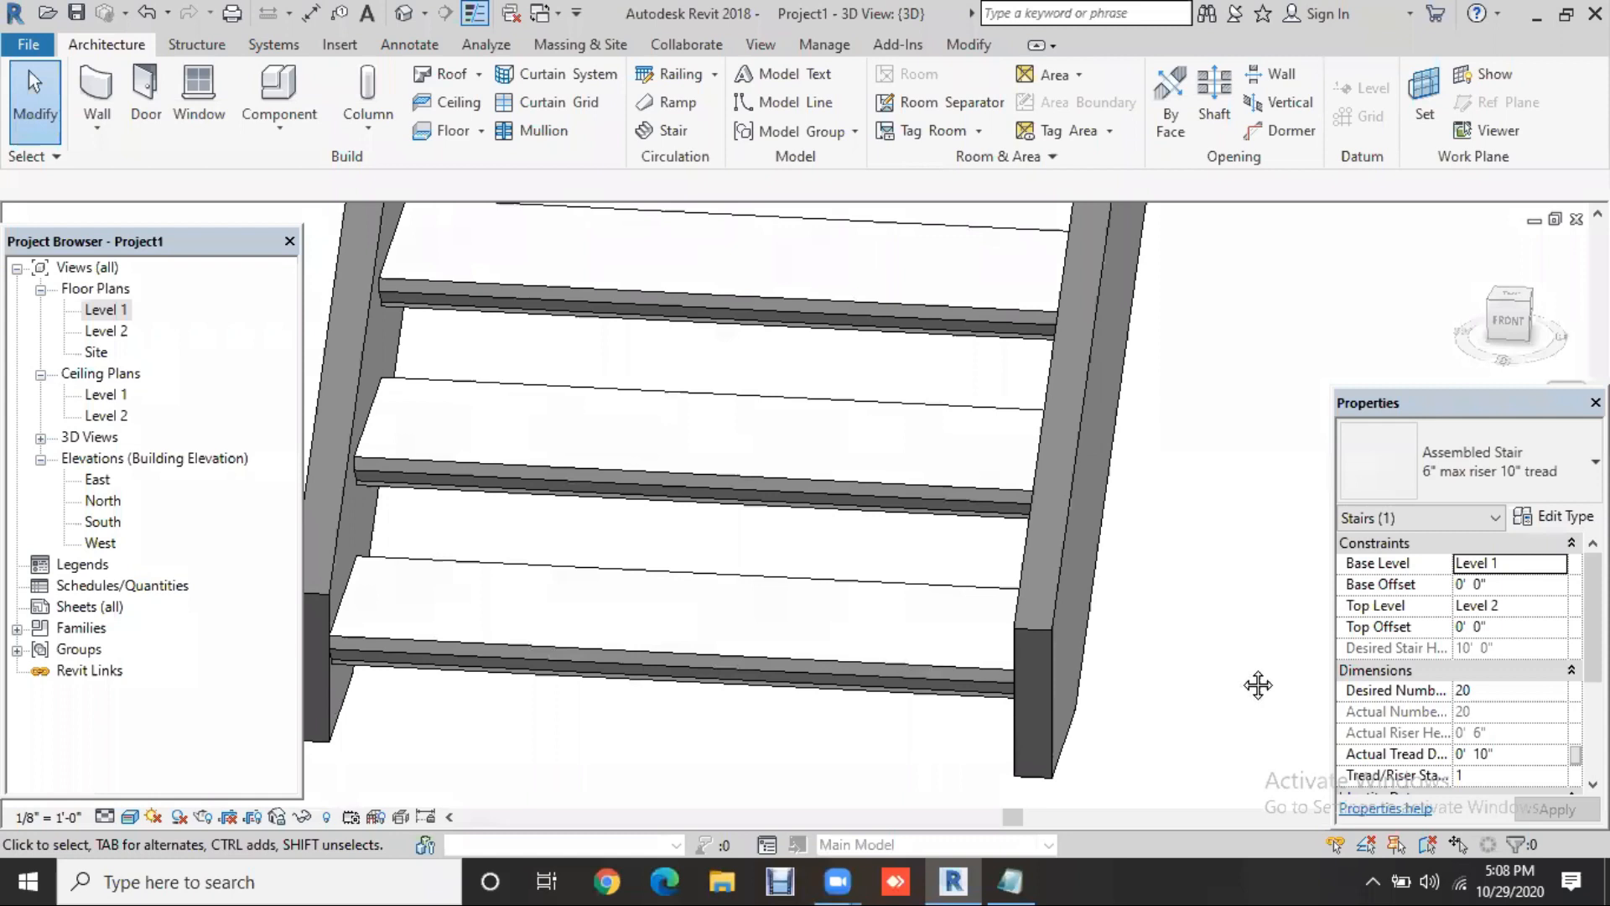
Examine the open-riser stair's lower run and closed stringers from the side in the 3D view
{"action": "middle_click_drag", "start_coordinate": [1246, 687], "coordinate": [1014, 640], "text": "shift"}
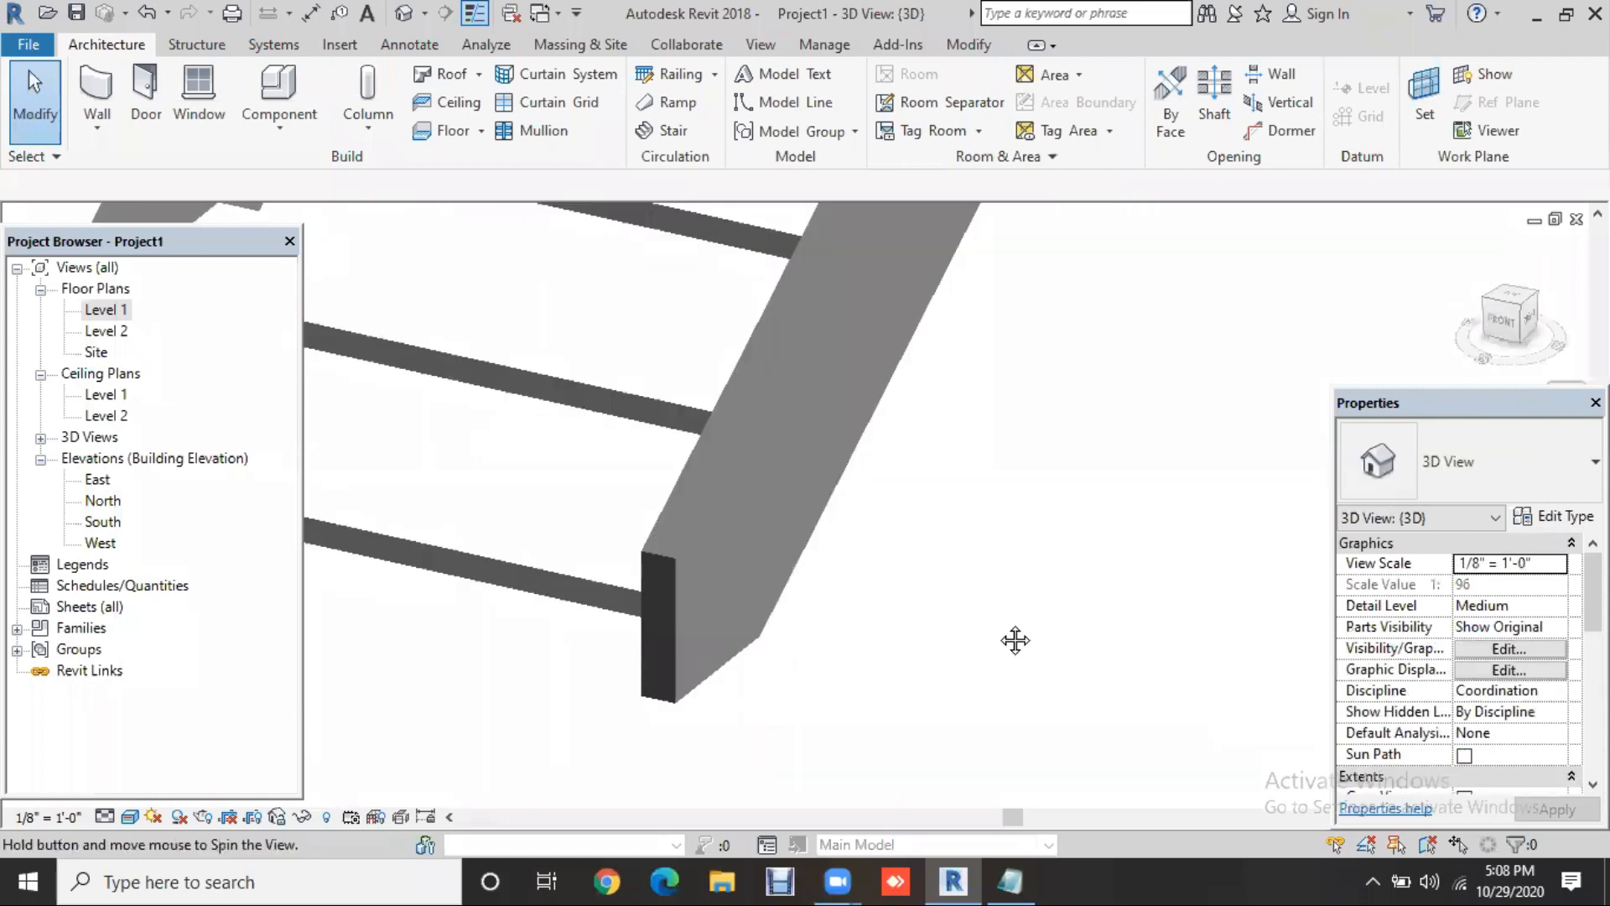
{"action": "middle_click_drag", "start_coordinate": [1099, 556], "coordinate": [1084, 661]}
{"action": "scroll", "coordinate": [1131, 511], "scroll_direction": "down", "scroll_amount": 2}
{"action": "middle_click_drag", "start_coordinate": [1131, 510], "coordinate": [1149, 527]}
{"action": "scroll", "coordinate": [1110, 640], "scroll_direction": "down", "scroll_amount": 1}
{"action": "scroll", "coordinate": [1104, 620], "scroll_direction": "up", "scroll_amount": 2}
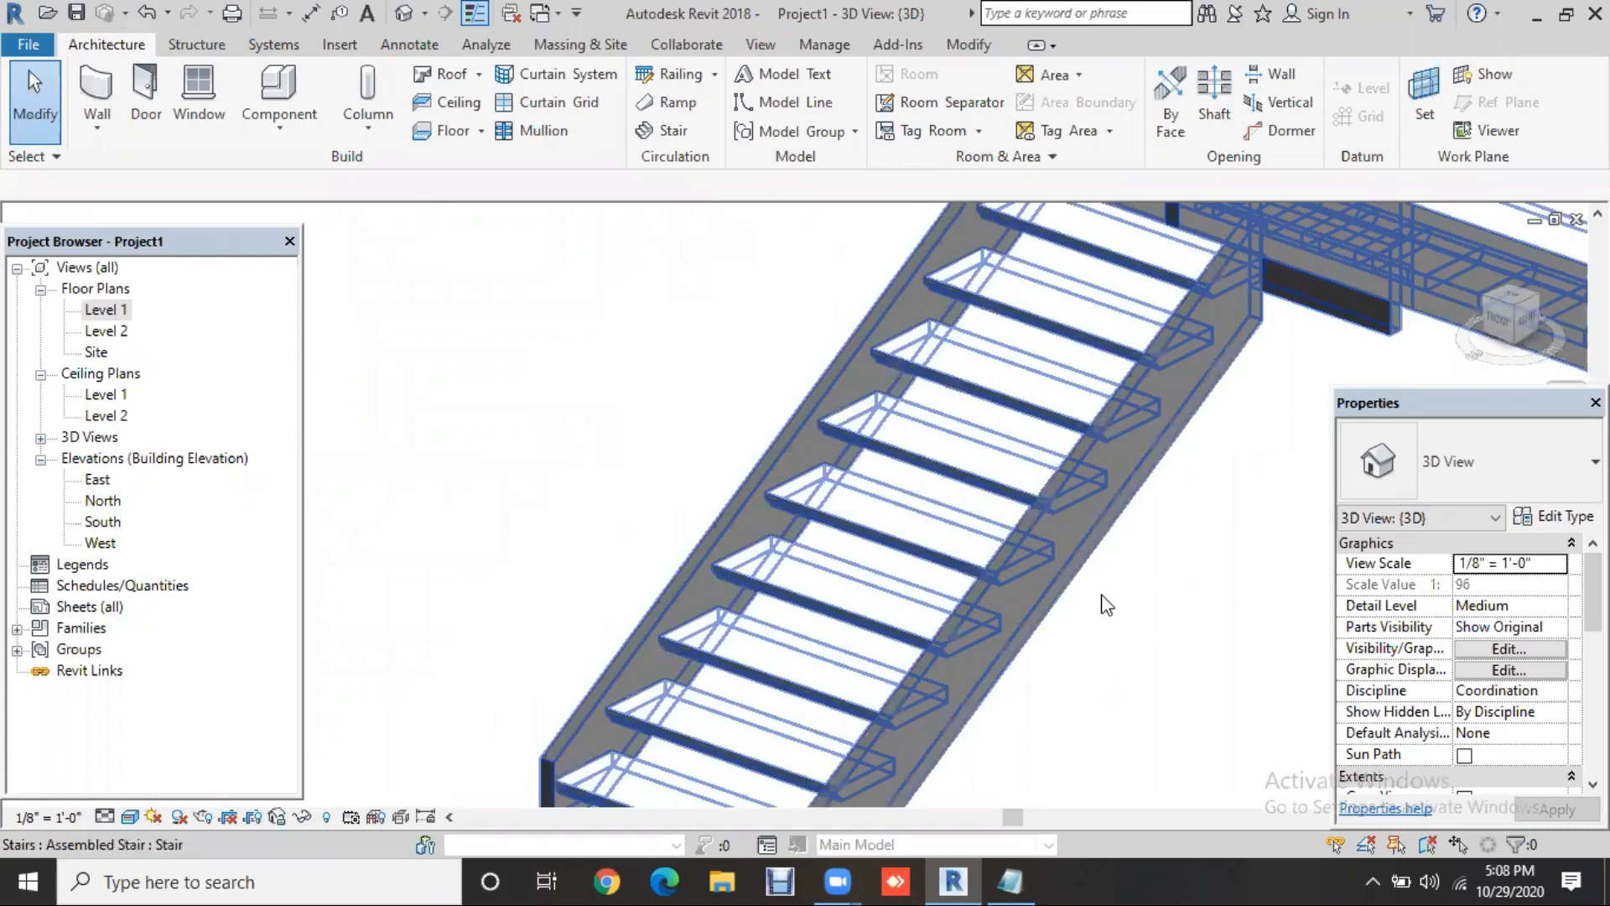
Set the tread material of the U-shaped stair's run type to Parking Stripe and apply it
{"action": "middle_click_drag", "start_coordinate": [968, 586], "coordinate": [841, 554]}
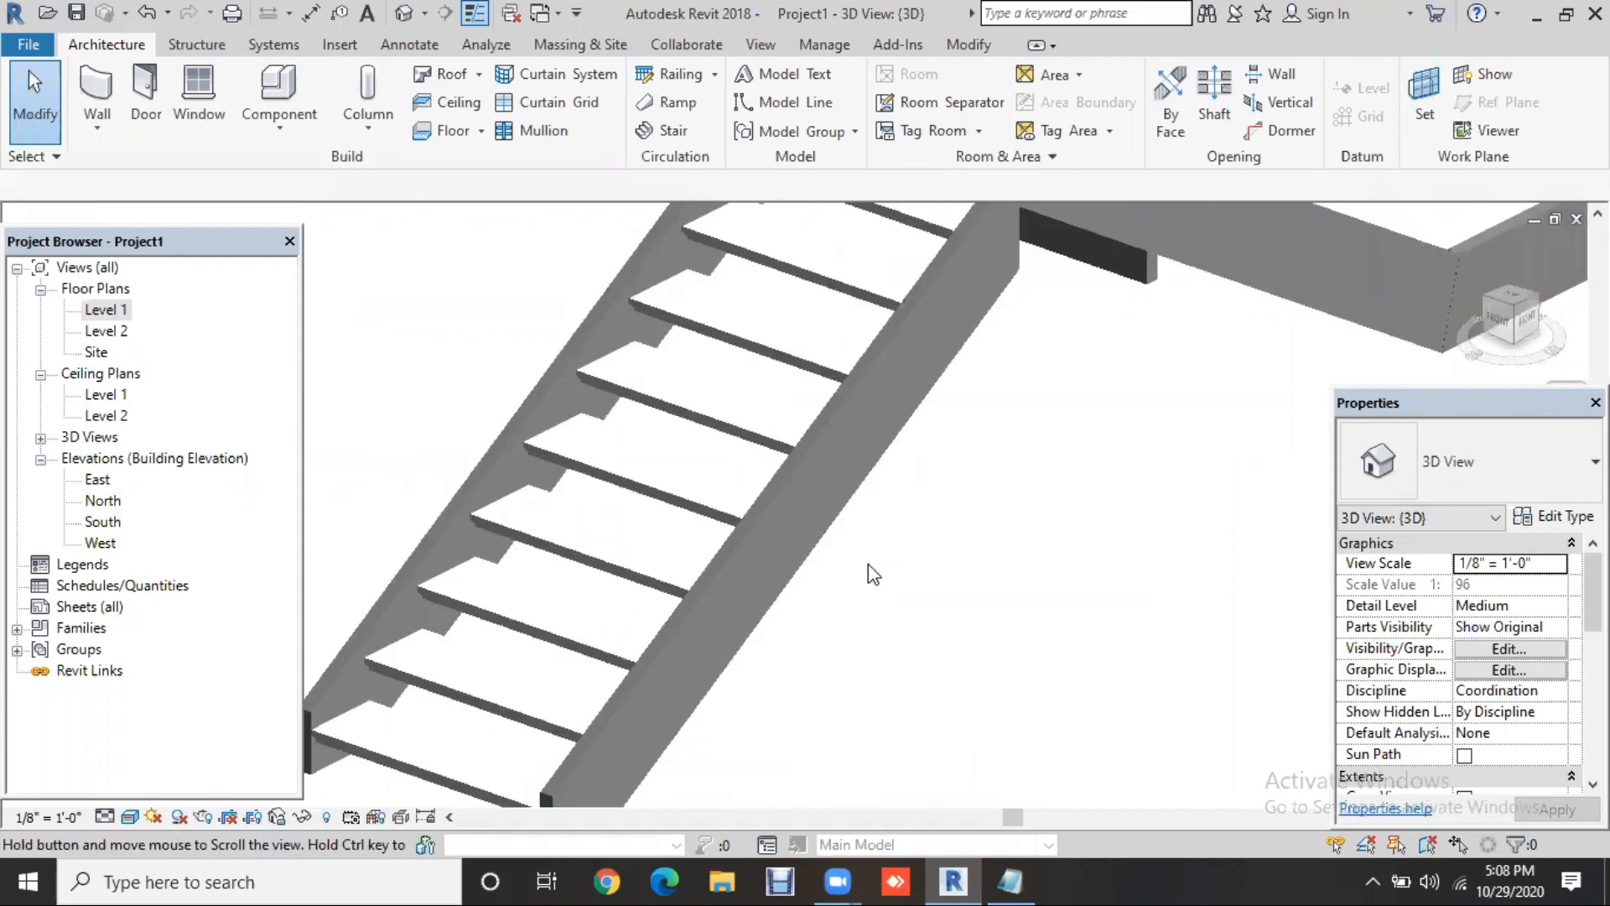
{"action": "scroll", "coordinate": [867, 563], "scroll_direction": "down", "scroll_amount": 2}
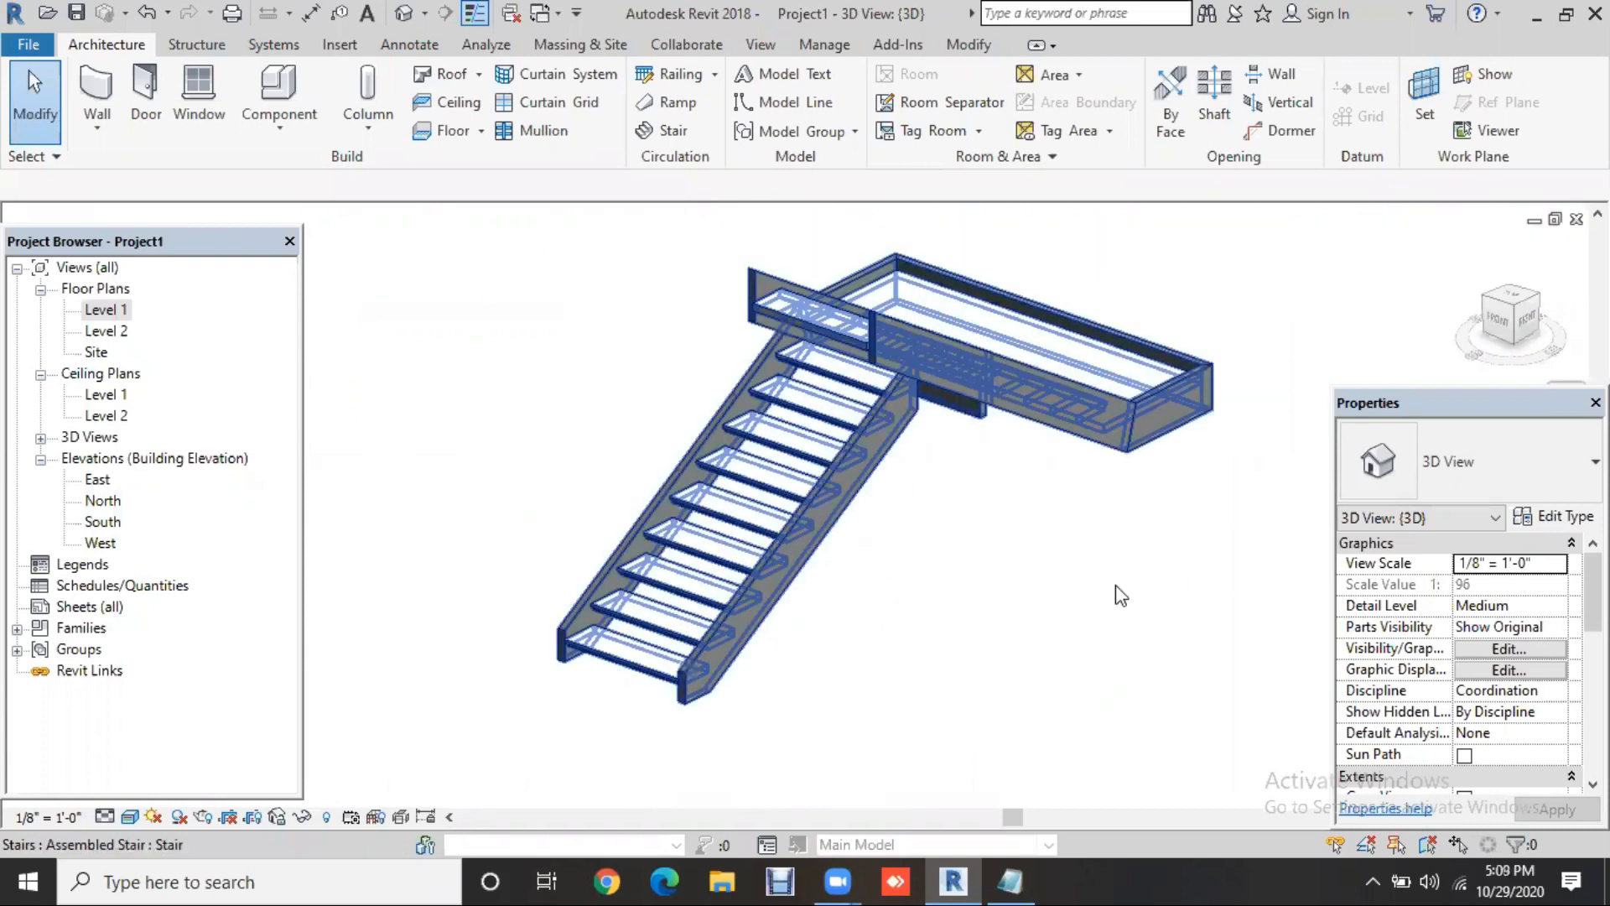
{"action": "middle_click_drag", "start_coordinate": [1055, 633], "coordinate": [1032, 699], "text": "shift"}
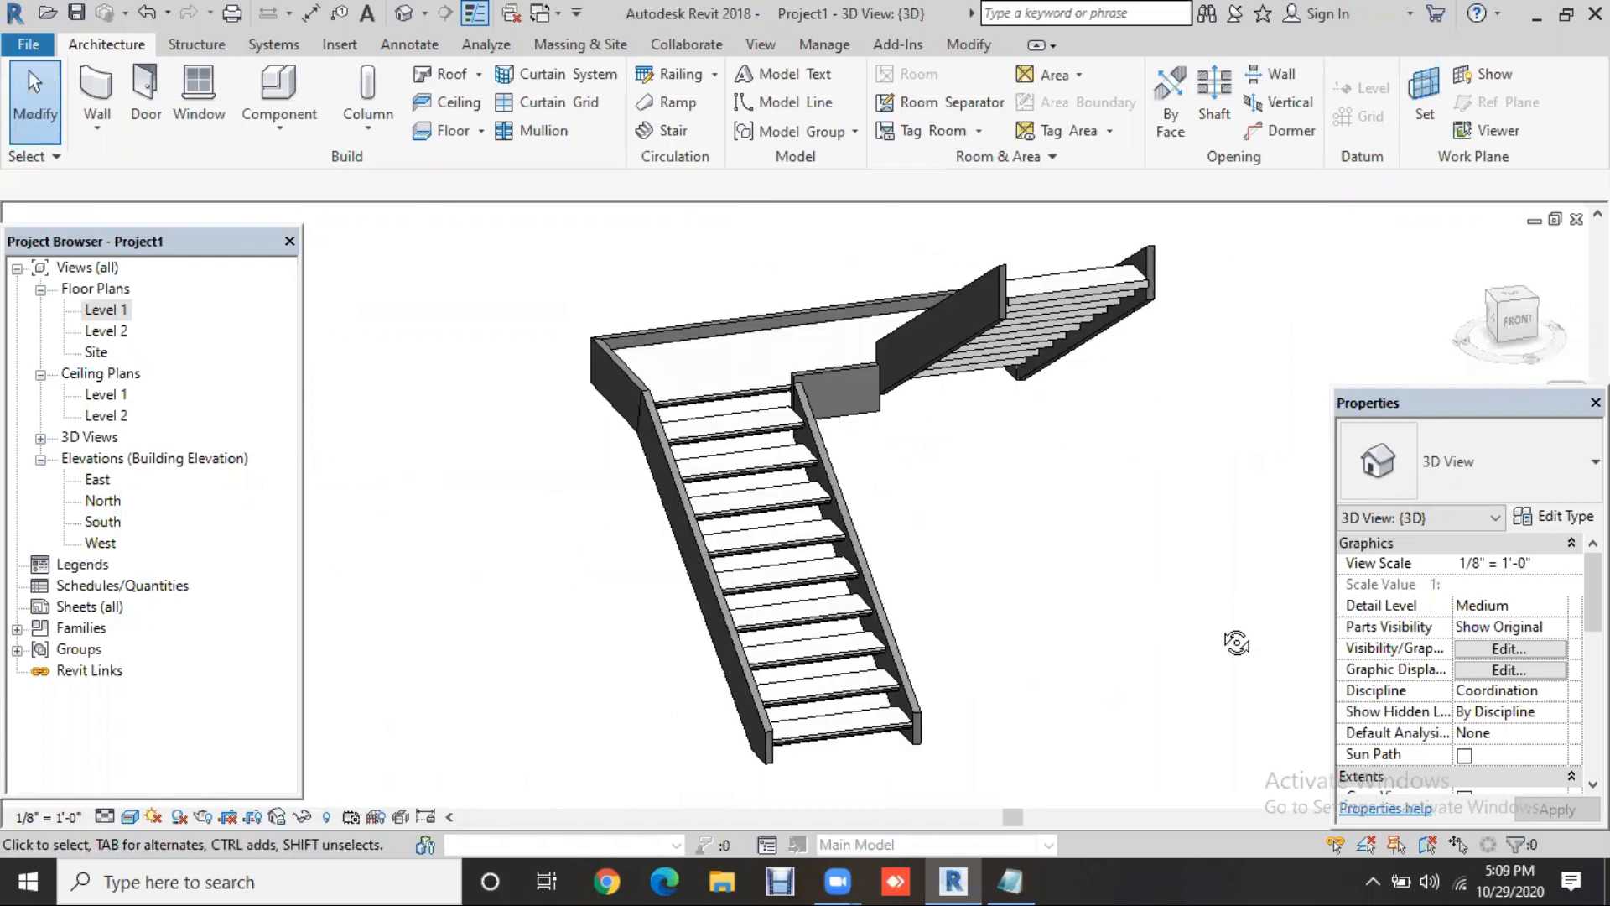
{"action": "middle_click_drag", "start_coordinate": [1212, 683], "coordinate": [1124, 738], "text": "shift"}
{"action": "middle_click_drag", "start_coordinate": [963, 782], "coordinate": [1047, 384], "text": "shift"}
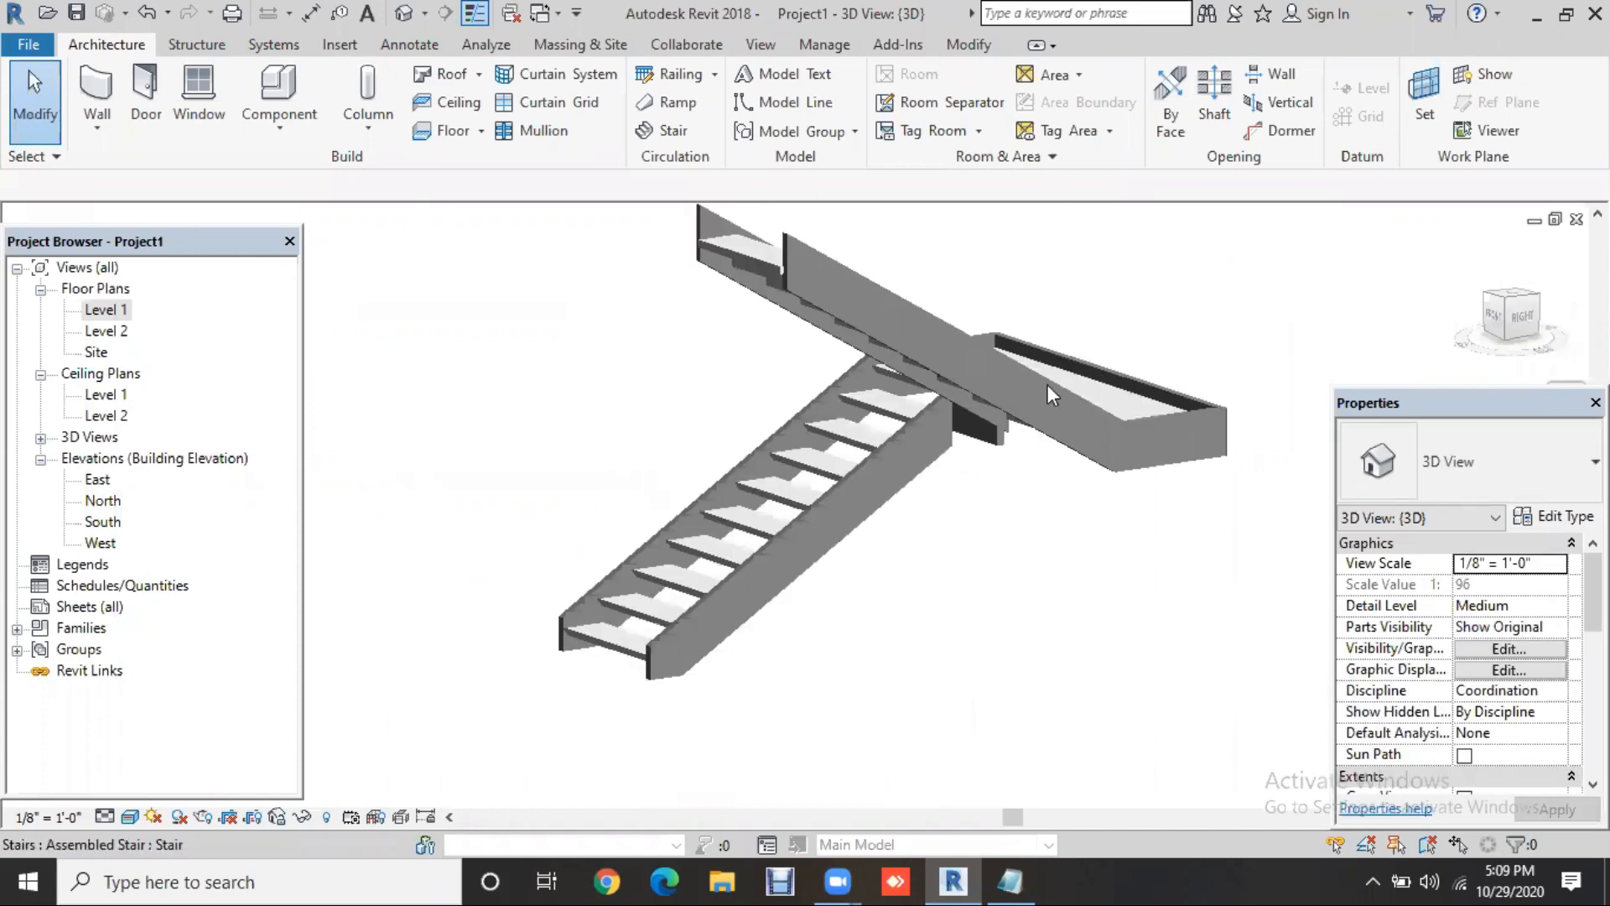
{"action": "left_click", "coordinate": [1047, 384]}
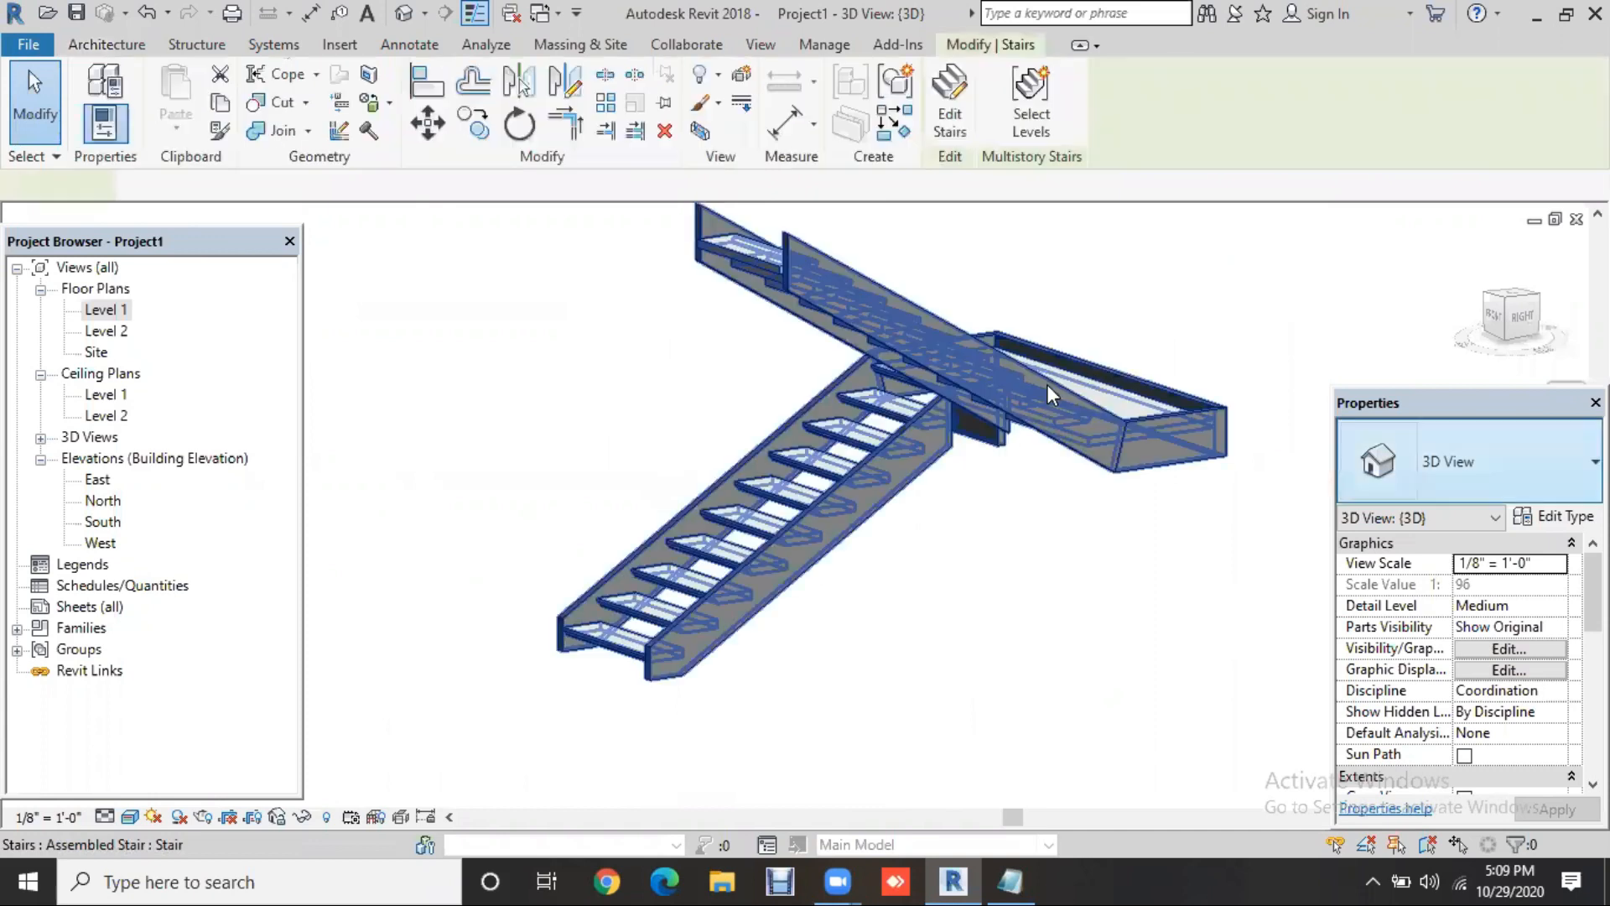
{"action": "left_click", "coordinate": [1553, 518]}
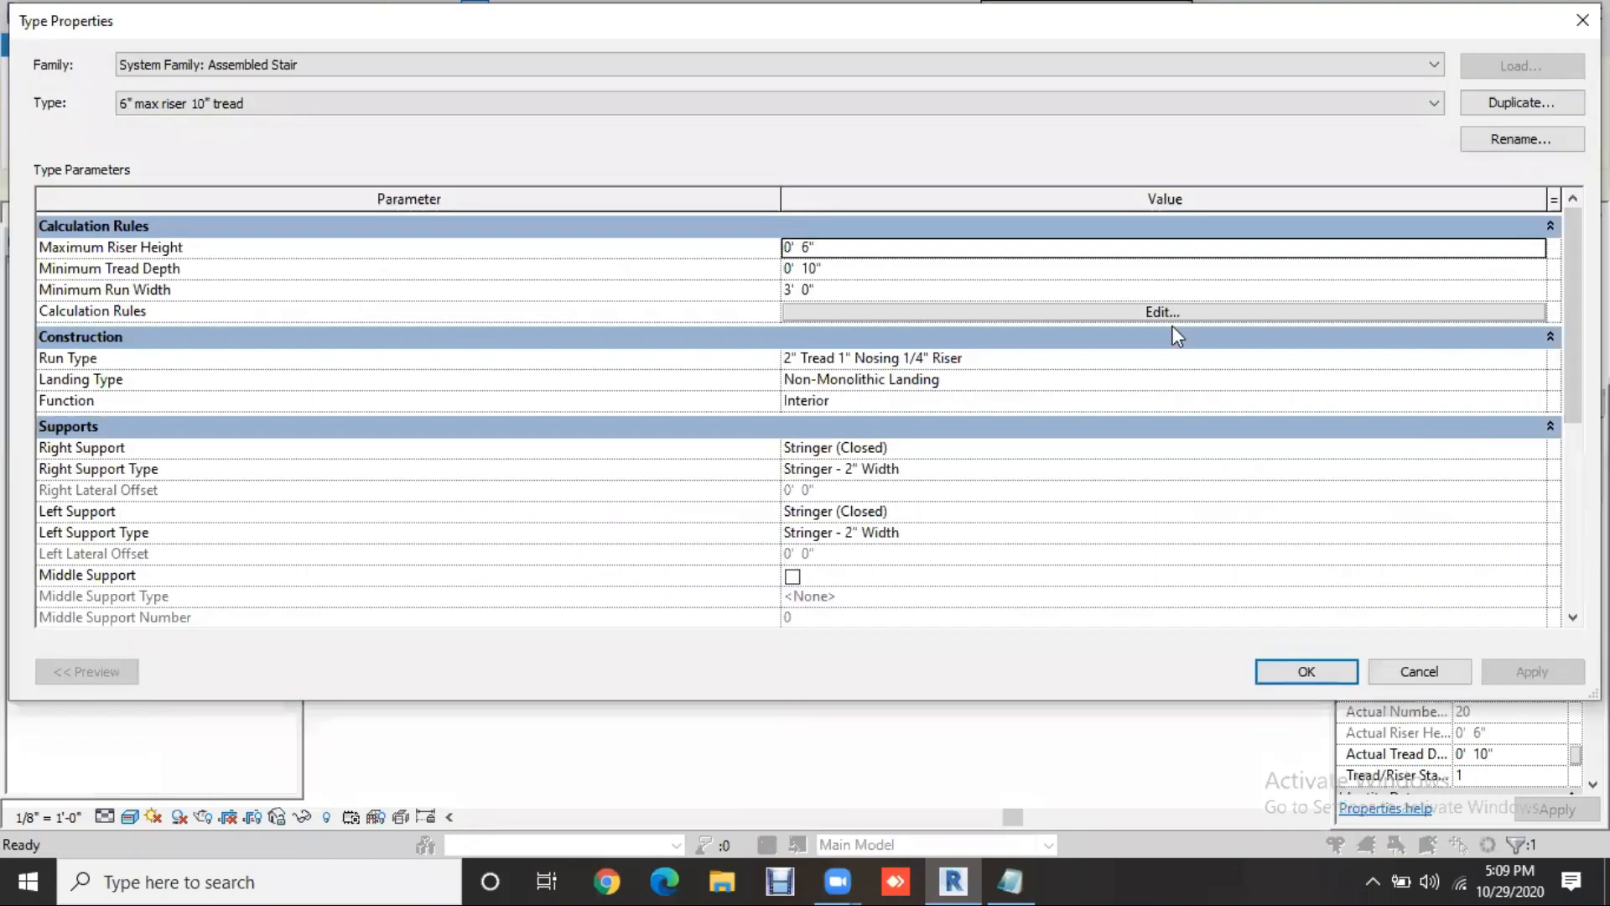
{"action": "left_click", "coordinate": [1537, 358]}
{"action": "left_click", "coordinate": [1541, 358]}
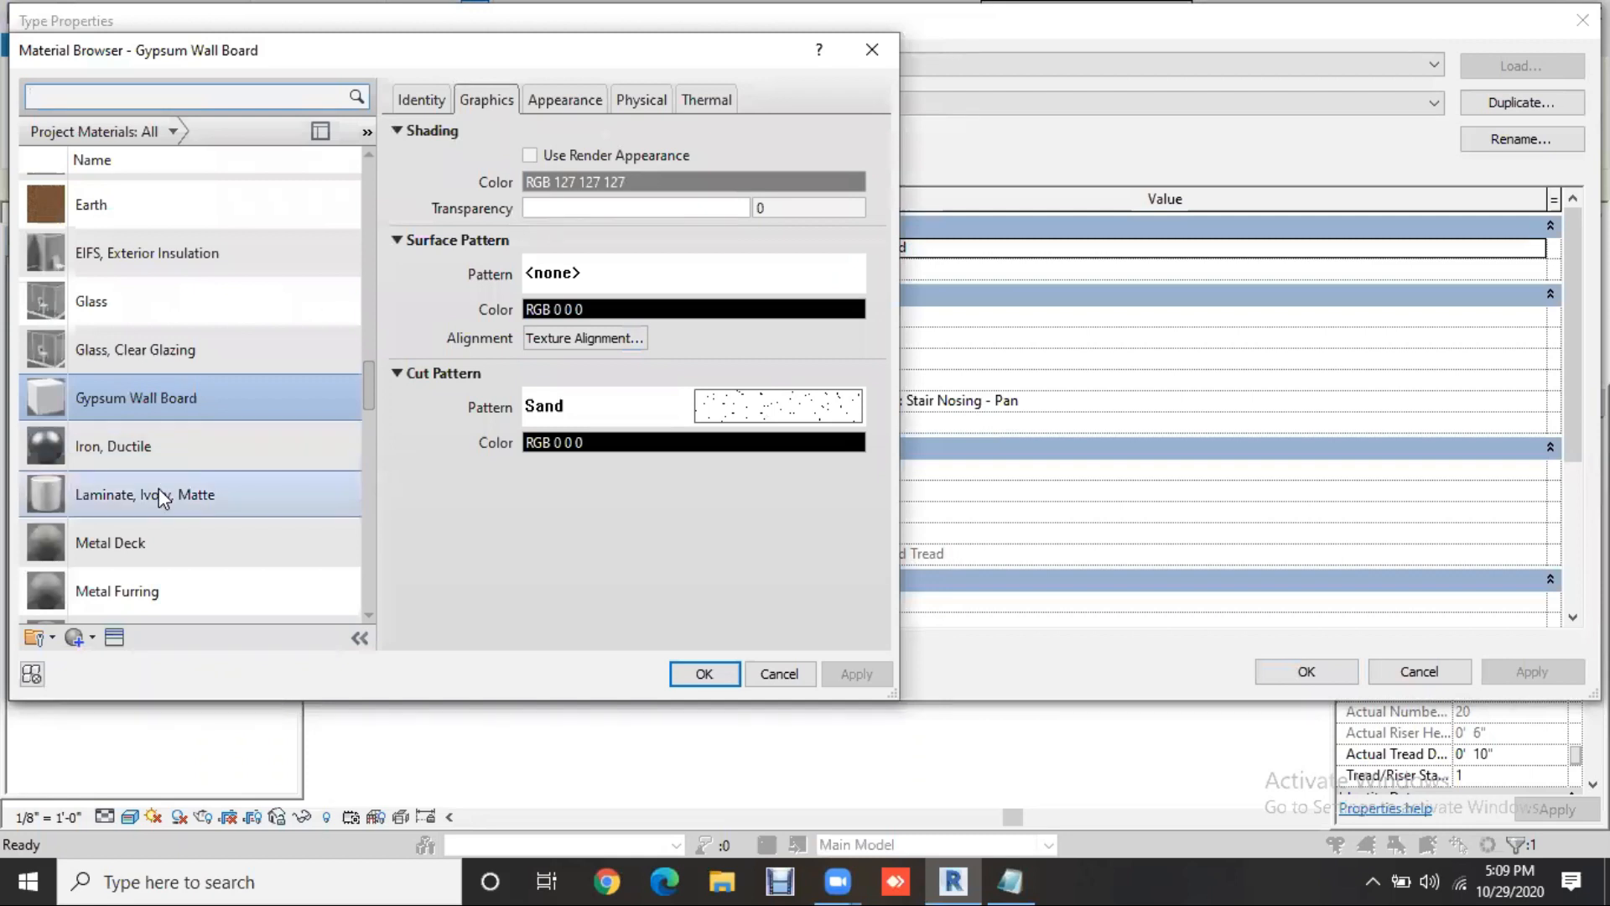
{"action": "scroll", "coordinate": [159, 488], "scroll_direction": "down", "scroll_amount": 3}
{"action": "scroll", "coordinate": [141, 312], "scroll_direction": "down", "scroll_amount": 2}
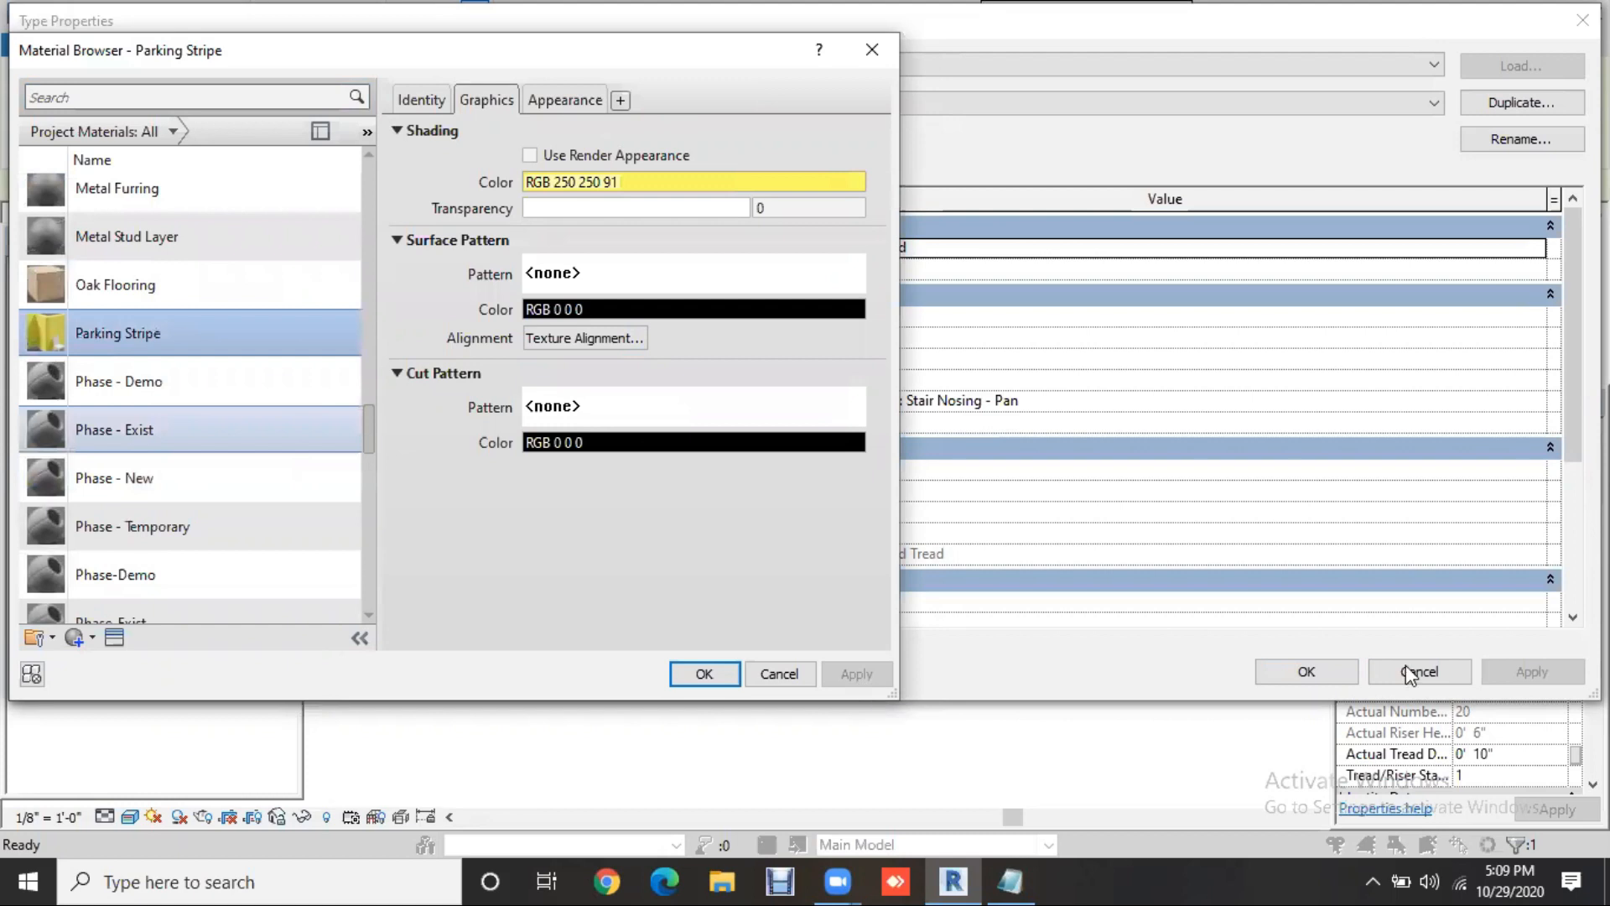
{"action": "key", "text": "Return"}
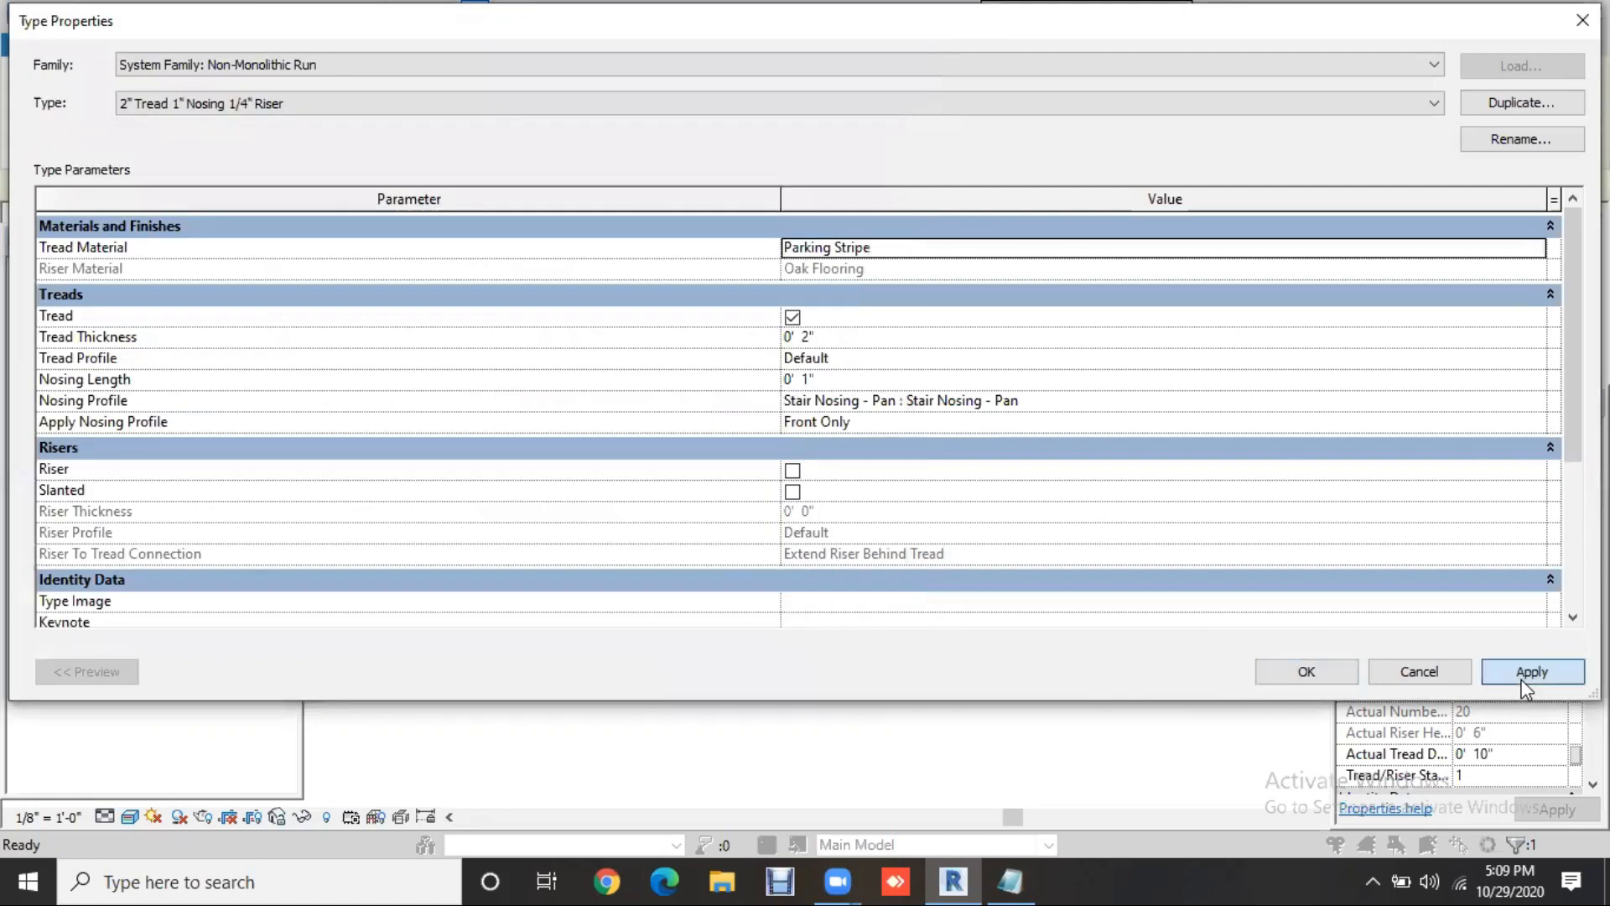
{"action": "left_click", "coordinate": [1526, 684]}
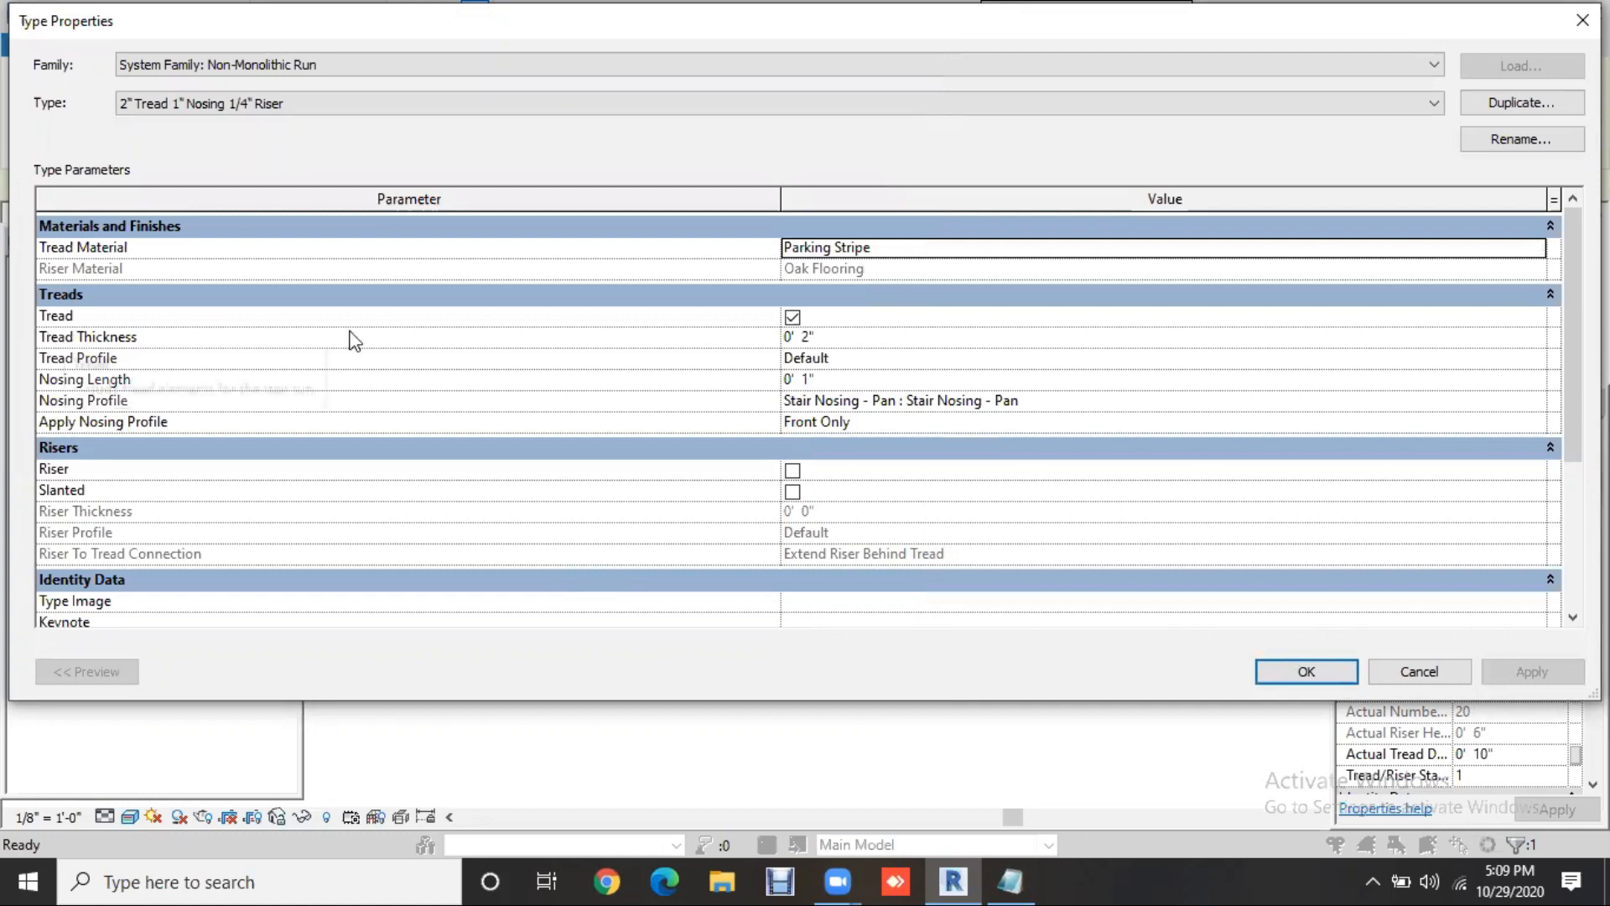
Review the run type's tread thickness and nosing length, and apply the run type's changes to the U-shaped stair
{"action": "left_click", "coordinate": [842, 337]}
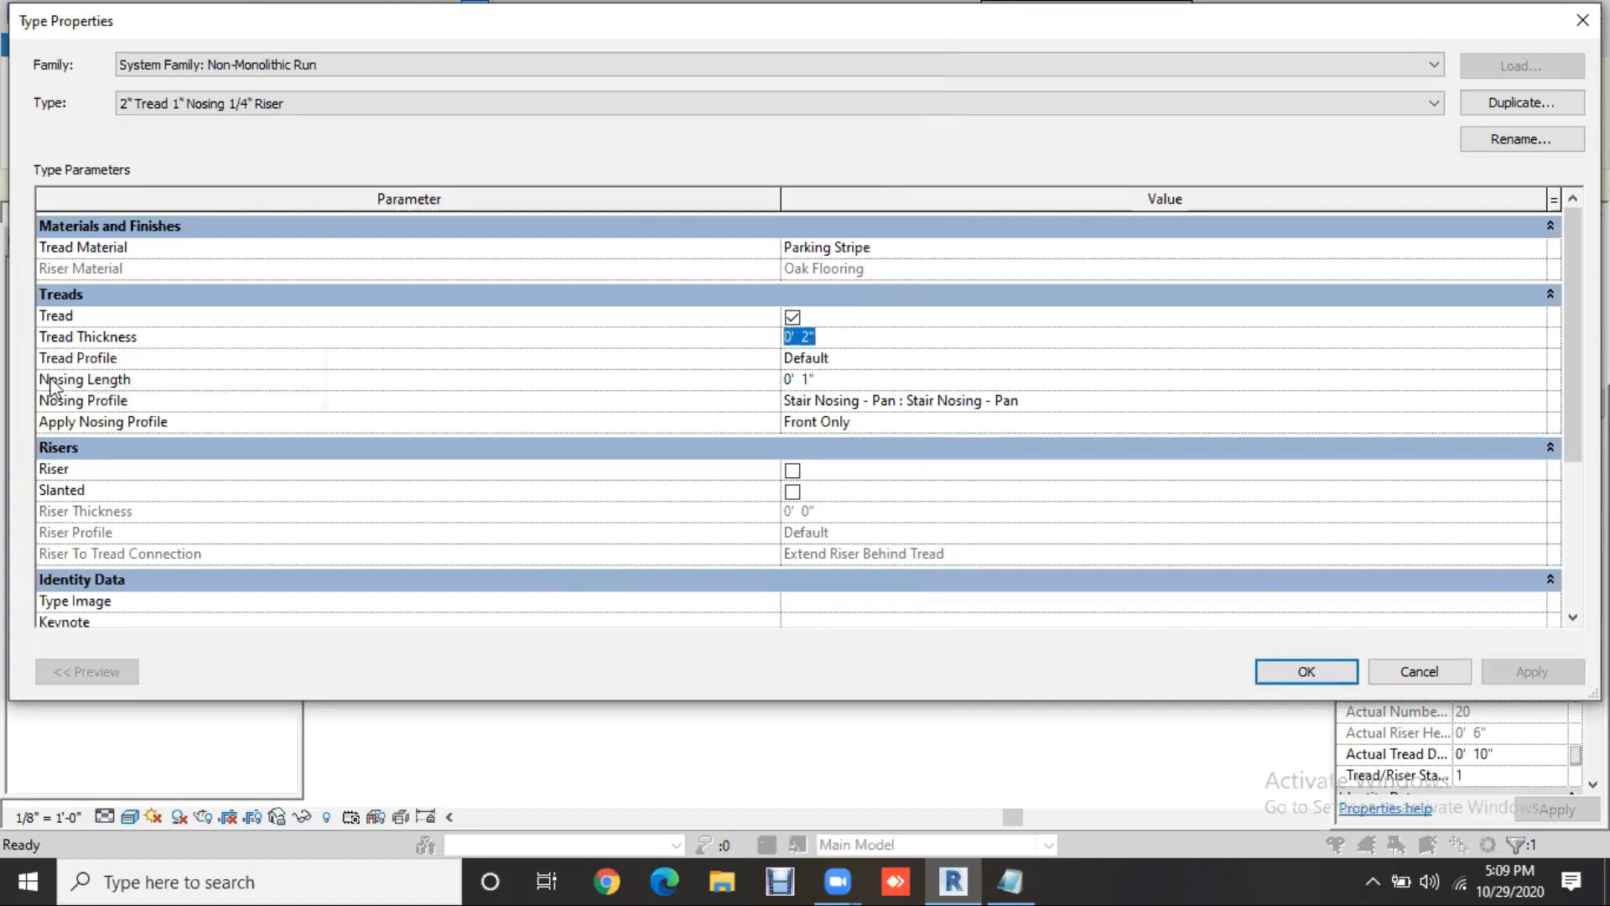
{"action": "mouse_move", "coordinate": [48, 381]}
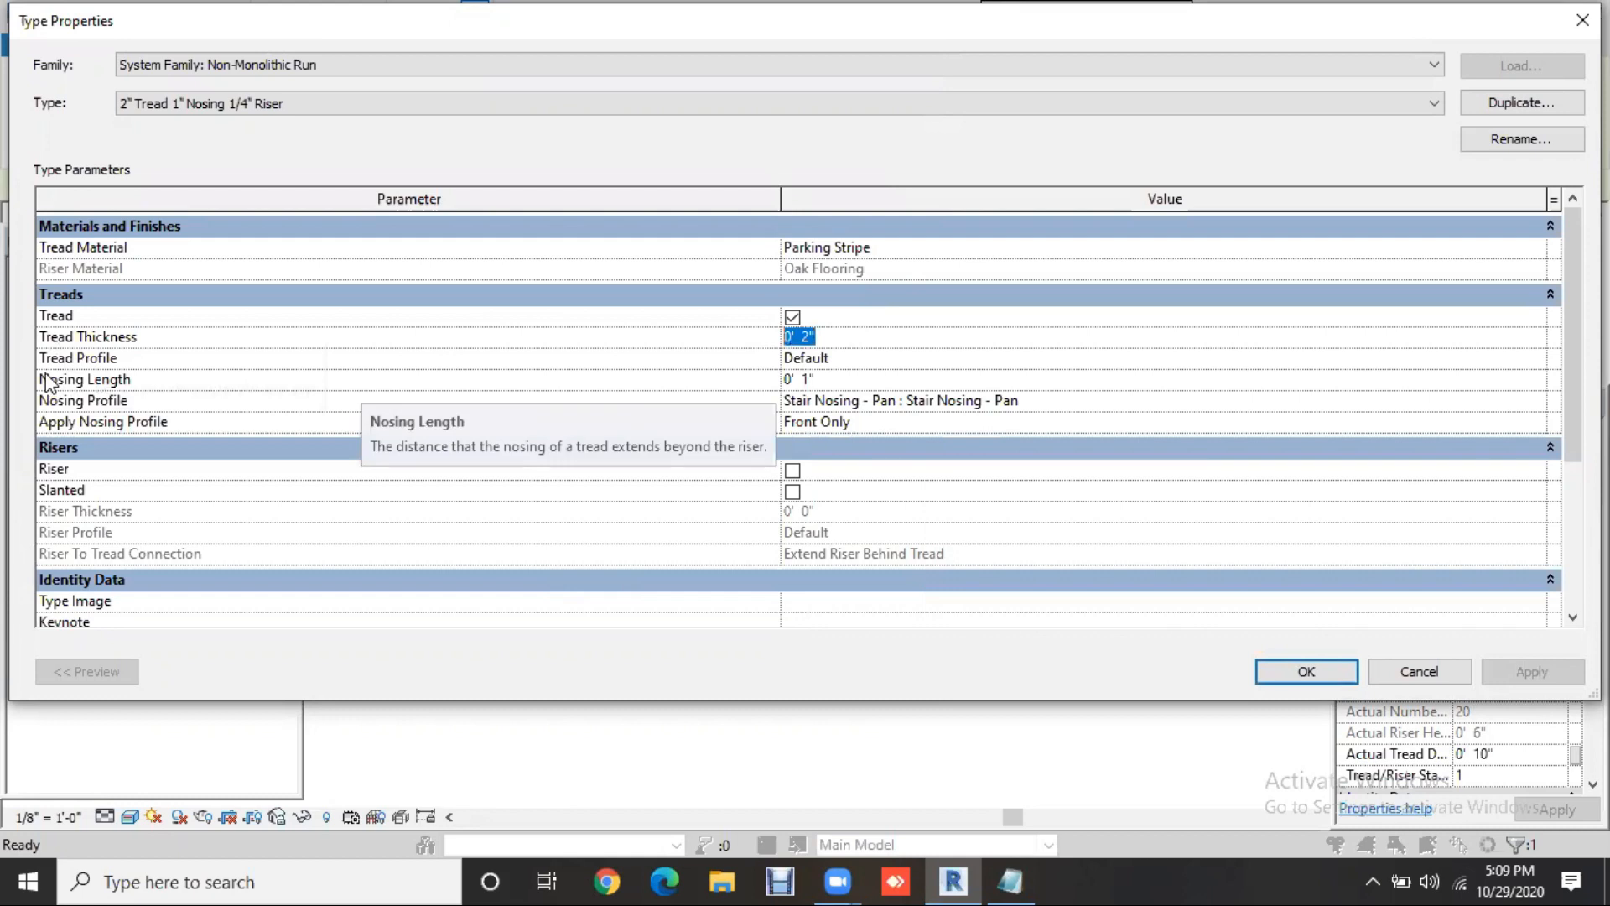
{"action": "left_click", "coordinate": [875, 379]}
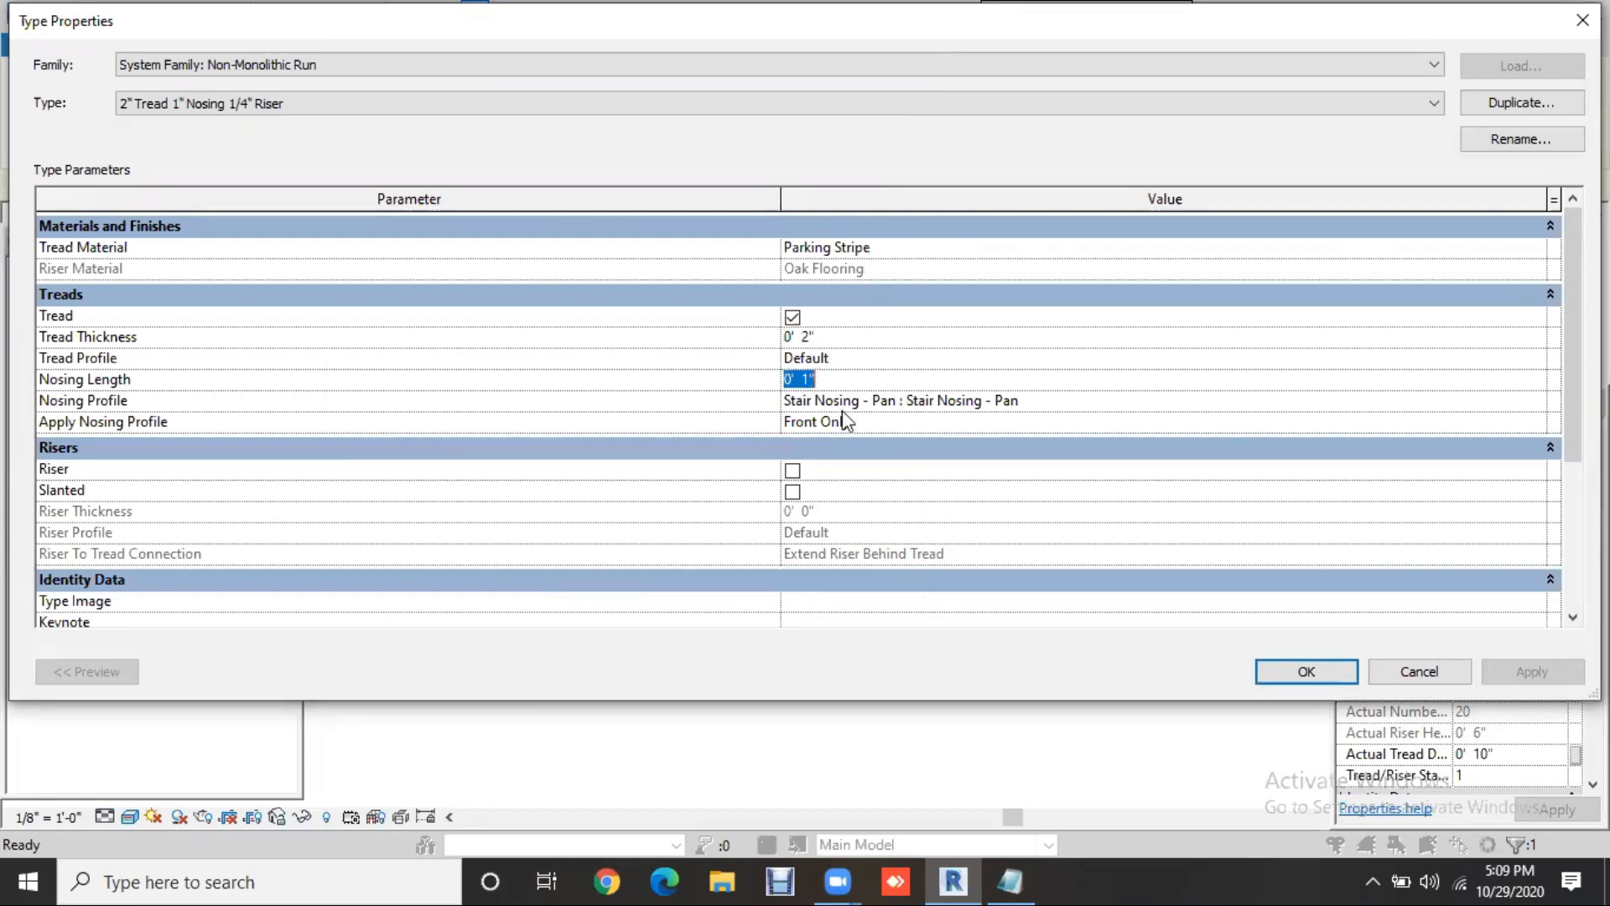
{"action": "left_click", "coordinate": [1288, 671]}
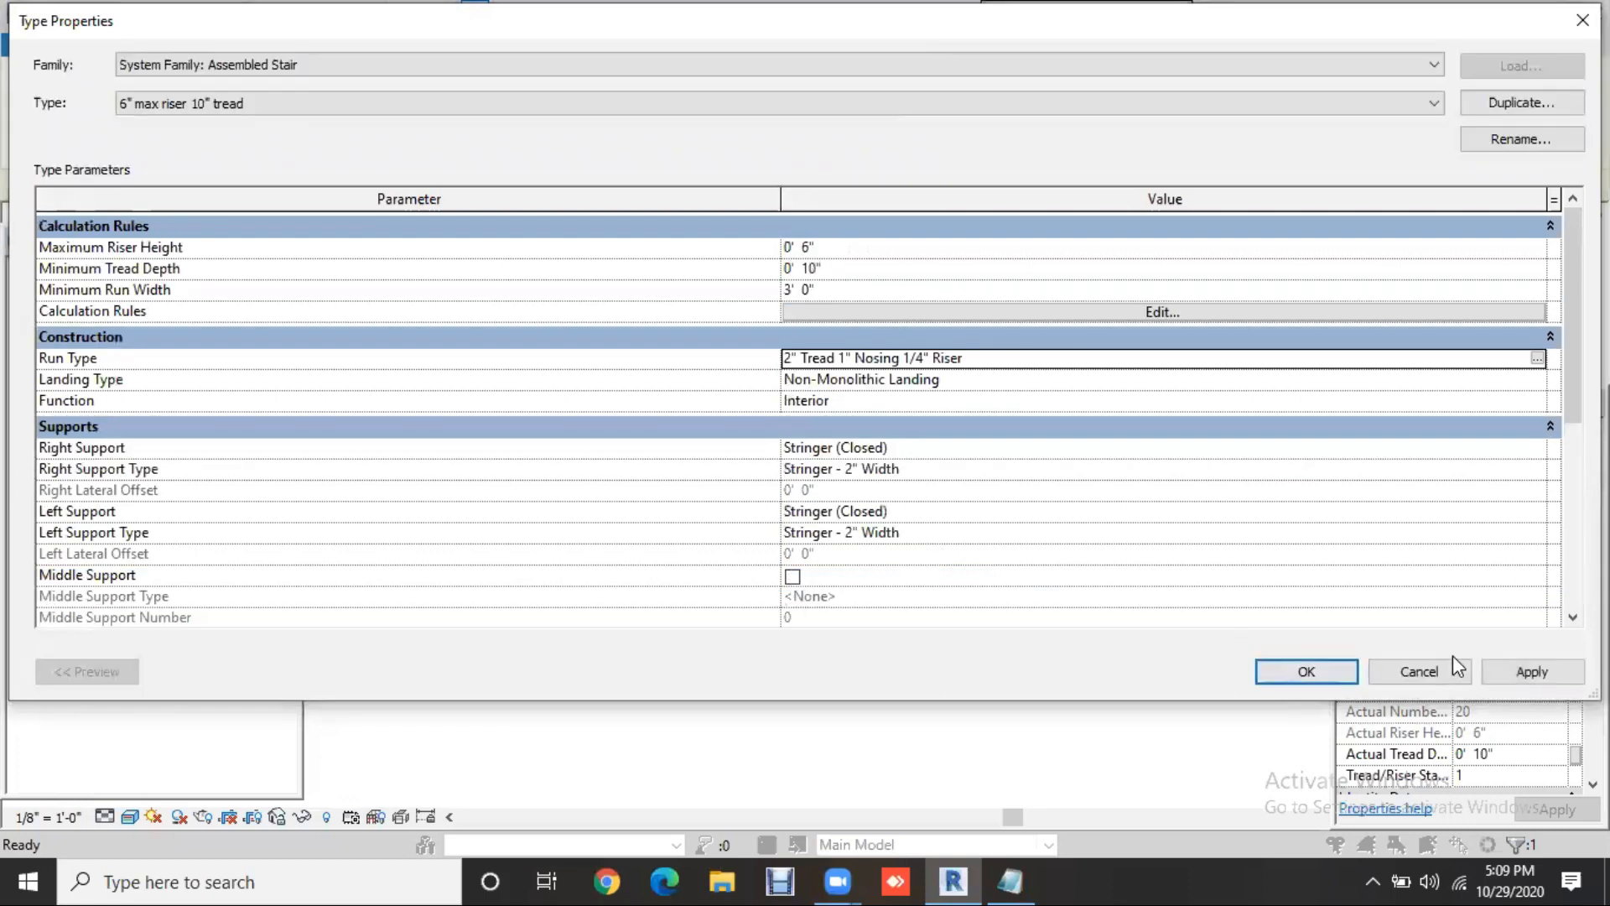
{"action": "left_click", "coordinate": [1533, 673]}
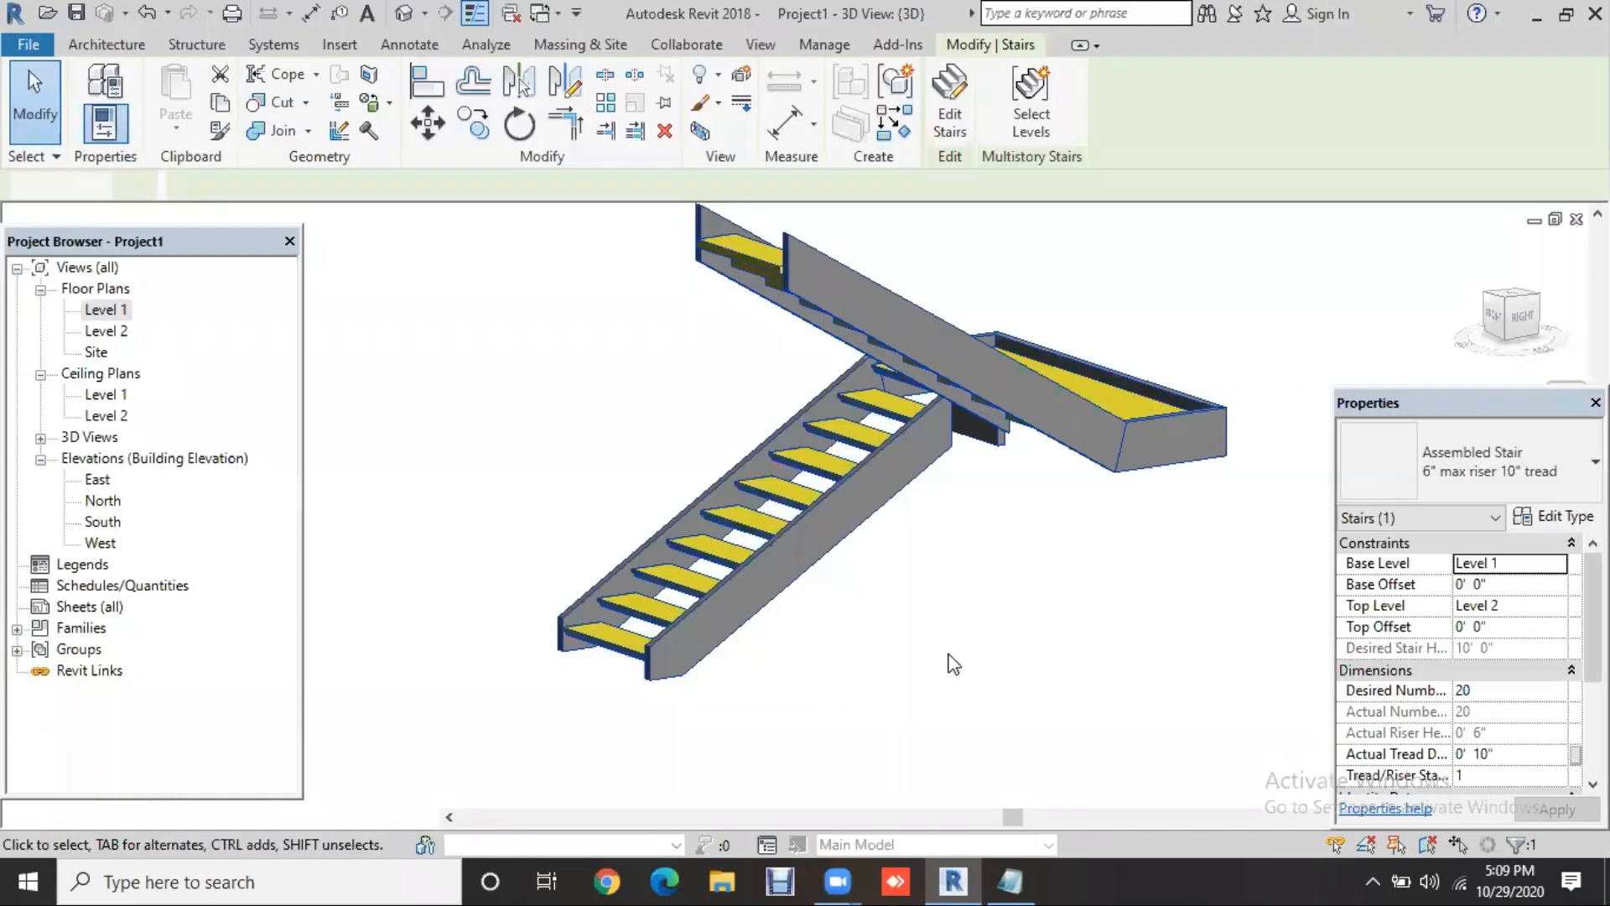
Examine the treads, their nosing profile and the closed stringers at the foot of the lower run in 3D
{"action": "left_click", "coordinate": [949, 660]}
{"action": "middle_click_drag", "start_coordinate": [952, 663], "coordinate": [1216, 657], "text": "shift"}
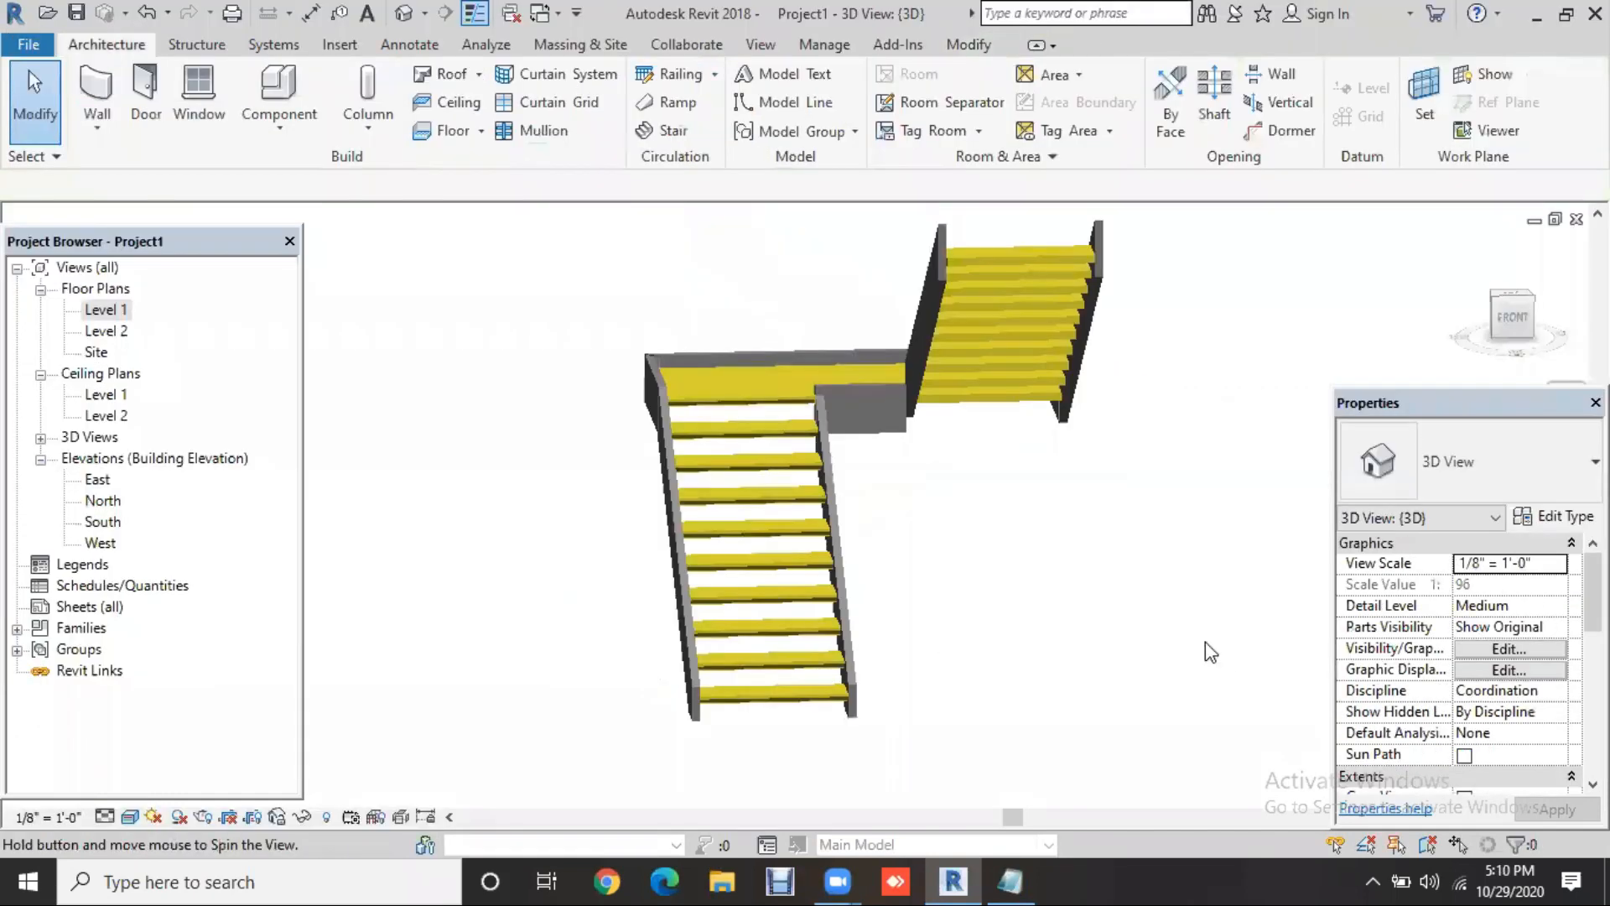
{"action": "scroll", "coordinate": [971, 747], "scroll_direction": "up", "scroll_amount": 3}
{"action": "scroll", "coordinate": [929, 586], "scroll_direction": "up", "scroll_amount": 3}
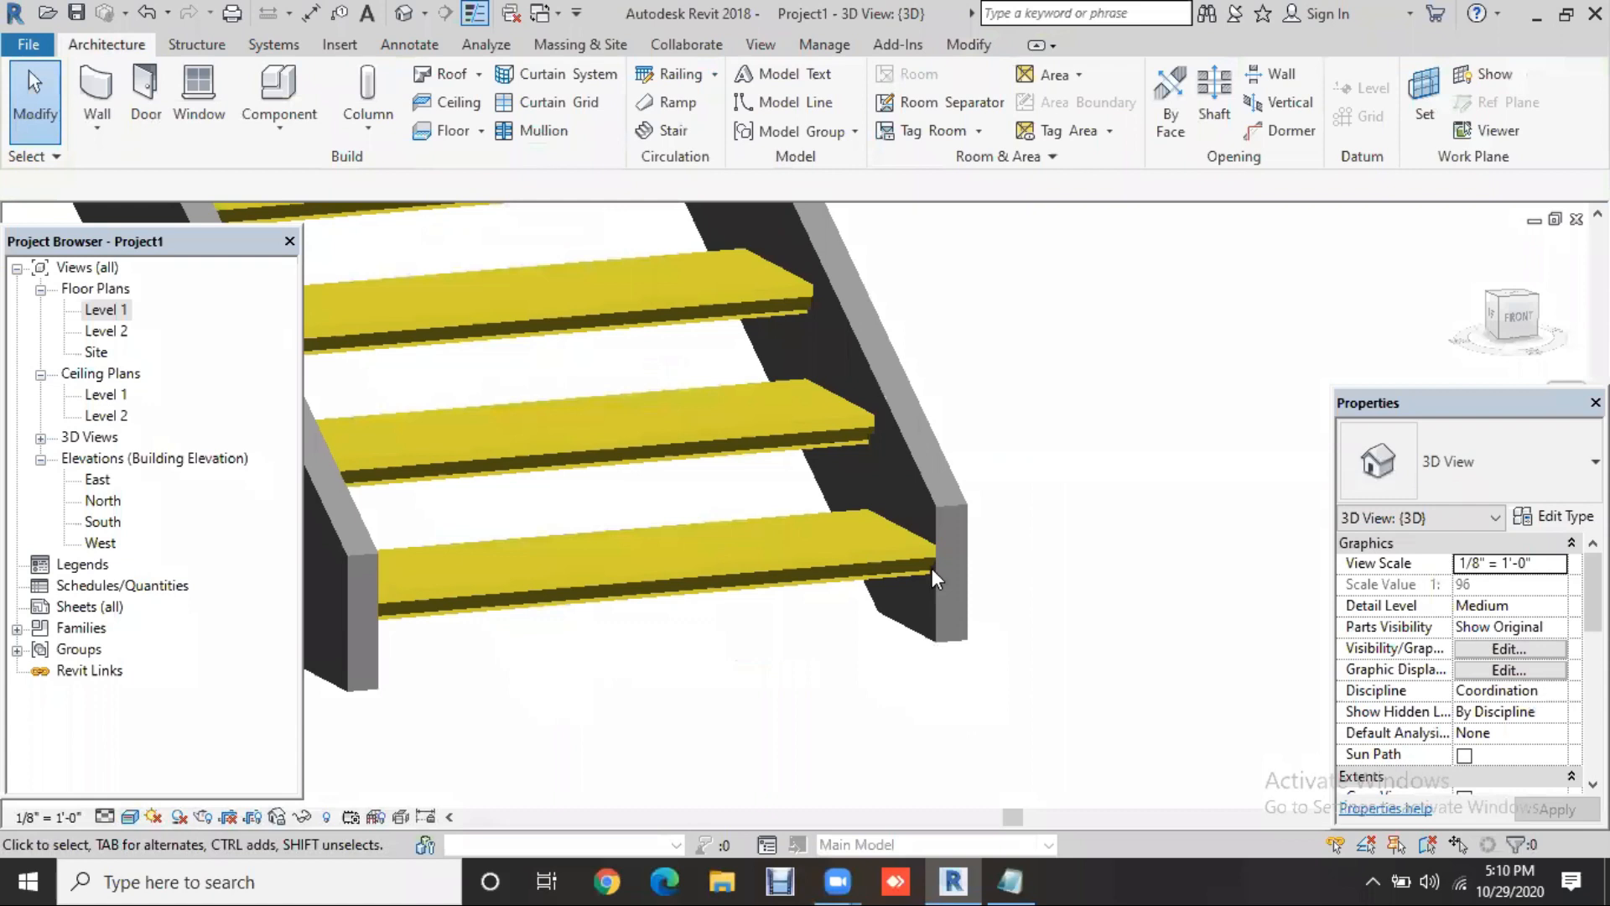
{"action": "scroll", "coordinate": [923, 496], "scroll_direction": "up", "scroll_amount": 2}
{"action": "scroll", "coordinate": [917, 501], "scroll_direction": "up", "scroll_amount": 2}
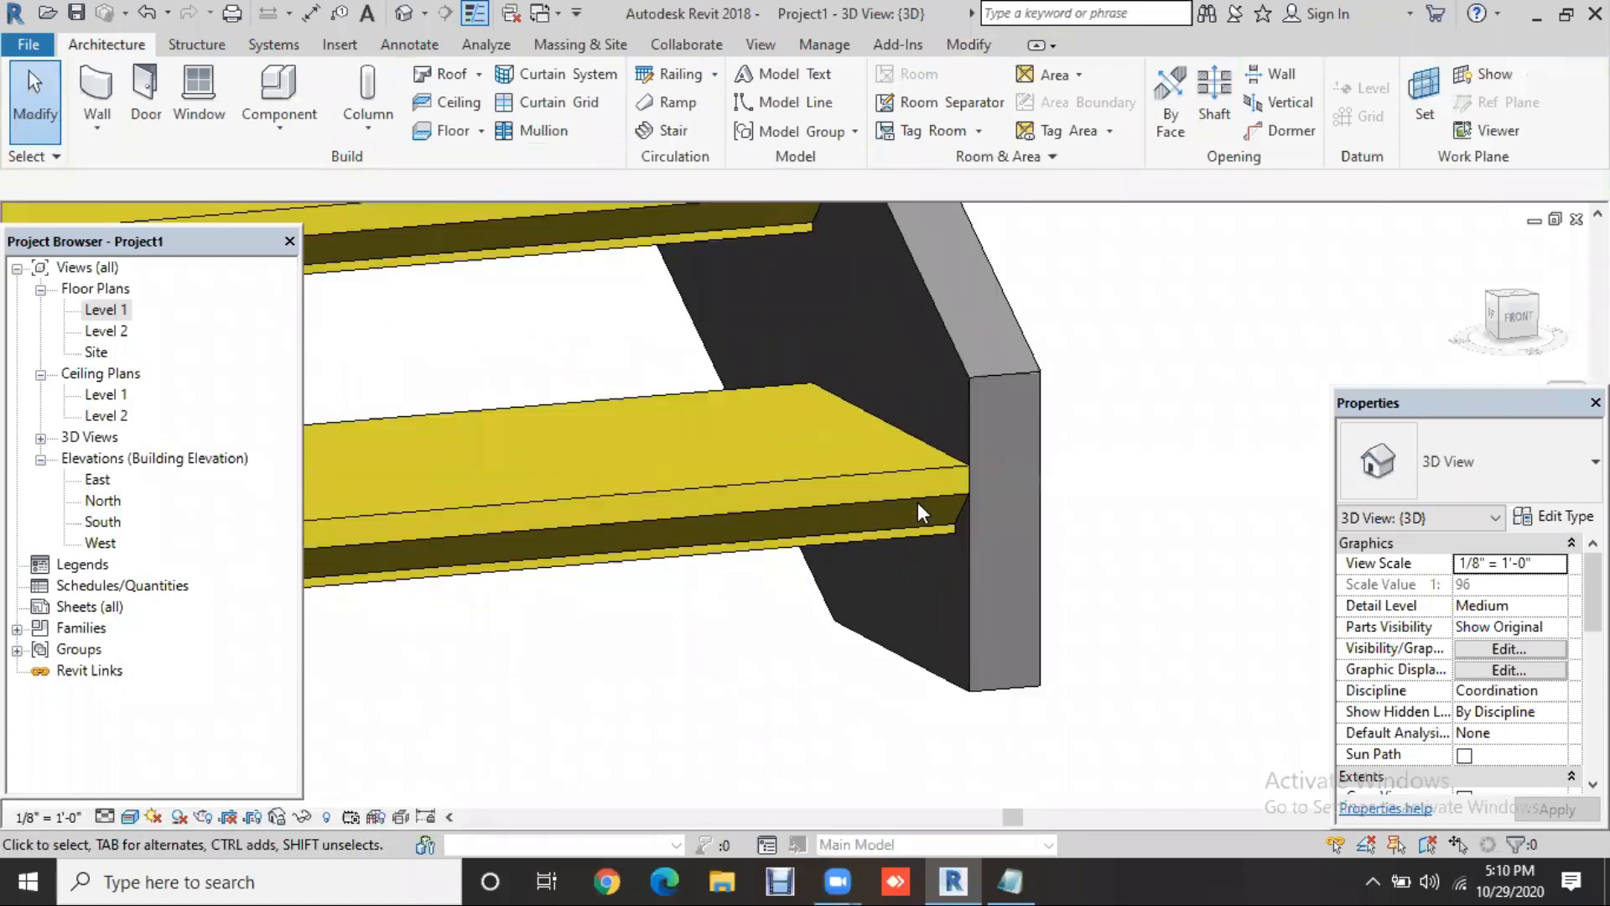
{"action": "scroll", "coordinate": [917, 502], "scroll_direction": "down", "scroll_amount": 2}
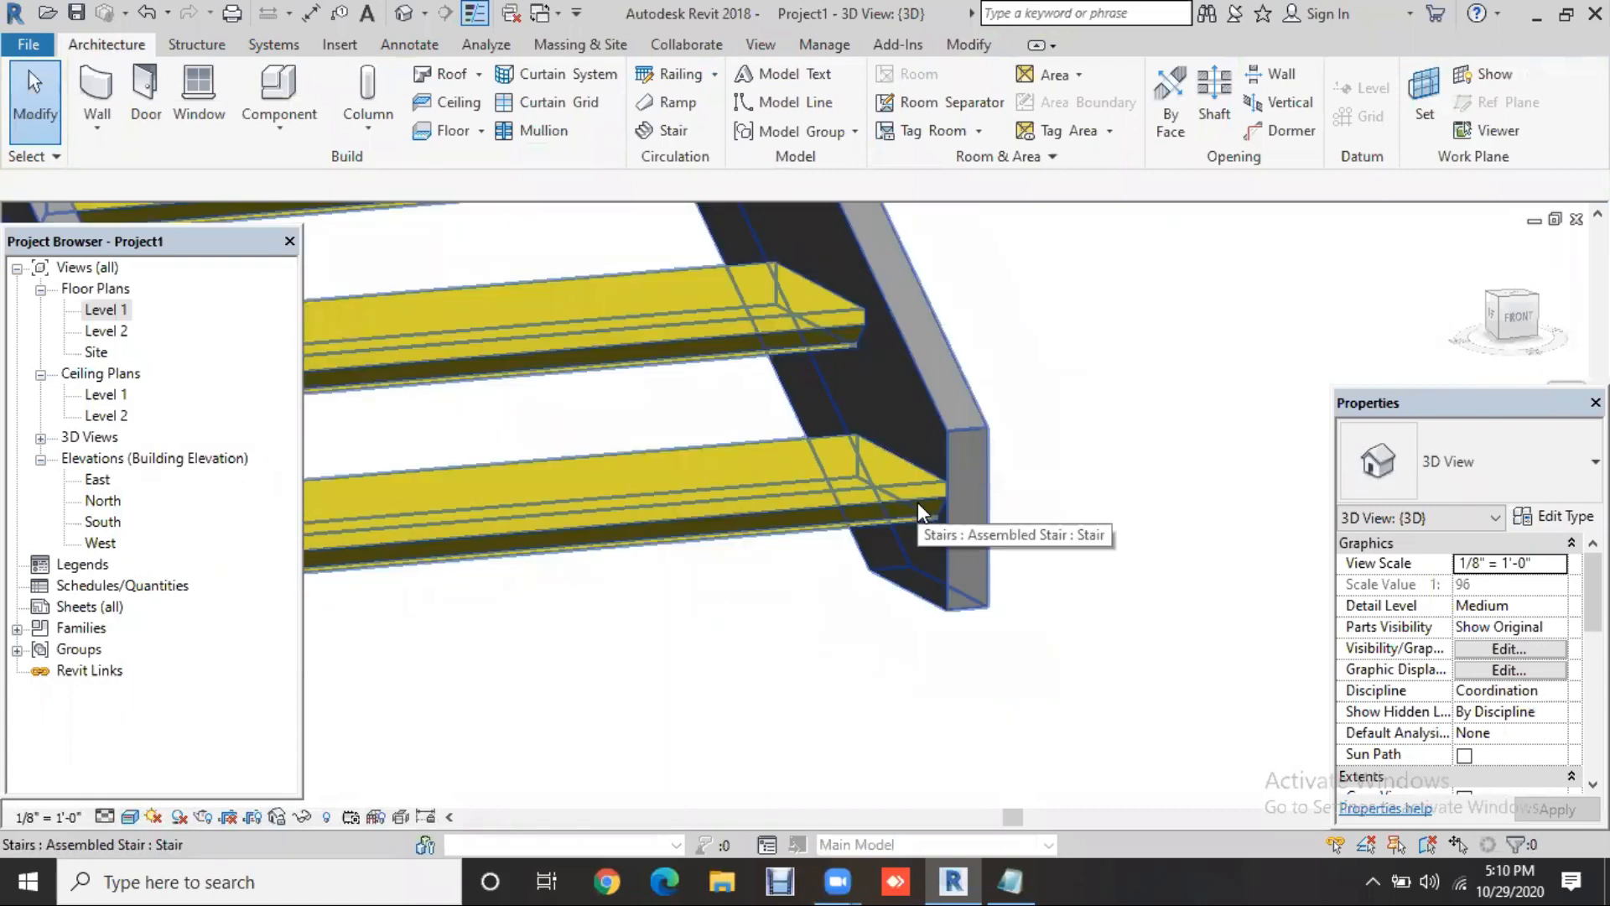
{"action": "scroll", "coordinate": [941, 585], "scroll_direction": "down", "scroll_amount": 1}
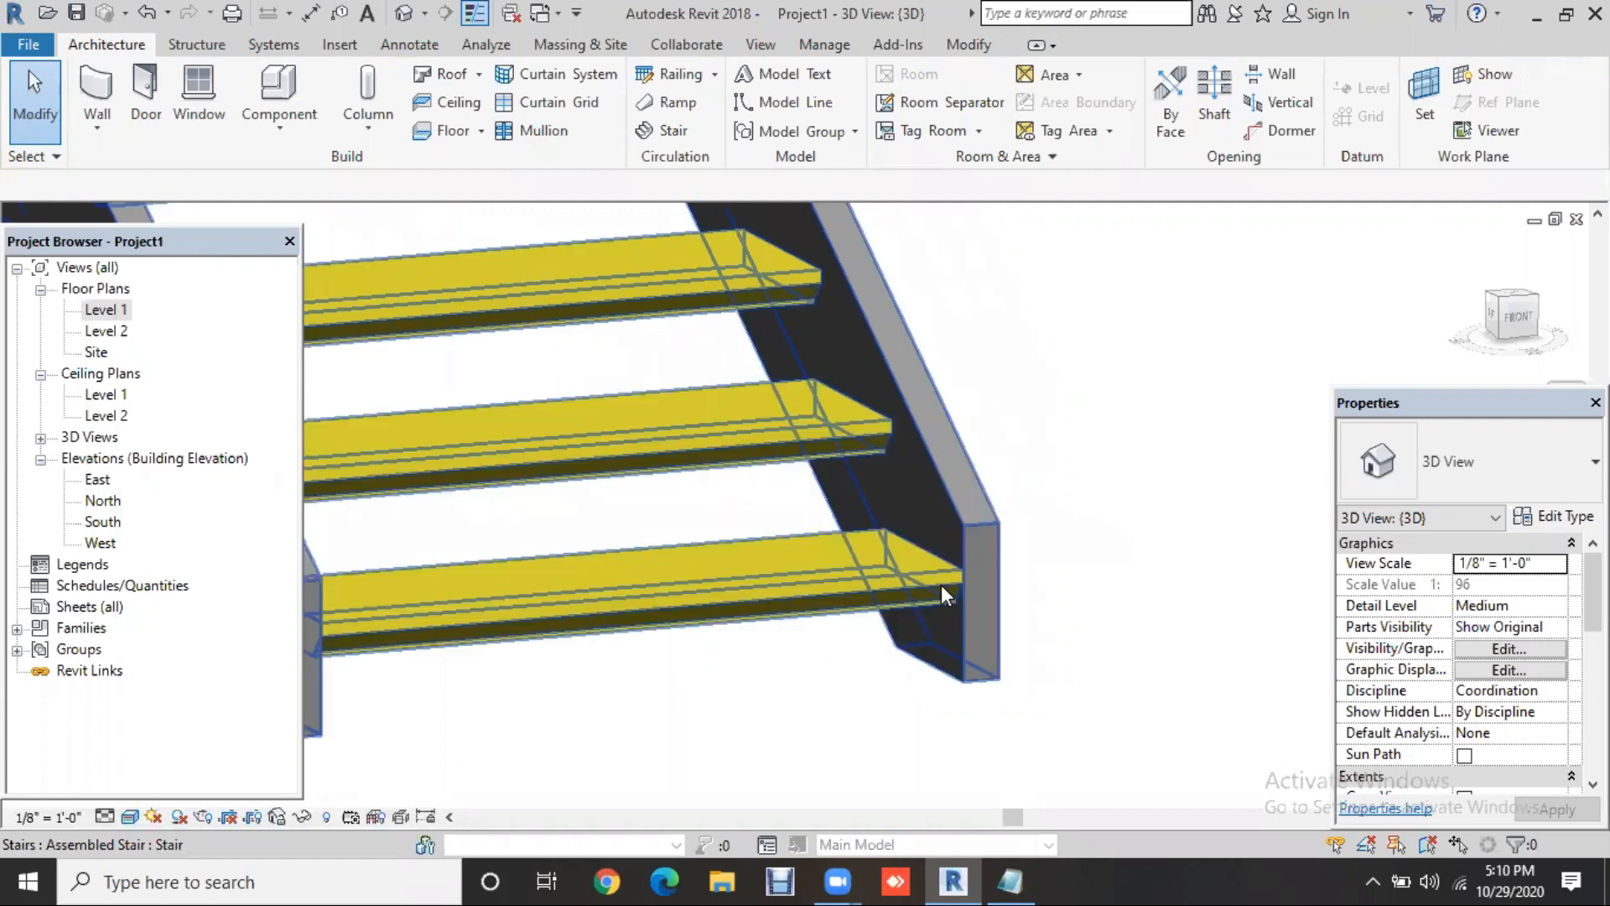
{"action": "scroll", "coordinate": [941, 582], "scroll_direction": "down", "scroll_amount": 3}
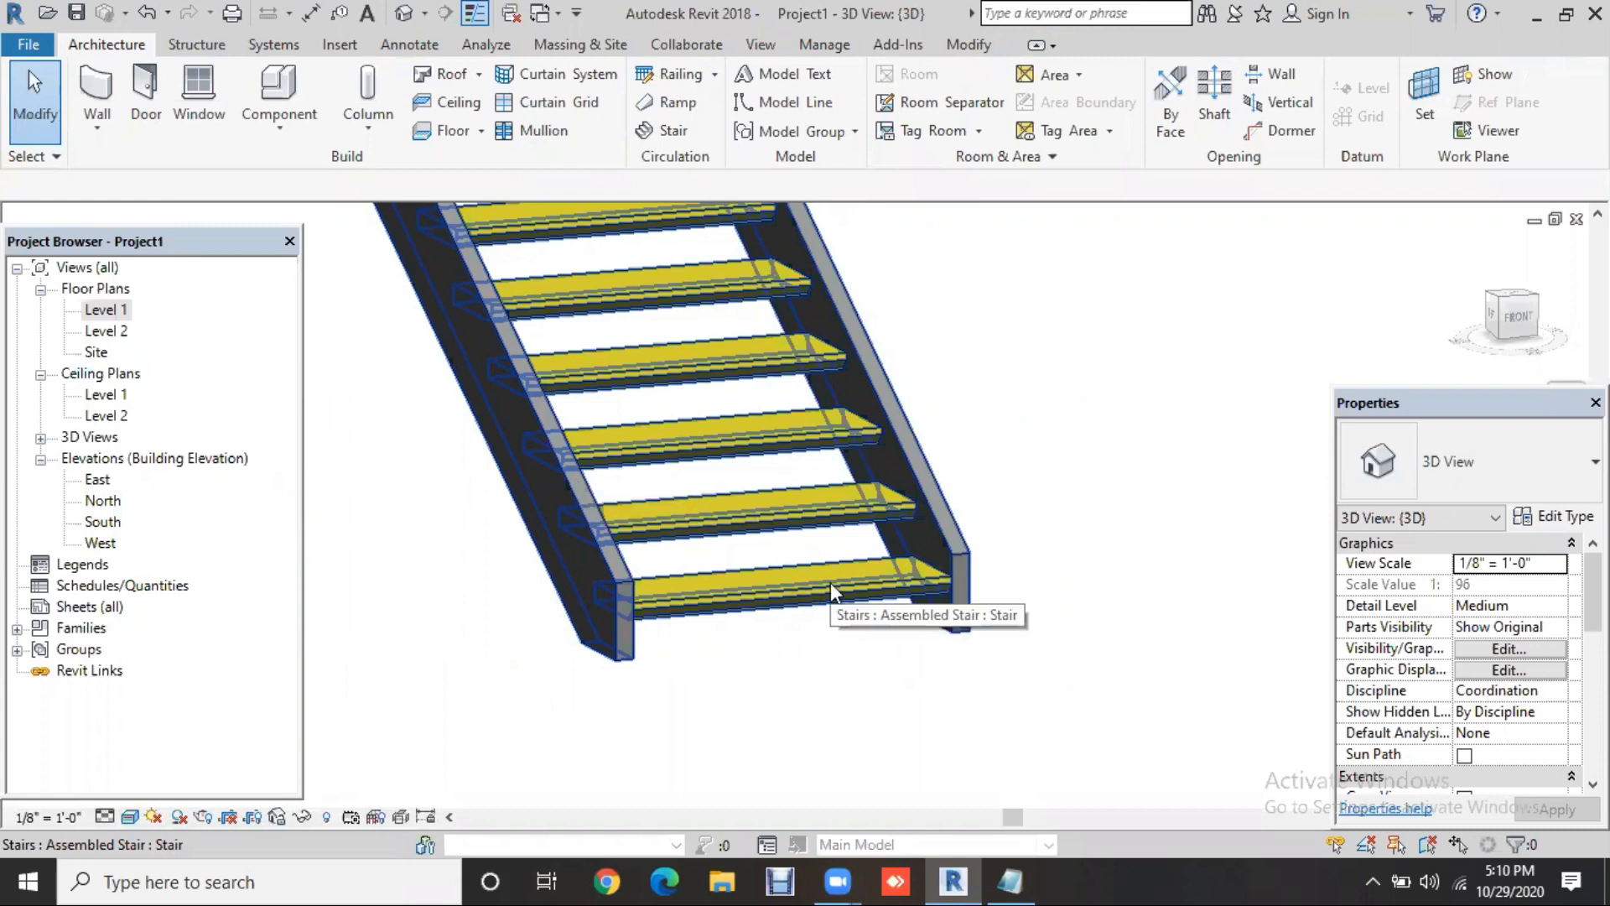
Set both the right and left supports of the U-shaped stair's type to Carriage (Open)
{"action": "left_click", "coordinate": [965, 540]}
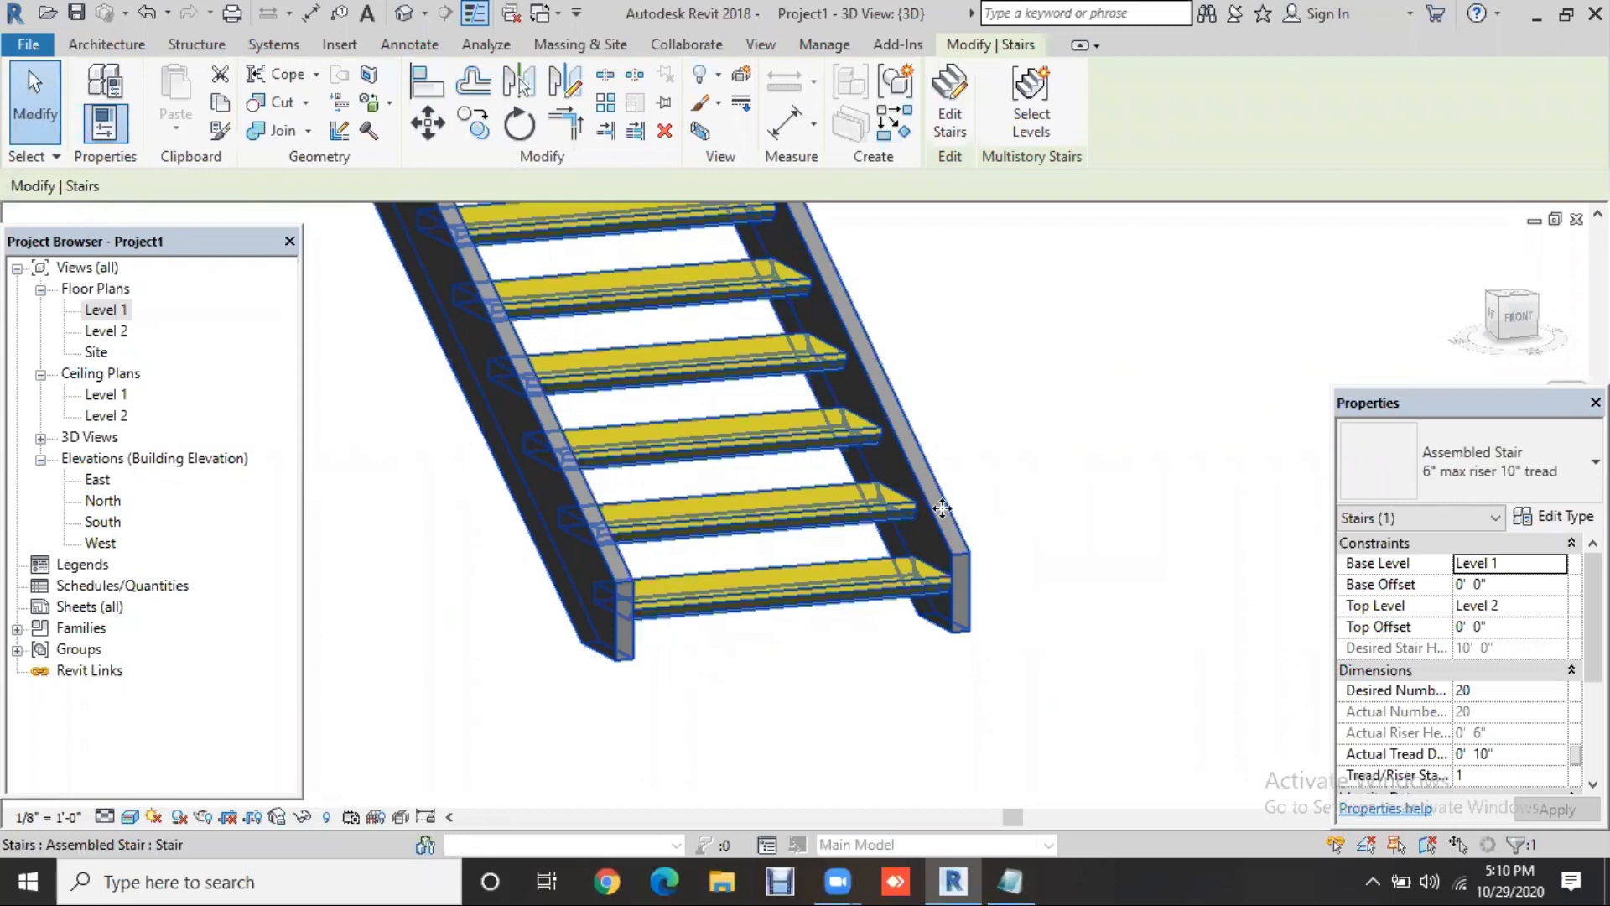
{"action": "left_click", "coordinate": [1555, 507]}
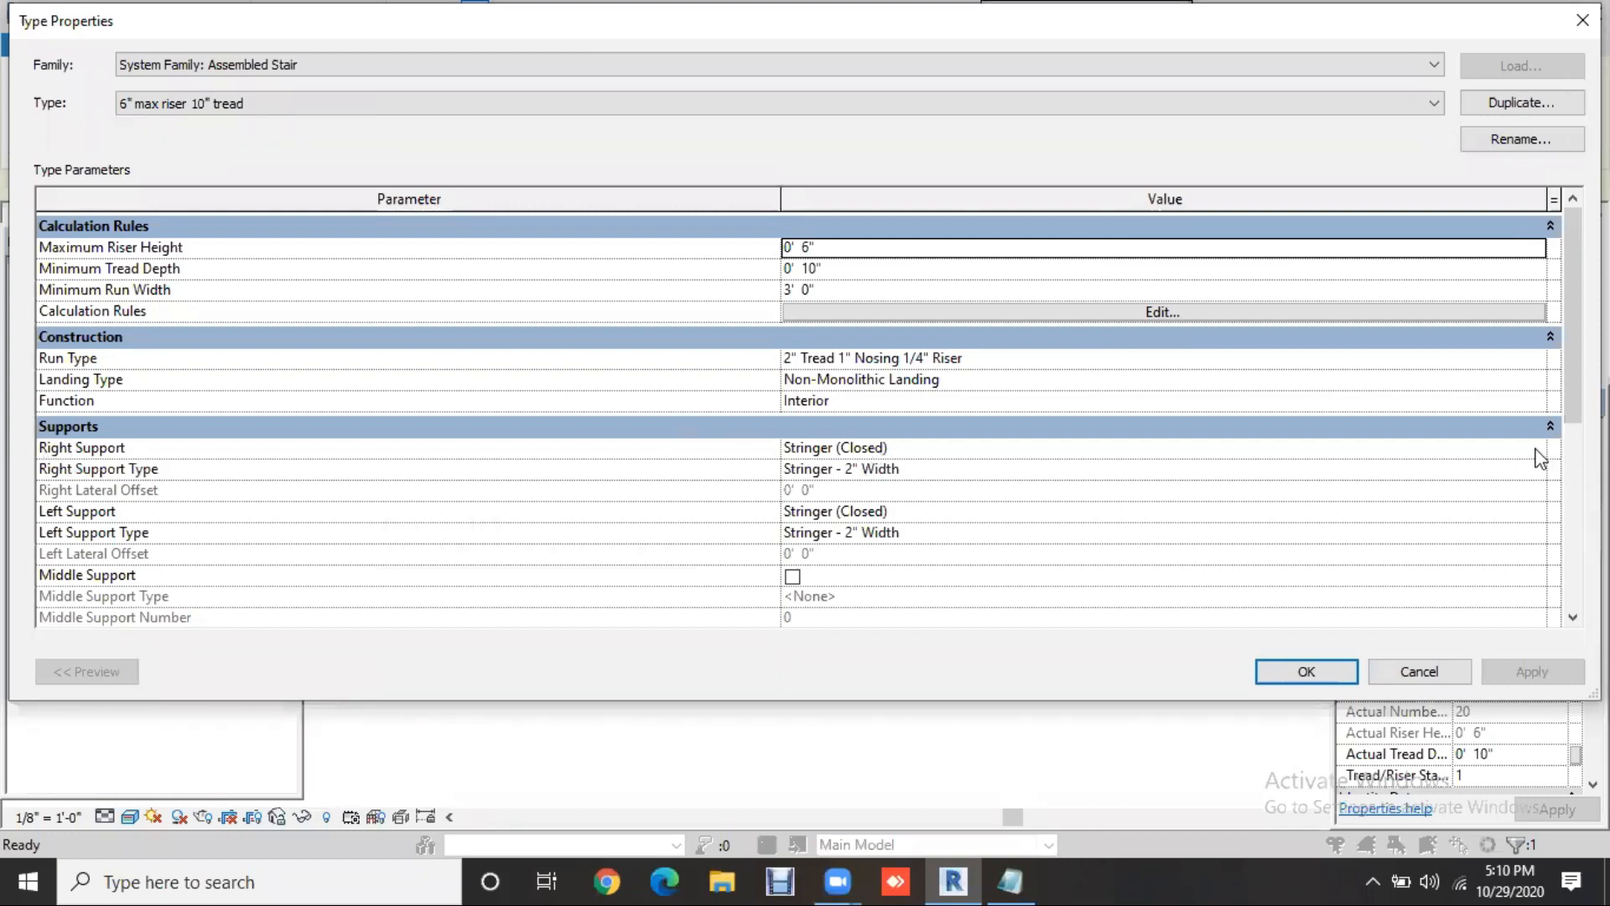
{"action": "left_click", "coordinate": [1169, 448]}
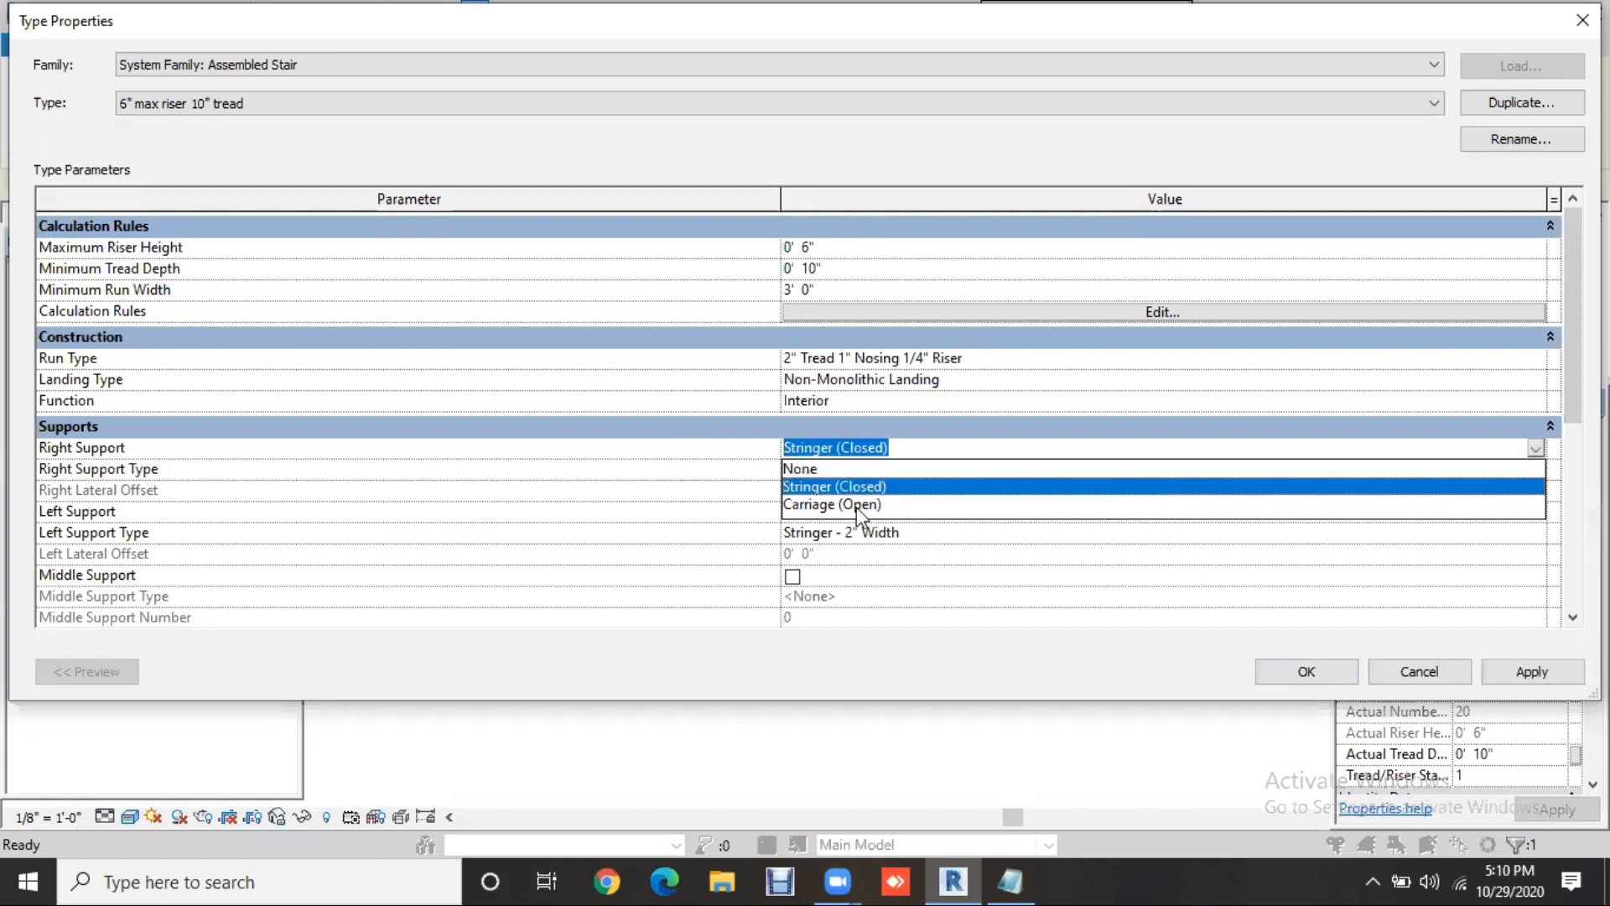
{"action": "key", "text": "Down"}
{"action": "key", "text": "Return"}
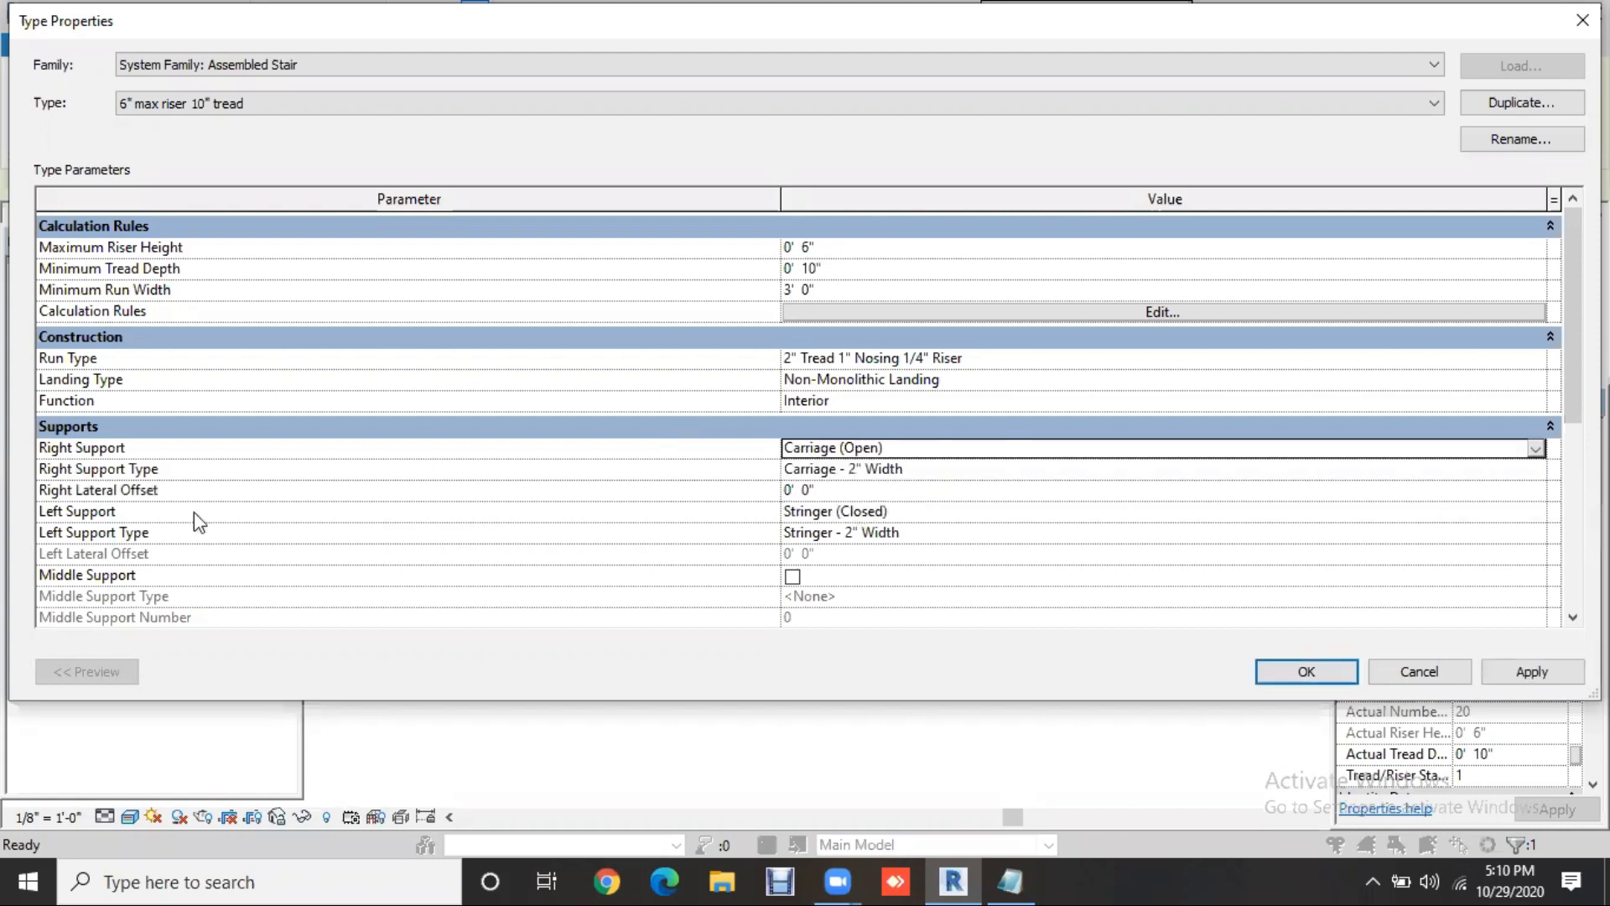
{"action": "left_click", "coordinate": [1531, 518]}
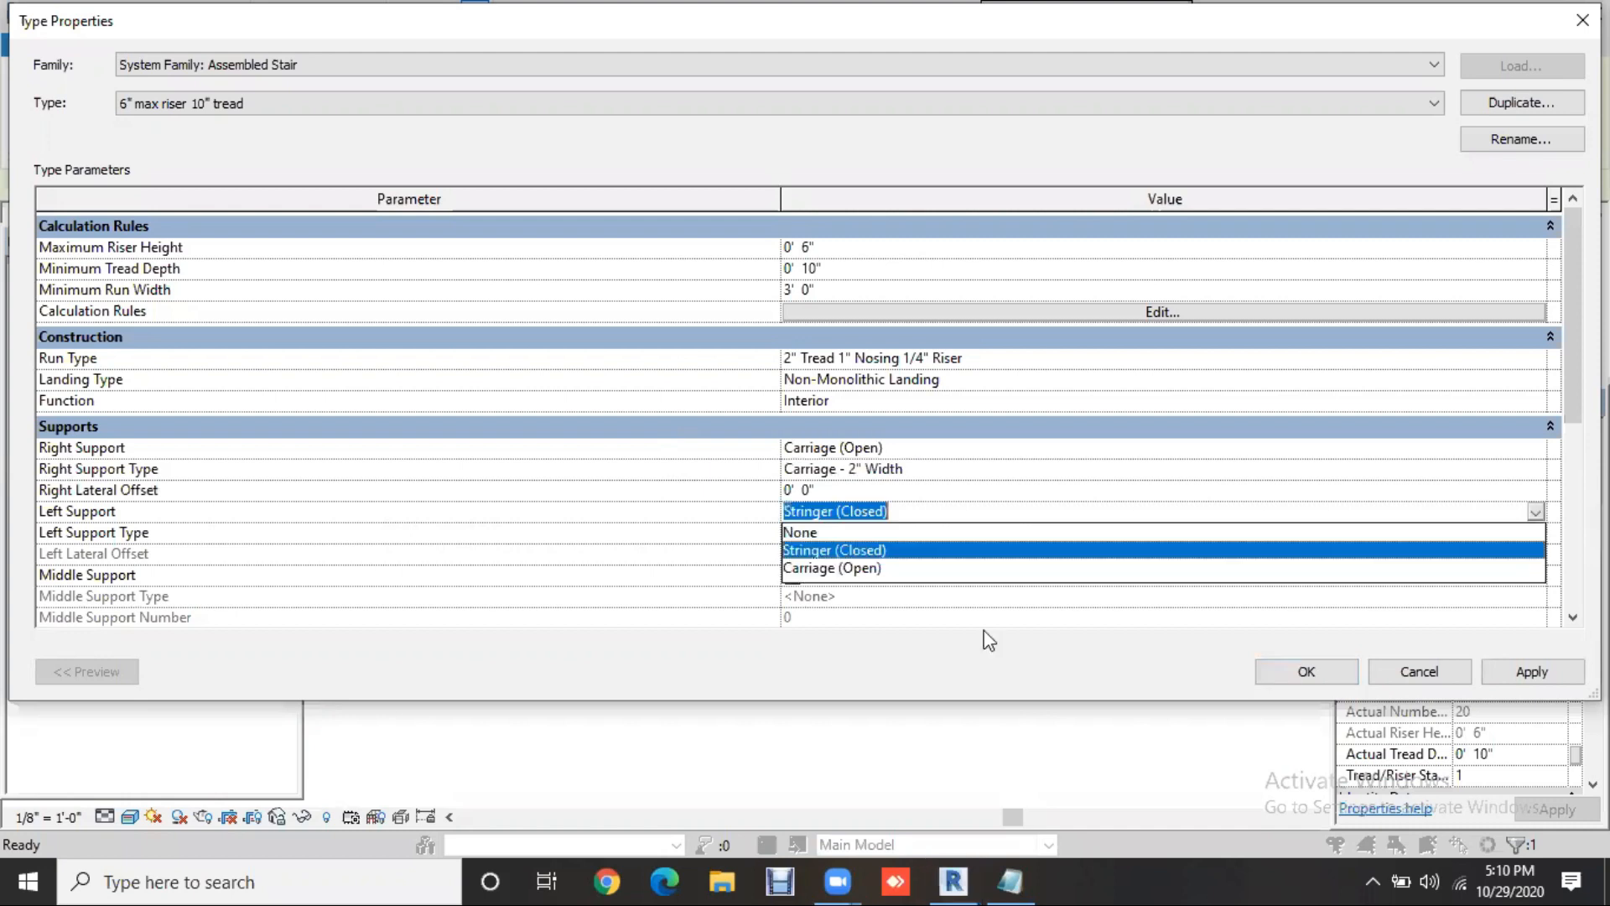
{"action": "key", "text": "Down"}
{"action": "key", "text": "Return"}
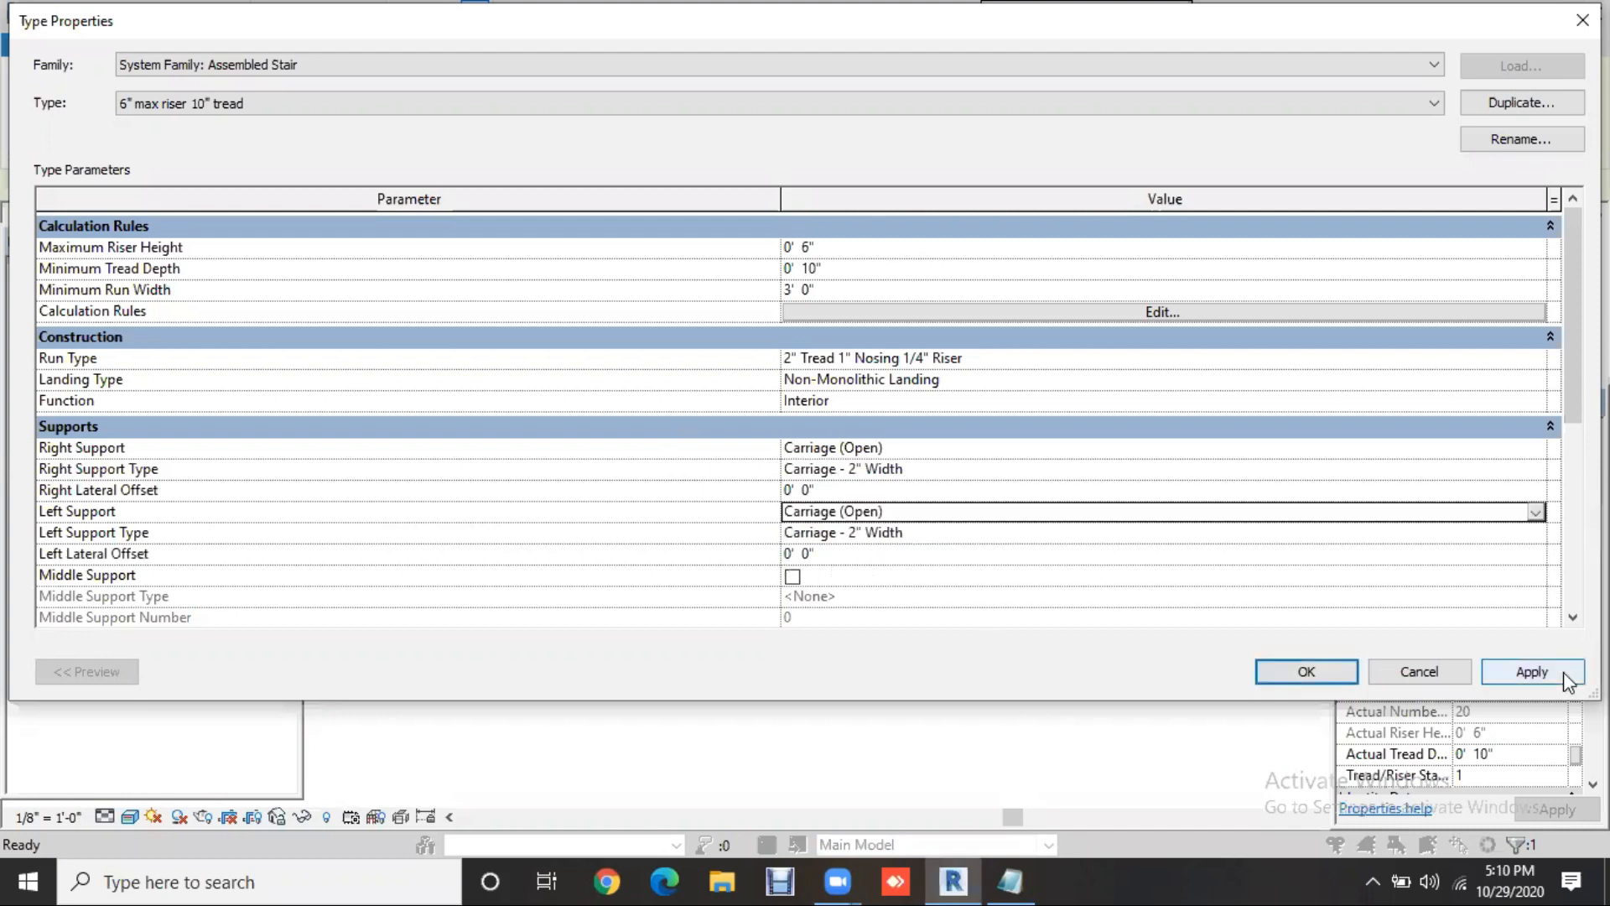
{"action": "left_click", "coordinate": [1308, 672]}
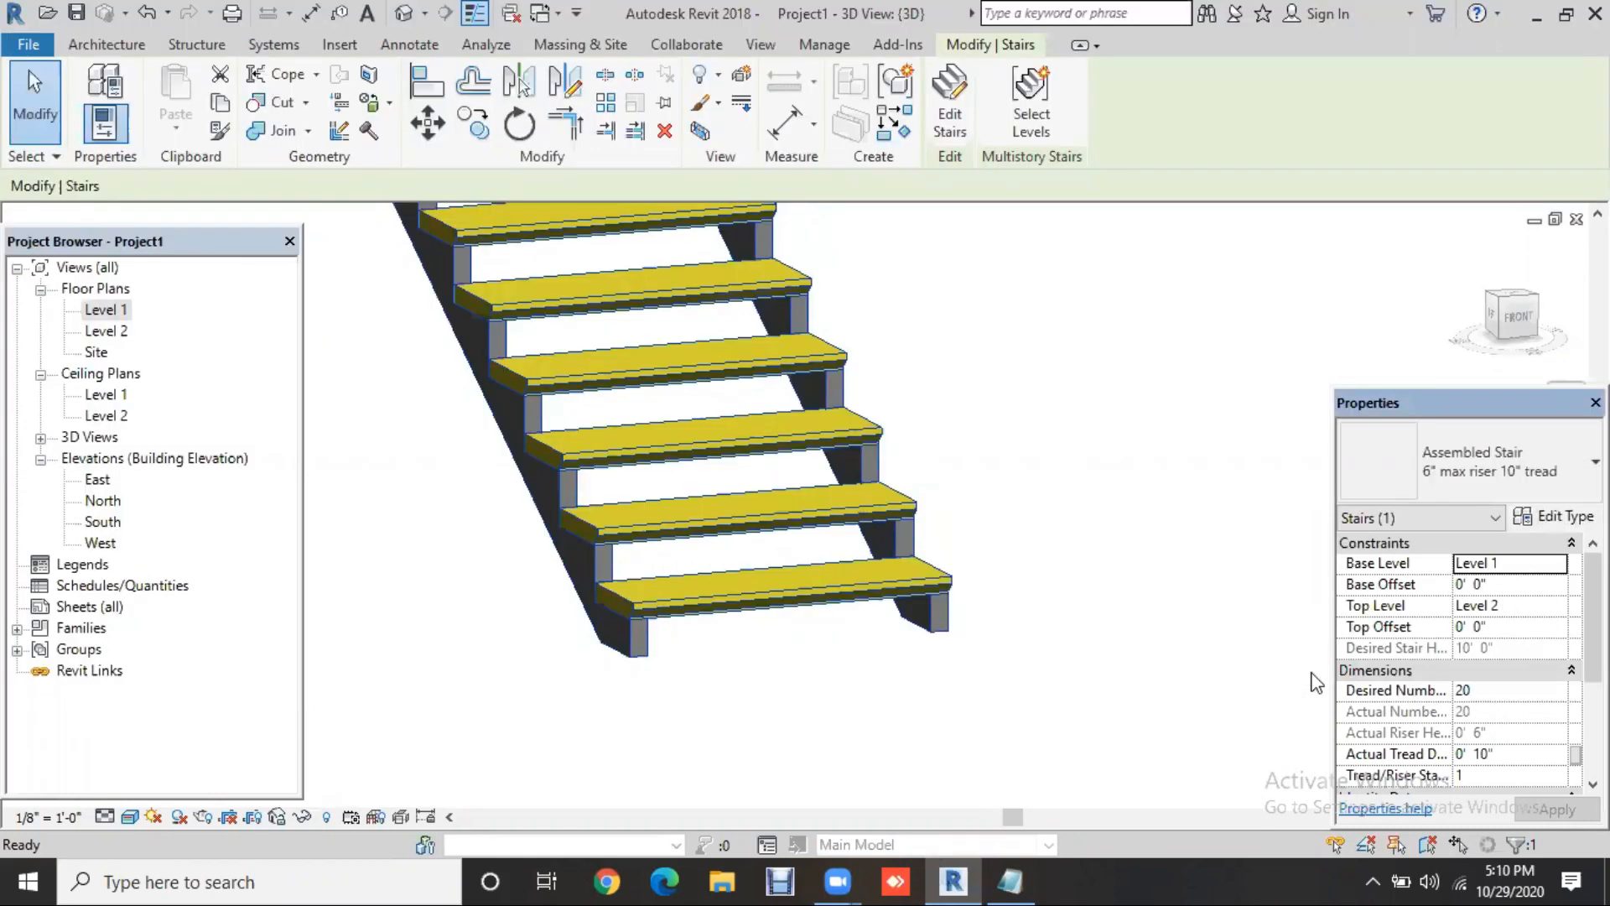
Examine the open carriage supports, treads and landing of the whole U-shaped stair in 3D
{"action": "left_click", "coordinate": [1124, 640]}
{"action": "scroll", "coordinate": [1124, 640], "scroll_direction": "down", "scroll_amount": 3}
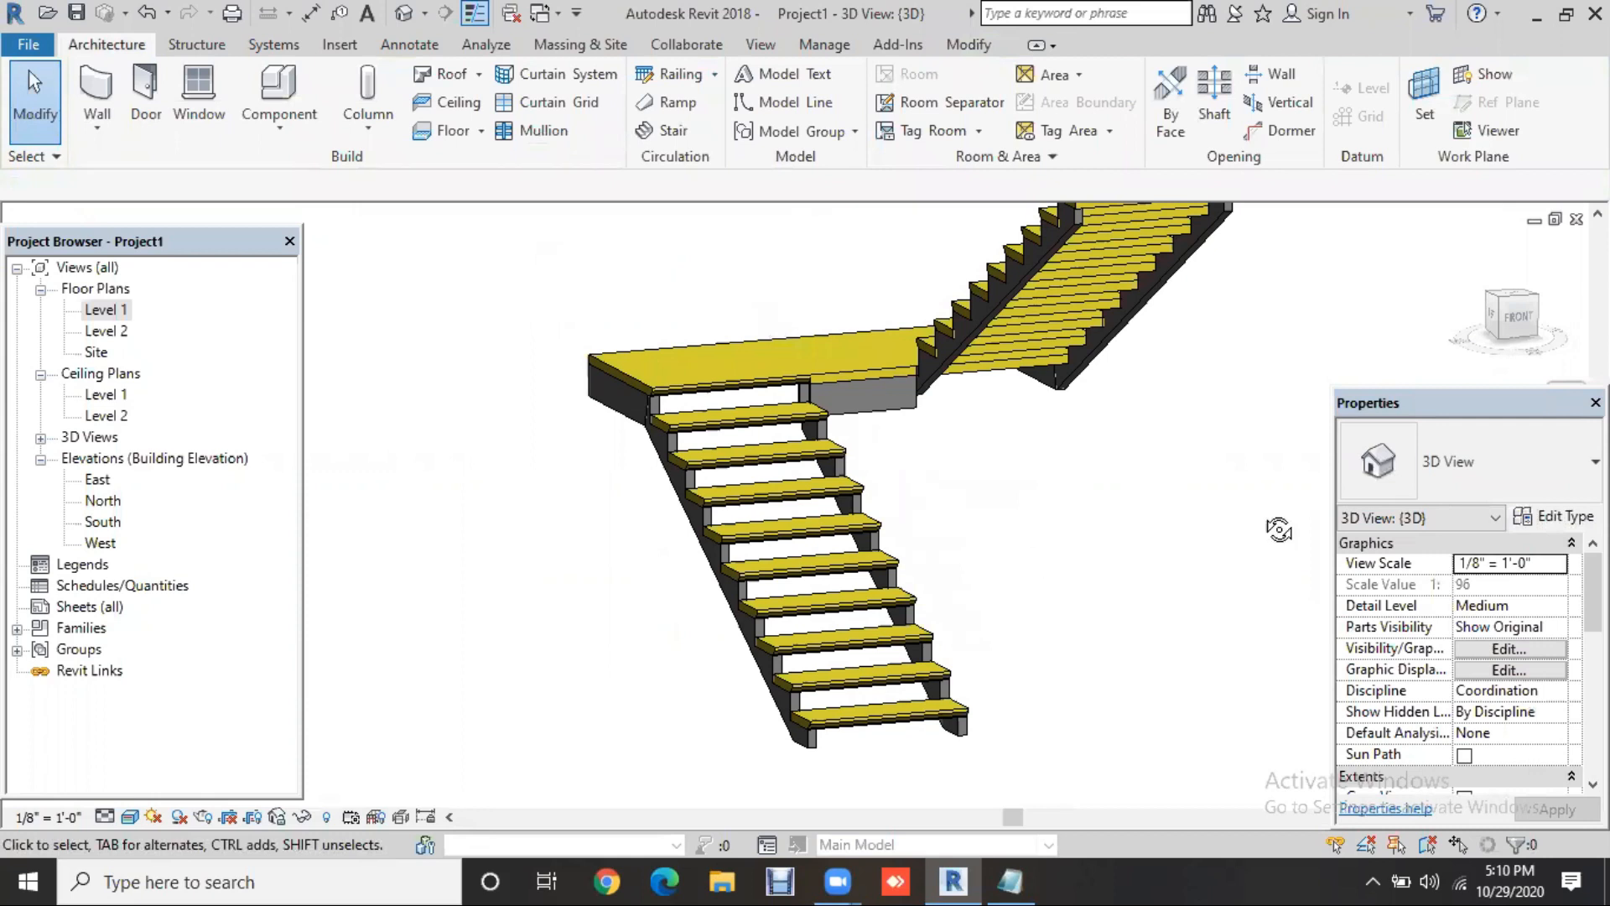
{"action": "middle_click_drag", "start_coordinate": [1266, 521], "coordinate": [889, 625], "text": "shift"}
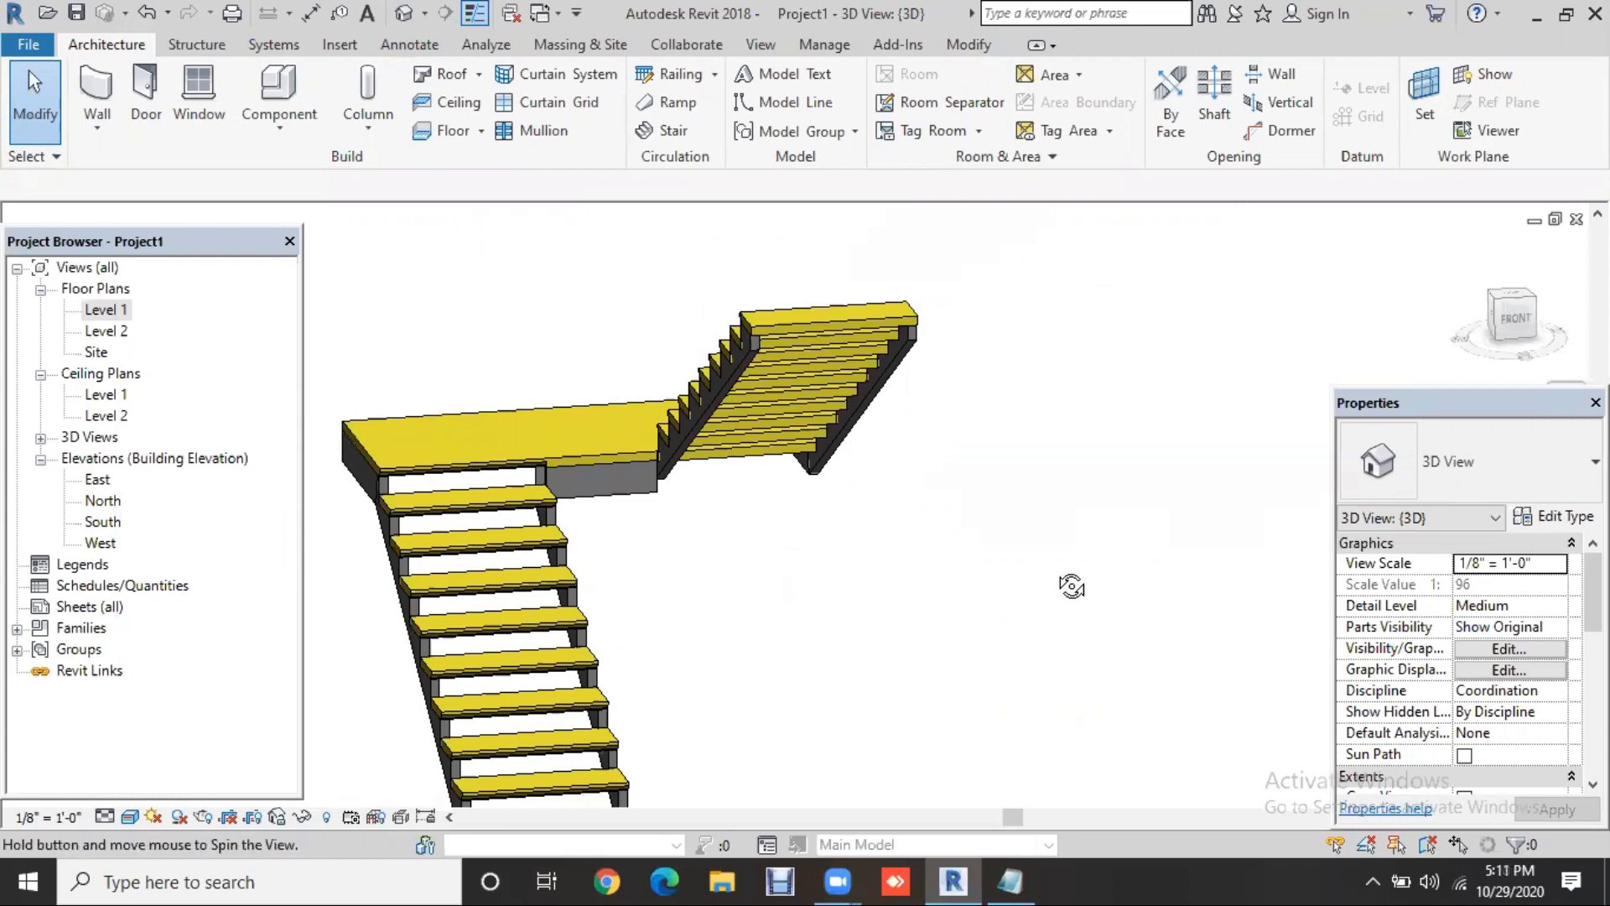
{"action": "middle_click_drag", "start_coordinate": [1191, 692], "coordinate": [608, 448], "text": "shift"}
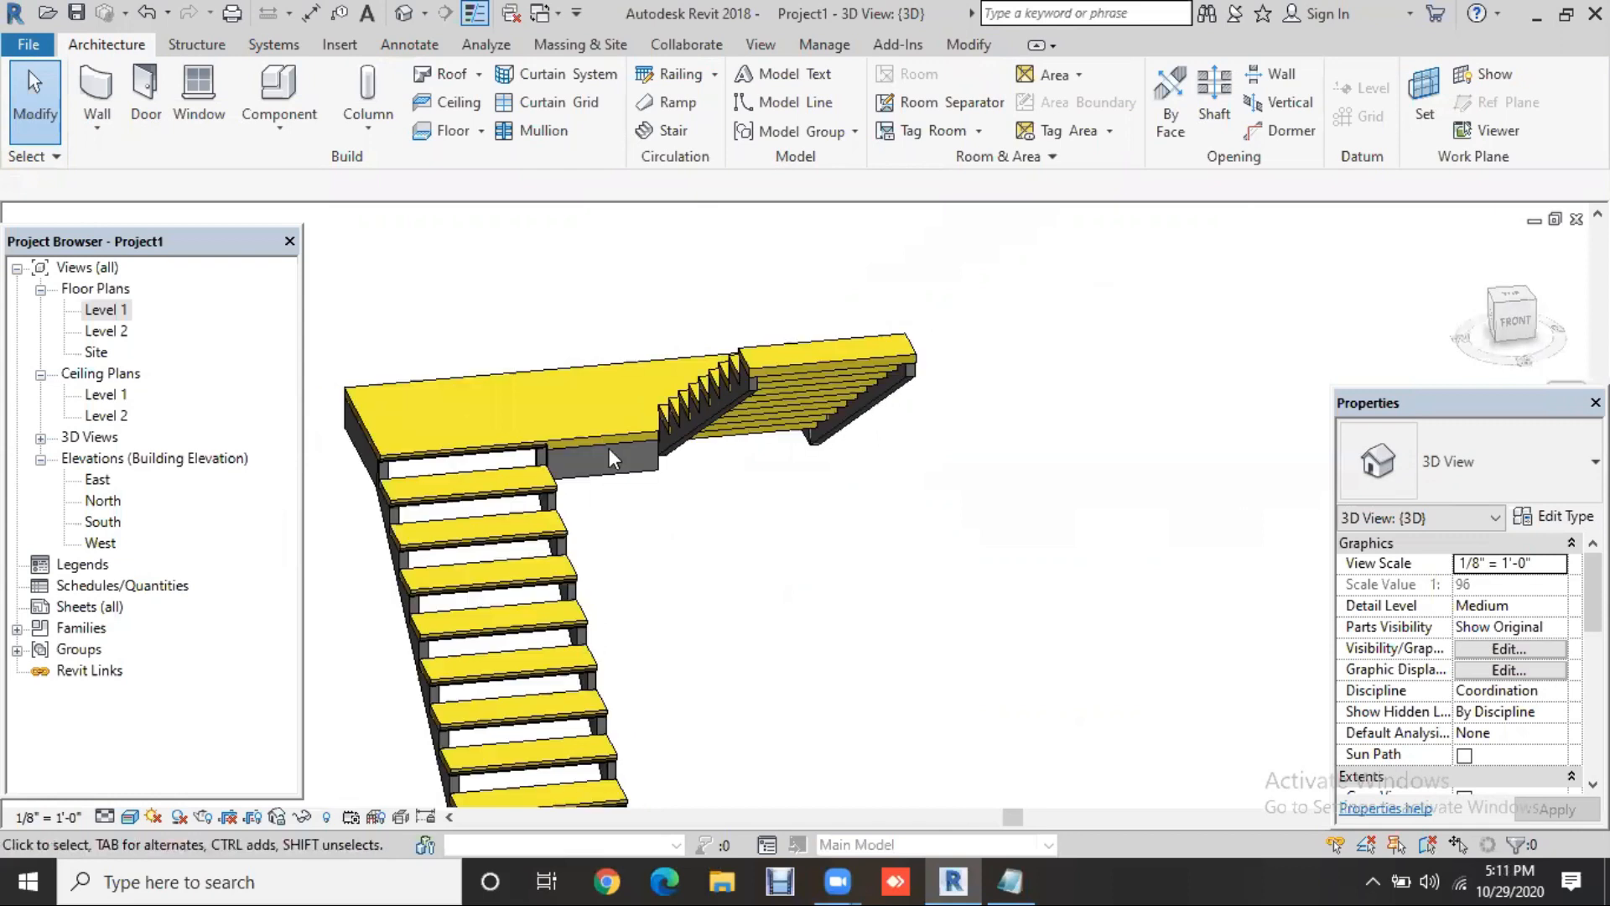
{"action": "middle_click_drag", "start_coordinate": [596, 782], "coordinate": [926, 700]}
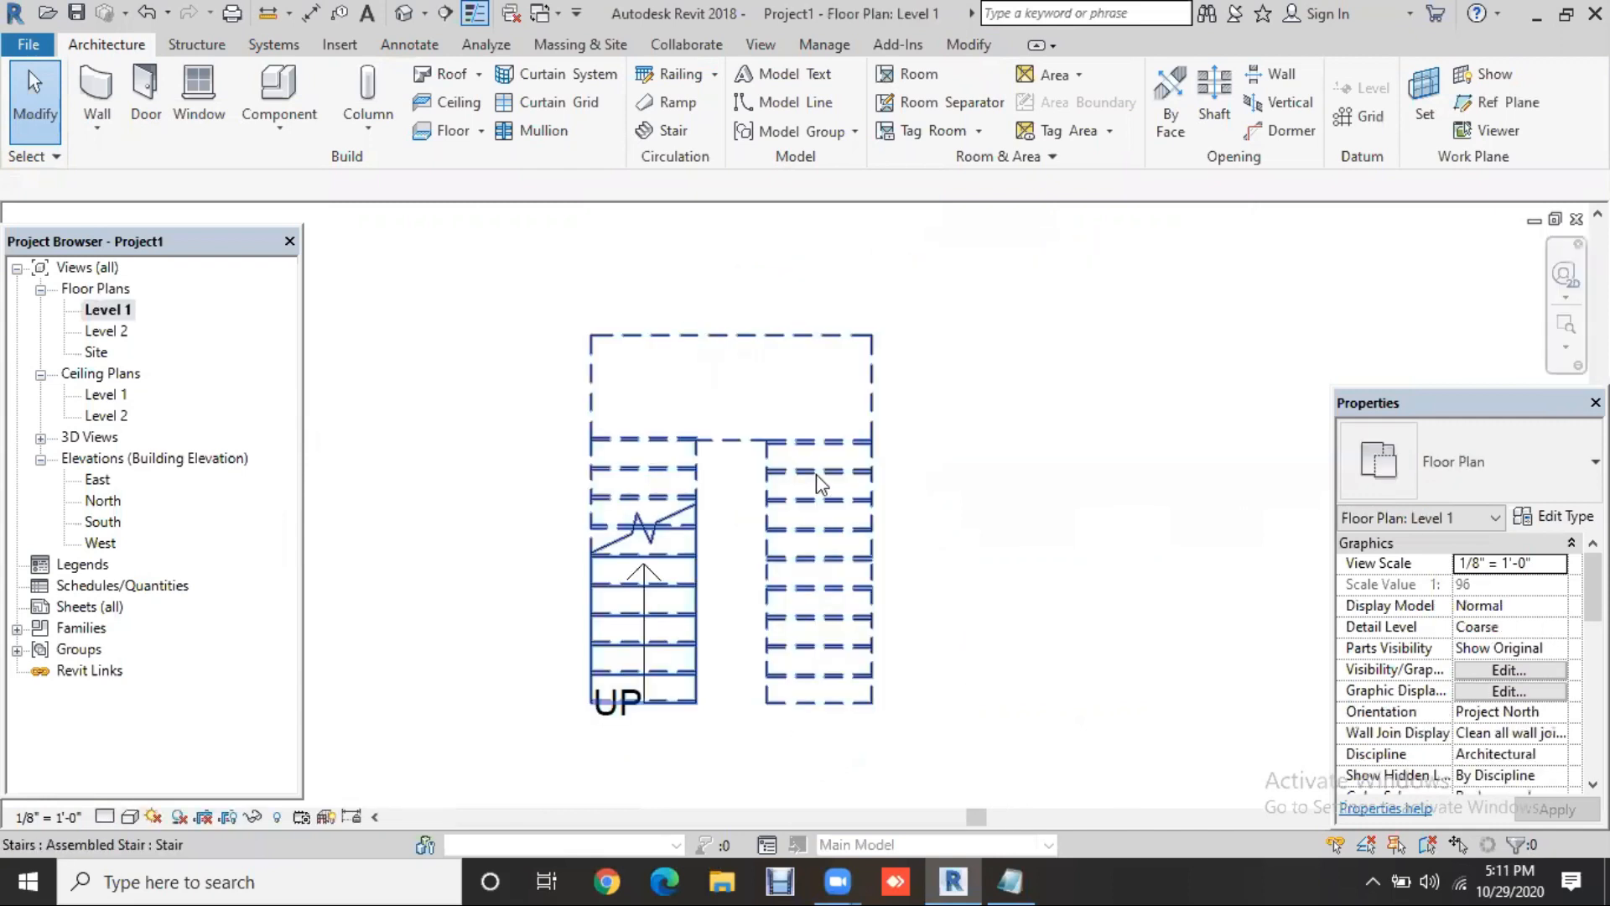
Edit the U-shaped stair in the Level 1 plan and convert its lower run, risers 1 to 10, to a custom sketch-based component
{"action": "left_click", "coordinate": [816, 475]}
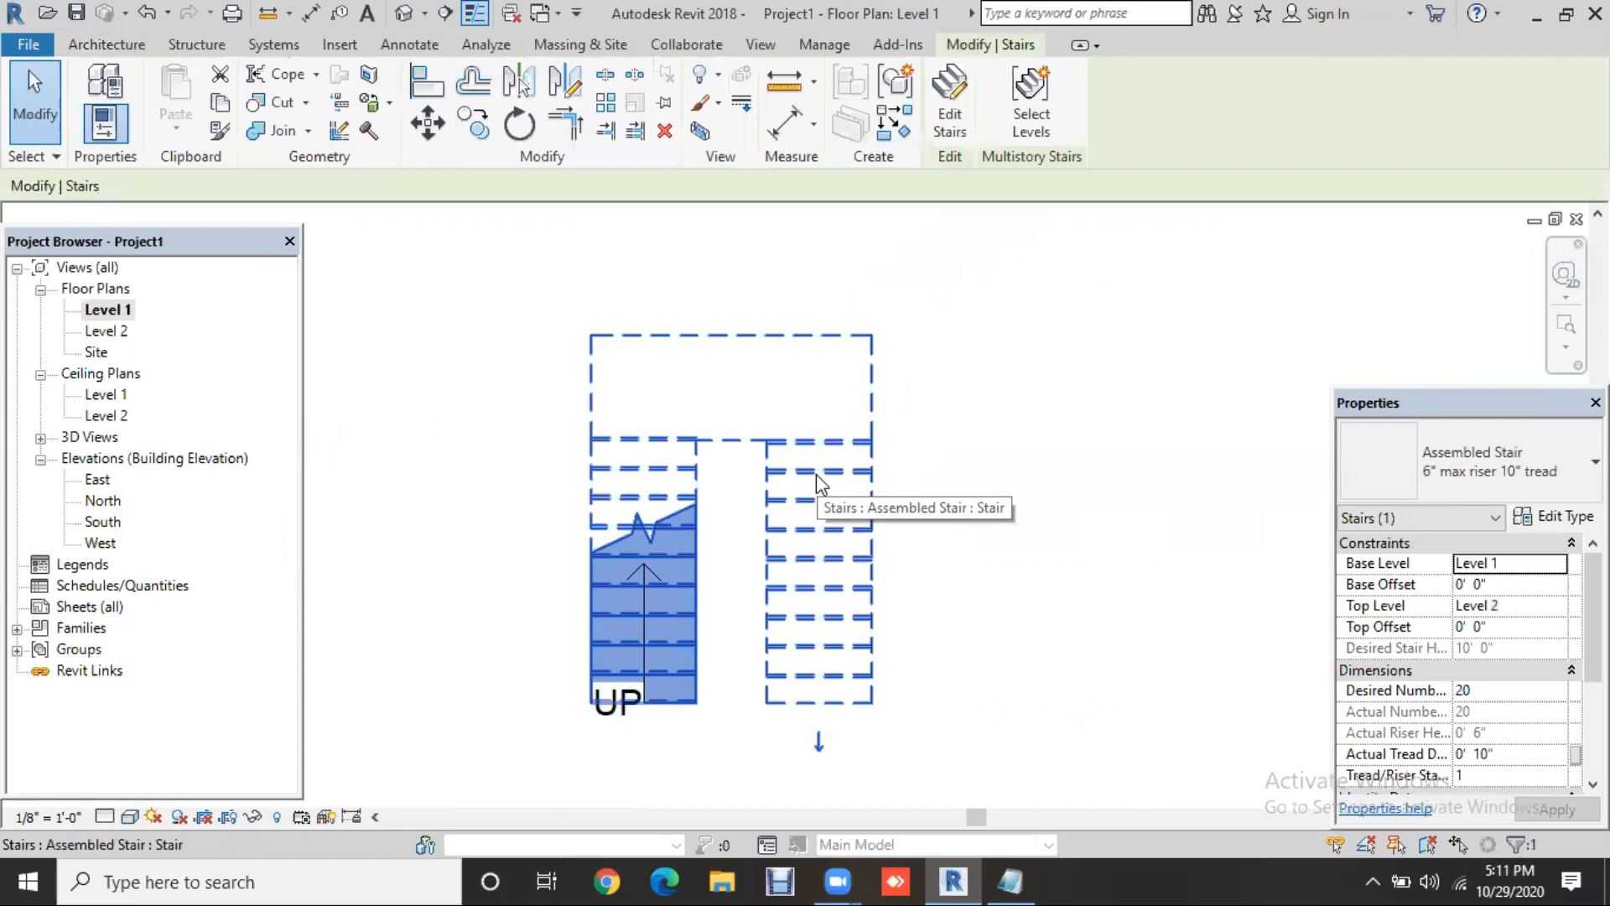
{"action": "left_click", "coordinate": [951, 134]}
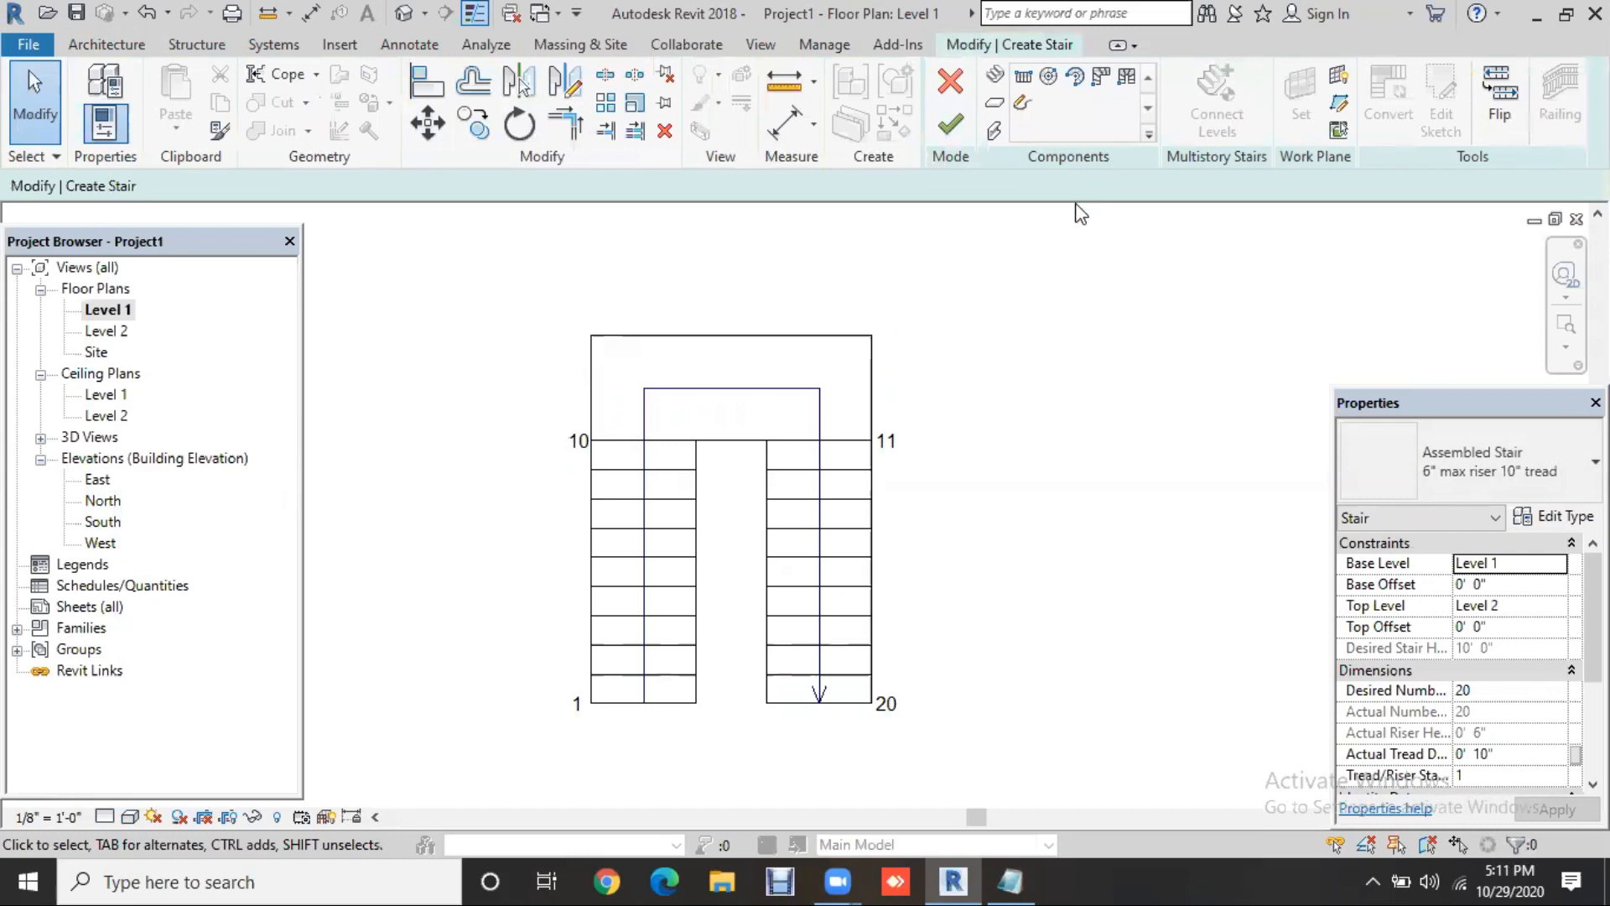
{"action": "left_click", "coordinate": [755, 443]}
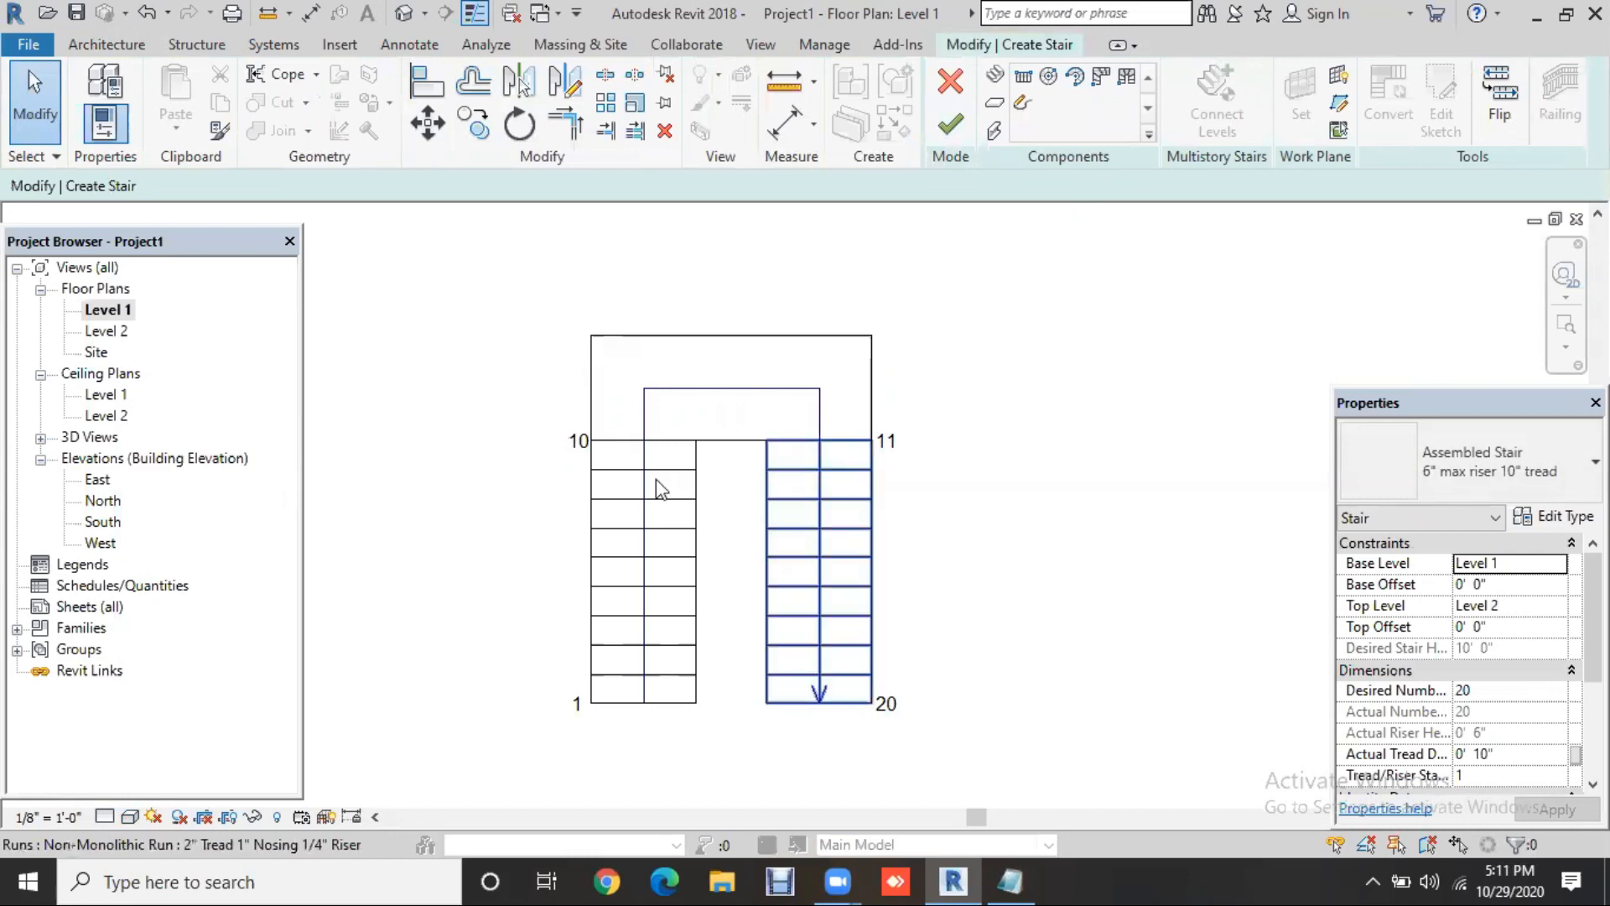
{"action": "key", "text": "Escape"}
{"action": "left_click", "coordinate": [688, 508]}
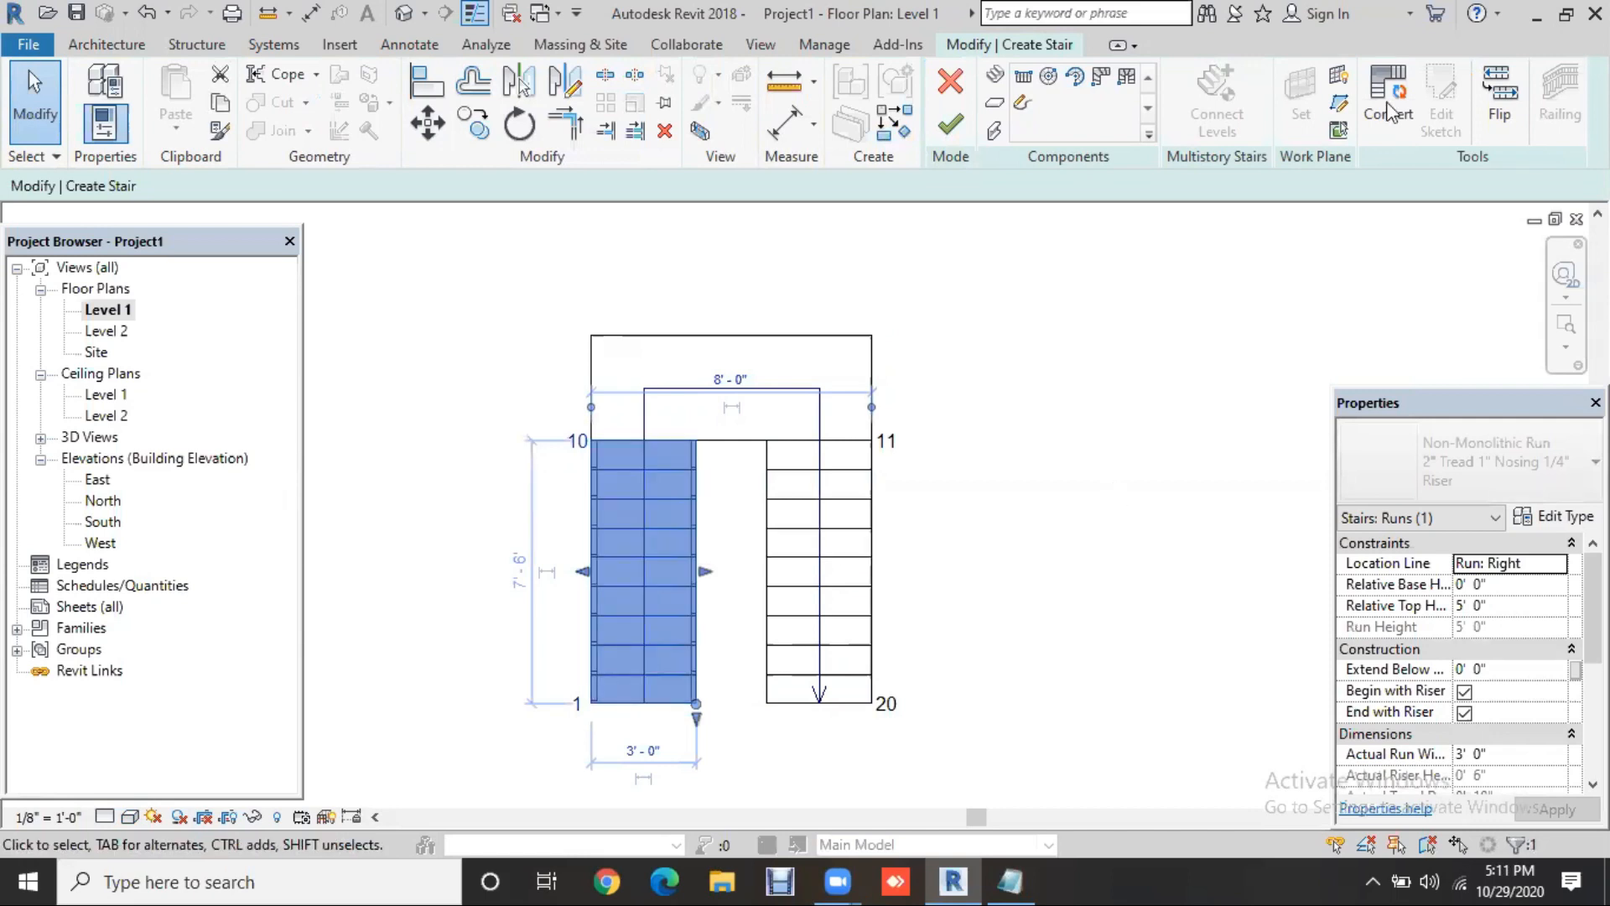
{"action": "left_click", "coordinate": [1376, 130]}
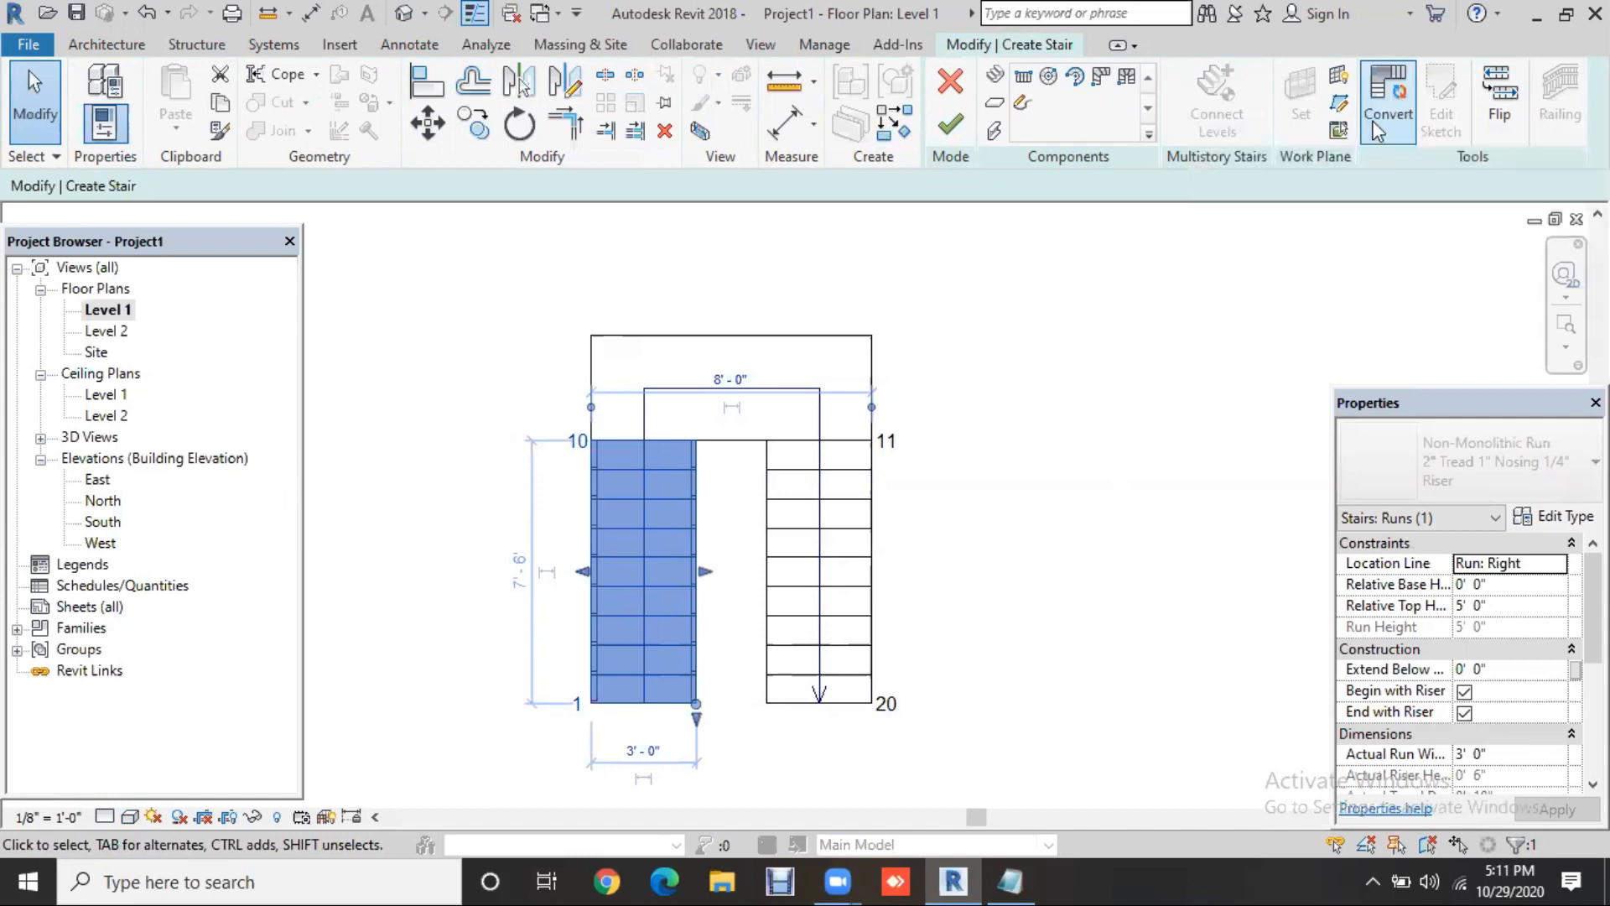
{"action": "left_click", "coordinate": [1376, 126]}
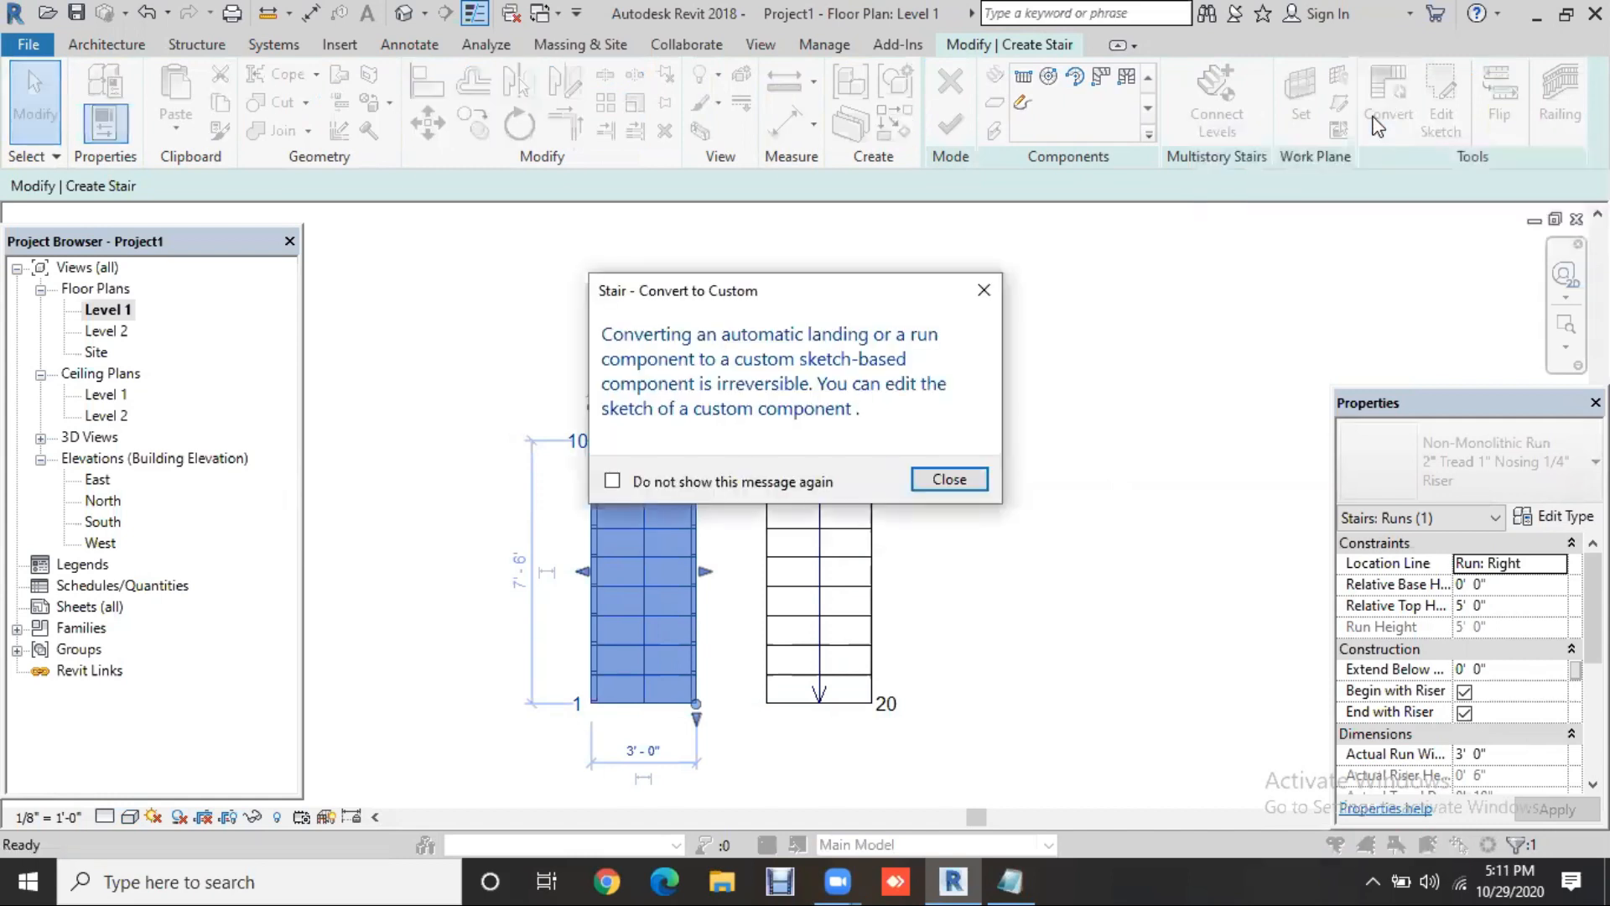
{"action": "left_click", "coordinate": [948, 479]}
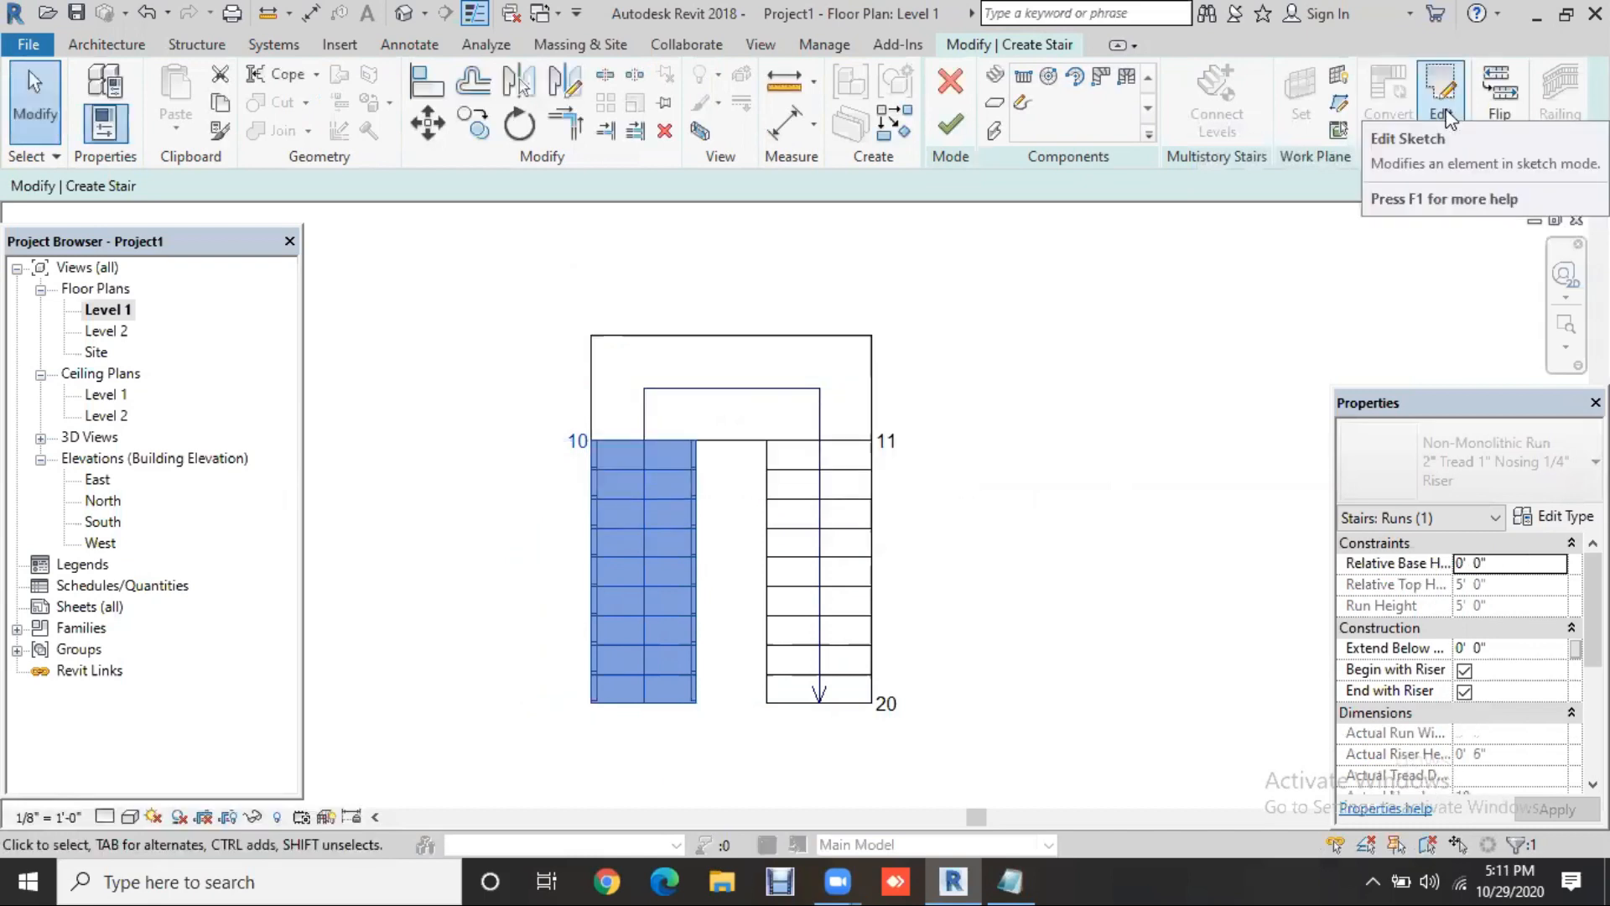
Open the sketch of the converted run and delete its first riser line at the foot of the run
{"action": "left_click", "coordinate": [1445, 120]}
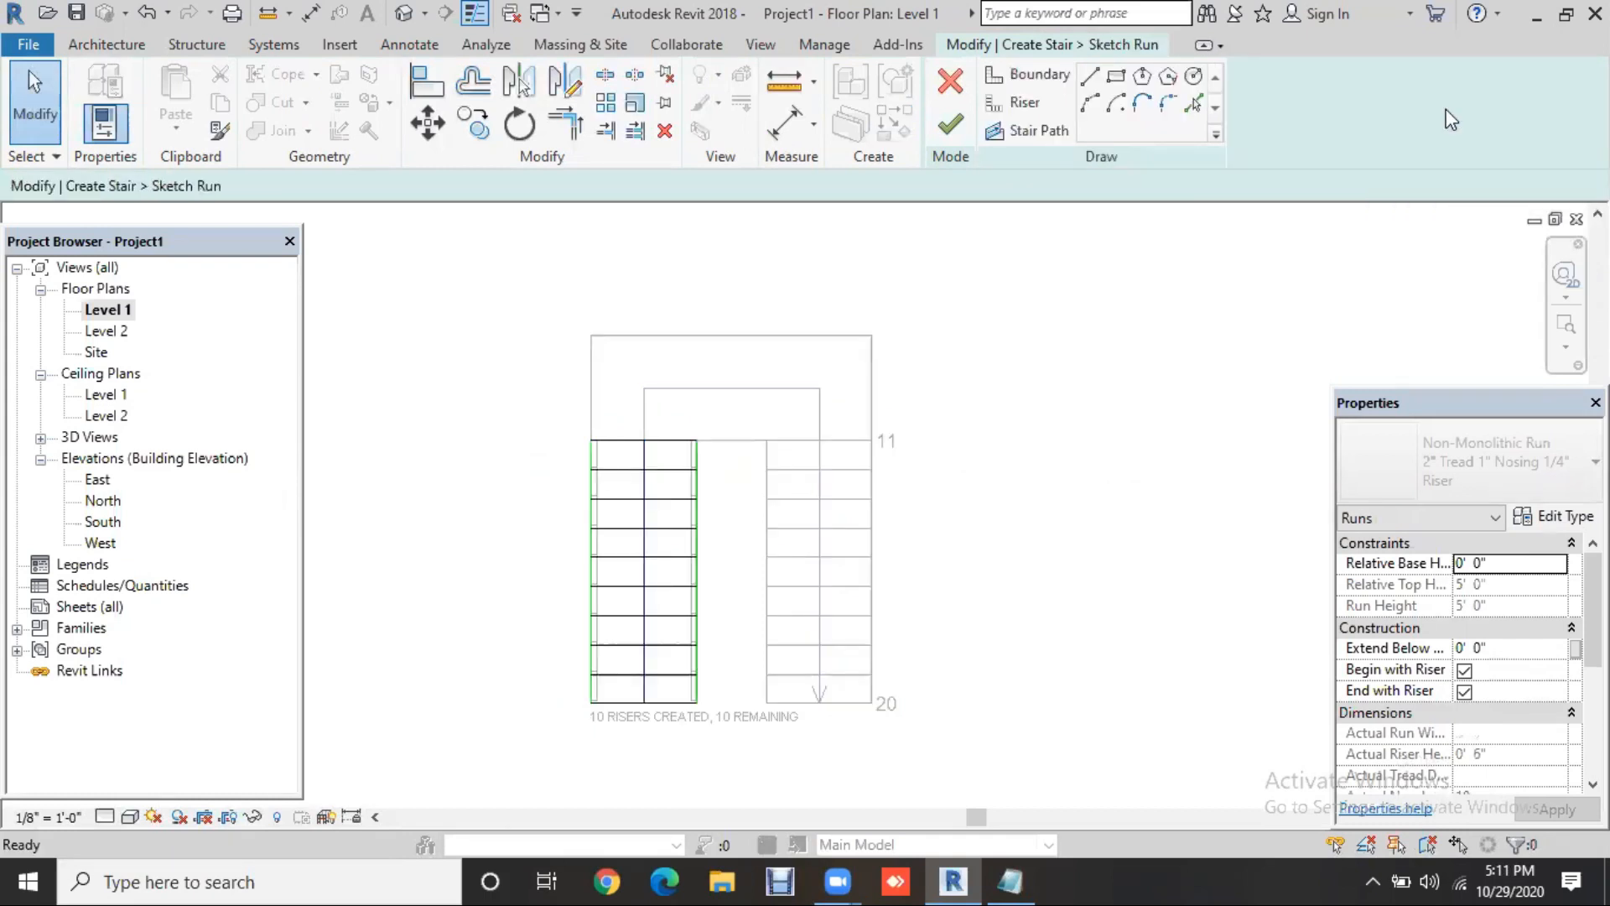
{"action": "scroll", "coordinate": [728, 753], "scroll_direction": "up", "scroll_amount": 2}
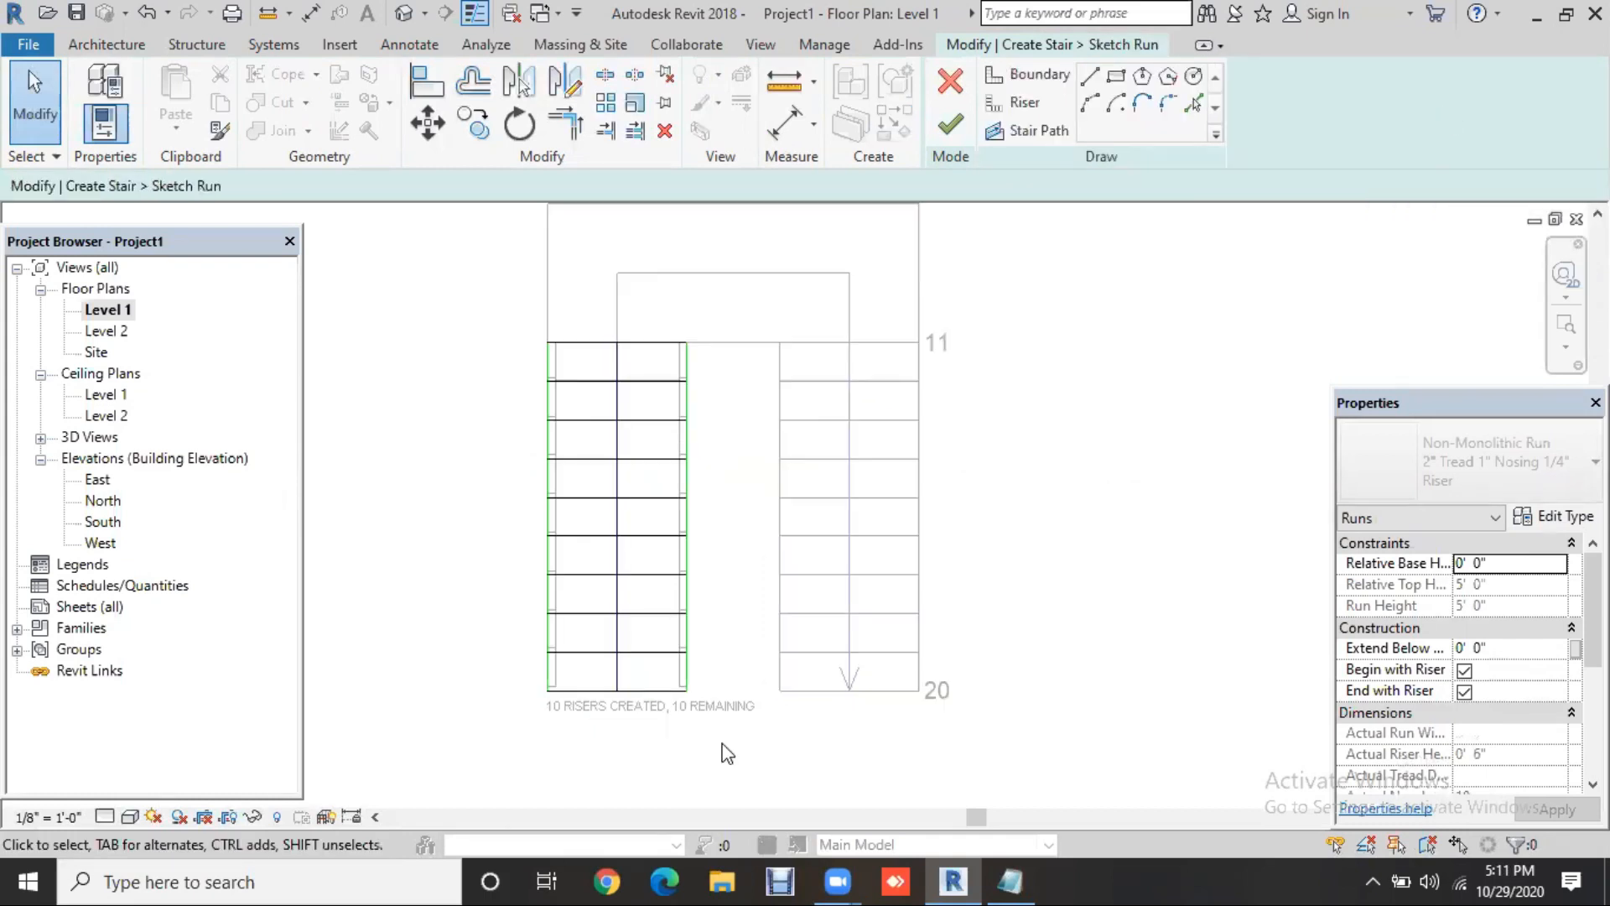
{"action": "scroll", "coordinate": [898, 704], "scroll_direction": "up", "scroll_amount": 1}
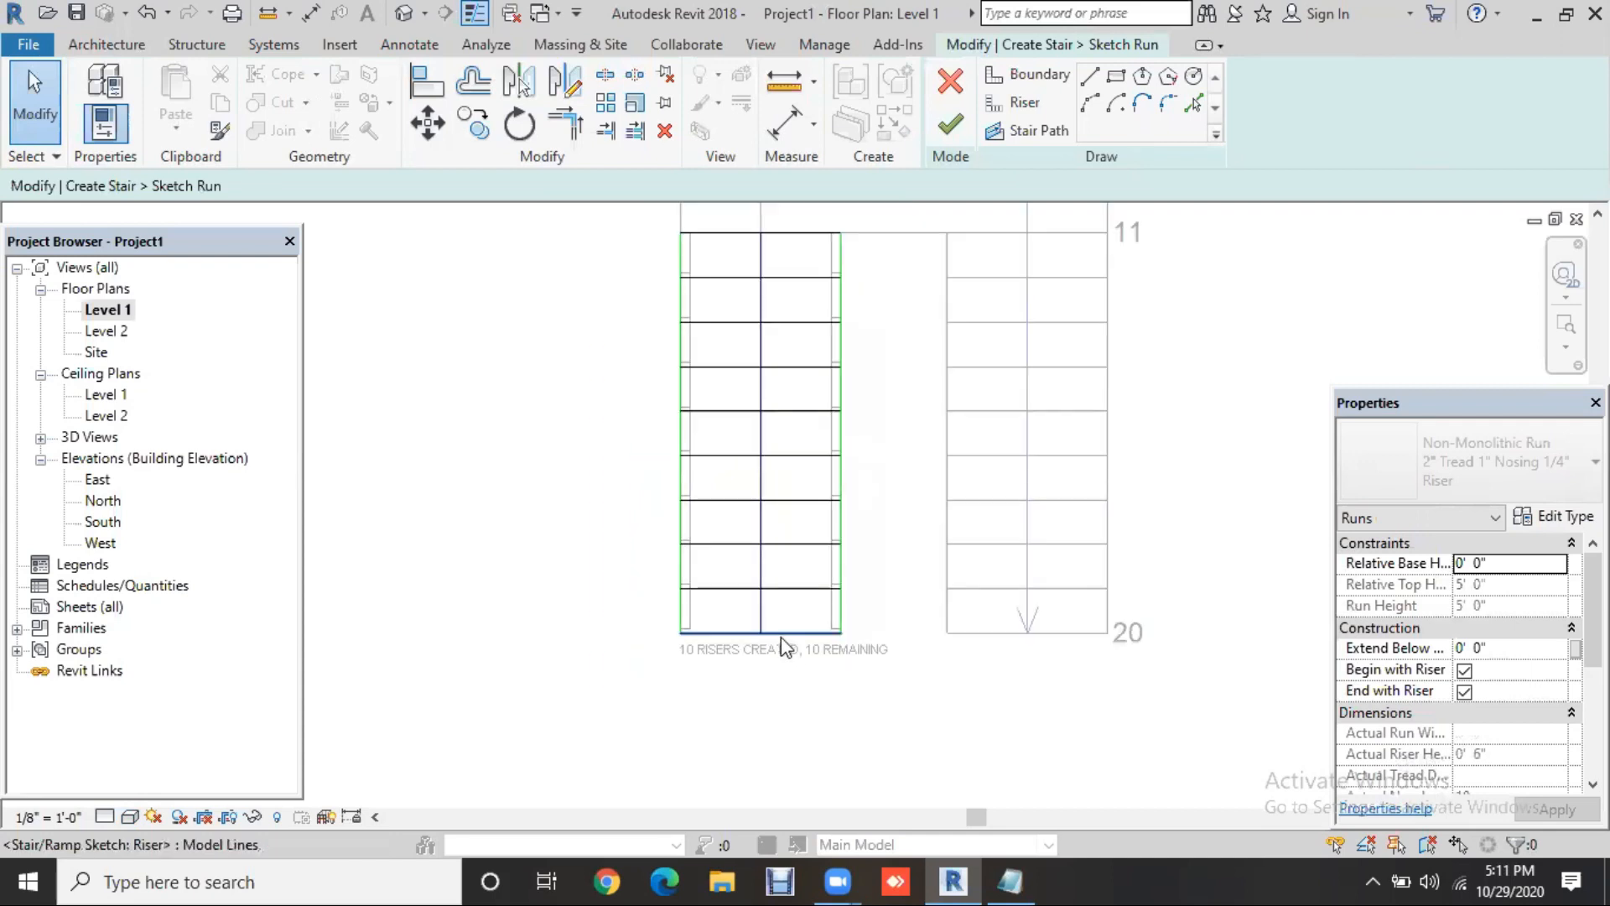
{"action": "left_click", "coordinate": [784, 647]}
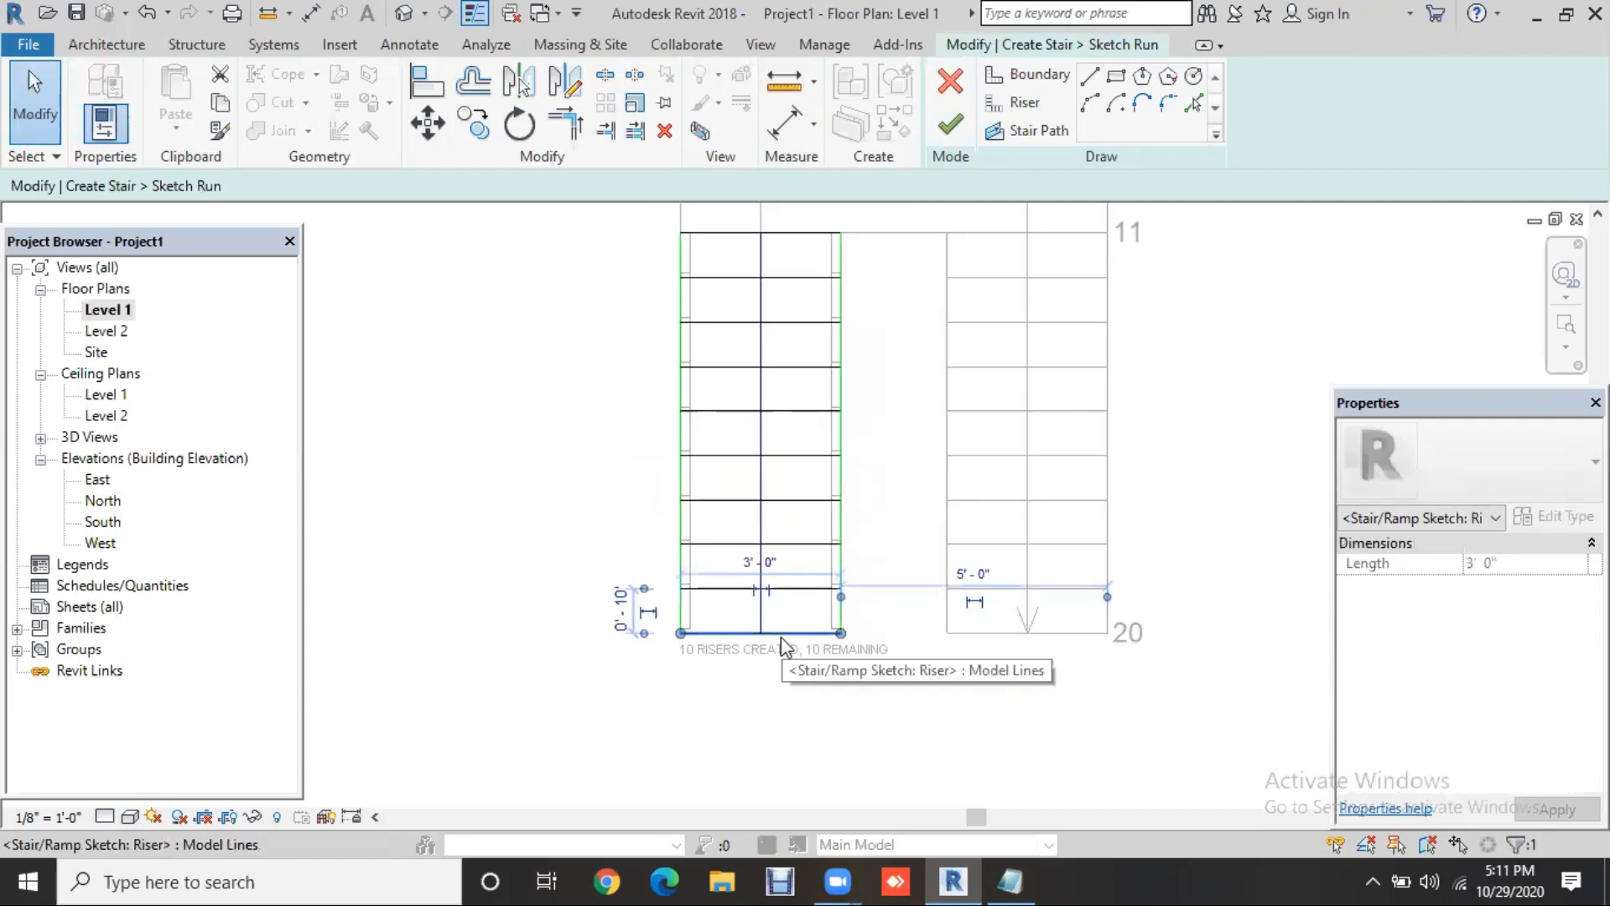
{"action": "key", "text": "Delete"}
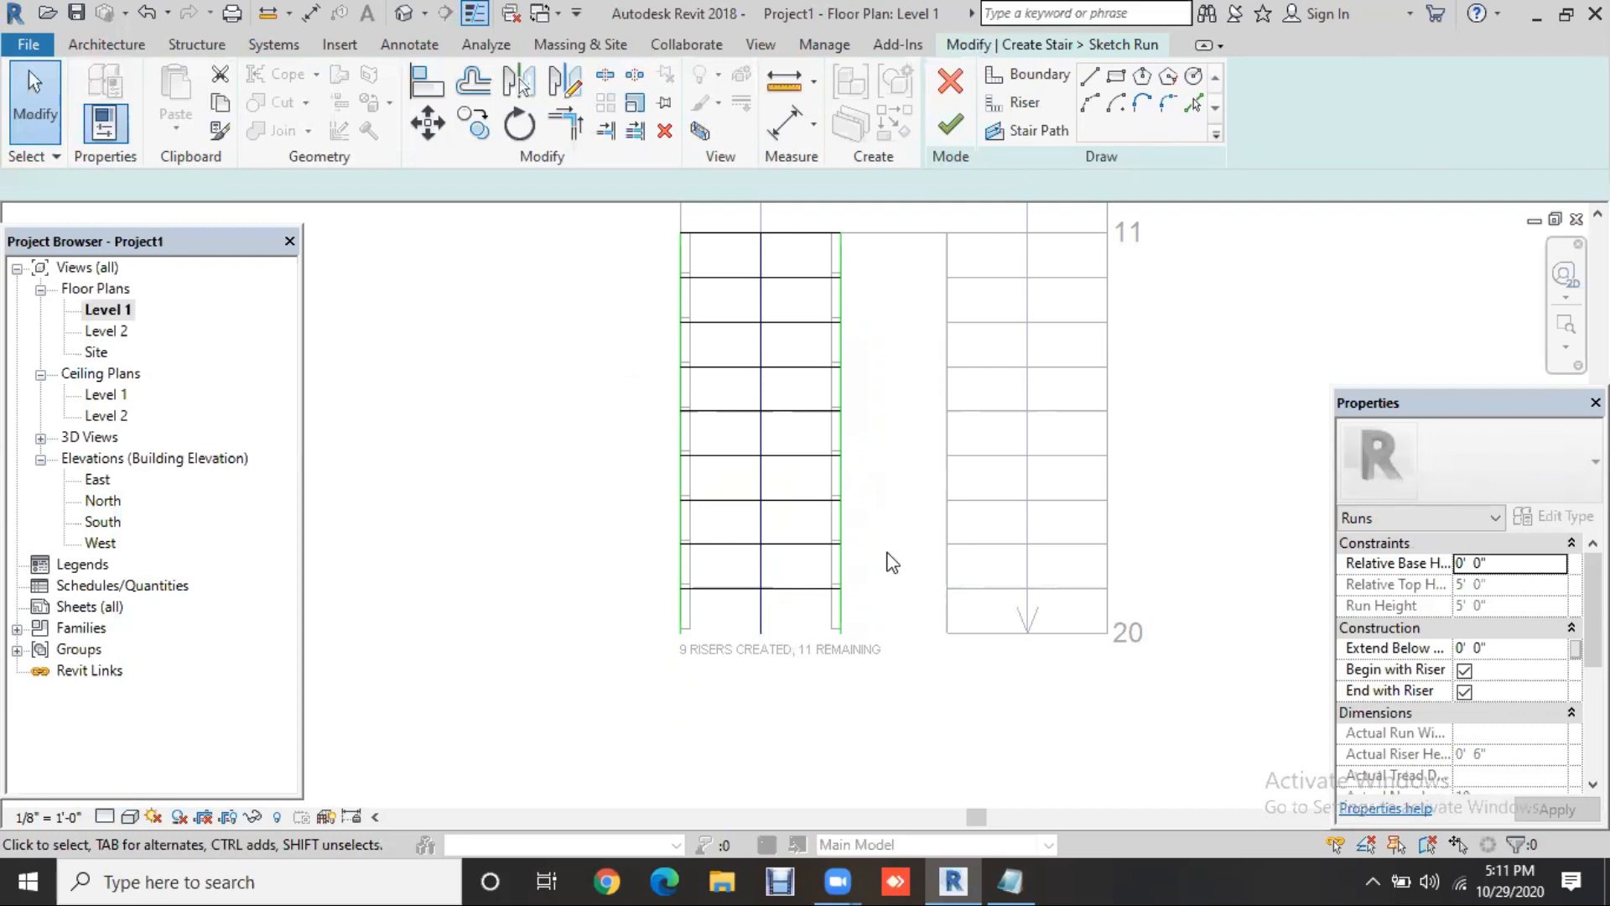
Draw the first riser as an outward-bulging arc between the two boundary ends, with a radius of about 2' 4 3/8"
{"action": "left_click", "coordinate": [1025, 107]}
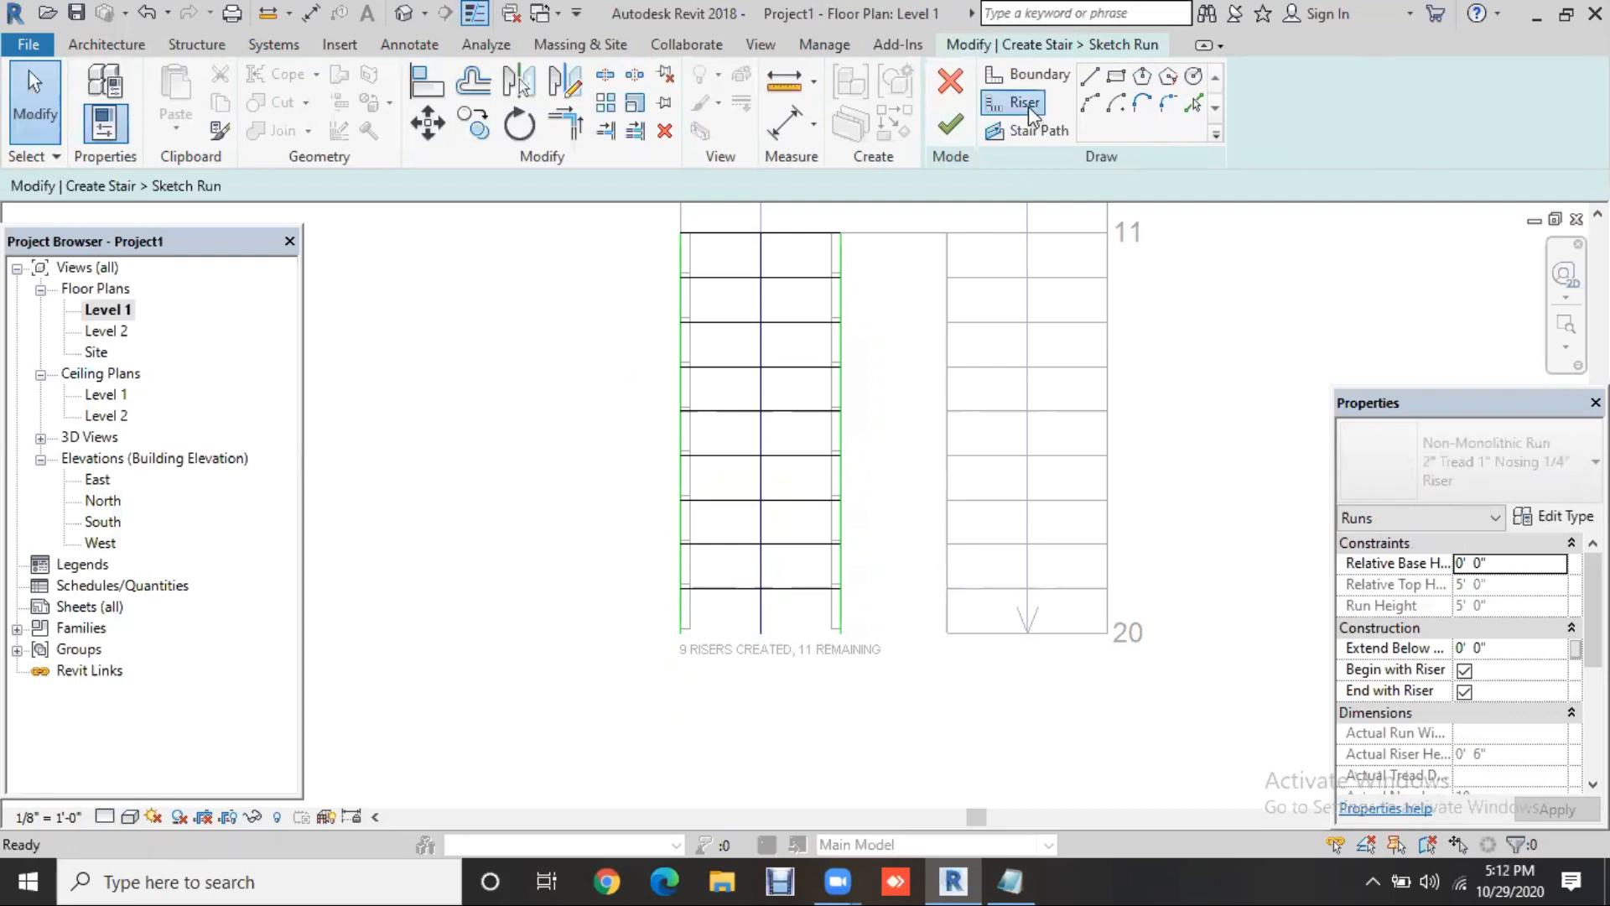
{"action": "left_click", "coordinate": [1090, 106]}
{"action": "left_click", "coordinate": [1089, 75]}
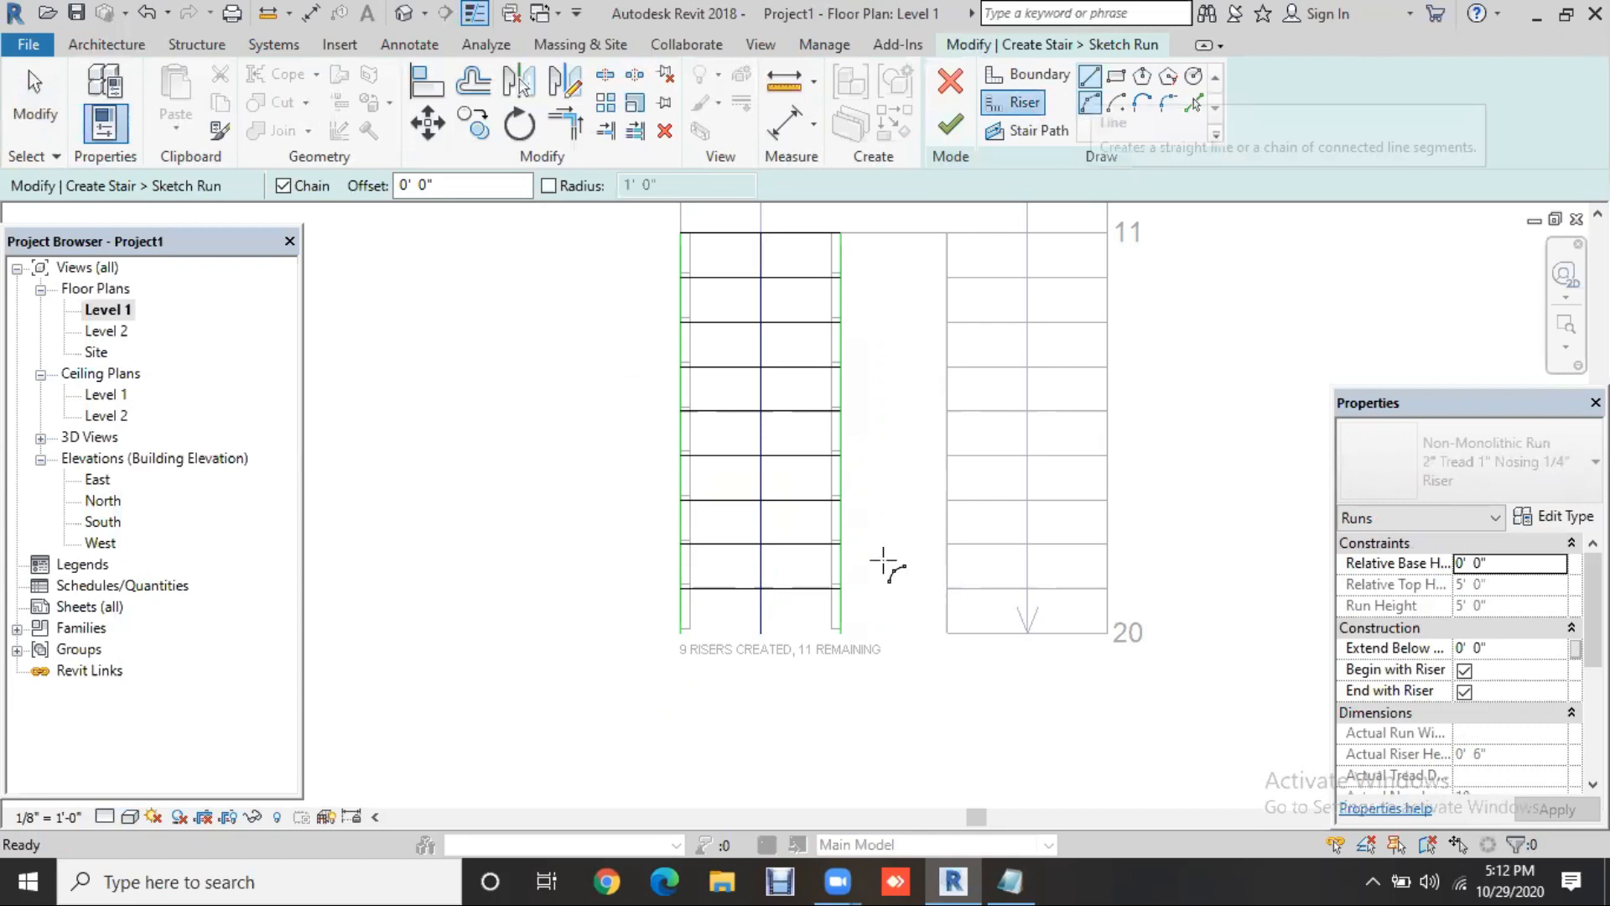
{"action": "scroll", "coordinate": [683, 640], "scroll_direction": "up", "scroll_amount": 2}
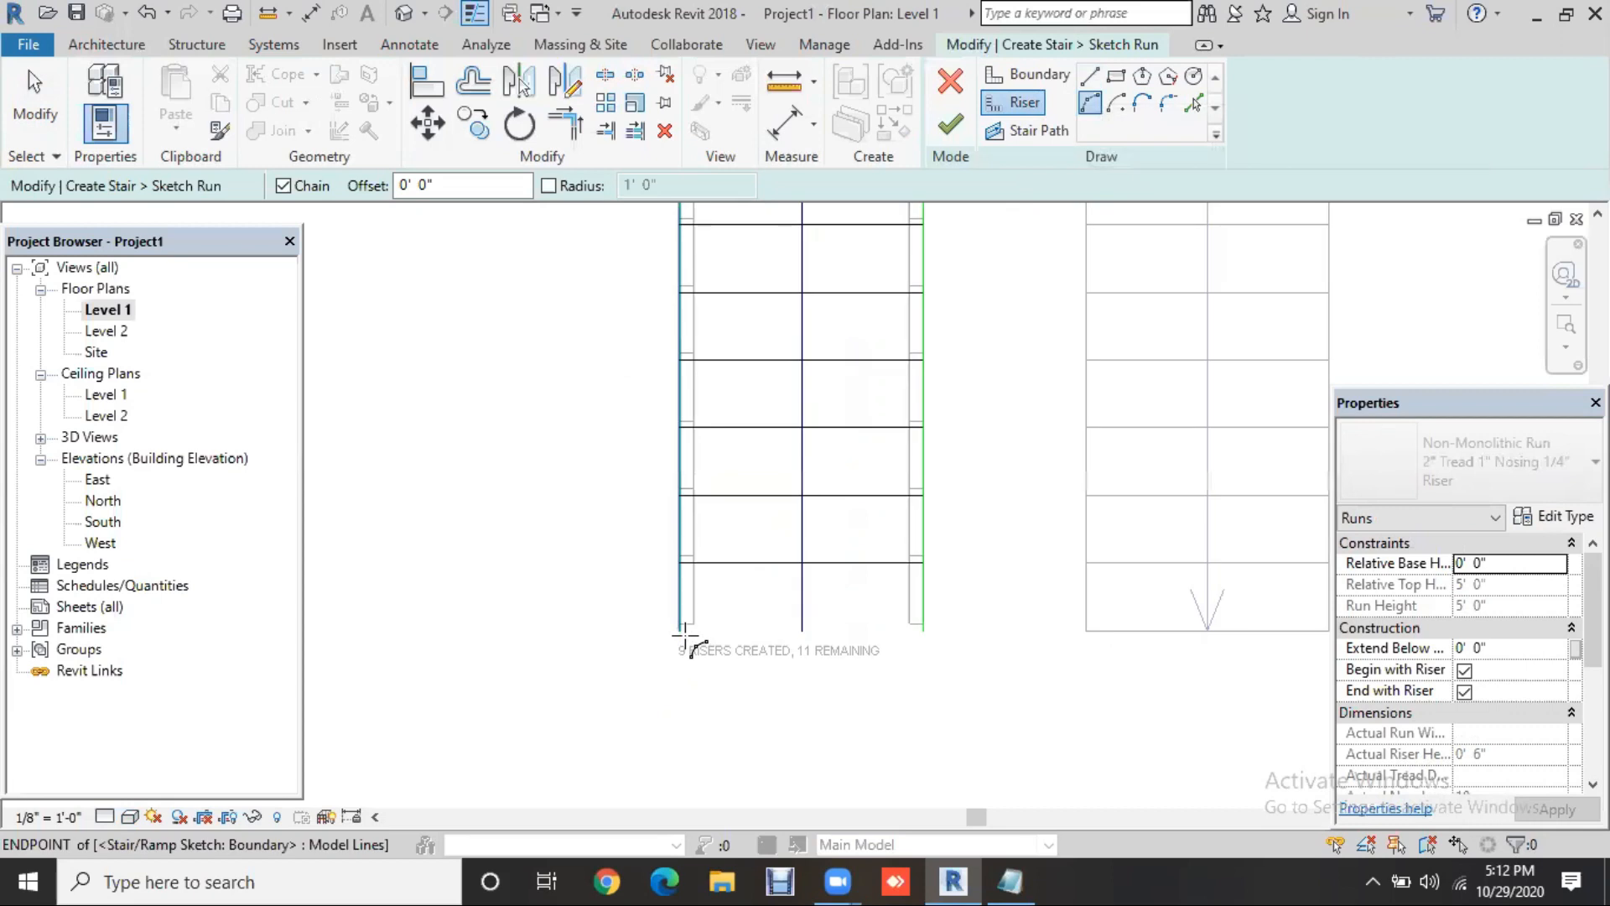
{"action": "left_click", "coordinate": [923, 631]}
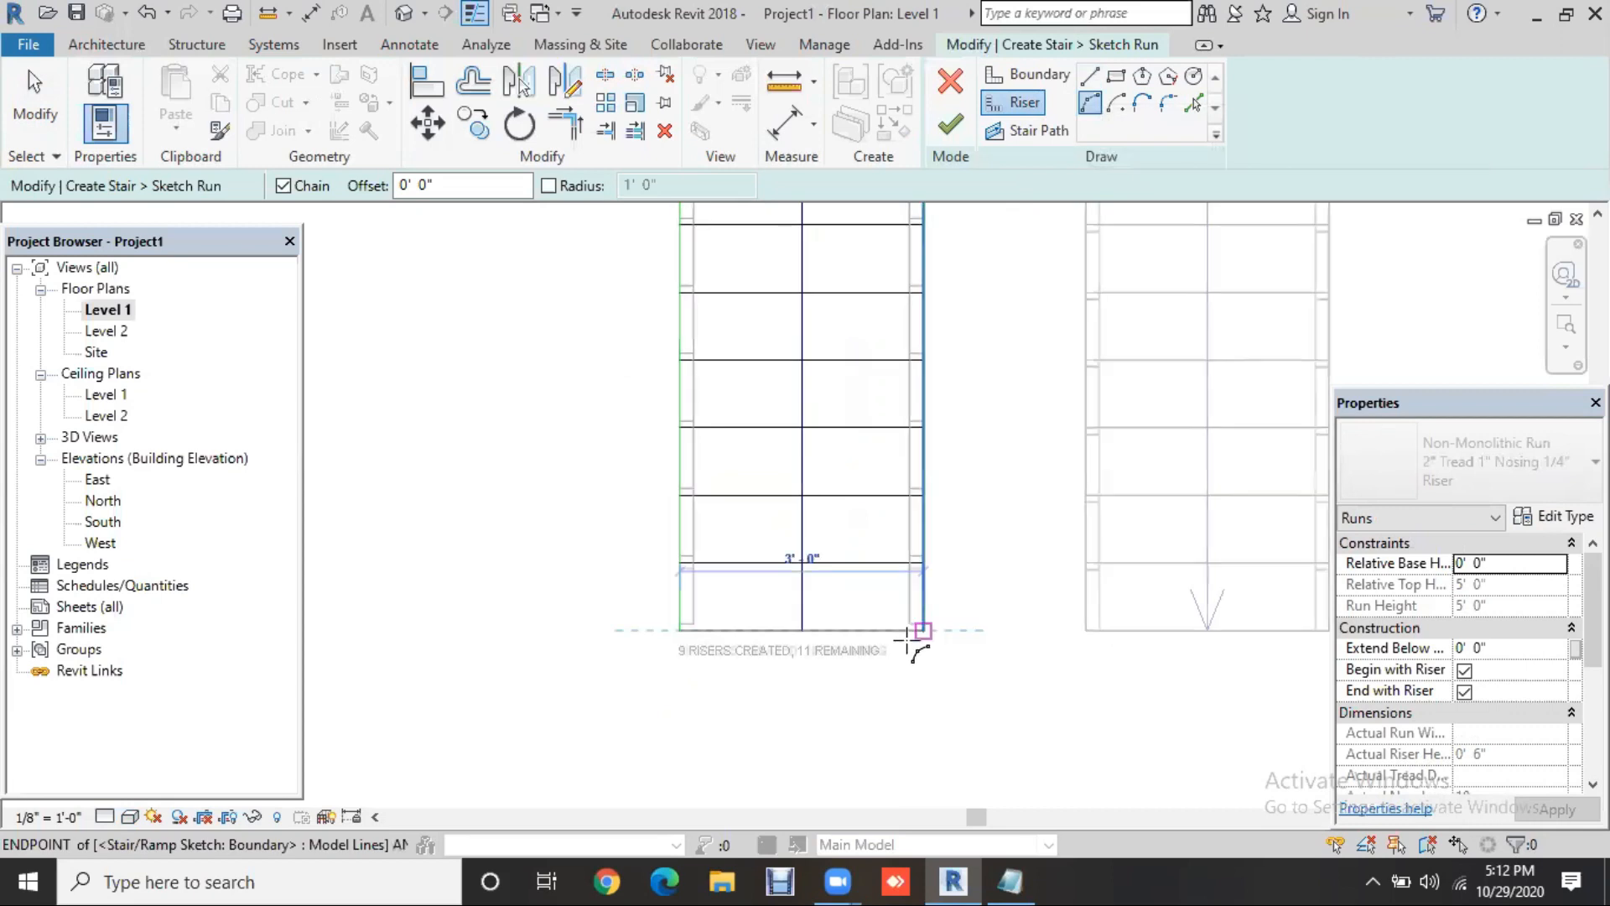
{"action": "left_click", "coordinate": [852, 665]}
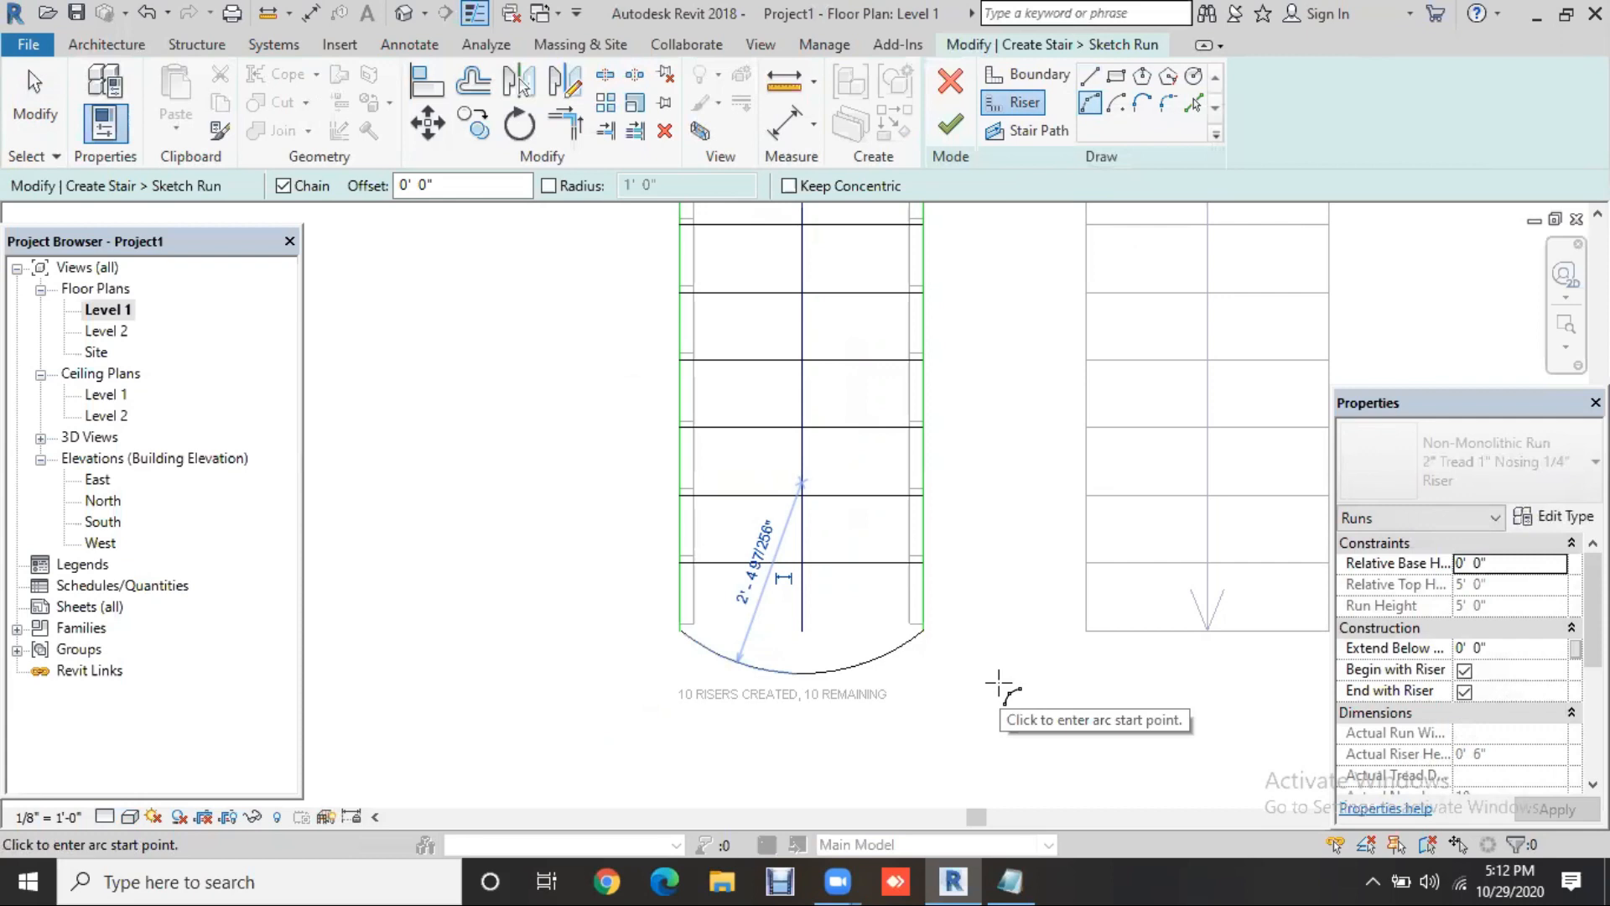
{"action": "key", "text": "Escape"}
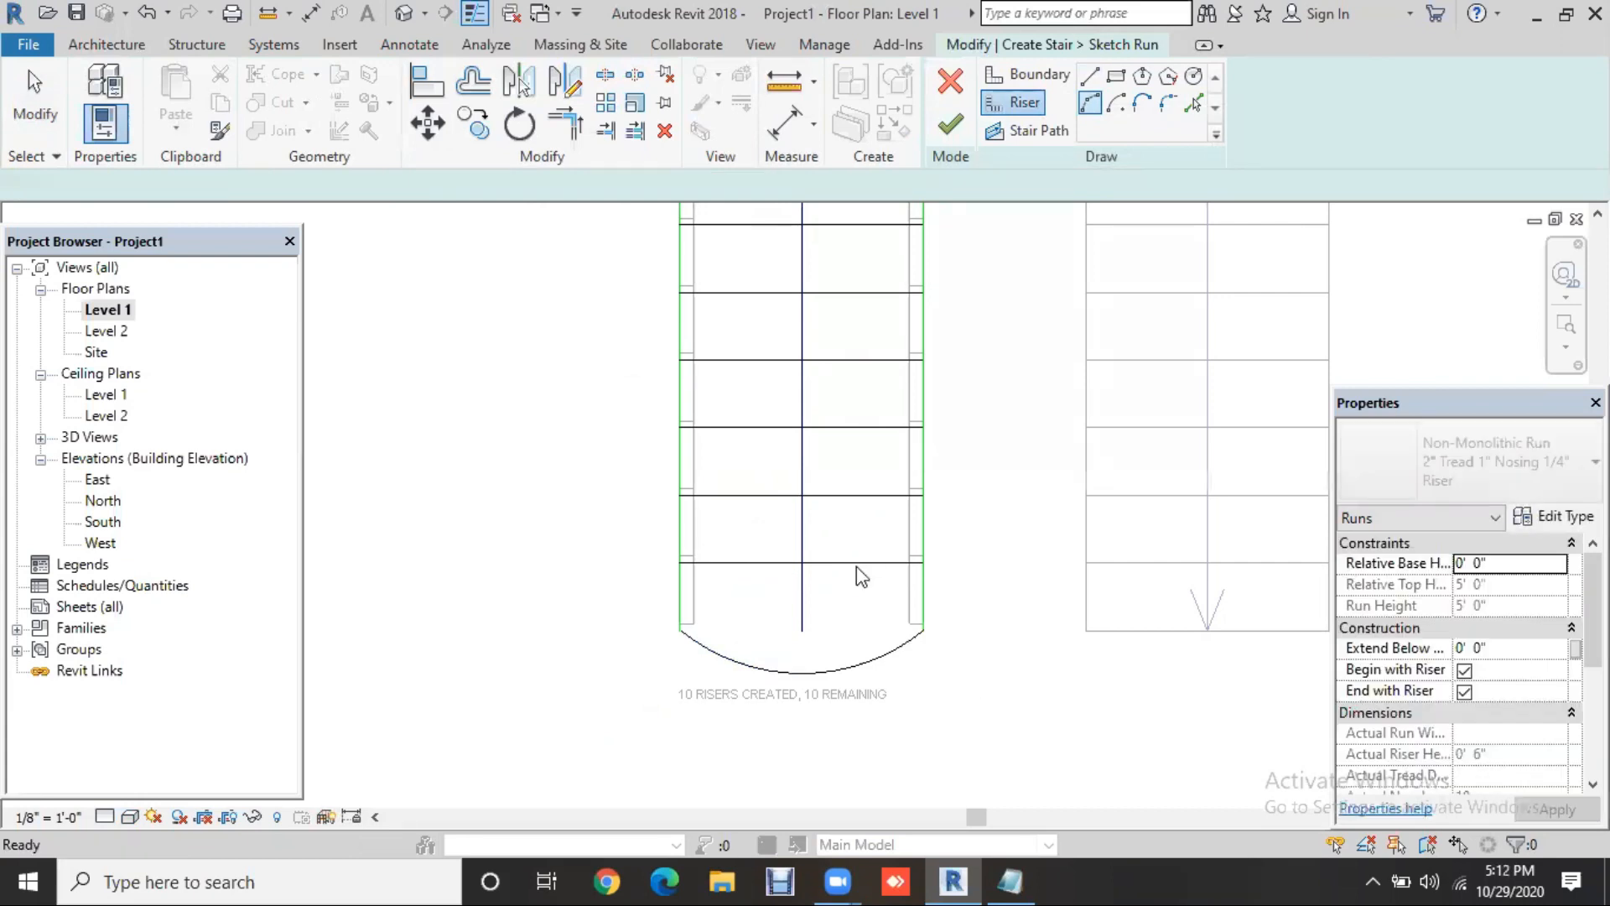
Replace the second straight riser with an outward-bulging arc between the run boundaries, with a radius of about 2' 9 3/4"
{"action": "left_click", "coordinate": [857, 564]}
{"action": "key", "text": "Delete"}
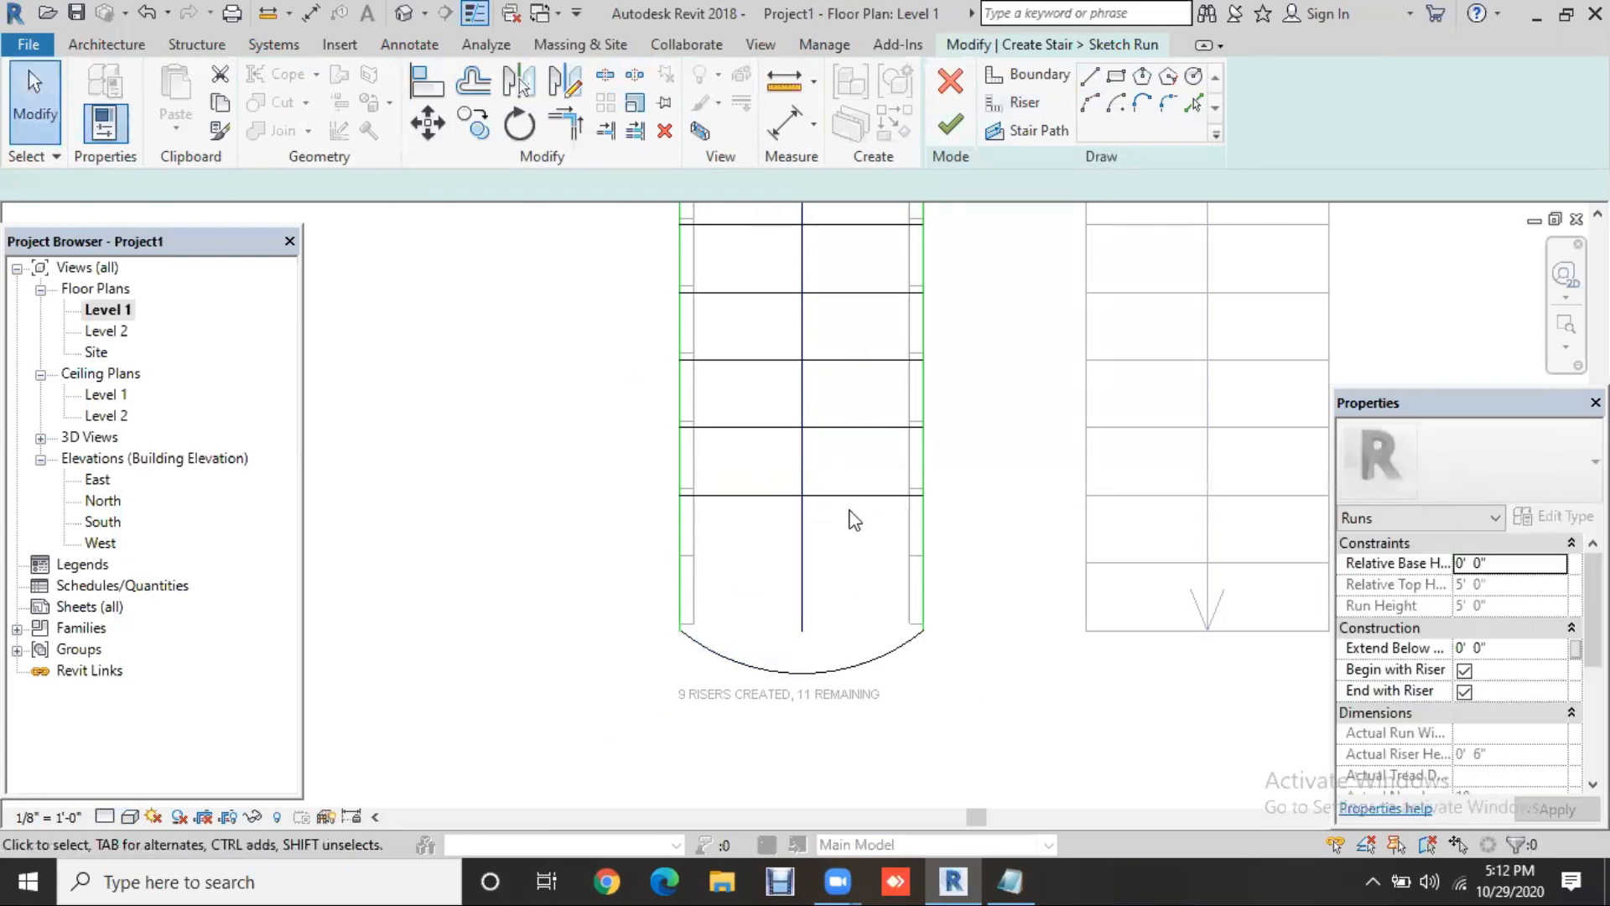
{"action": "left_click", "coordinate": [1025, 105]}
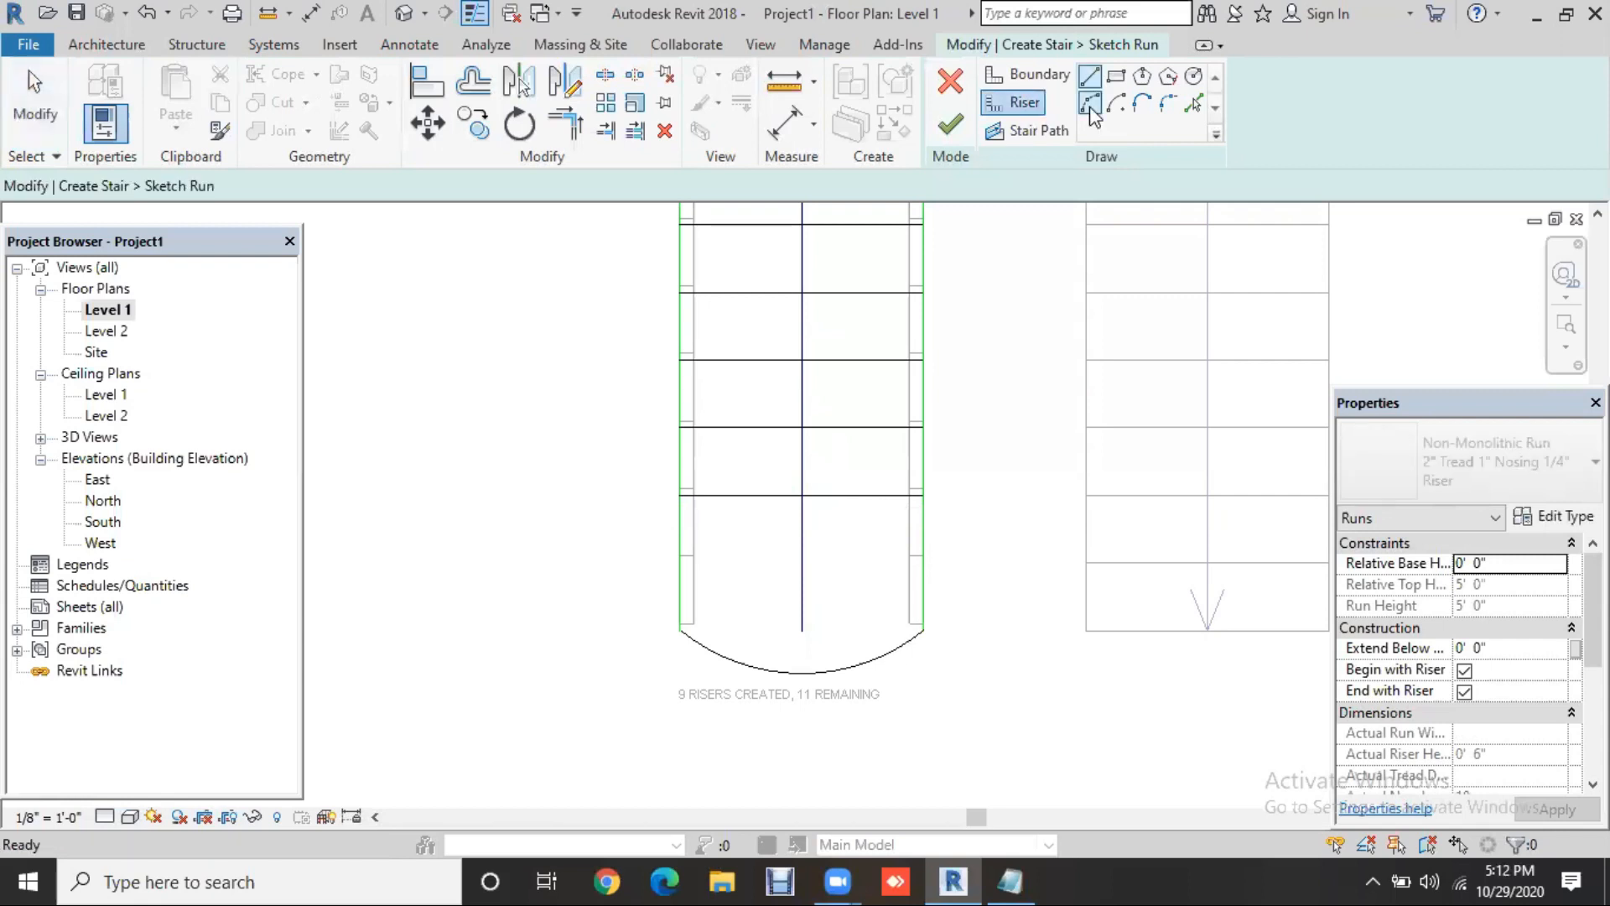
{"action": "left_click", "coordinate": [1090, 105]}
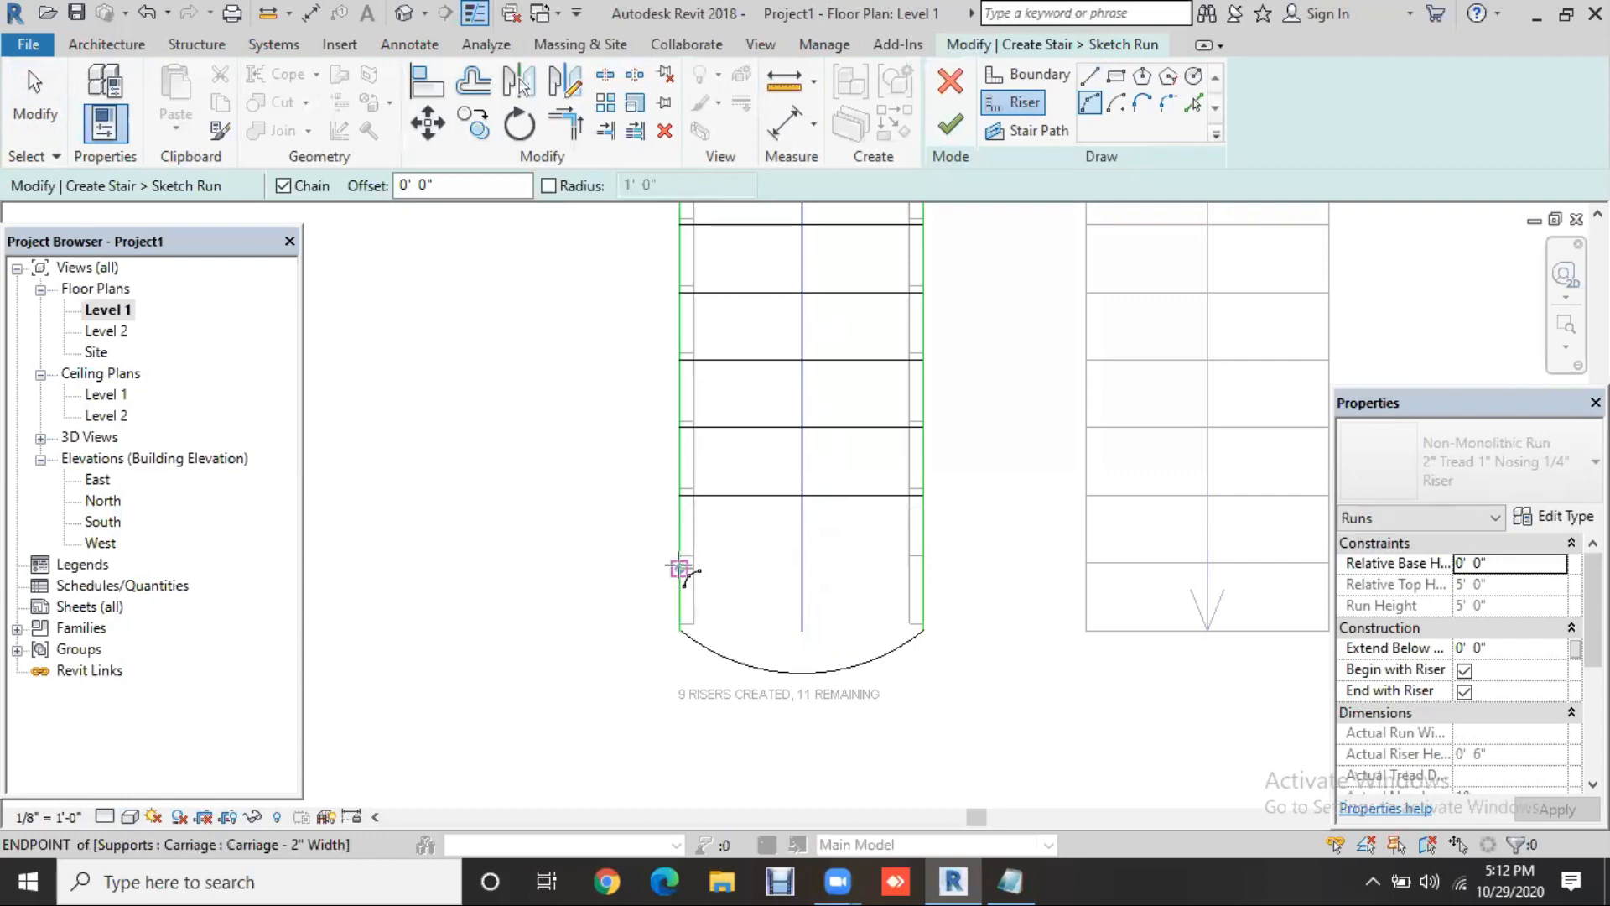
{"action": "scroll", "coordinate": [680, 570], "scroll_direction": "up", "scroll_amount": 2}
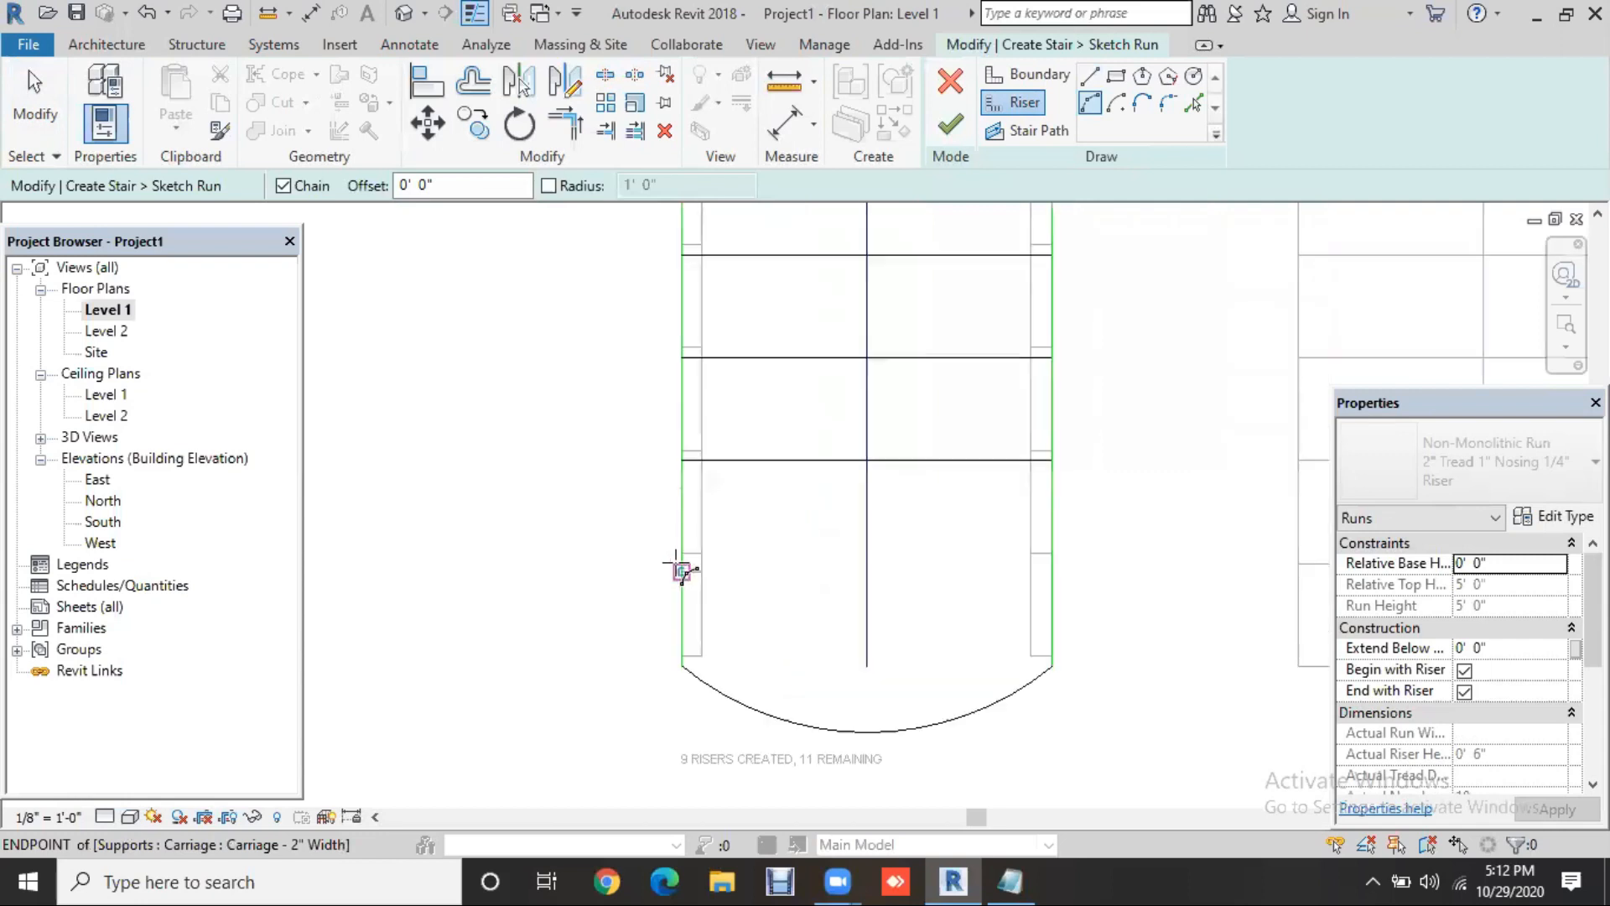
{"action": "left_click", "coordinate": [723, 573]}
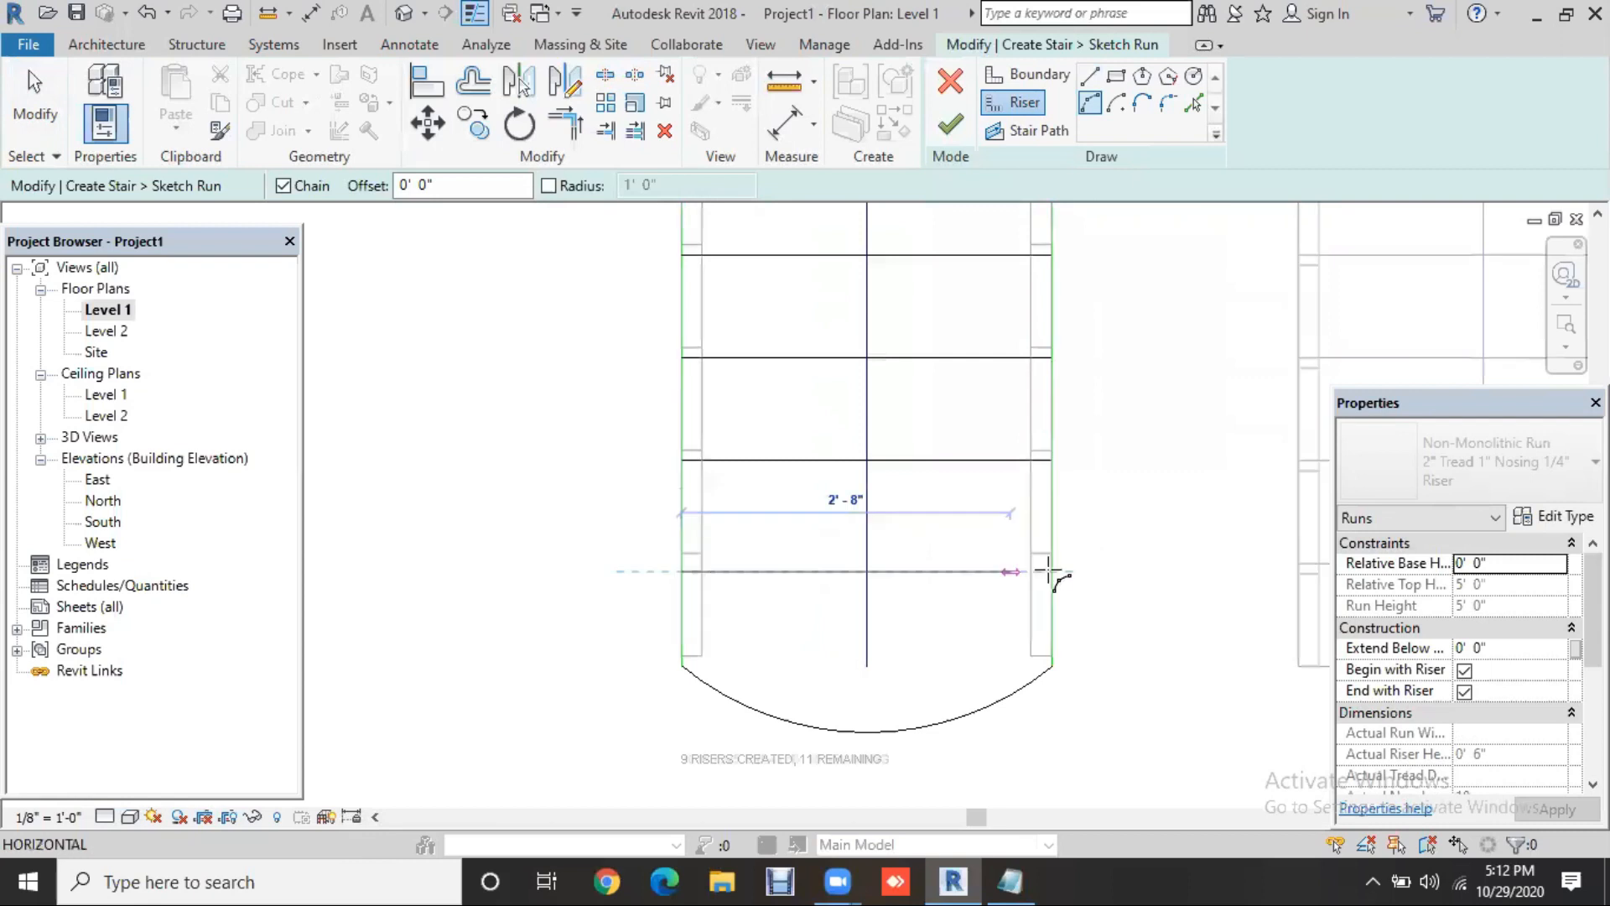
{"action": "left_click", "coordinate": [1052, 571]}
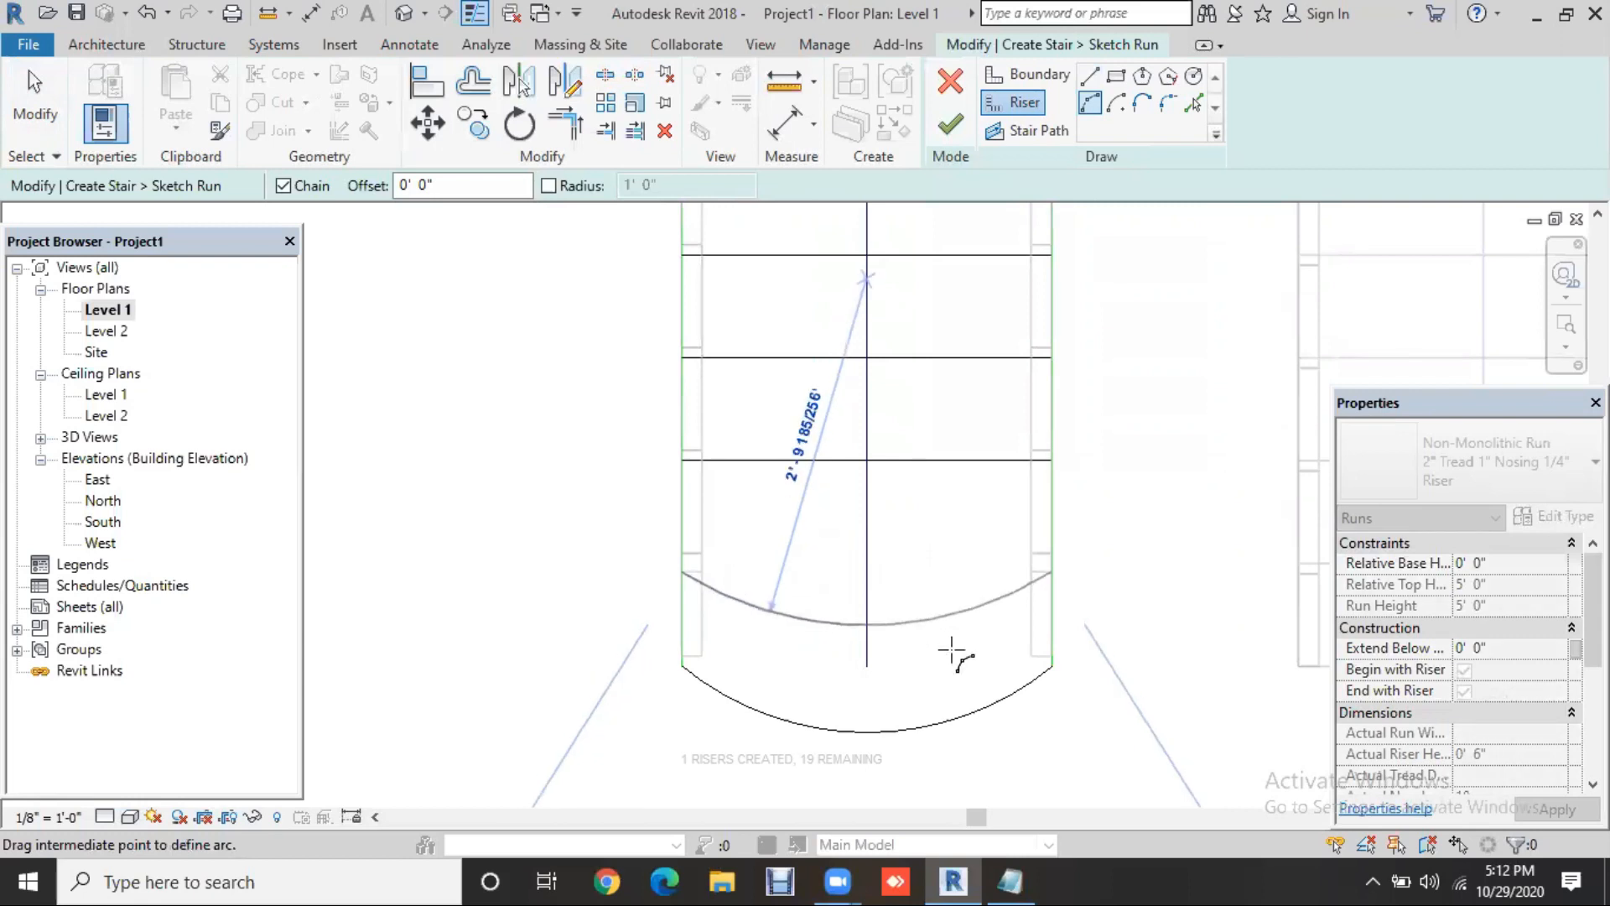
{"action": "left_click", "coordinate": [952, 650]}
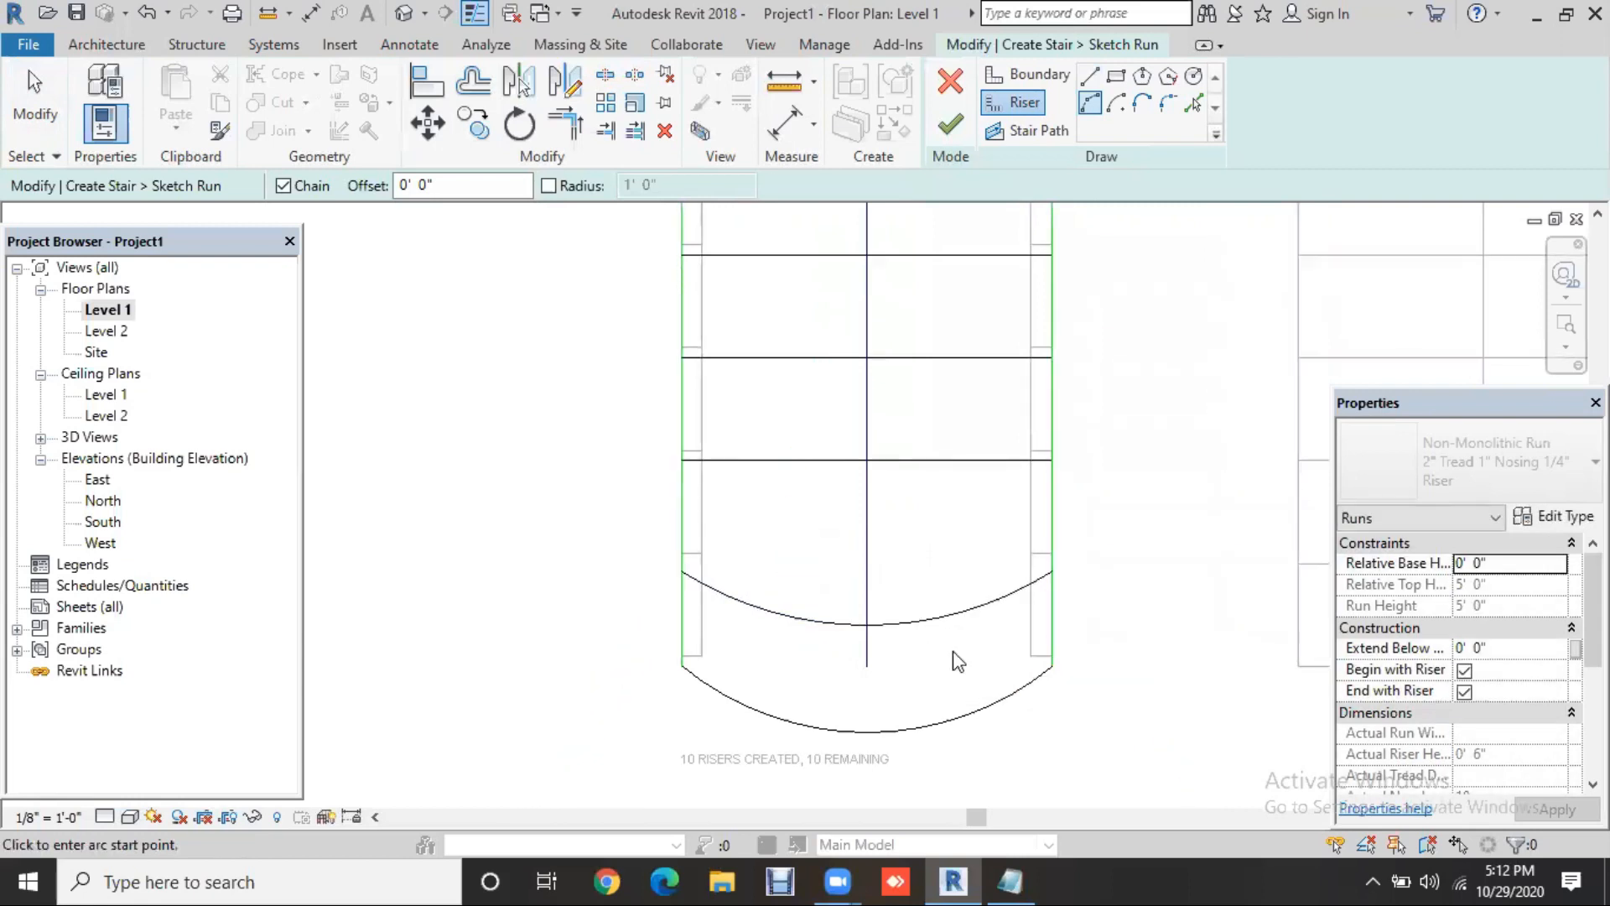
{"action": "key", "text": "Escape"}
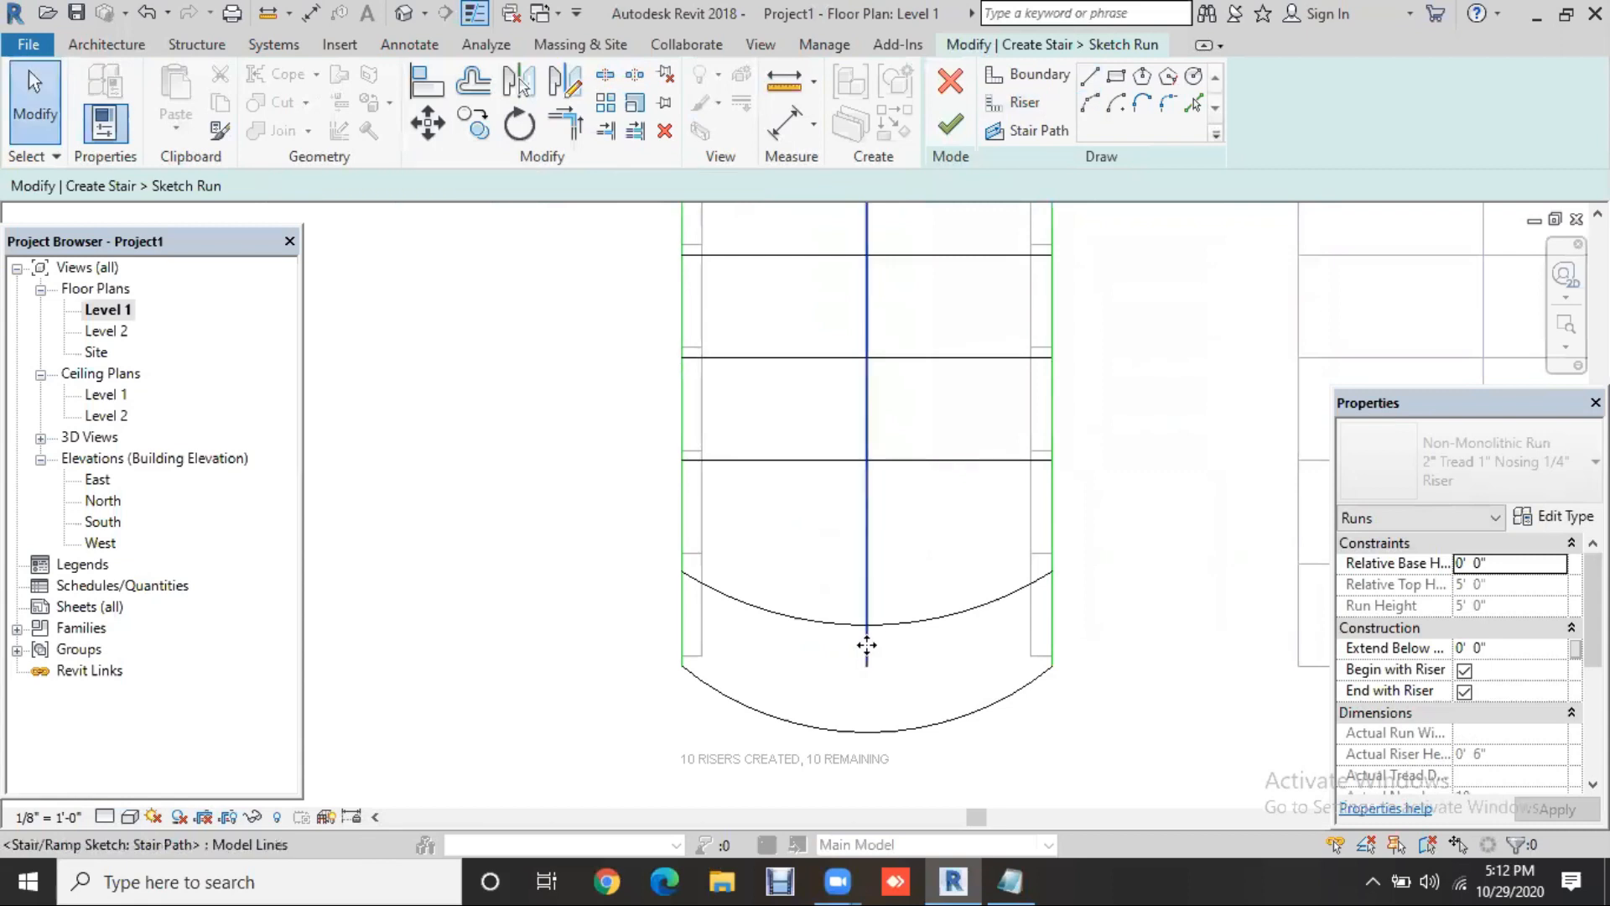
Extend the stair path's lower end to the midpoint of the outer arc riser and finish the run sketch
{"action": "left_click", "coordinate": [869, 652]}
{"action": "left_click_drag", "start_coordinate": [867, 665], "coordinate": [868, 732]}
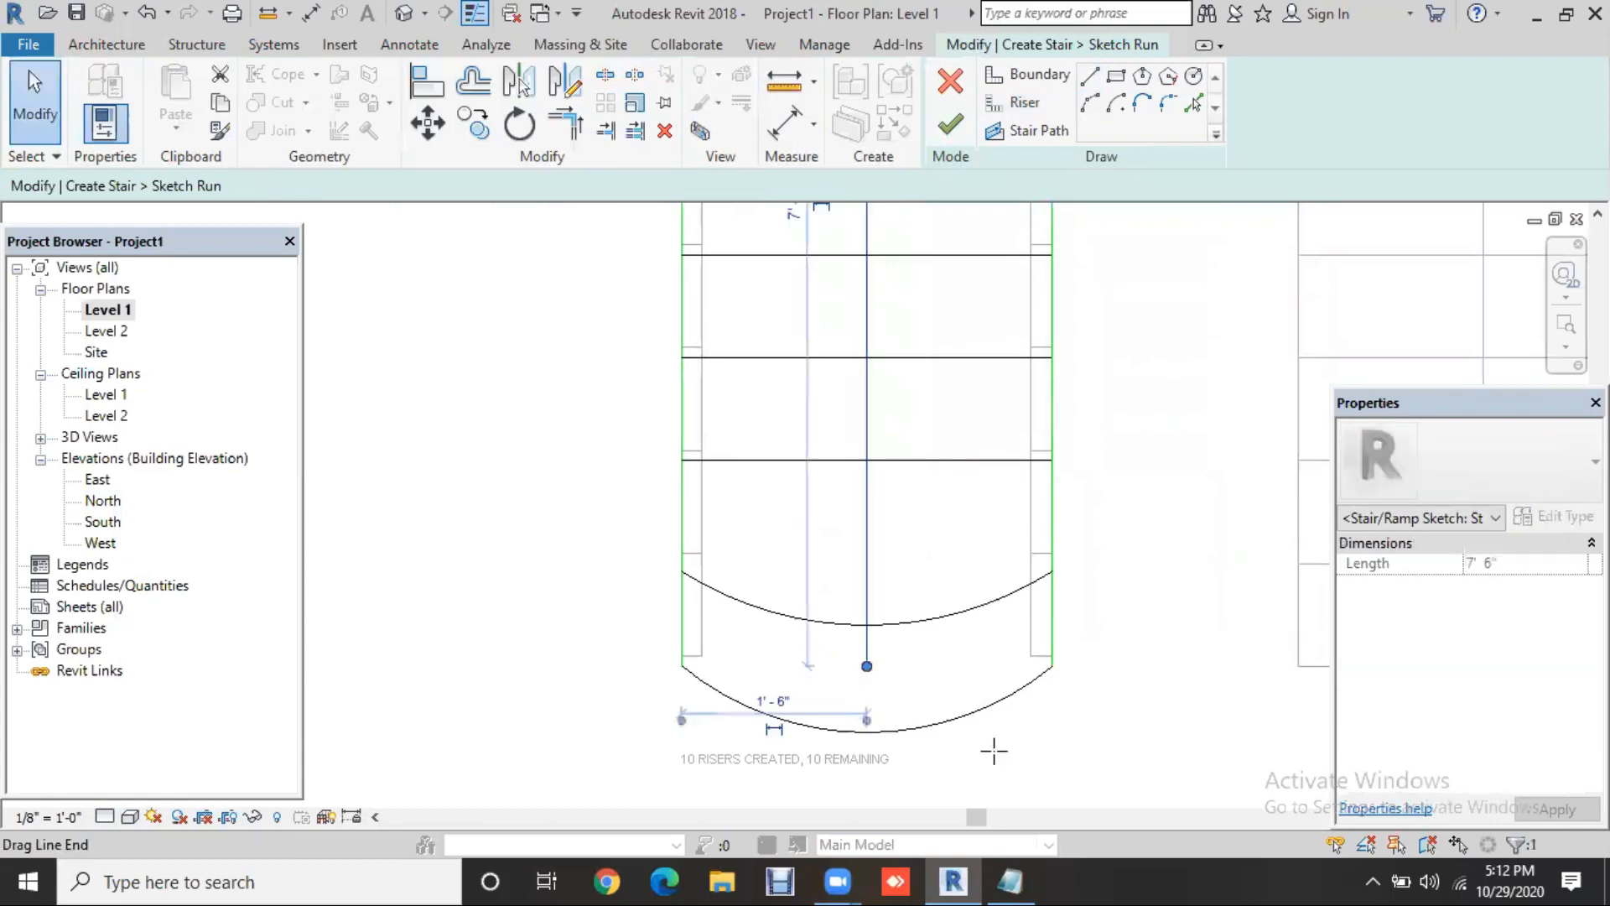
{"action": "left_click", "coordinate": [950, 127]}
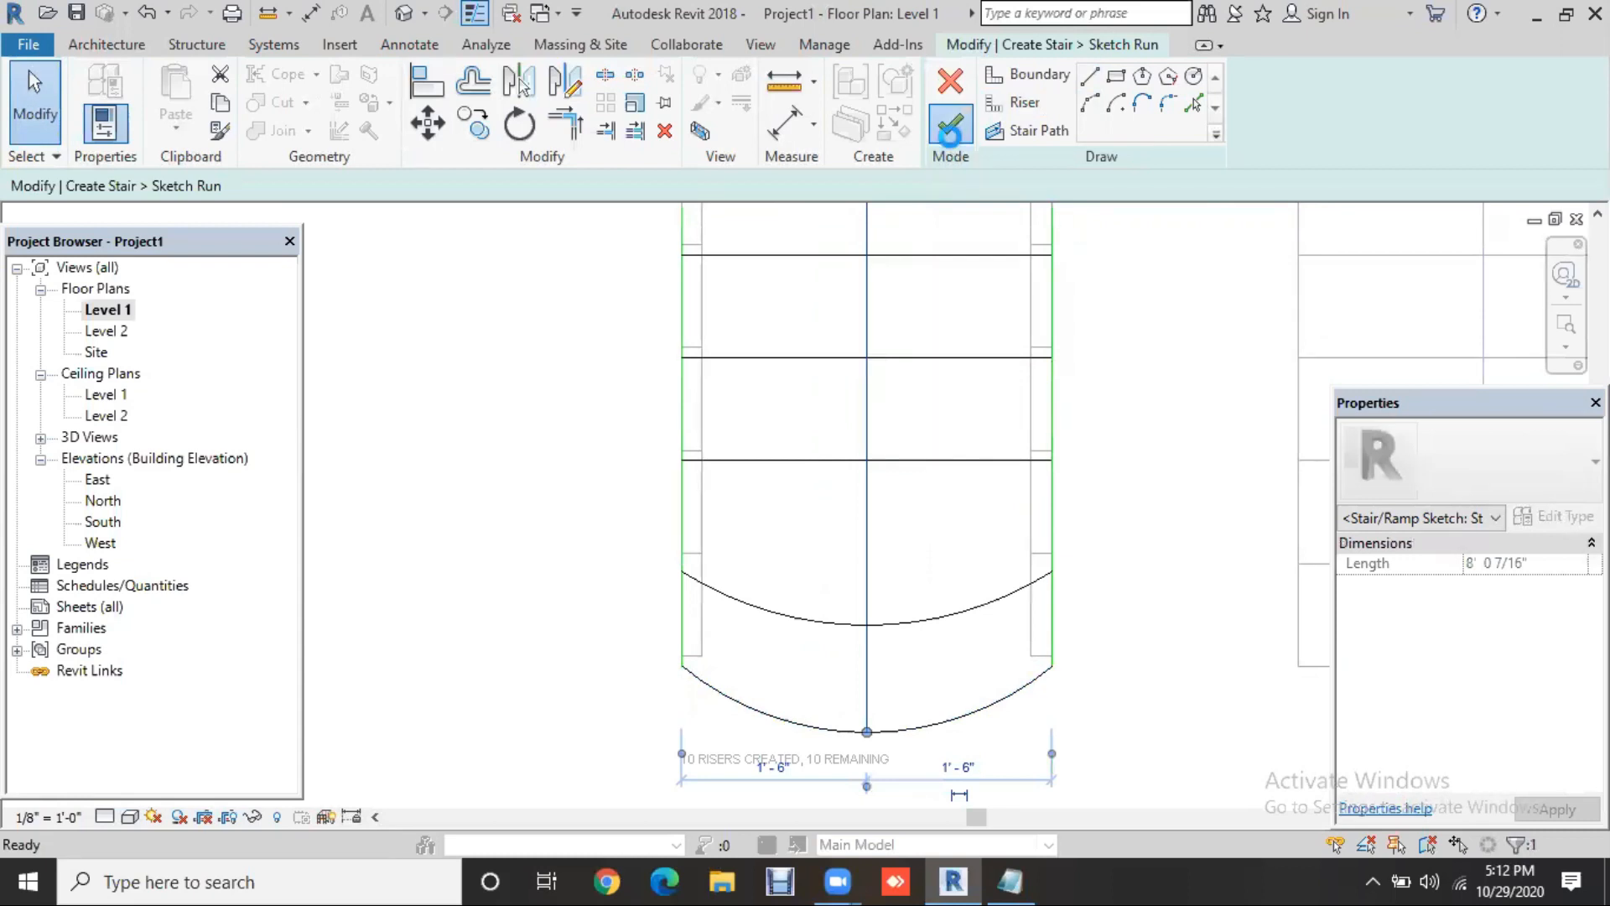
Finish editing the U-shaped stair and open the 3D view to show its curved bottom treads
{"action": "left_click", "coordinate": [952, 140]}
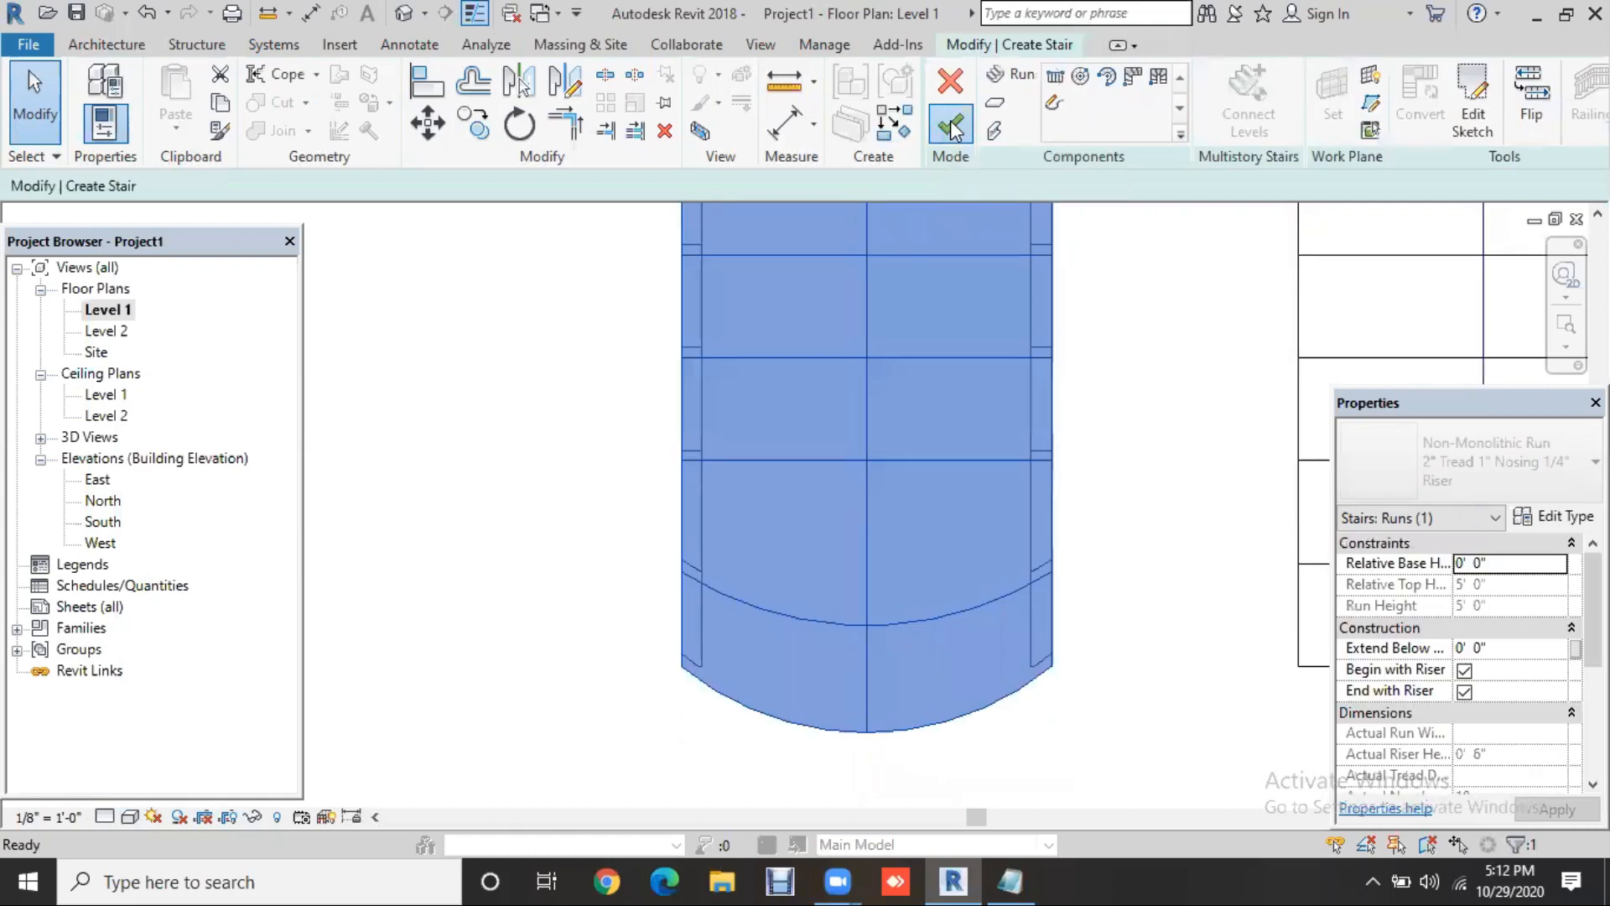
{"action": "left_click", "coordinate": [952, 128]}
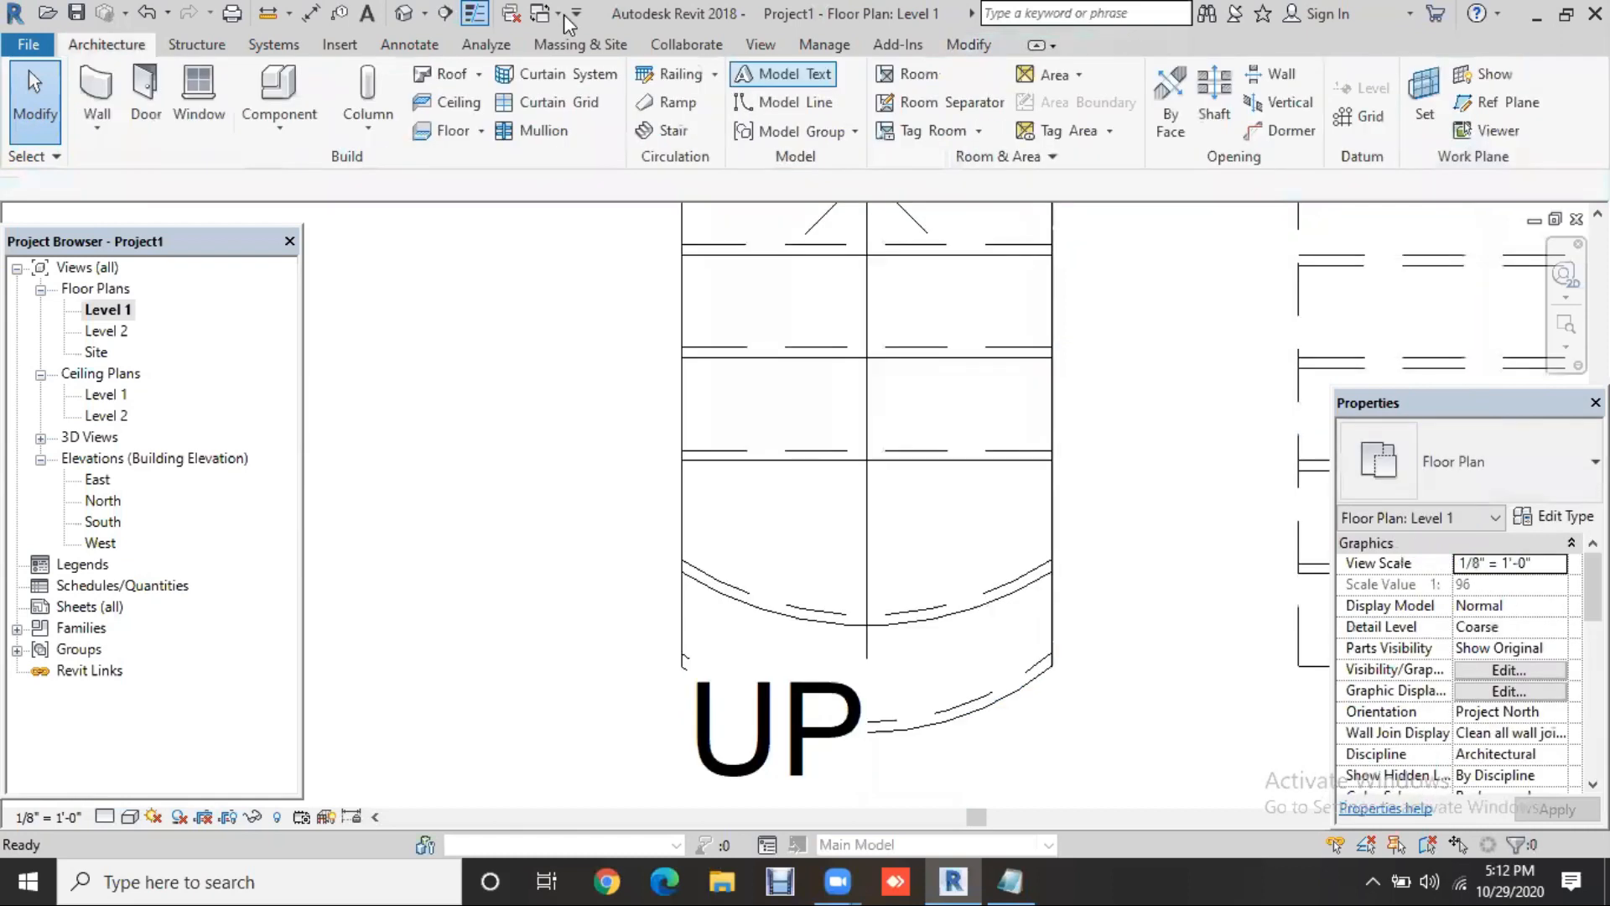
{"action": "left_click", "coordinate": [424, 17]}
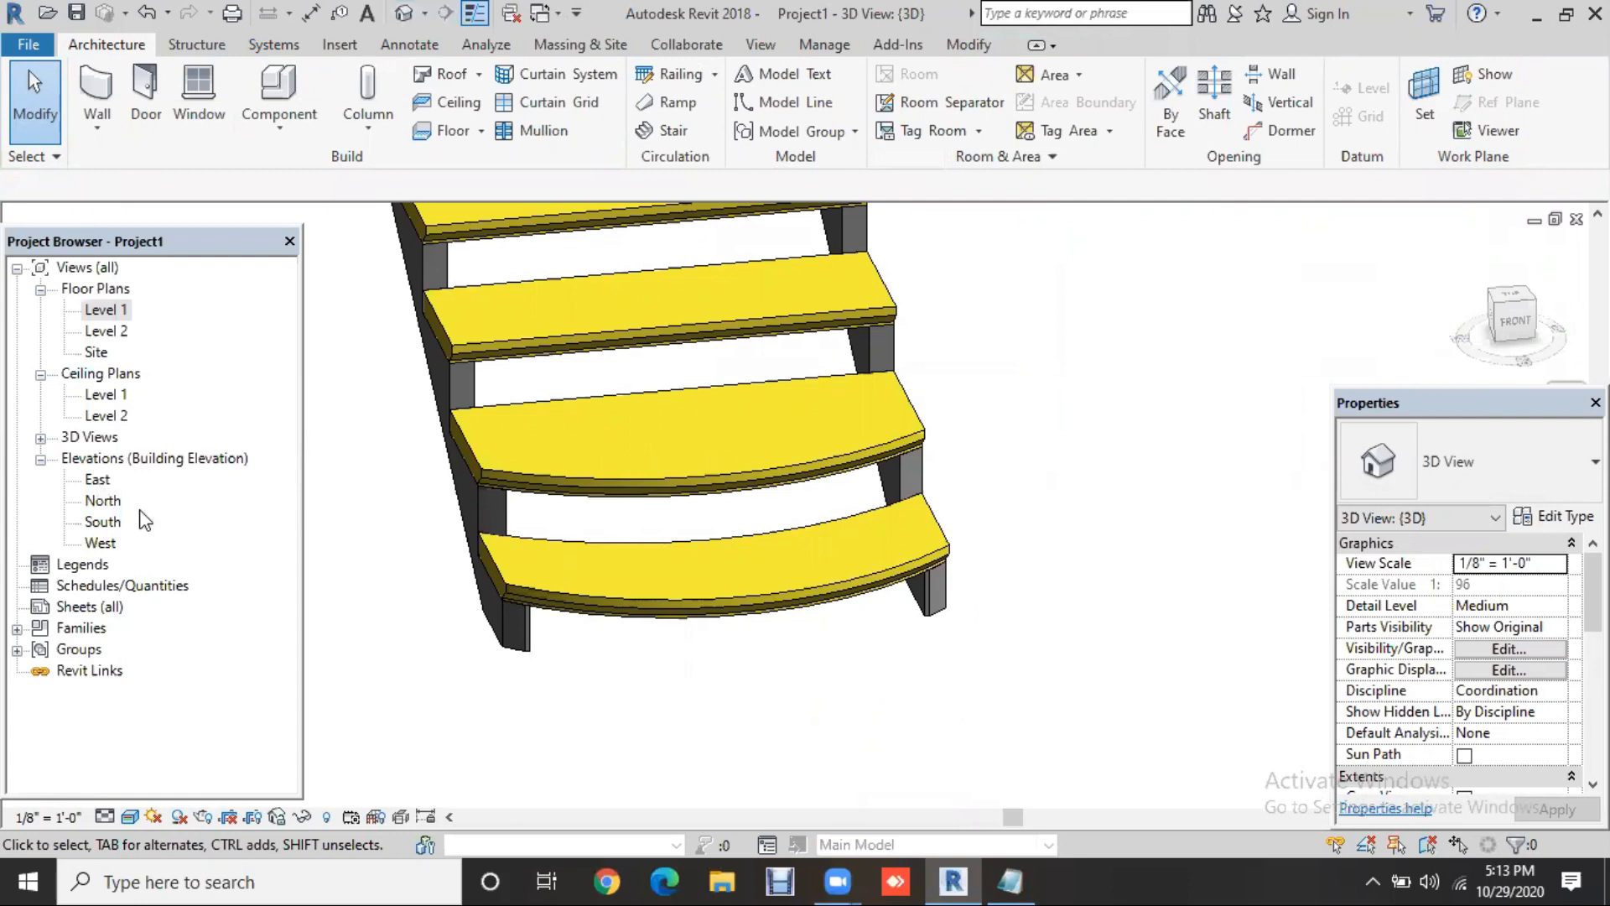
Open the East elevation and examine the stair's profile between the two level lines
{"action": "double_click", "coordinate": [97, 479]}
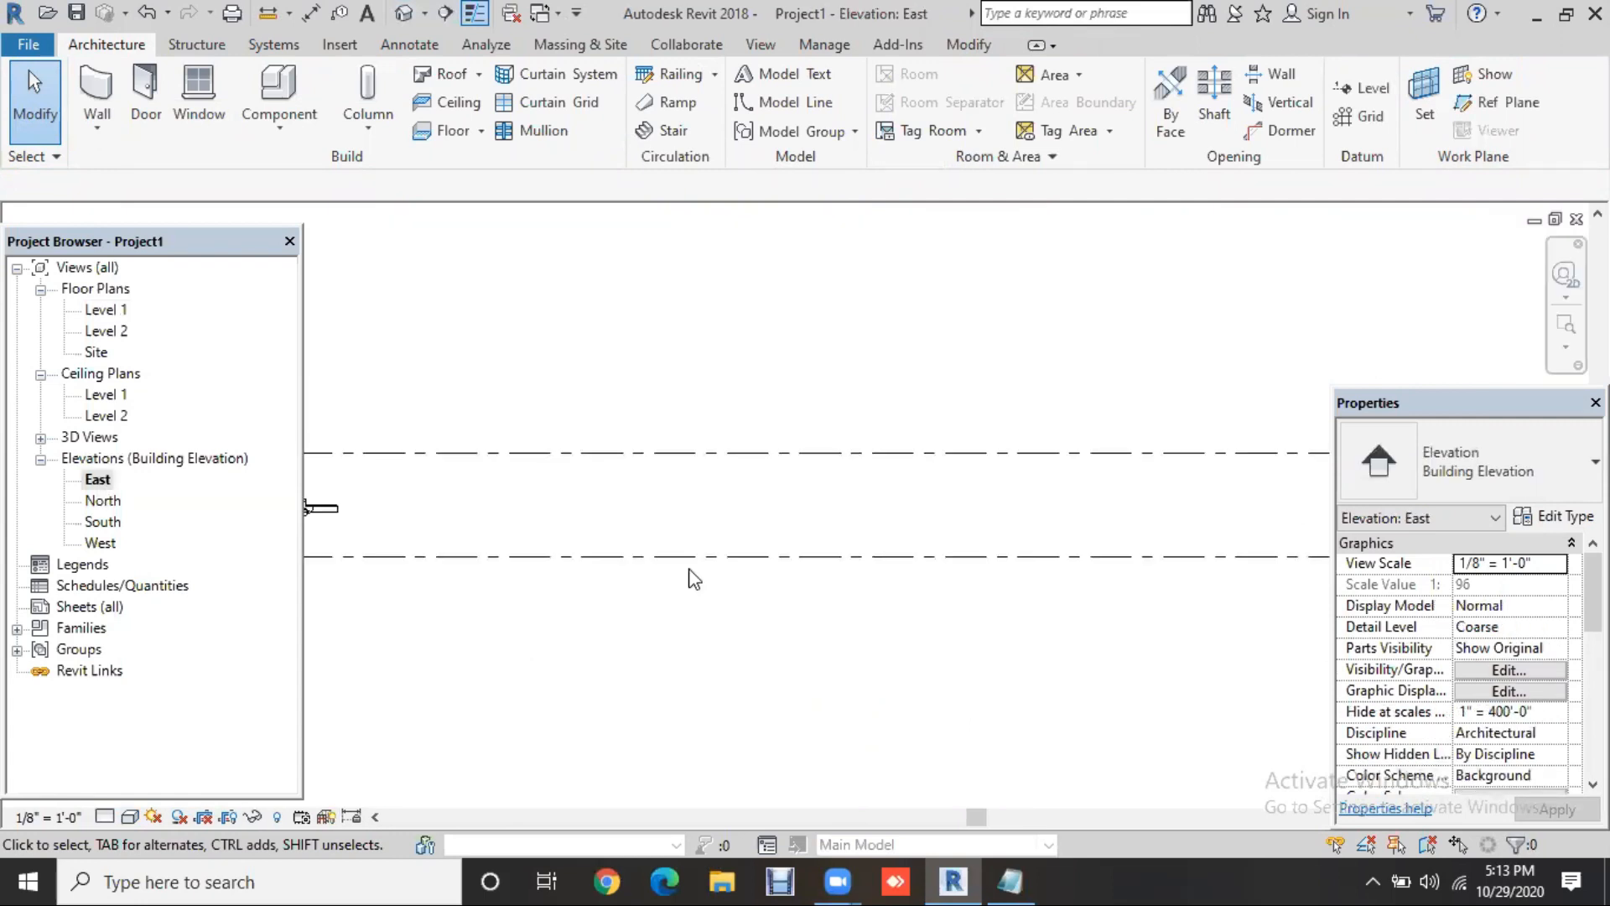
{"action": "middle_click_drag", "start_coordinate": [1010, 565], "coordinate": [738, 615]}
{"action": "scroll", "coordinate": [739, 614], "scroll_direction": "up", "scroll_amount": 3}
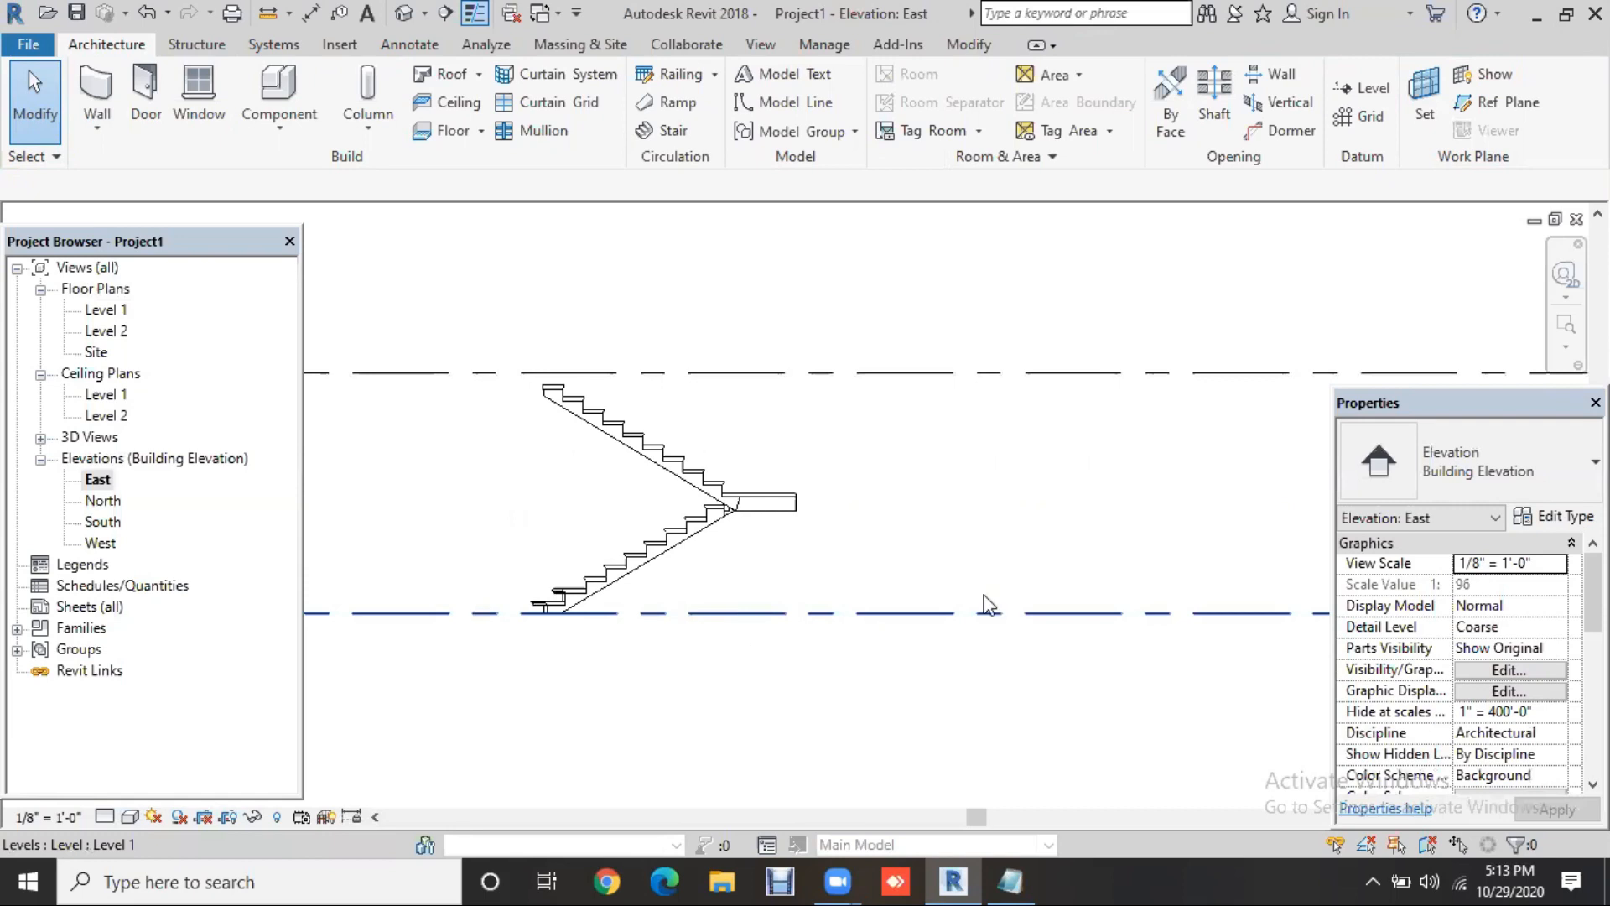
{"action": "scroll", "coordinate": [916, 600], "scroll_direction": "down", "scroll_amount": 1}
{"action": "middle_click_drag", "start_coordinate": [916, 600], "coordinate": [104, 504]}
{"action": "scroll", "coordinate": [880, 564], "scroll_direction": "down", "scroll_amount": 1}
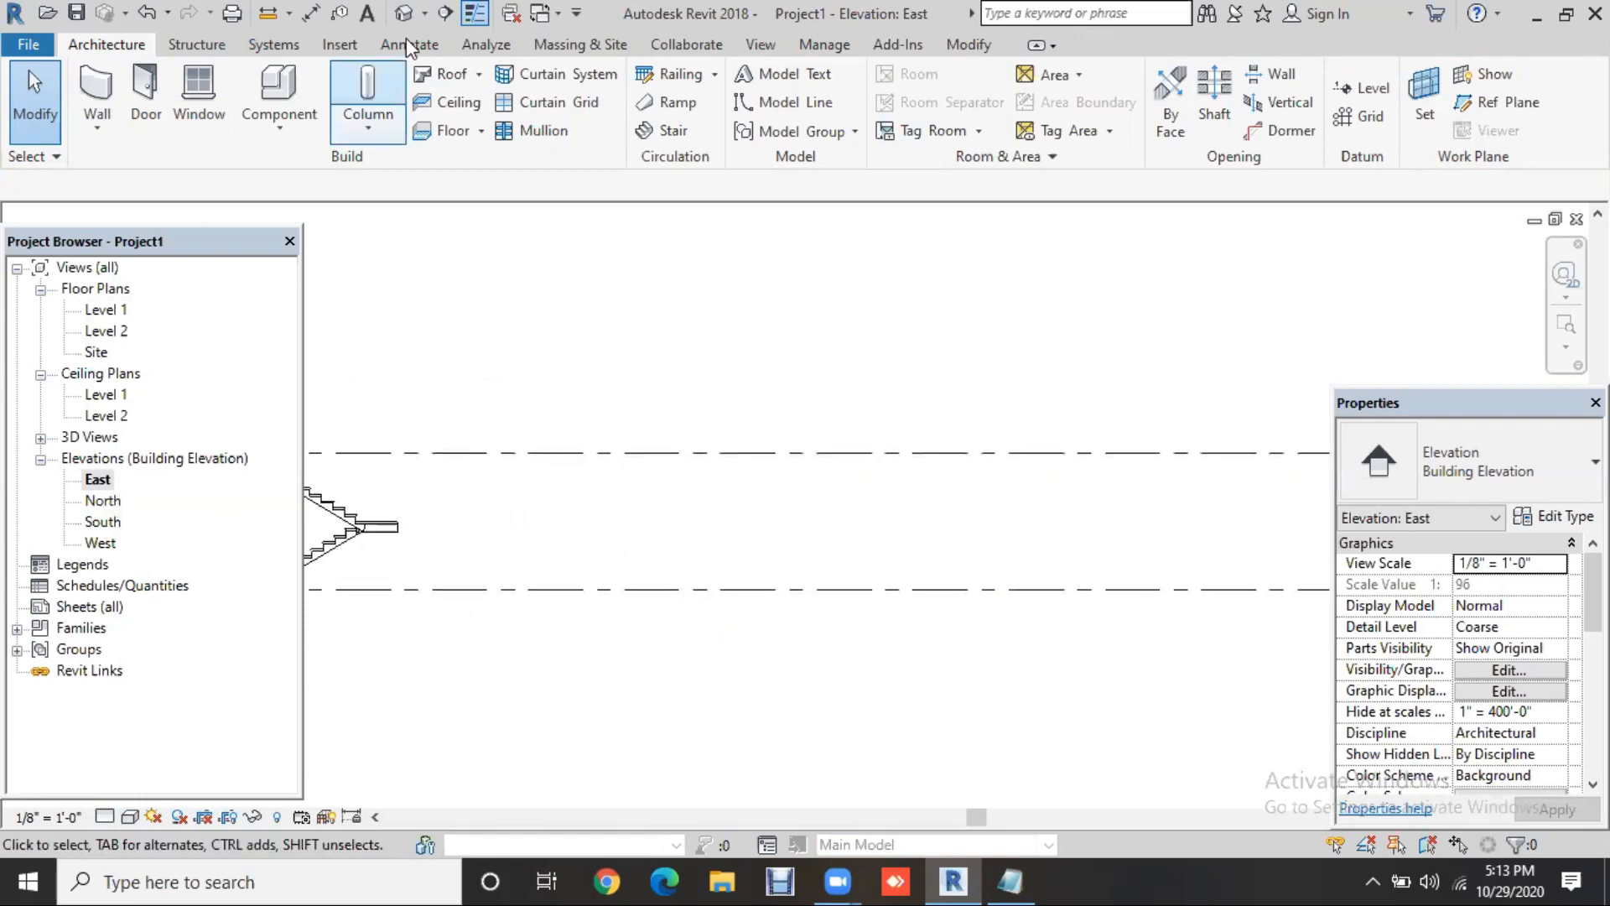
Return to the 3D view, select the assembled stair and review its constraints, dimensions, identity data and phasing properties
{"action": "left_click", "coordinate": [404, 12]}
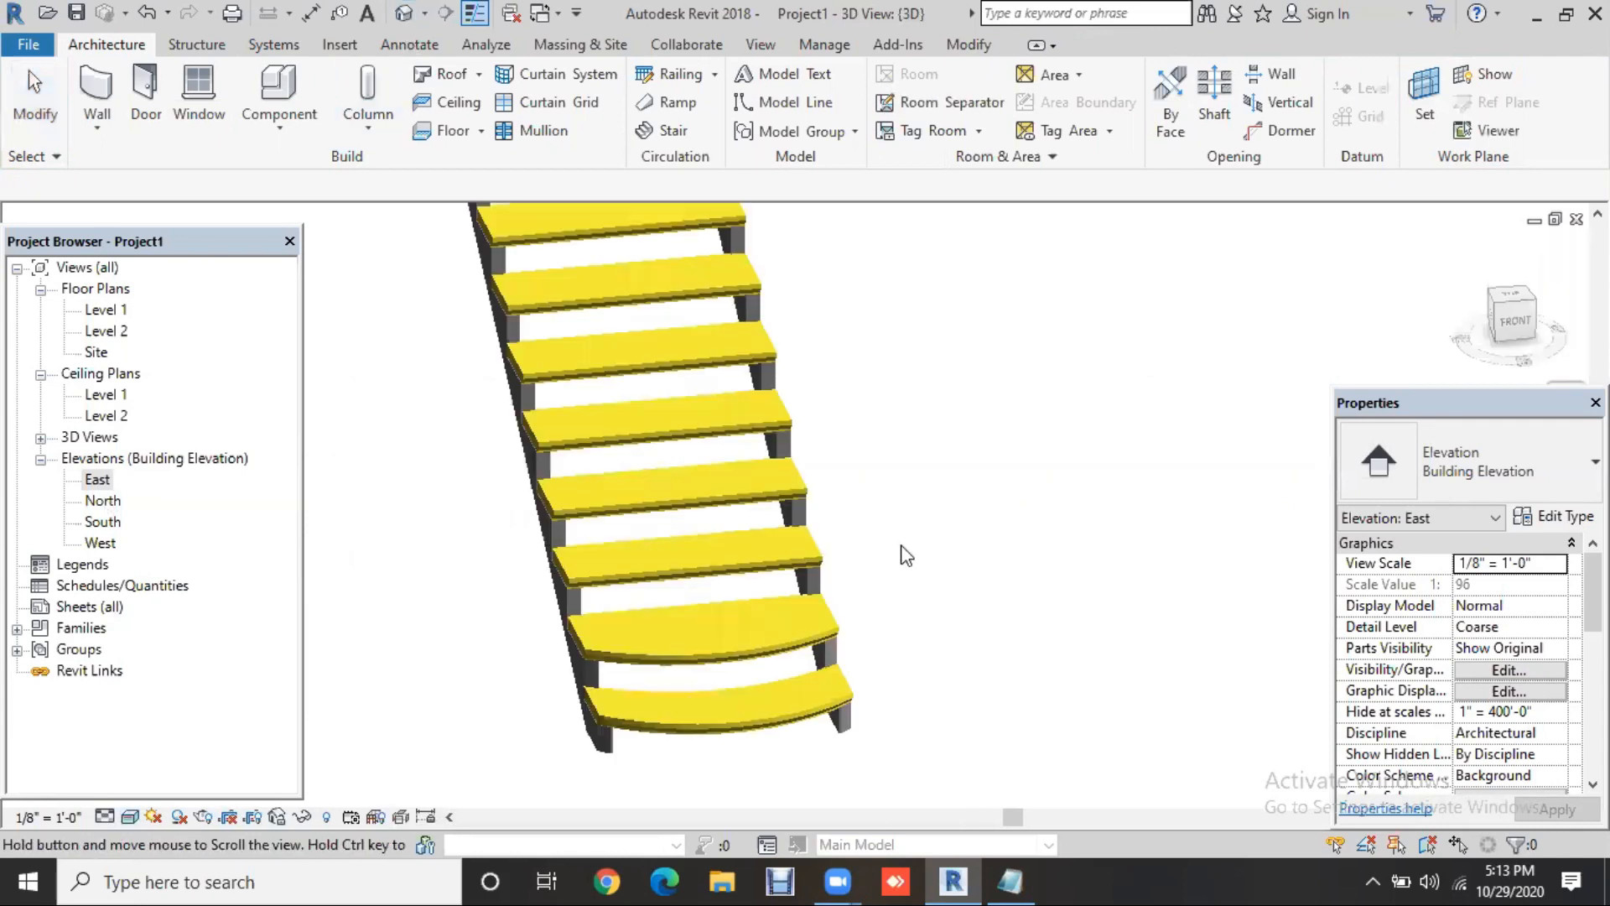
{"action": "scroll", "coordinate": [901, 546], "scroll_direction": "down", "scroll_amount": 4}
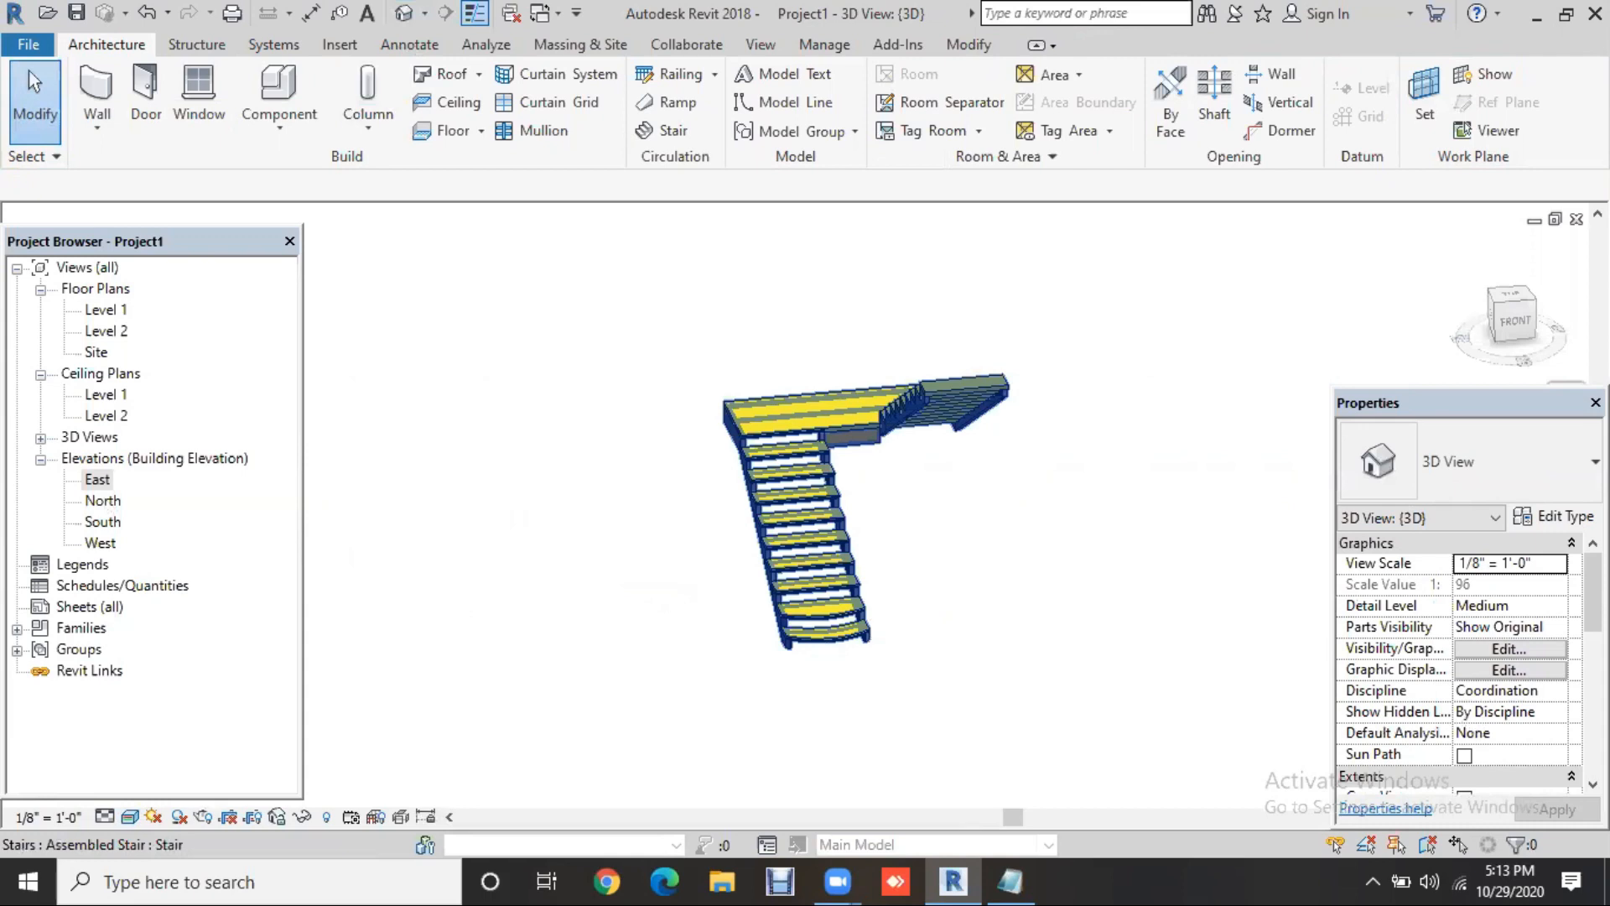
{"action": "left_click", "coordinate": [847, 536]}
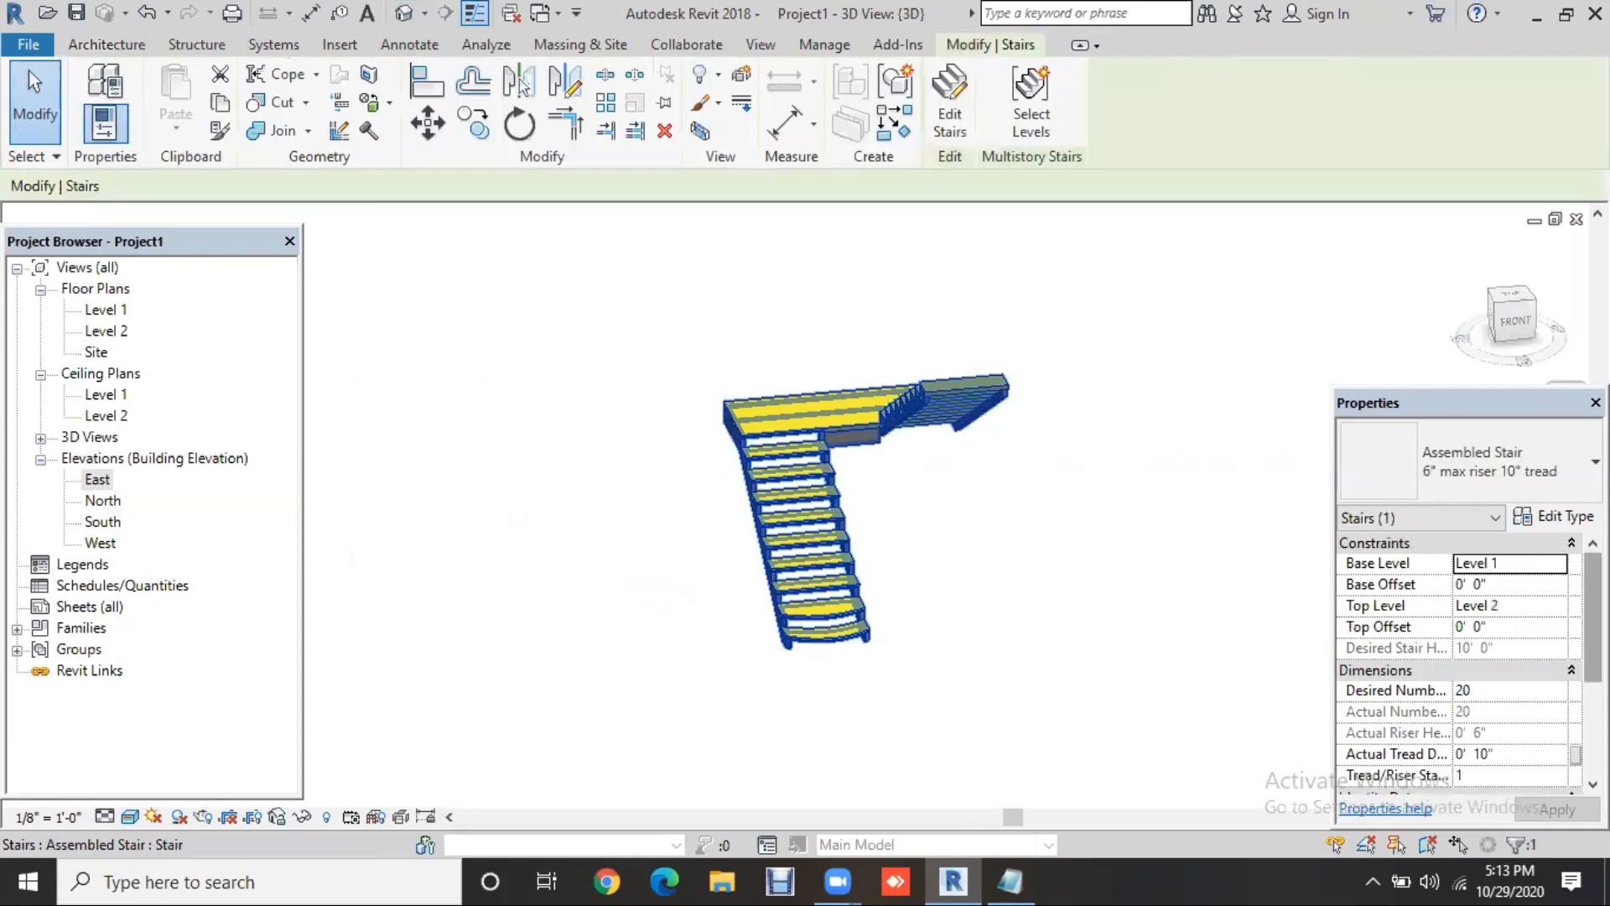
{"action": "scroll", "coordinate": [1459, 663], "scroll_direction": "down", "scroll_amount": 1}
{"action": "scroll", "coordinate": [1459, 663], "scroll_direction": "down", "scroll_amount": 3}
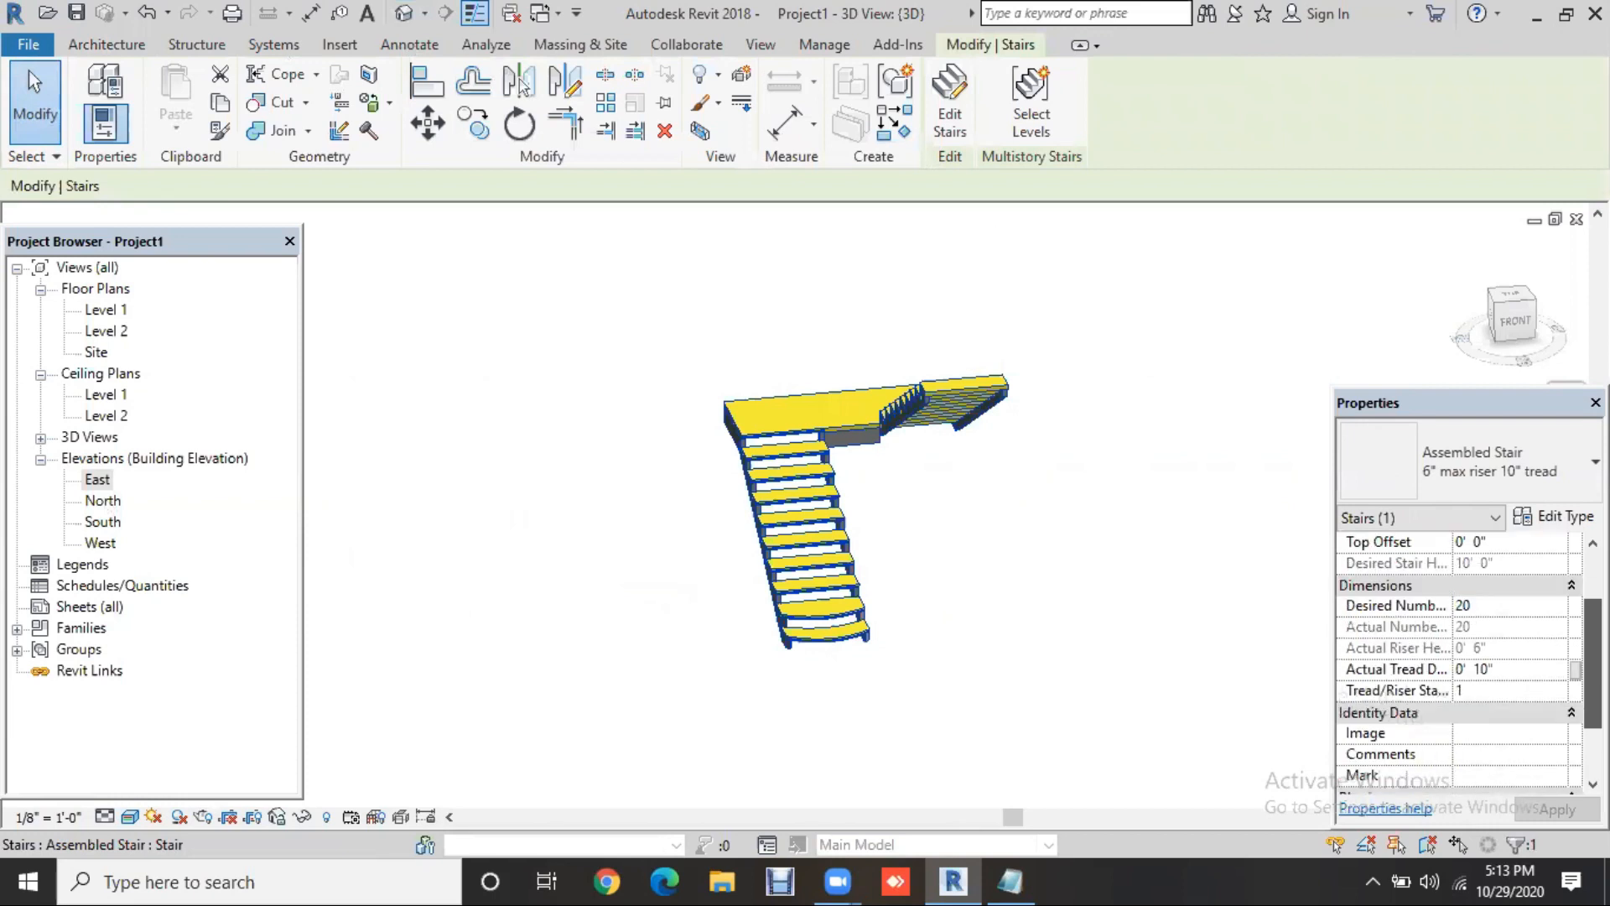
{"action": "scroll", "coordinate": [1459, 663], "scroll_direction": "down", "scroll_amount": 2}
{"action": "scroll", "coordinate": [1459, 663], "scroll_direction": "down", "scroll_amount": 2}
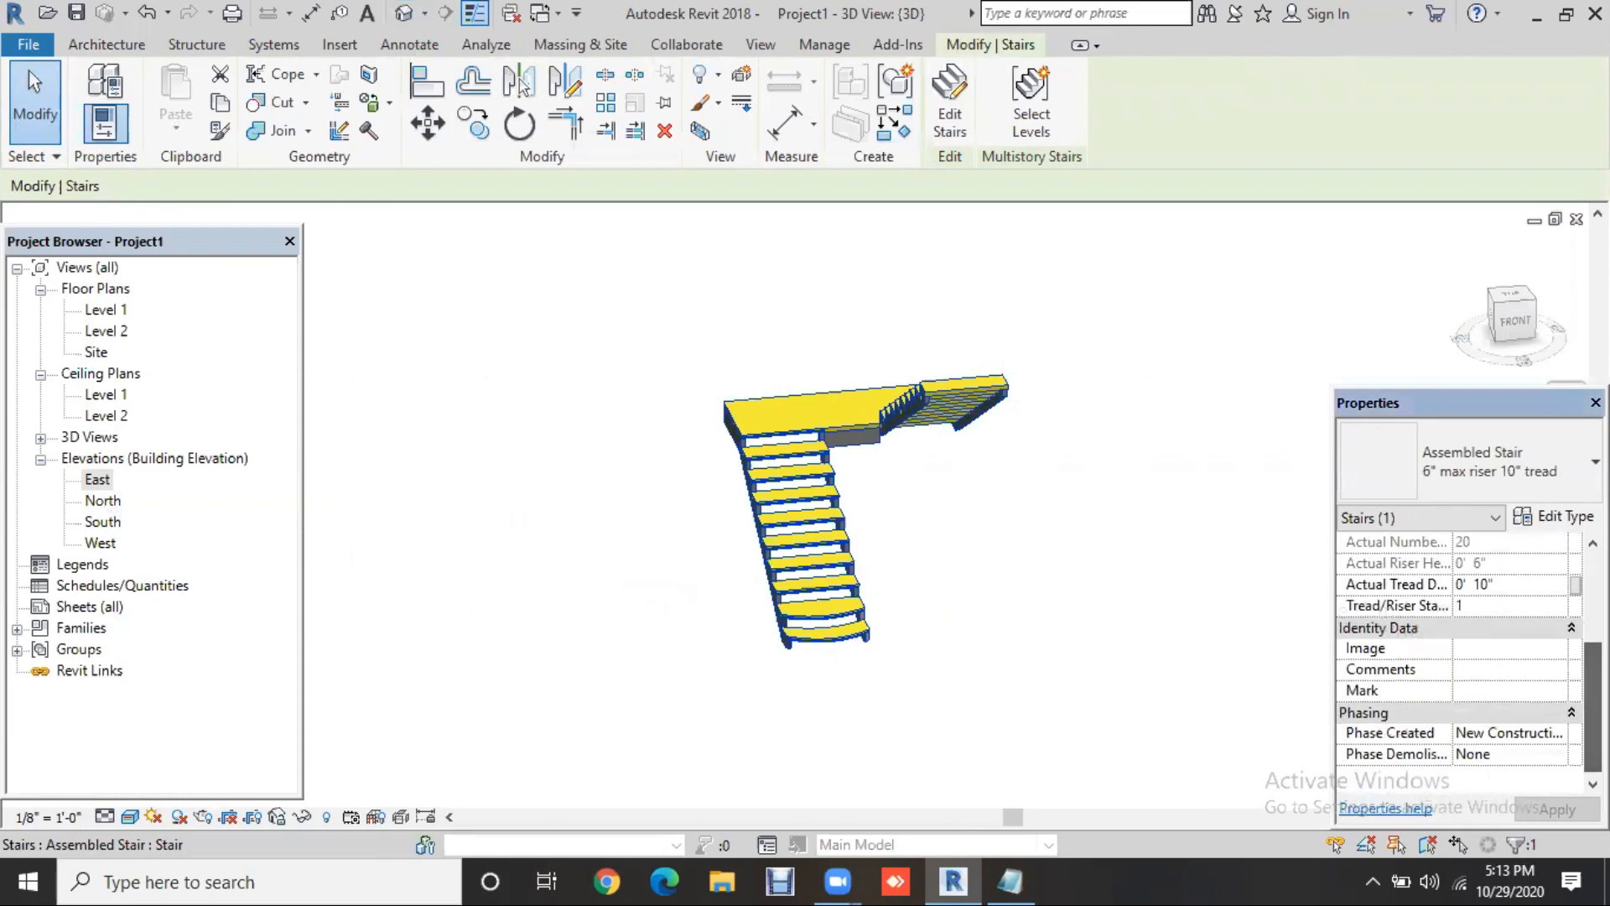
Open the Level 1 floor plan and enter the sketch of the U-shaped stair's first run with the curved treads
{"action": "double_click", "coordinate": [105, 325]}
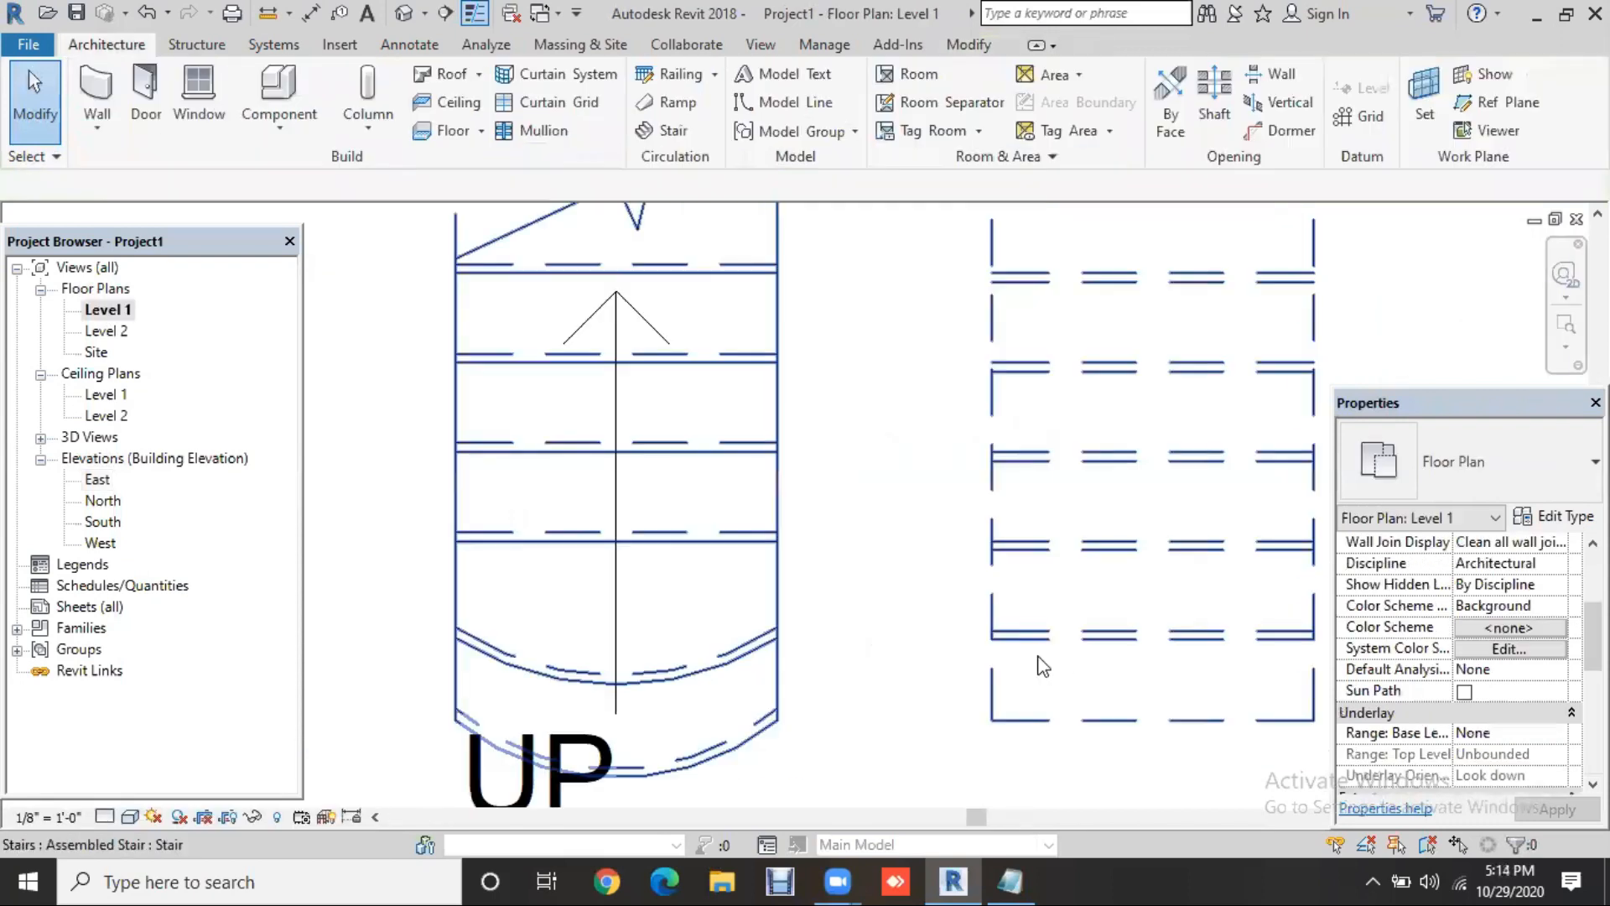
{"action": "left_click", "coordinate": [760, 532]}
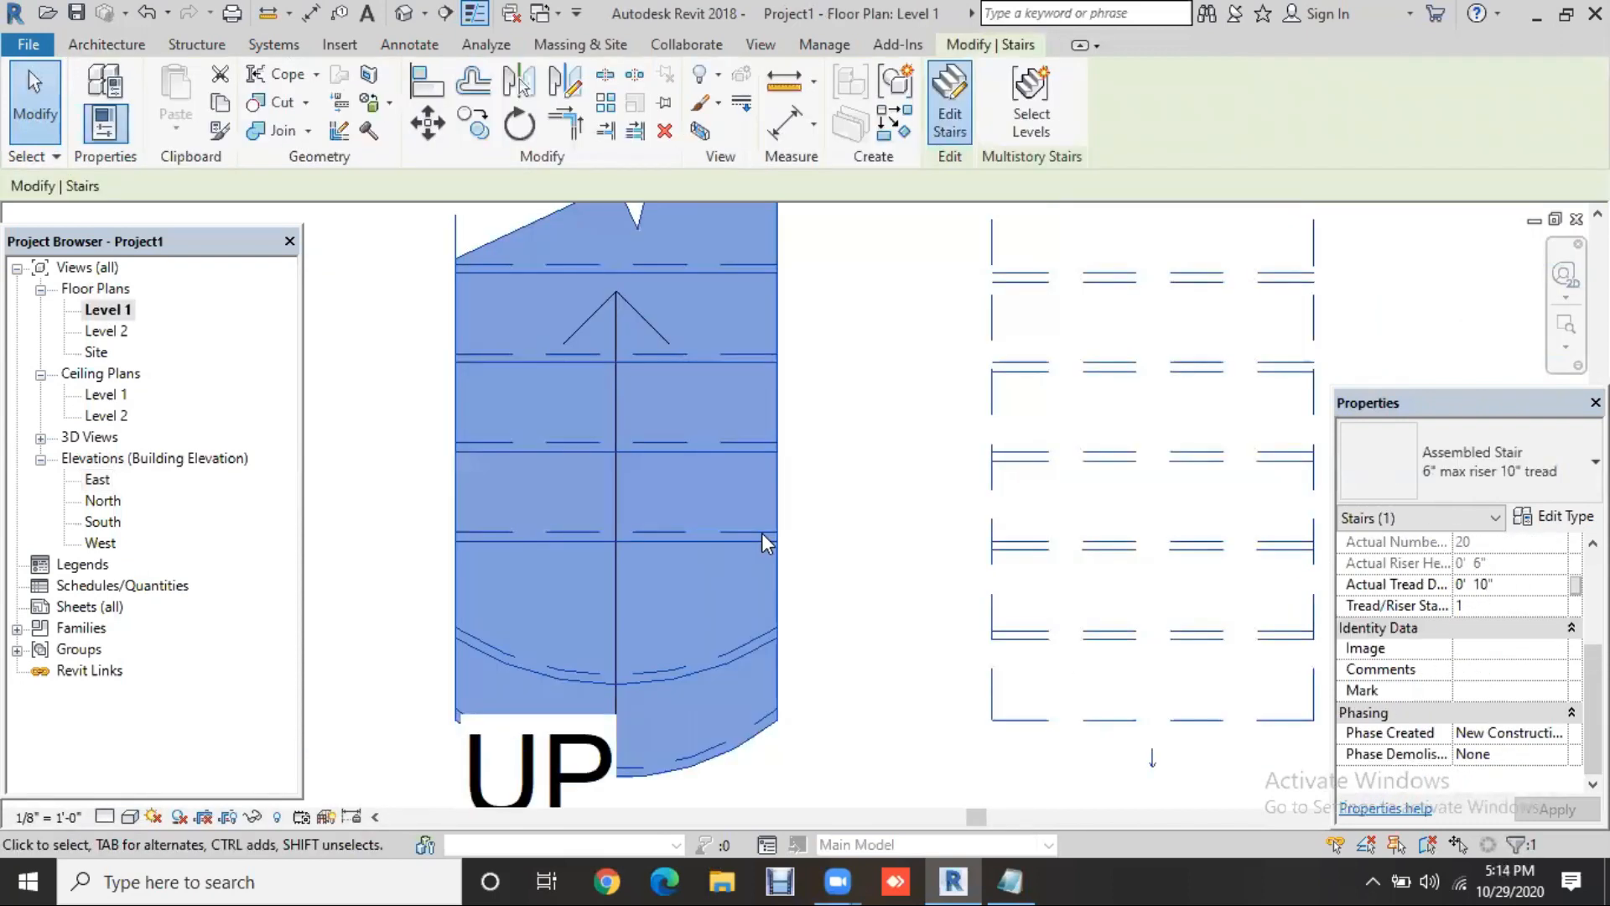
{"action": "left_click", "coordinate": [948, 135]}
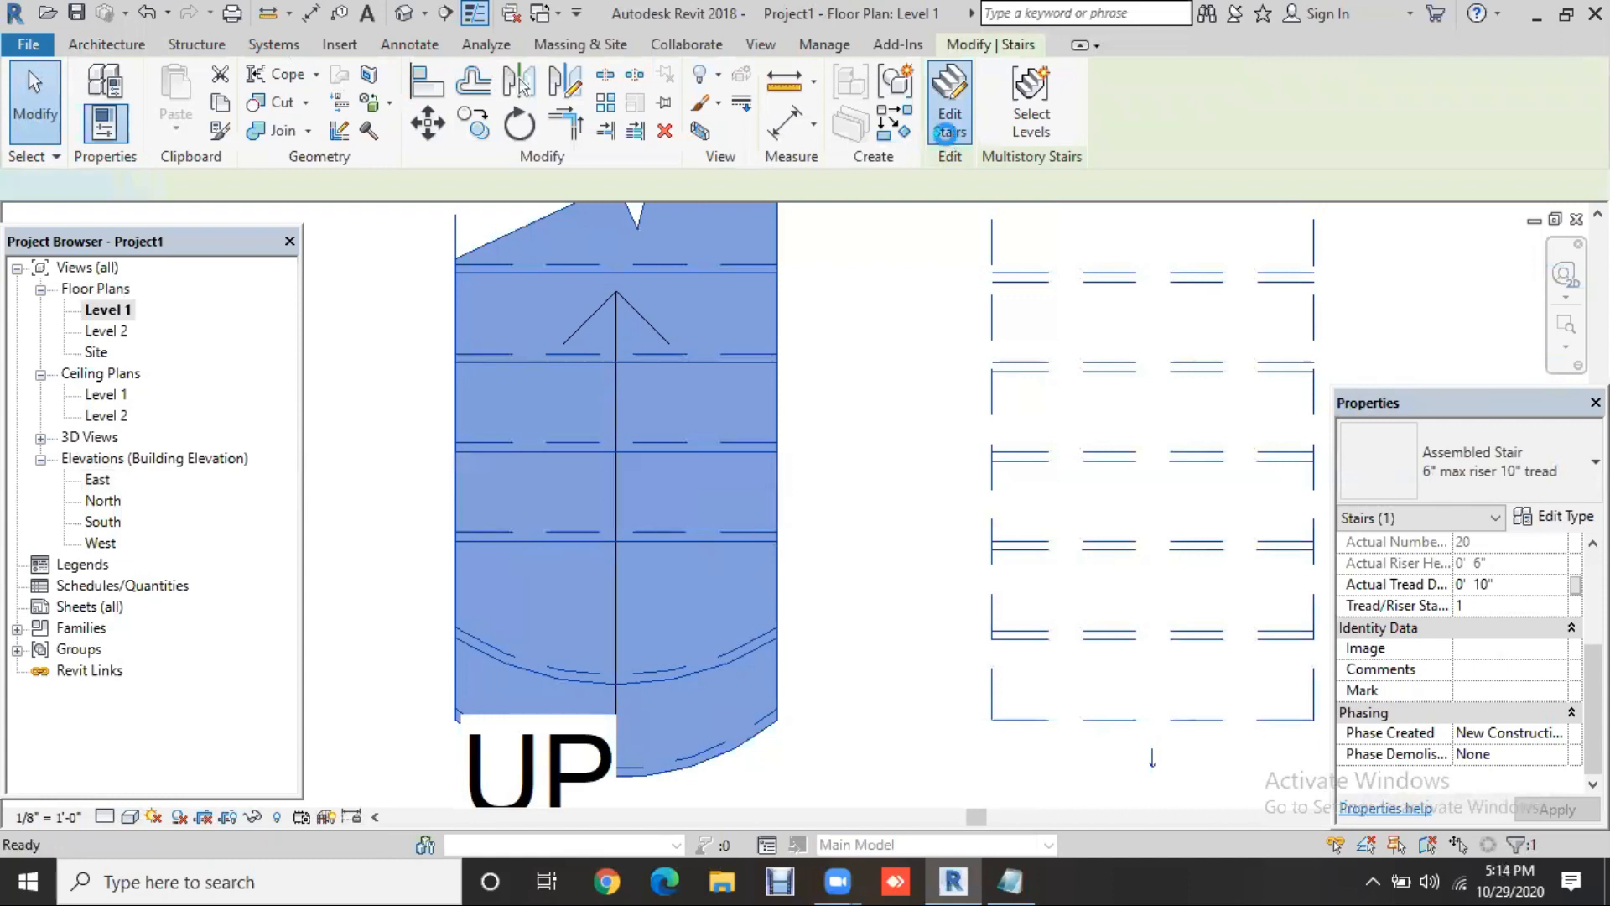
{"action": "left_click", "coordinate": [716, 551]}
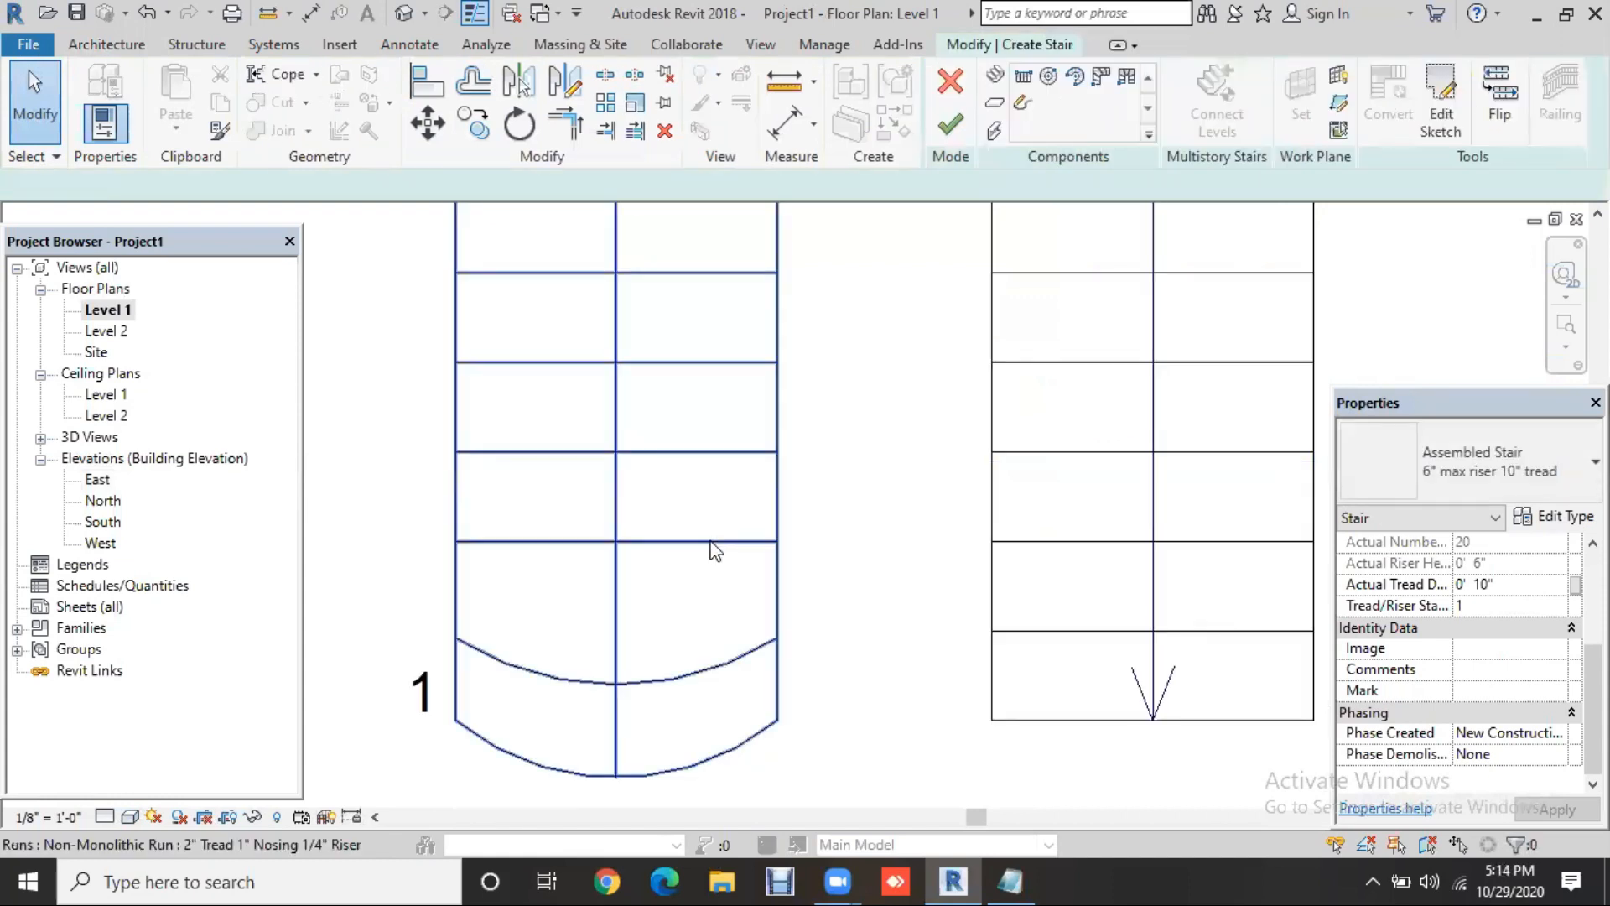
{"action": "left_click", "coordinate": [714, 550]}
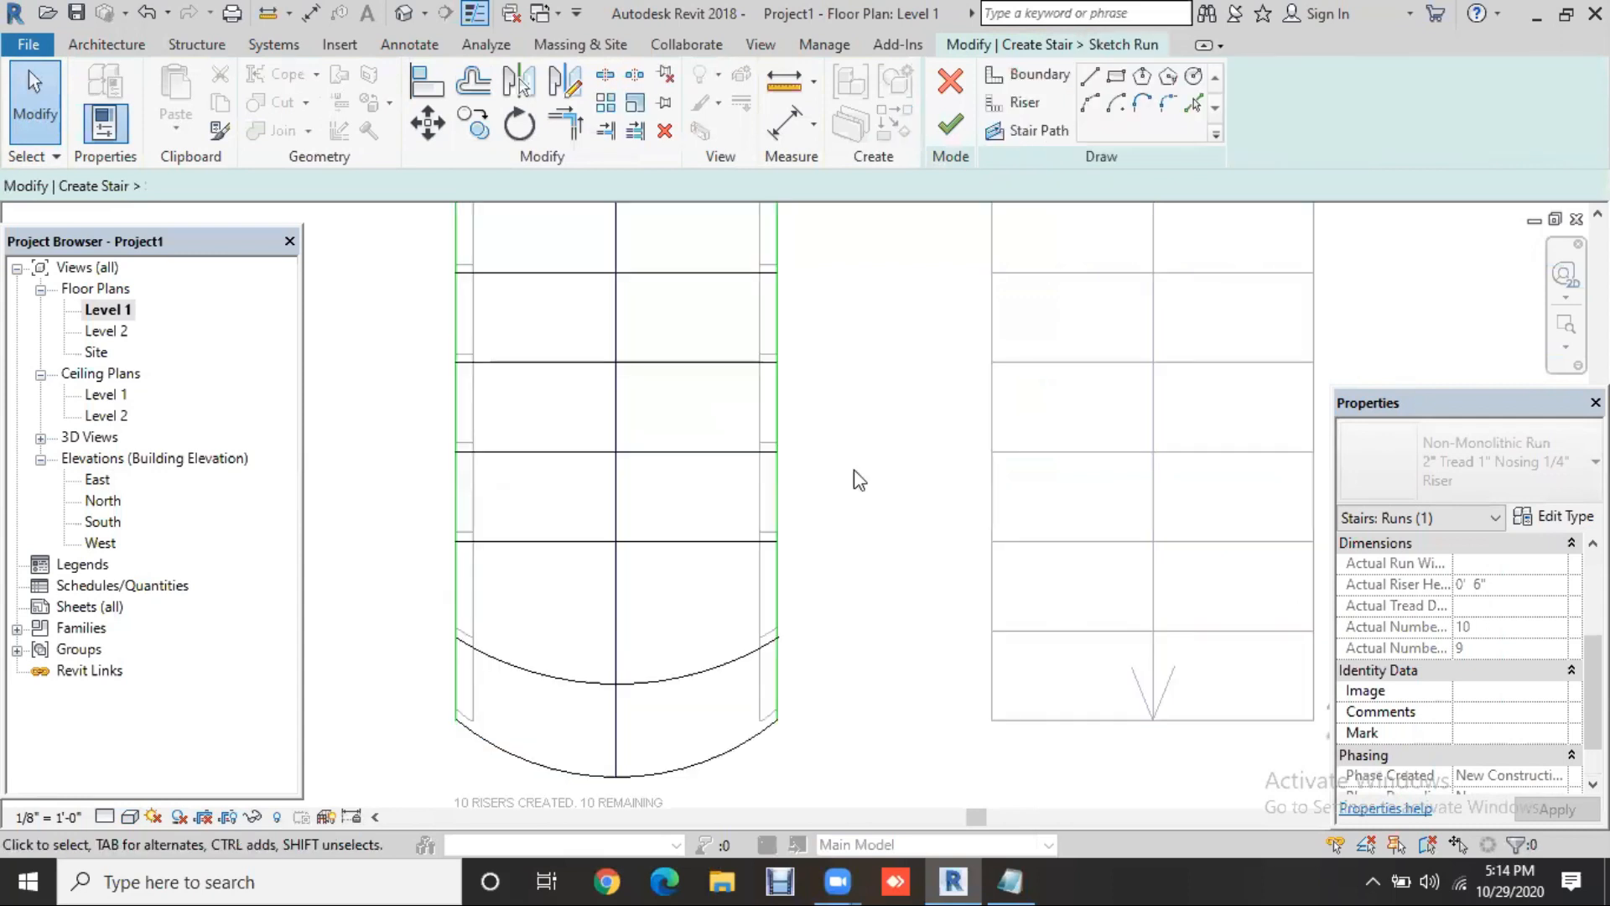
Inspect the last straight riser and the curved bottom risers in the run sketch, and finish the sketch without edits
{"action": "left_click", "coordinate": [596, 540]}
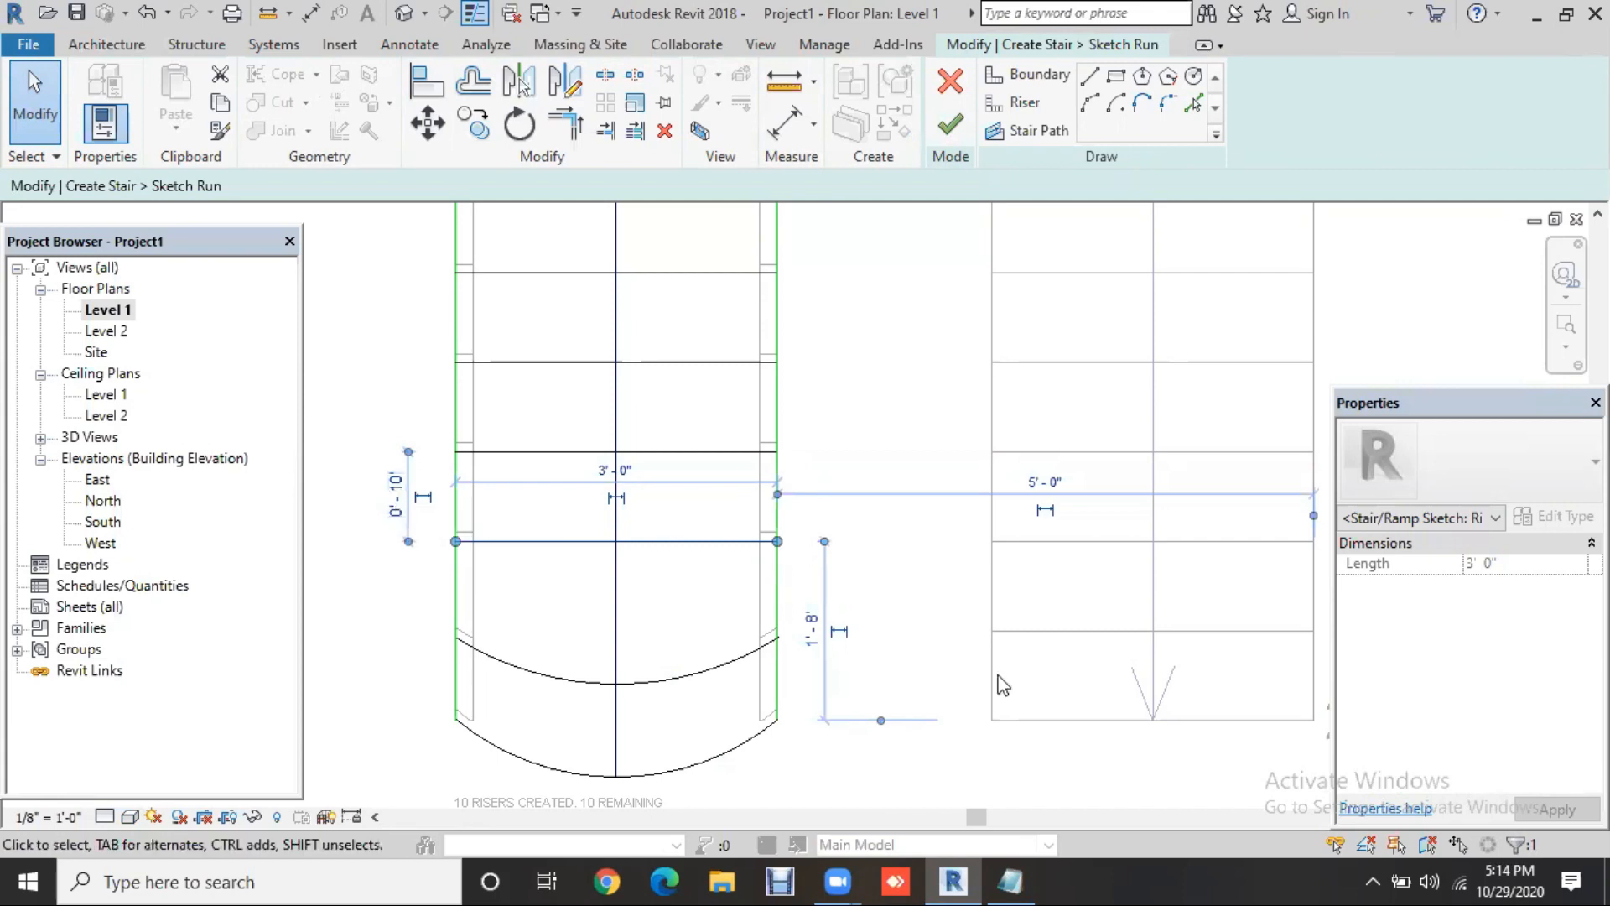
{"action": "scroll", "coordinate": [1002, 704], "scroll_direction": "down", "scroll_amount": 1}
{"action": "middle_click_drag", "start_coordinate": [1004, 720], "coordinate": [864, 729]}
{"action": "scroll", "coordinate": [860, 734], "scroll_direction": "down", "scroll_amount": 1}
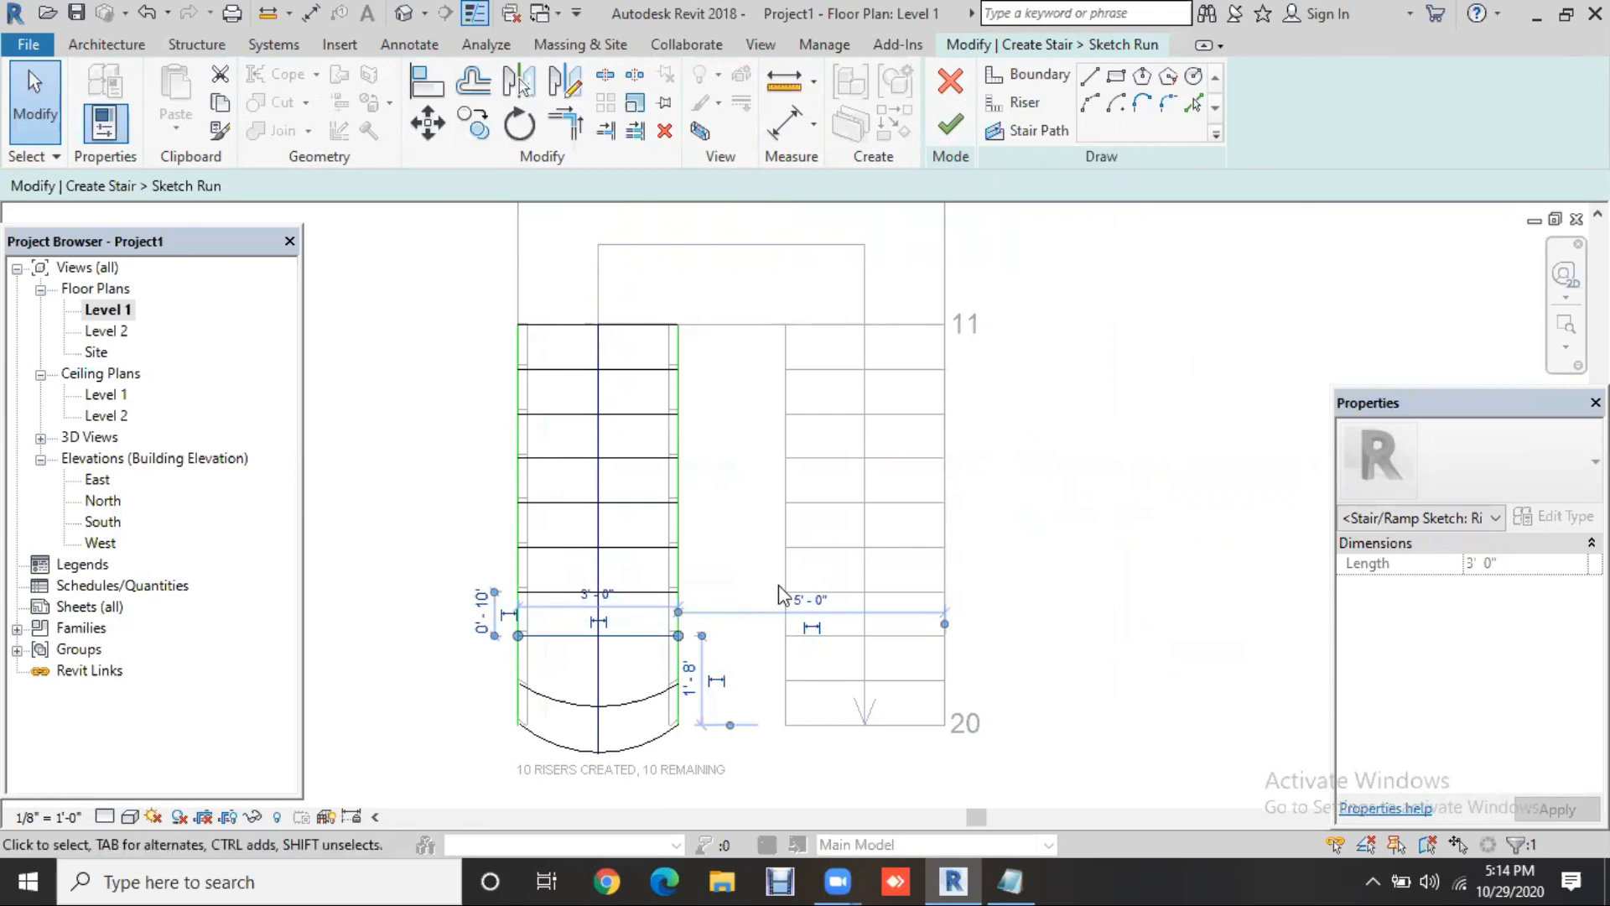
{"action": "key", "text": "Escape"}
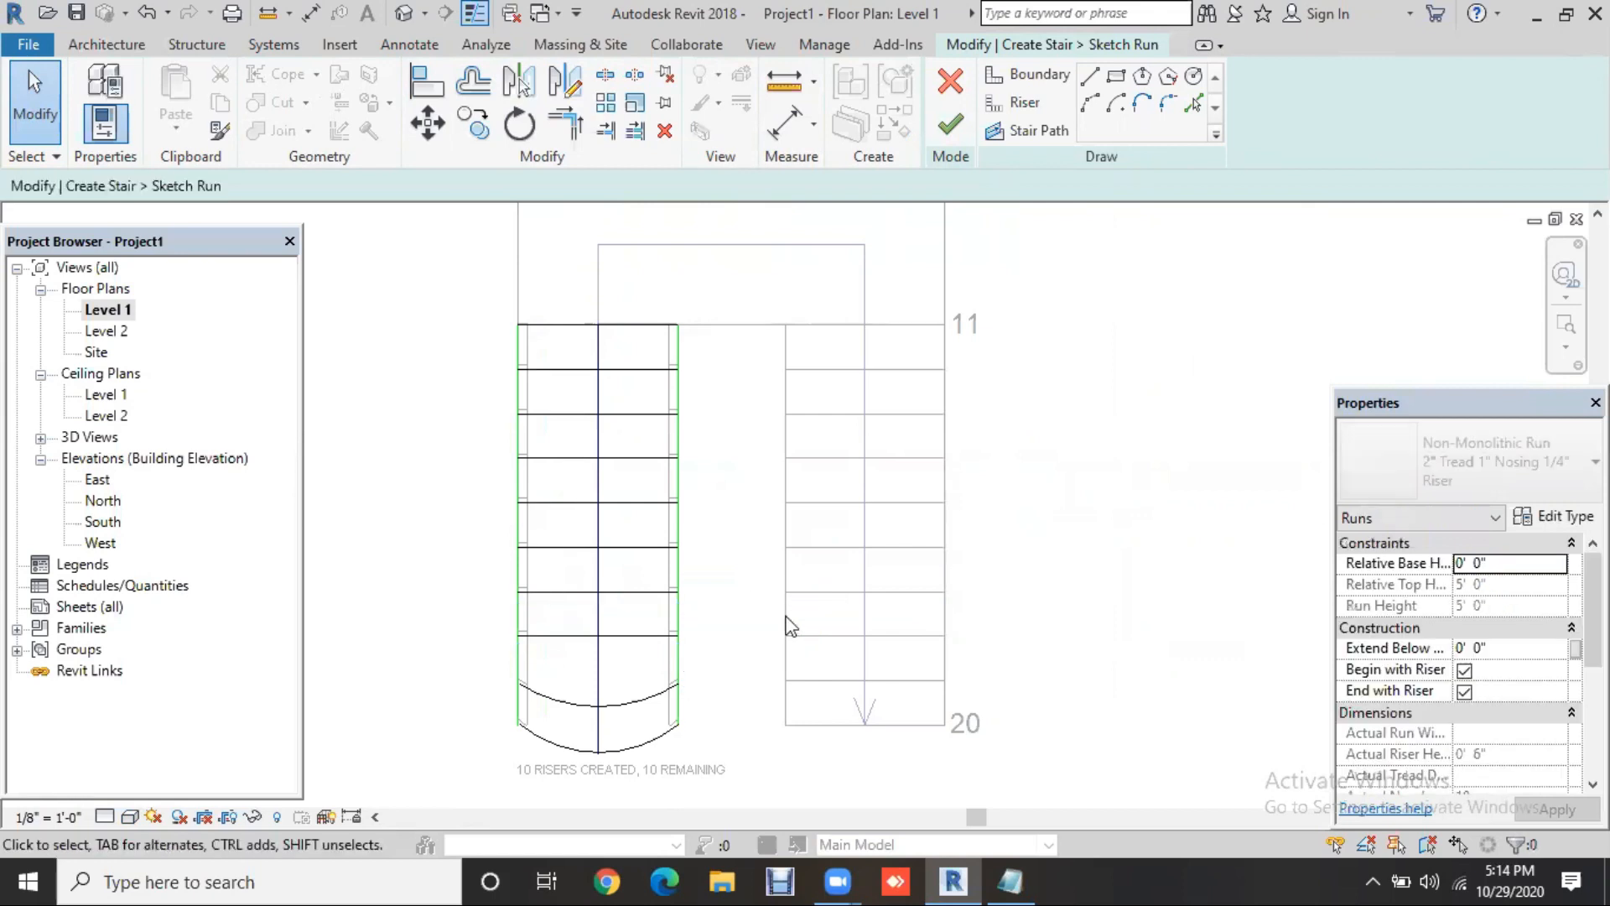
{"action": "scroll", "coordinate": [941, 504], "scroll_direction": "down", "scroll_amount": 1}
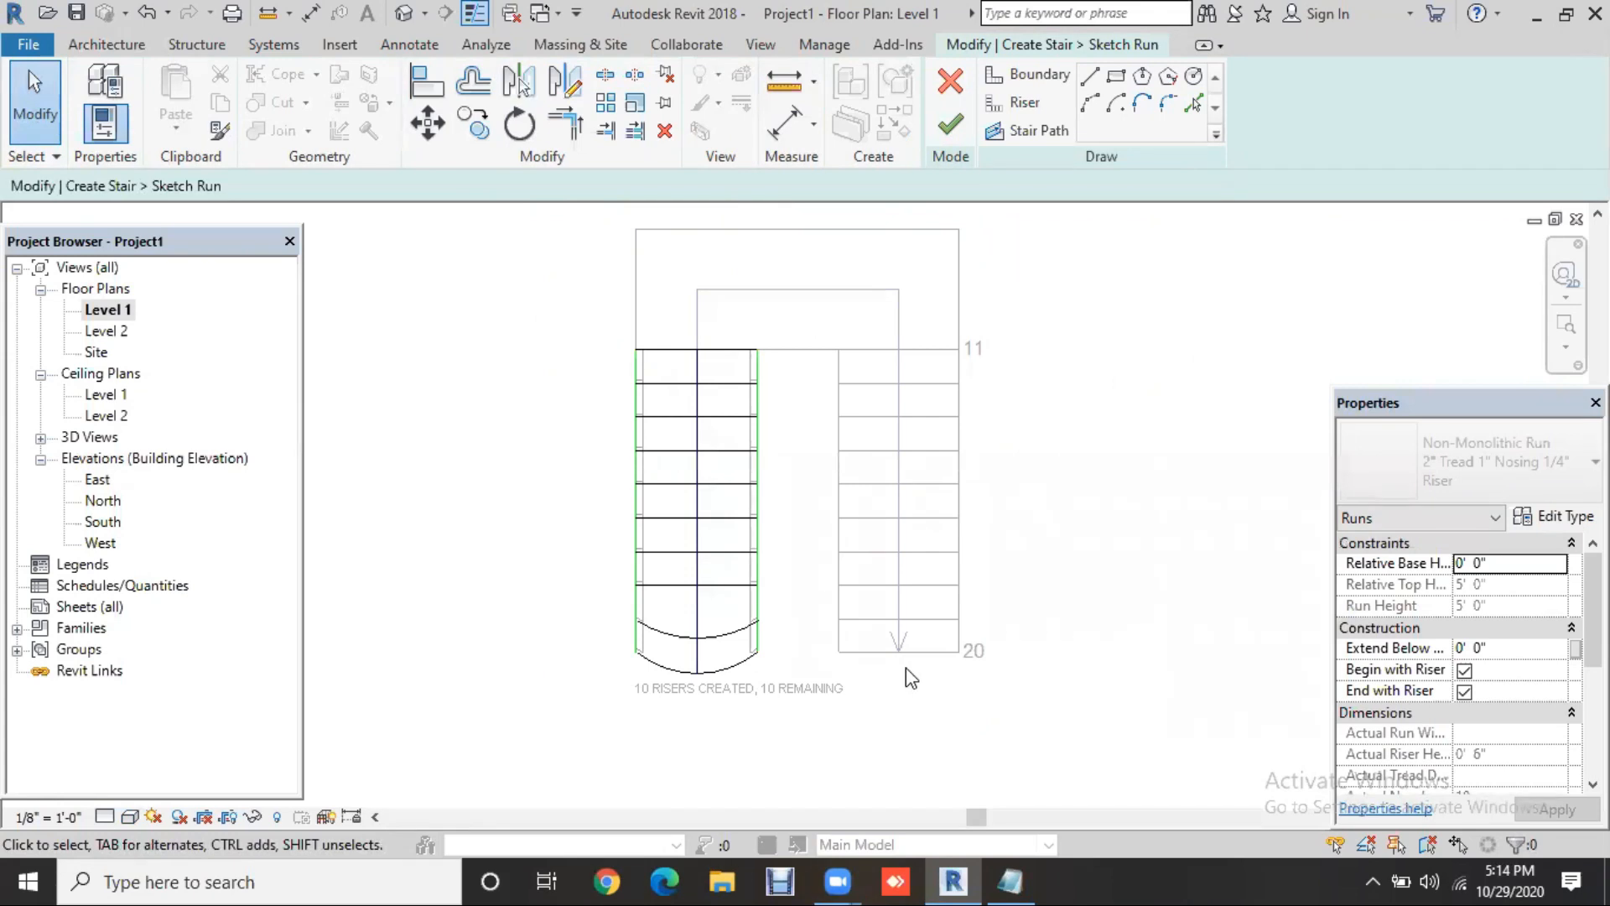
{"action": "left_click", "coordinate": [950, 124]}
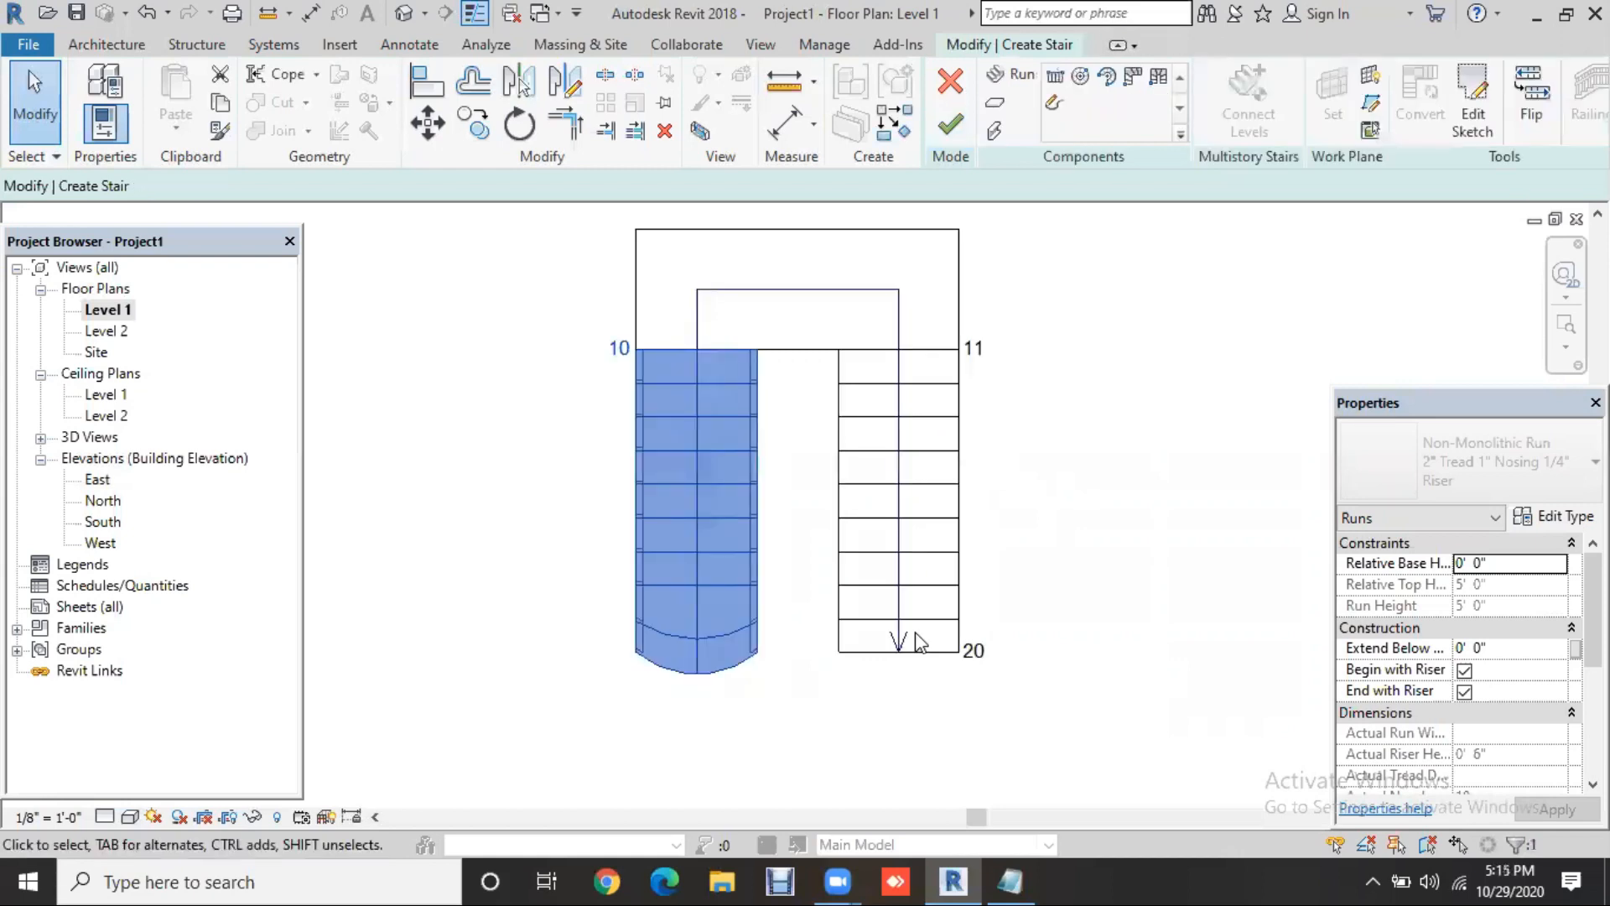
Inspect the U-shaped stair's second run and its dimensions, and finish editing the stair
{"action": "left_click", "coordinate": [920, 653]}
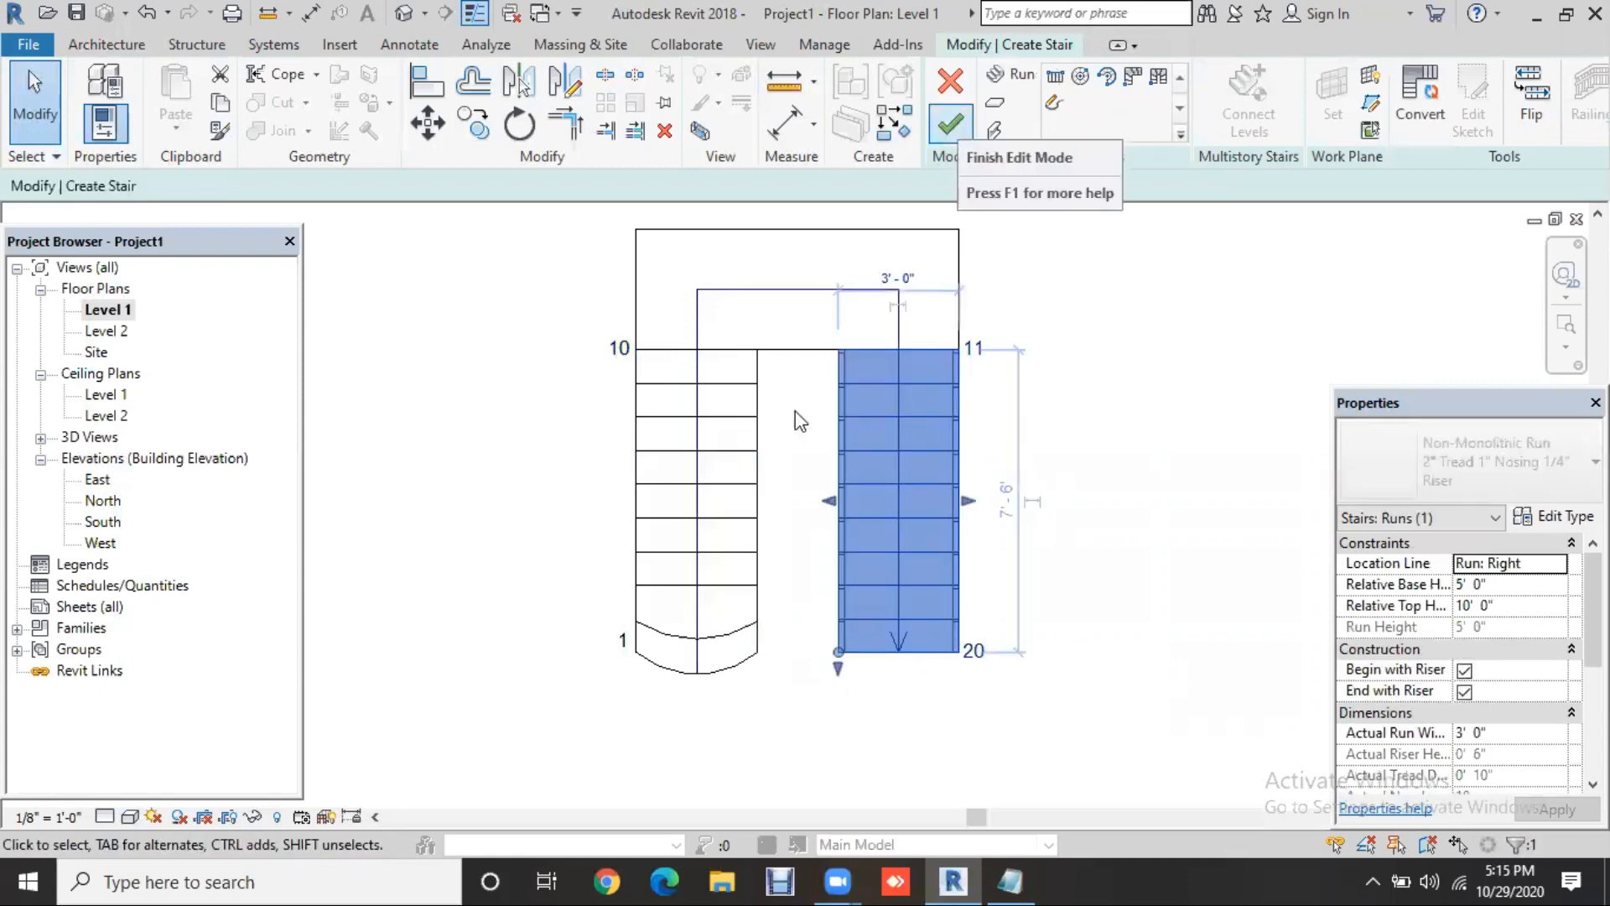
{"action": "scroll", "coordinate": [854, 315], "scroll_direction": "up", "scroll_amount": 1}
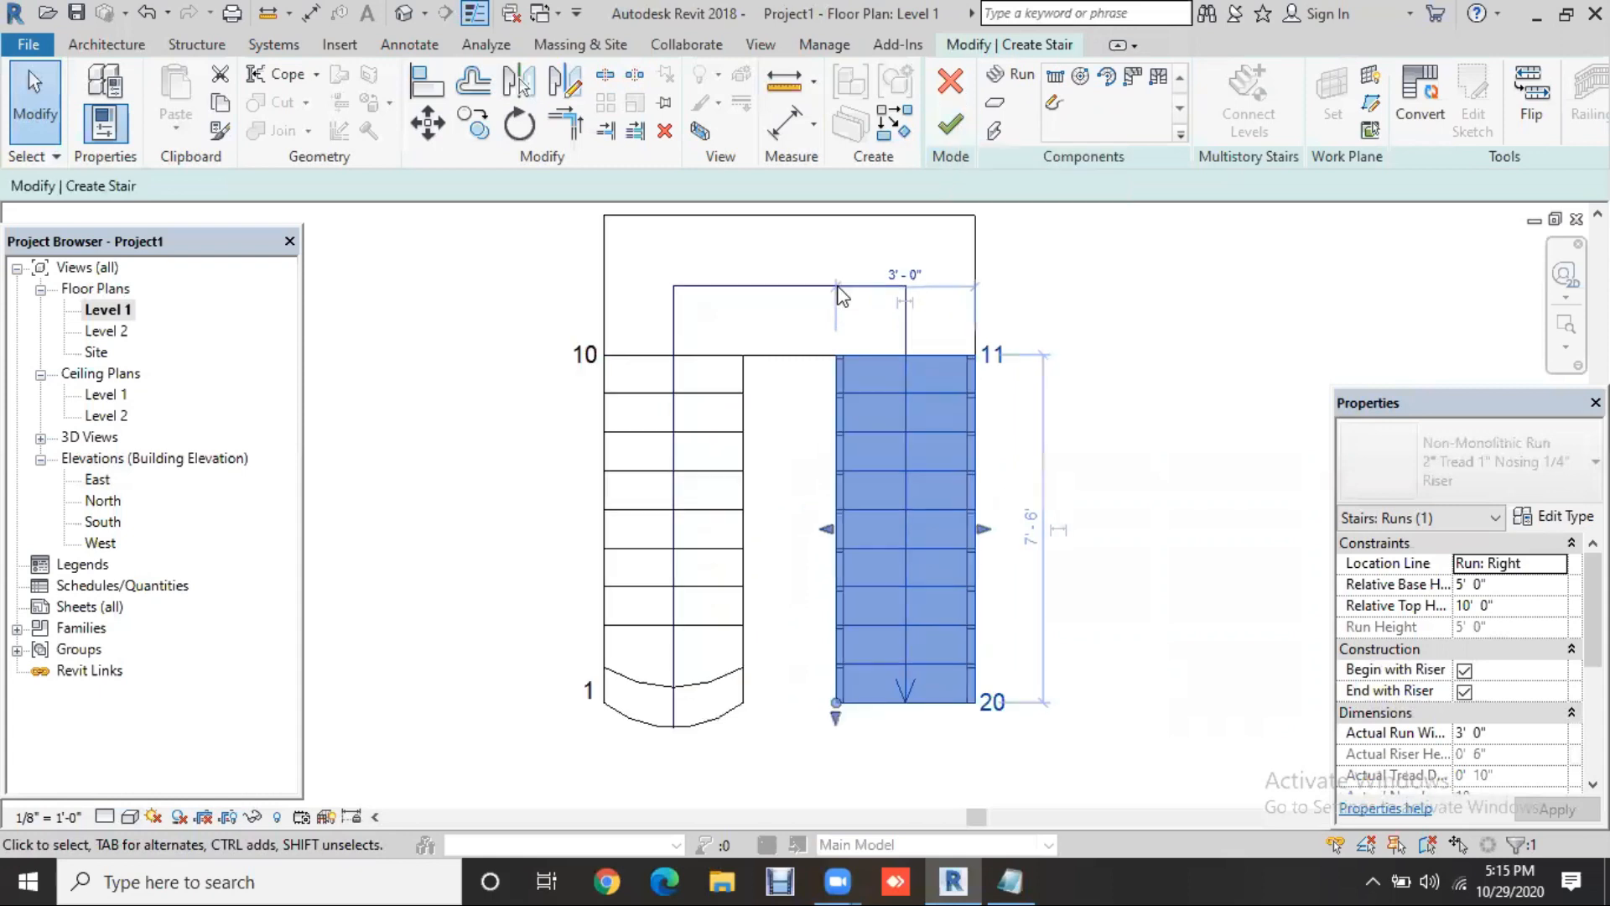
{"action": "scroll", "coordinate": [845, 297], "scroll_direction": "up", "scroll_amount": 1}
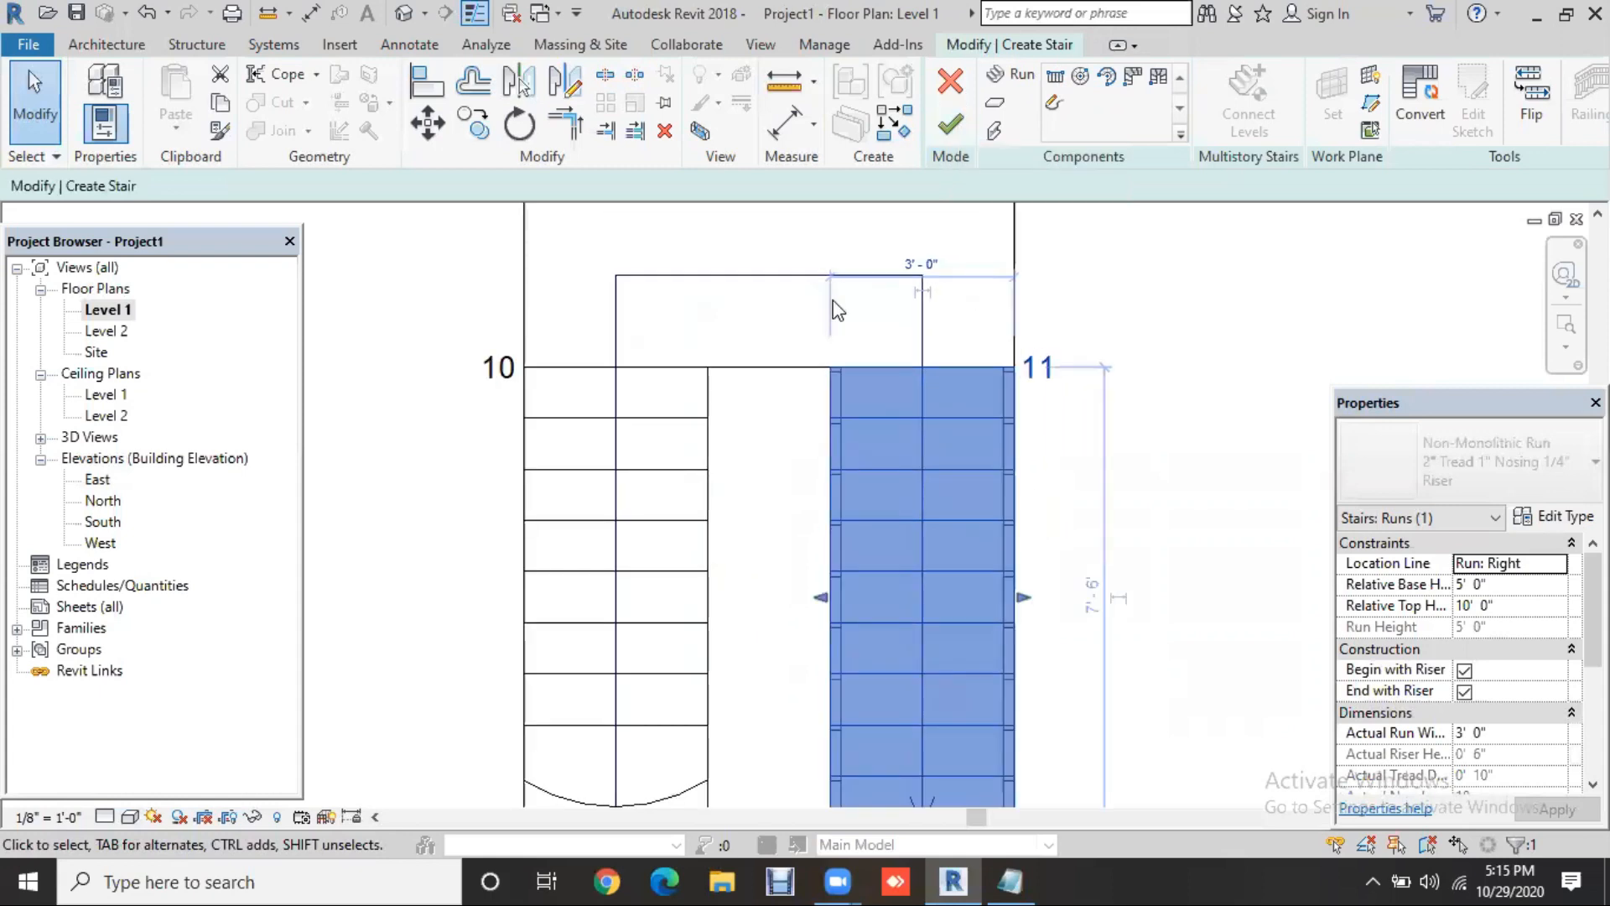
{"action": "left_click", "coordinate": [950, 125]}
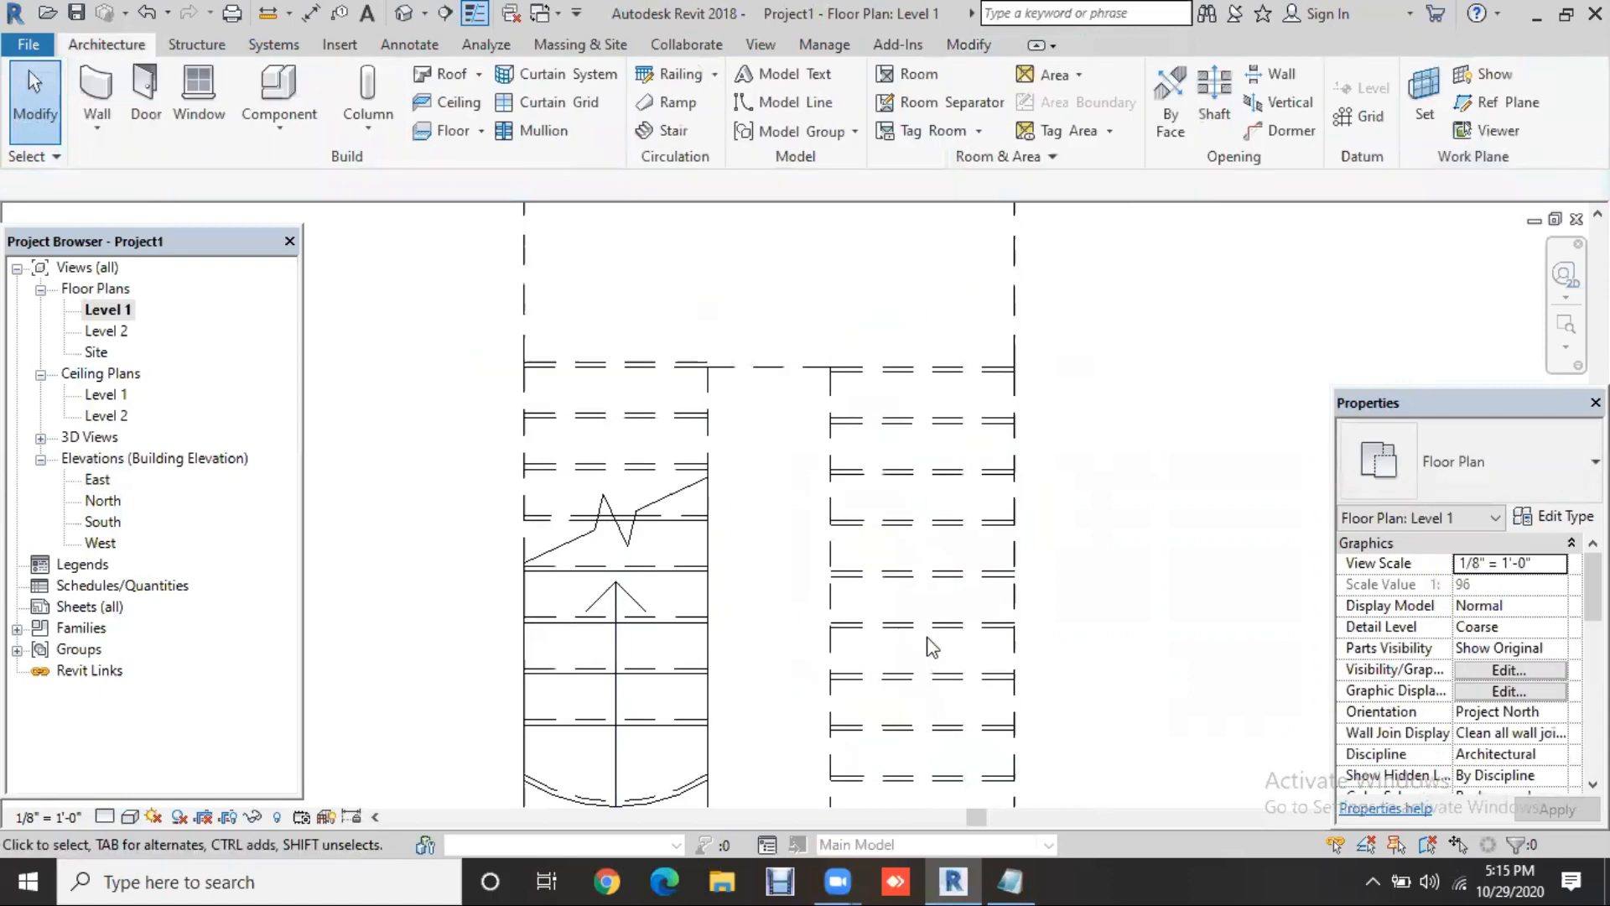
Delete the U-shaped stair with the curved bottom treads from the Level 1 plan
{"action": "left_click", "coordinate": [961, 651]}
{"action": "scroll", "coordinate": [1156, 646], "scroll_direction": "down", "scroll_amount": 1}
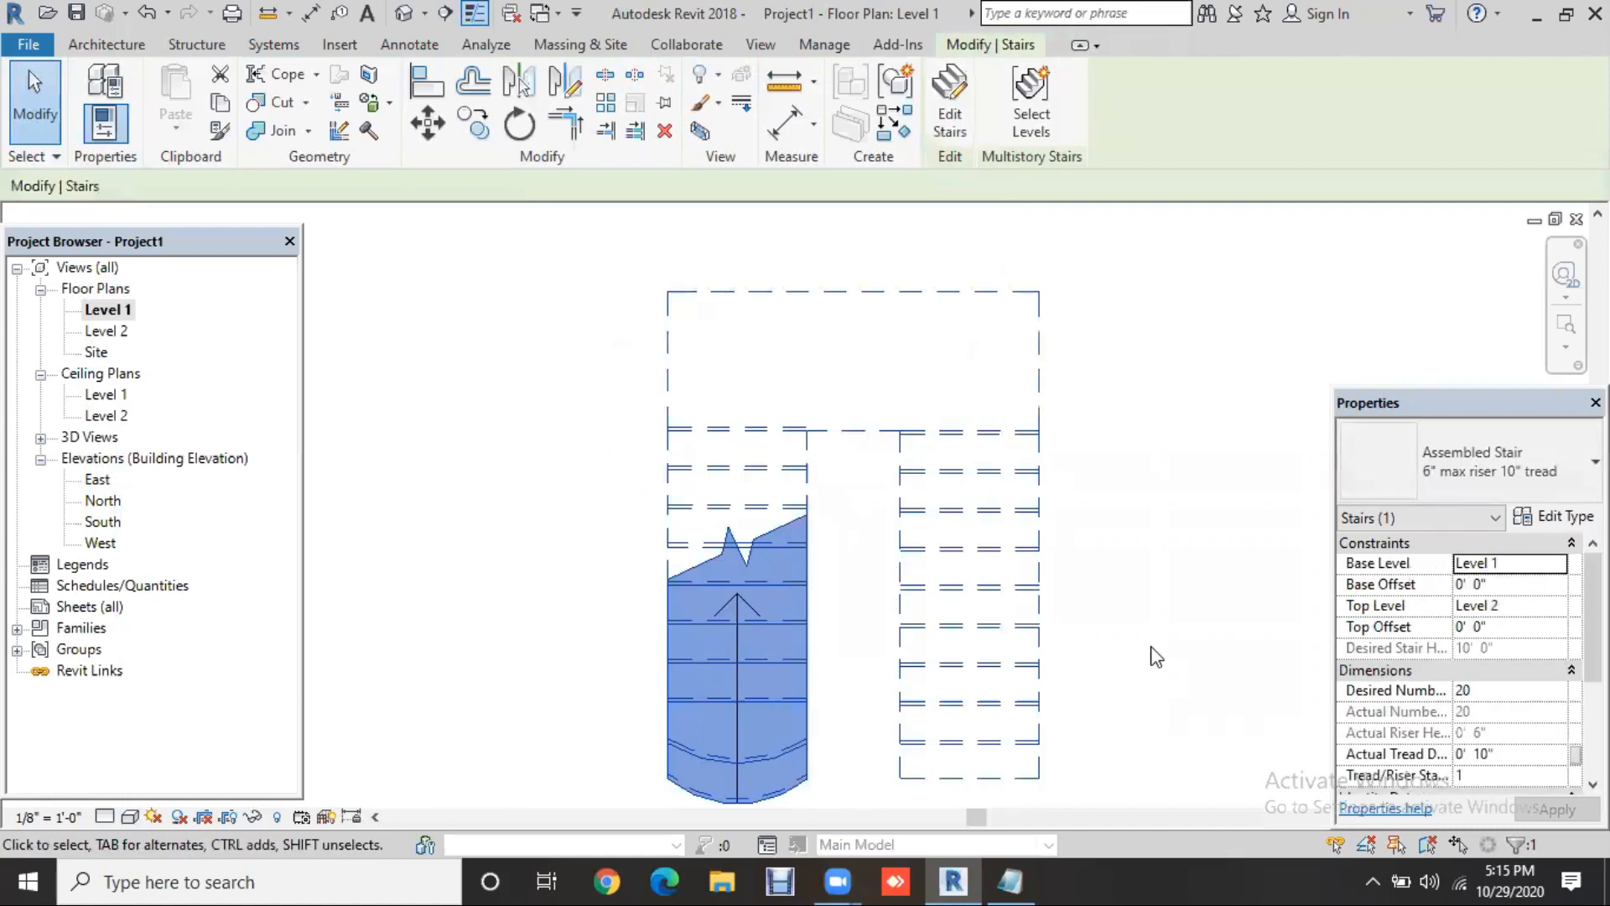
{"action": "scroll", "coordinate": [1124, 621], "scroll_direction": "down", "scroll_amount": 1}
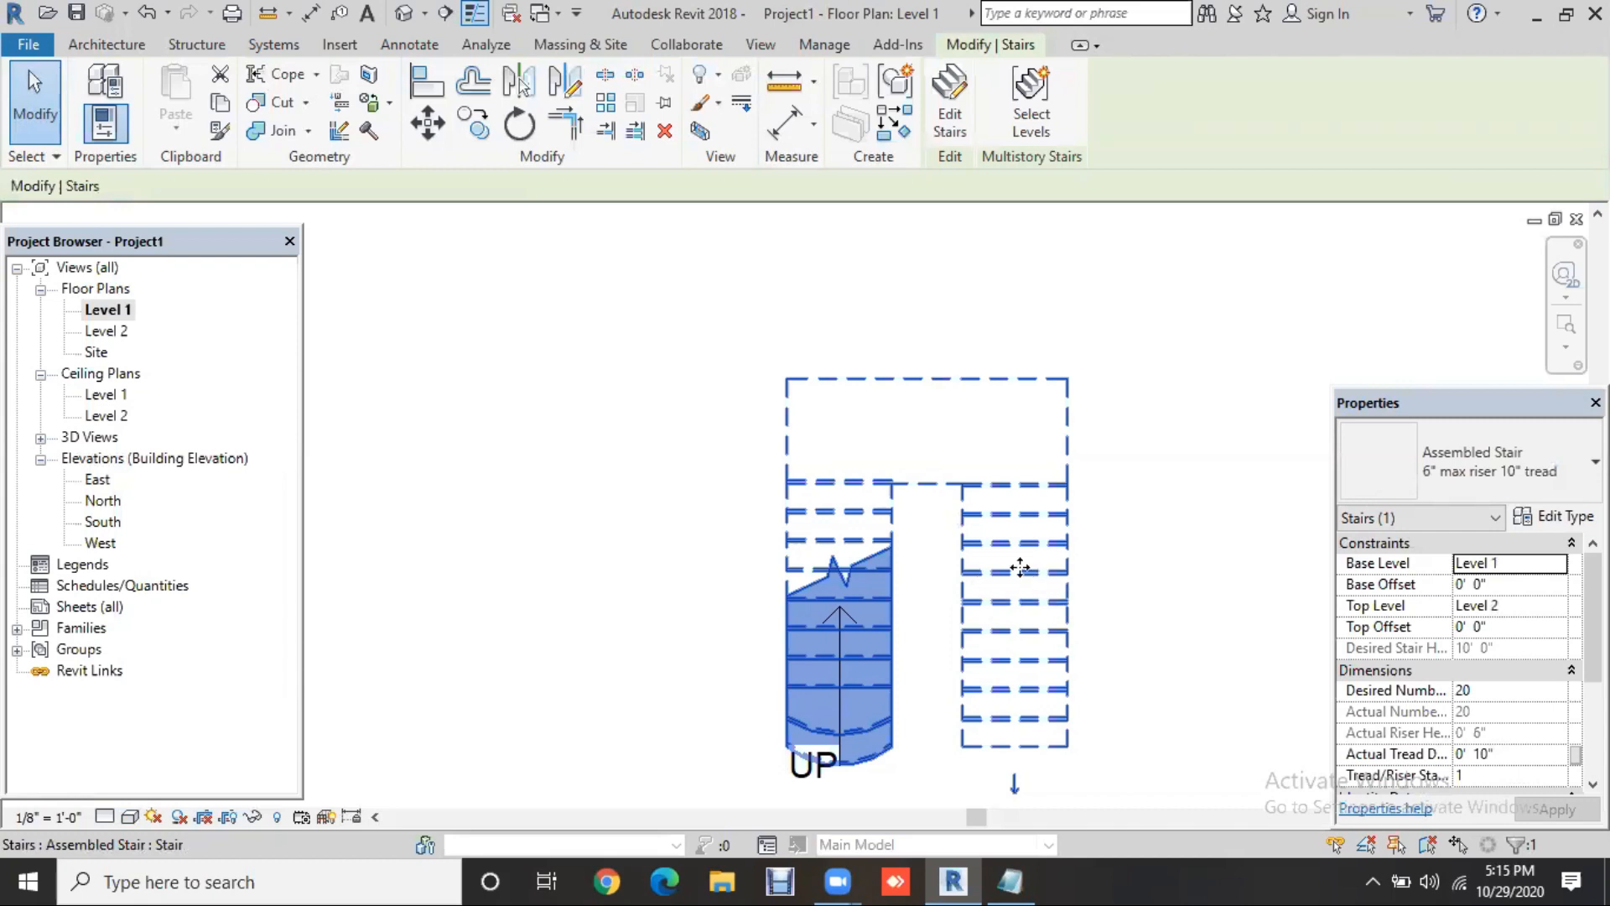
{"action": "left_click_drag", "start_coordinate": [800, 539], "coordinate": [579, 512]}
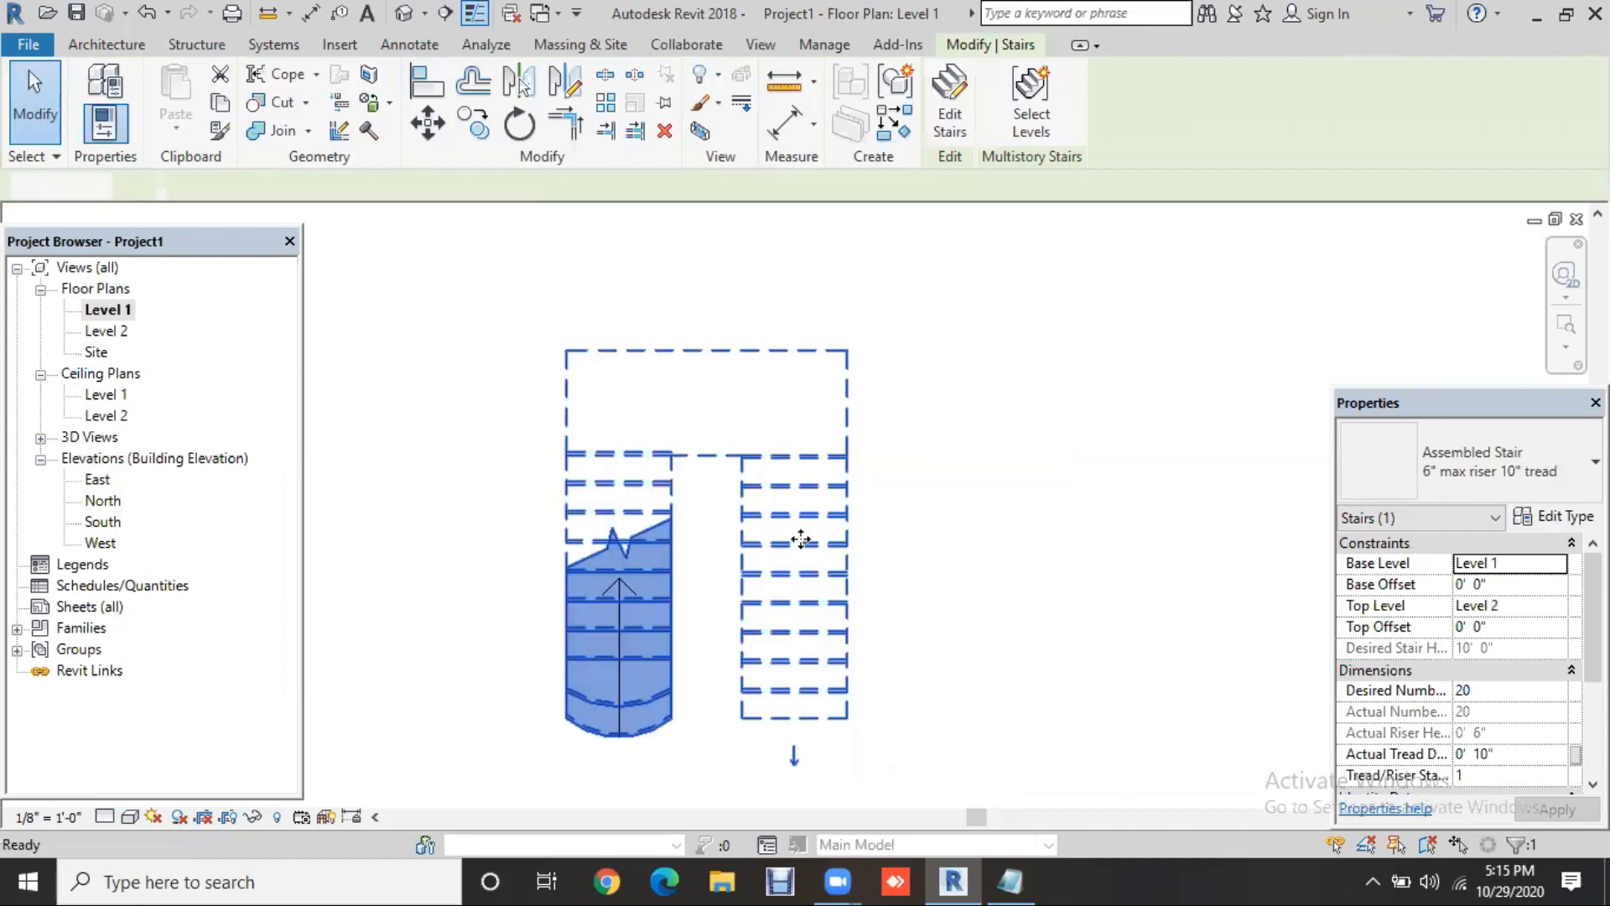
{"action": "key", "text": "Delete"}
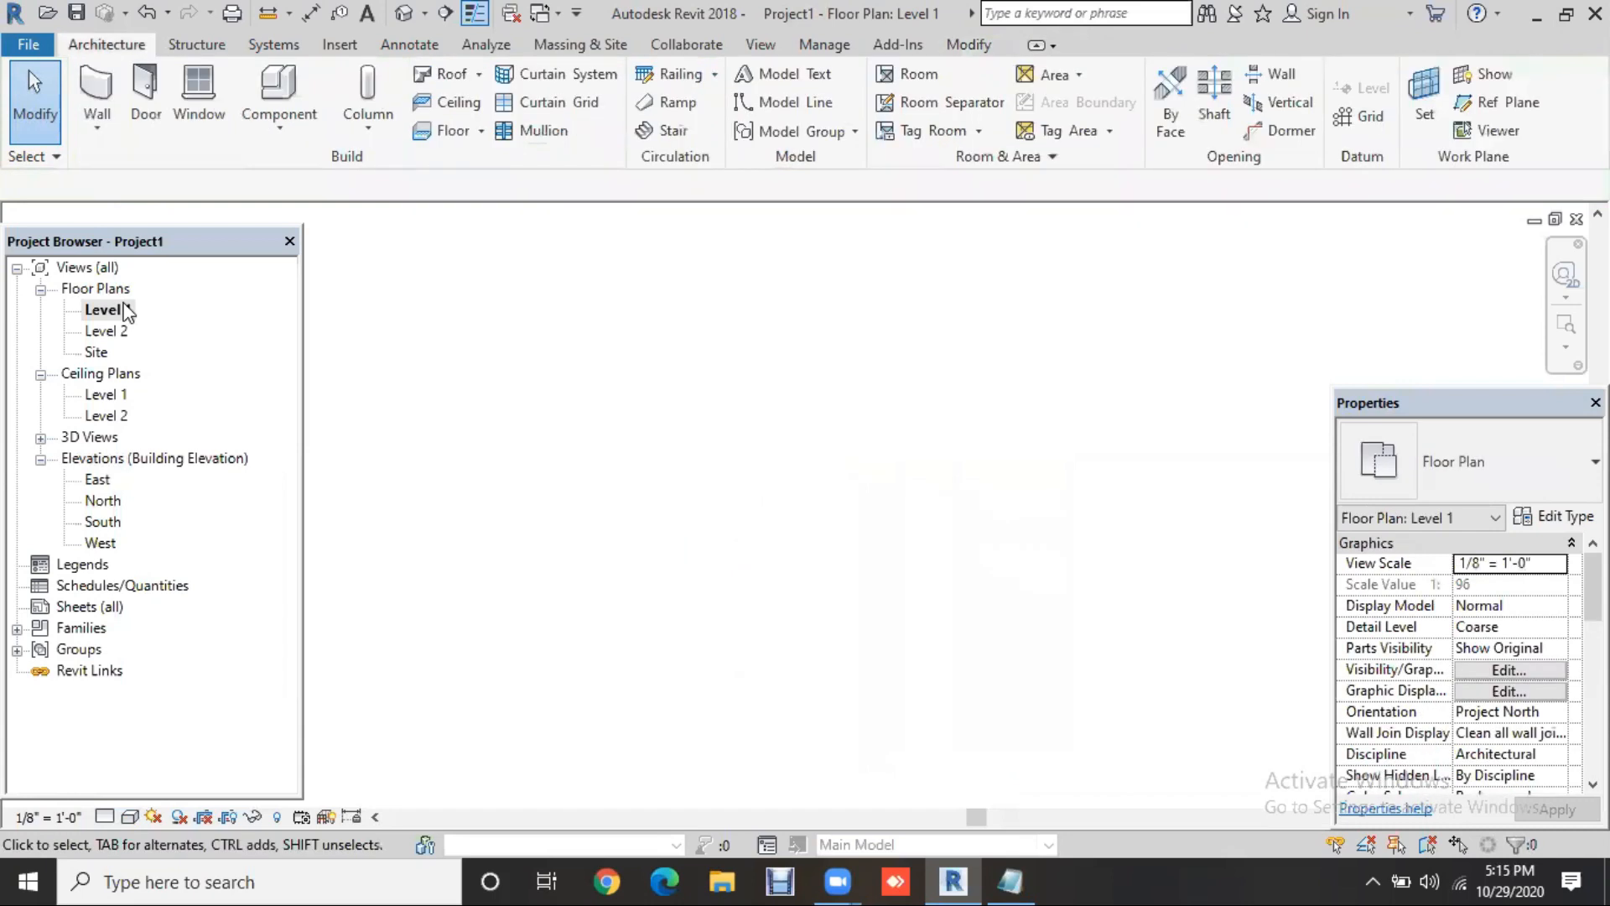
Draw a new U-shaped stair with two parallel 3' 0" wide runs of 10 risers, about 1' 6" apart, joined by an automatic landing
{"action": "left_click", "coordinate": [673, 132]}
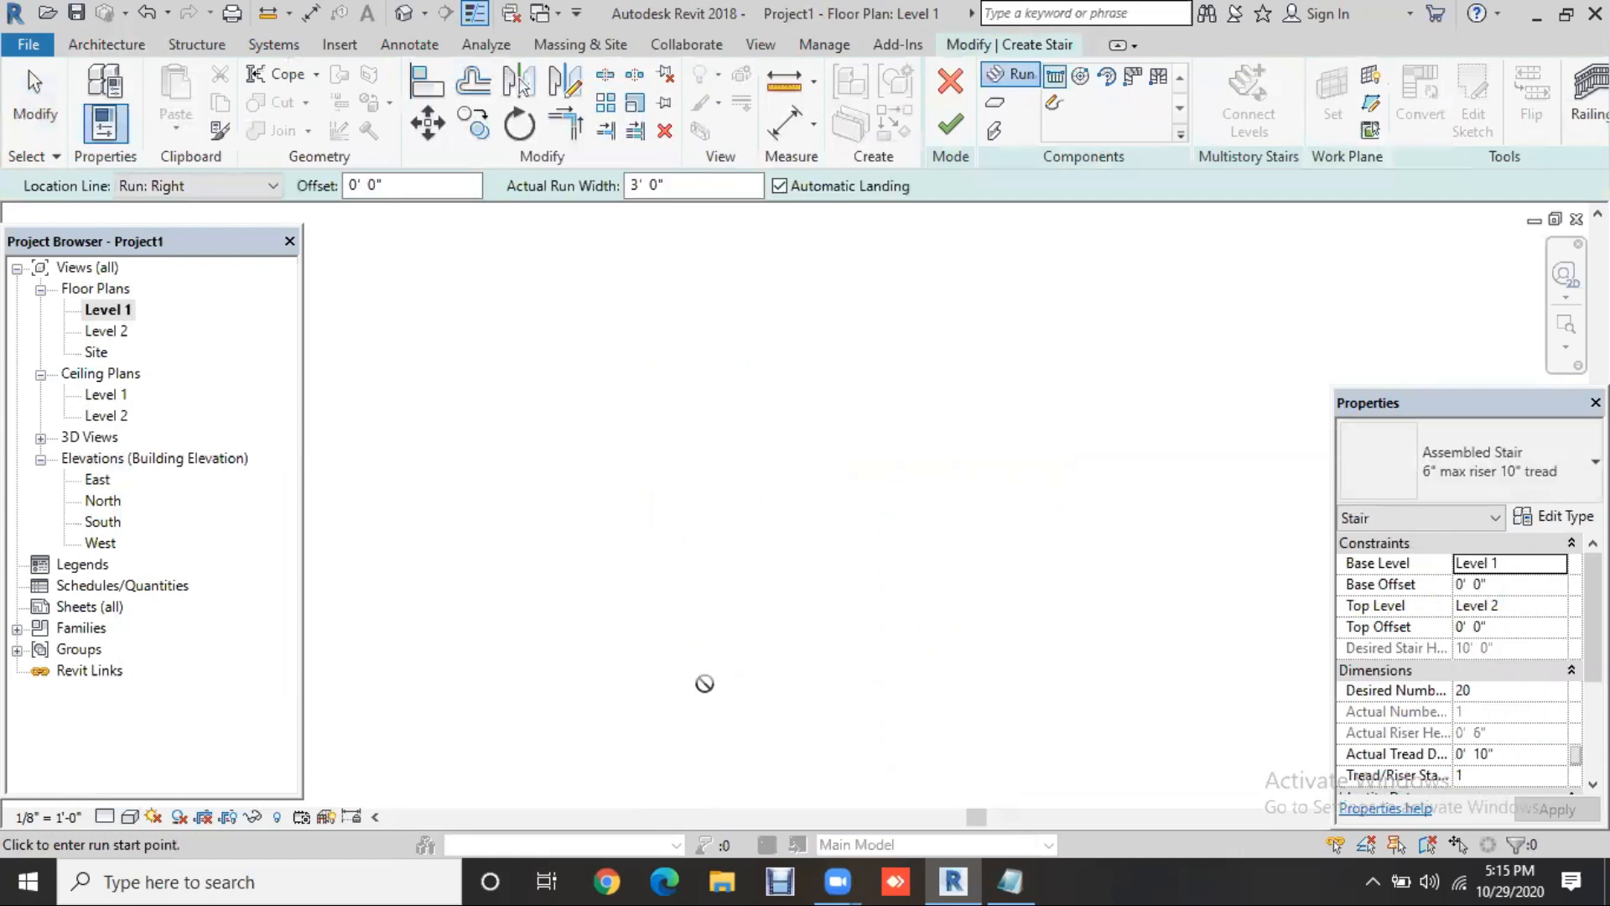
{"action": "left_click", "coordinate": [738, 675]}
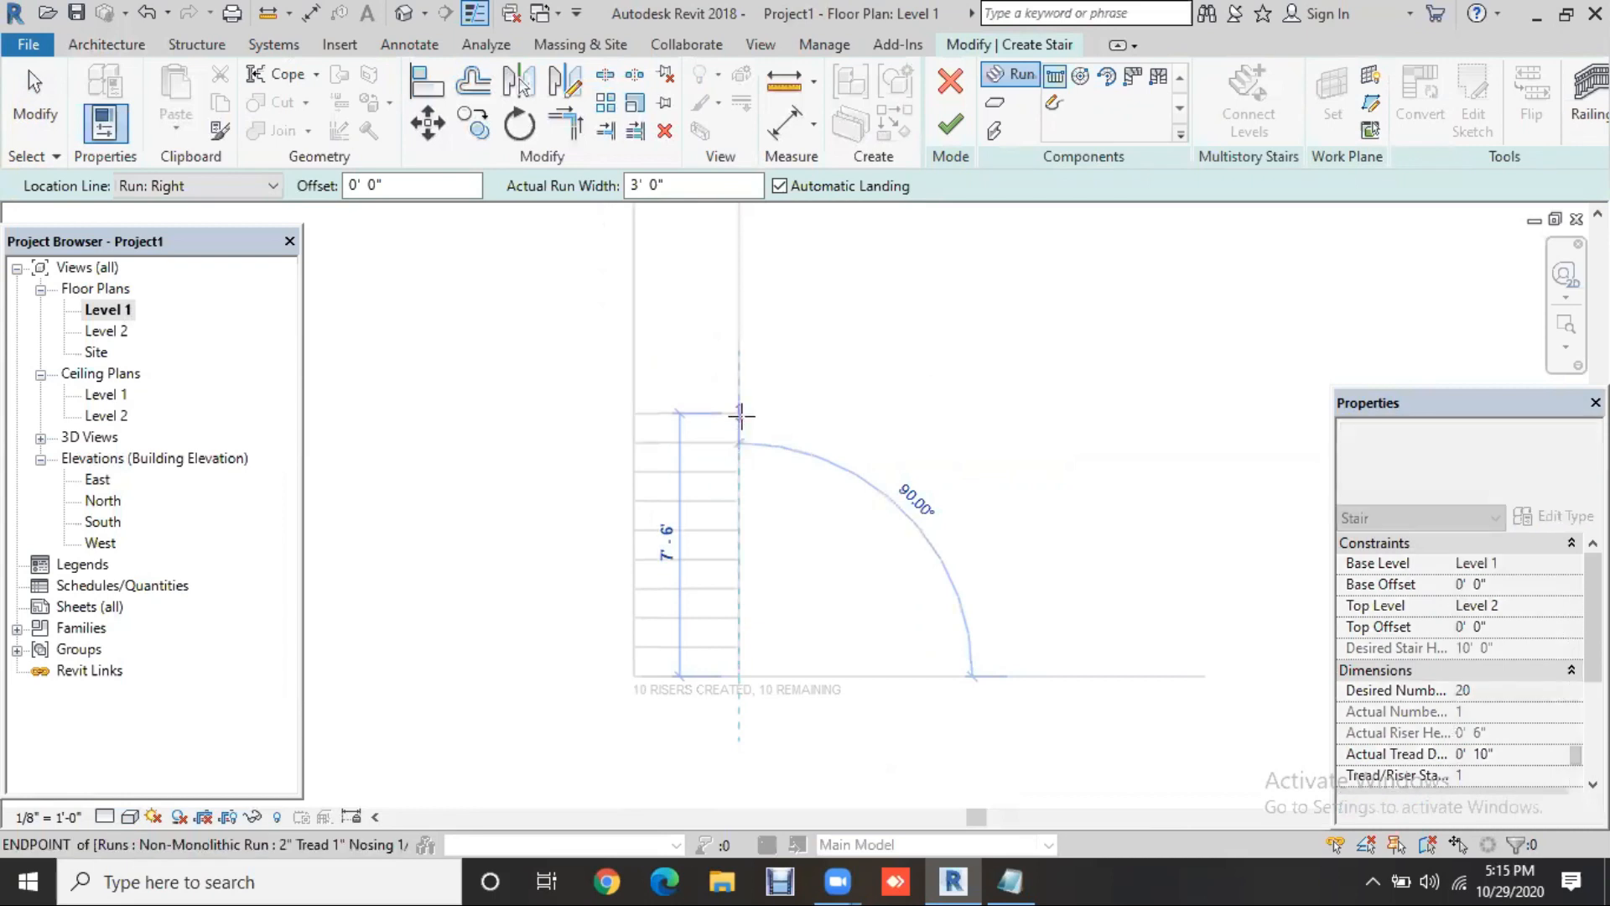
{"action": "left_click", "coordinate": [739, 413]}
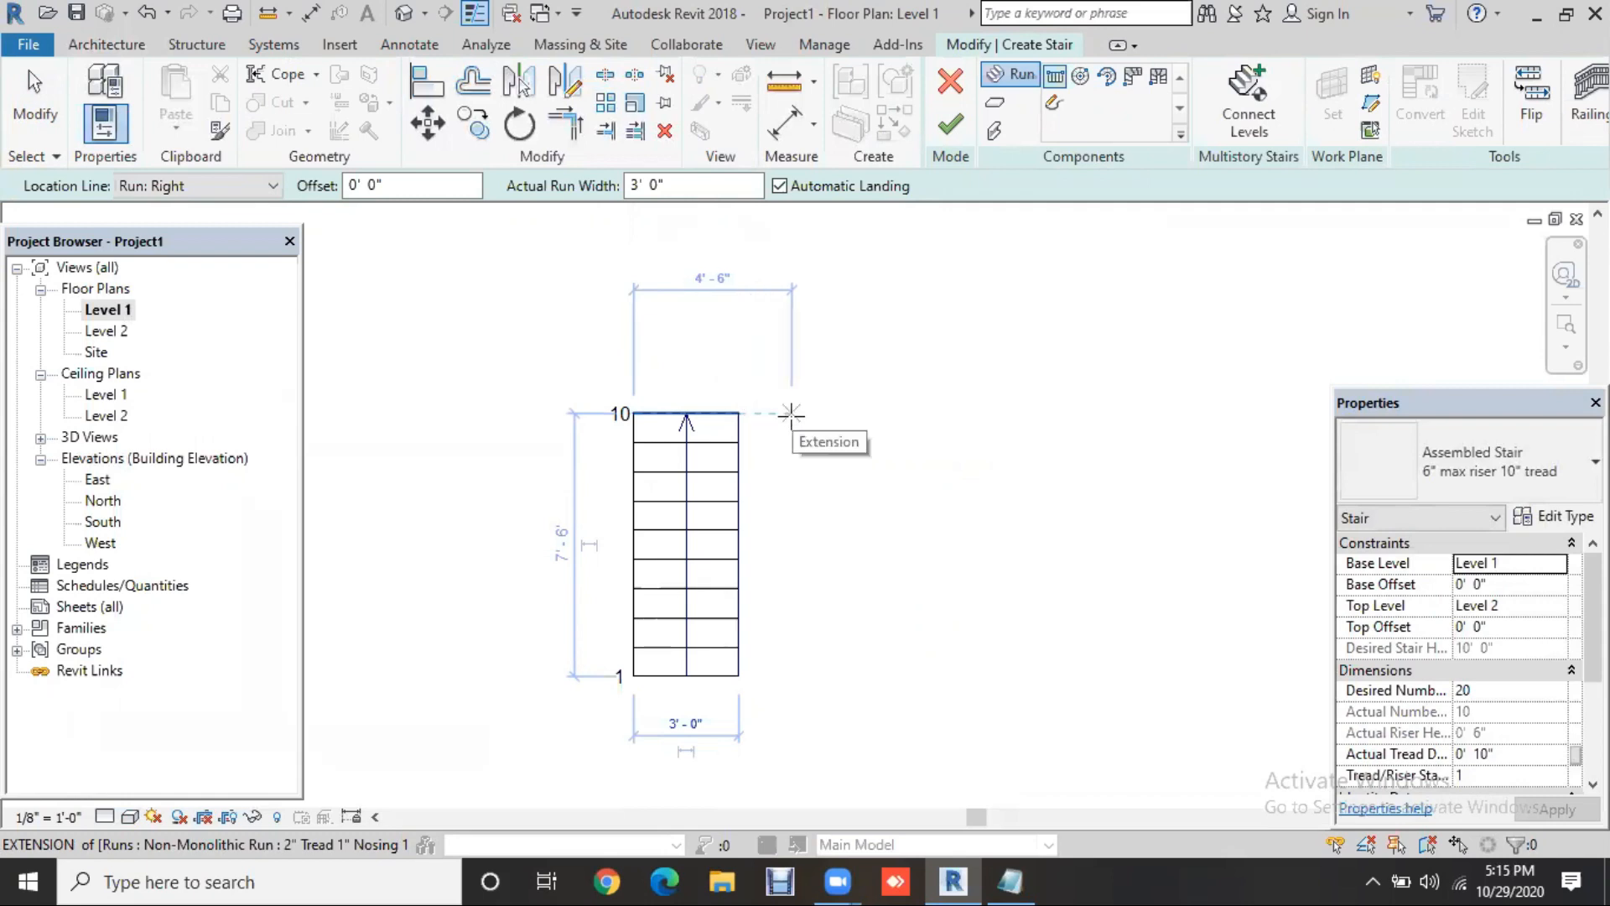
{"action": "left_click", "coordinate": [790, 413]}
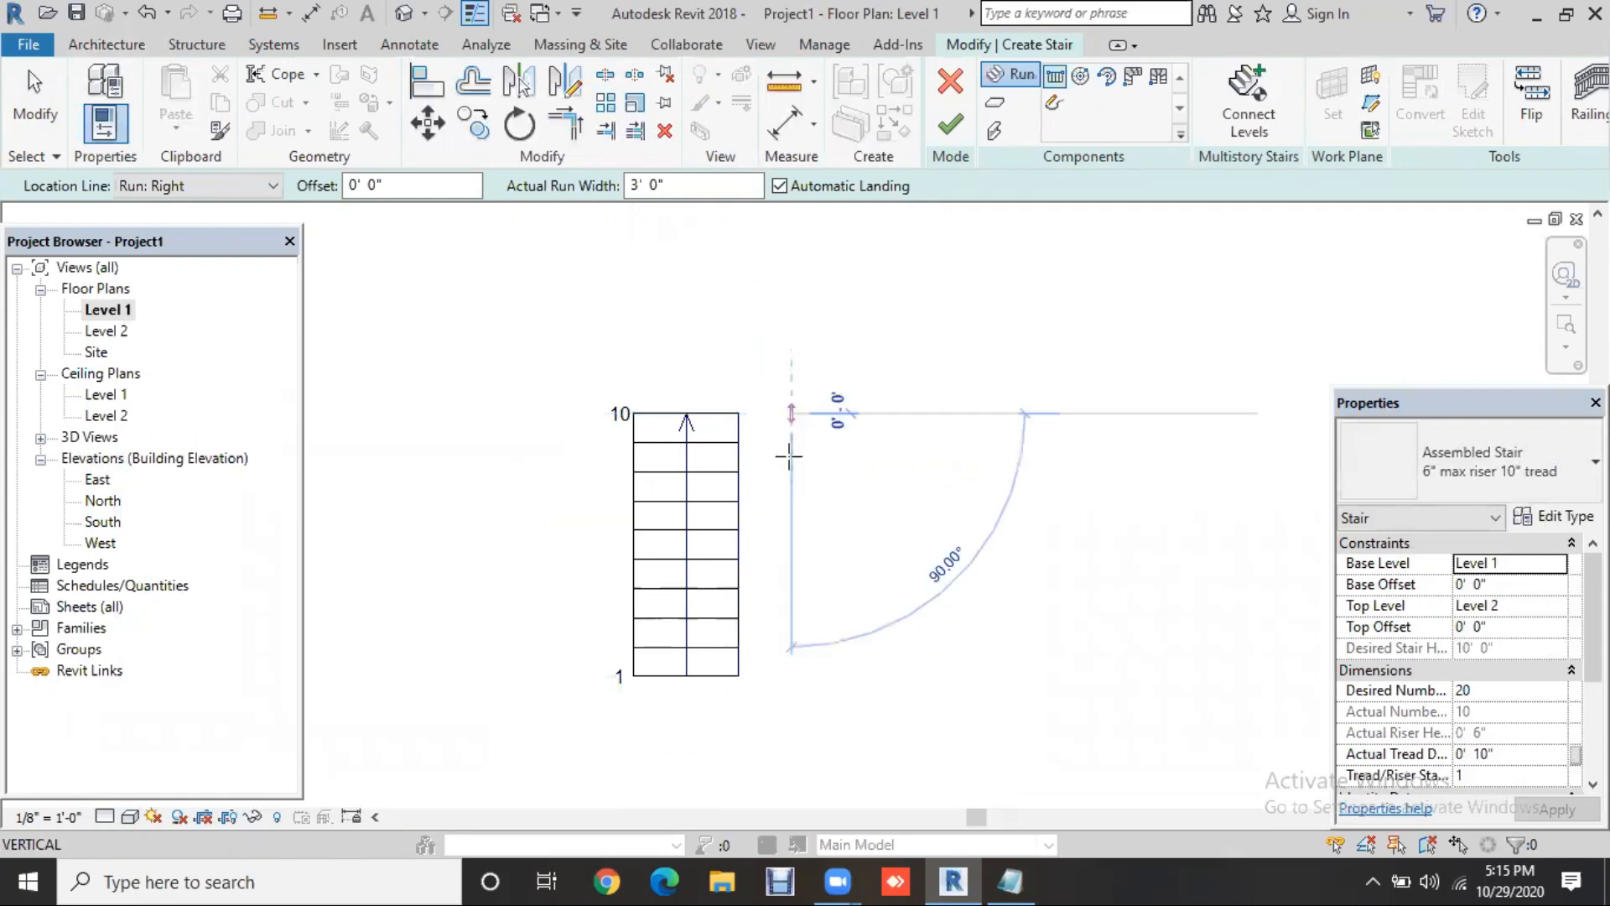
{"action": "left_click", "coordinate": [791, 676]}
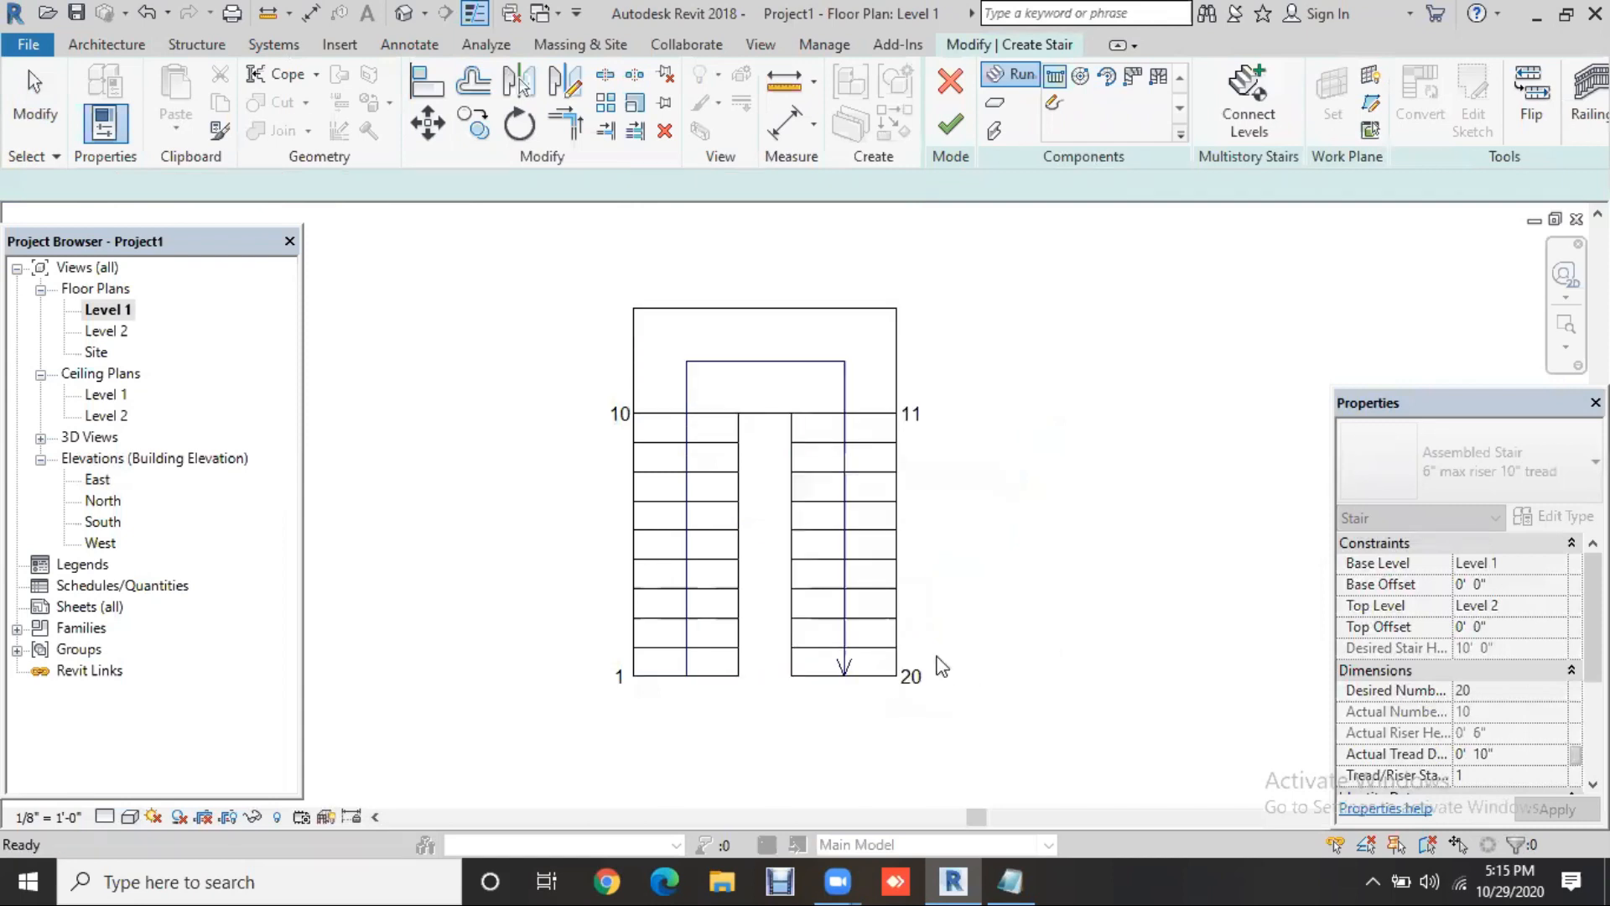
{"action": "key", "text": "Escape"}
Set the gap between the U-shaped stair's two runs to 2' 0" by shifting the second run, and finish the stair
{"action": "left_click", "coordinate": [894, 669]}
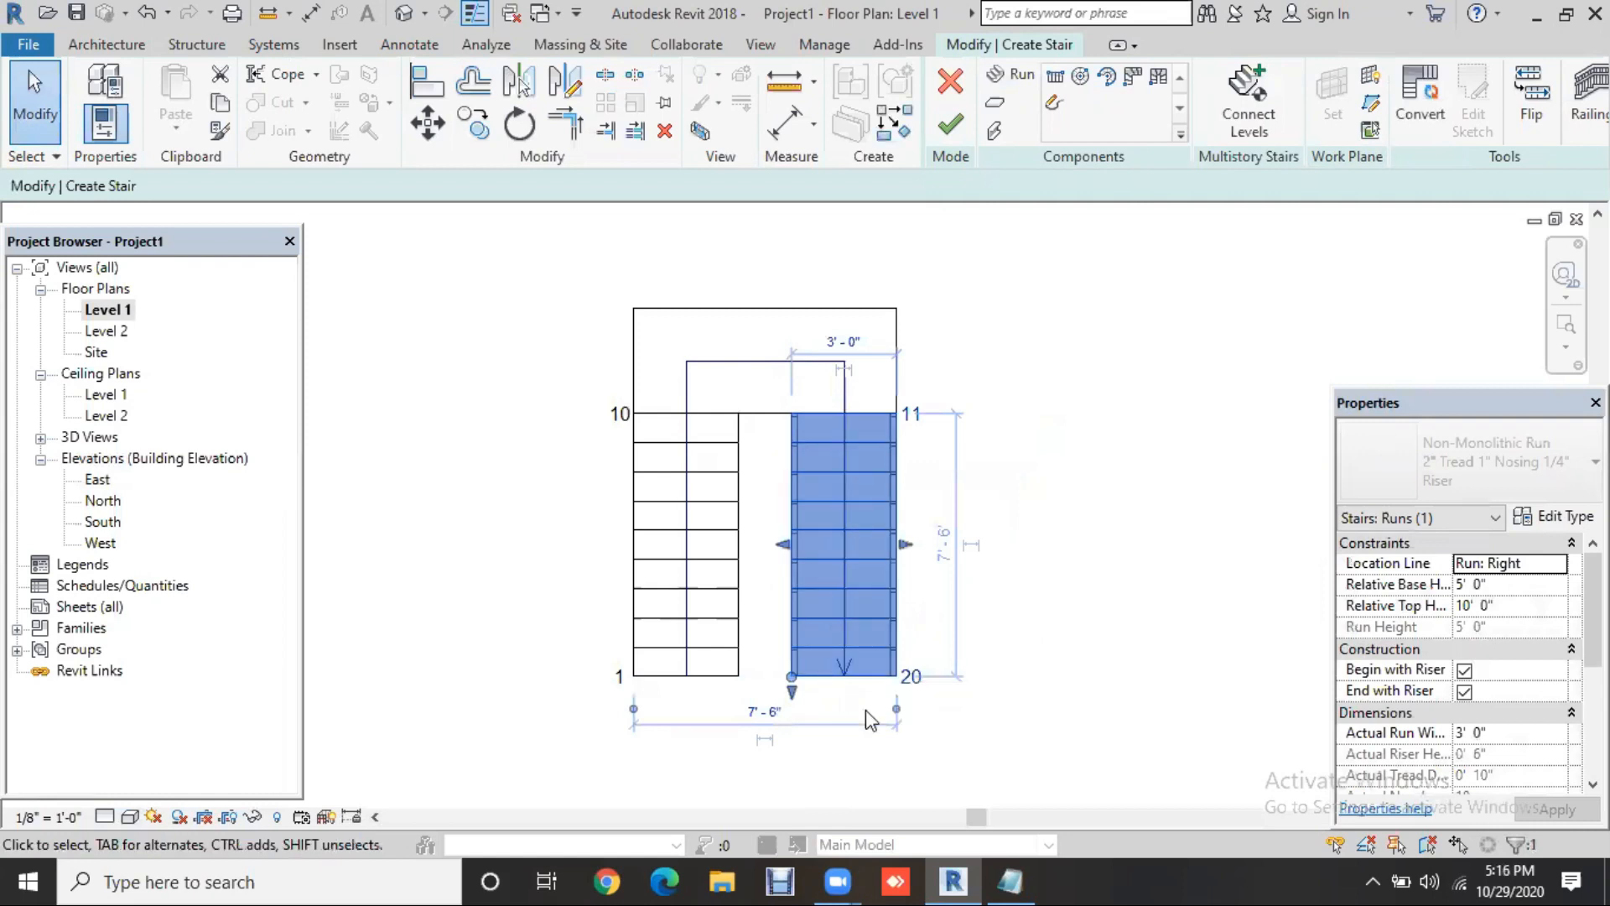
{"action": "scroll", "coordinate": [906, 715], "scroll_direction": "up", "scroll_amount": 1}
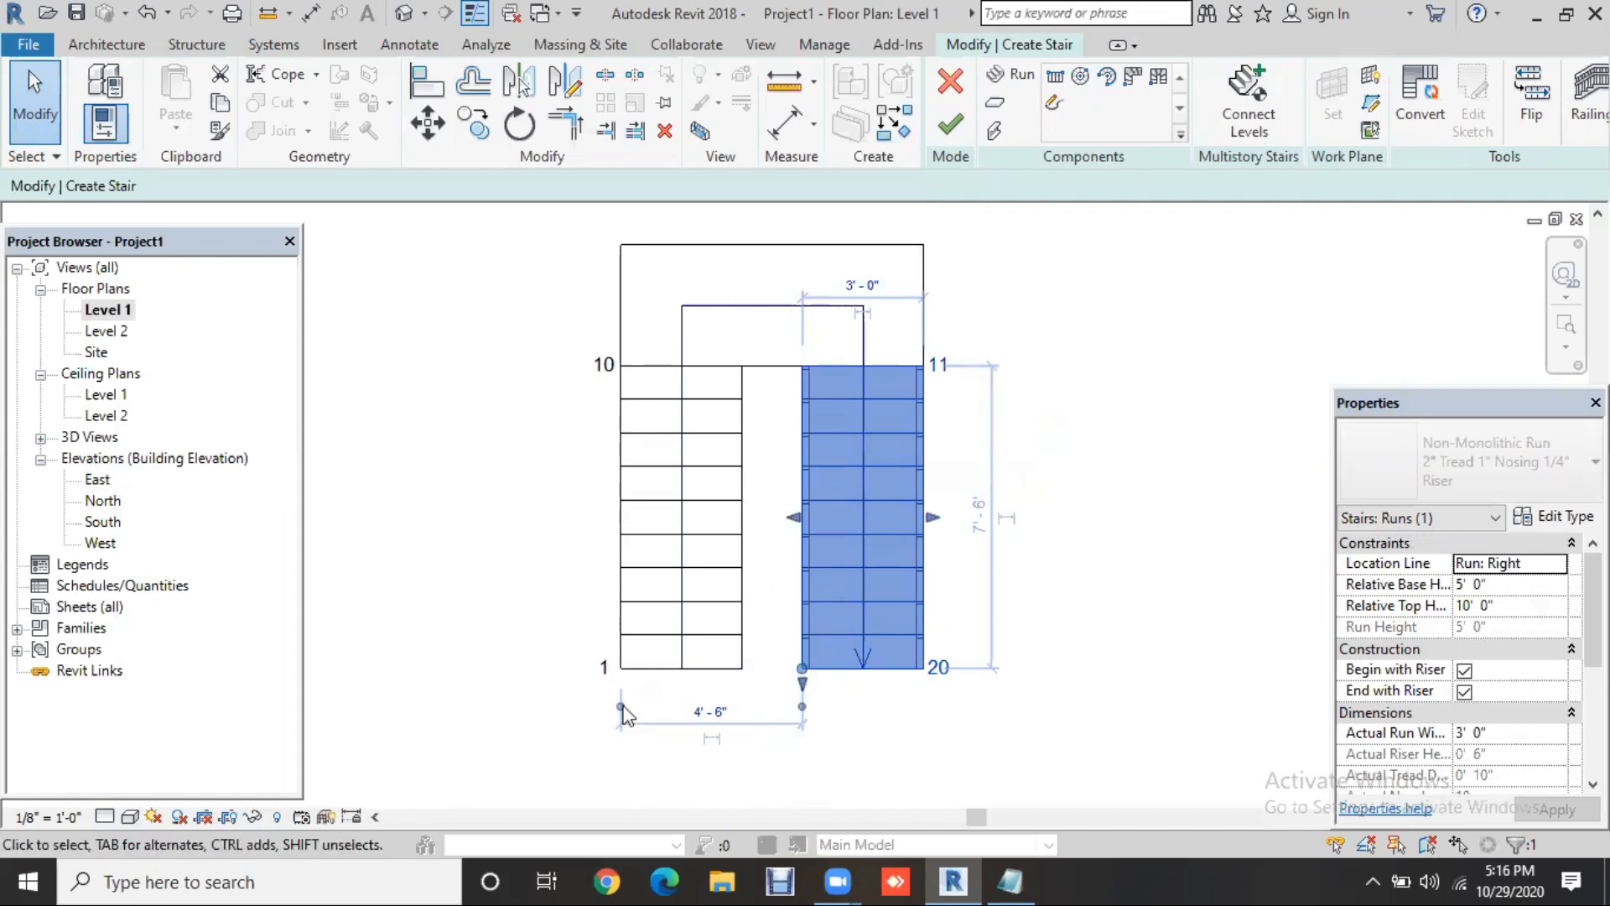
{"action": "left_click", "coordinate": [743, 678]}
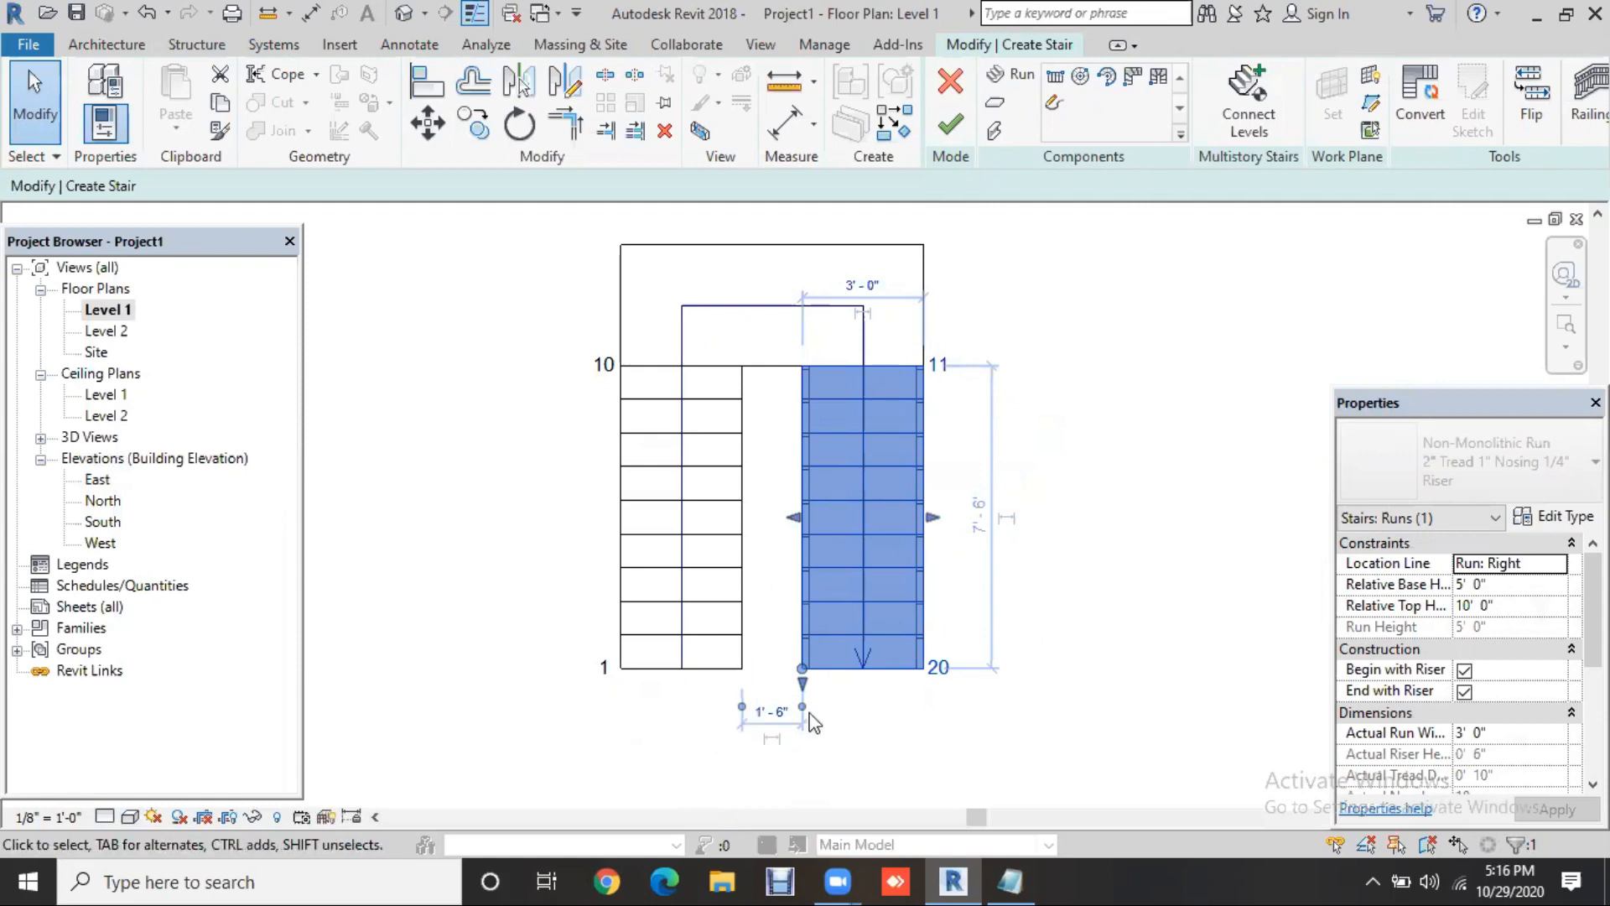
{"action": "scroll", "coordinate": [892, 738], "scroll_direction": "up", "scroll_amount": 2}
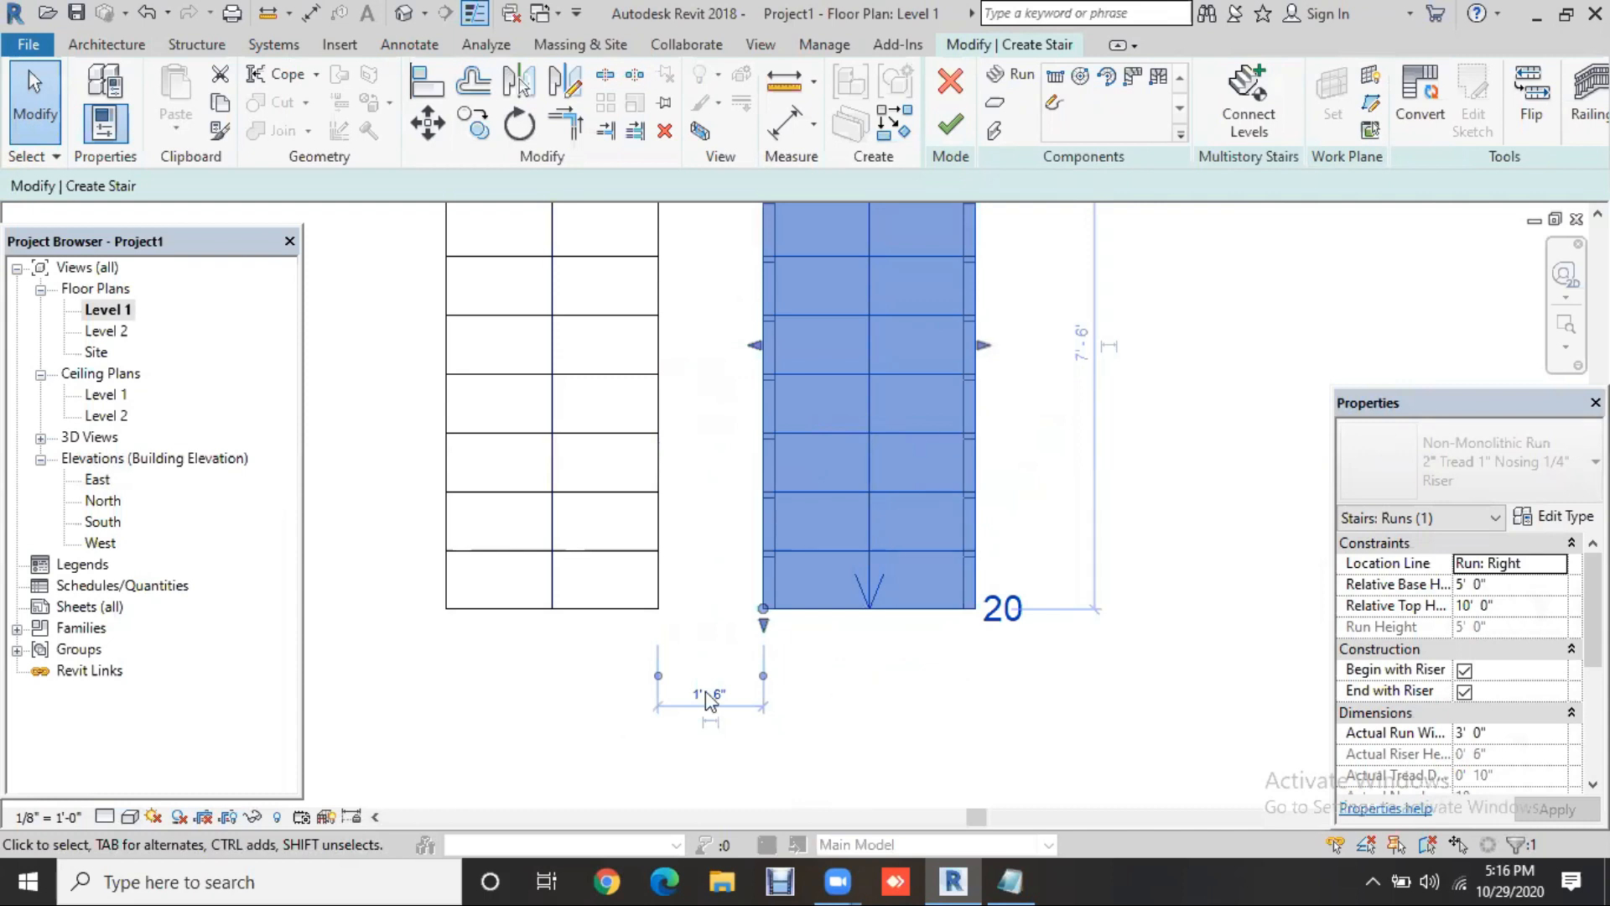
{"action": "type", "text": "2'"}
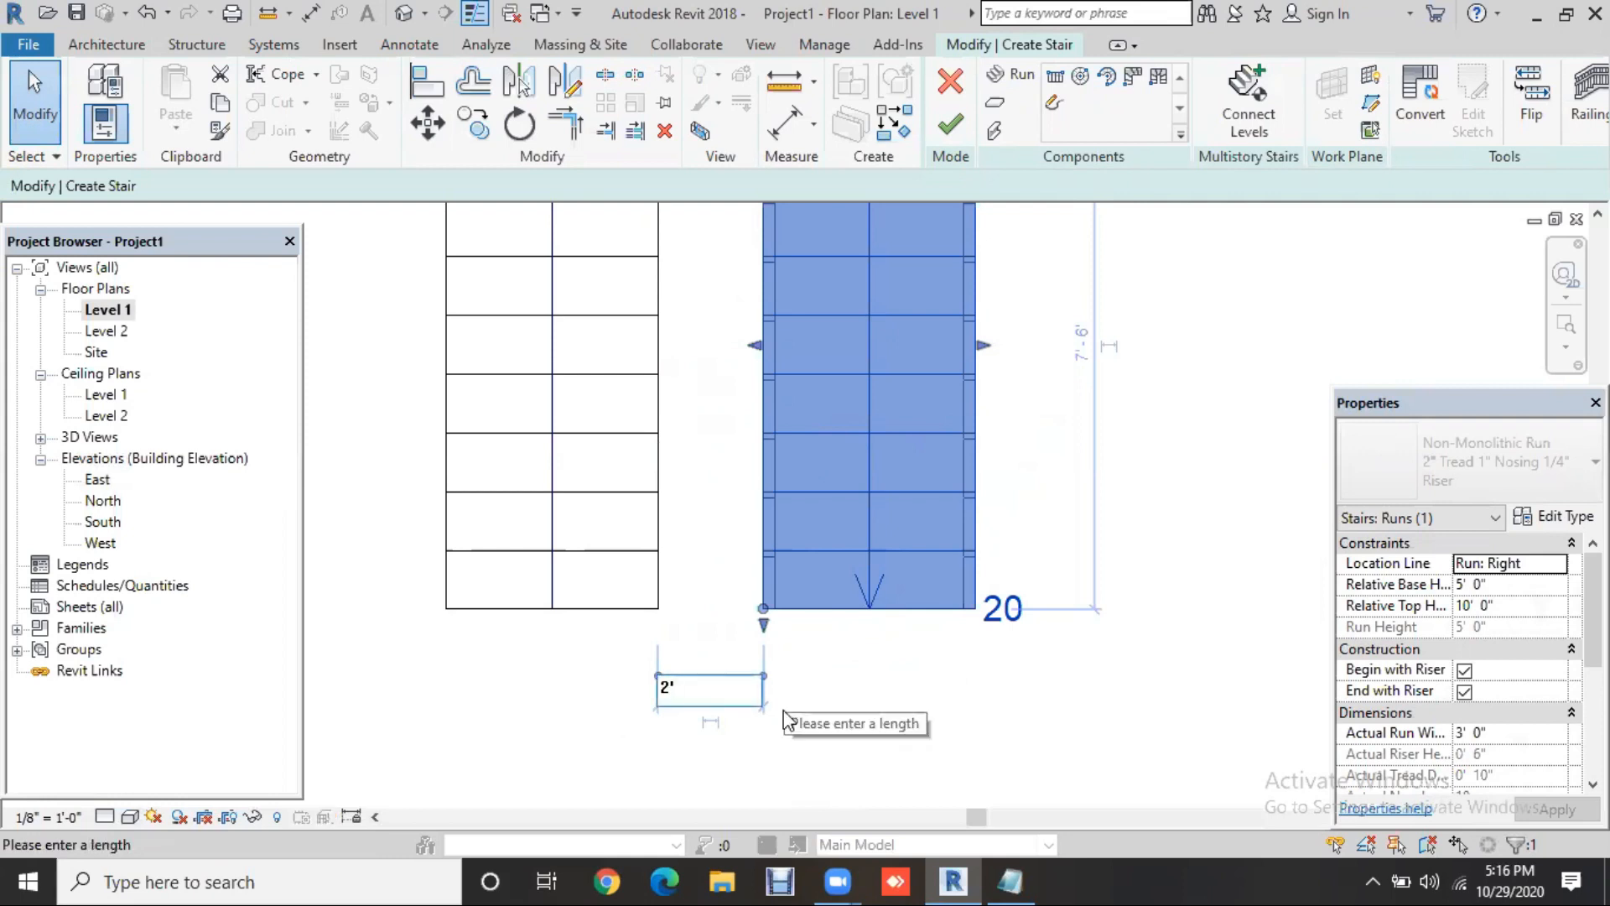
{"action": "key", "text": "Return"}
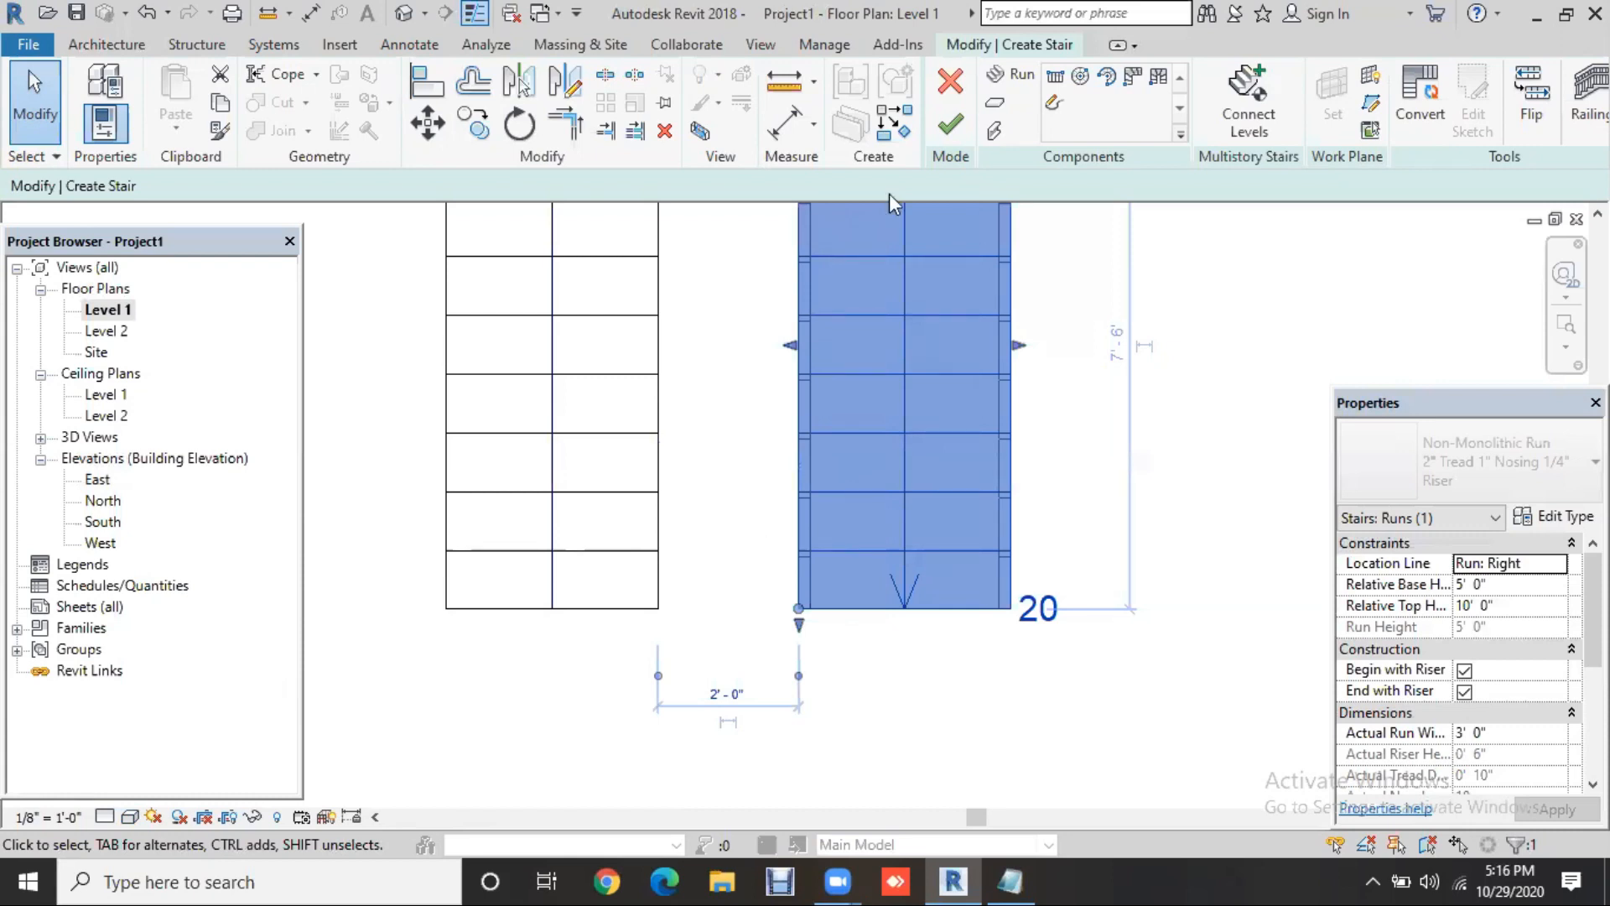
{"action": "left_click", "coordinate": [950, 126]}
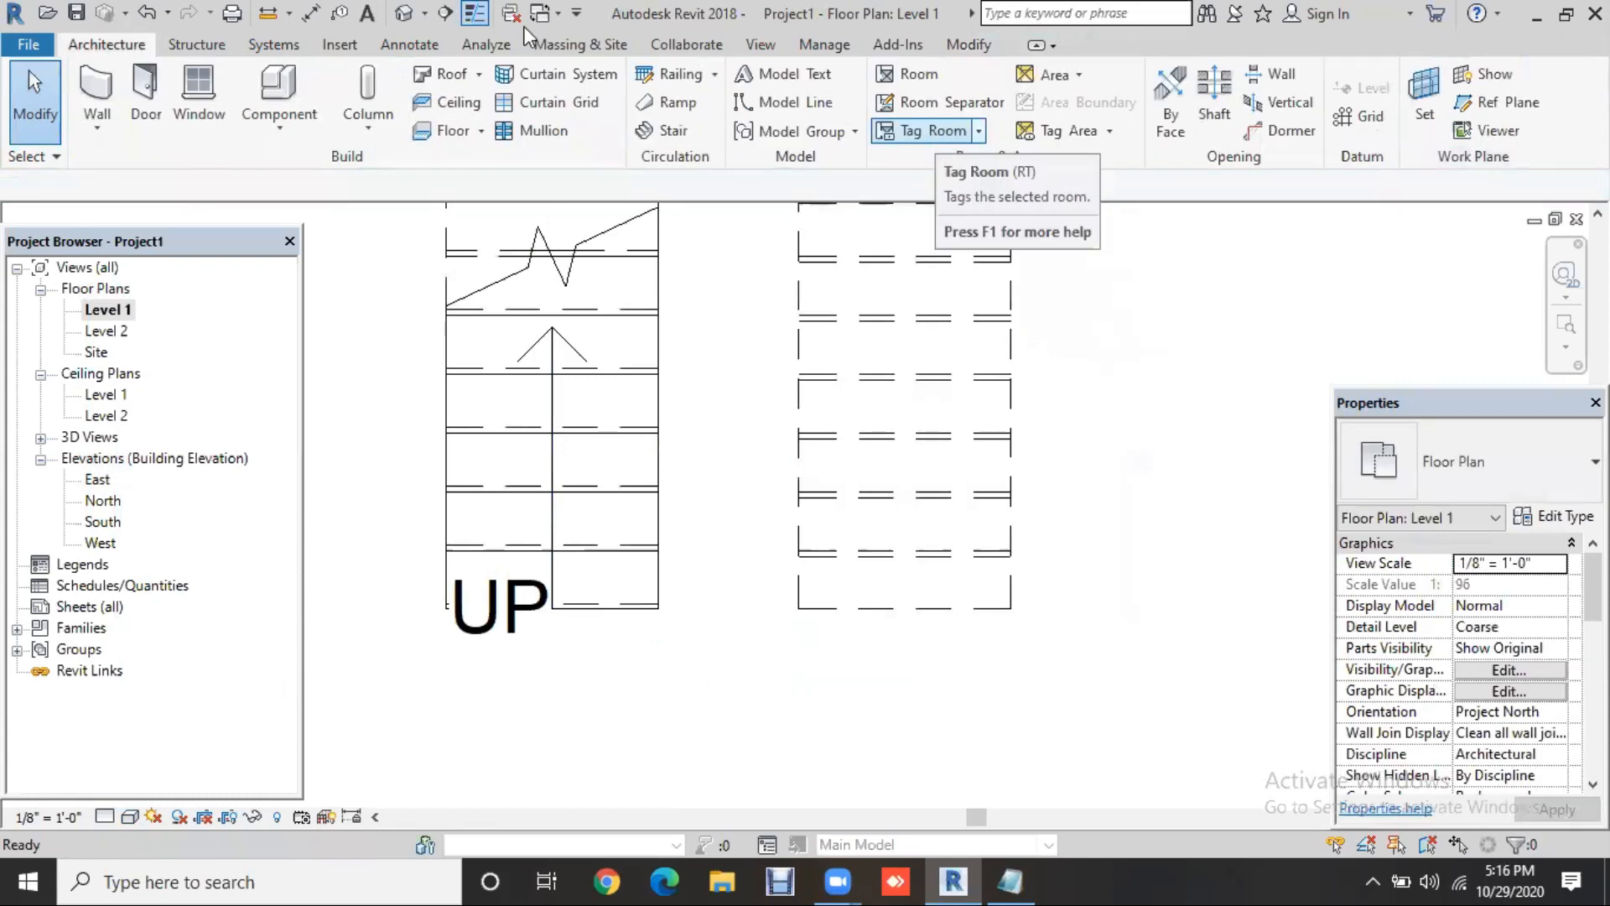
View the U-shaped stair in 3D and delete it
{"action": "left_click", "coordinate": [405, 15]}
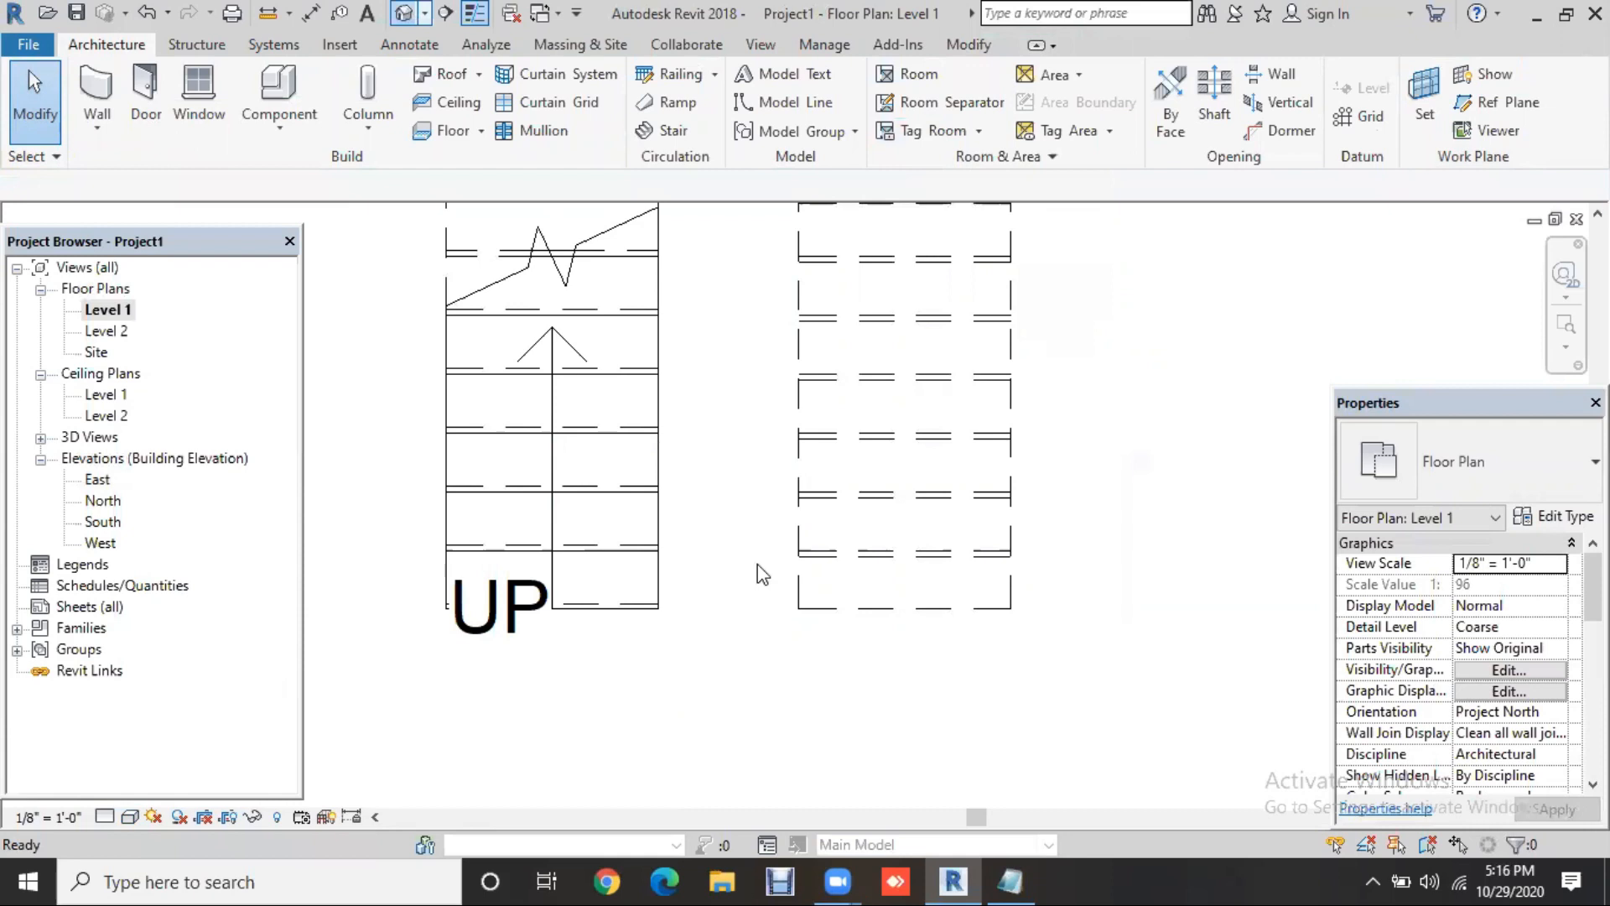
{"action": "scroll", "coordinate": [918, 577], "scroll_direction": "up", "scroll_amount": 3}
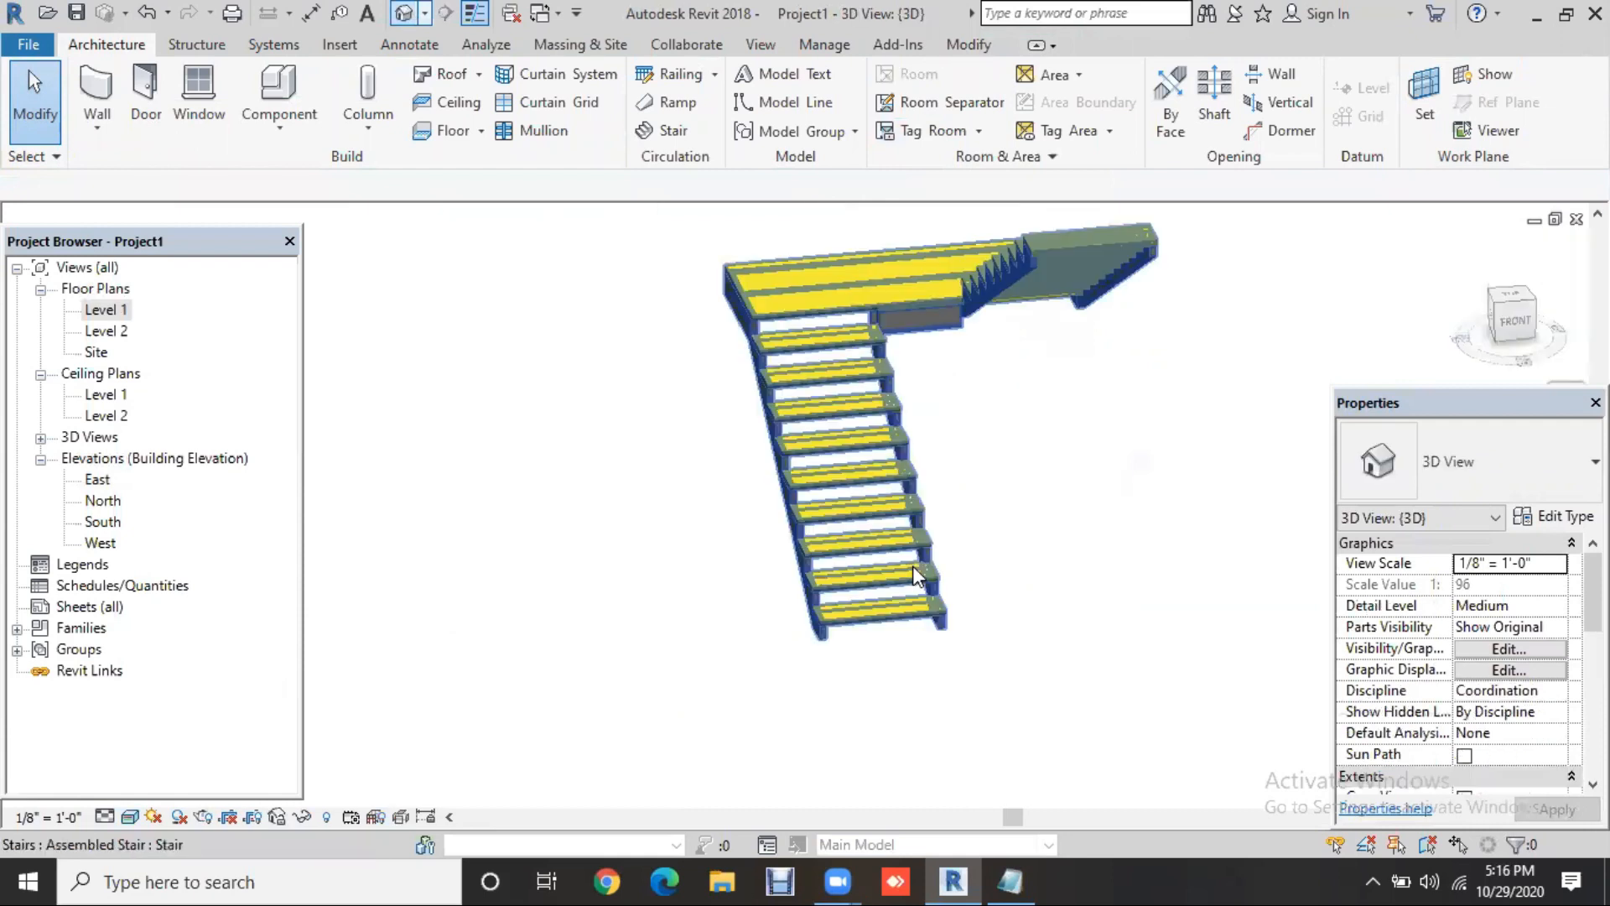
{"action": "left_click", "coordinate": [900, 519]}
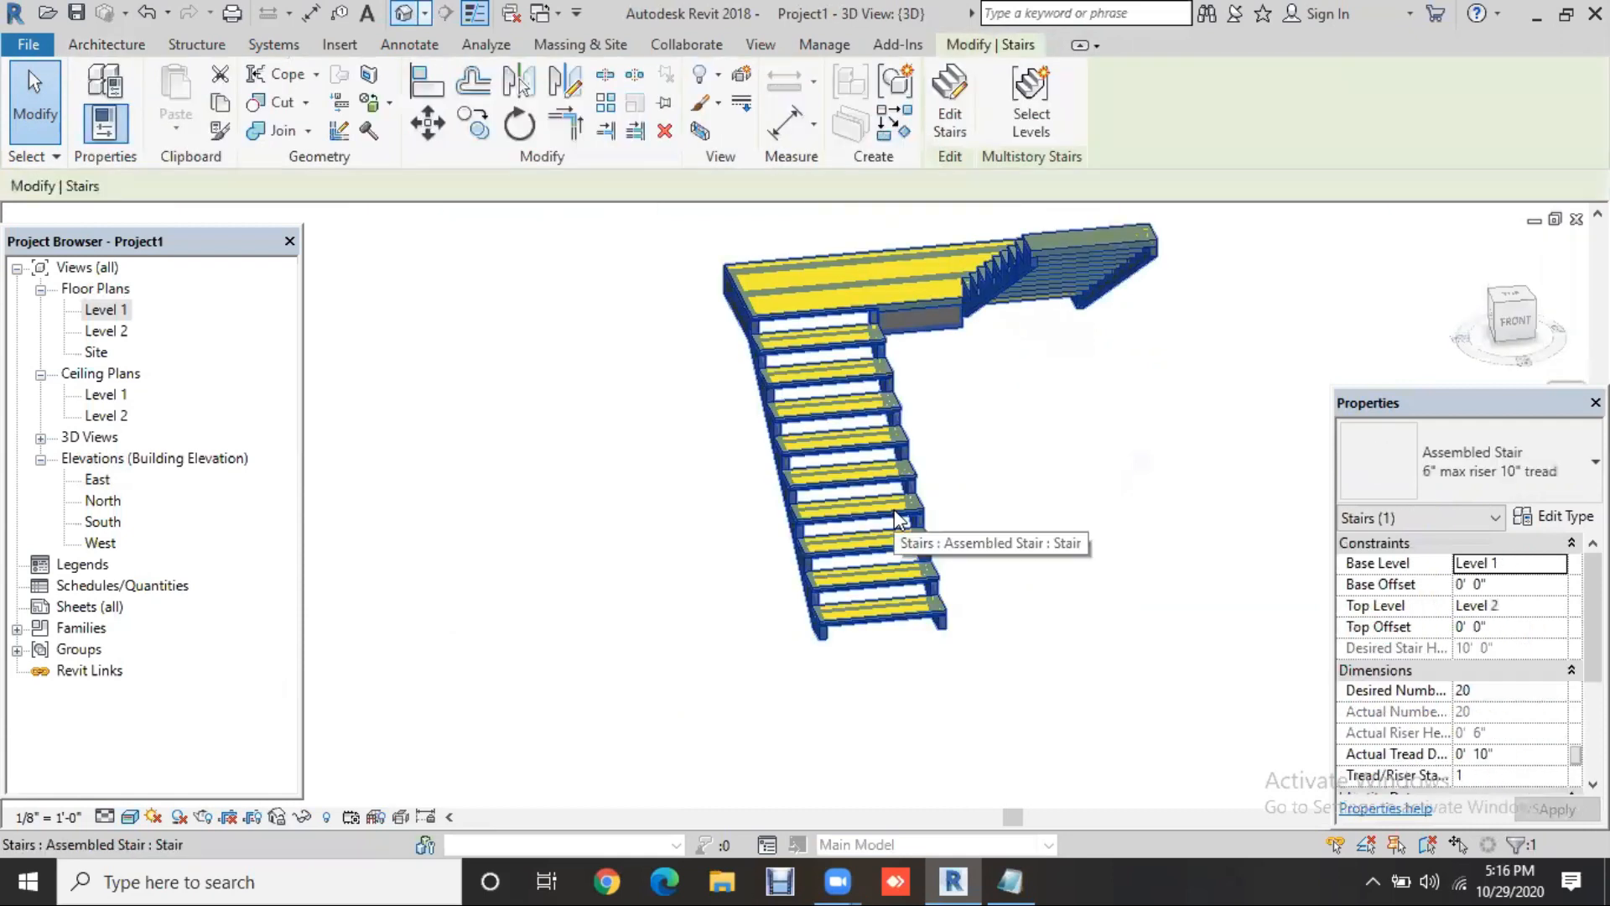
{"action": "key", "text": "Delete"}
Create a straight assembled stair on the Level 1 plan with one 3' 0" wide run of 20 risers
{"action": "double_click", "coordinate": [103, 311]}
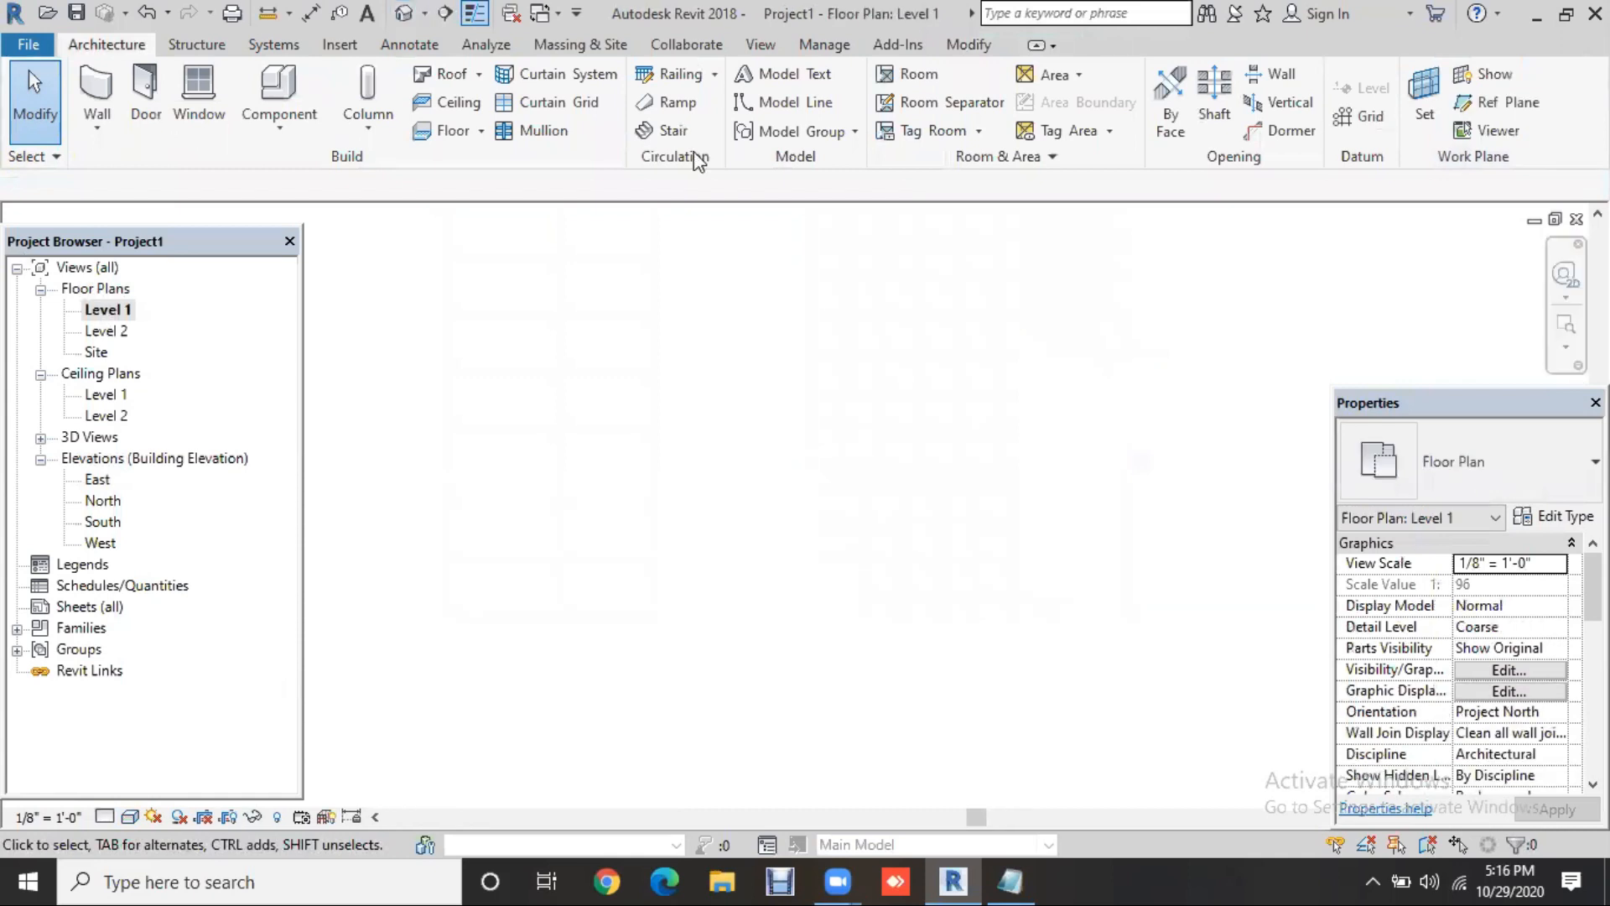
{"action": "left_click", "coordinate": [668, 131]}
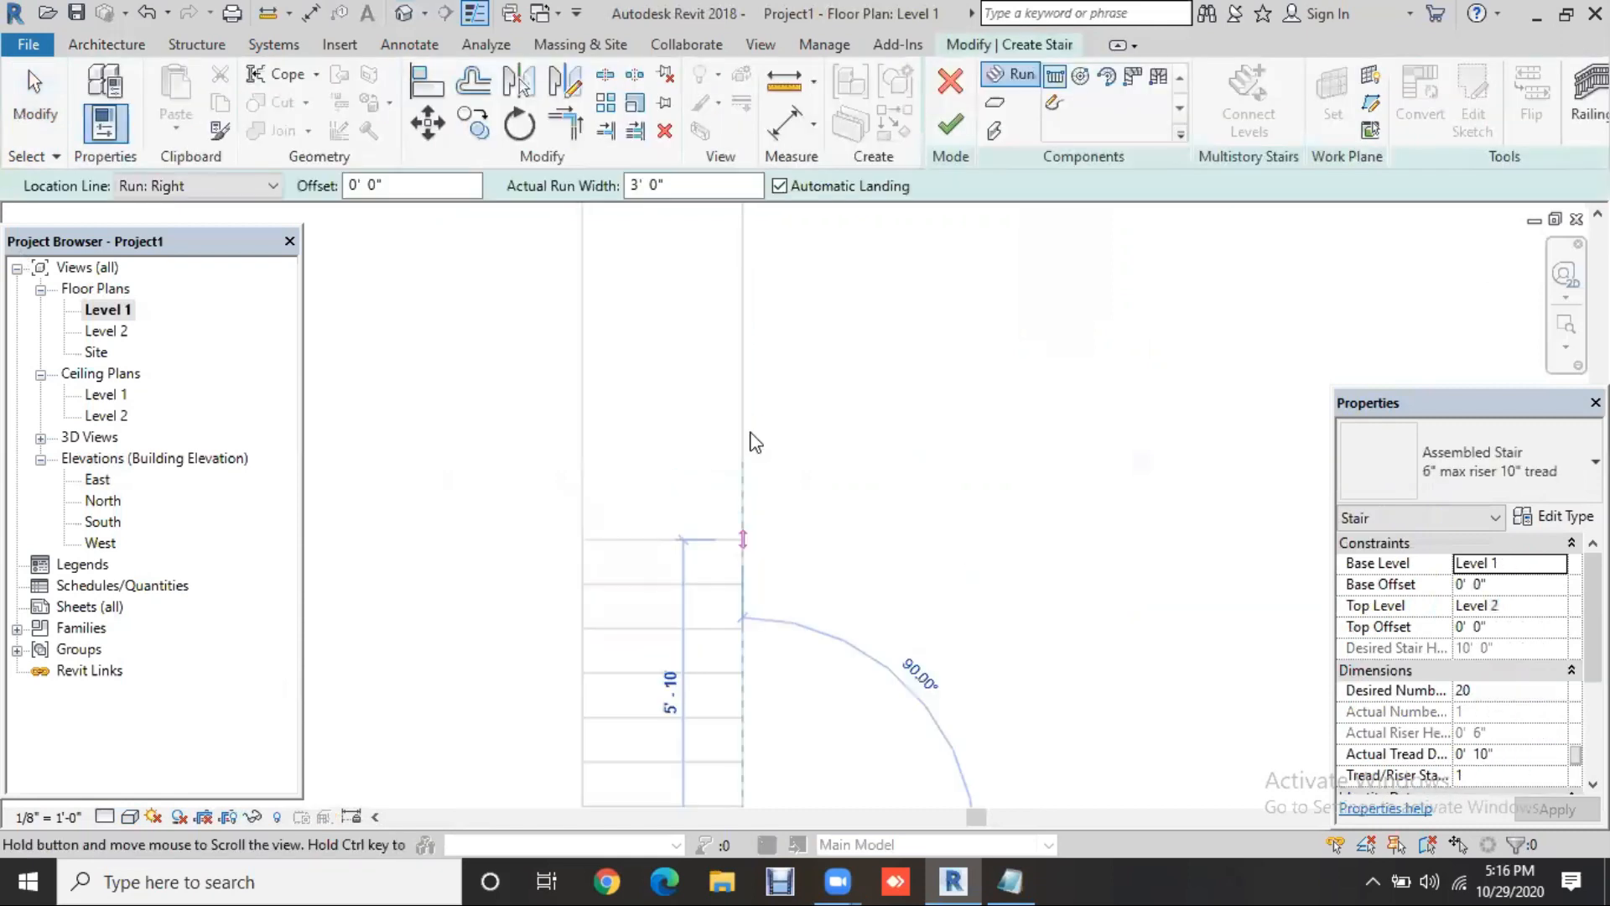
{"action": "left_click", "coordinate": [749, 374]}
{"action": "scroll", "coordinate": [749, 374], "scroll_direction": "down", "scroll_amount": 3}
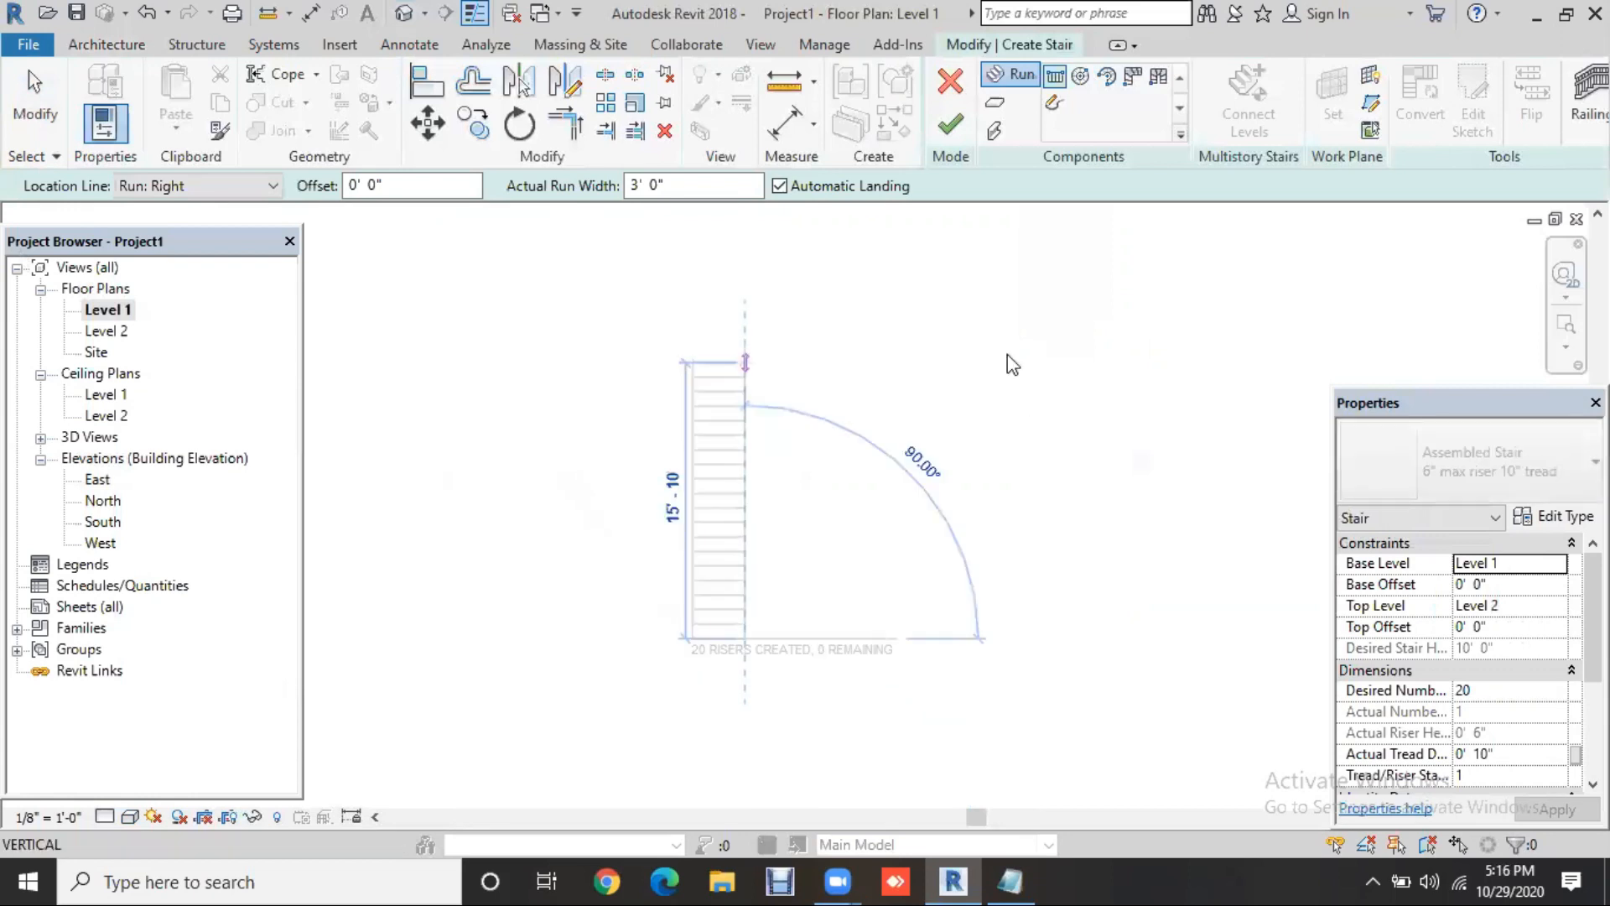
{"action": "left_click", "coordinate": [955, 128]}
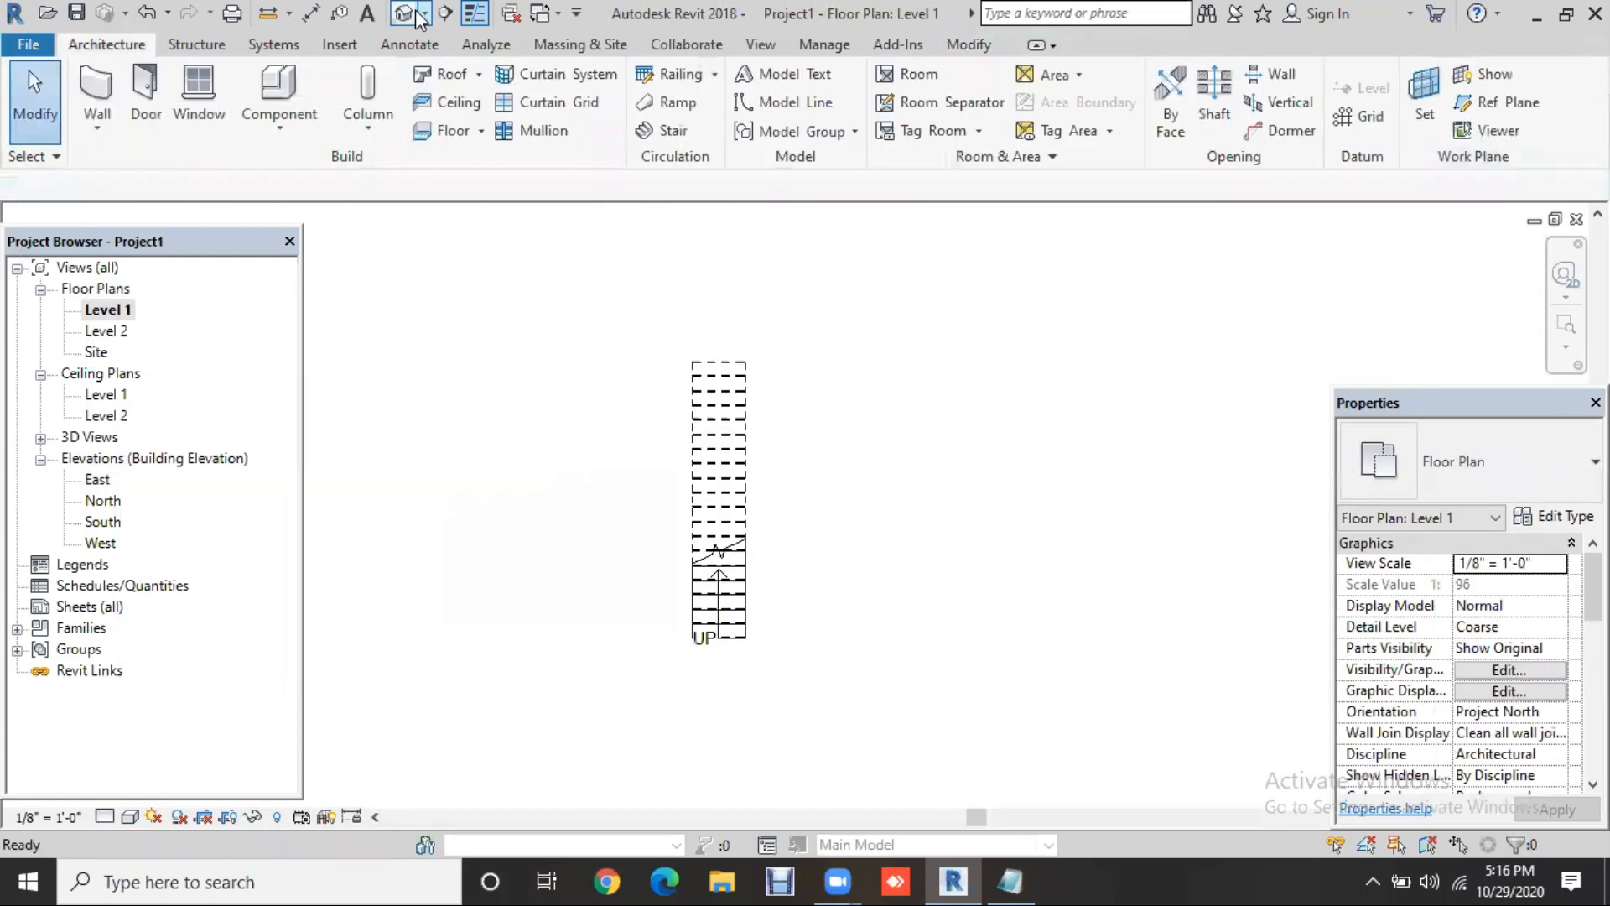
View the straight stair in 3D and set its type's Right Support and Left Support to None
{"action": "left_click", "coordinate": [410, 16]}
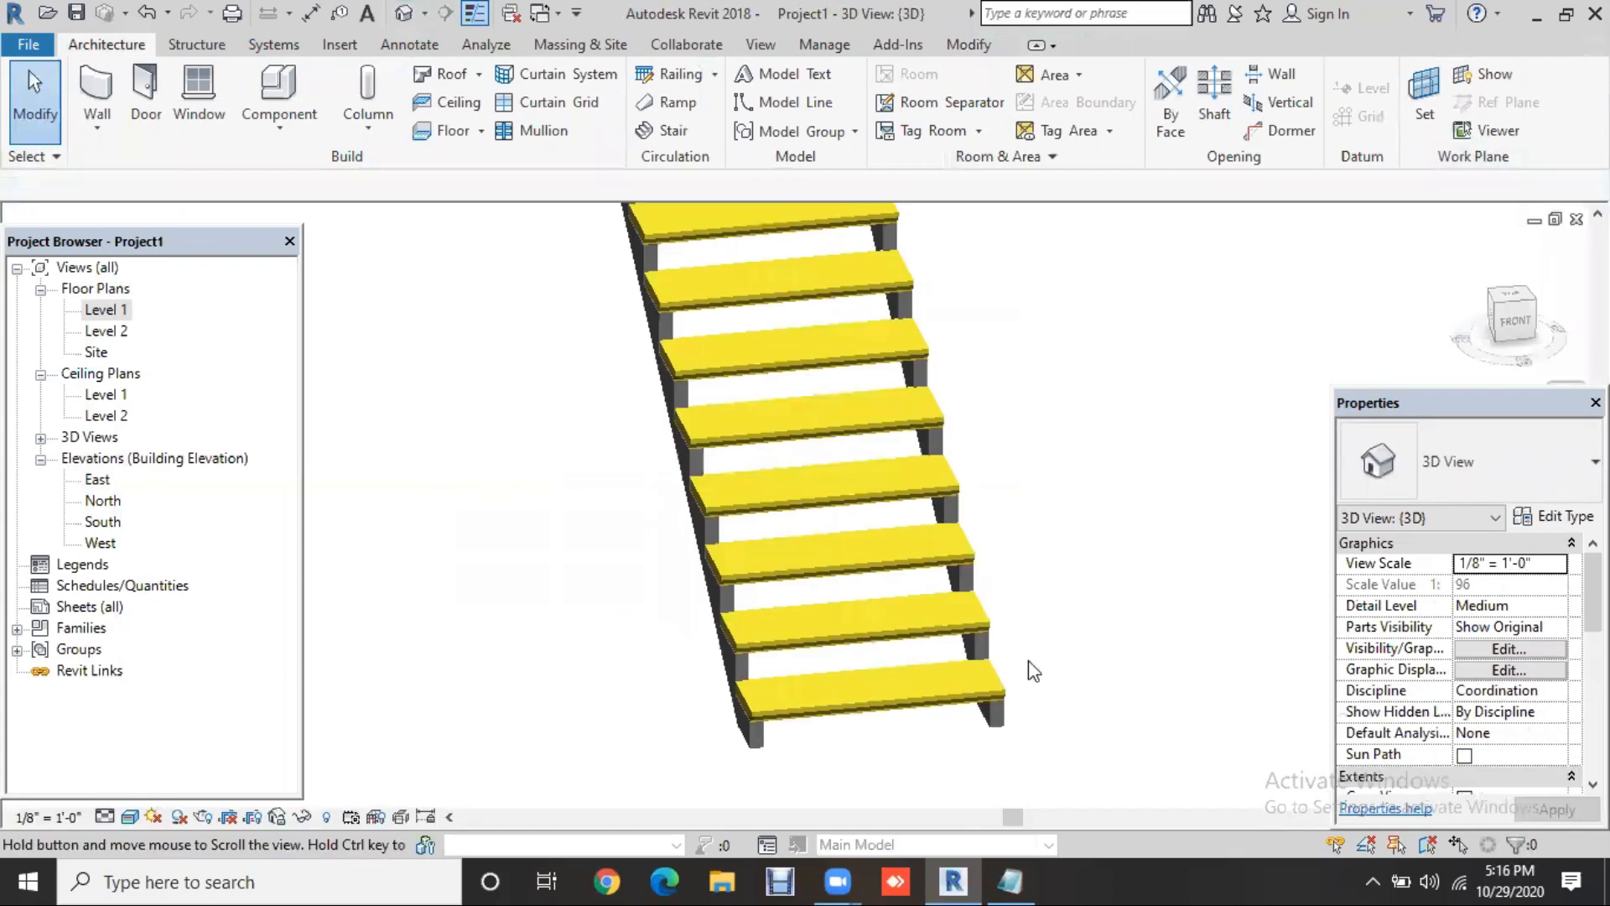
{"action": "scroll", "coordinate": [1033, 671], "scroll_direction": "down", "scroll_amount": 2}
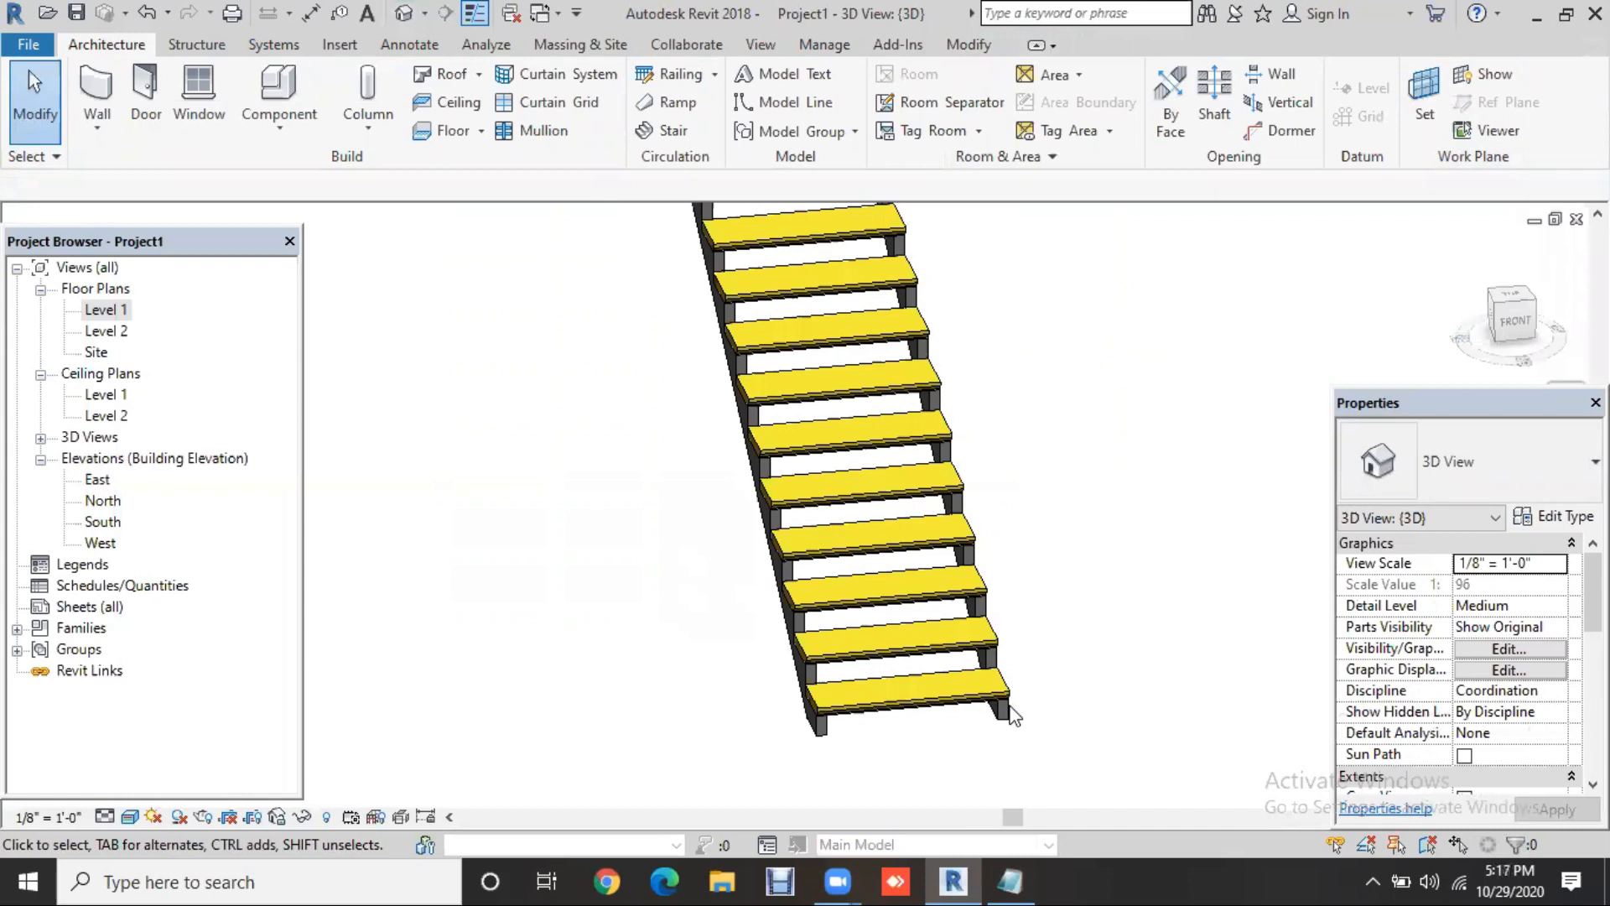
{"action": "left_click", "coordinate": [1010, 713]}
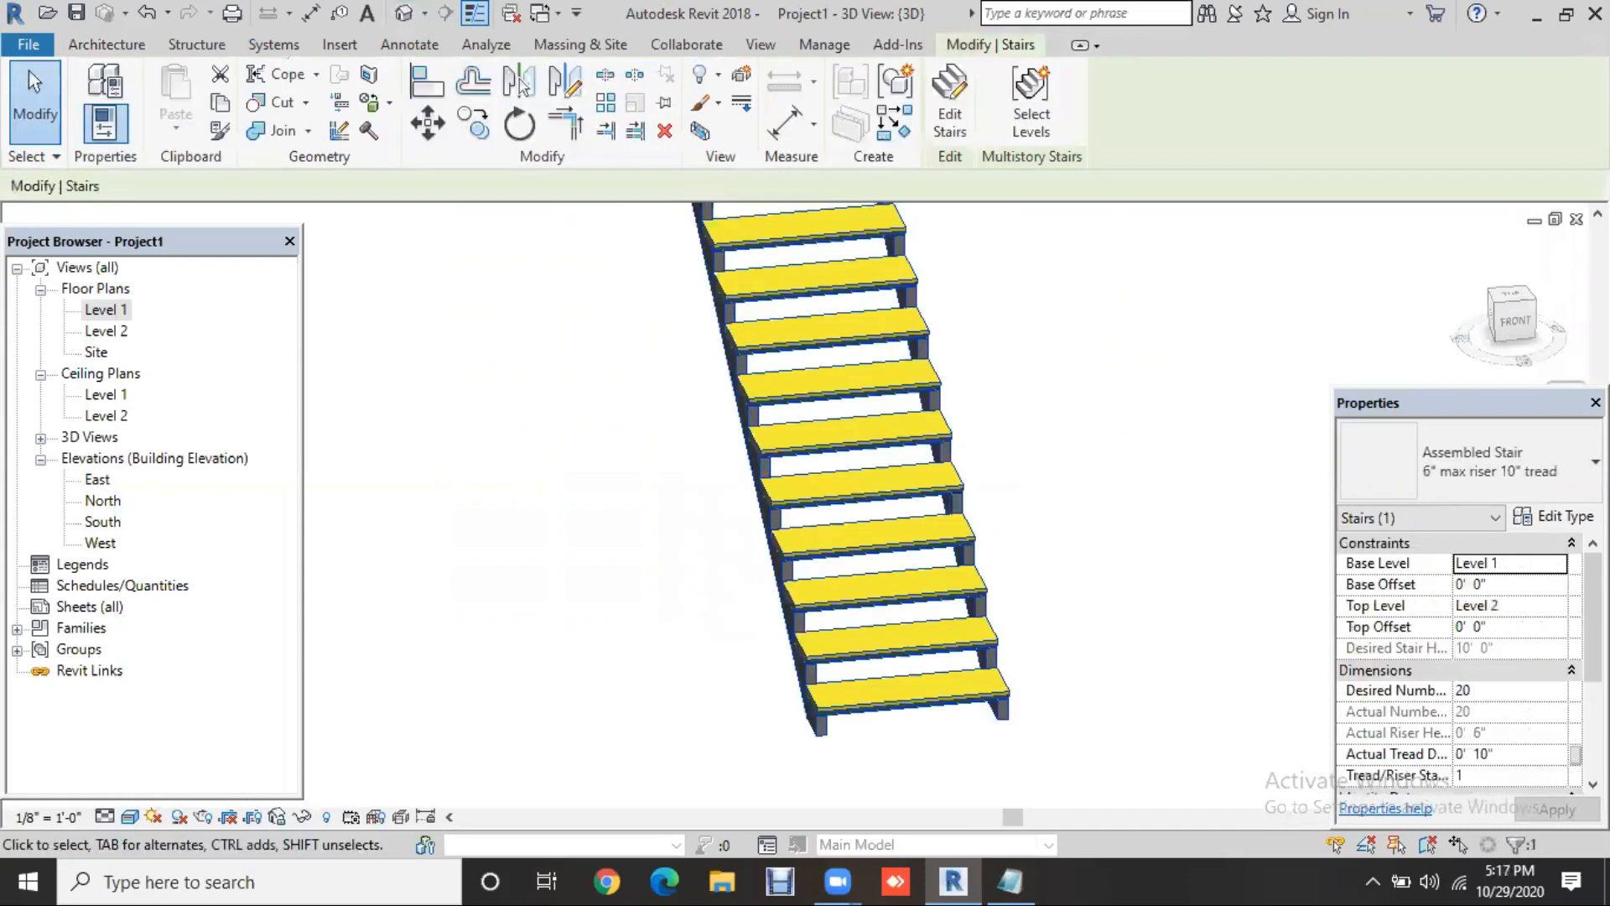
{"action": "left_click", "coordinate": [1553, 517]}
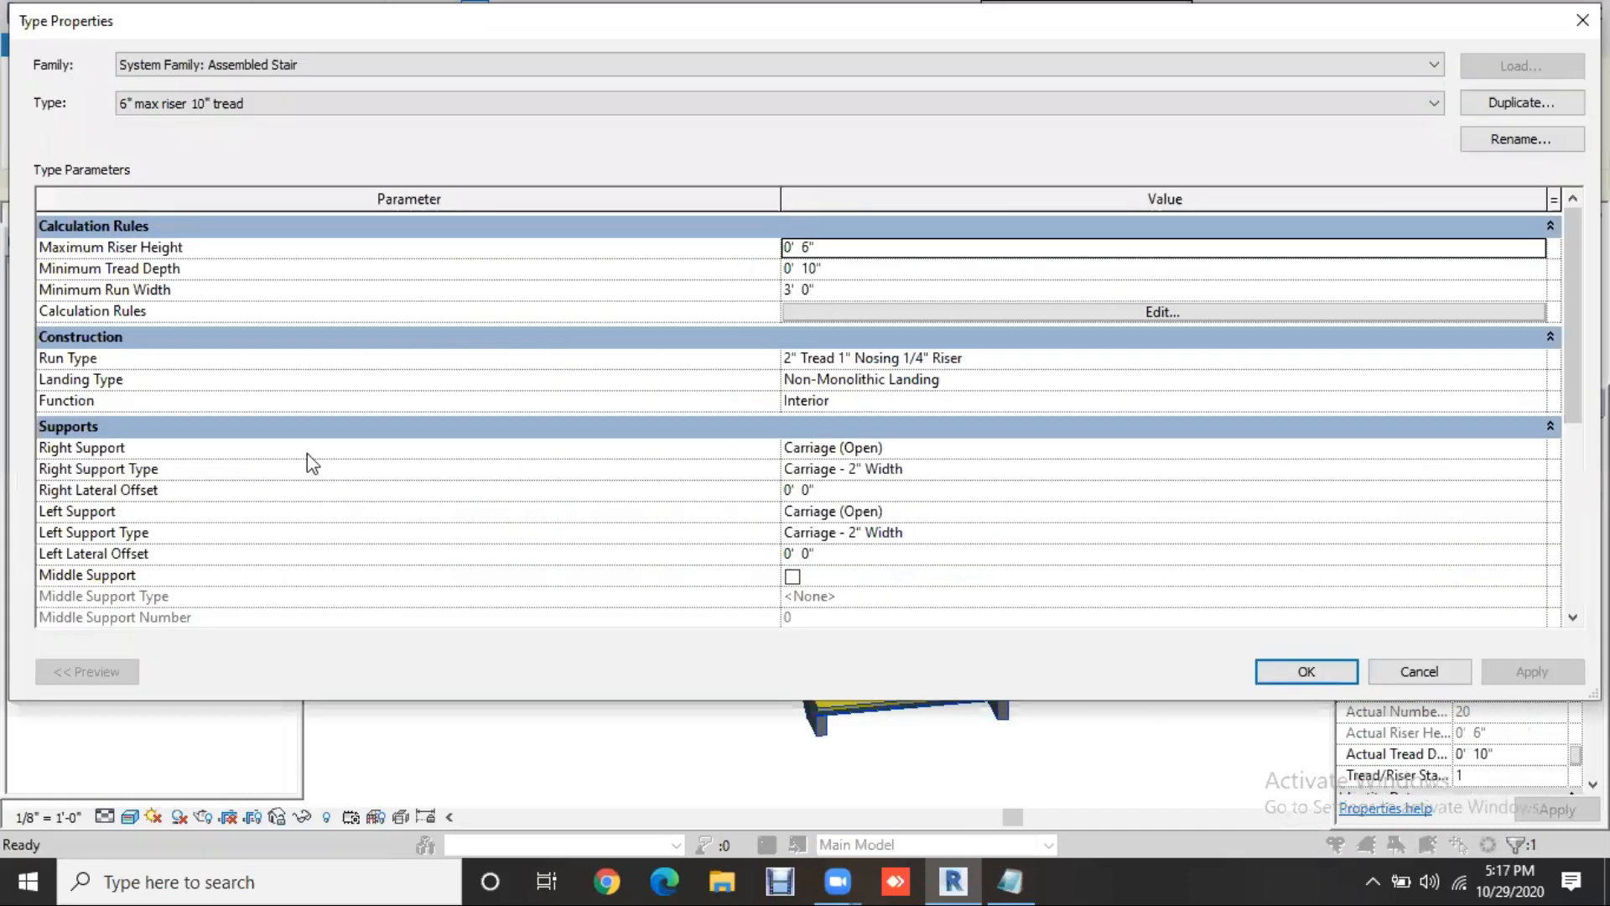
{"action": "left_click", "coordinate": [1545, 446]}
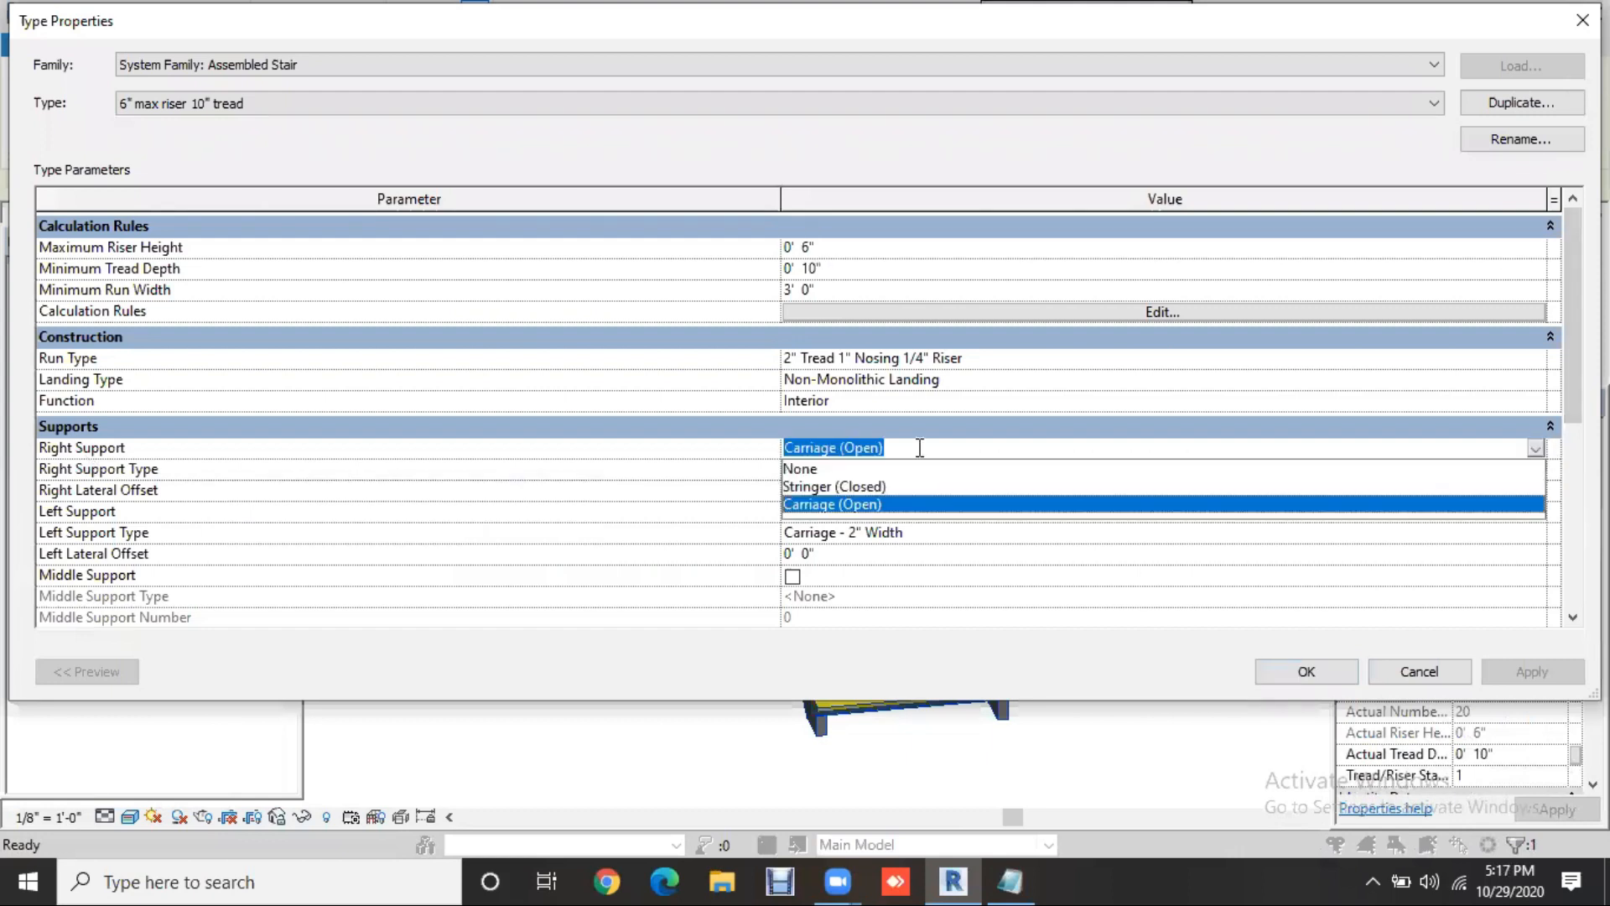
{"action": "left_click", "coordinate": [812, 470]}
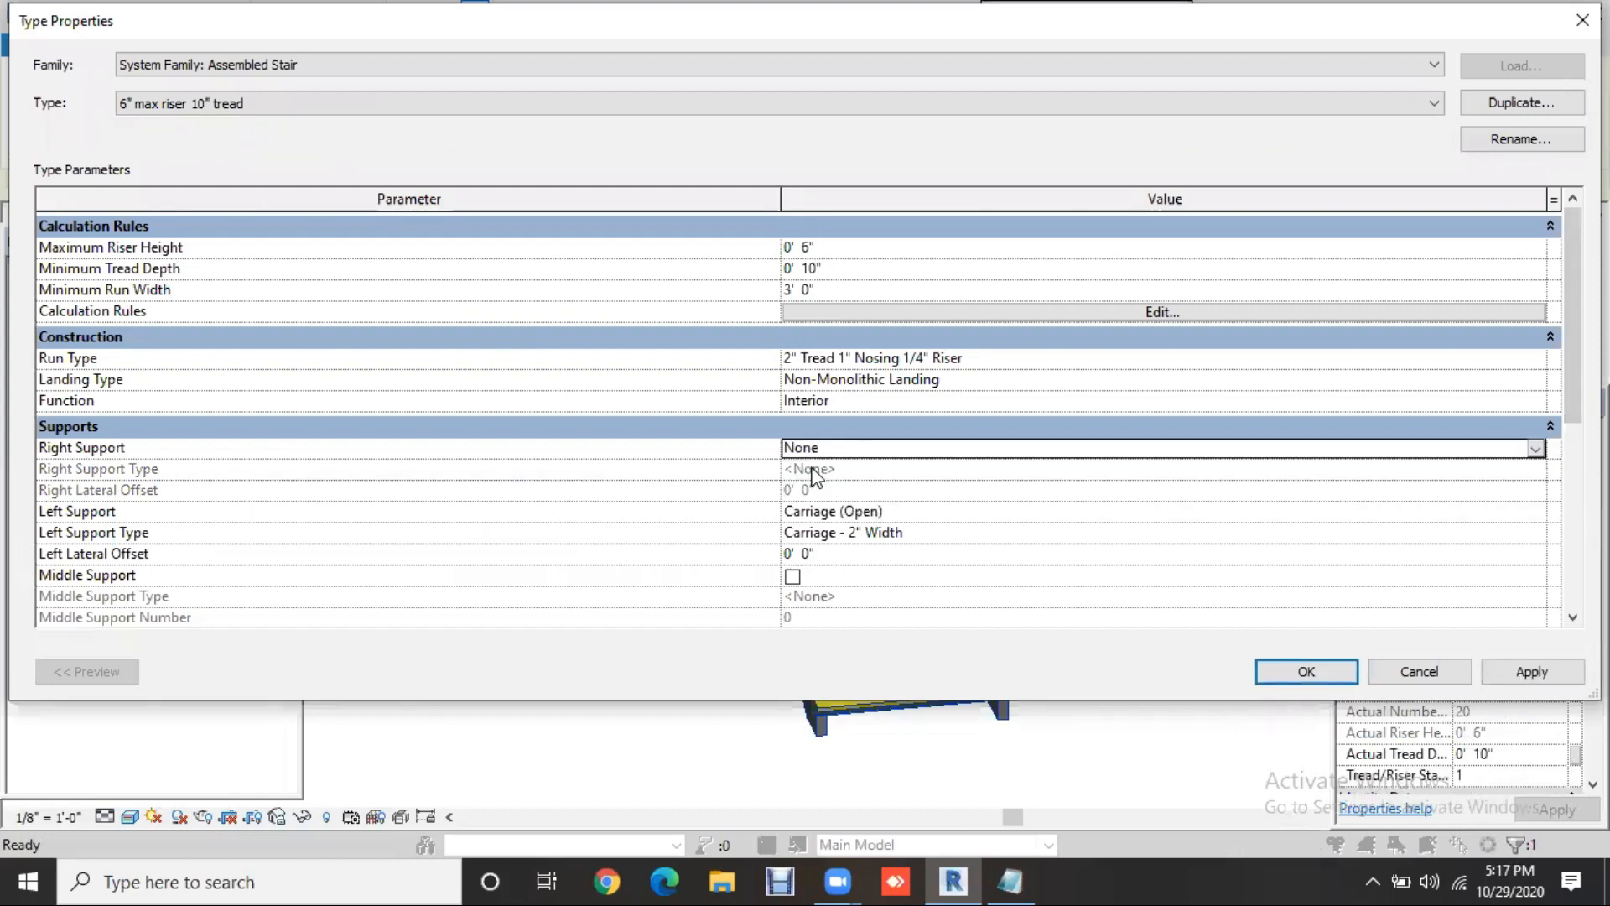
{"action": "left_click", "coordinate": [1531, 511]}
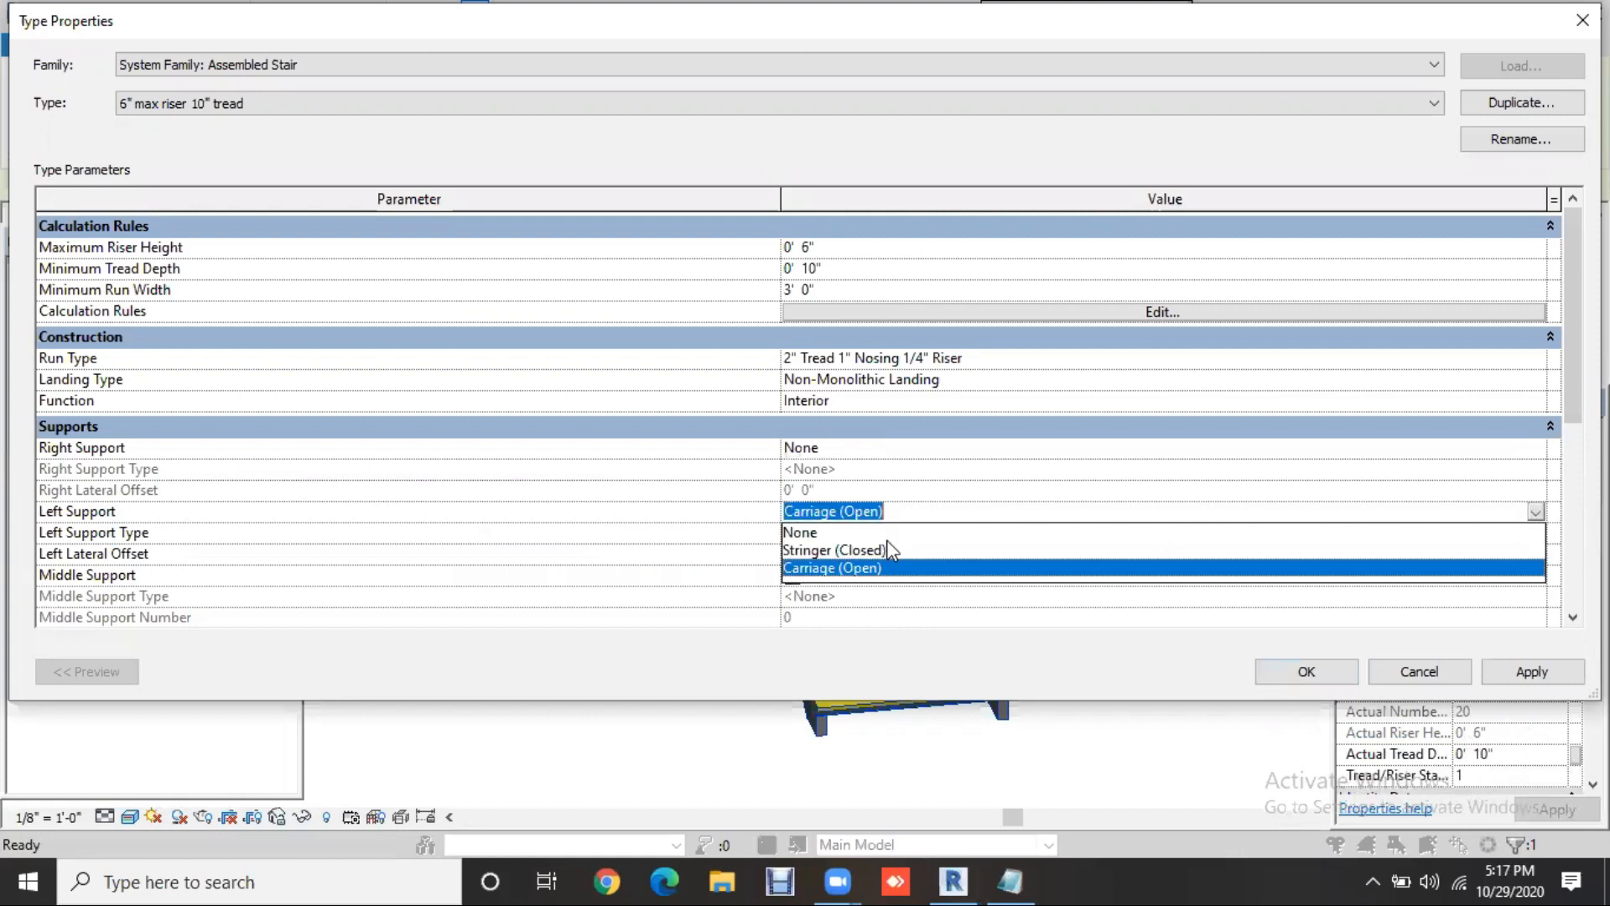
{"action": "left_click", "coordinate": [810, 534]}
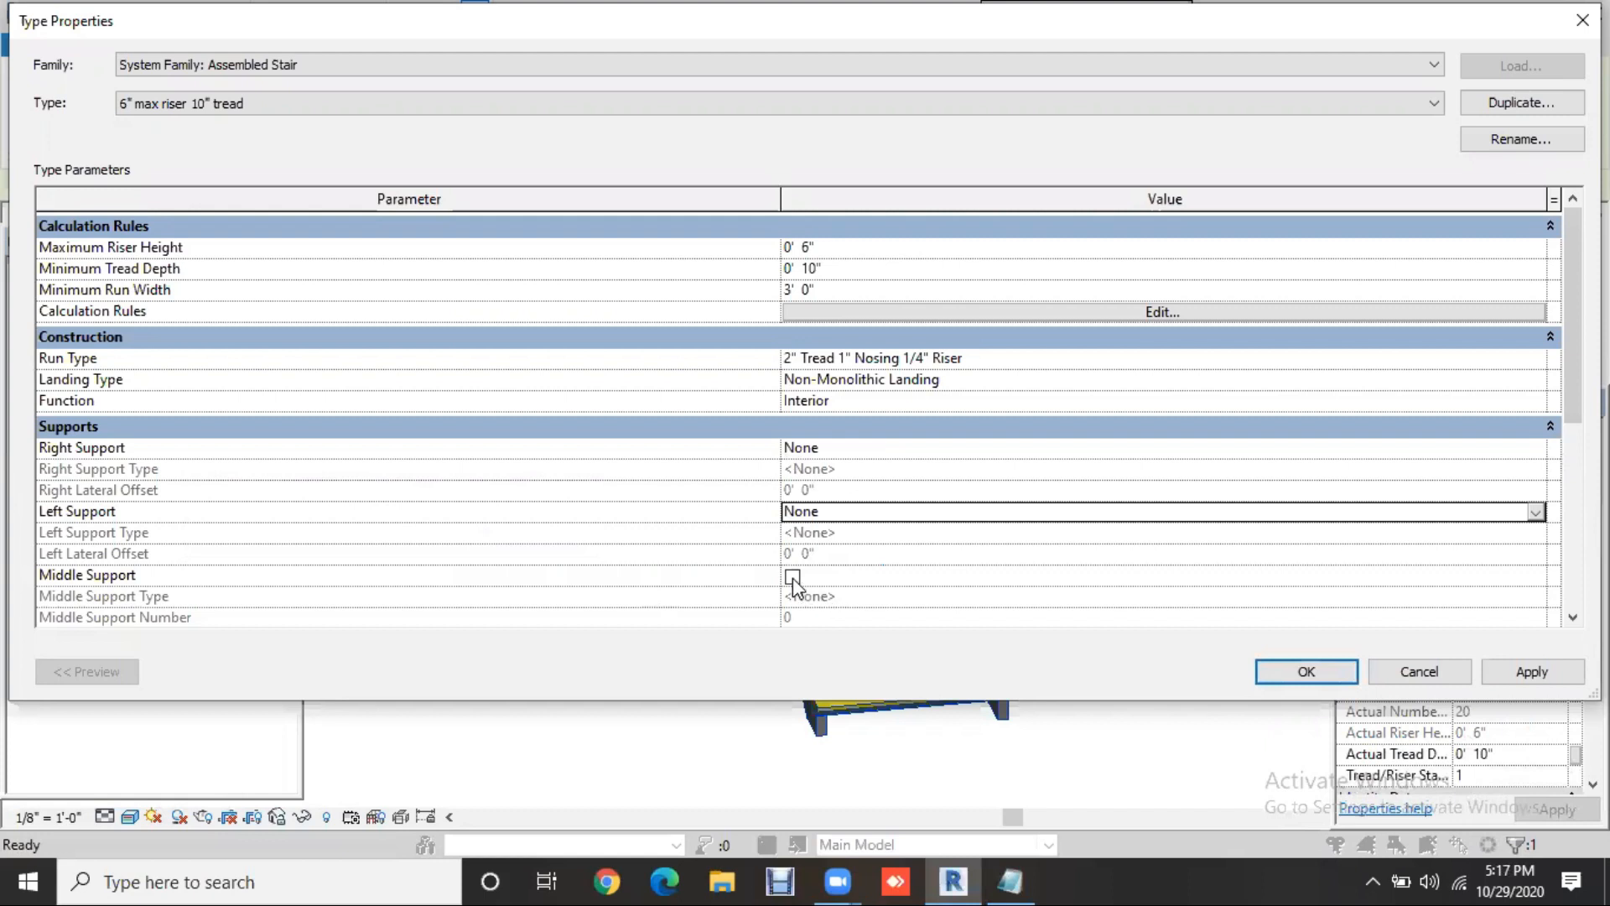
Enable Middle Support for the stair type, set the Middle Support Number to 2, and accept the type changes
{"action": "left_click", "coordinate": [792, 578]}
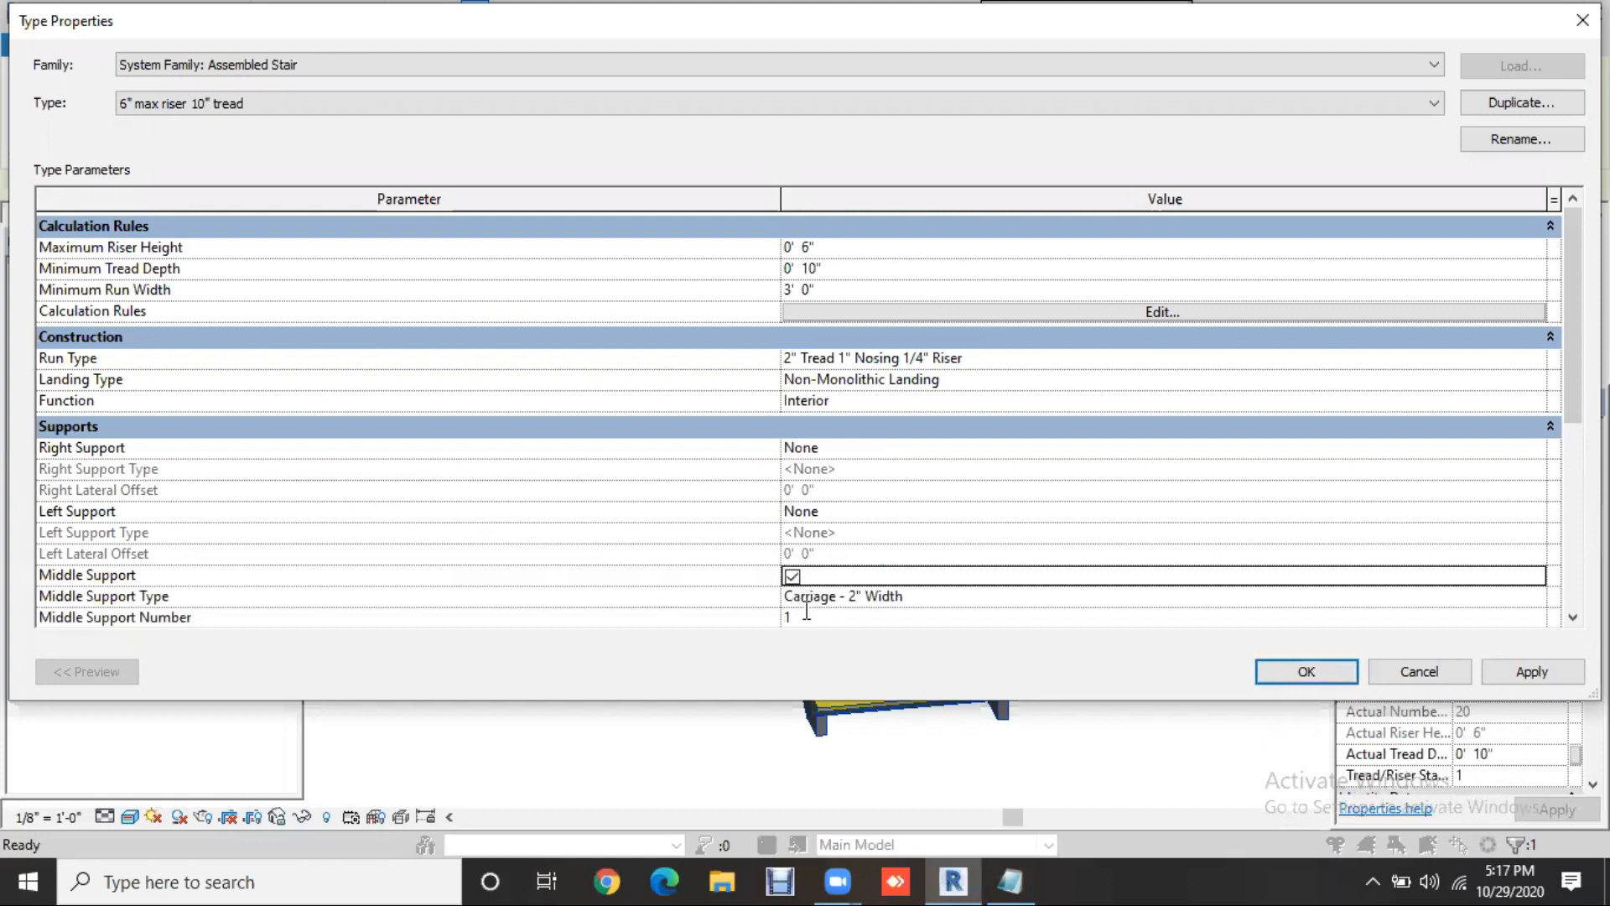
{"action": "left_click", "coordinate": [807, 611]}
{"action": "type", "text": "2"}
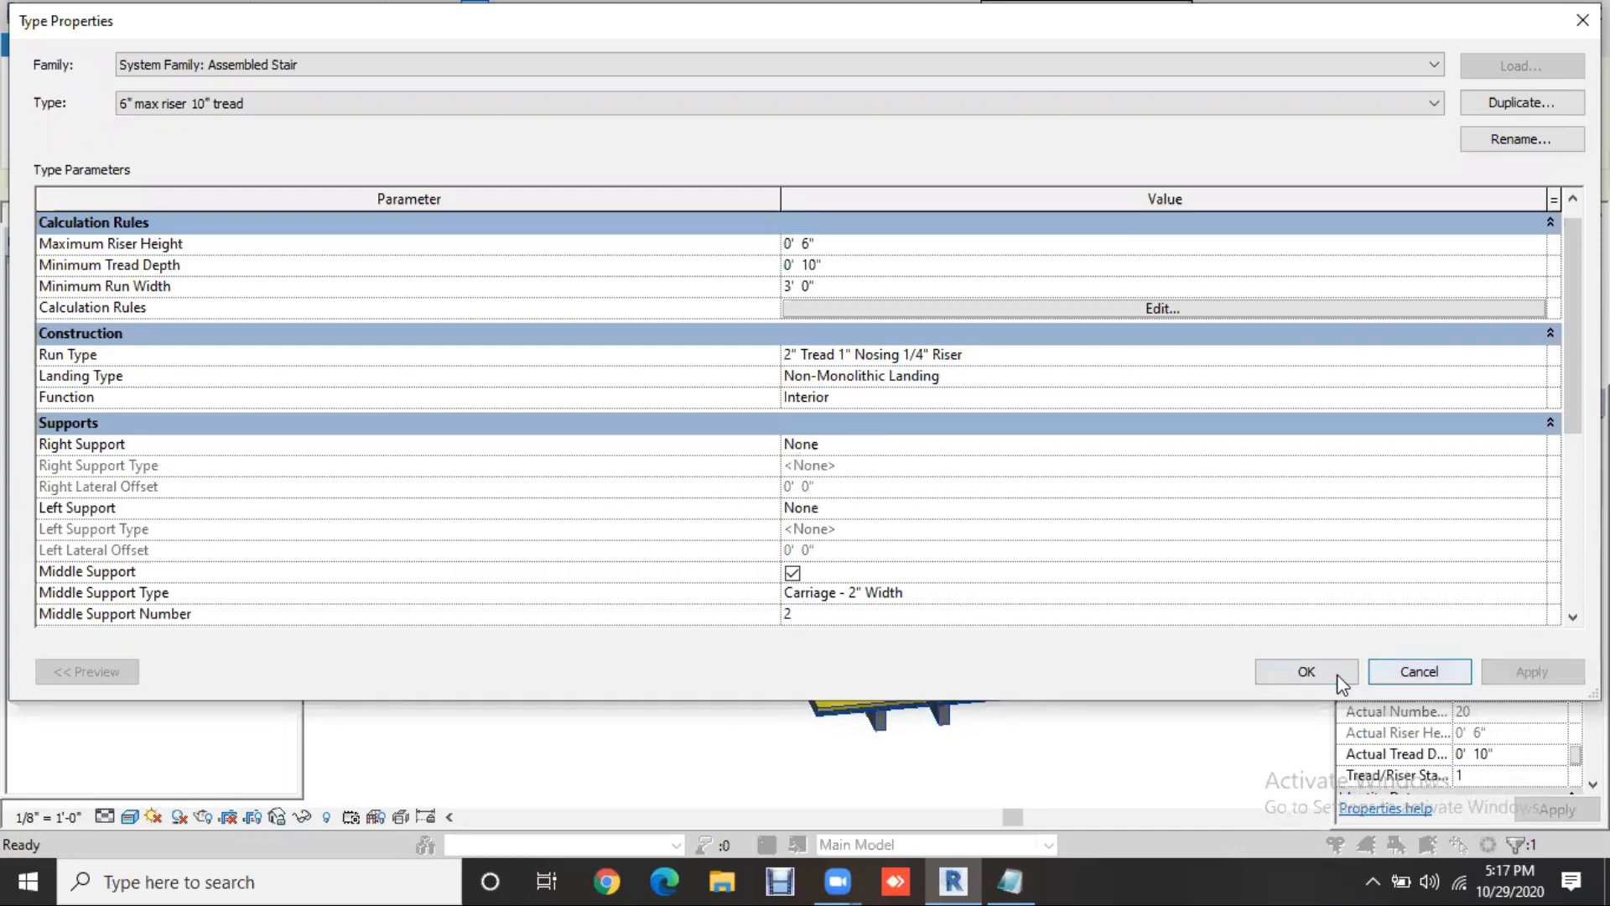
{"action": "left_click", "coordinate": [1262, 676]}
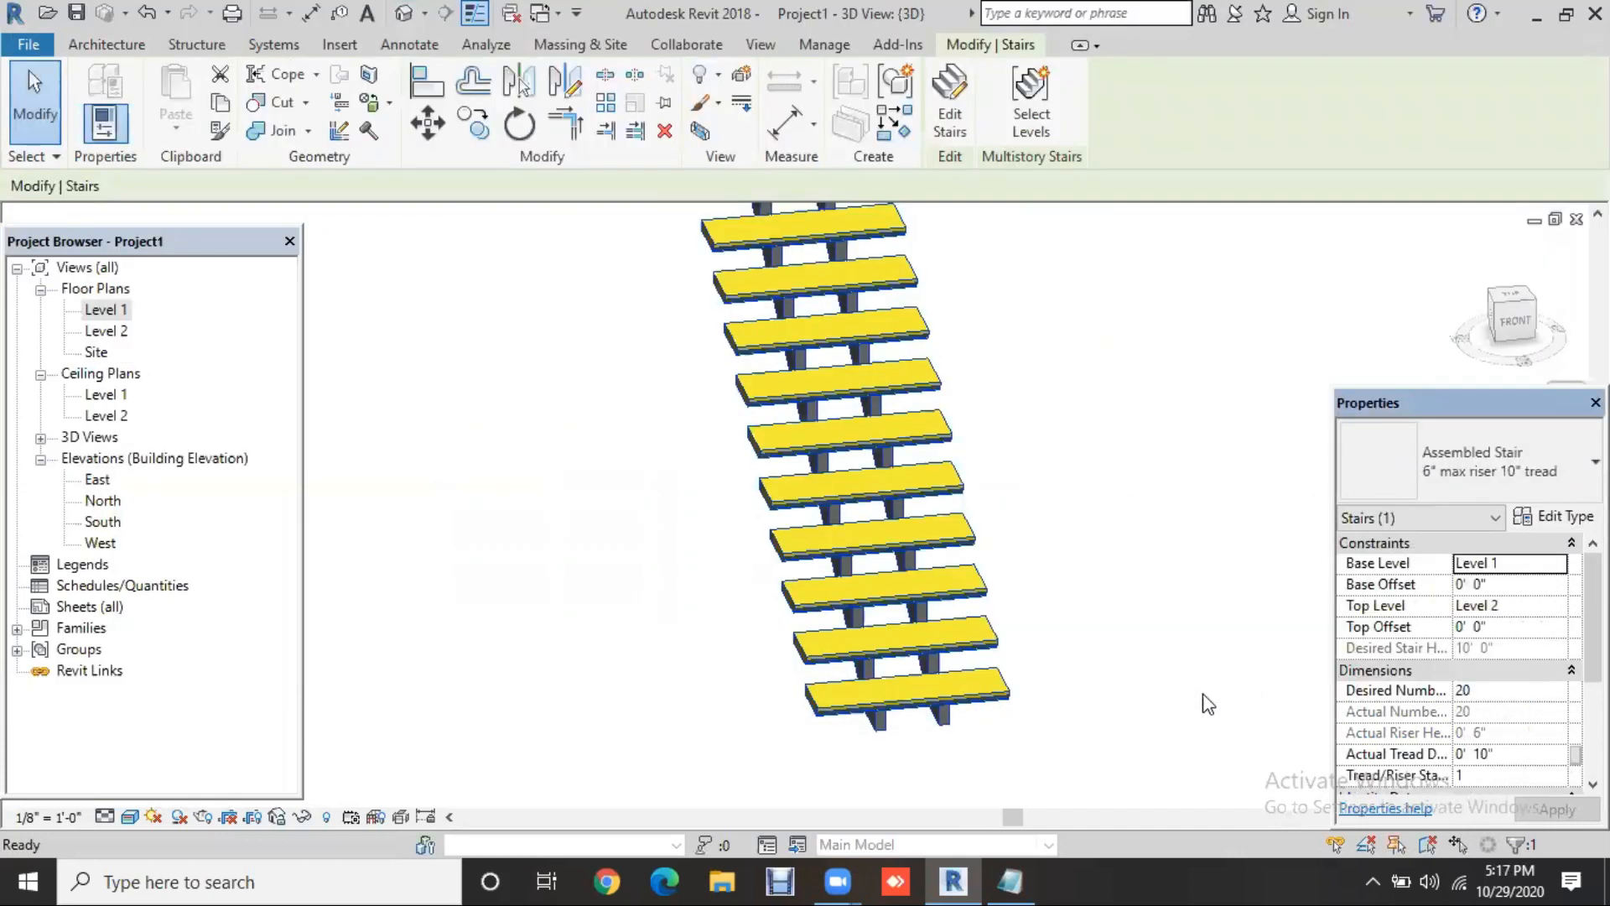
{"action": "left_click", "coordinate": [1208, 705]}
Assign the Plywood, Sheathing material to the stair's Carriage - 2" Width middle support type
{"action": "middle_click_drag", "start_coordinate": [1208, 704], "coordinate": [1158, 736]}
{"action": "scroll", "coordinate": [1157, 736], "scroll_direction": "down", "scroll_amount": 2}
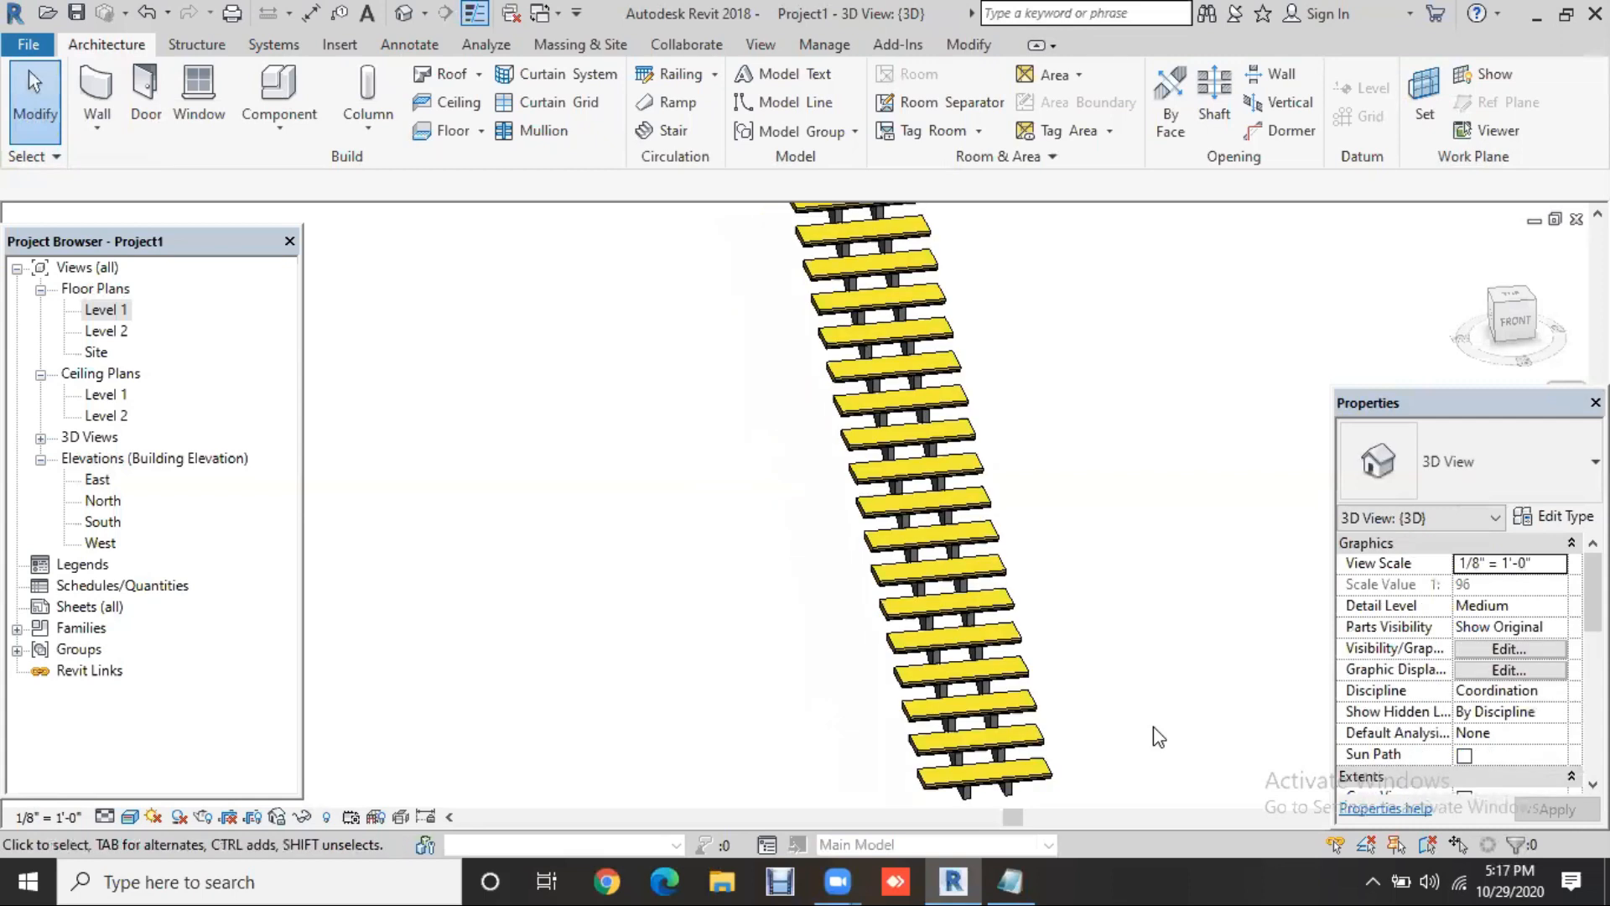
{"action": "scroll", "coordinate": [1039, 785], "scroll_direction": "up", "scroll_amount": 2}
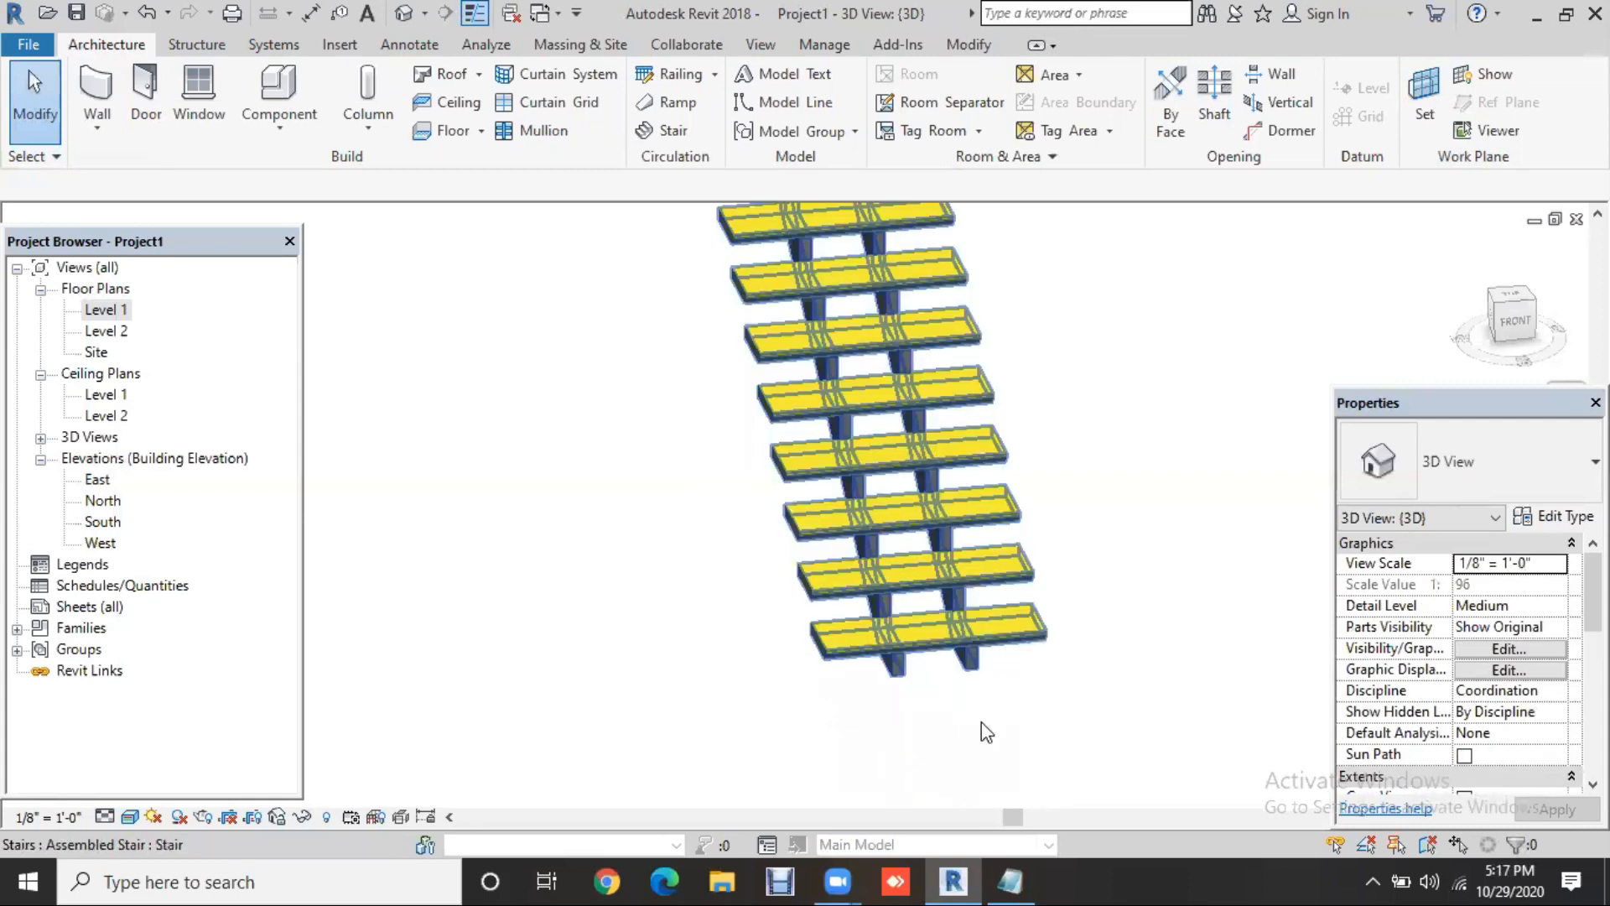
{"action": "scroll", "coordinate": [967, 654], "scroll_direction": "up", "scroll_amount": 1}
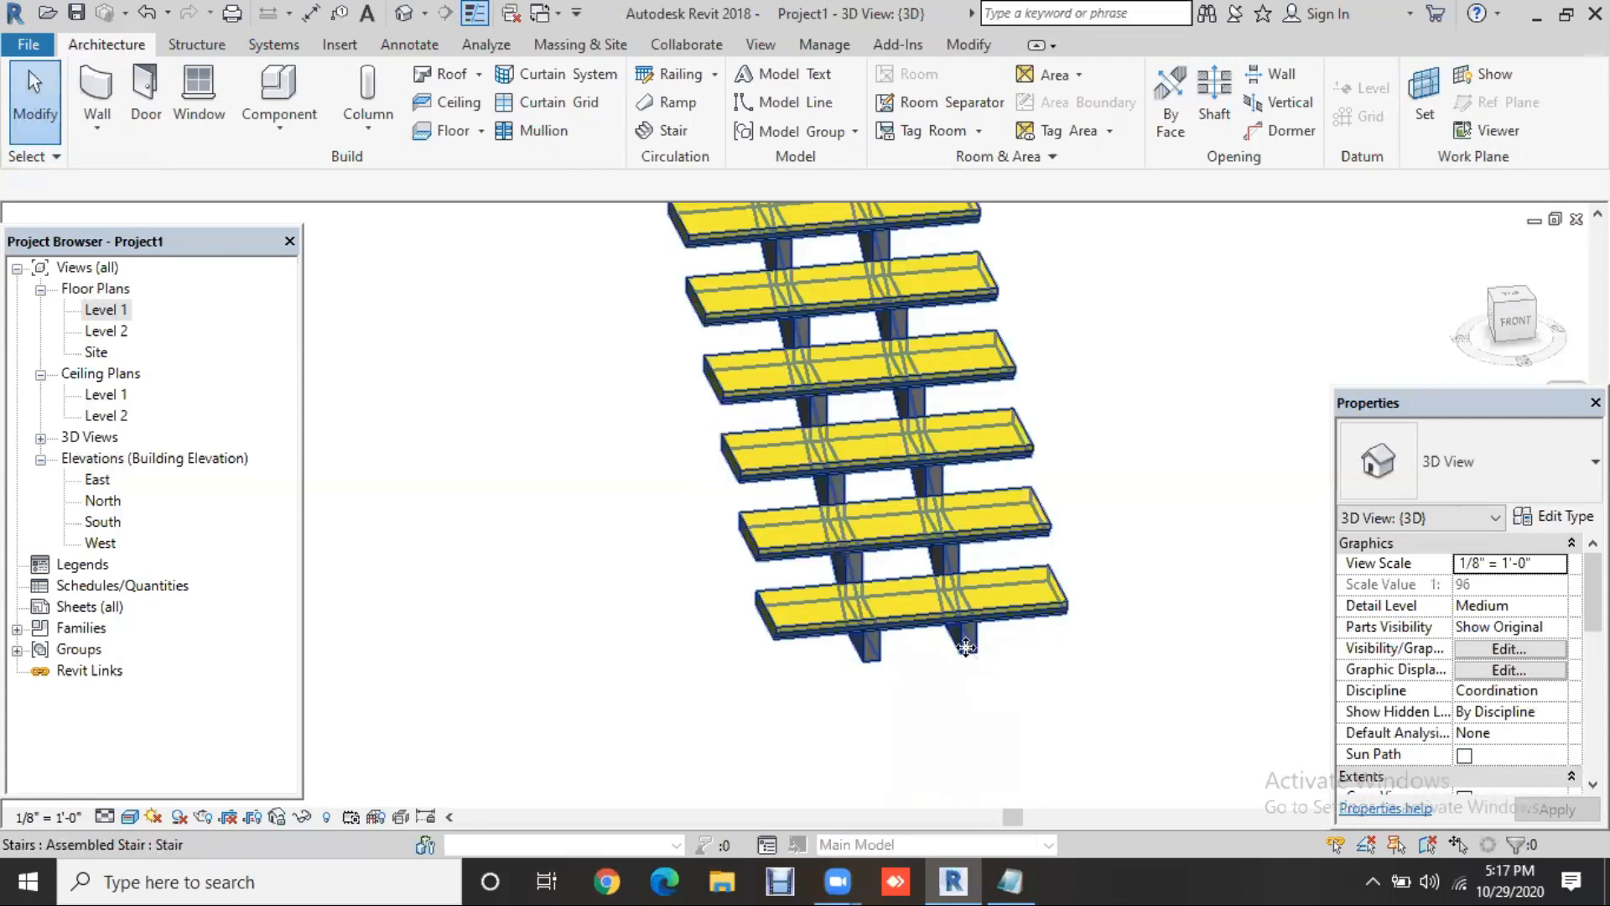
{"action": "left_click", "coordinate": [966, 646]}
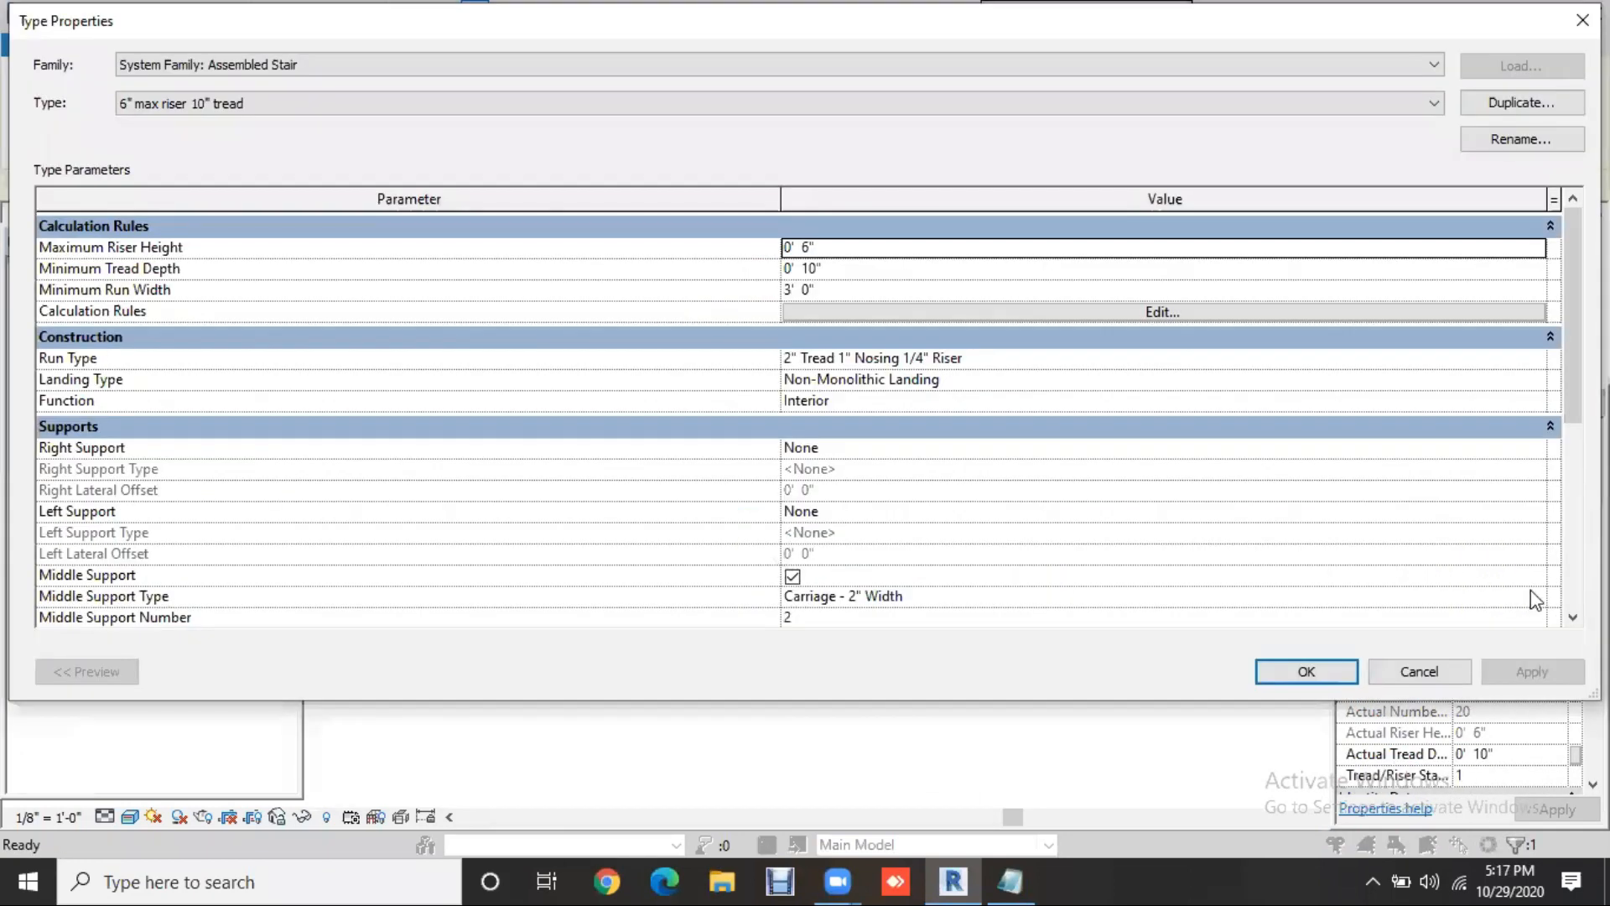
{"action": "left_click", "coordinate": [1532, 596]}
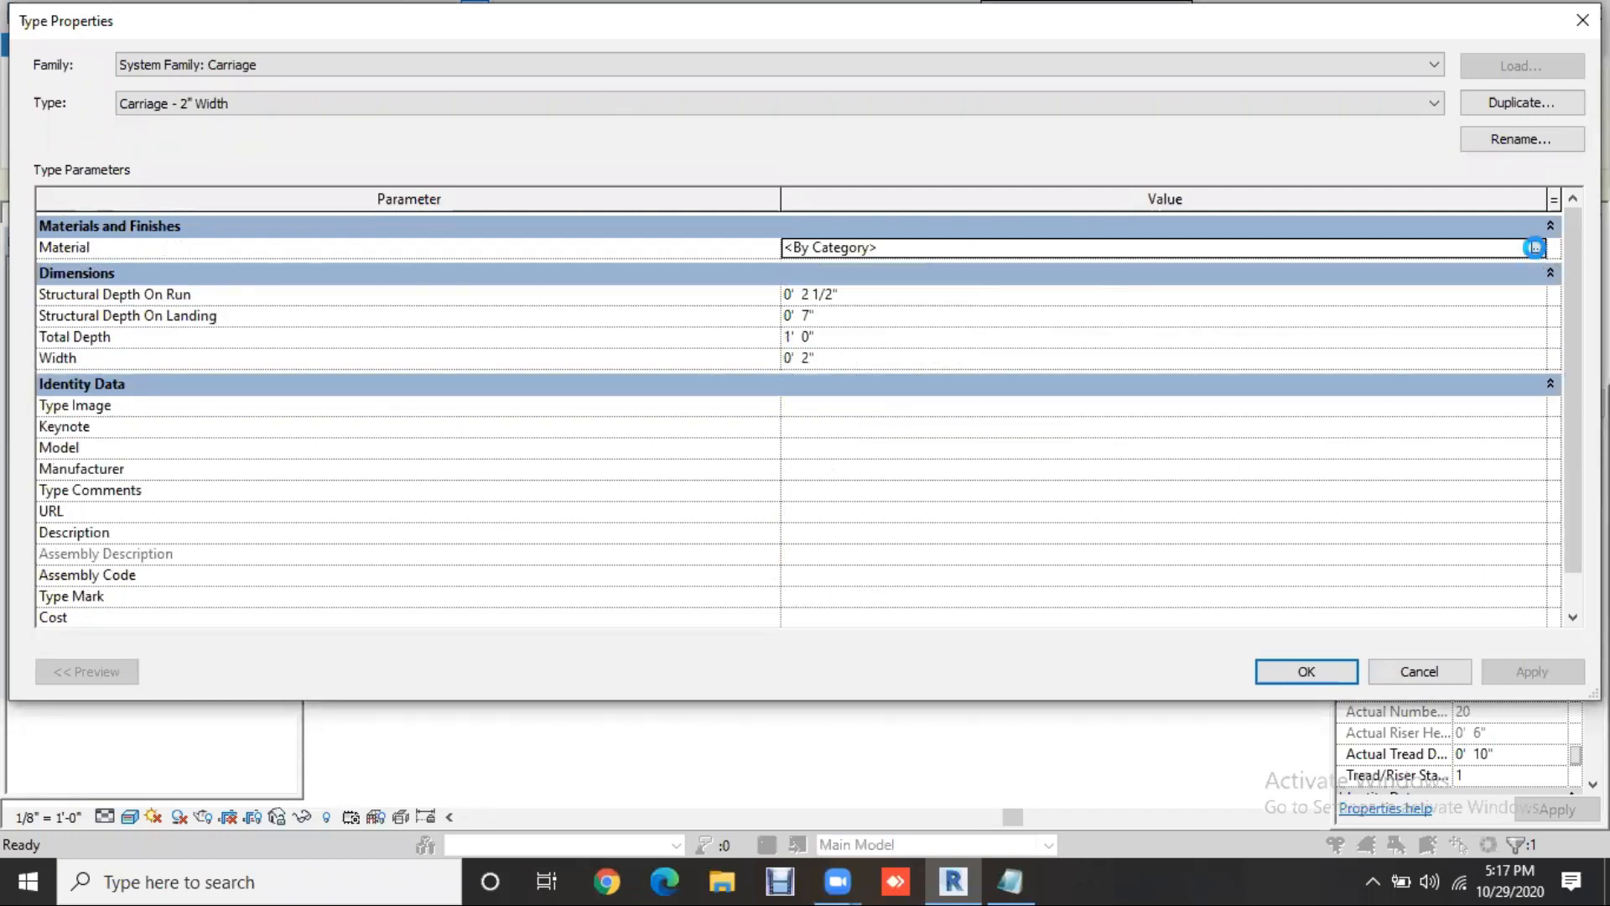
{"action": "left_click", "coordinate": [1534, 247]}
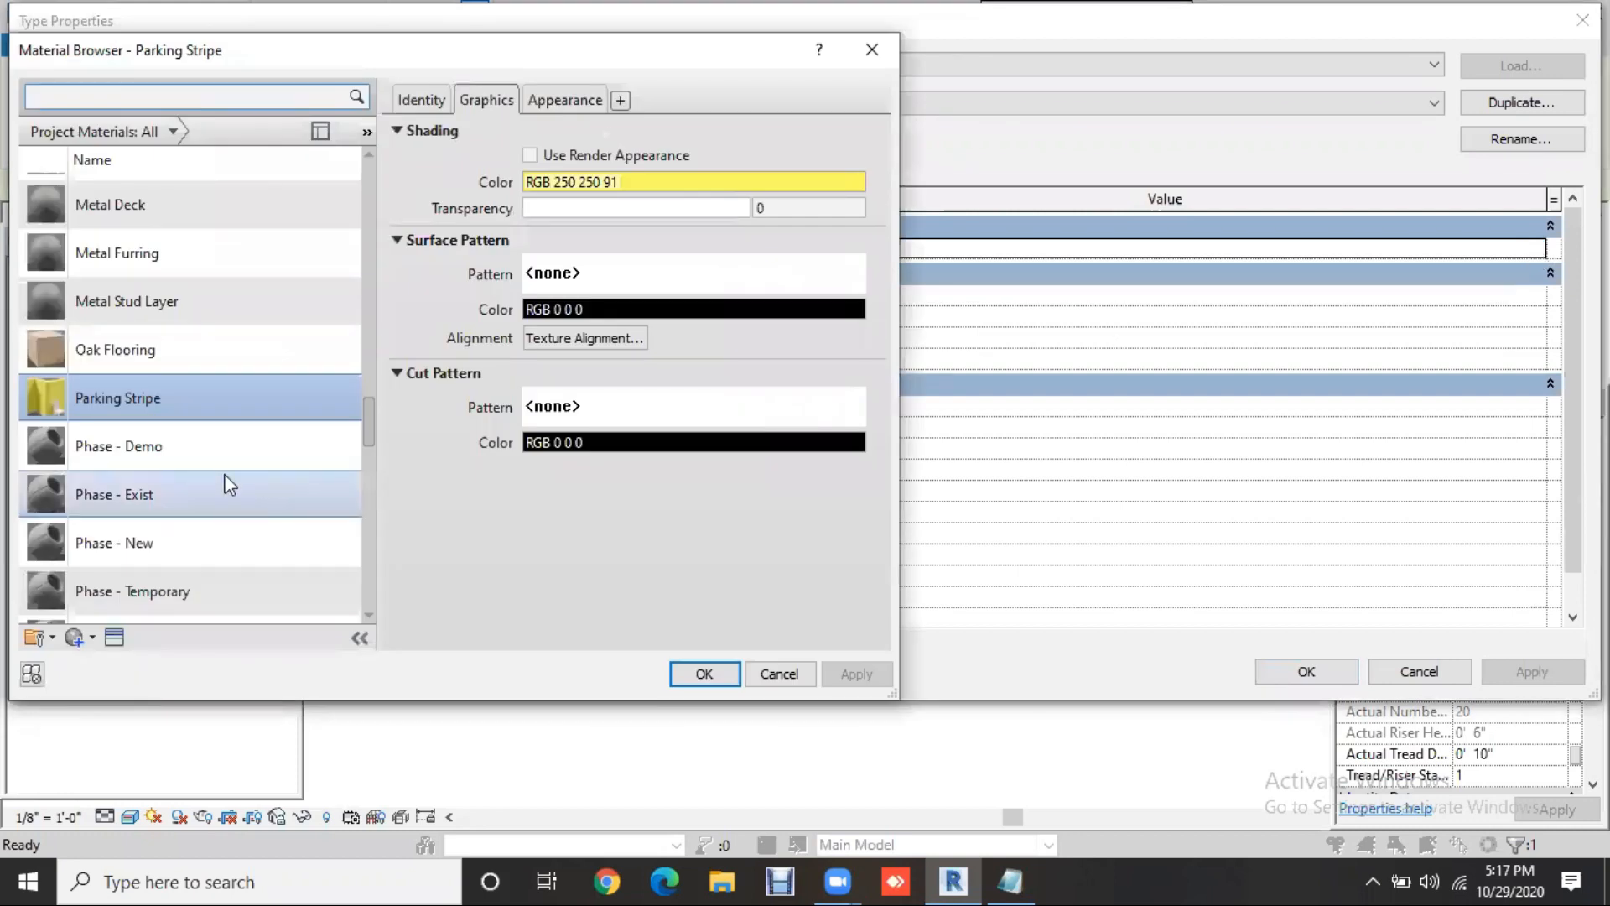
{"action": "scroll", "coordinate": [205, 429], "scroll_direction": "down", "scroll_amount": 2}
{"action": "scroll", "coordinate": [193, 396], "scroll_direction": "down", "scroll_amount": 1}
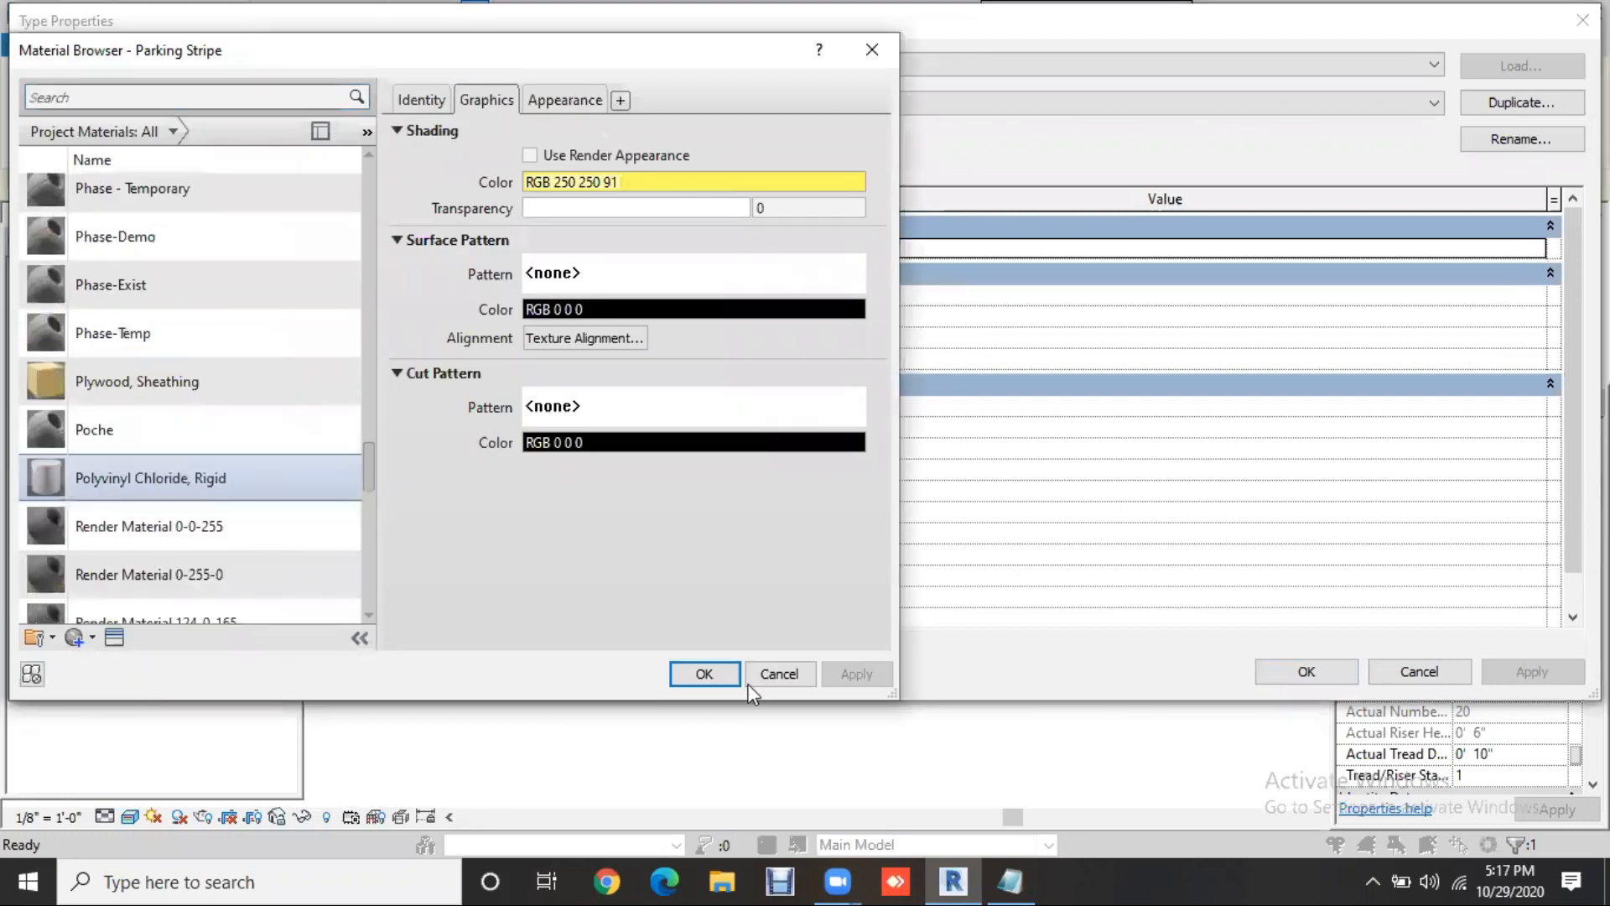
{"action": "key", "text": "Up"}
{"action": "key", "text": "Up"}
{"action": "left_click", "coordinate": [725, 676]}
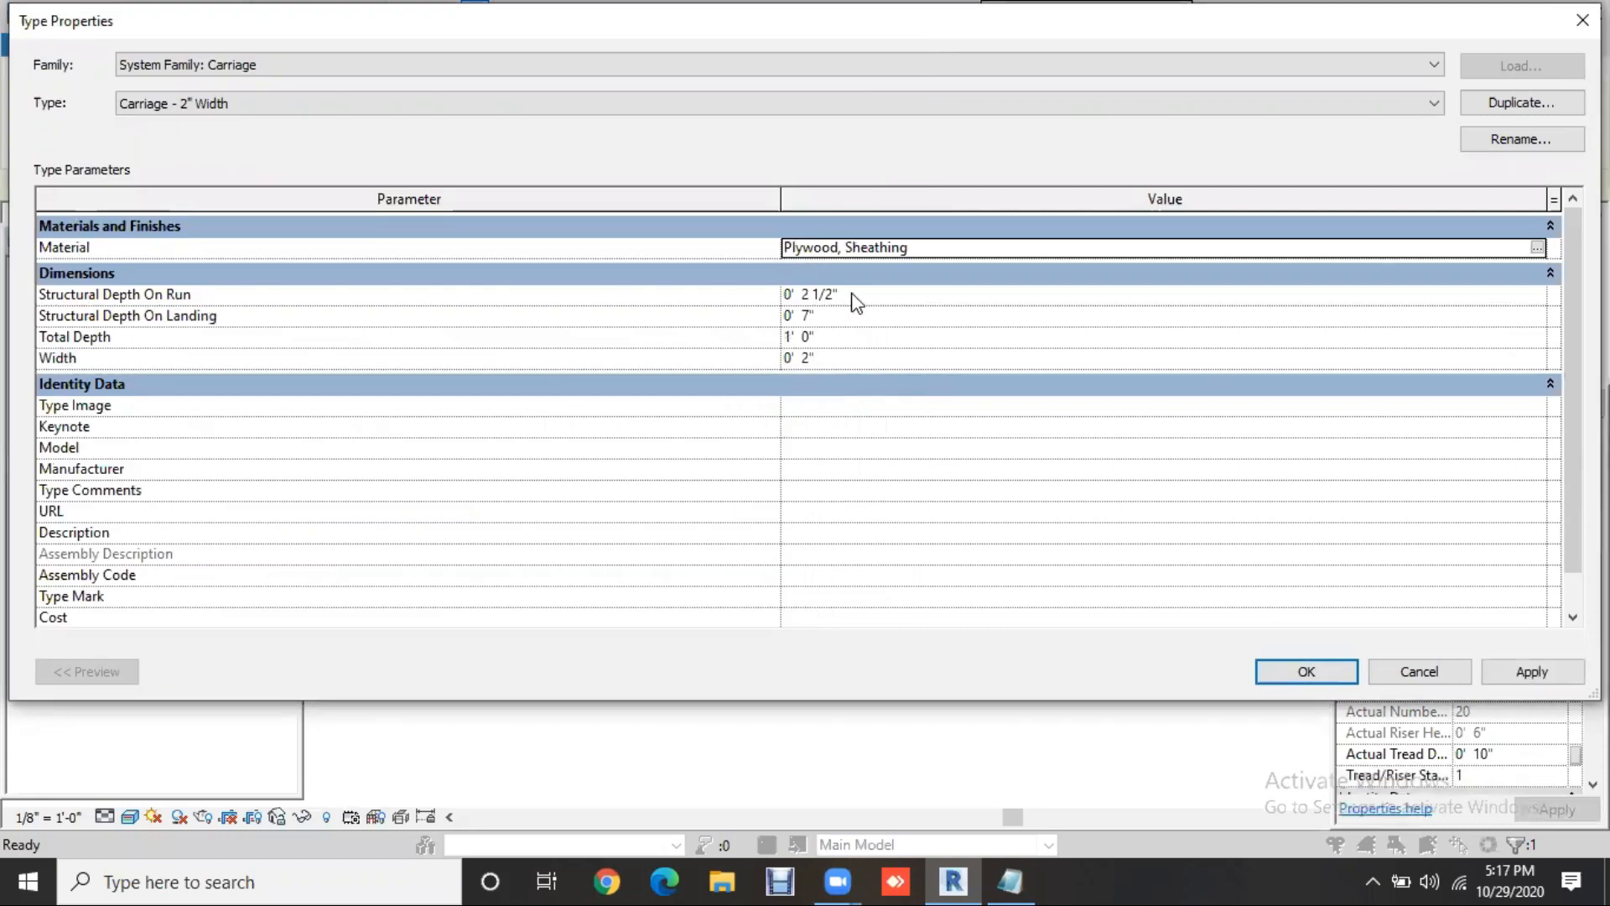
{"action": "left_click", "coordinate": [1330, 673]}
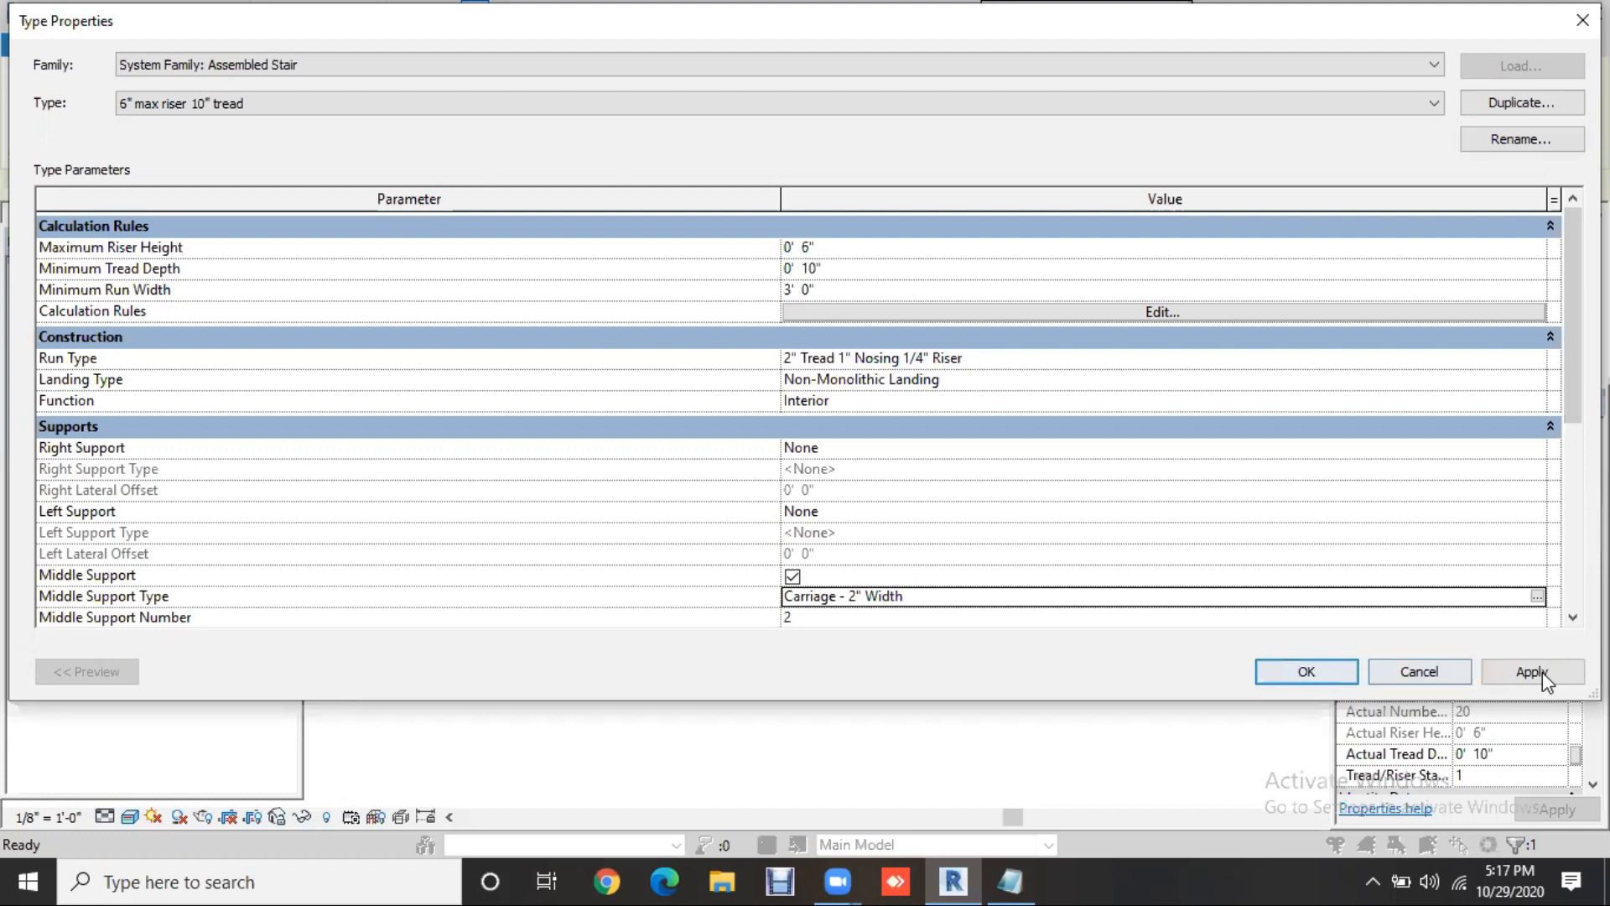
{"action": "left_click", "coordinate": [1317, 677]}
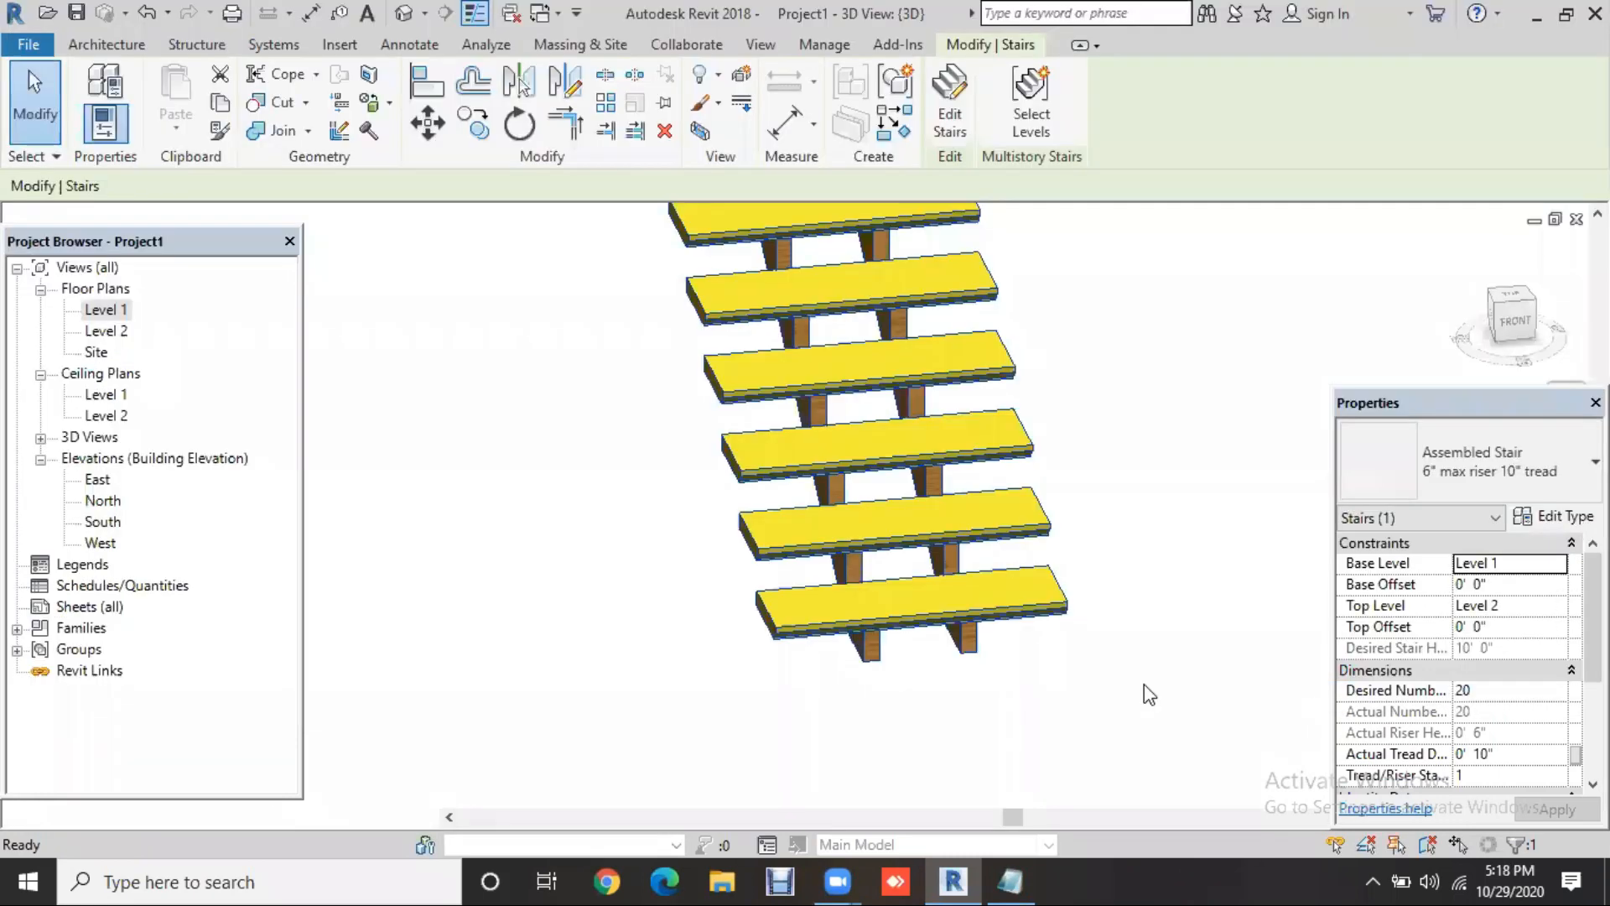
{"action": "key", "text": "Escape"}
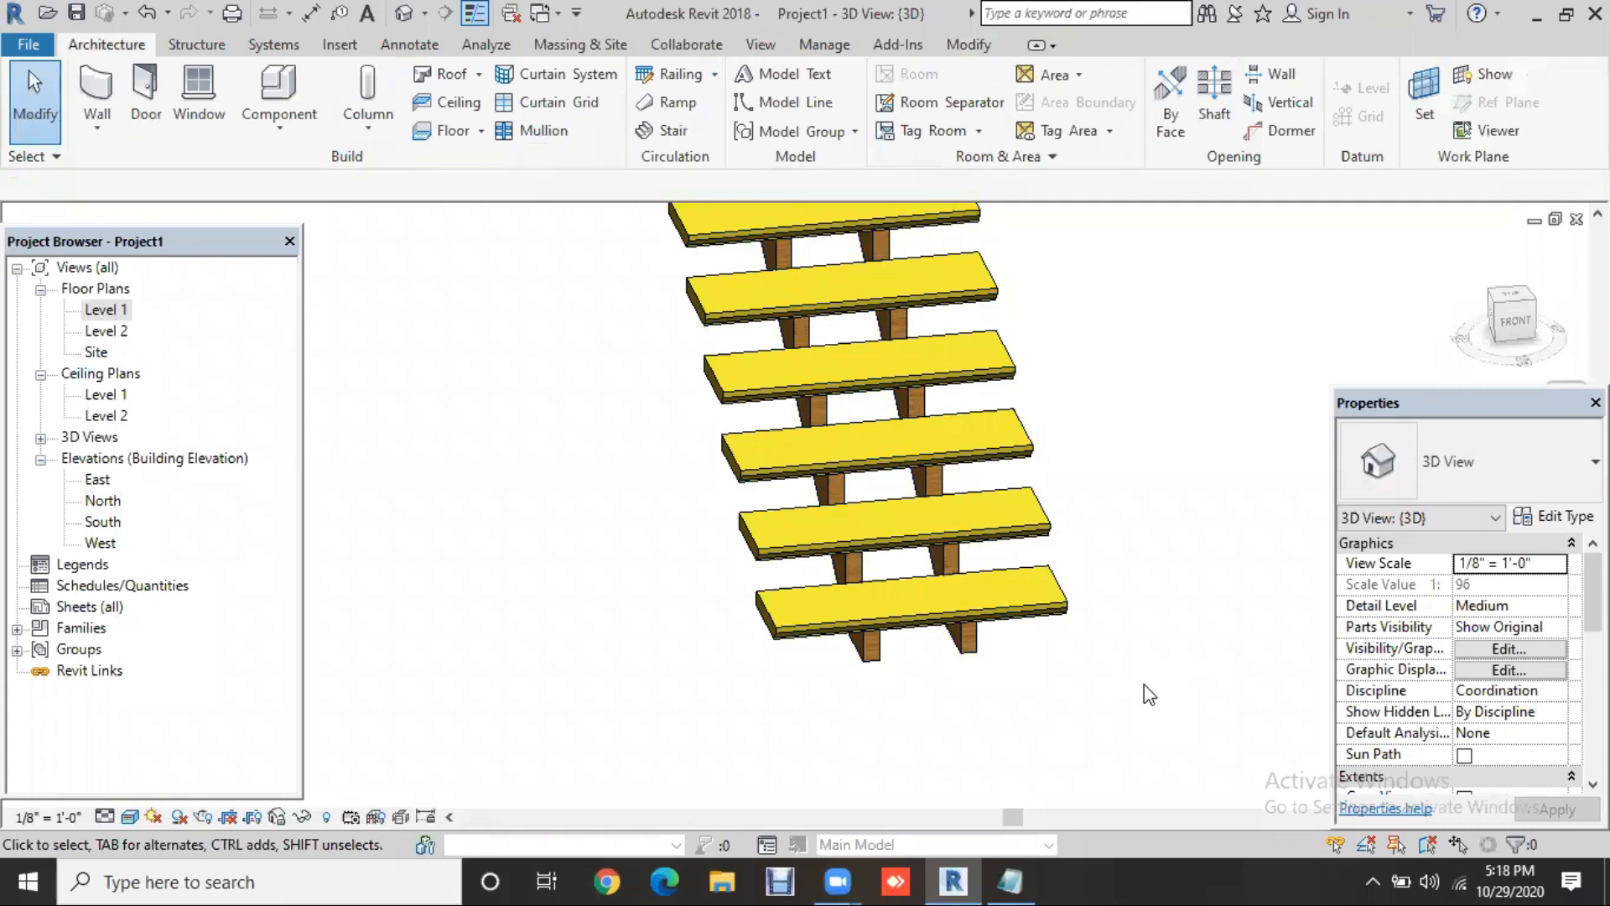
Disable Middle Support in the straight stair's type properties
{"action": "left_click", "coordinate": [1048, 605]}
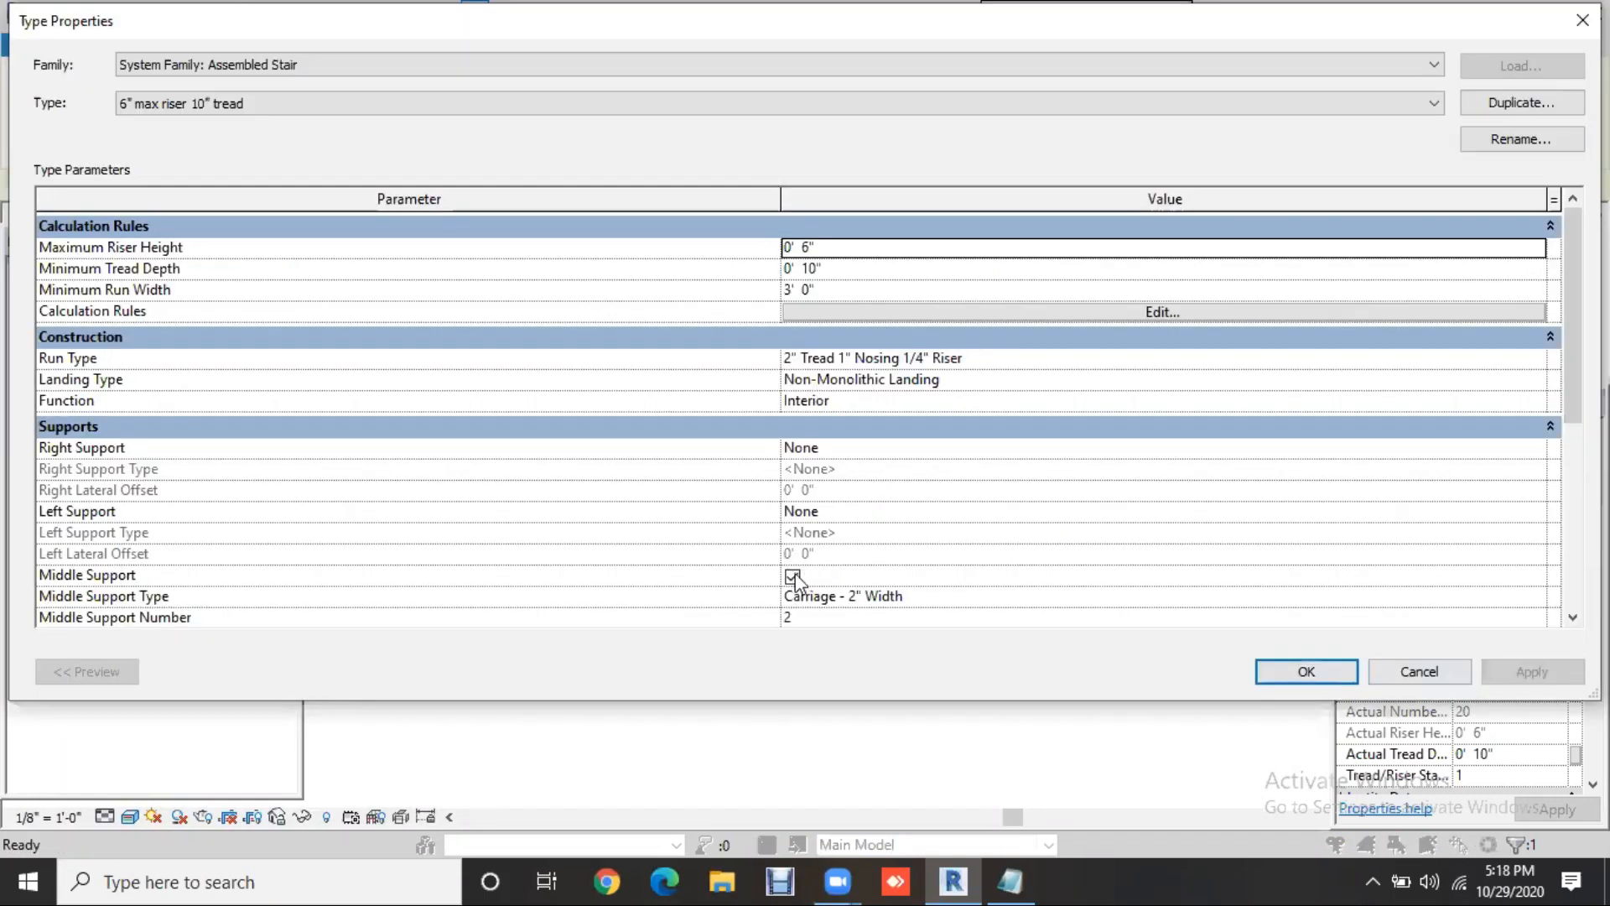
{"action": "left_click", "coordinate": [793, 577]}
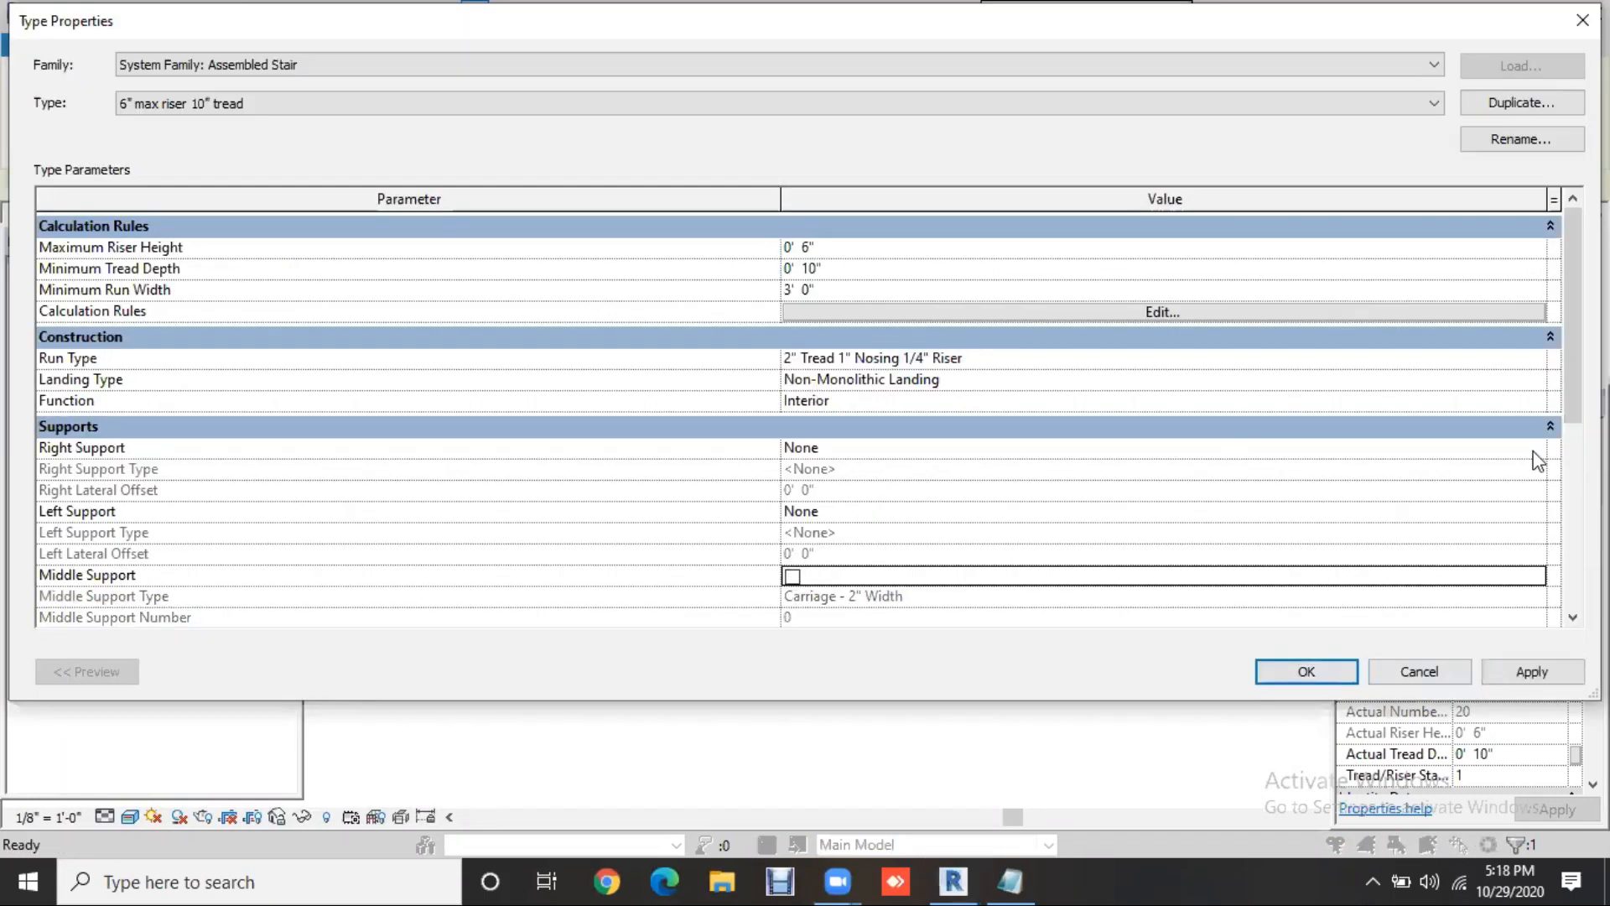
Set both the right and left supports of the 6" max riser 10" tread stair type to Stringer (Closed)
{"action": "left_click", "coordinate": [972, 448]}
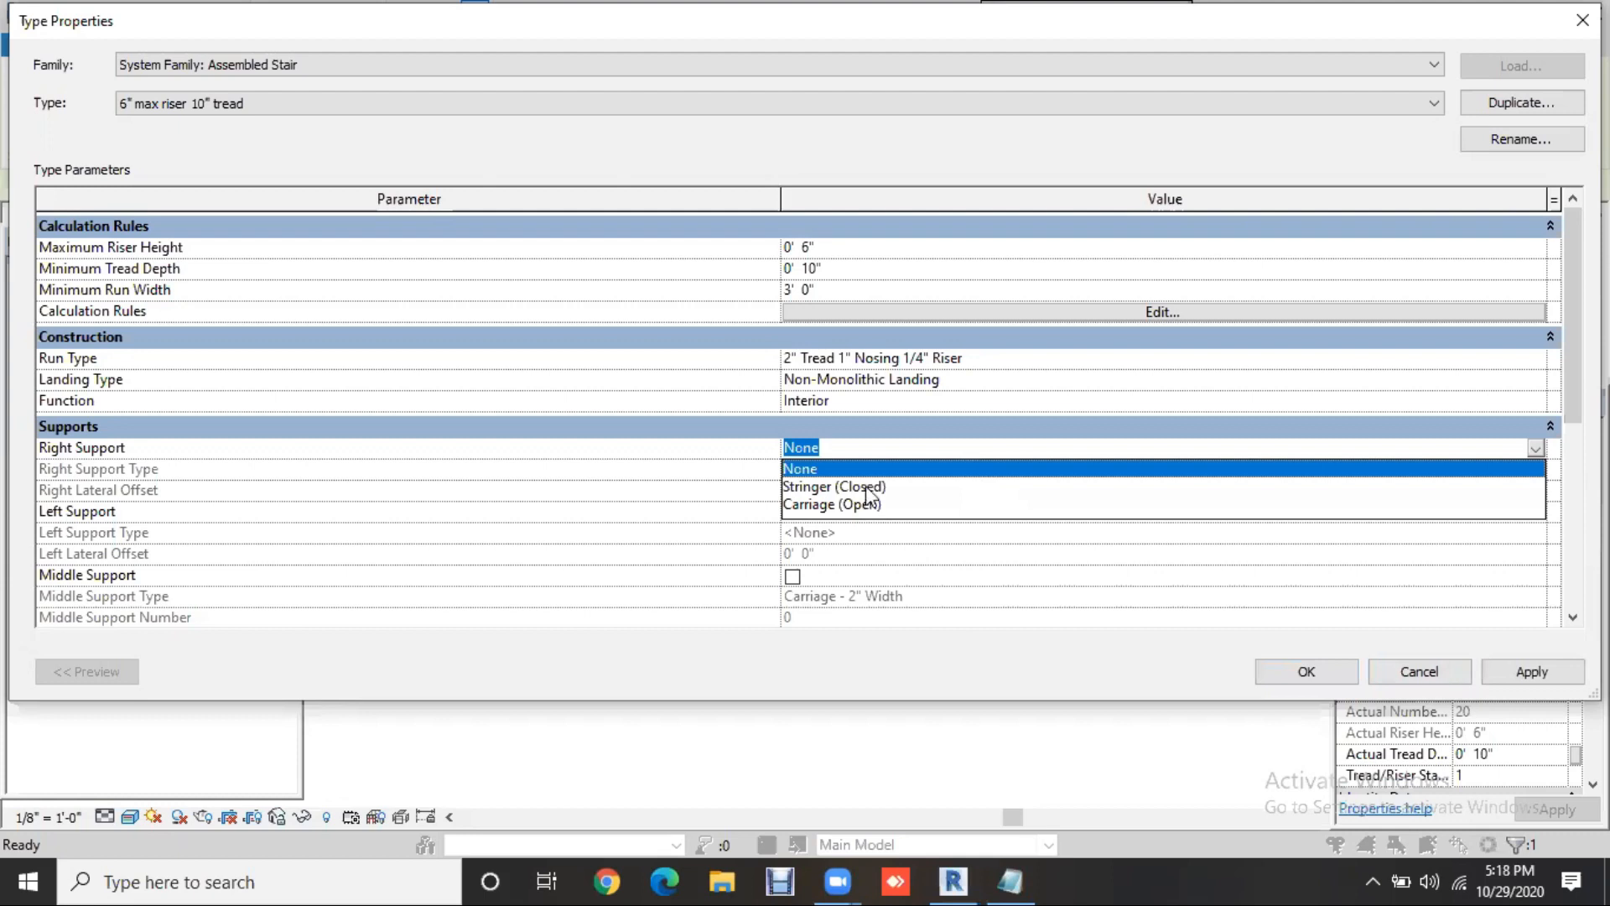
{"action": "key", "text": "Down"}
{"action": "key", "text": "Return"}
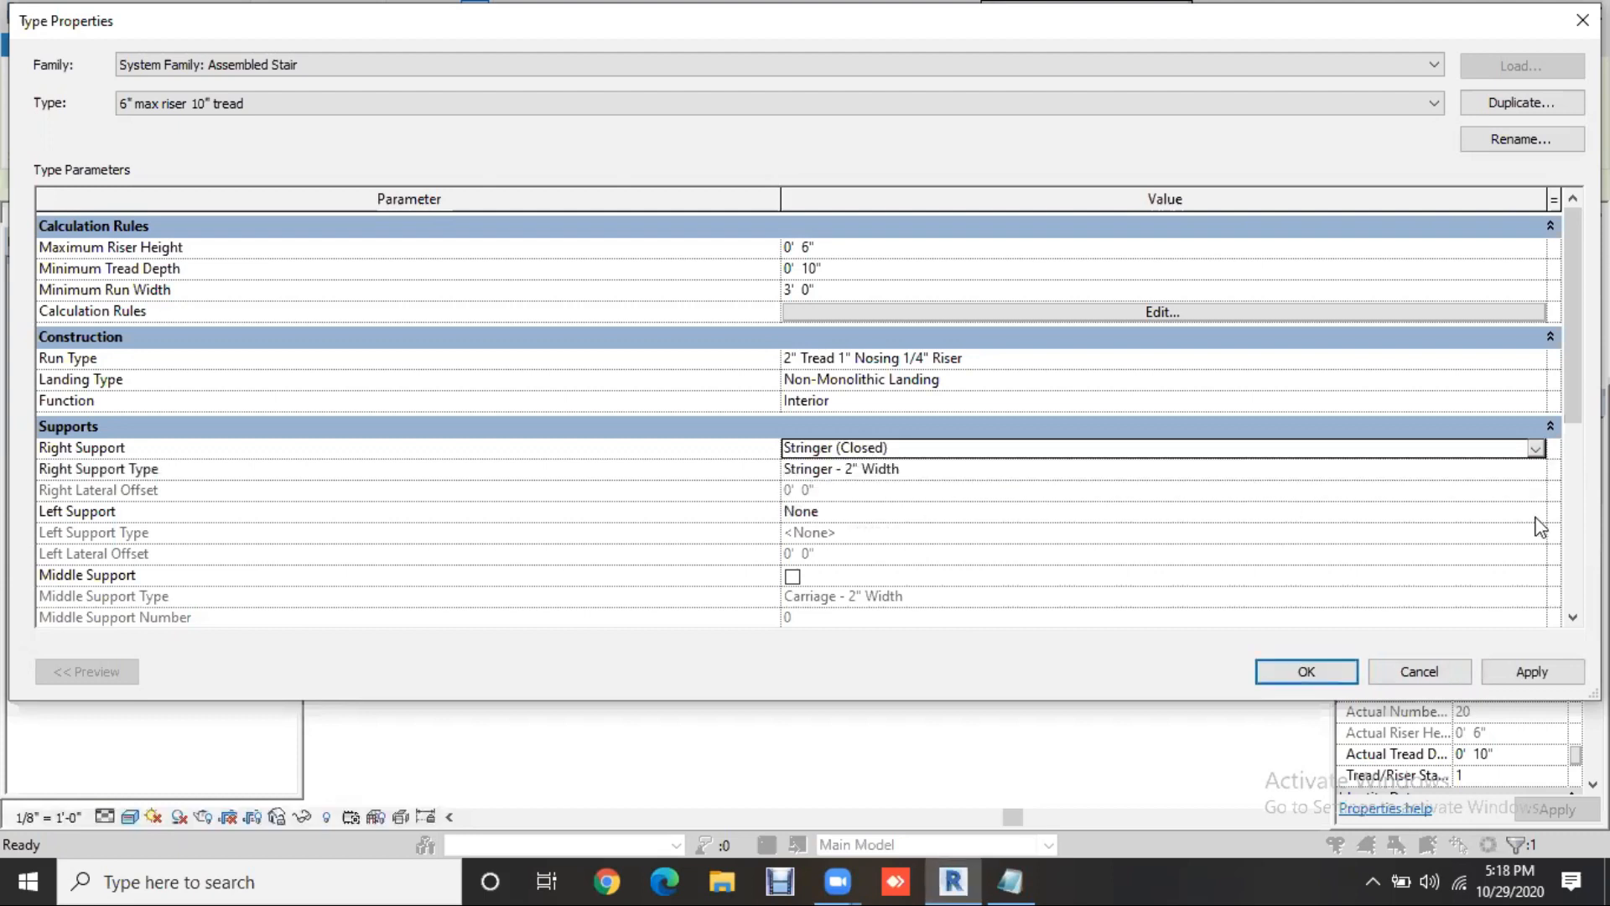
{"action": "left_click", "coordinate": [889, 511]}
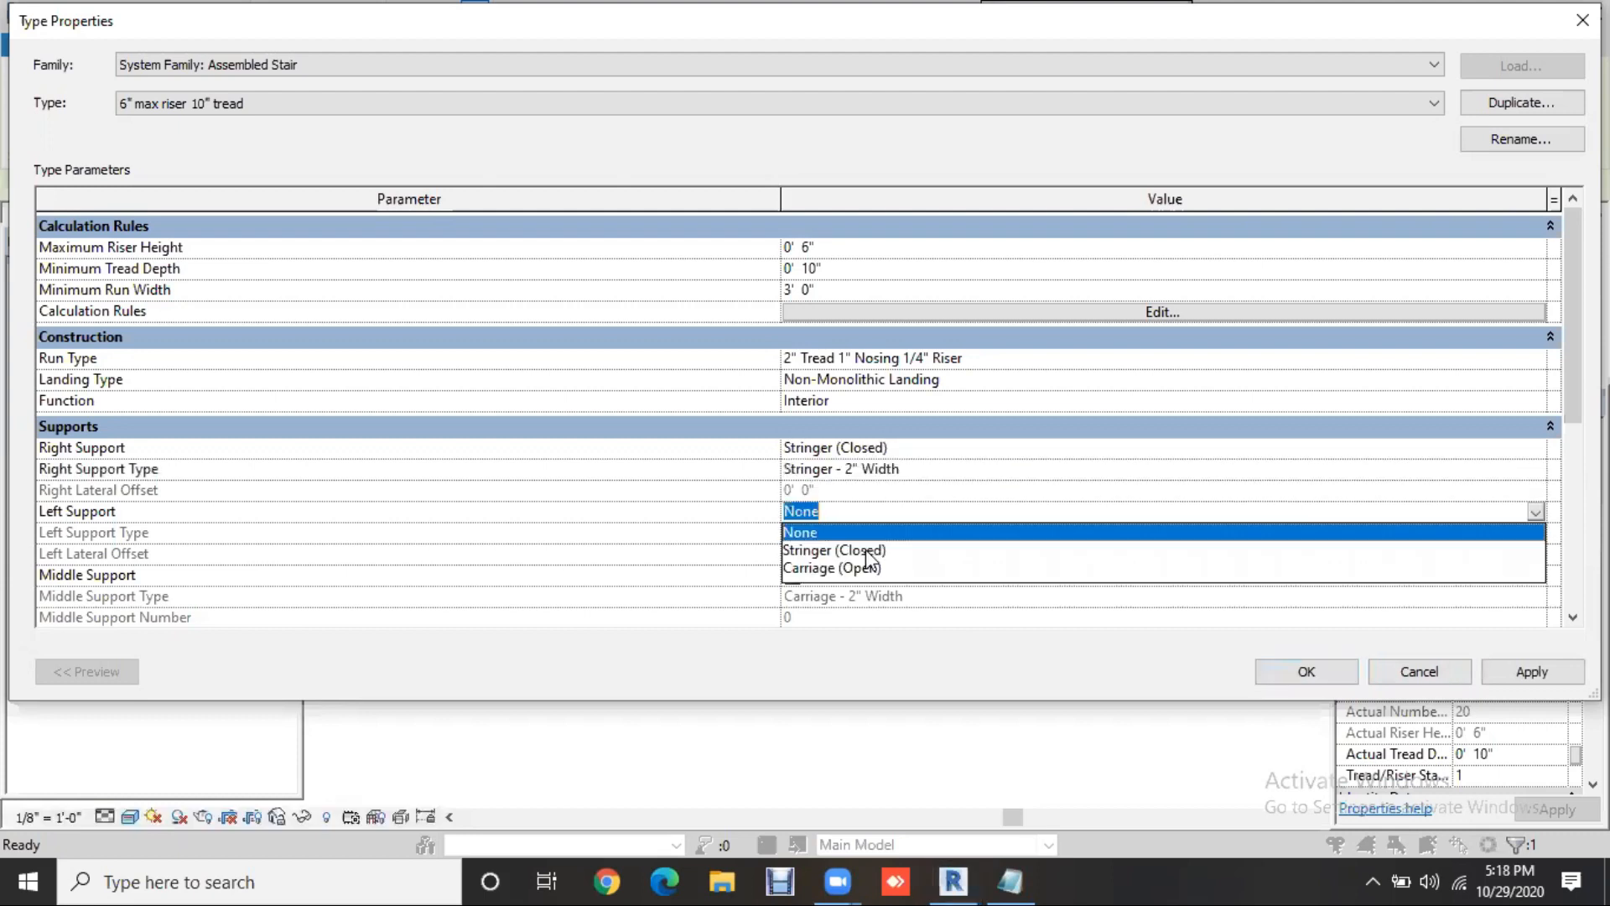
{"action": "key", "text": "Down"}
{"action": "key", "text": "Return"}
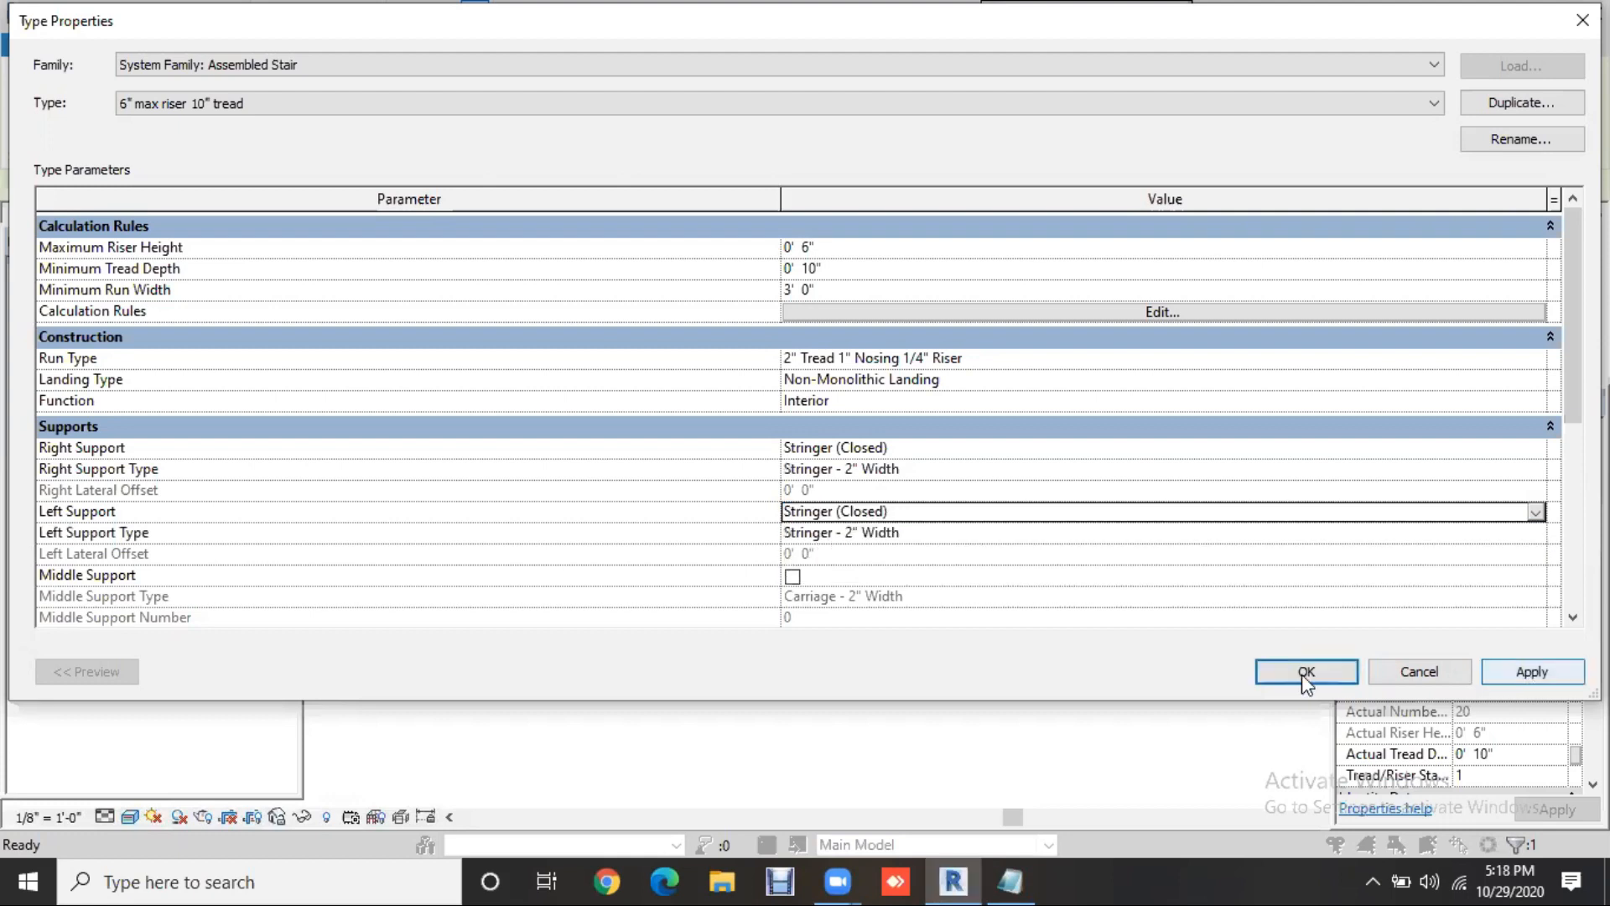
{"action": "left_click", "coordinate": [1306, 676]}
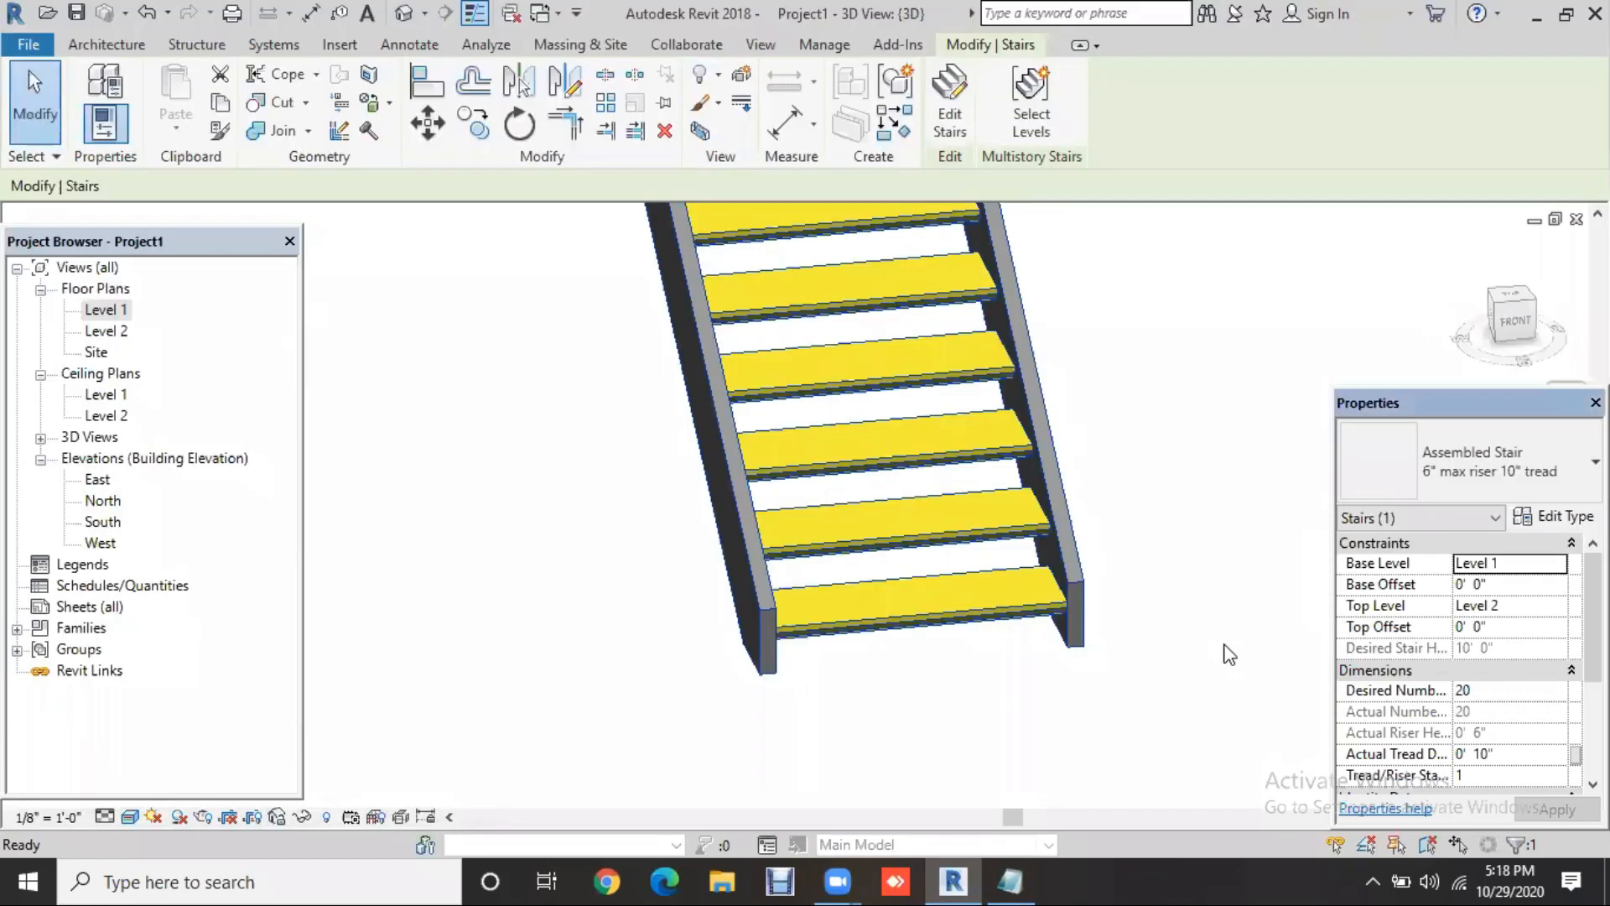
{"action": "left_click", "coordinate": [1227, 657]}
Assign the Plywood, Sheathing material to the stair's Stringer - 2" Width support type
{"action": "scroll", "coordinate": [1222, 649], "scroll_direction": "down", "scroll_amount": 2}
{"action": "middle_click_drag", "start_coordinate": [1173, 643], "coordinate": [1138, 682]}
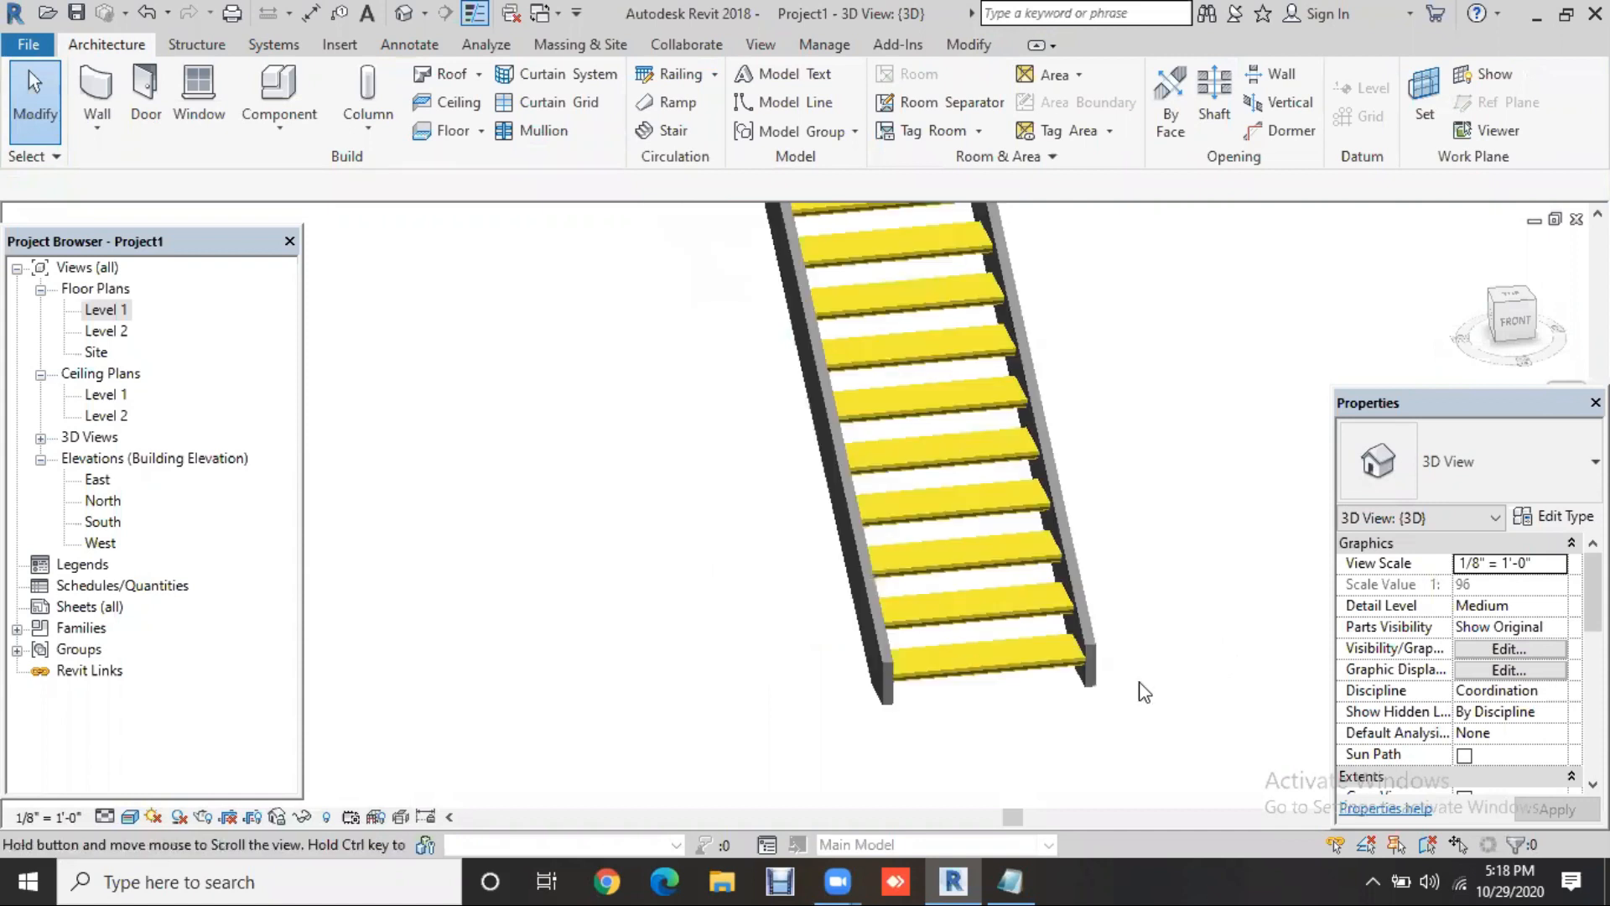
{"action": "left_click", "coordinate": [1080, 641]}
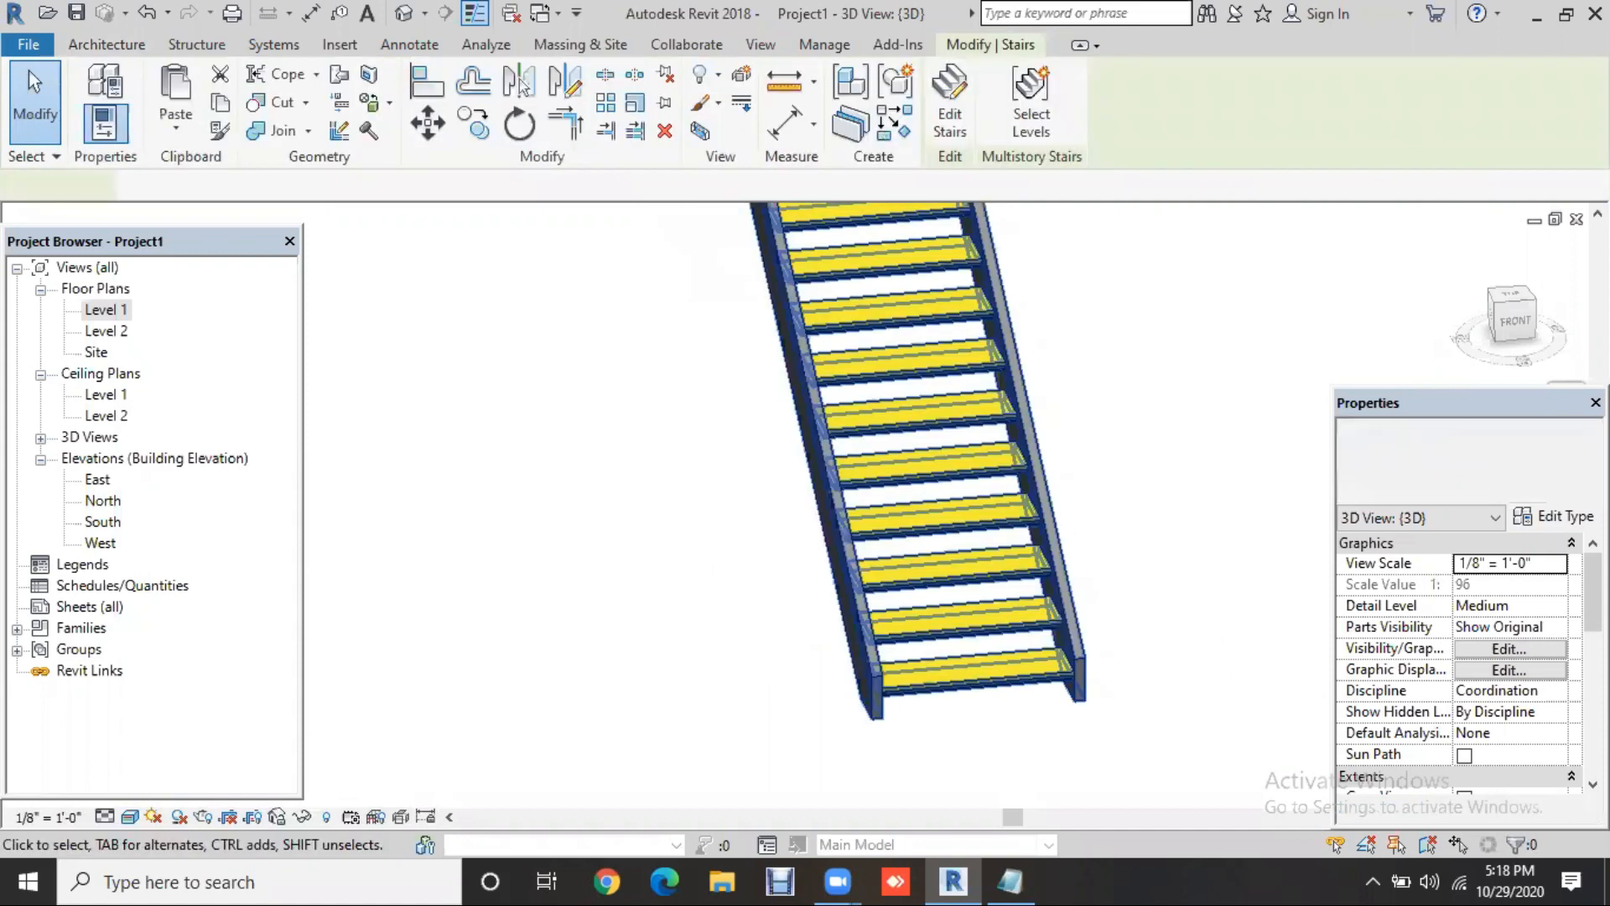
{"action": "left_click", "coordinate": [1551, 516]}
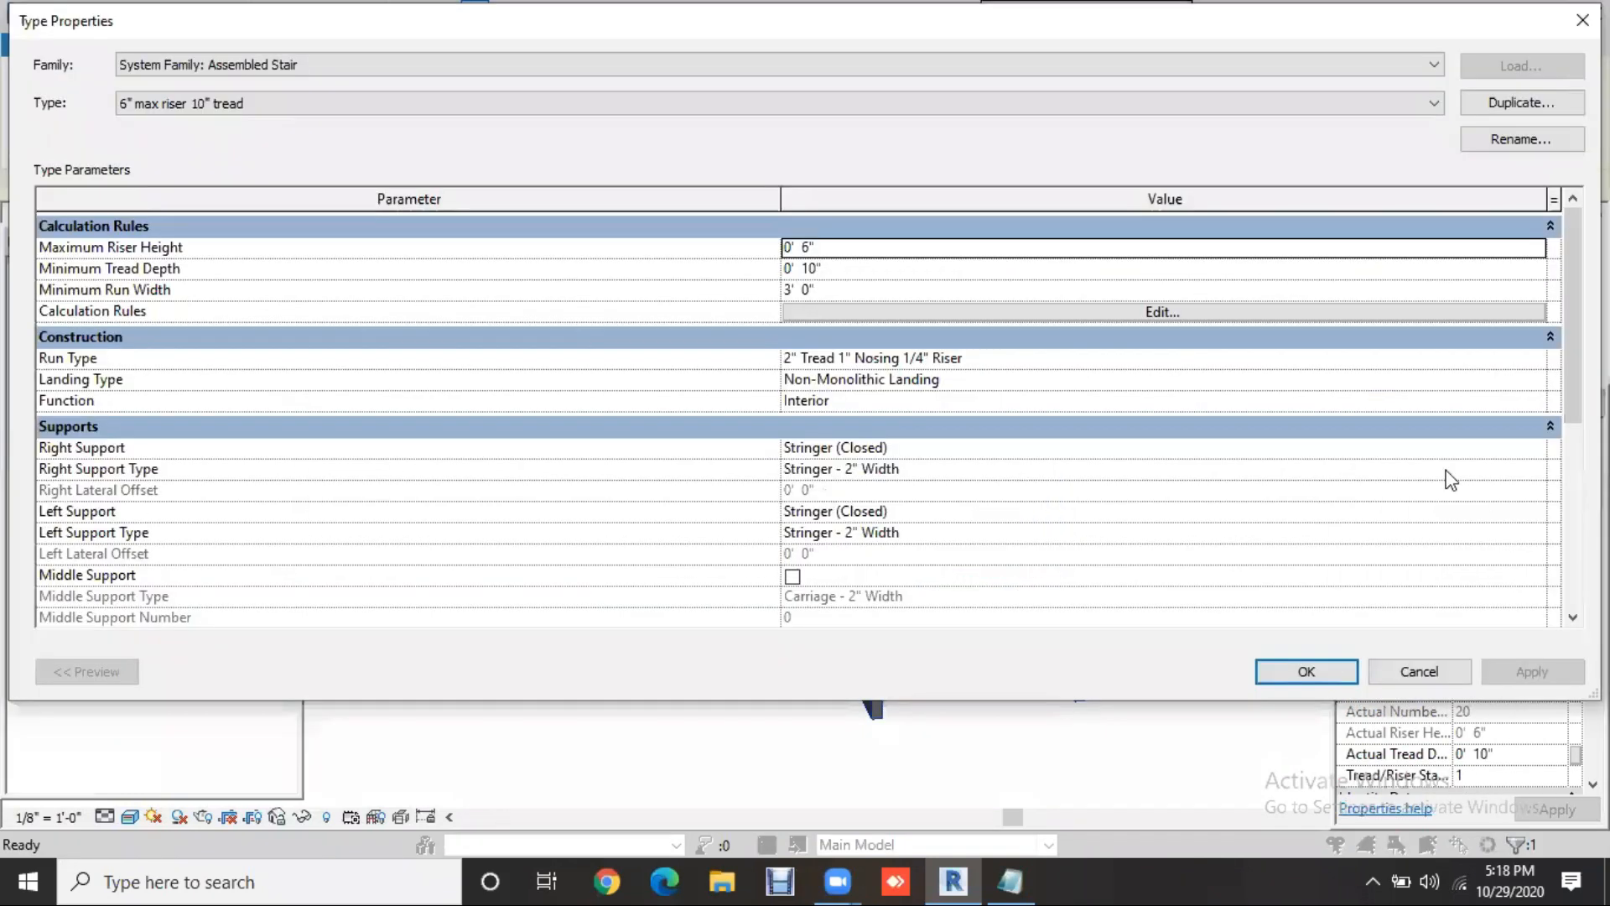
{"action": "left_click", "coordinate": [1543, 469]}
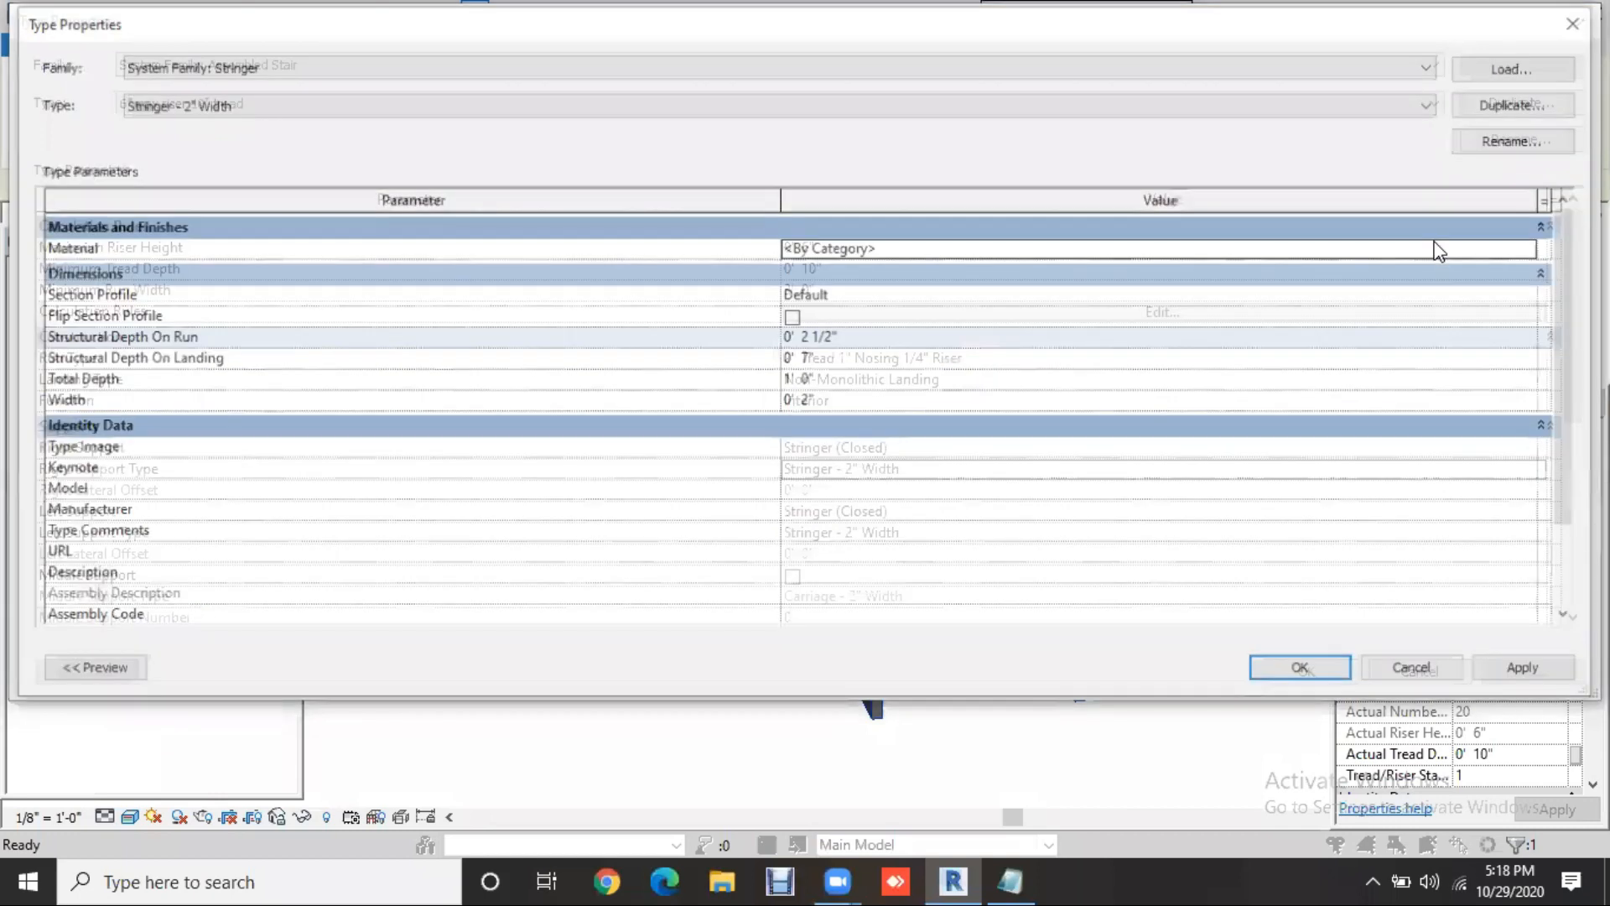
{"action": "left_click", "coordinate": [1537, 248]}
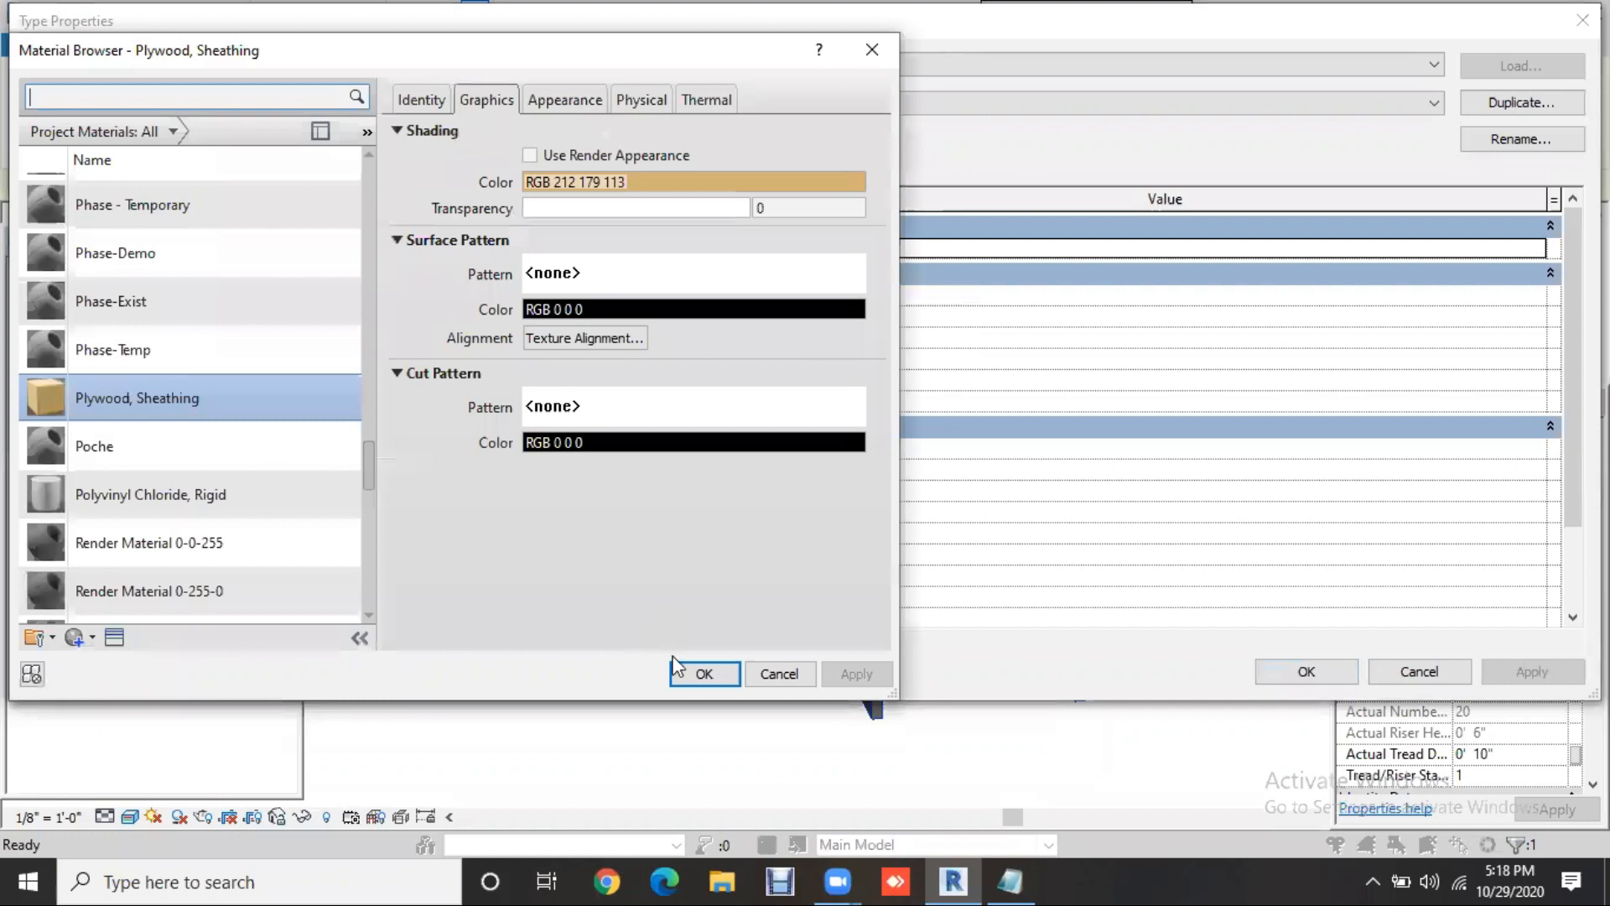
{"action": "key", "text": "Return"}
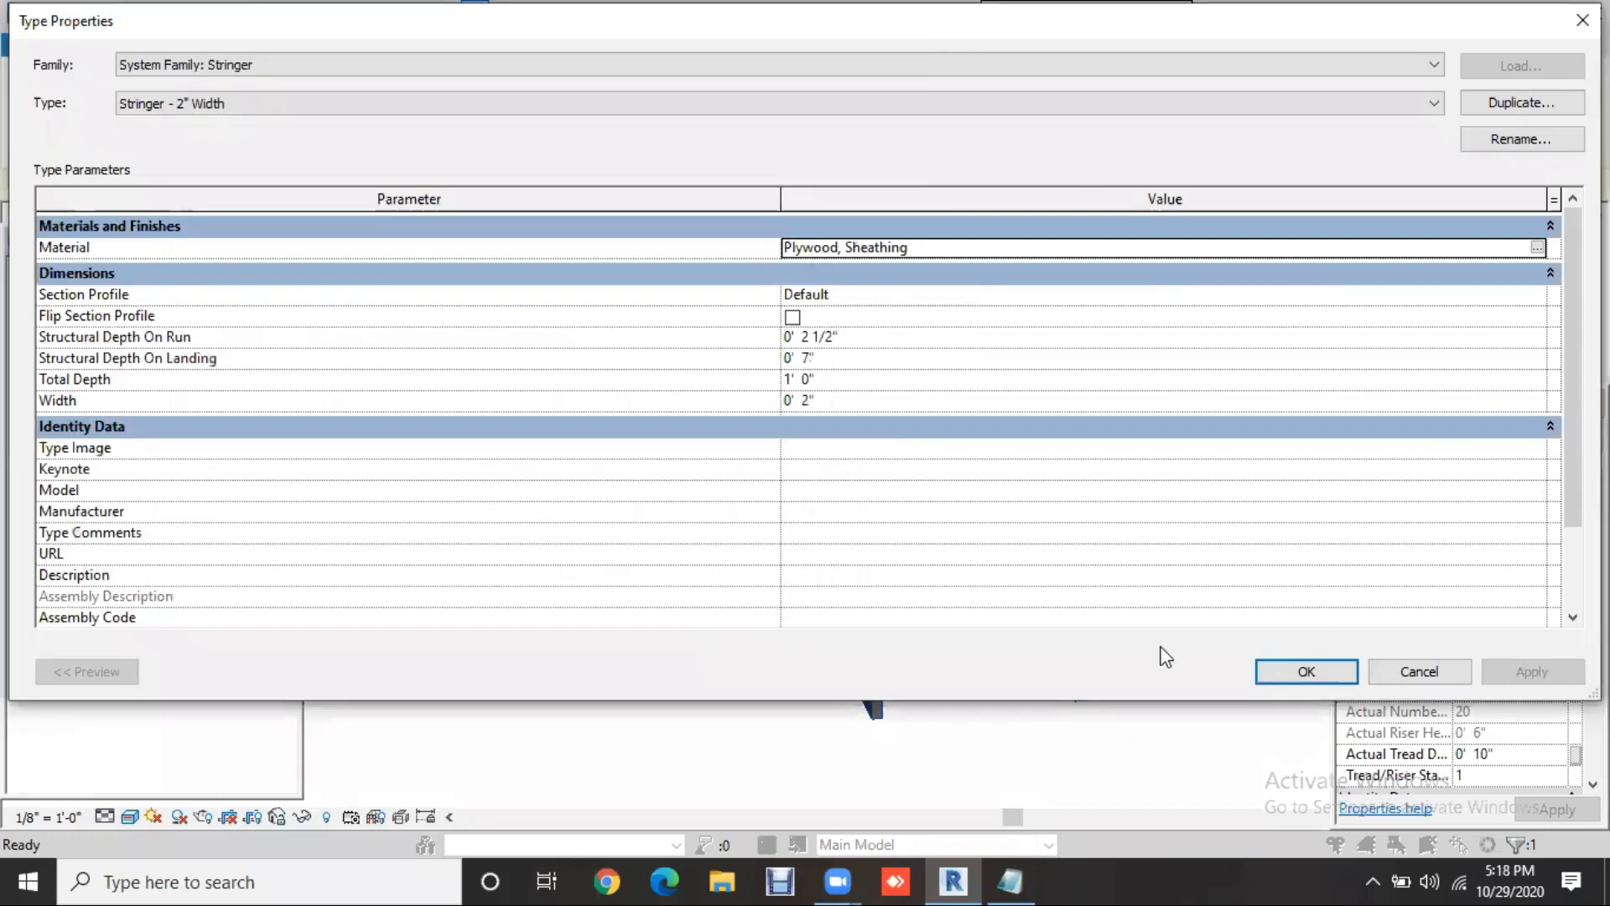
{"action": "left_click", "coordinate": [1563, 663]}
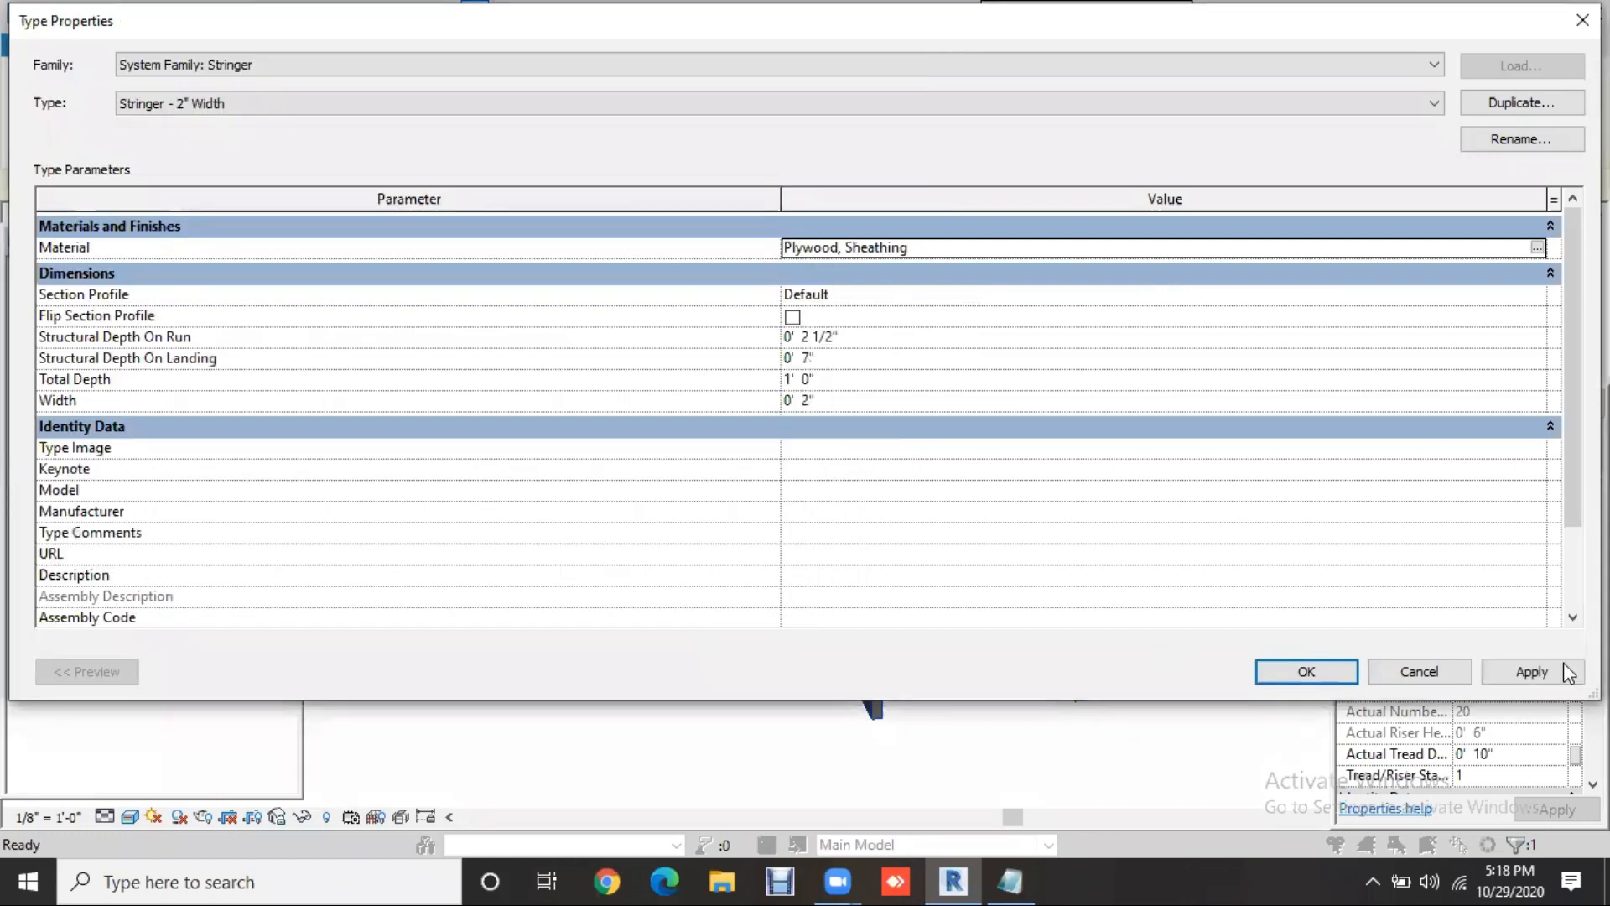
{"action": "left_click", "coordinate": [1280, 667]}
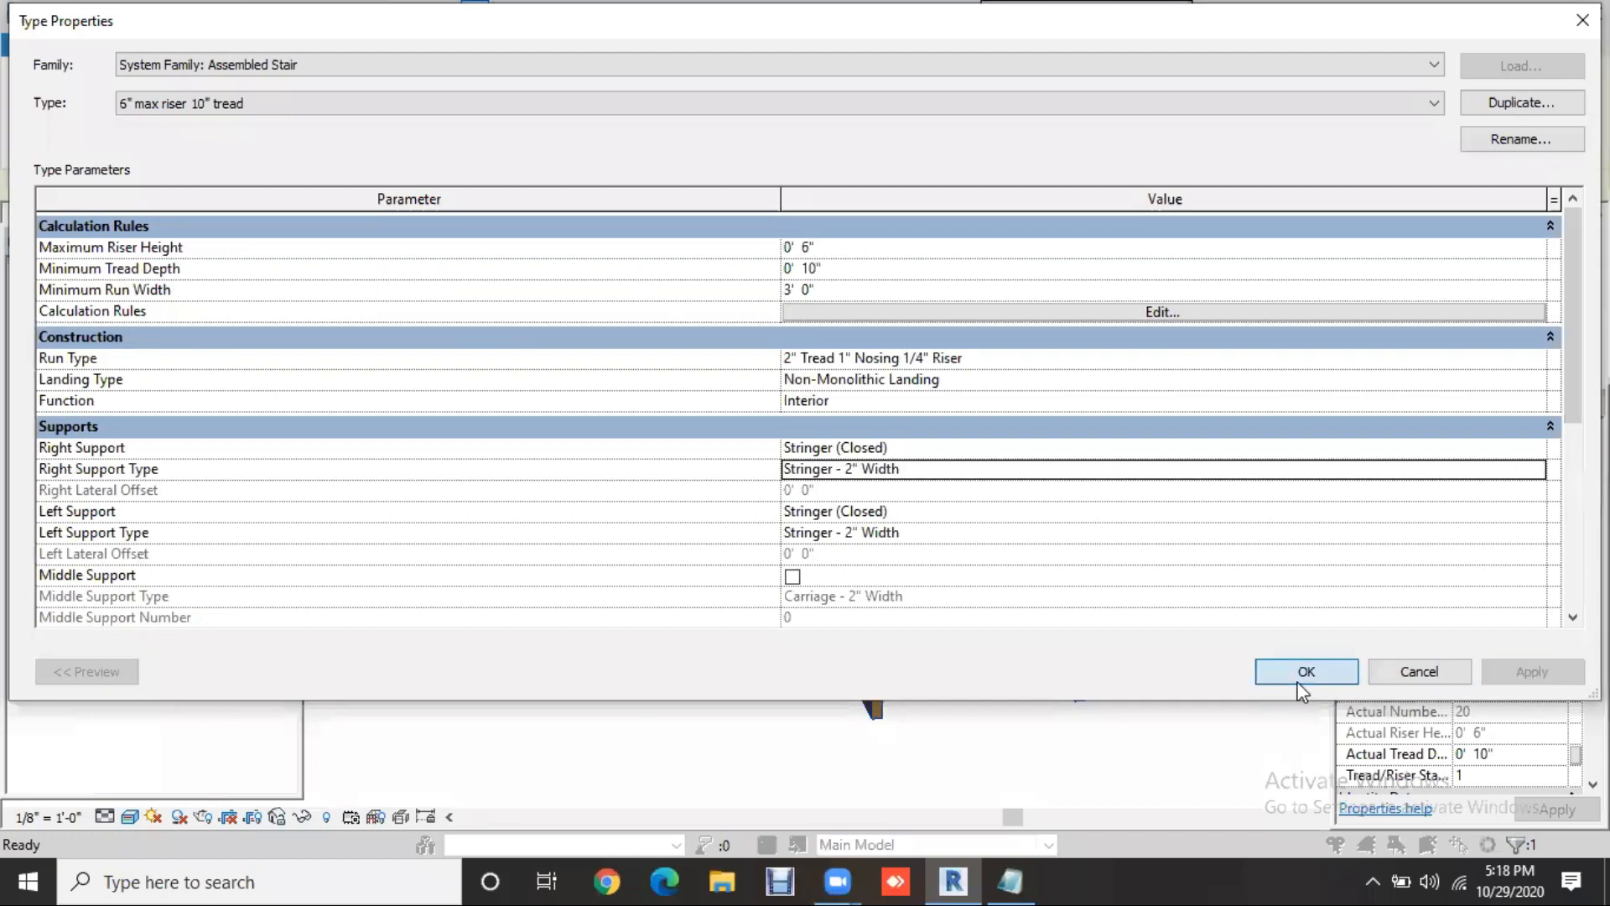
{"action": "left_click", "coordinate": [1302, 670]}
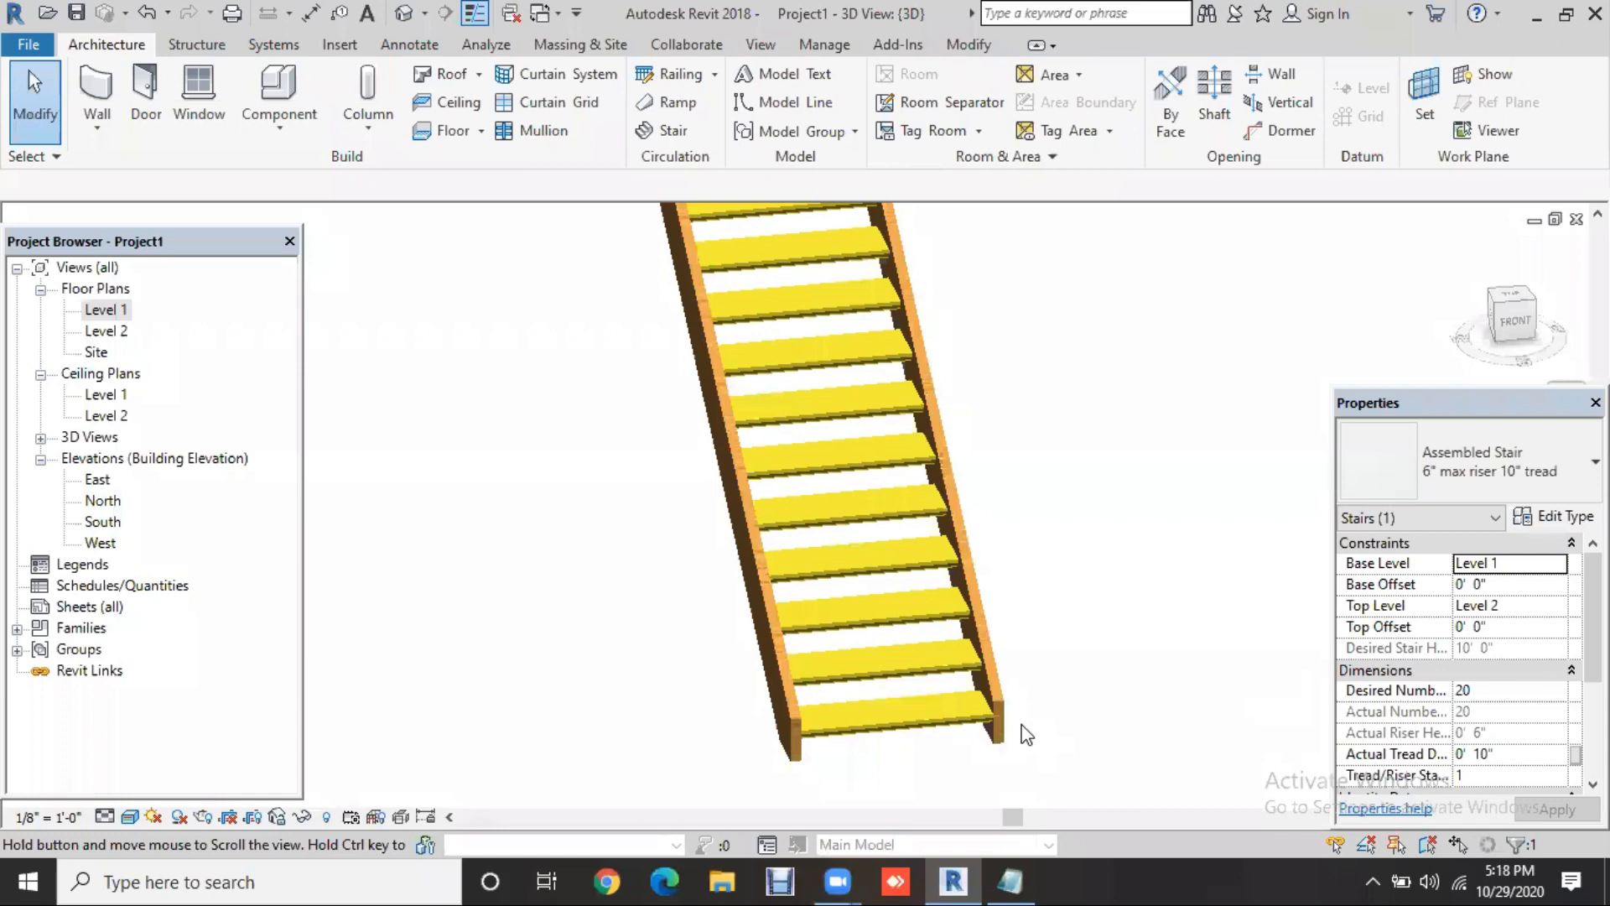
Edit the stair, flip its direction and flip it back, and finish the stair edit
{"action": "left_click", "coordinate": [944, 680]}
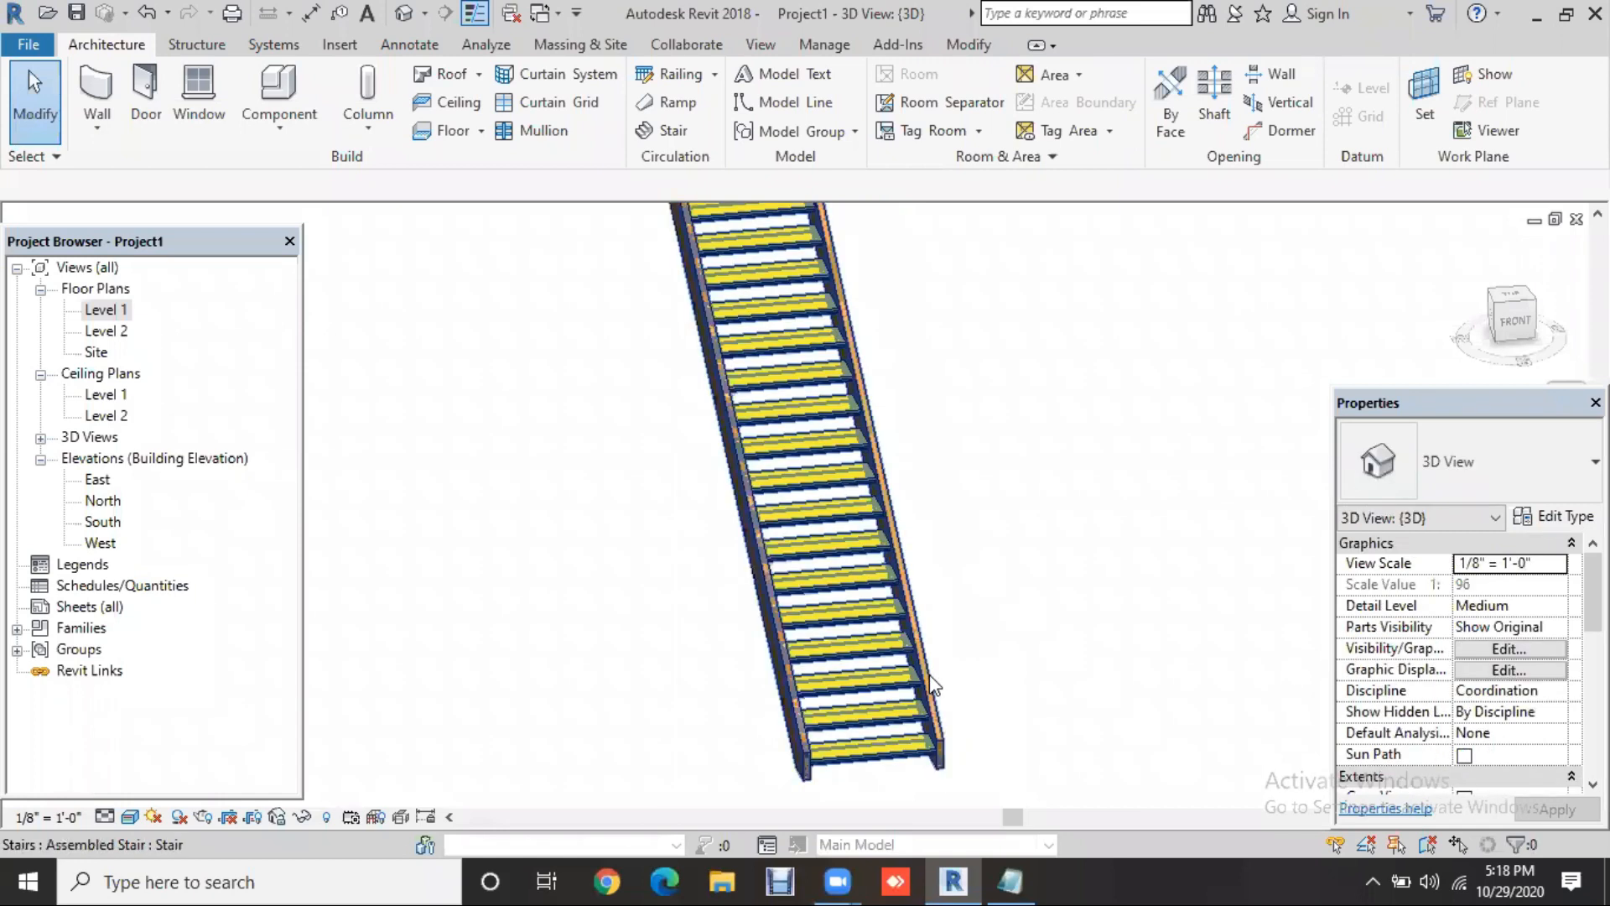
{"action": "left_click", "coordinate": [933, 684]}
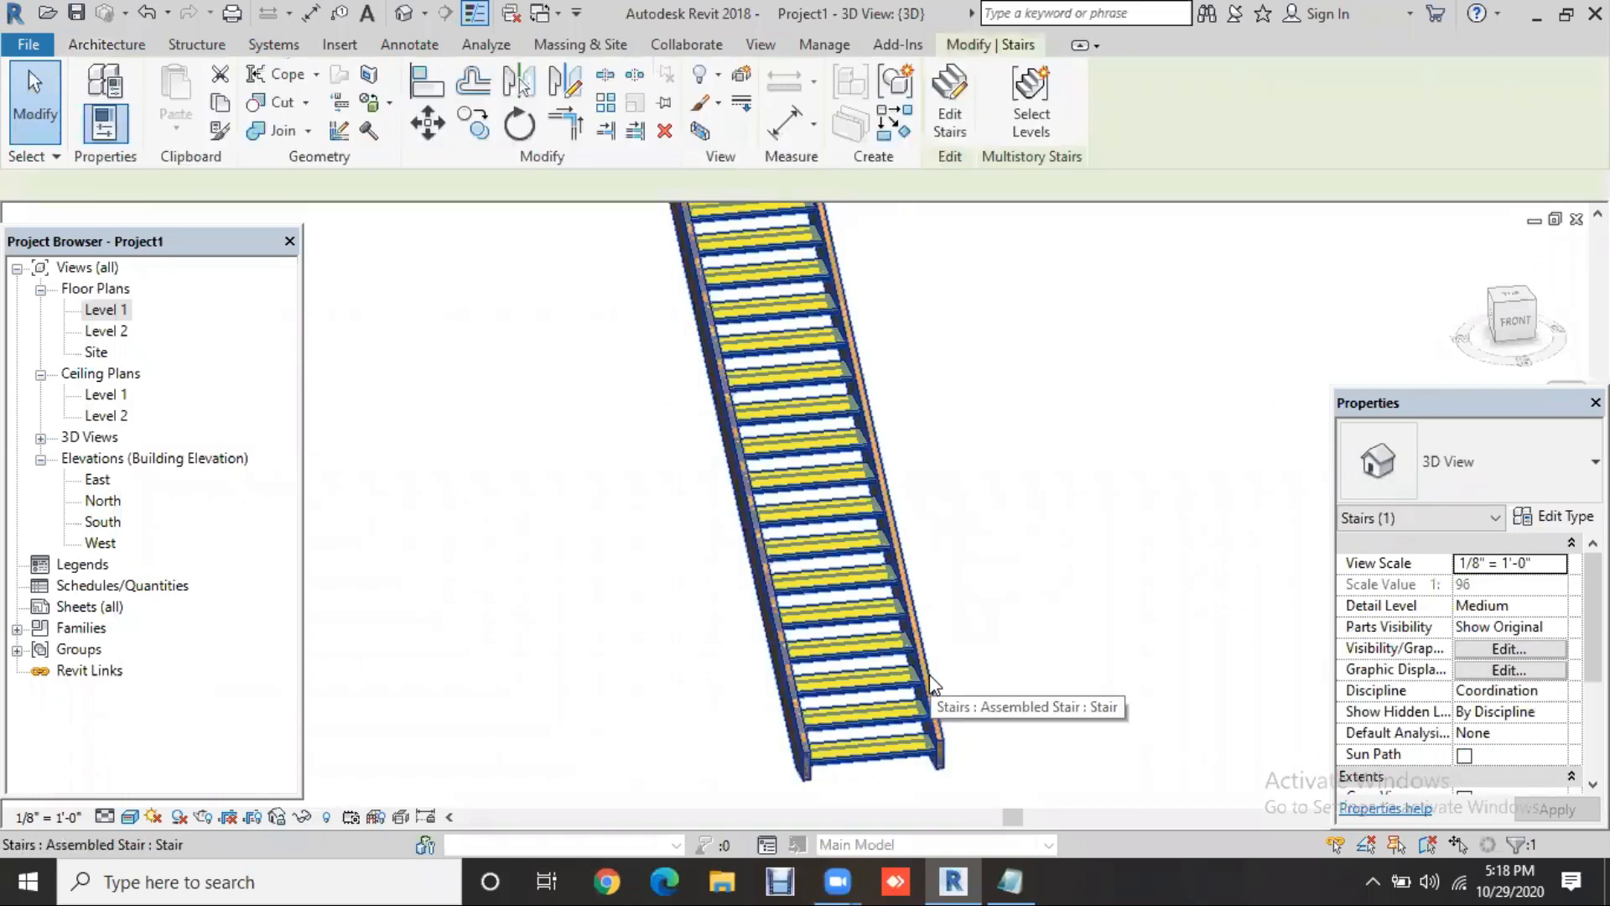
{"action": "left_click", "coordinate": [941, 135]}
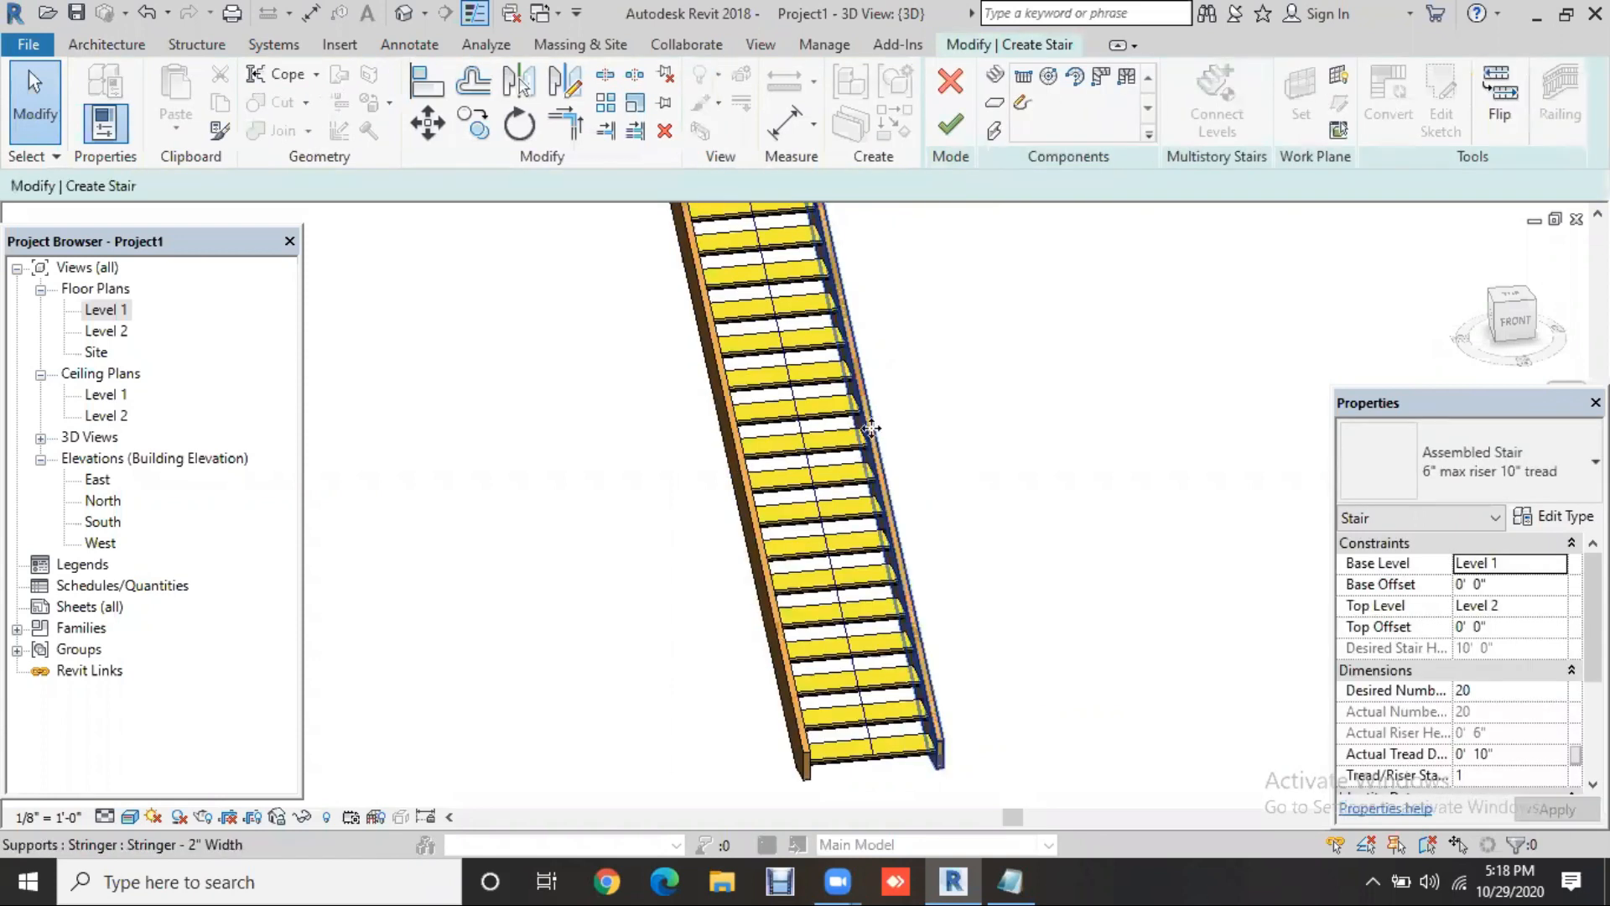
{"action": "left_click", "coordinate": [1507, 122]}
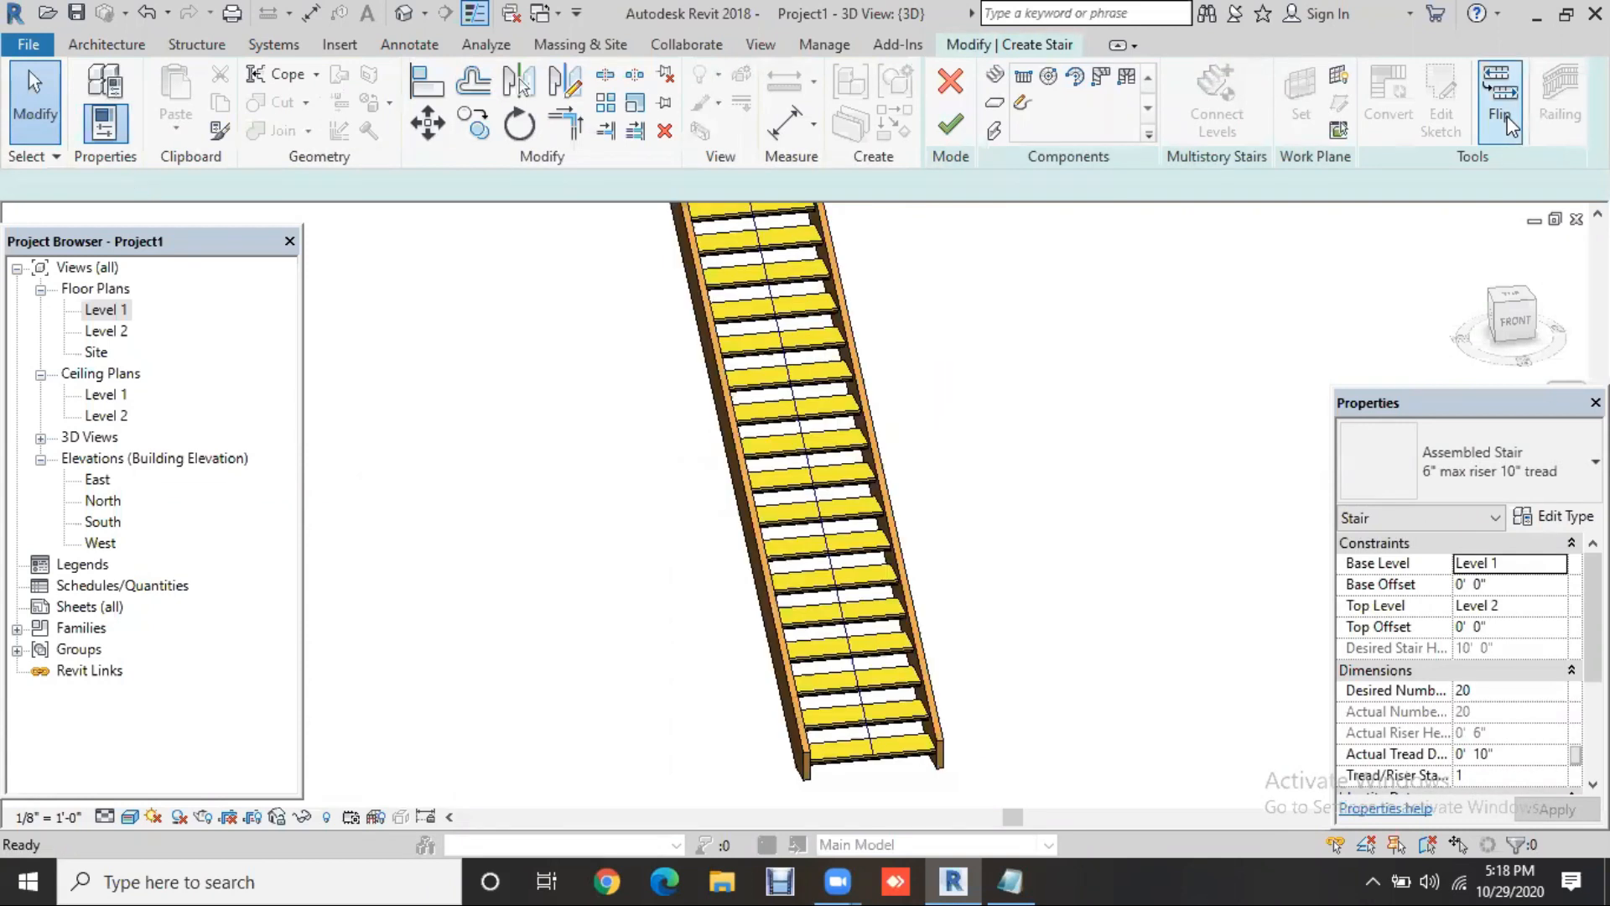
{"action": "left_click", "coordinate": [1507, 116]}
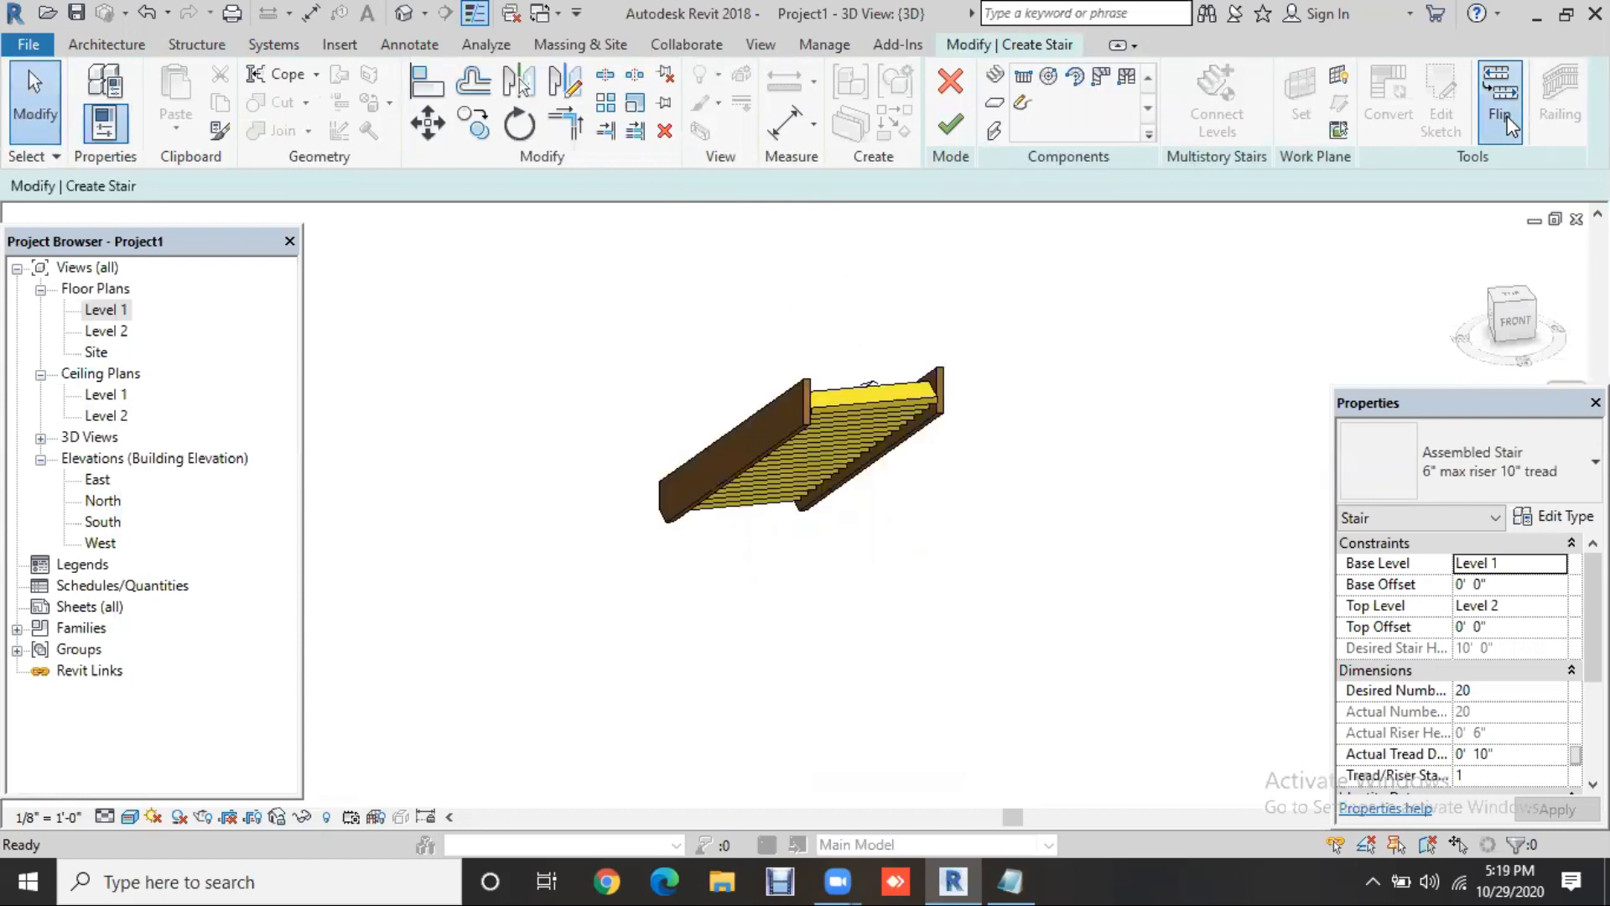
{"action": "left_click", "coordinate": [951, 133]}
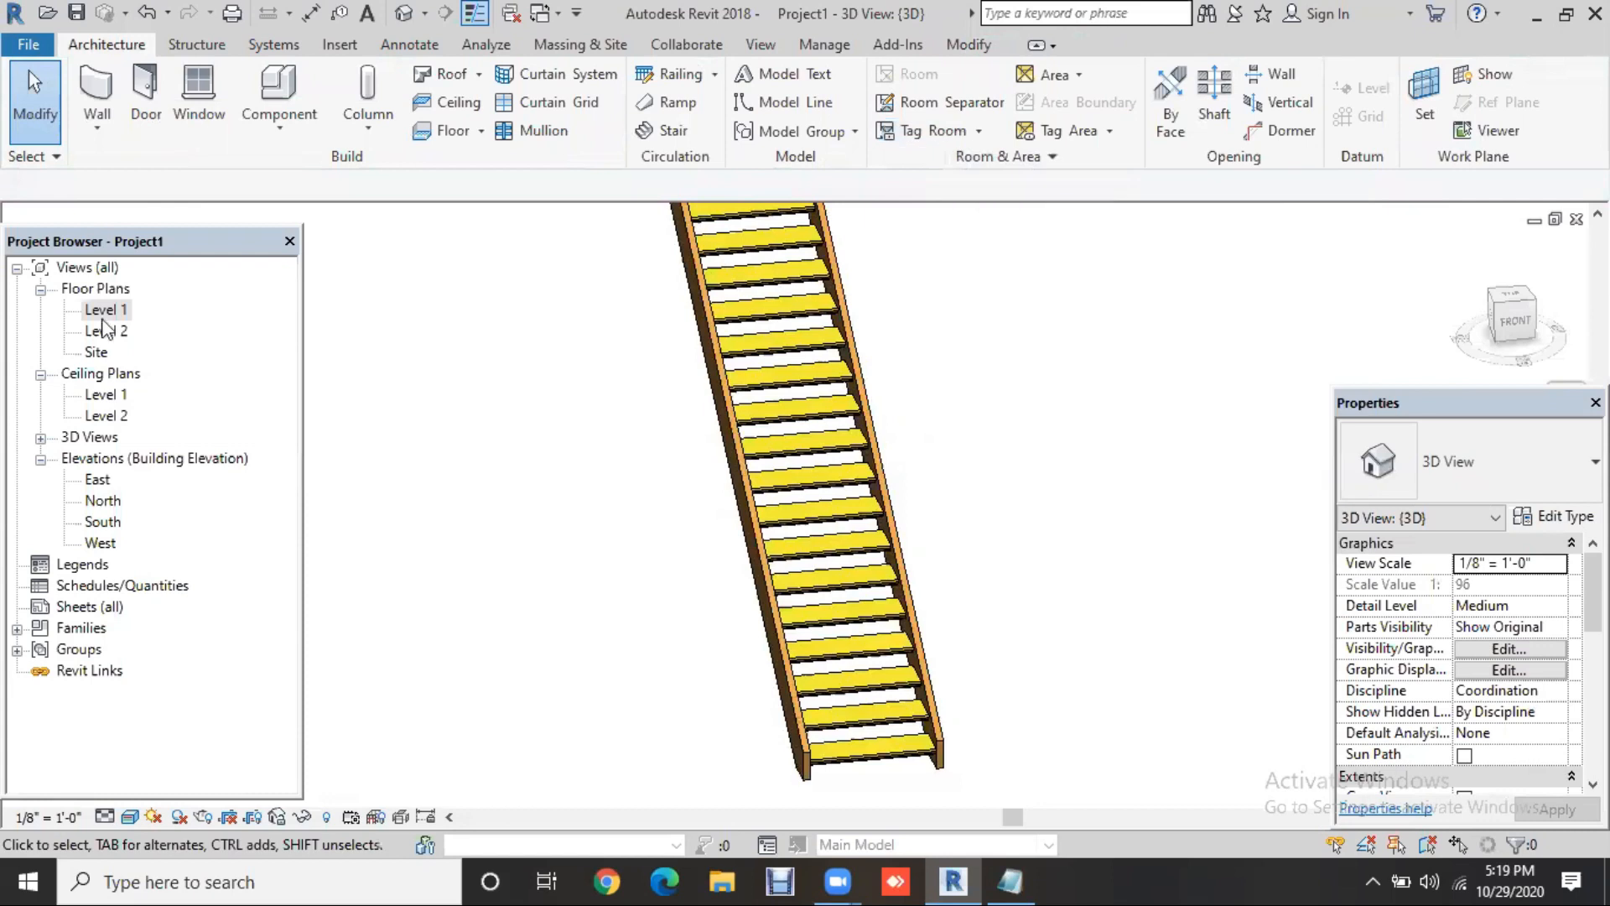
In the Level 1 floor plan, place Handrail - Rectangular railings on the stair's stringers
{"action": "left_click", "coordinate": [104, 312]}
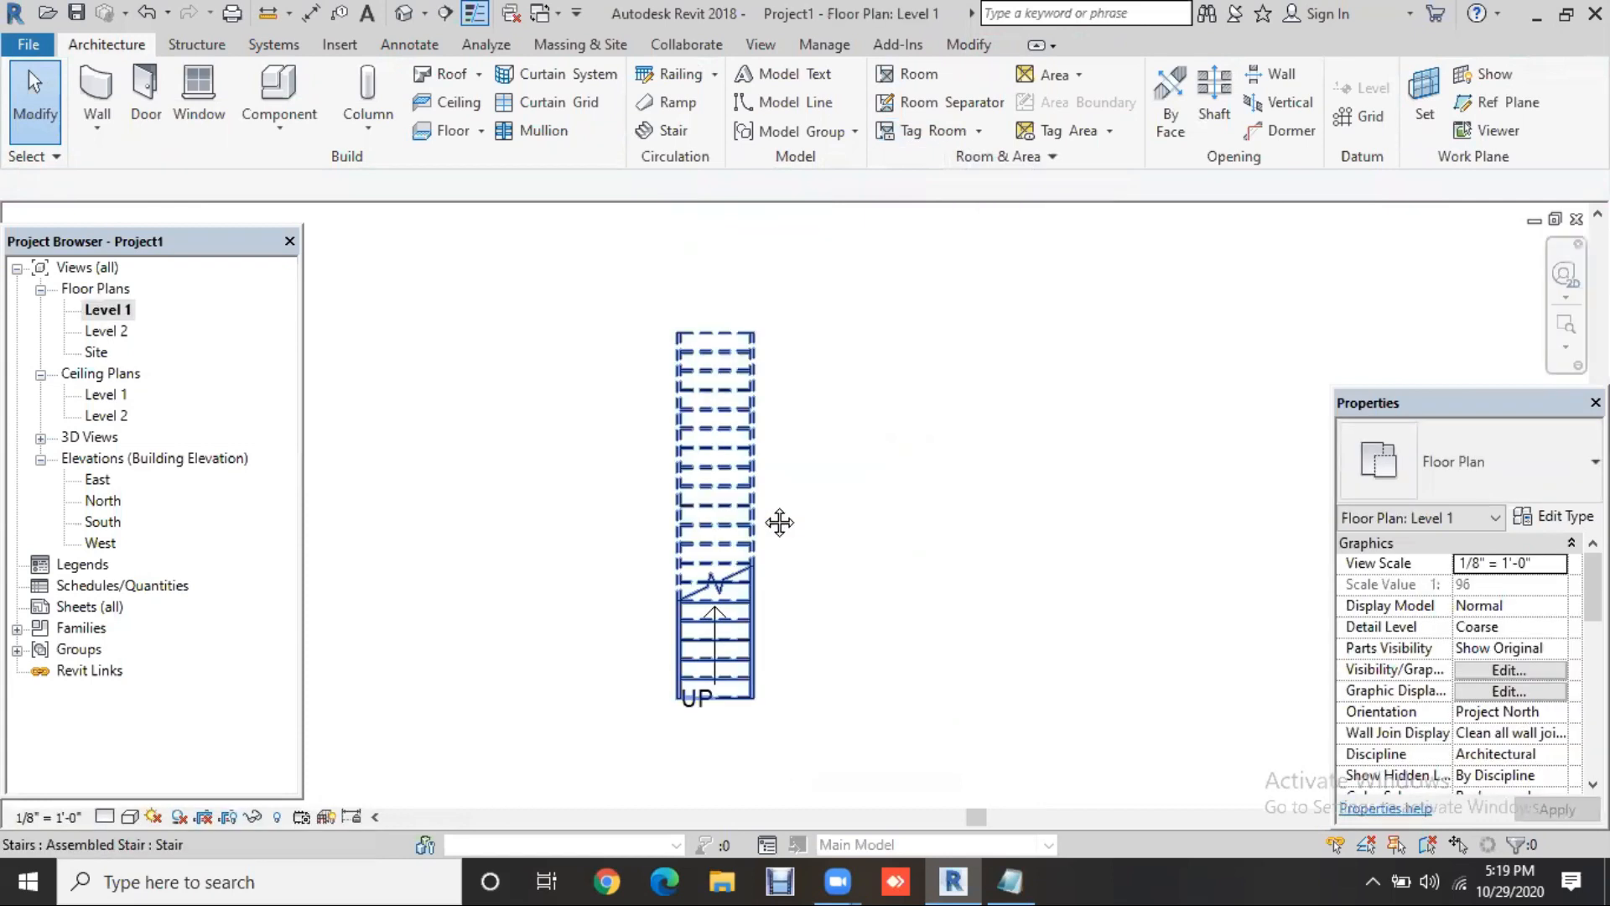
{"action": "scroll", "coordinate": [872, 544], "scroll_direction": "up", "scroll_amount": 2}
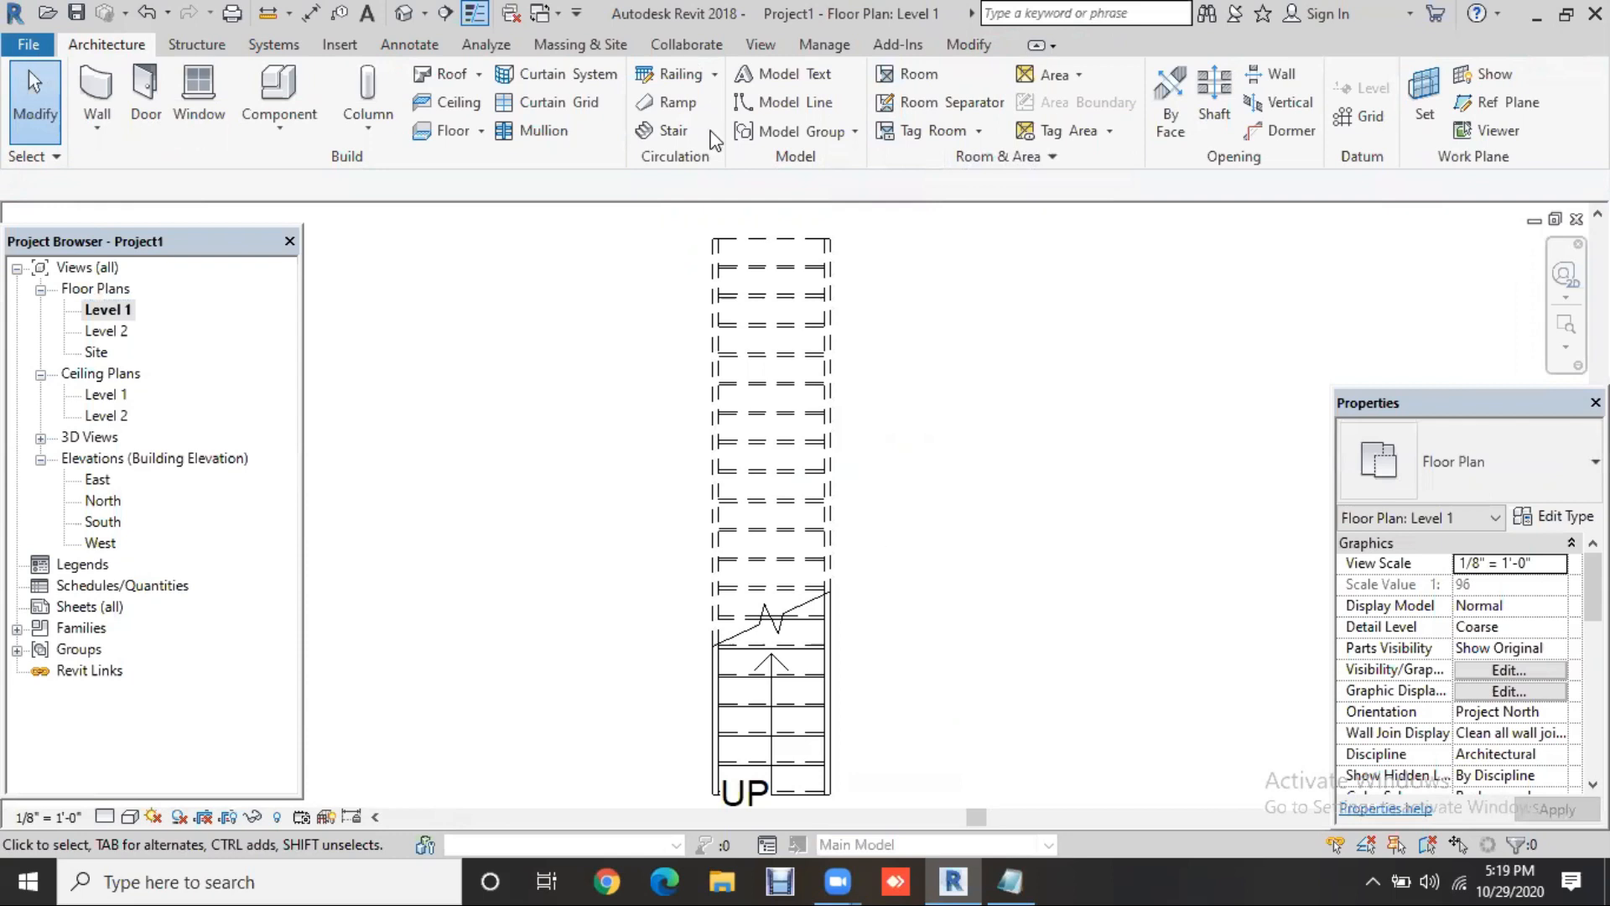
{"action": "left_click", "coordinate": [715, 74]}
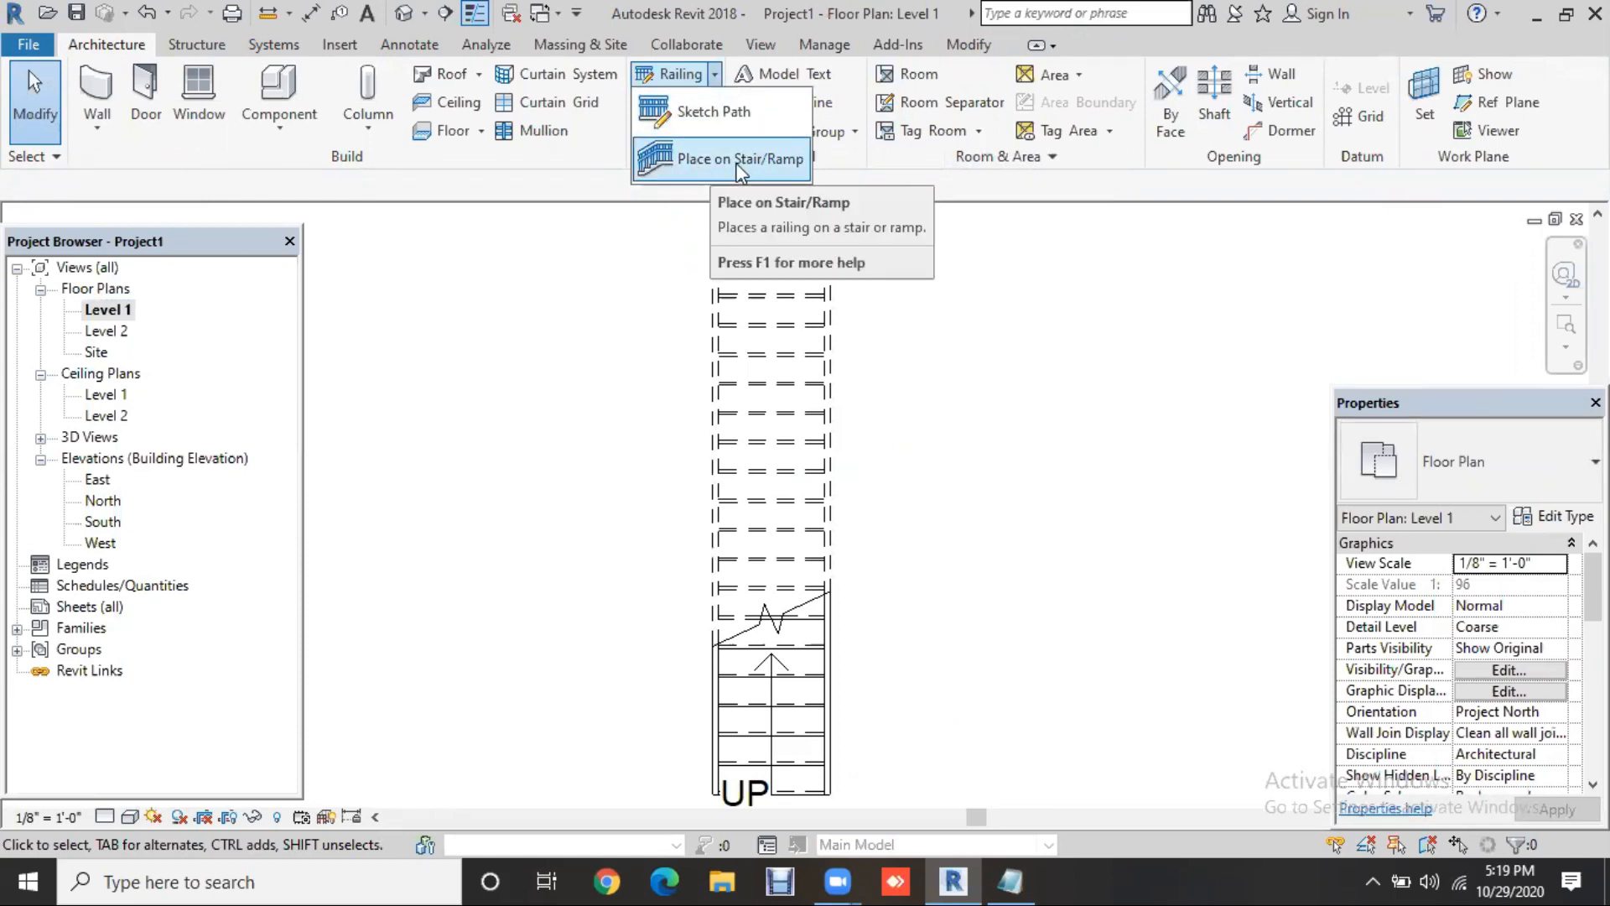
{"action": "left_click", "coordinate": [742, 167]}
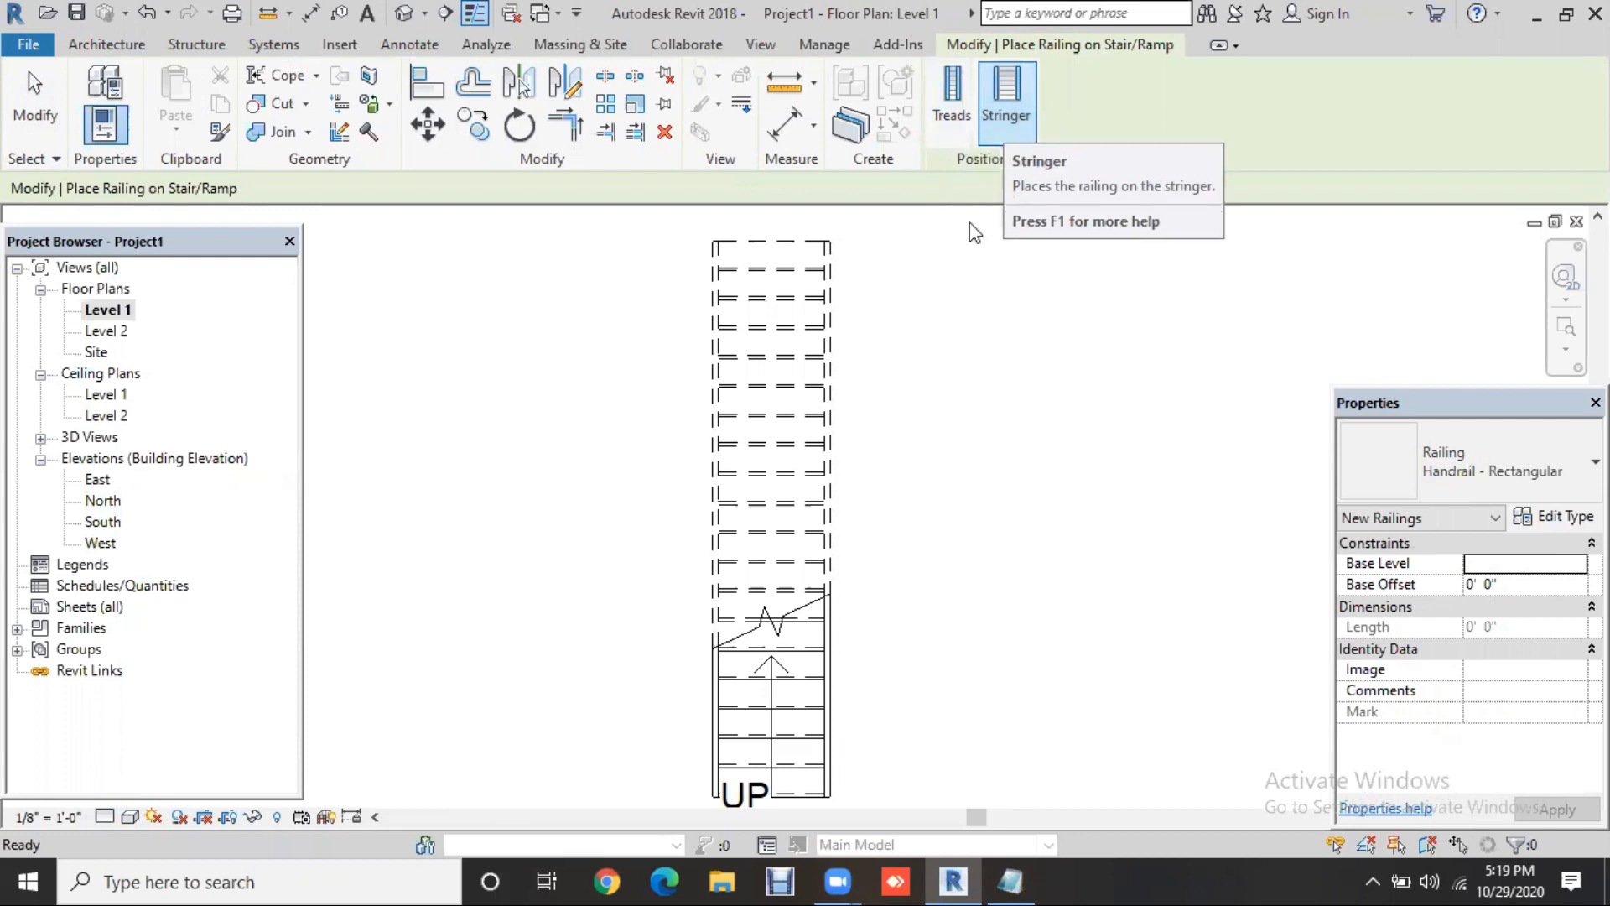
{"action": "left_click", "coordinate": [892, 572]}
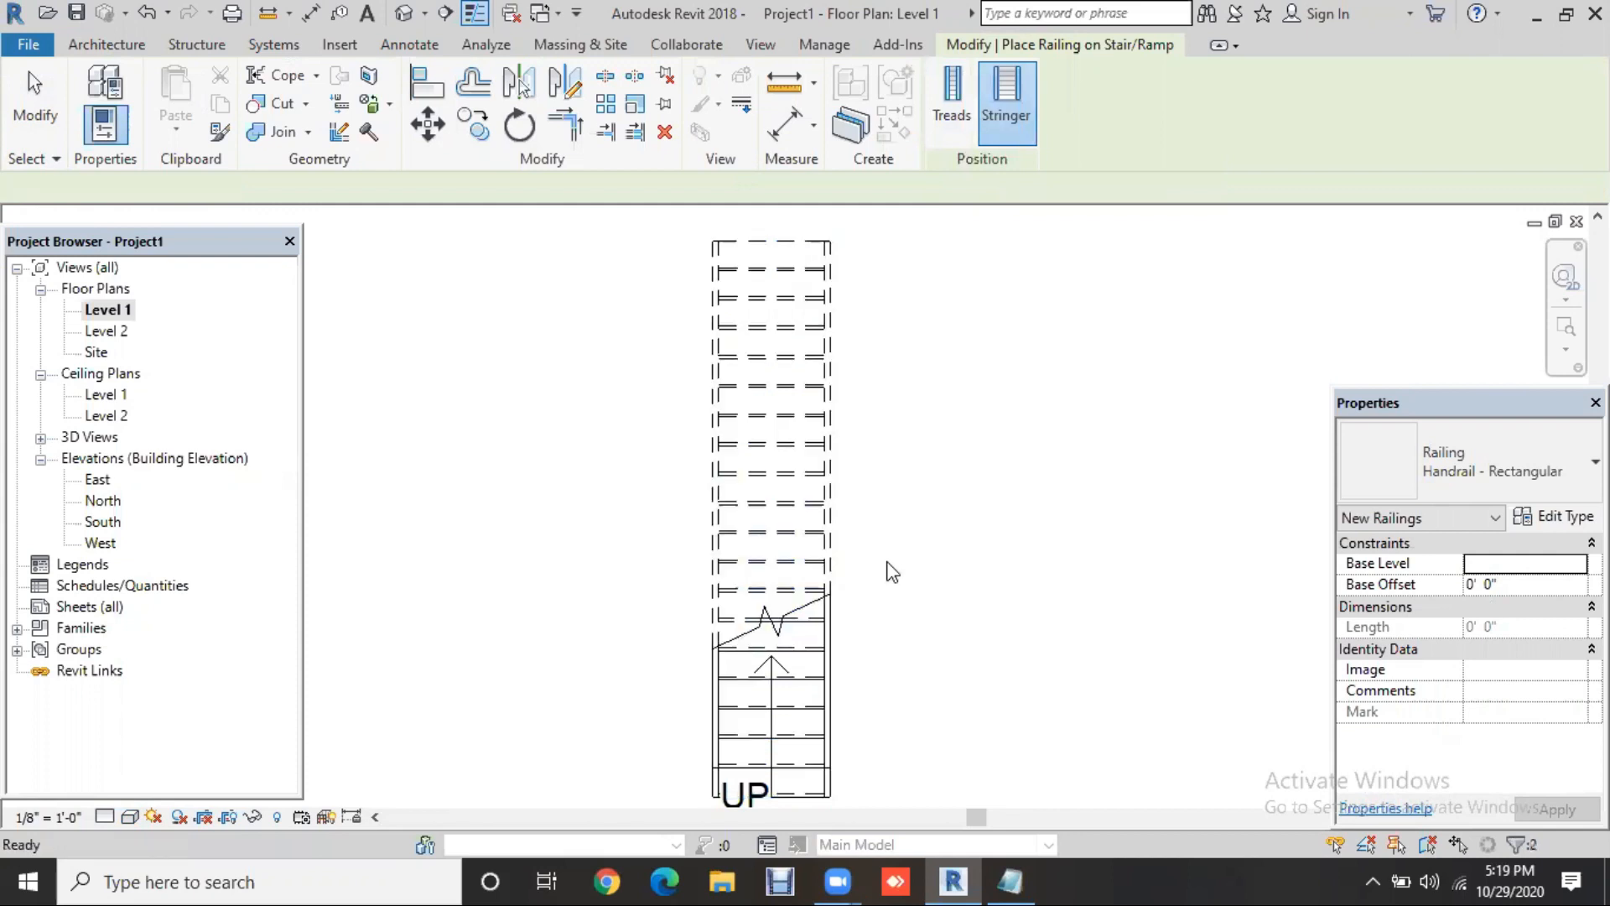
Delete the railings on both sides of the stair in the 3D view
{"action": "left_click", "coordinate": [394, 17]}
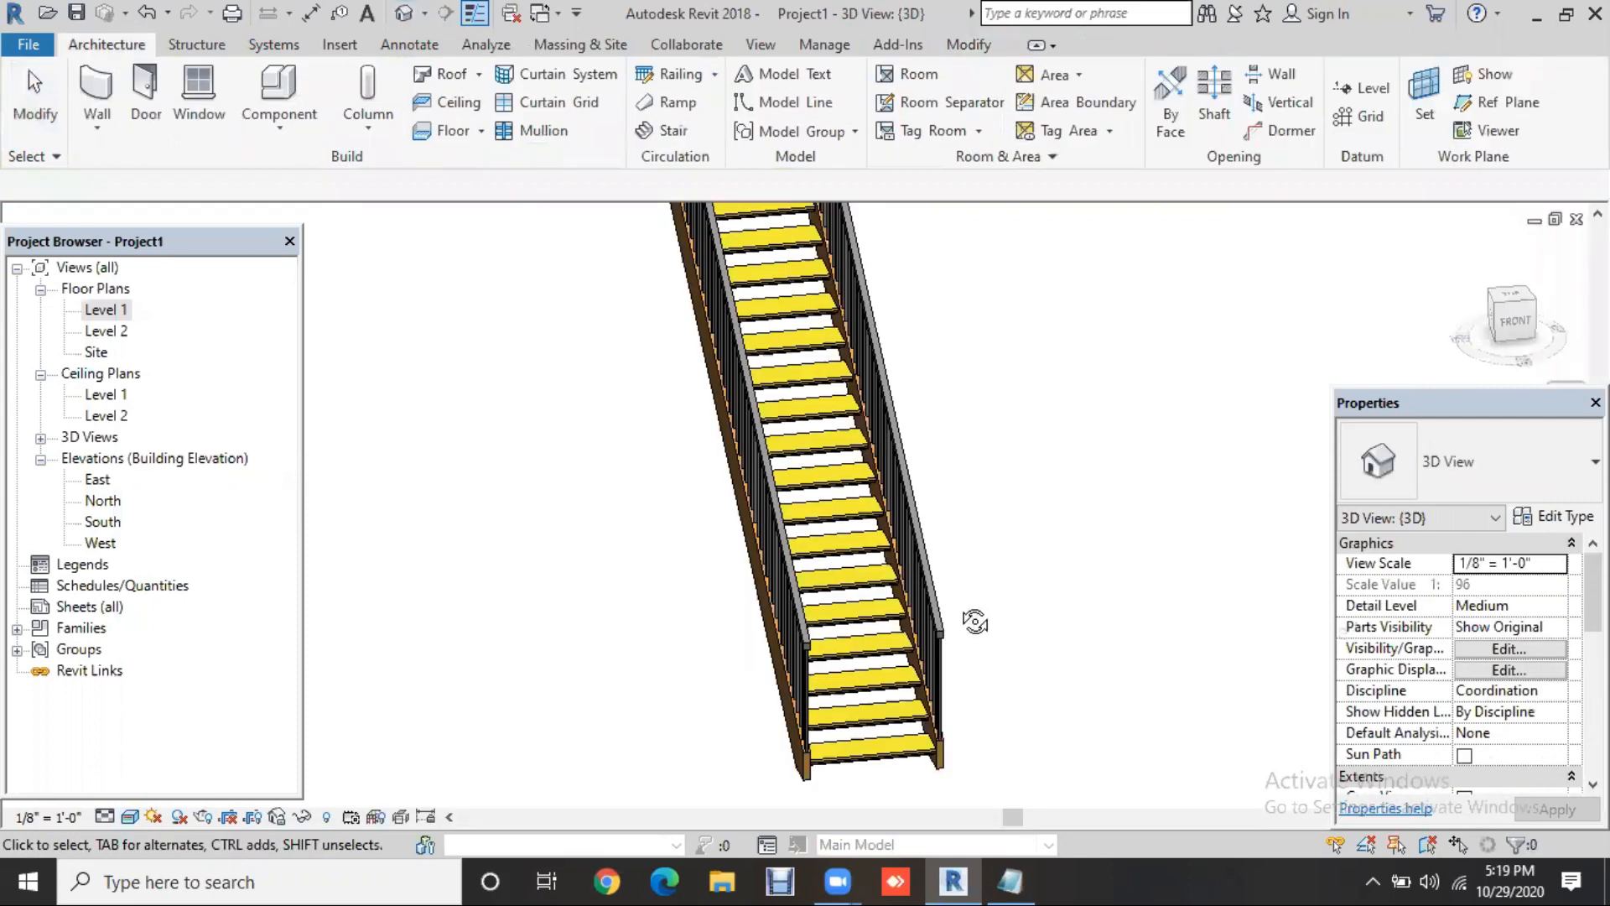
{"action": "middle_click_drag", "start_coordinate": [1088, 662], "coordinate": [940, 762], "text": "shift"}
{"action": "scroll", "coordinate": [1066, 605], "scroll_direction": "up", "scroll_amount": 2}
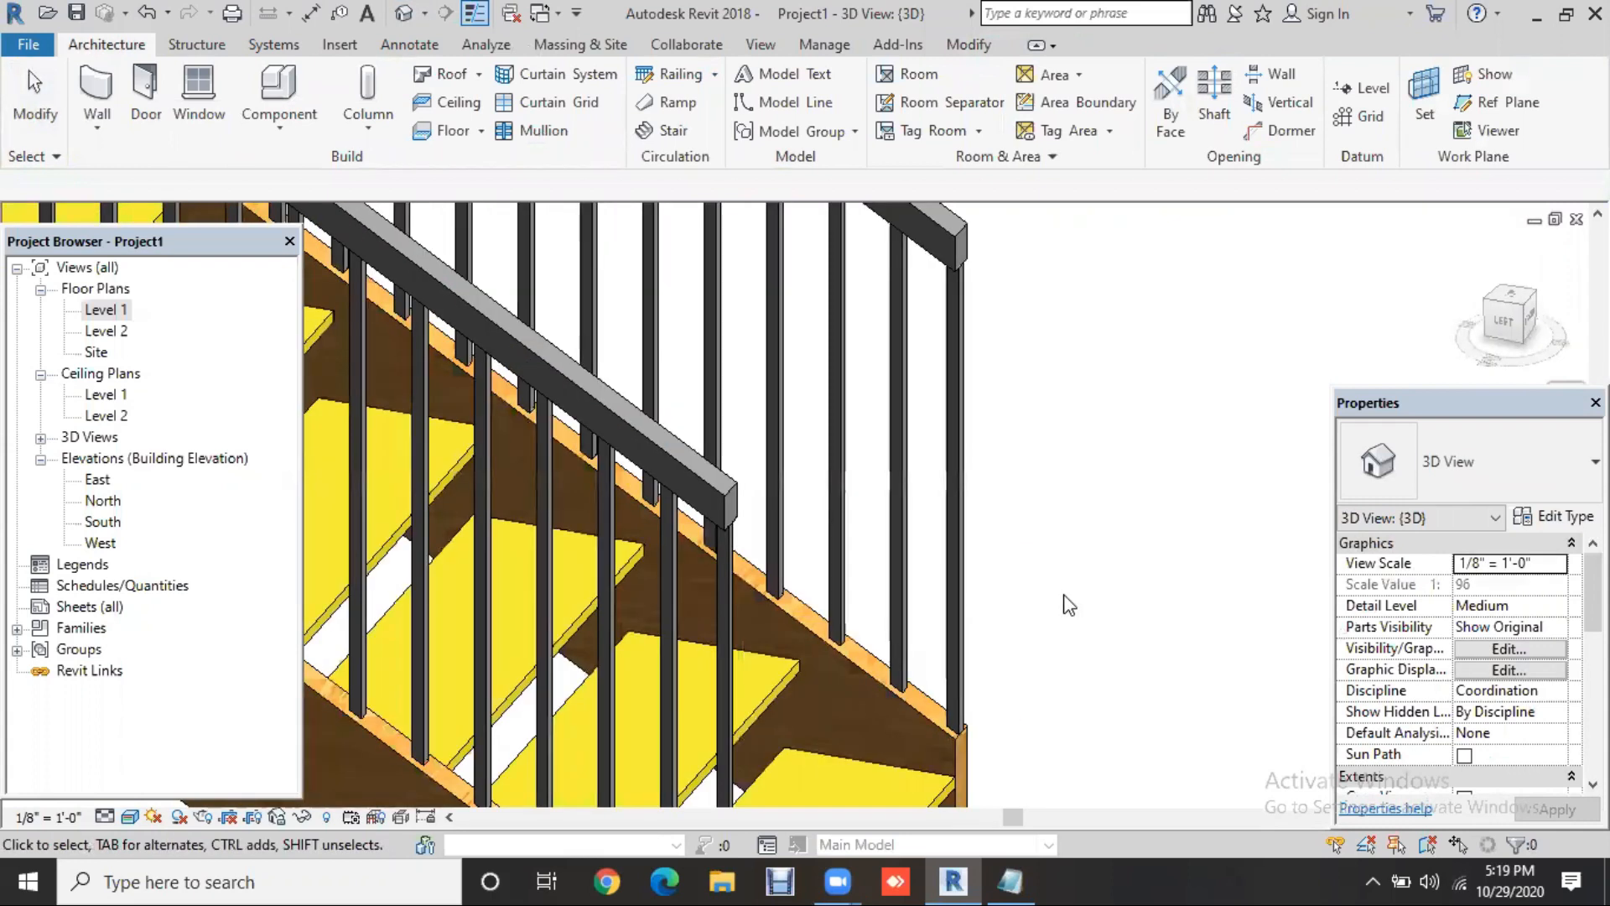
{"action": "left_click", "coordinate": [956, 564]}
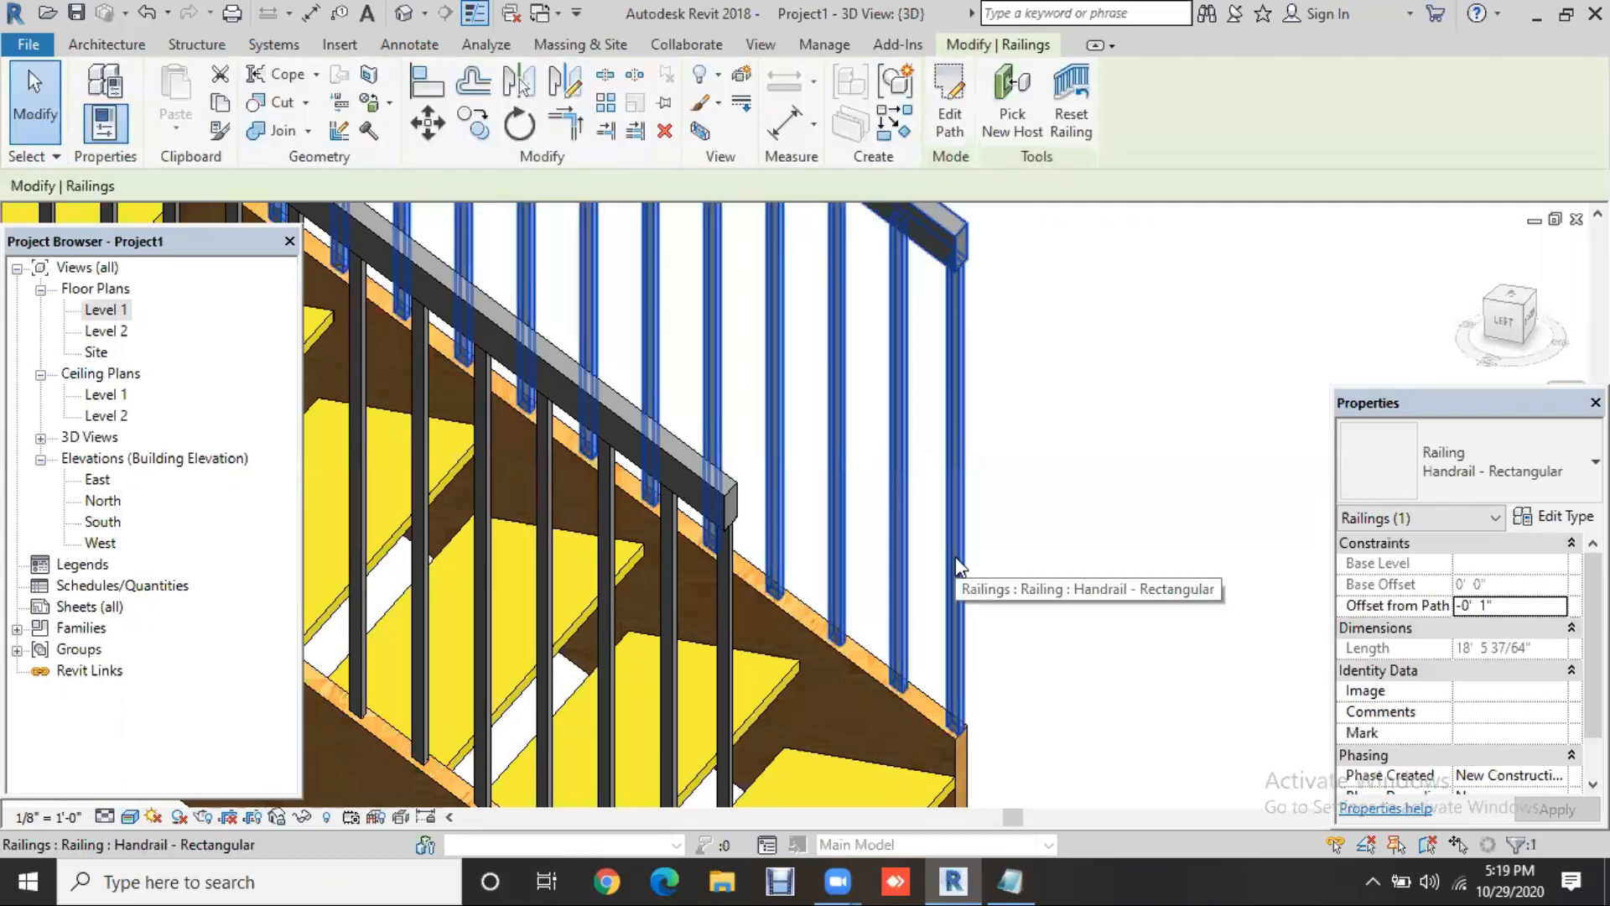
{"action": "key", "text": "Delete"}
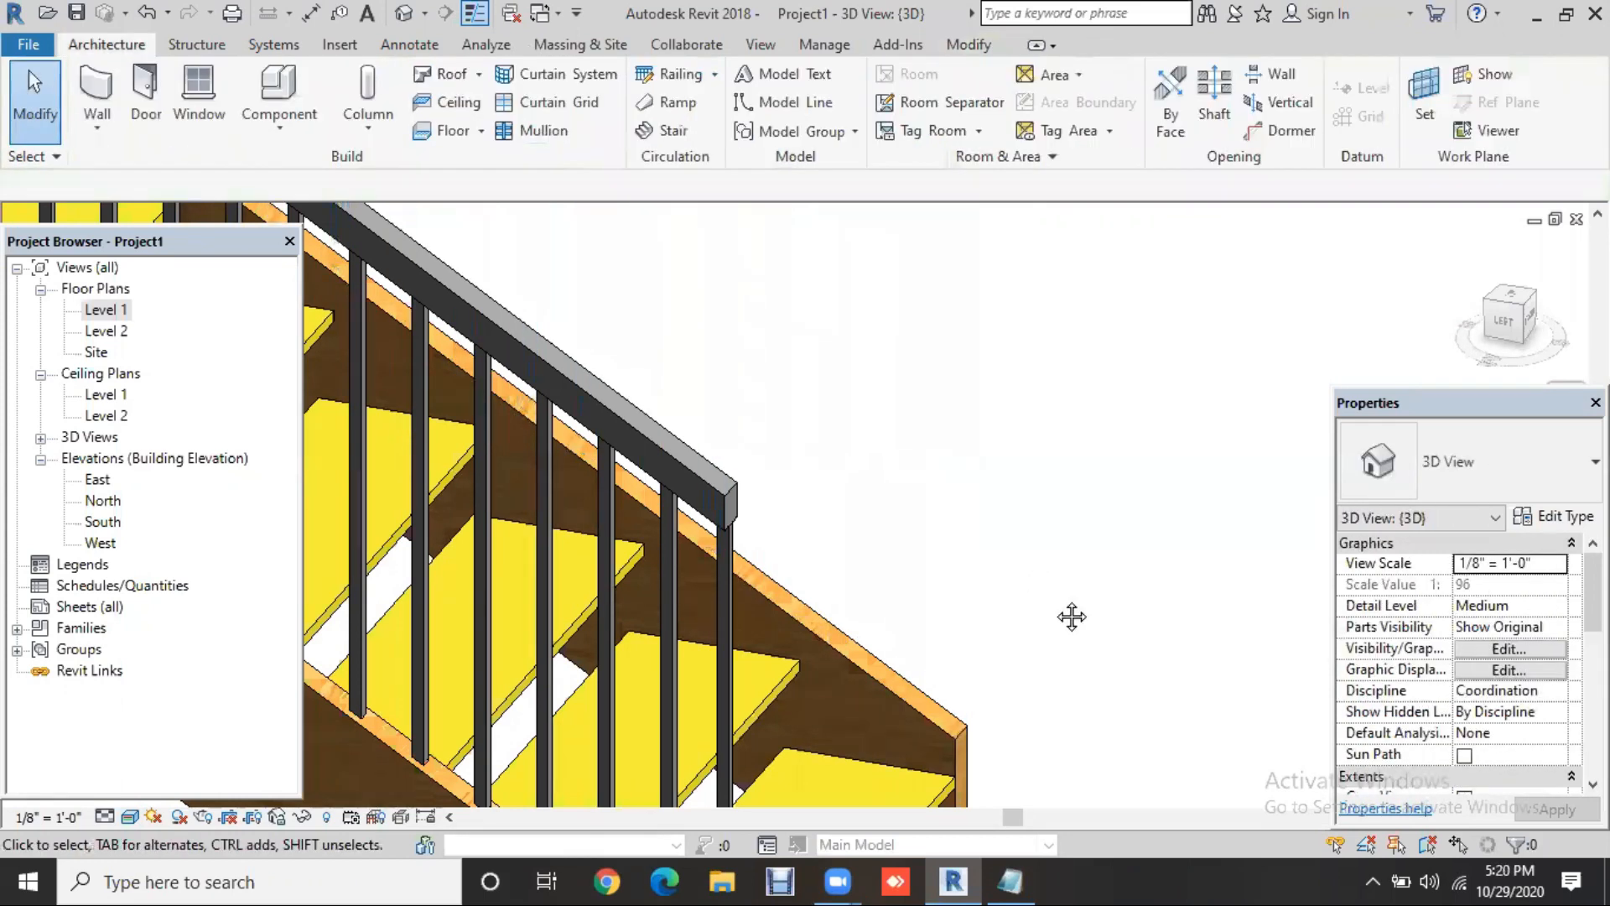
{"action": "scroll", "coordinate": [895, 636], "scroll_direction": "down", "scroll_amount": 3}
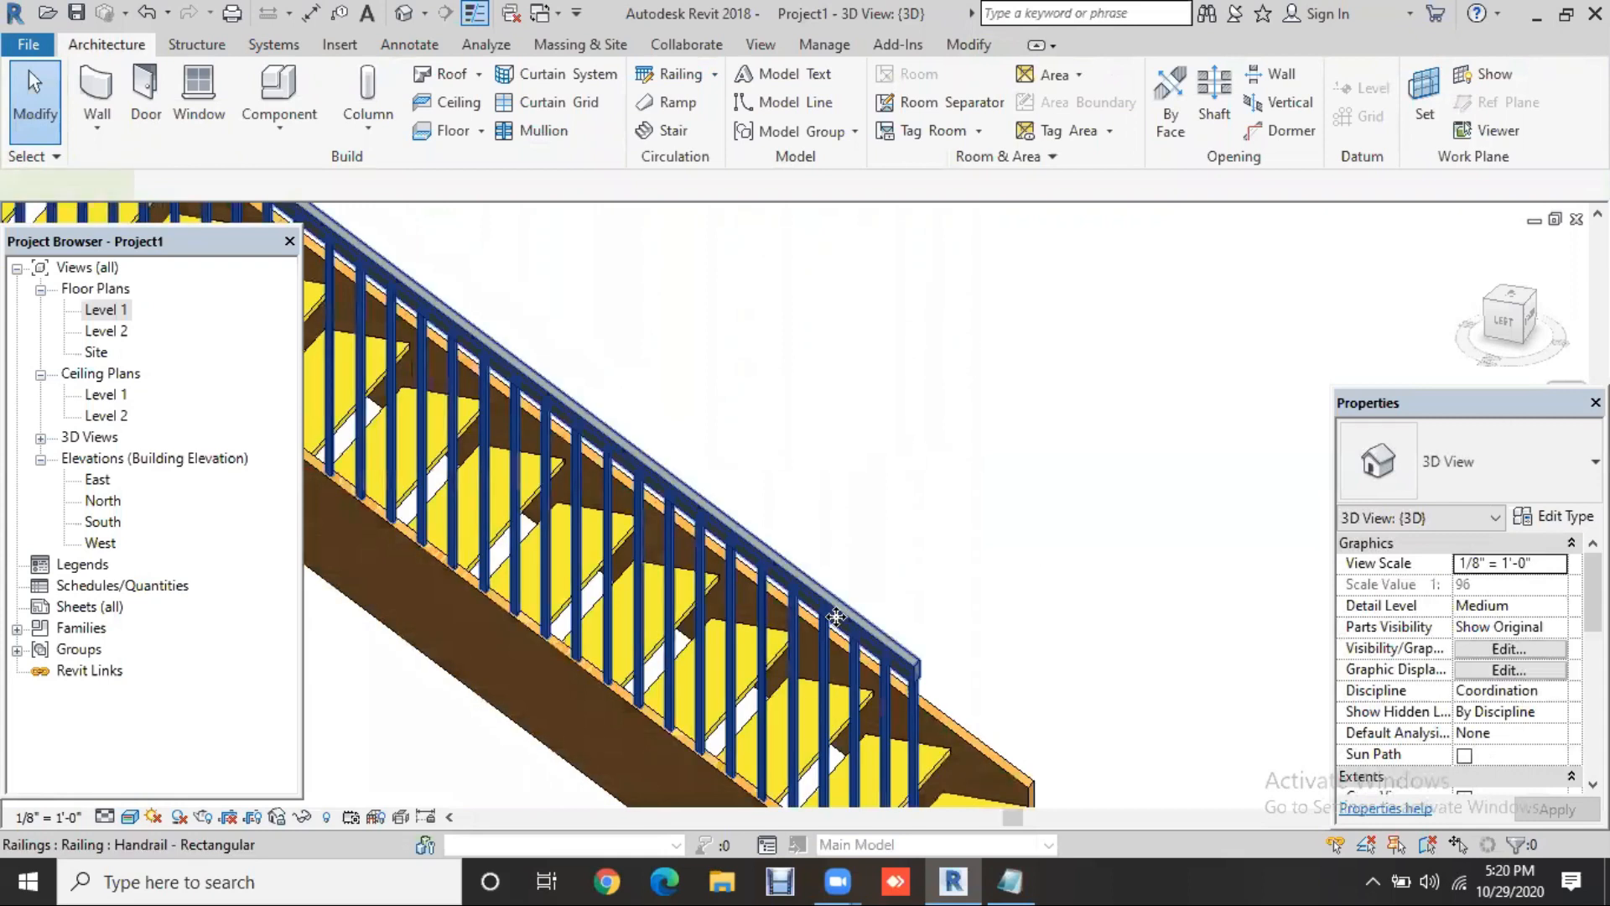
{"action": "left_click", "coordinate": [841, 625]}
{"action": "key", "text": "Delete"}
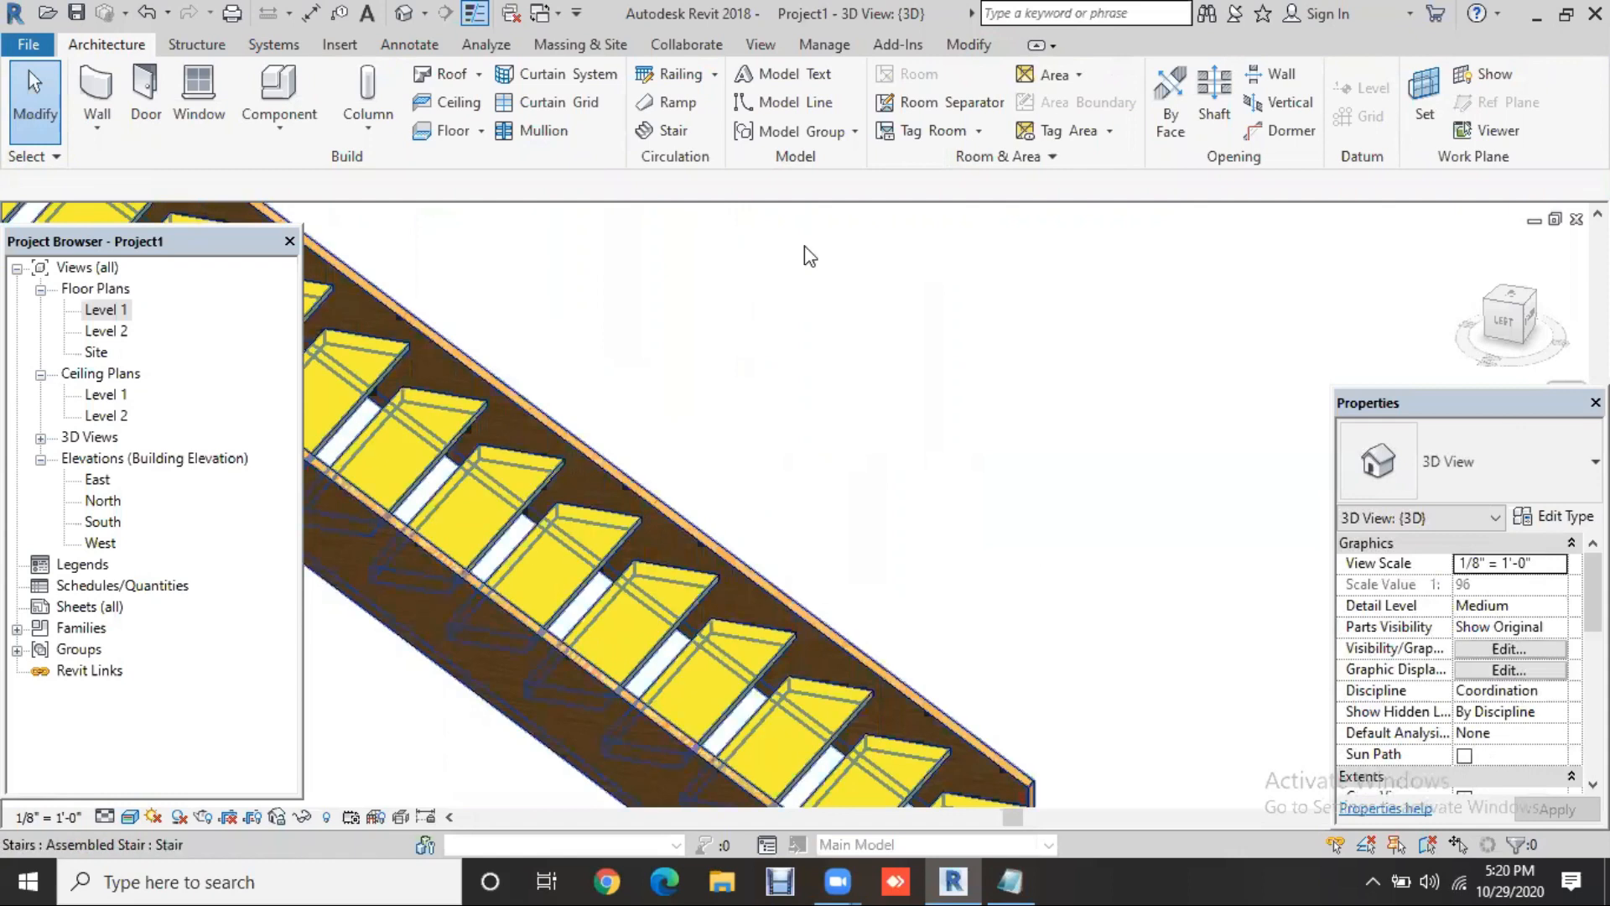
Place Handrail - Rectangular railings on the stair's treads from the Level 1 plan and show them up close in 3D
{"action": "key", "text": "ctrl+Tab"}
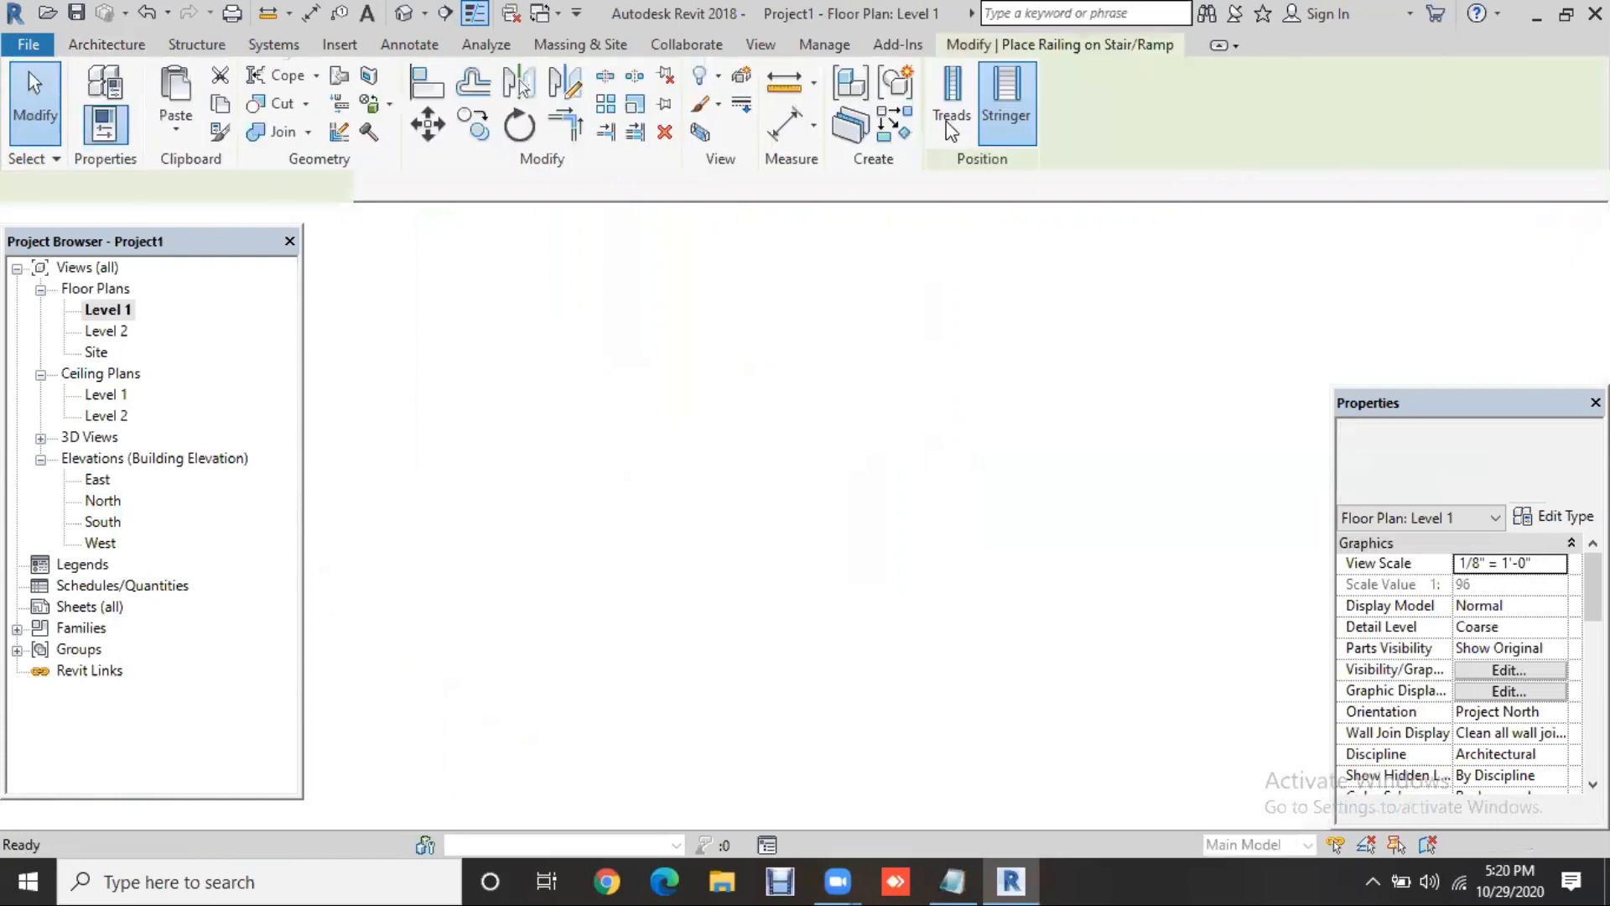
{"action": "left_click", "coordinate": [950, 130]}
{"action": "left_click", "coordinate": [879, 438]}
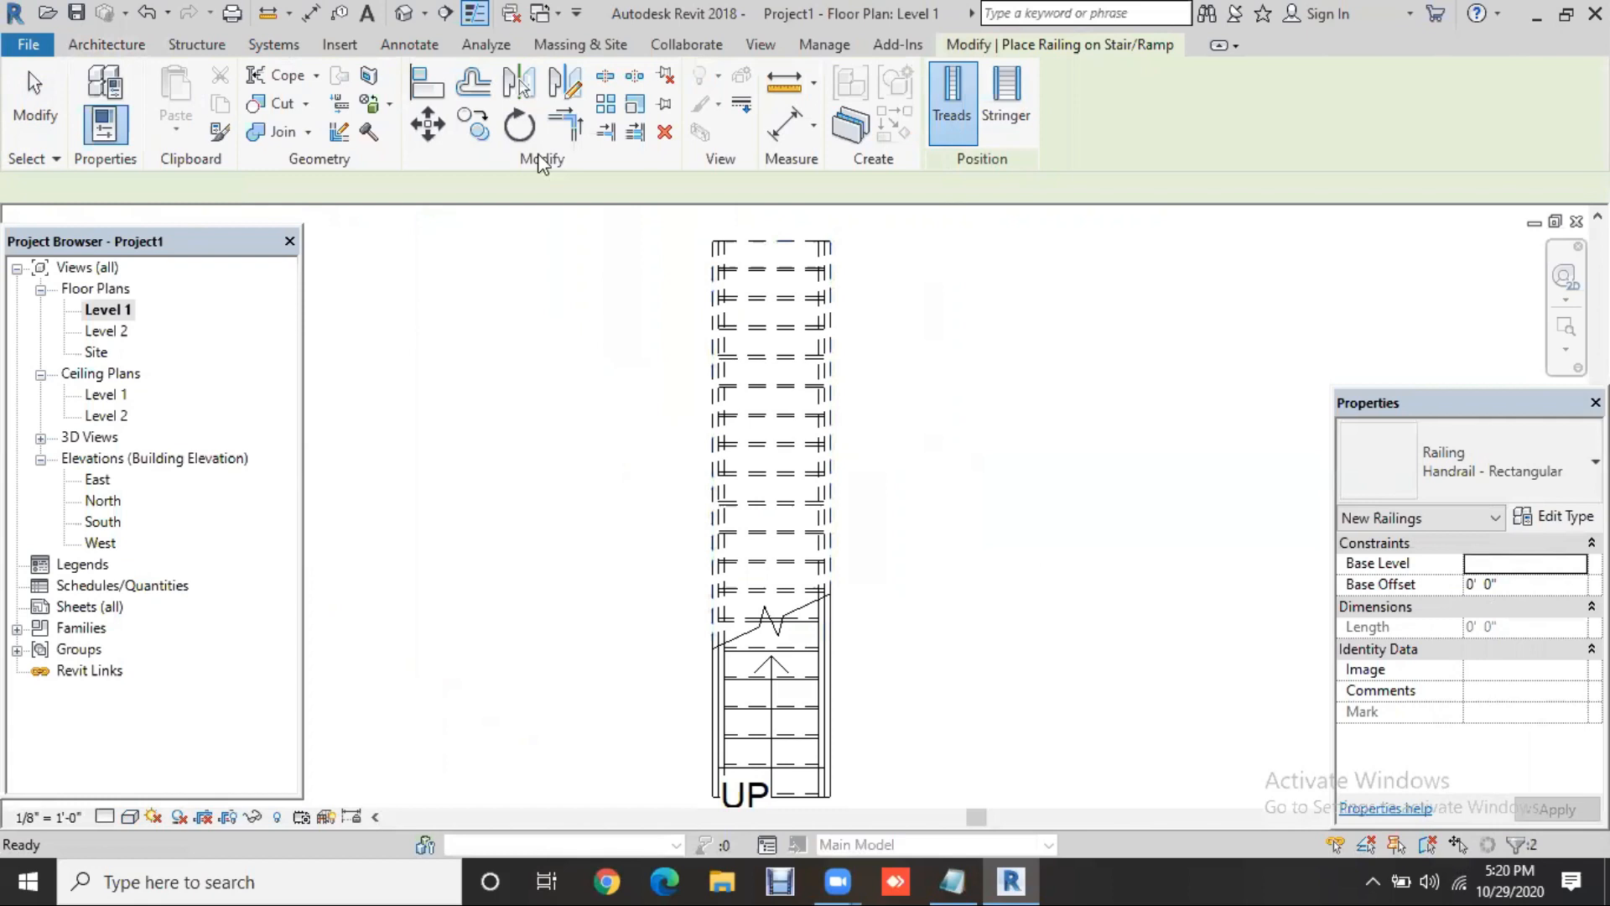
{"action": "key", "text": "Escape"}
{"action": "left_click", "coordinate": [401, 17]}
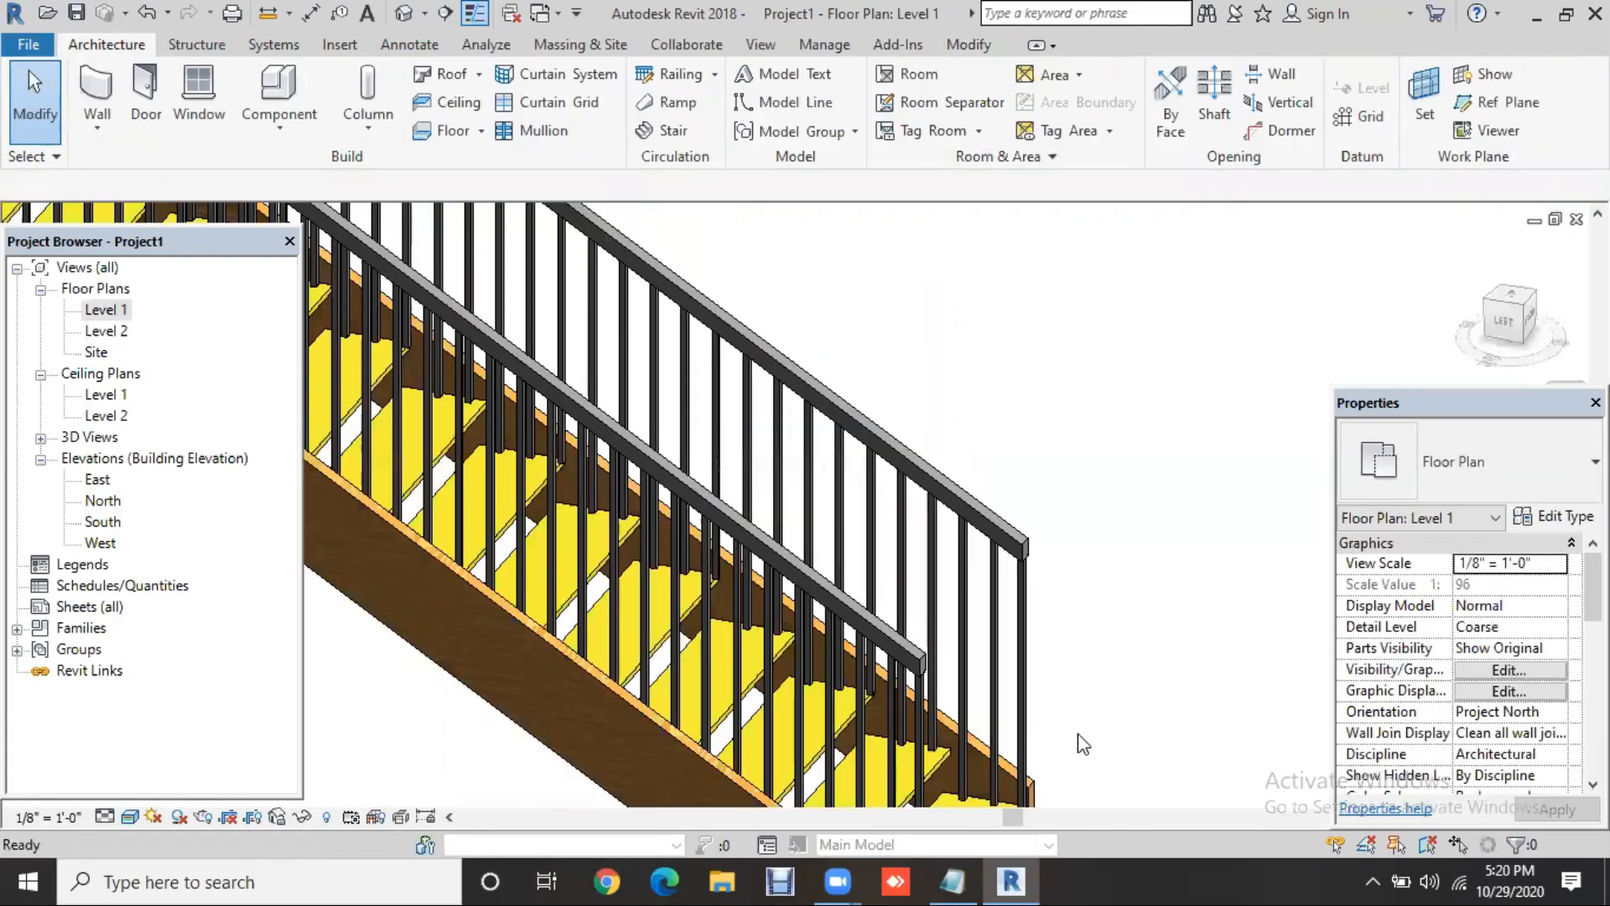
{"action": "scroll", "coordinate": [1082, 743], "scroll_direction": "up", "scroll_amount": 2}
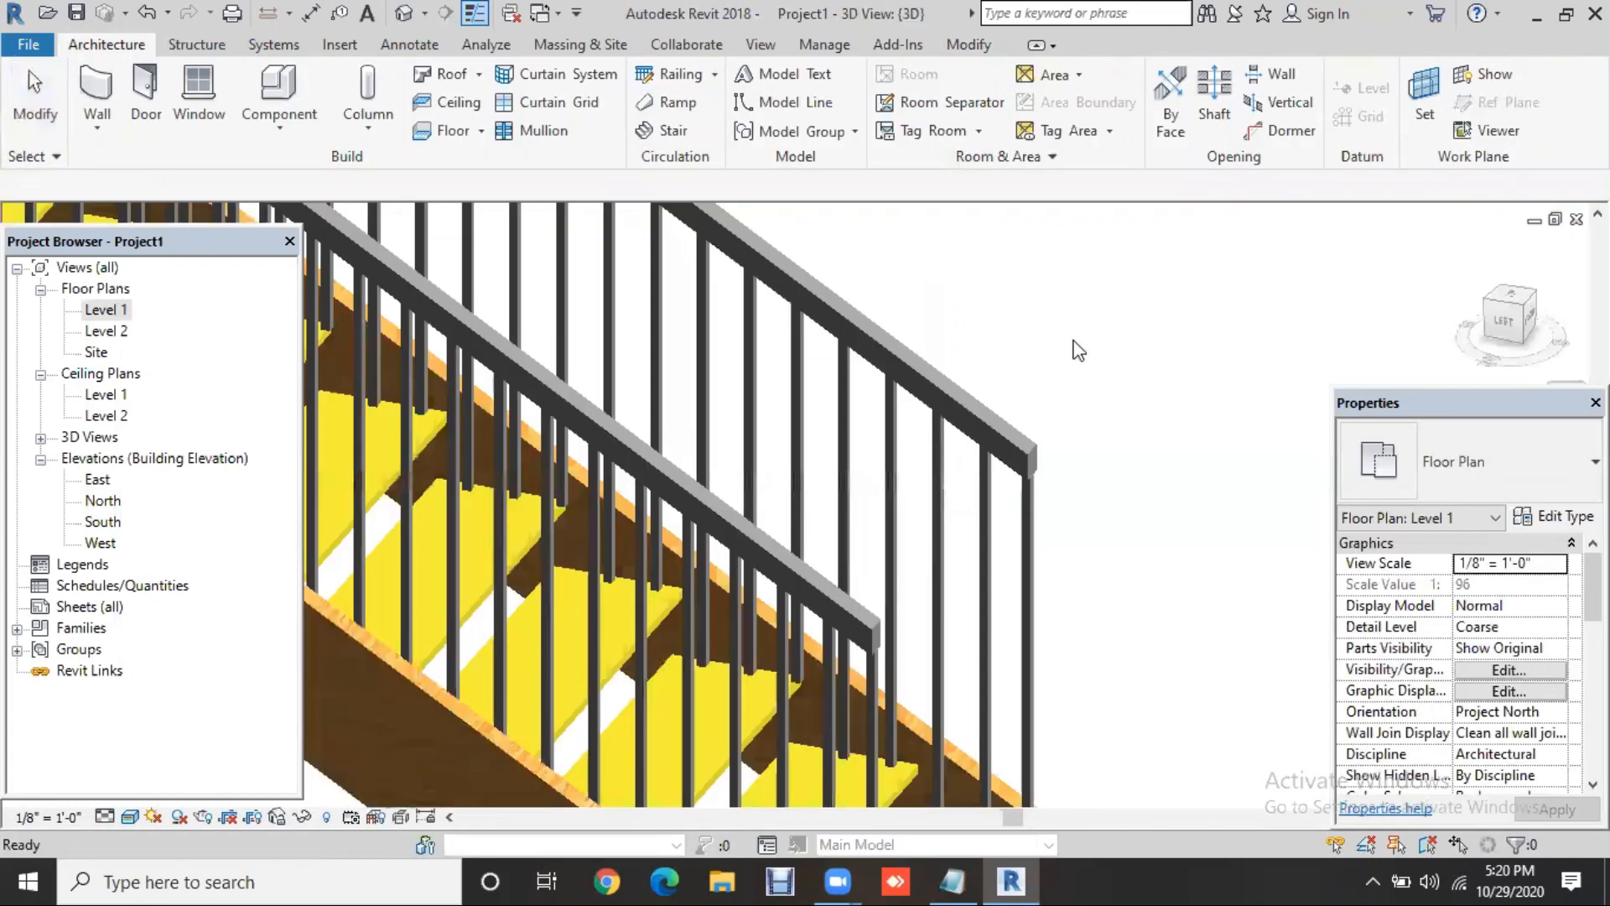
Set the Handrail - Rectangular railing type to use balusters per tread on stairs, with 1 baluster per tread
{"action": "scroll", "coordinate": [1115, 494], "scroll_direction": "up", "scroll_amount": 1}
{"action": "scroll", "coordinate": [1124, 520], "scroll_direction": "down", "scroll_amount": 1}
{"action": "middle_click_drag", "start_coordinate": [1124, 520], "coordinate": [1123, 386]}
{"action": "middle_click_drag", "start_coordinate": [1116, 445], "coordinate": [1075, 470], "text": "shift"}
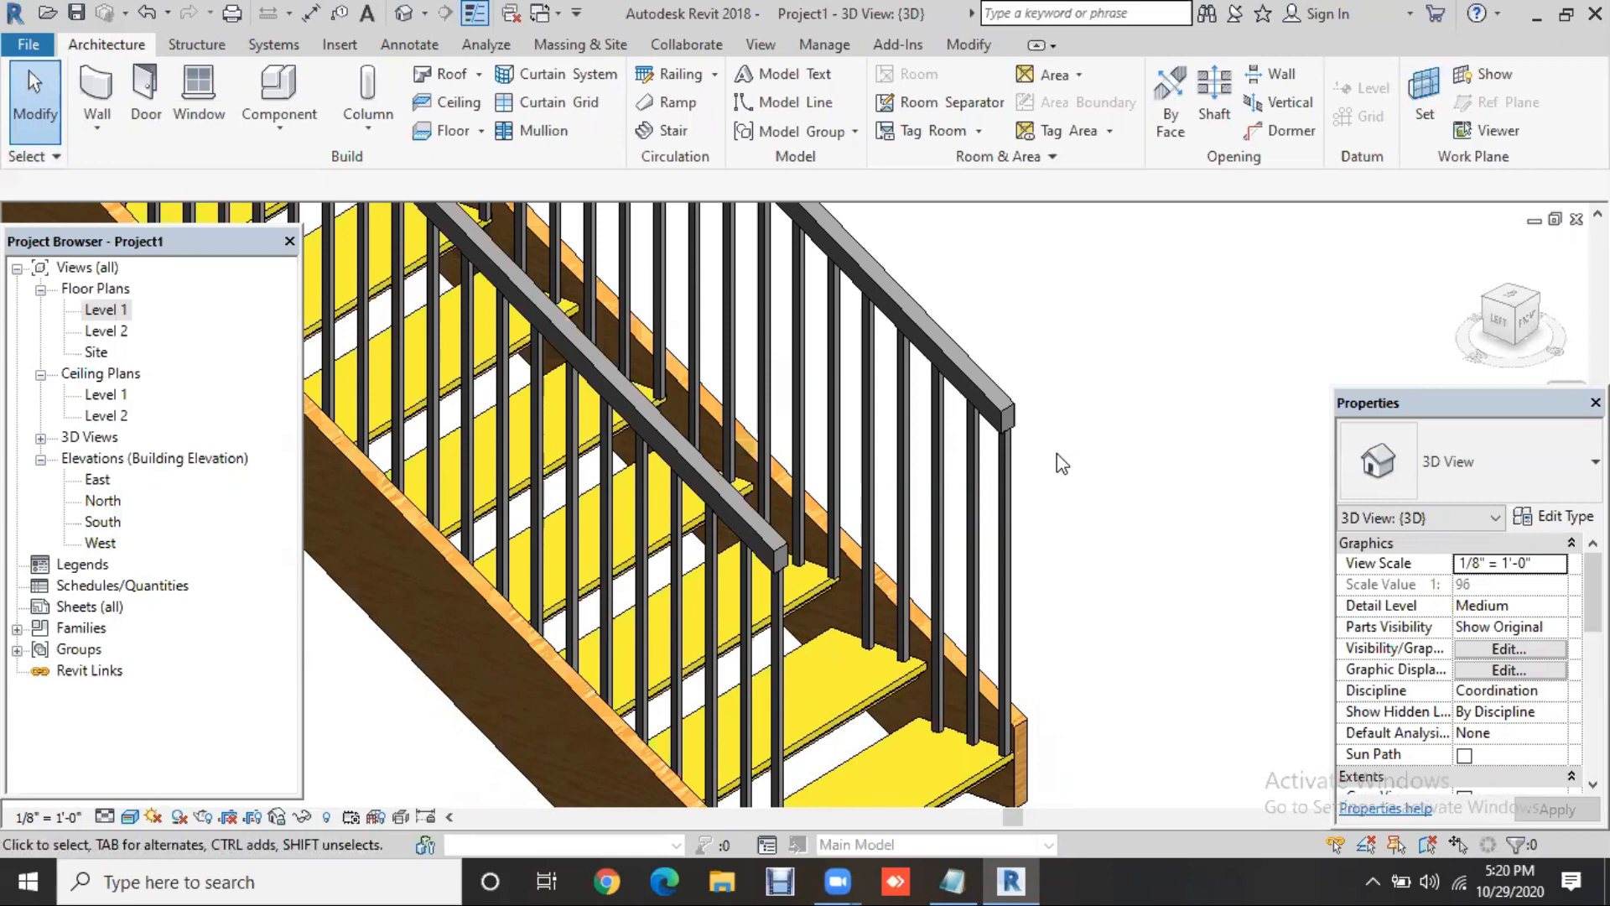
{"action": "left_click", "coordinate": [997, 471]}
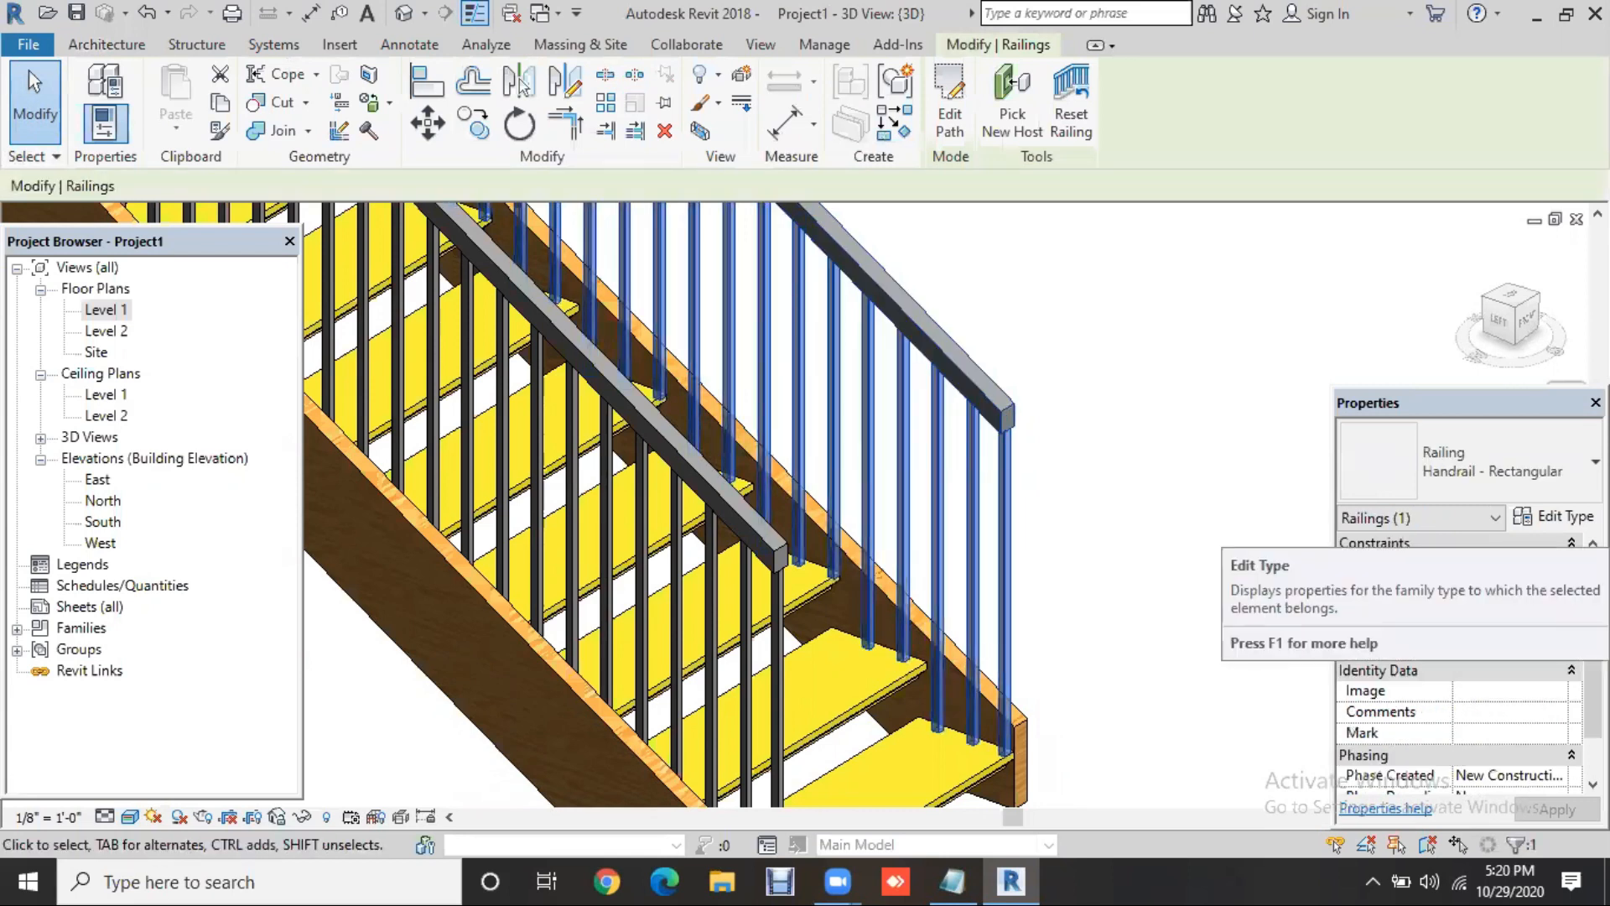
{"action": "left_click", "coordinate": [1554, 517]}
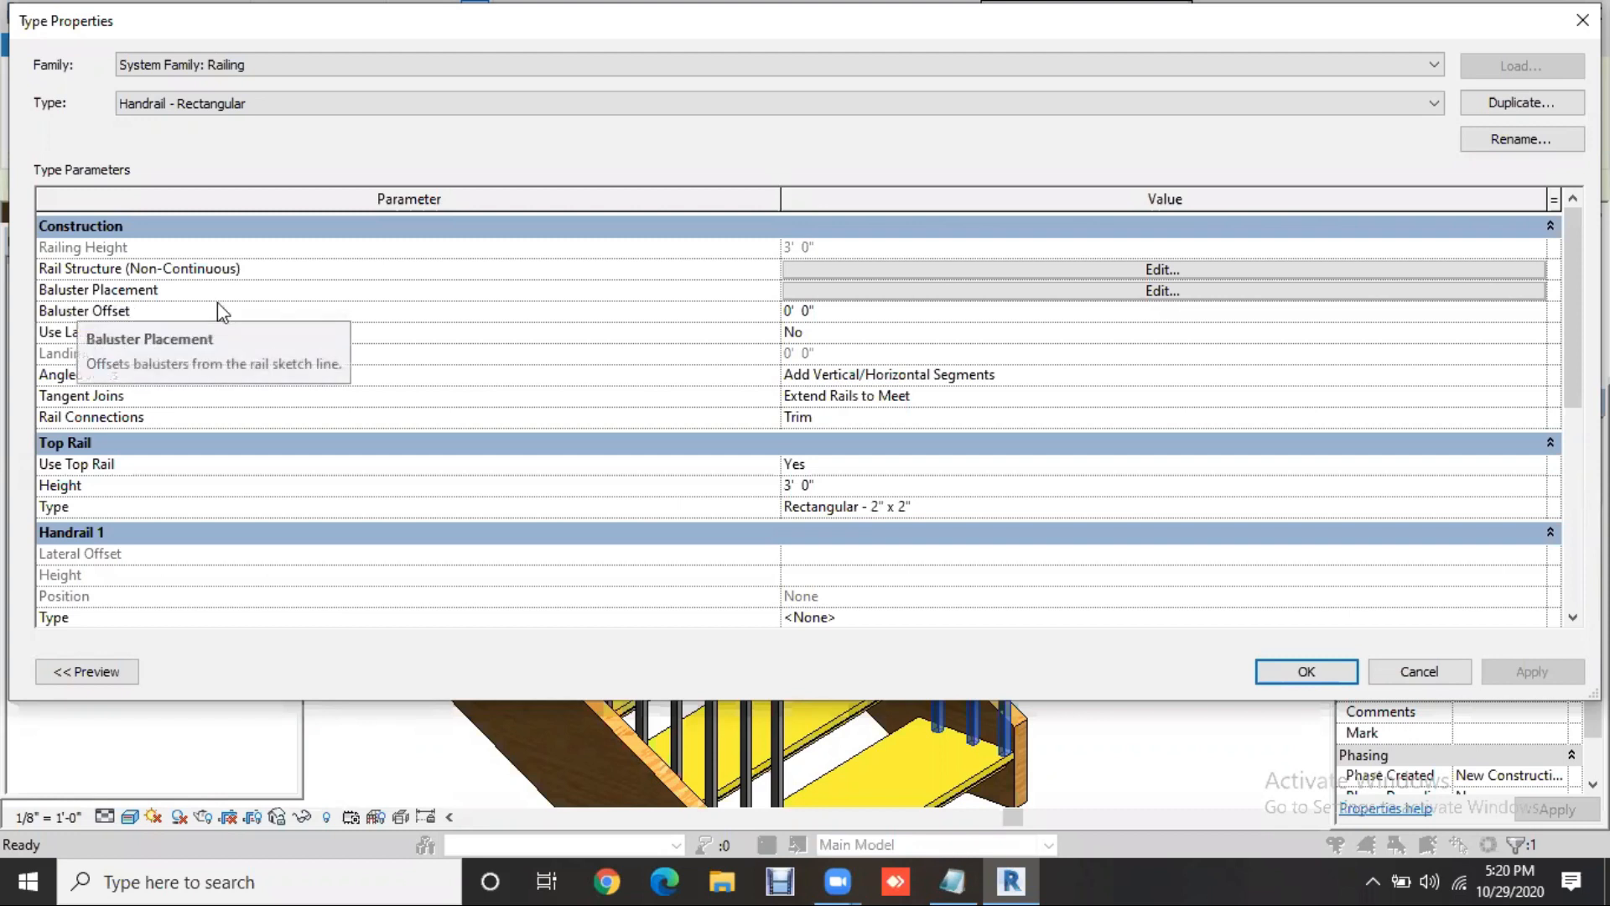
{"action": "left_click", "coordinate": [1122, 292]}
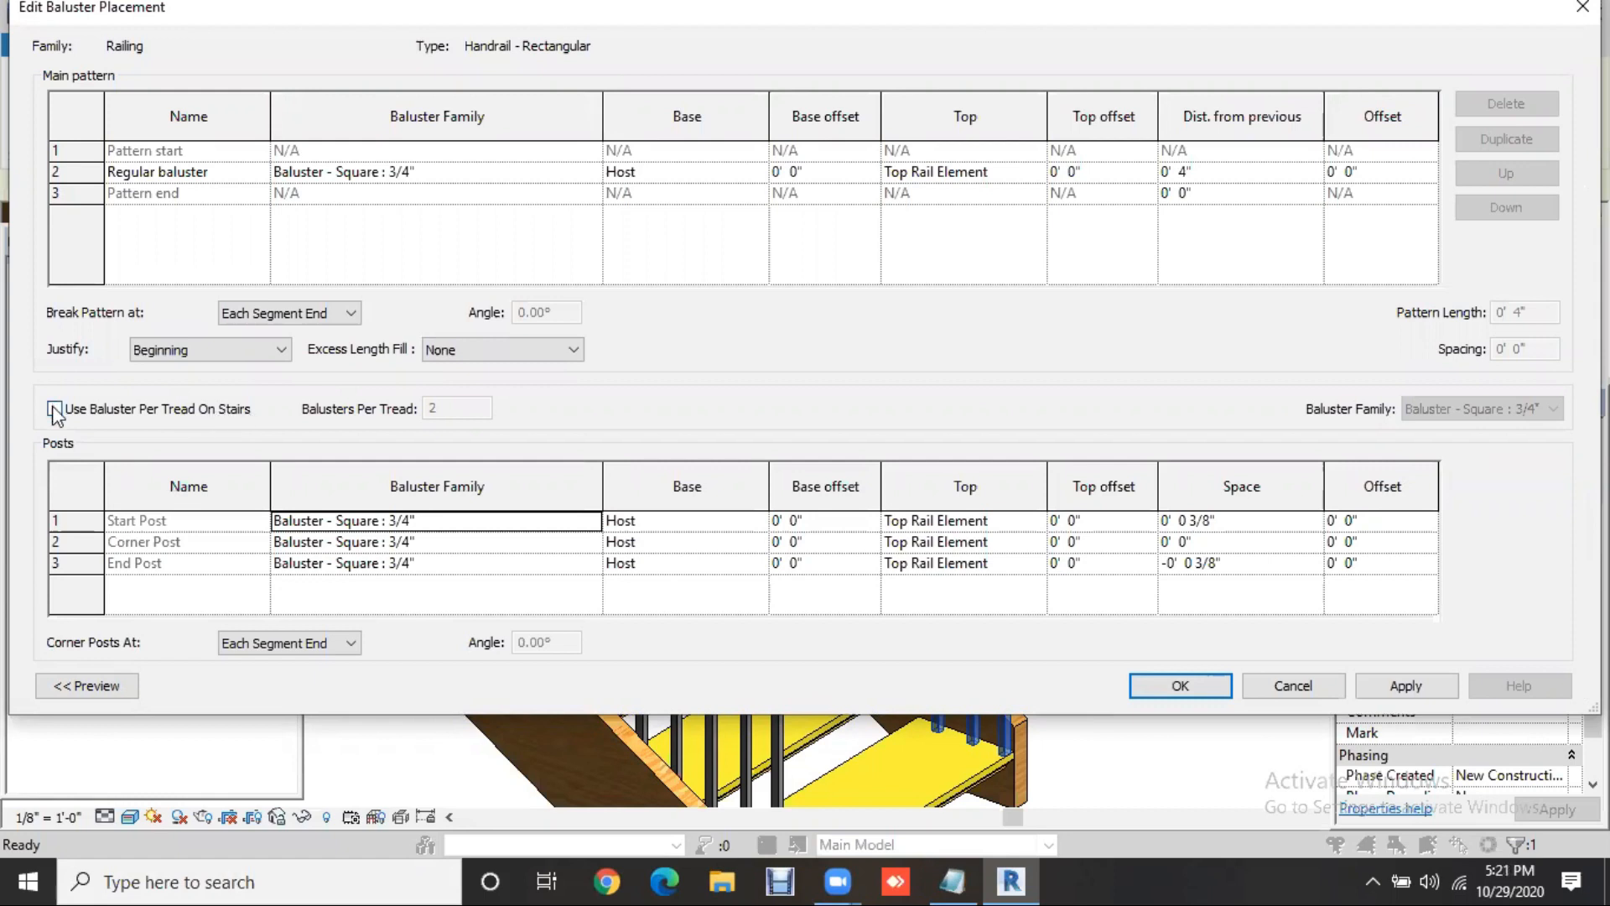
{"action": "left_click", "coordinate": [147, 415]}
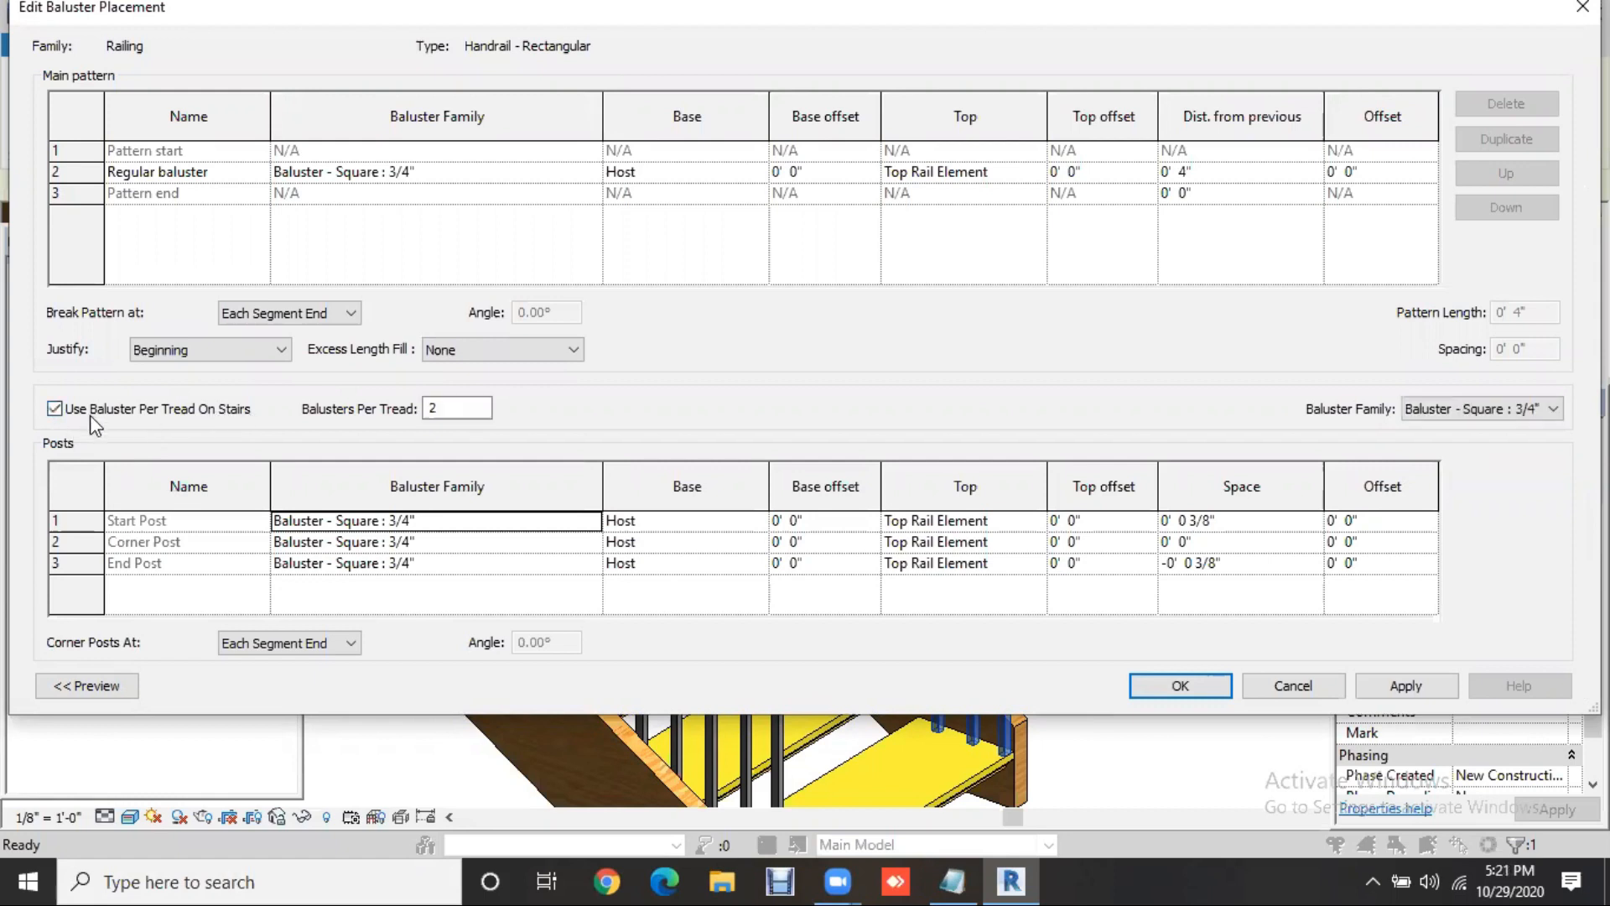
{"action": "left_click", "coordinate": [439, 409]}
{"action": "type", "text": "1"}
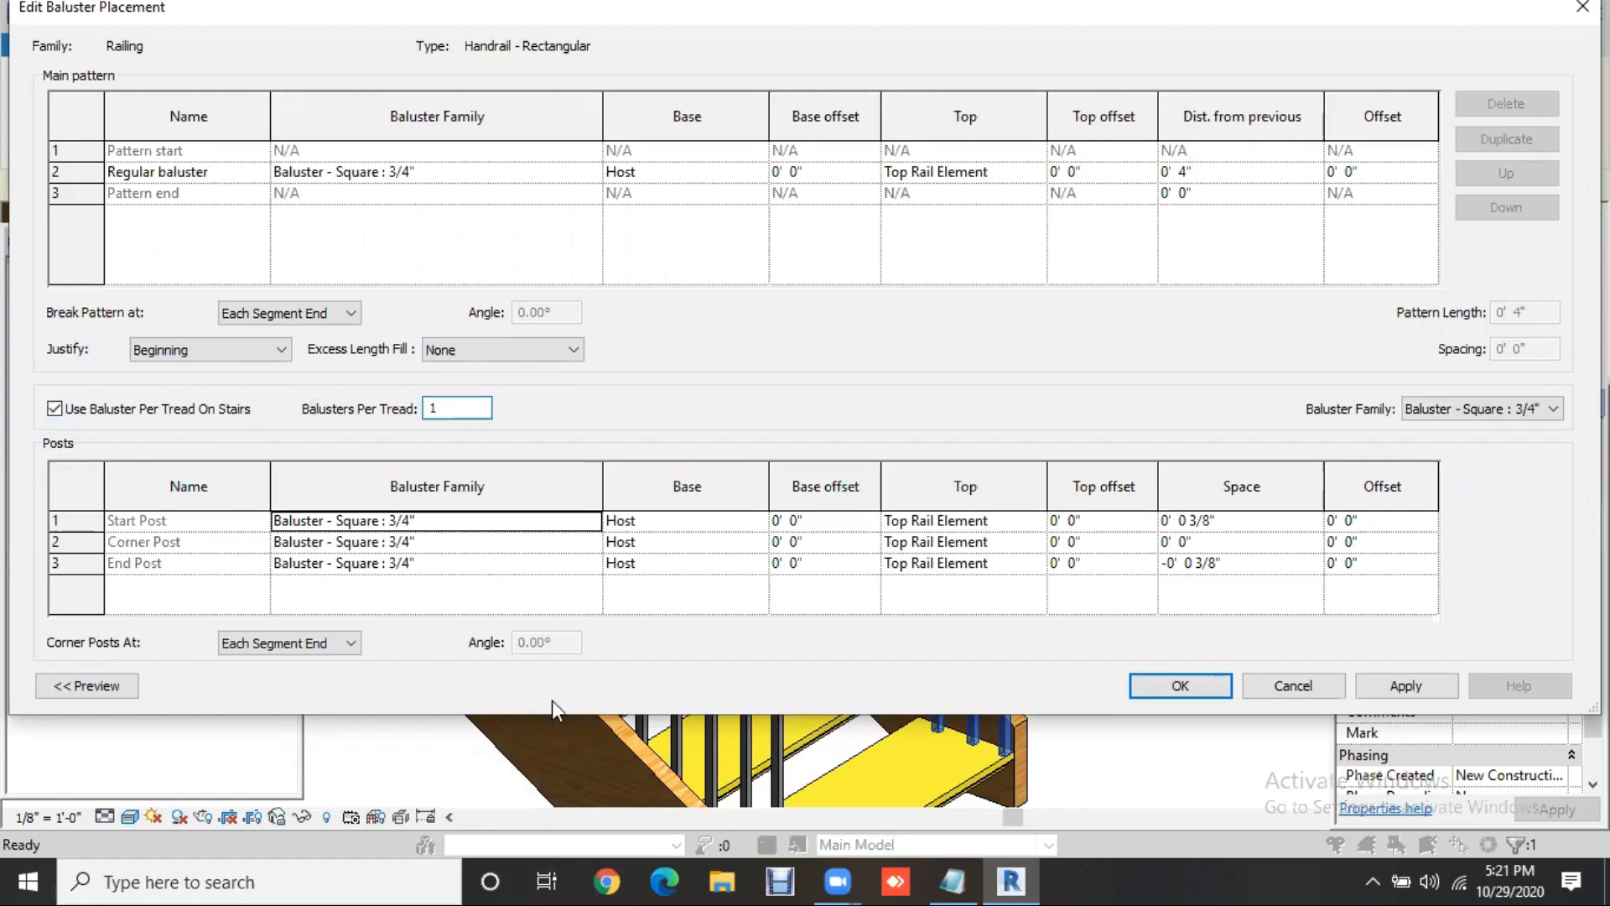
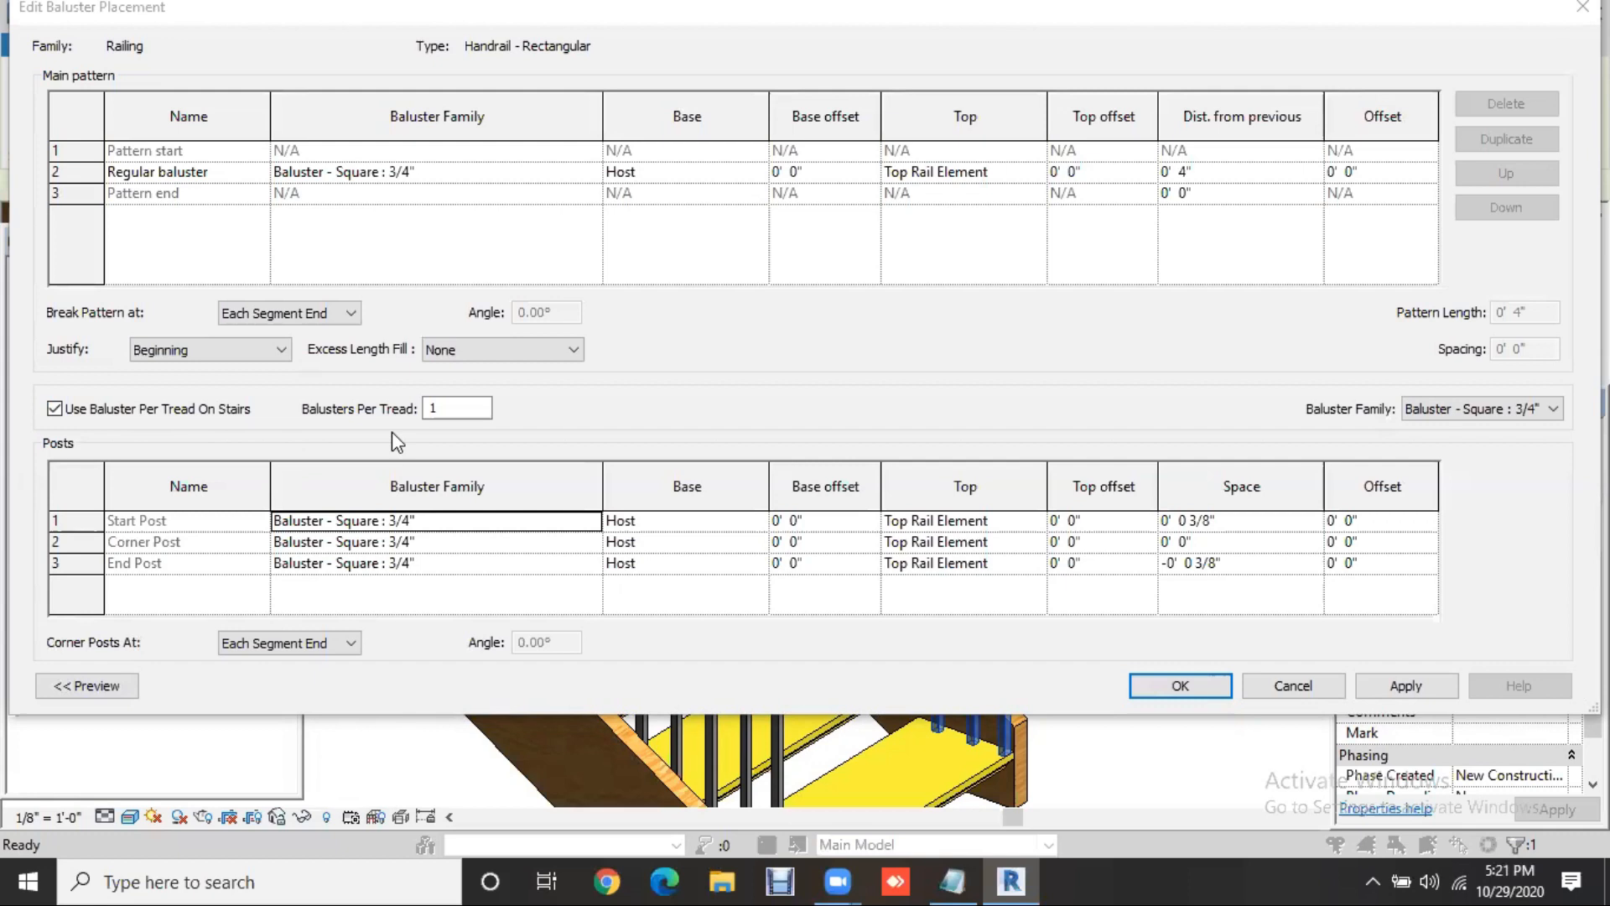
{"action": "left_click", "coordinate": [1391, 684]}
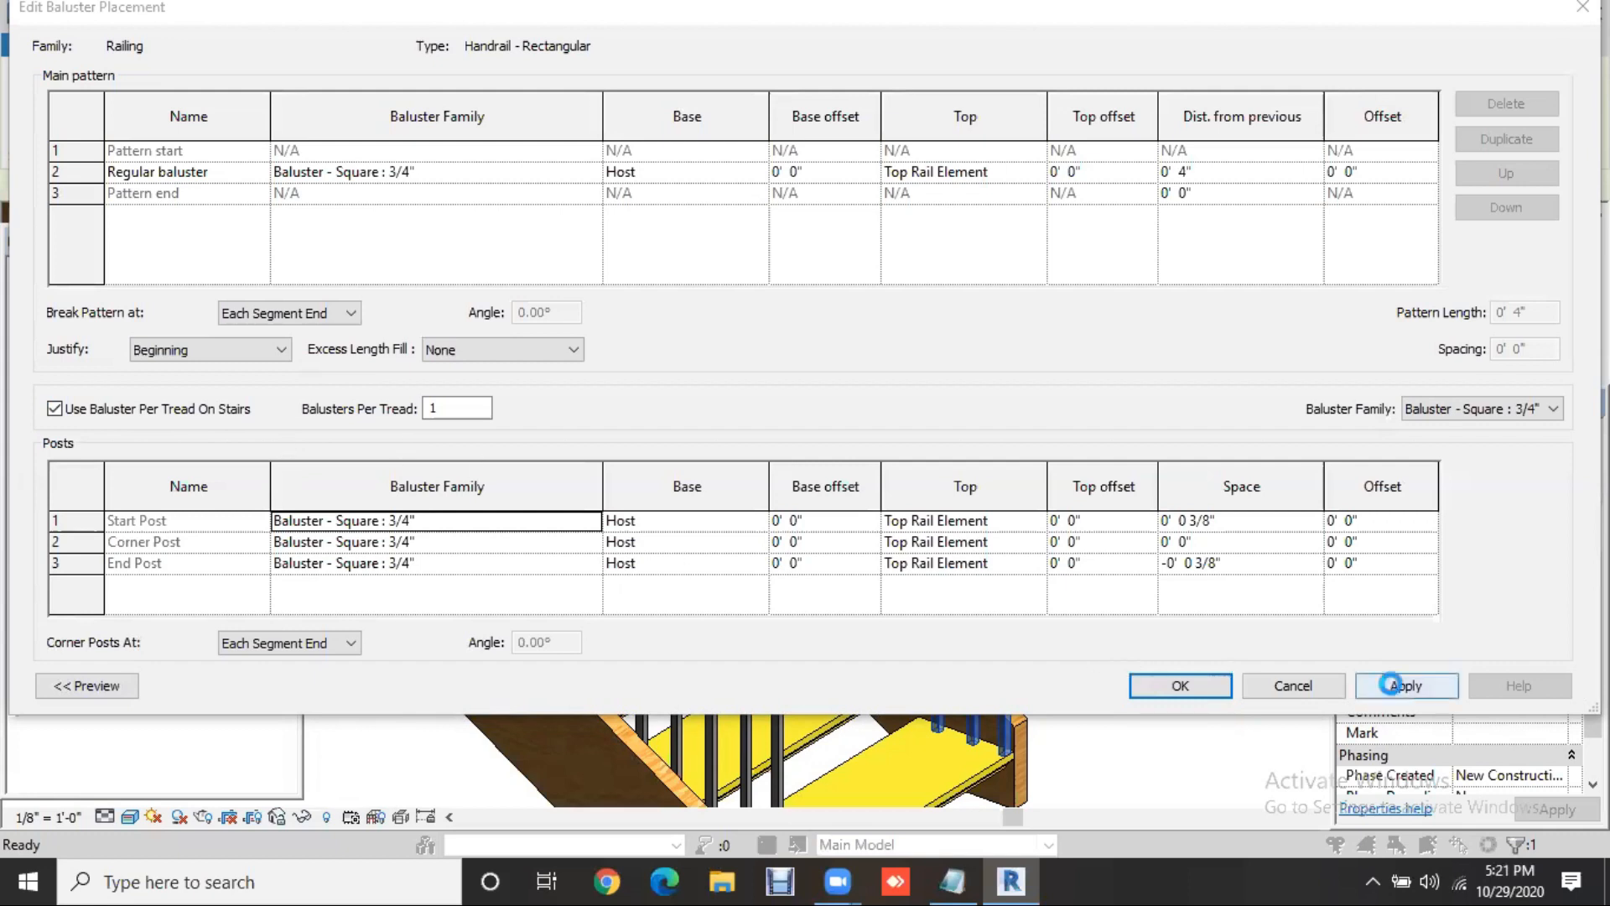
{"action": "left_click", "coordinate": [1197, 690]}
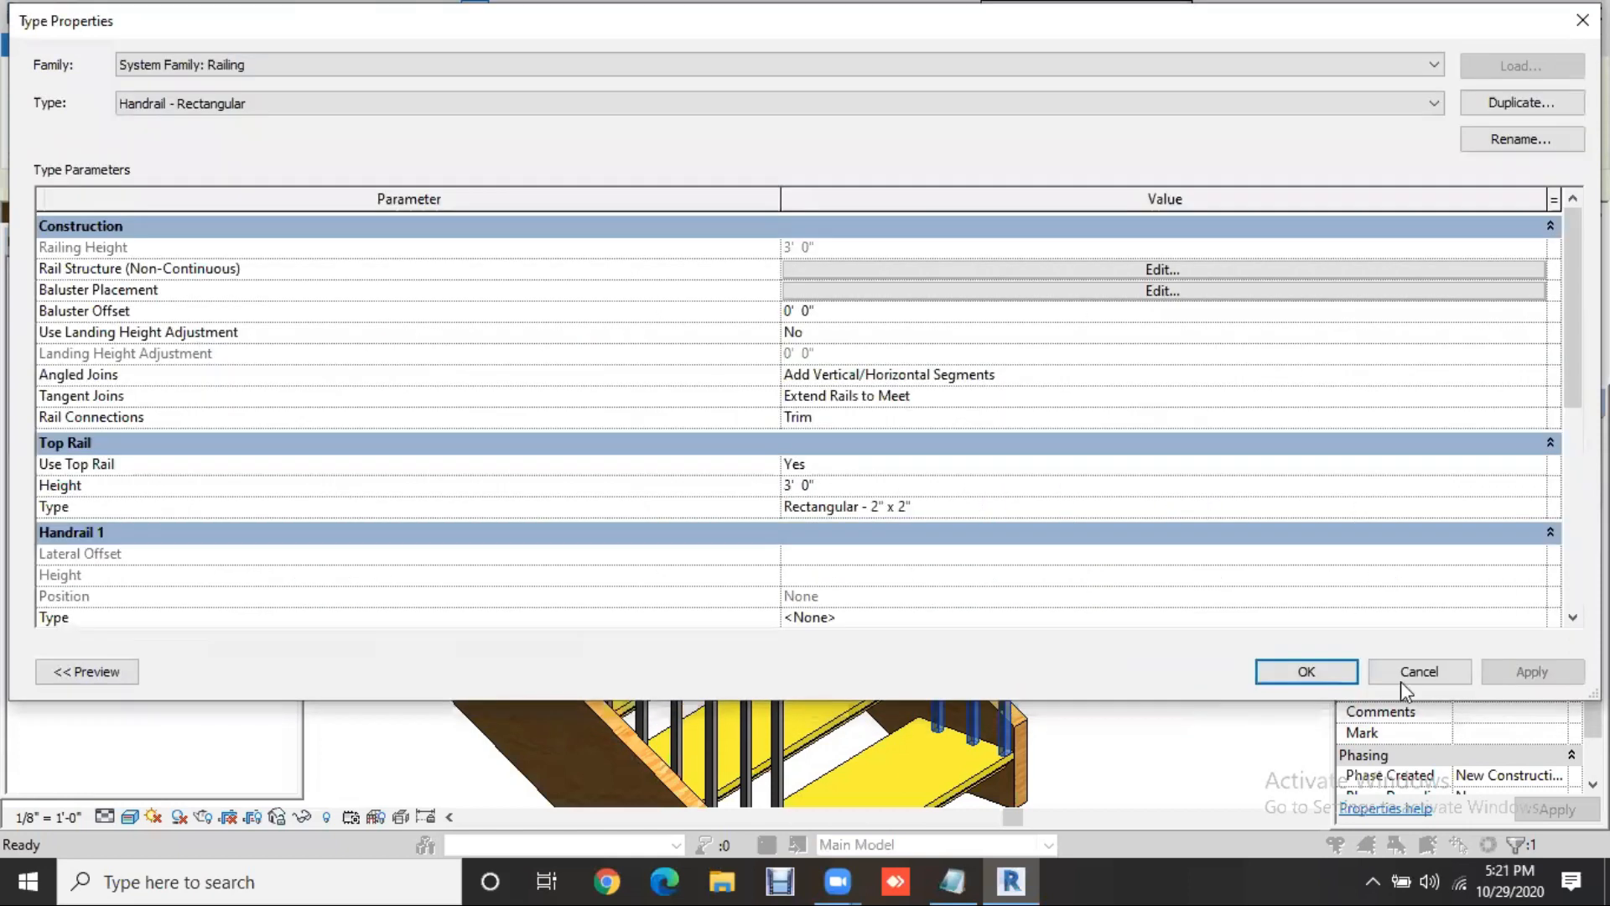
{"action": "left_click", "coordinate": [1552, 679]}
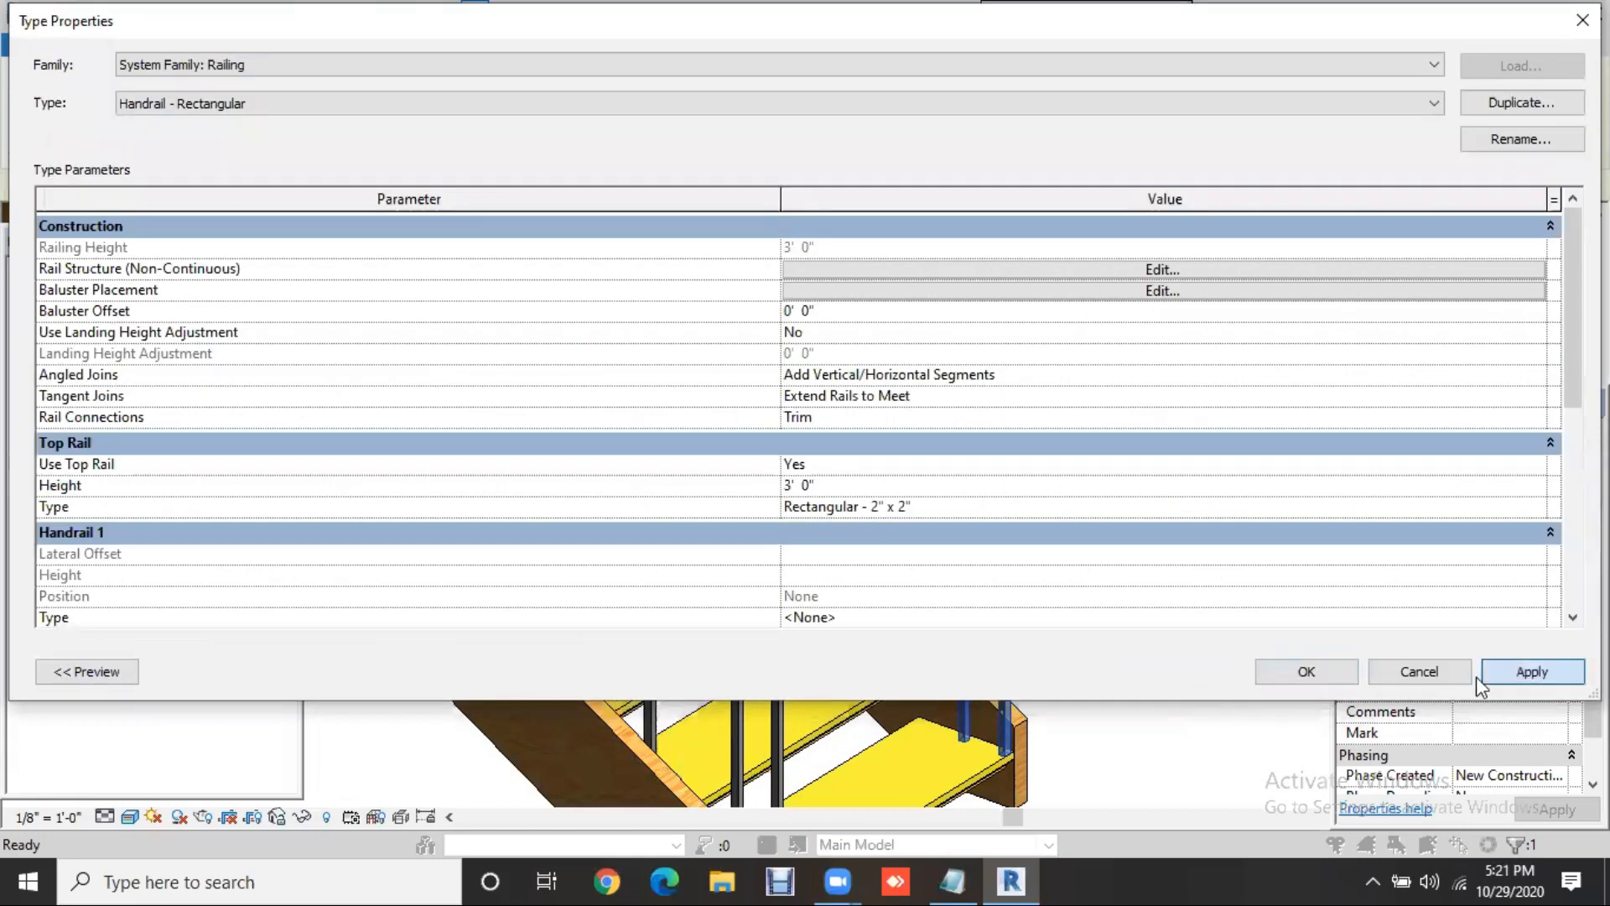
{"action": "left_click", "coordinate": [1315, 676]}
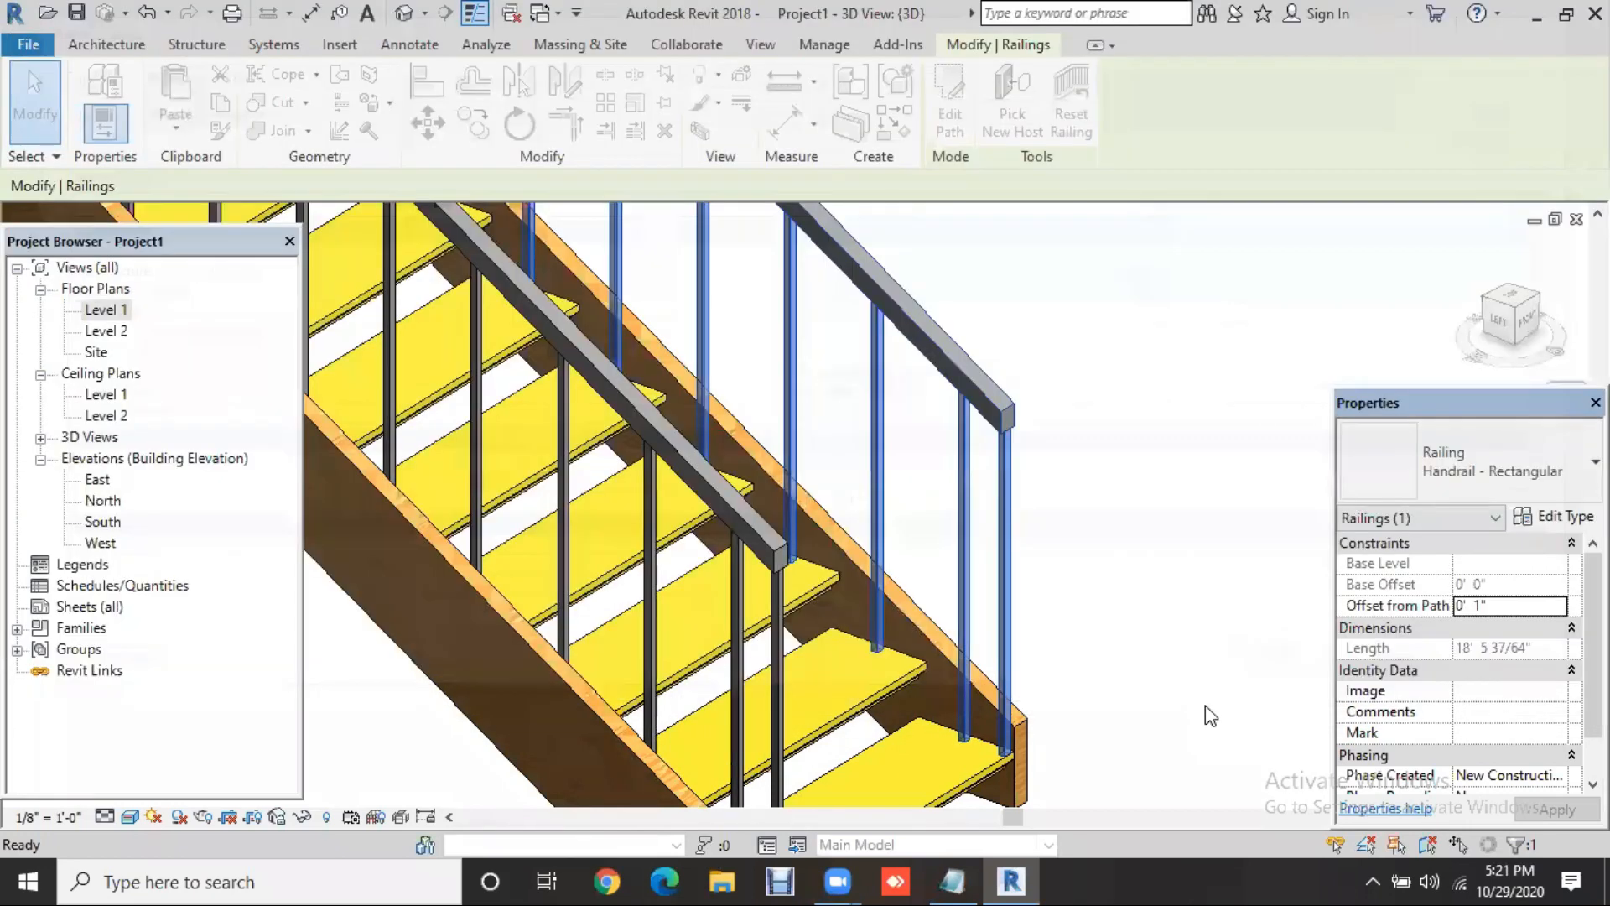
{"action": "left_click", "coordinate": [1105, 682]}
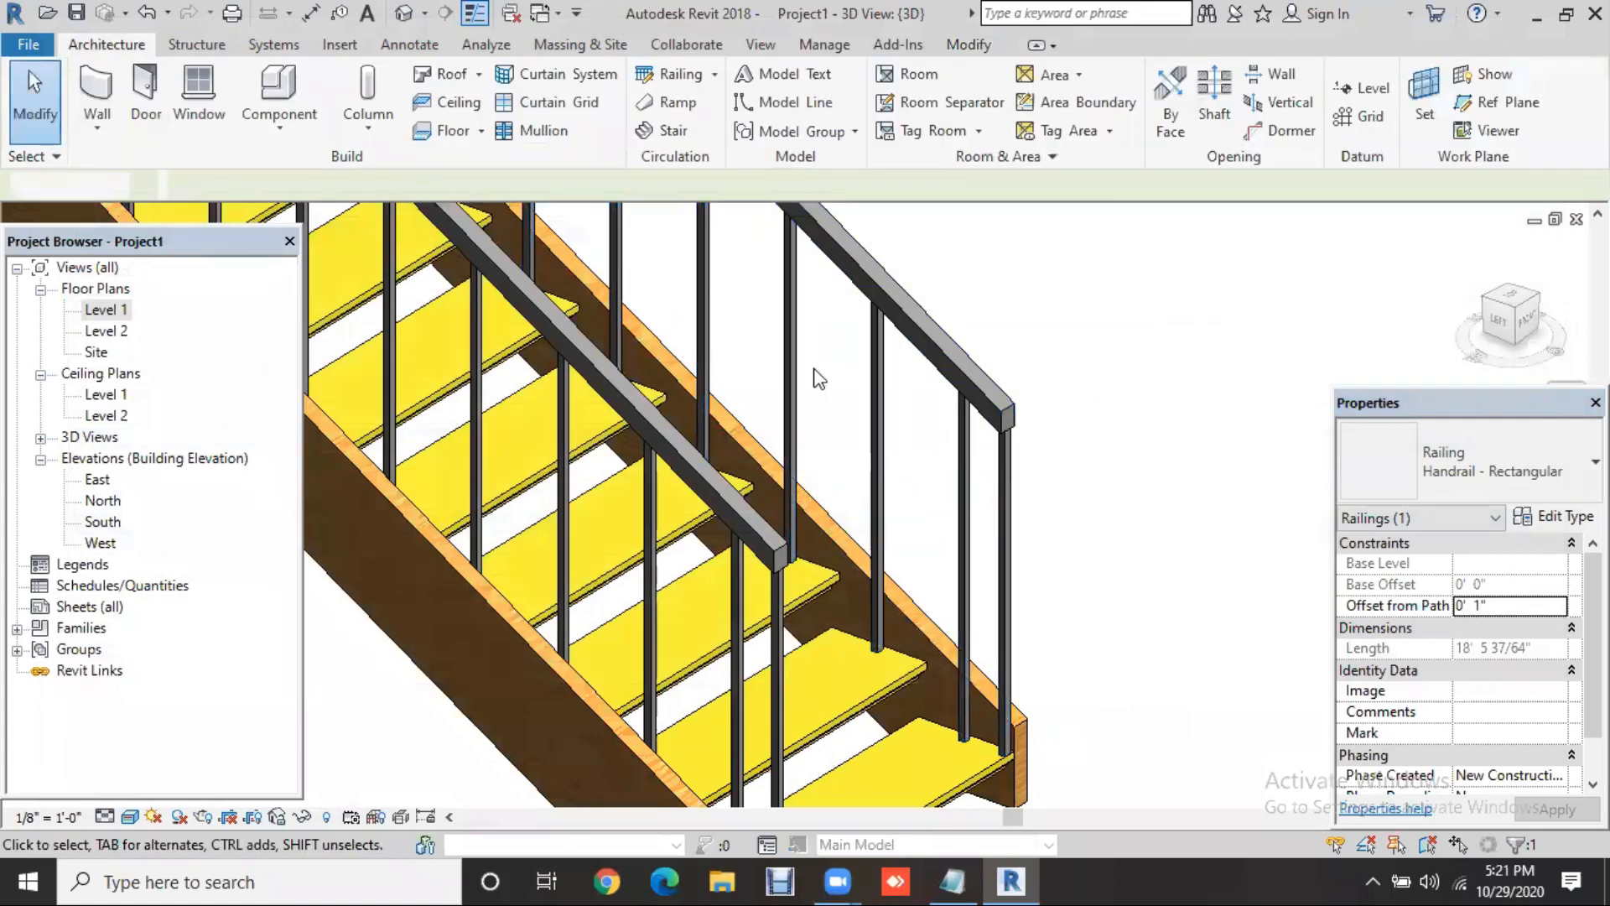
Examine the baluster arrangement along the stair in 3D, from the lowest treads up to the upper end of the railings
{"action": "middle_click_drag", "start_coordinate": [1147, 769], "coordinate": [1125, 758]}
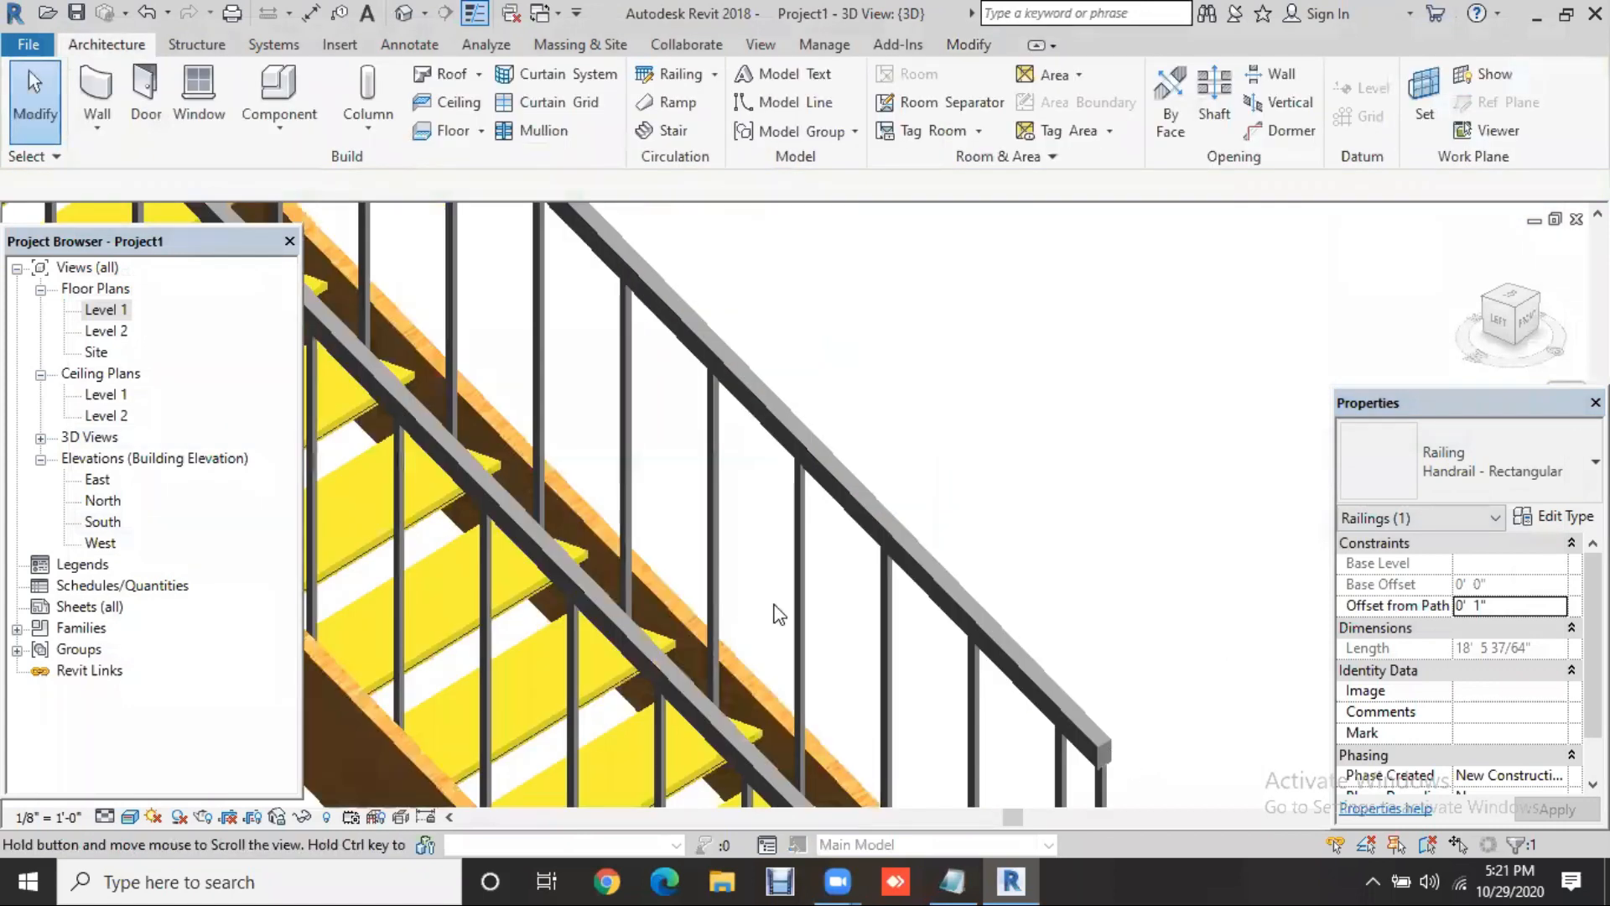
{"action": "middle_click_drag", "start_coordinate": [989, 273], "coordinate": [1019, 315]}
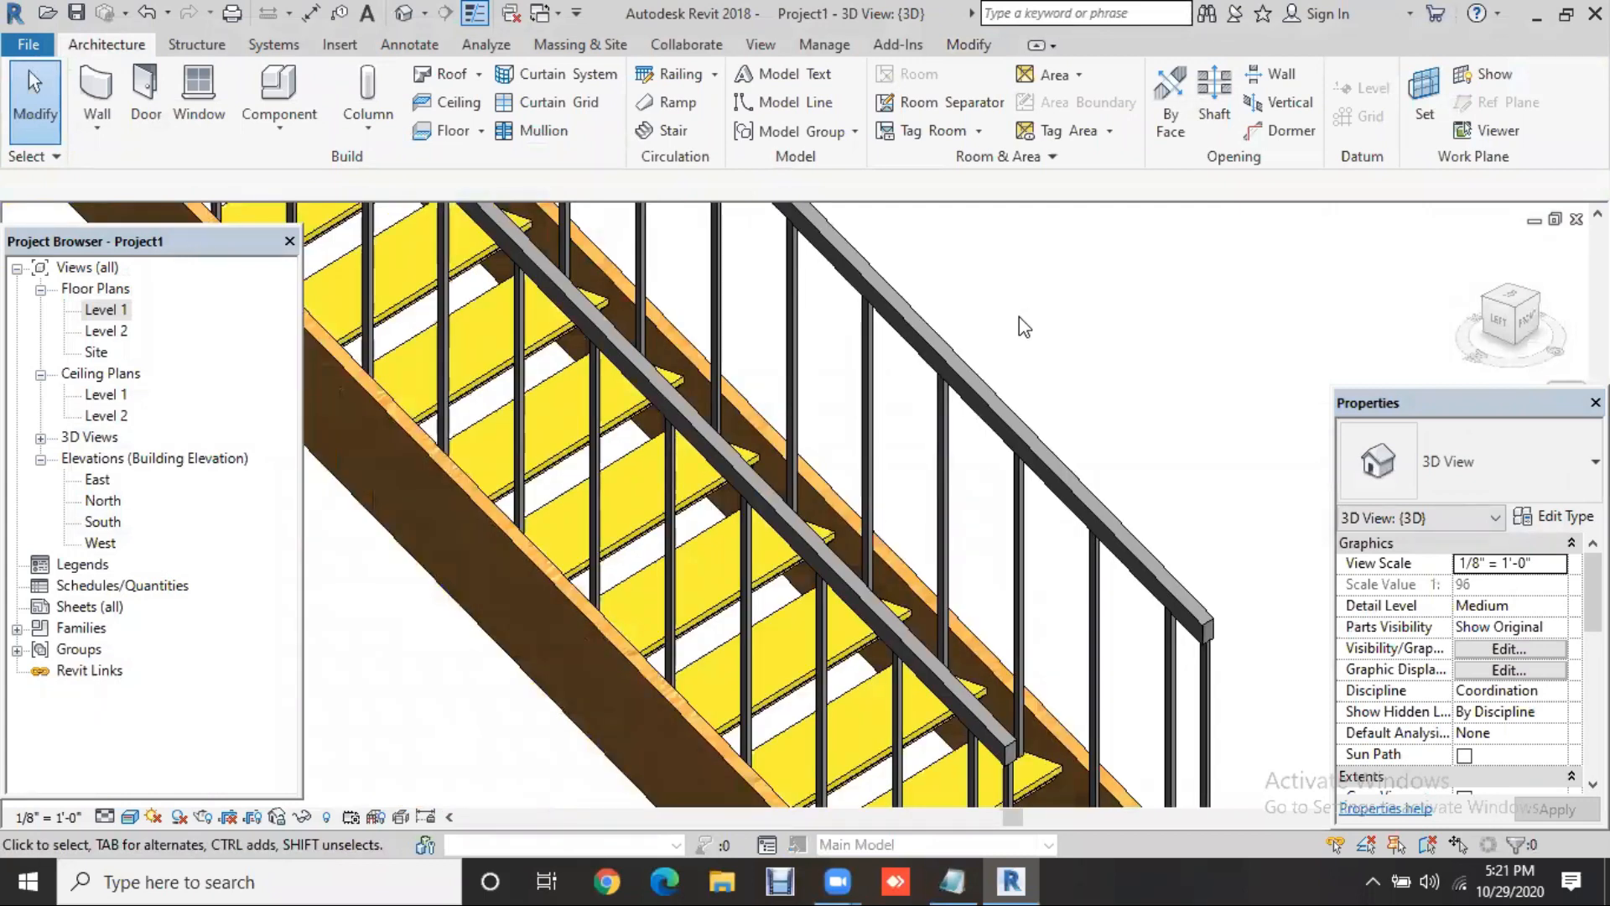
{"action": "middle_click_drag", "start_coordinate": [1064, 335], "coordinate": [958, 303]}
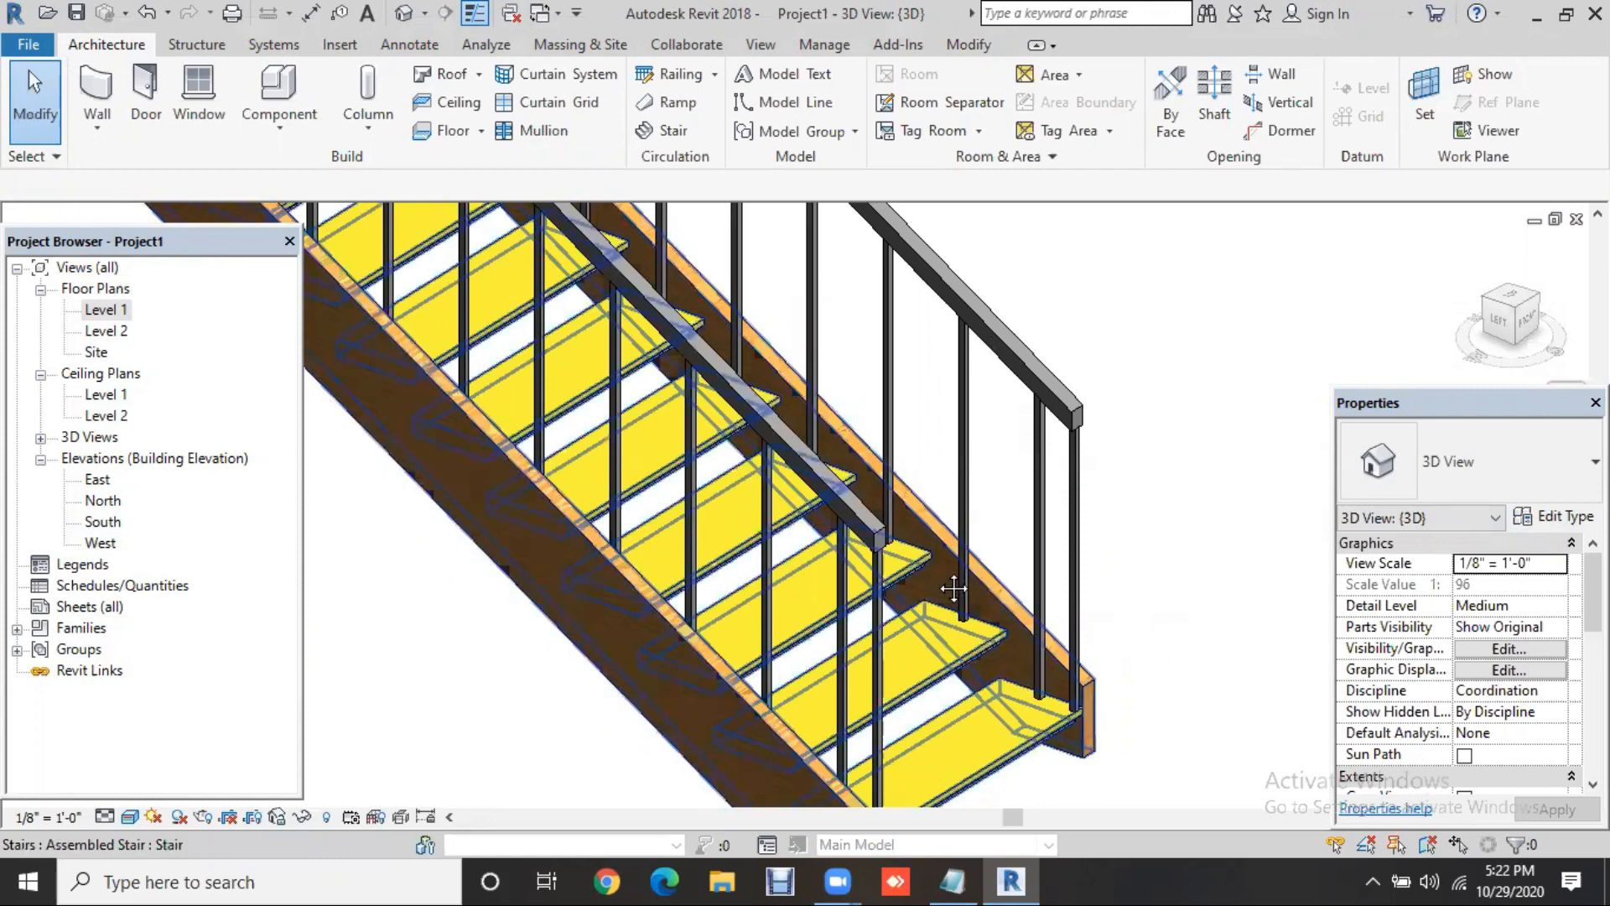
{"action": "scroll", "coordinate": [1013, 719], "scroll_direction": "down", "scroll_amount": 5}
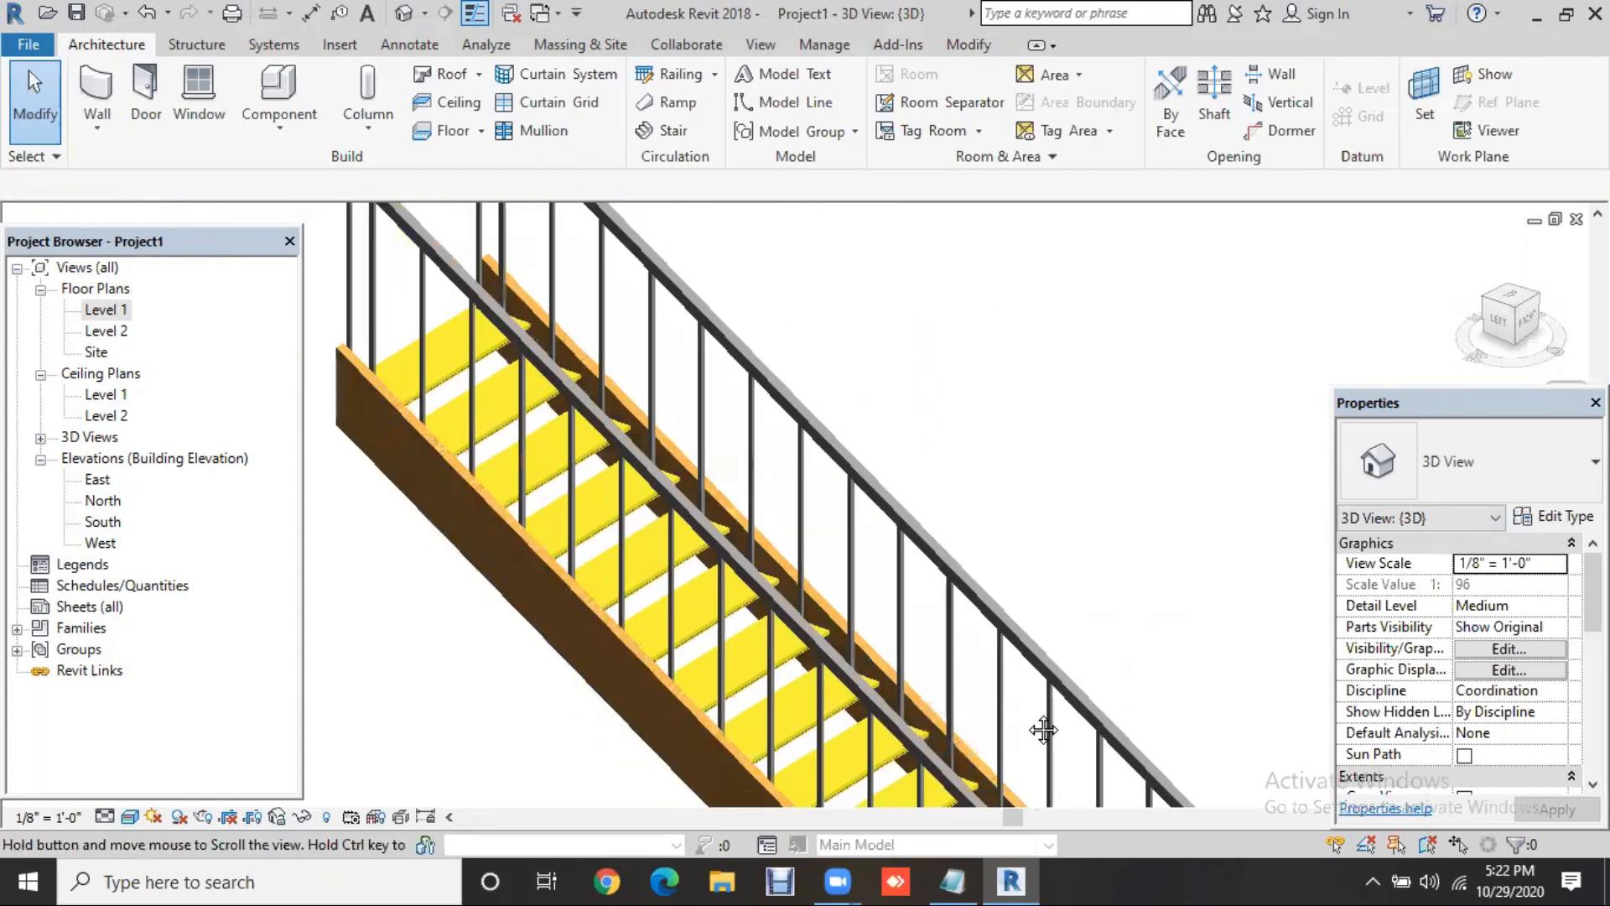
{"action": "scroll", "coordinate": [800, 511], "scroll_direction": "up", "scroll_amount": 2}
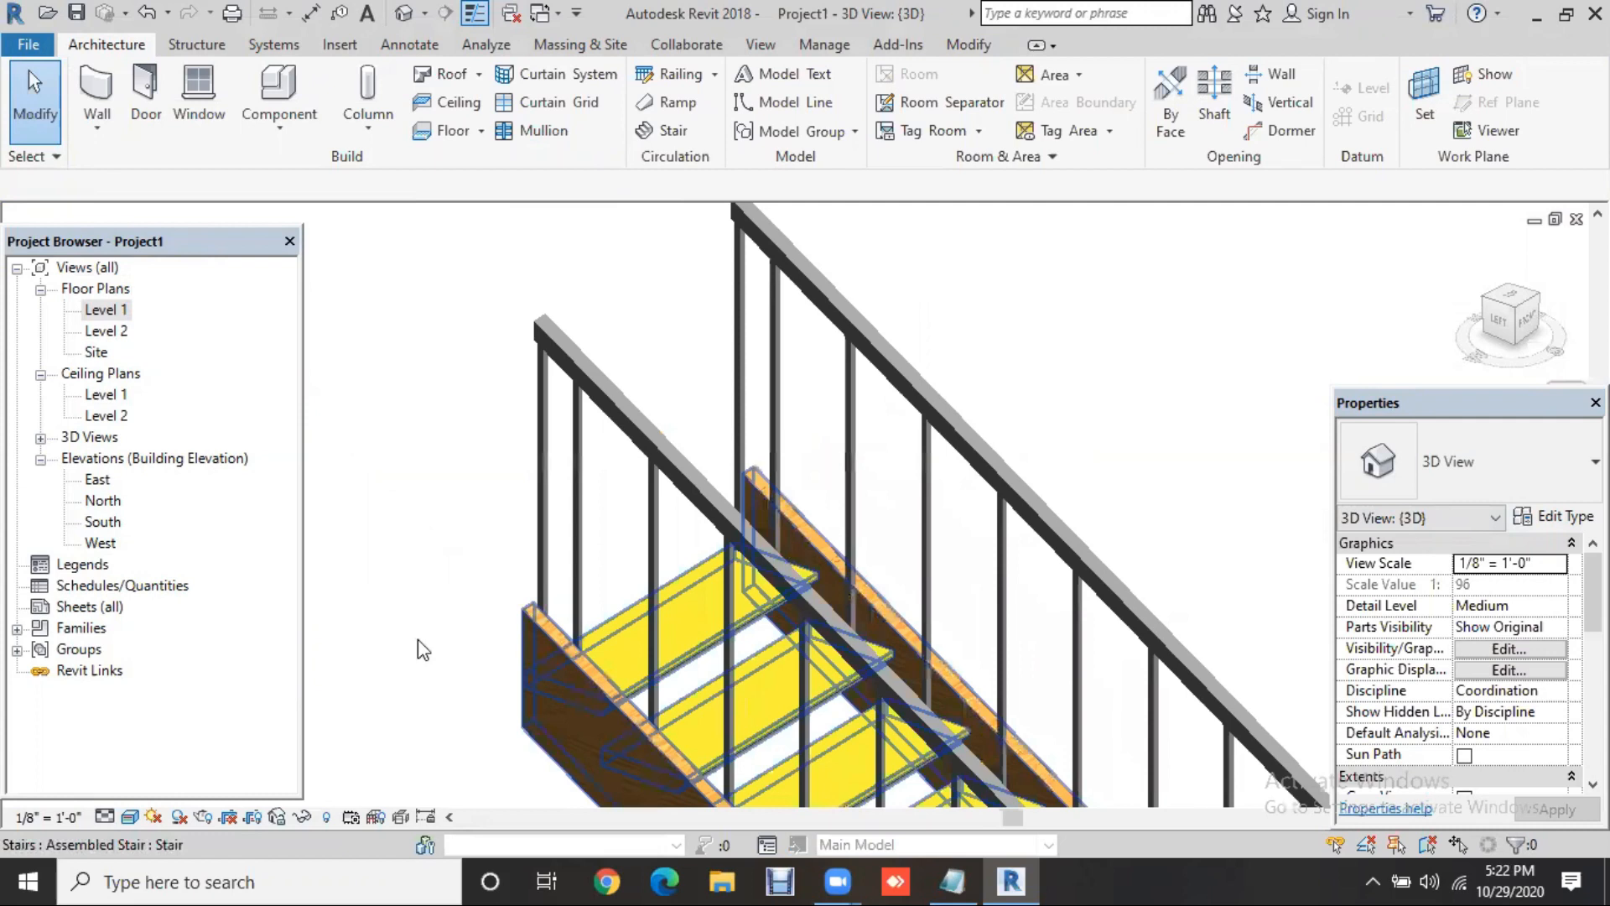
{"action": "scroll", "coordinate": [476, 657], "scroll_direction": "up", "scroll_amount": 2}
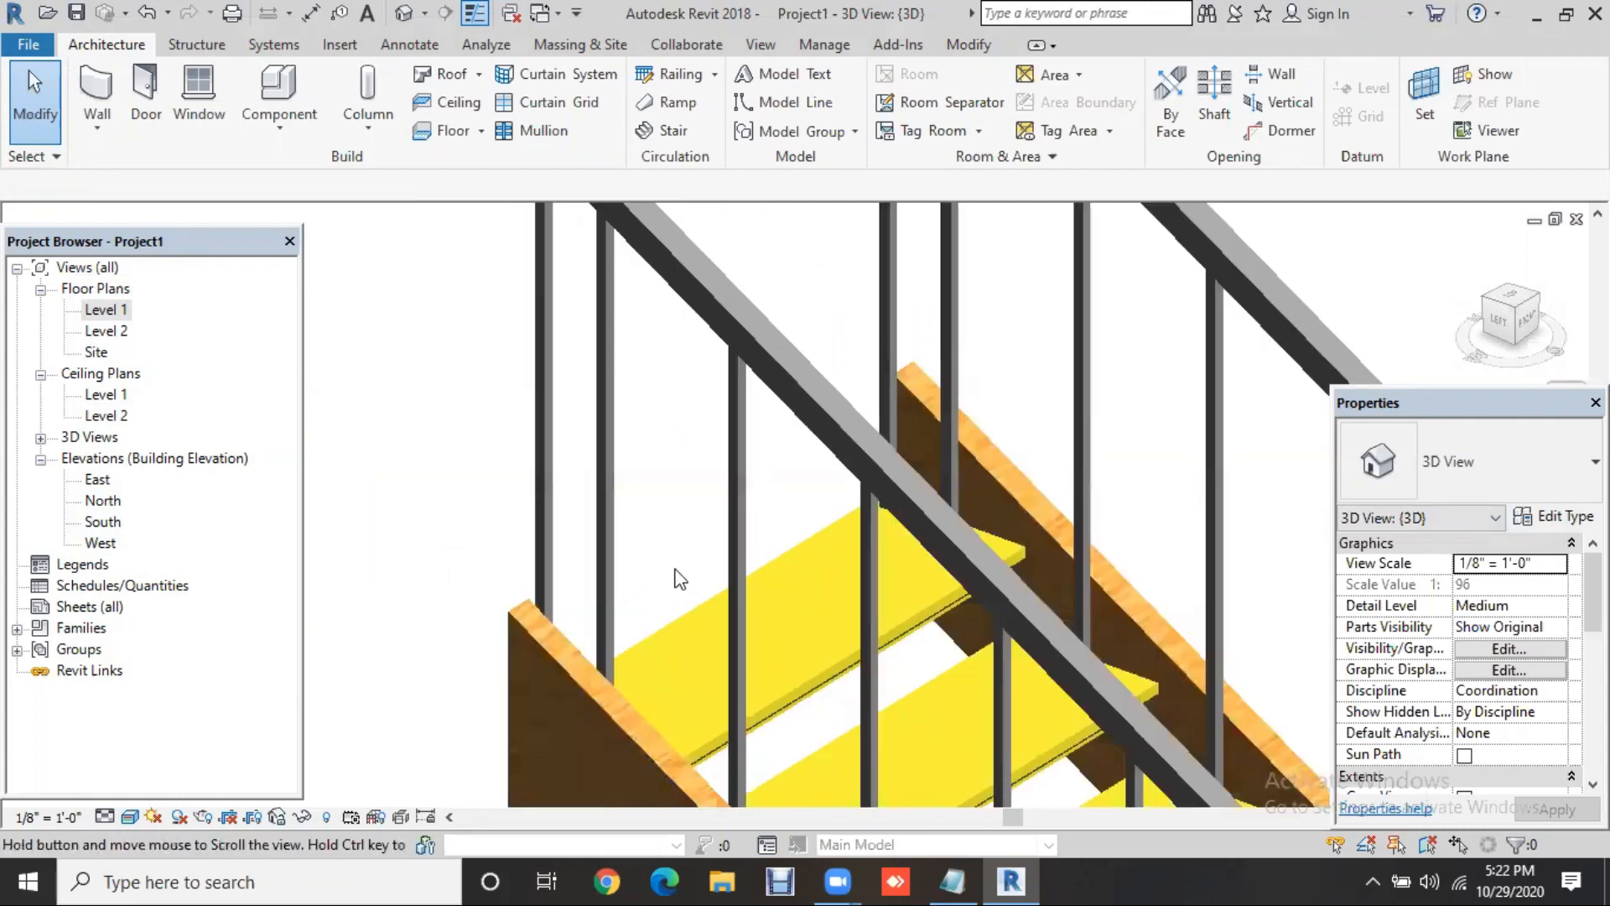
{"action": "middle_click_drag", "start_coordinate": [624, 586], "coordinate": [675, 570]}
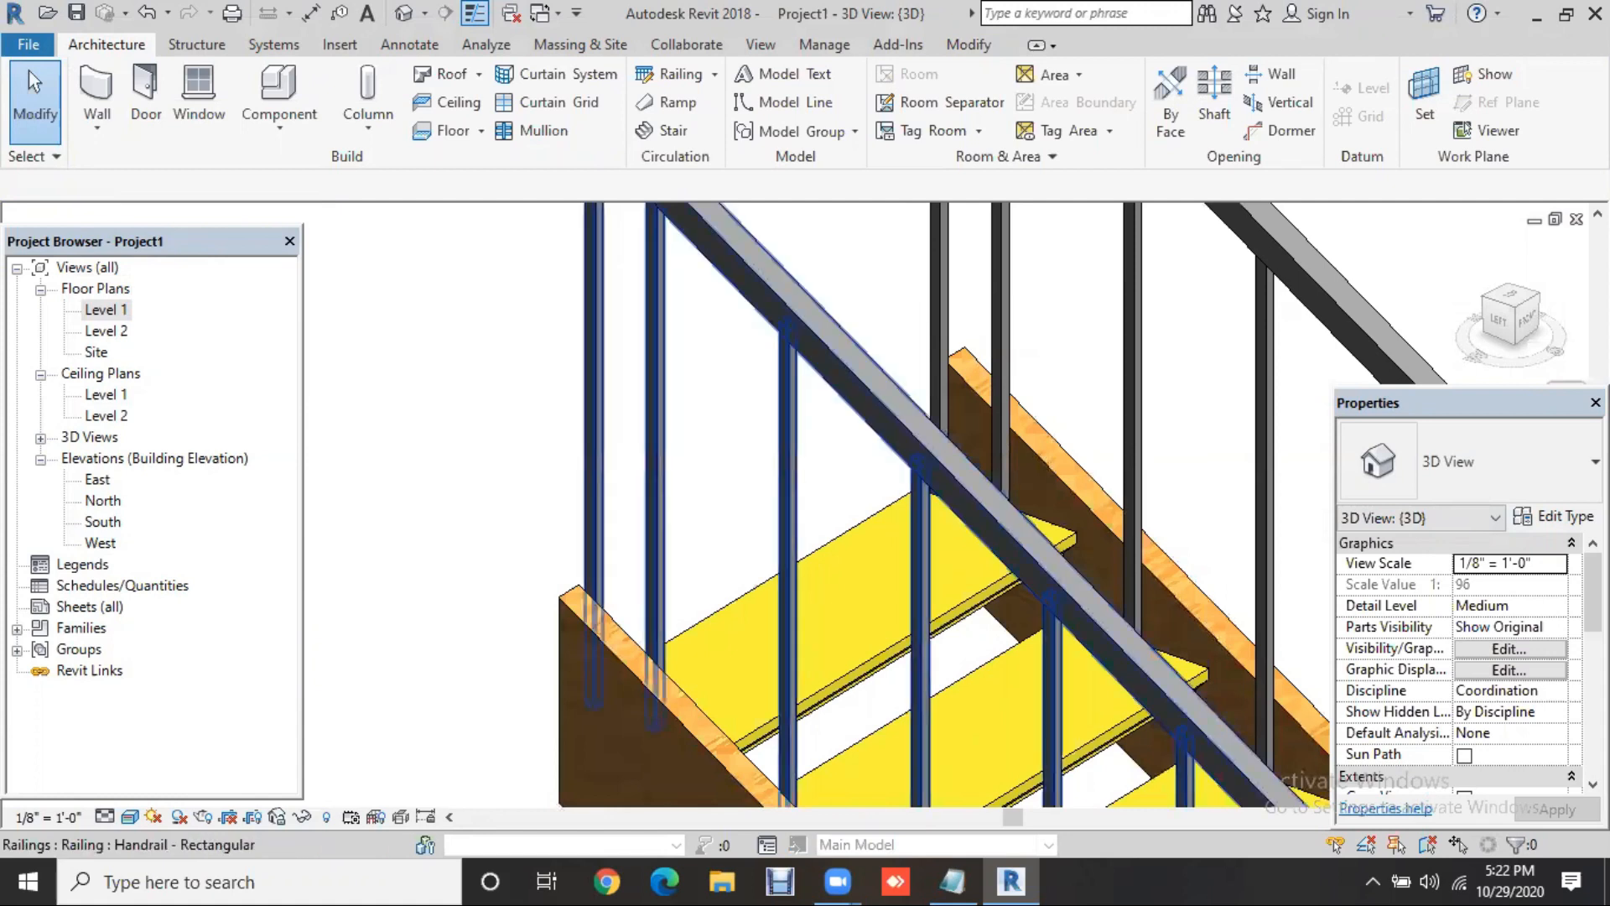
Set the start post and end post baluster families of the Handrail - Rectangular type to None
{"action": "left_click", "coordinate": [792, 293]}
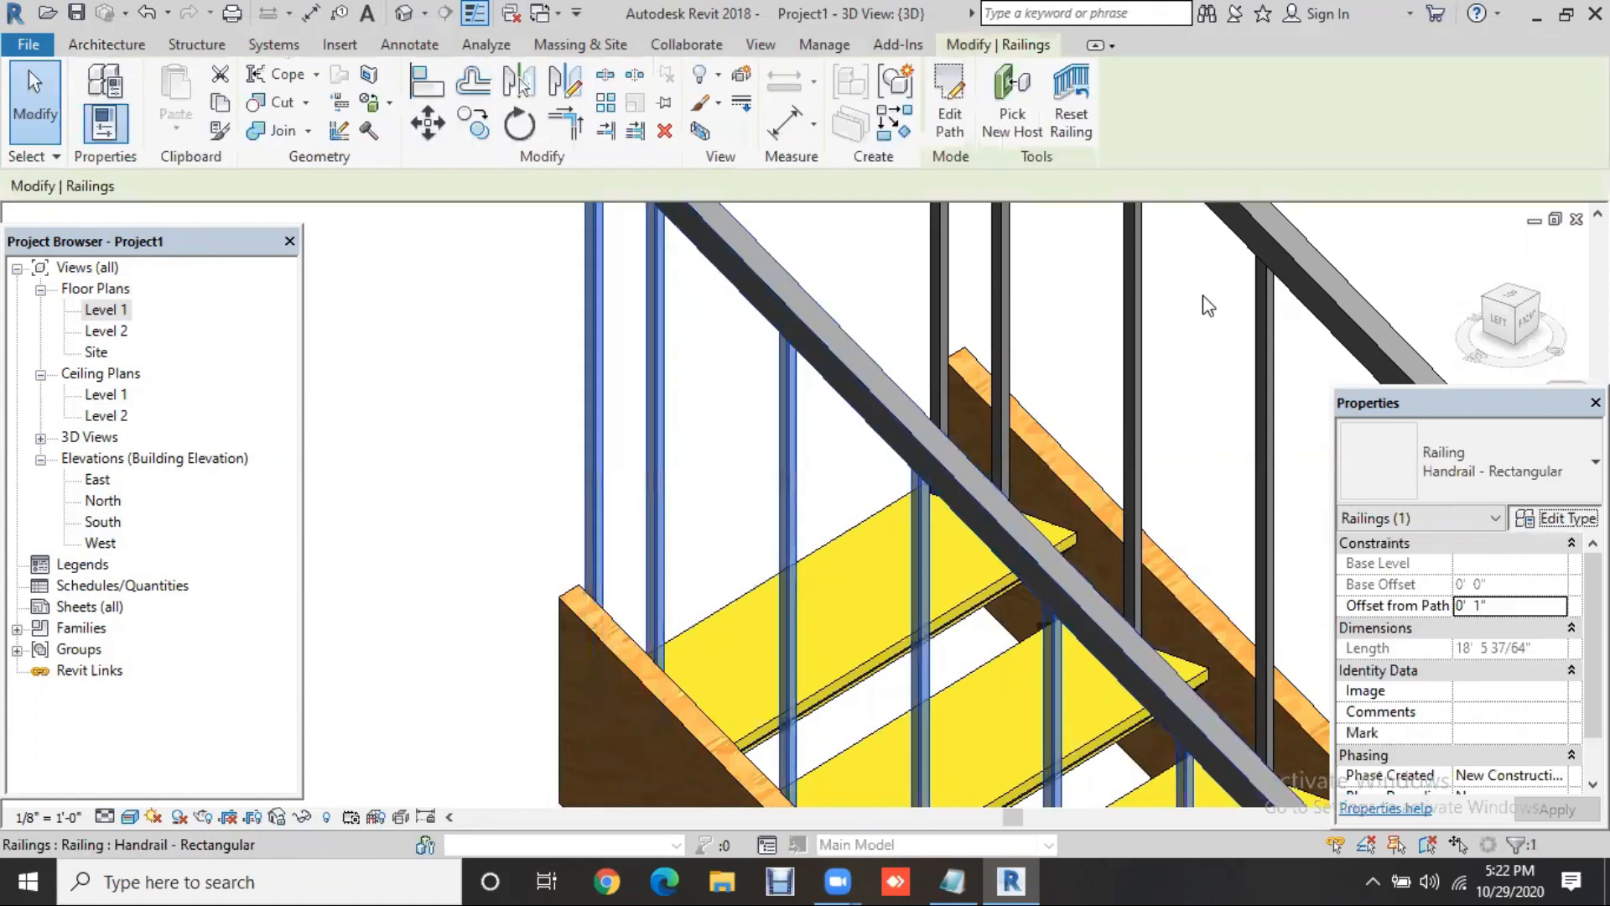
{"action": "left_click", "coordinate": [1555, 517]}
{"action": "left_click", "coordinate": [1163, 291]}
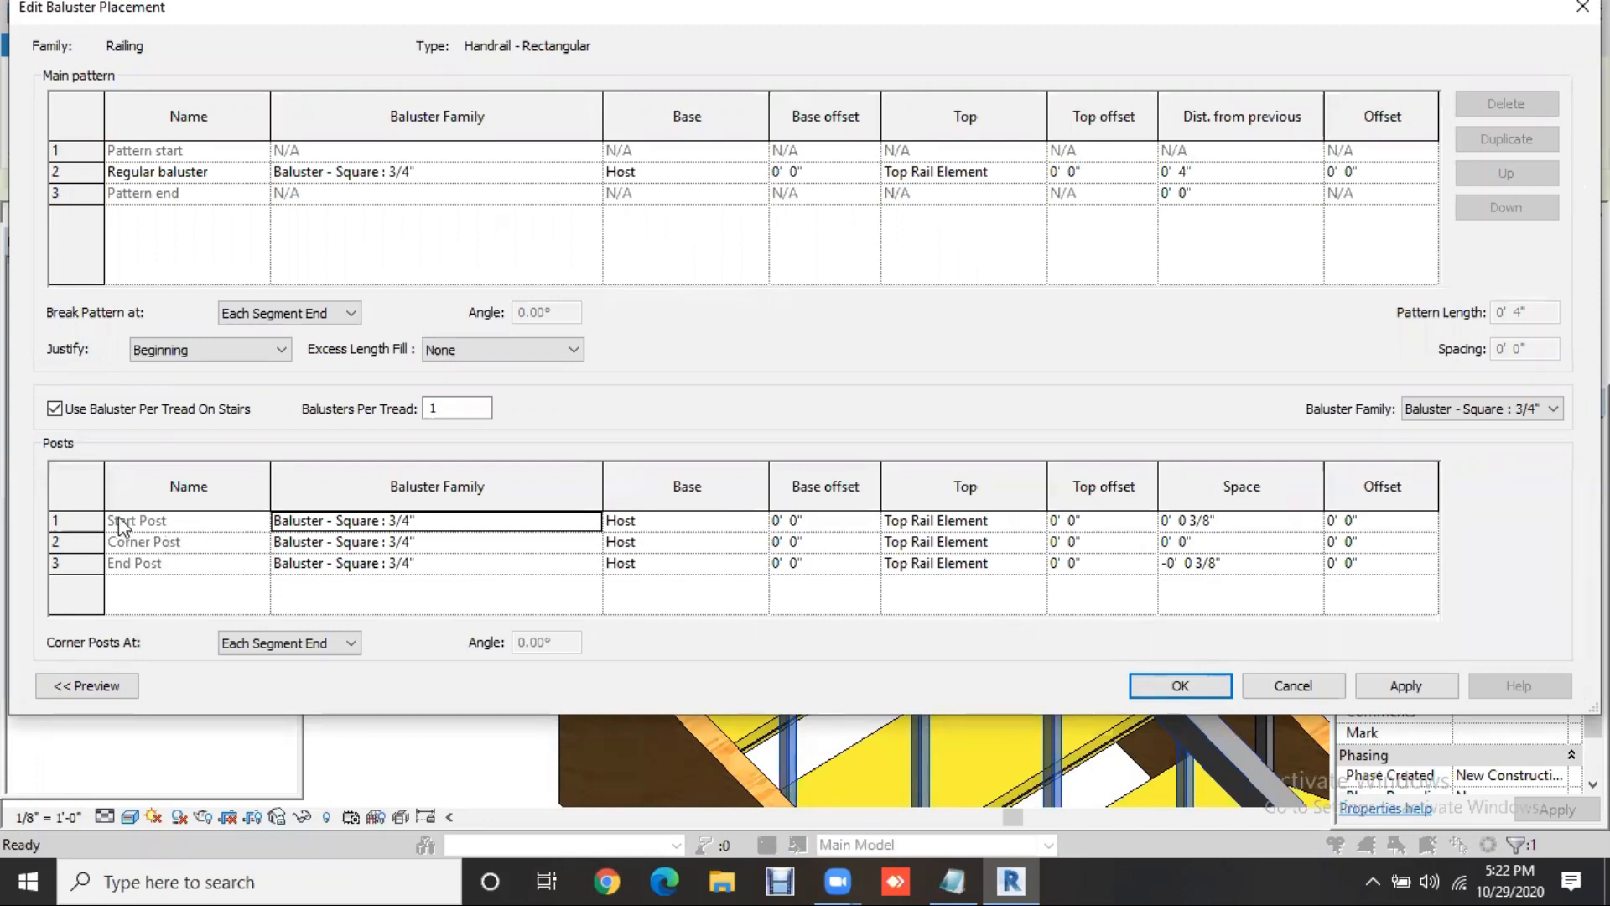
{"action": "left_click", "coordinate": [591, 522]}
{"action": "scroll", "coordinate": [503, 550], "scroll_direction": "up", "scroll_amount": 1}
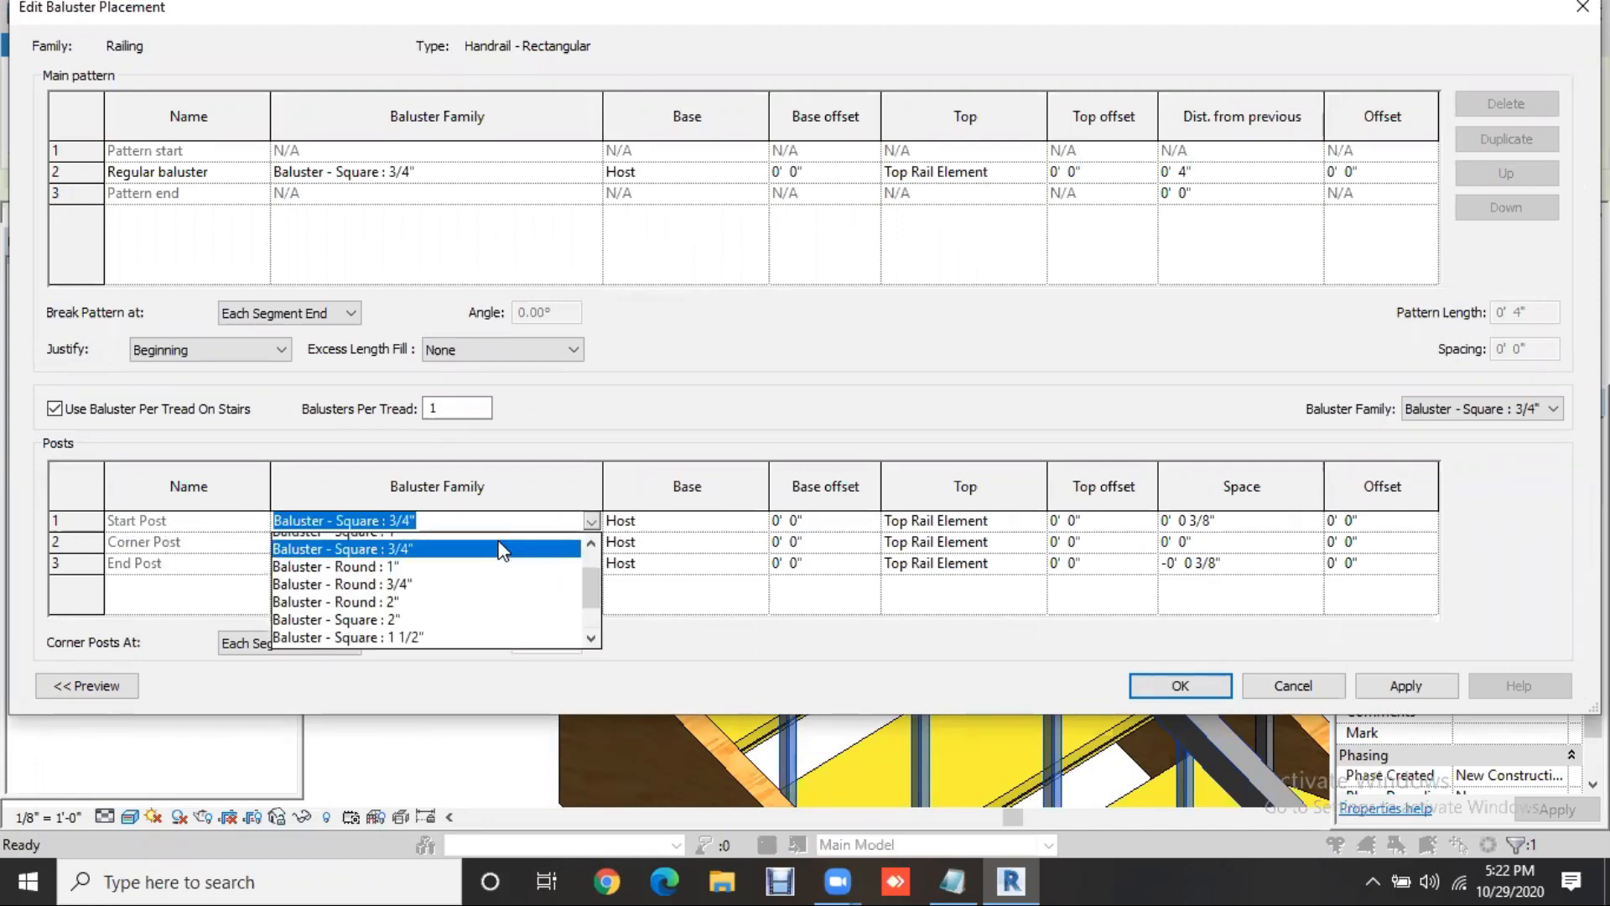
{"action": "scroll", "coordinate": [503, 550], "scroll_direction": "up", "scroll_amount": 1}
{"action": "left_click", "coordinate": [307, 537]}
{"action": "left_click", "coordinate": [591, 564]}
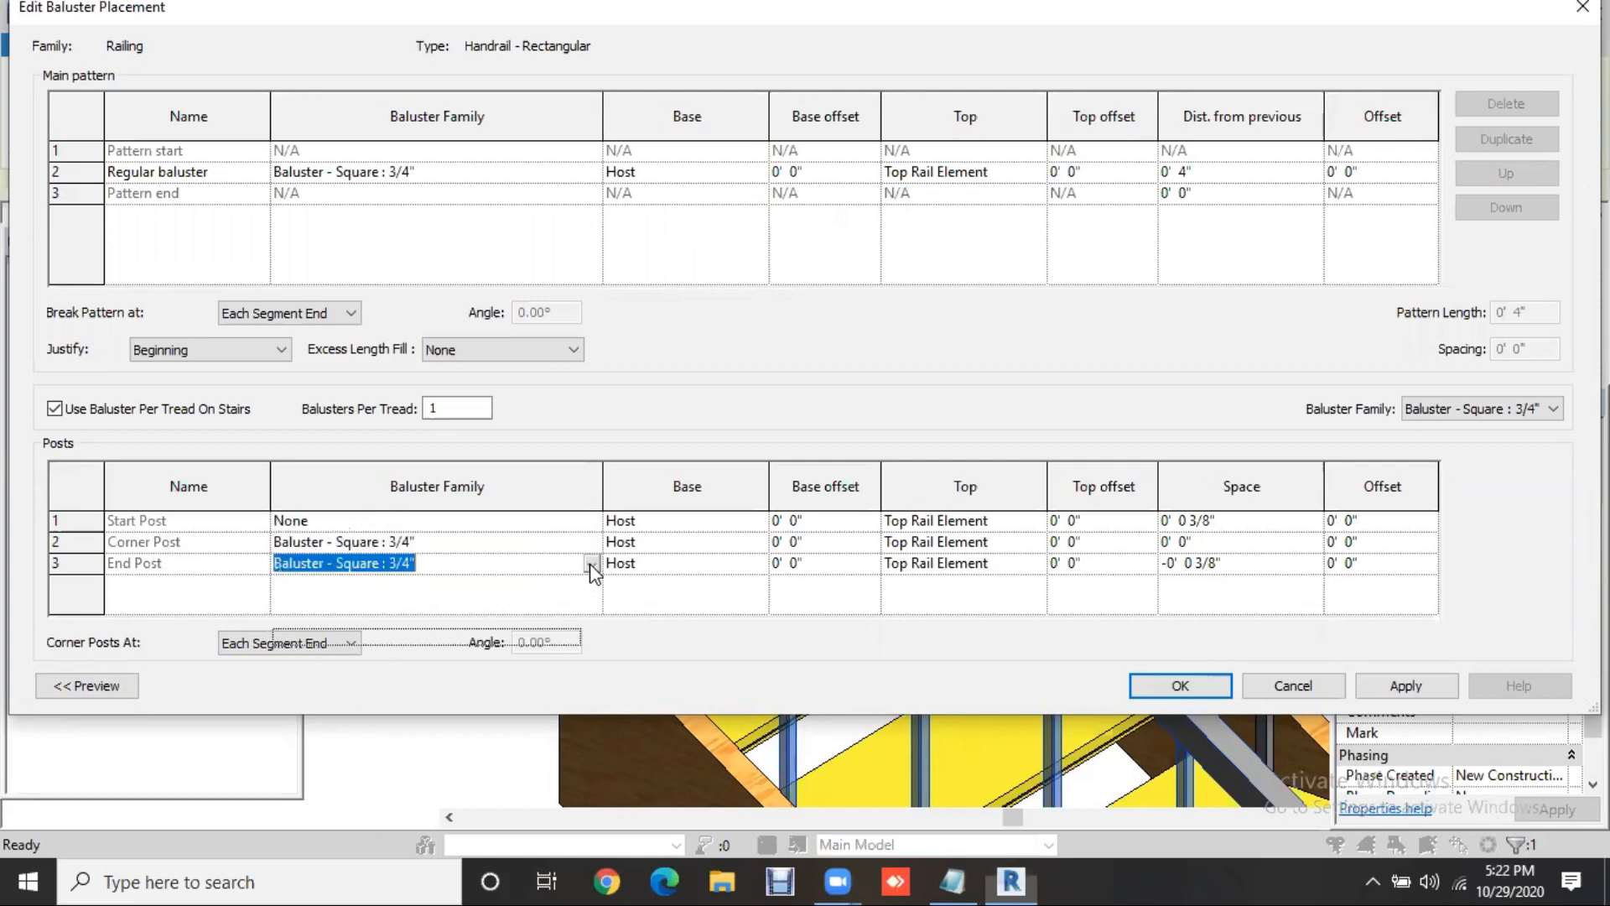
{"action": "left_click", "coordinate": [289, 584]}
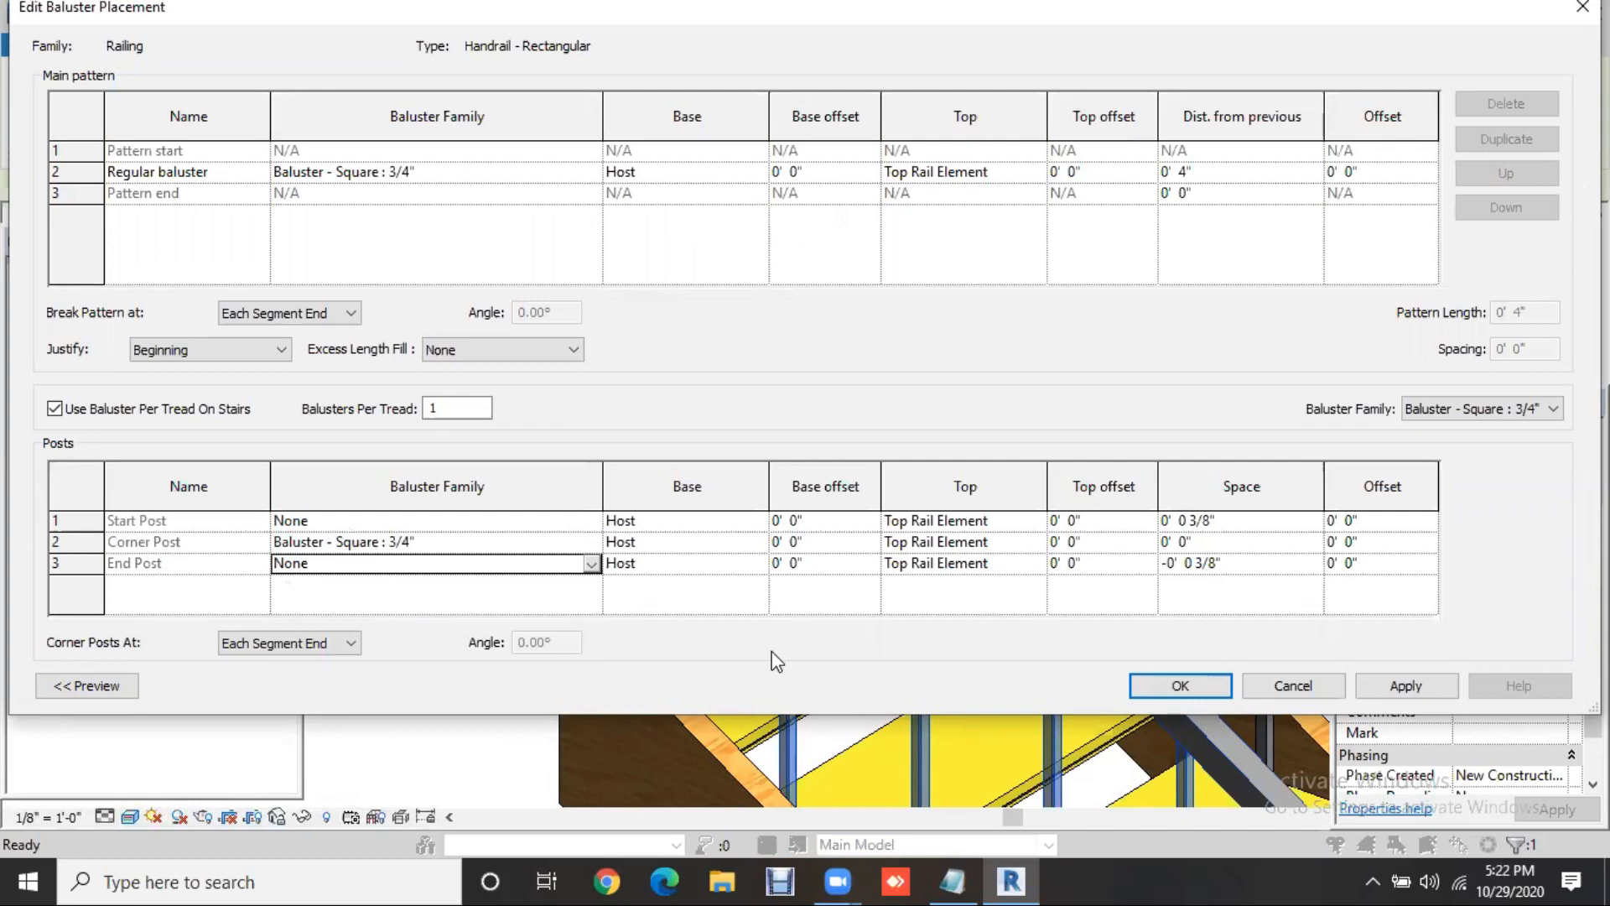
{"action": "left_click", "coordinate": [1400, 683]}
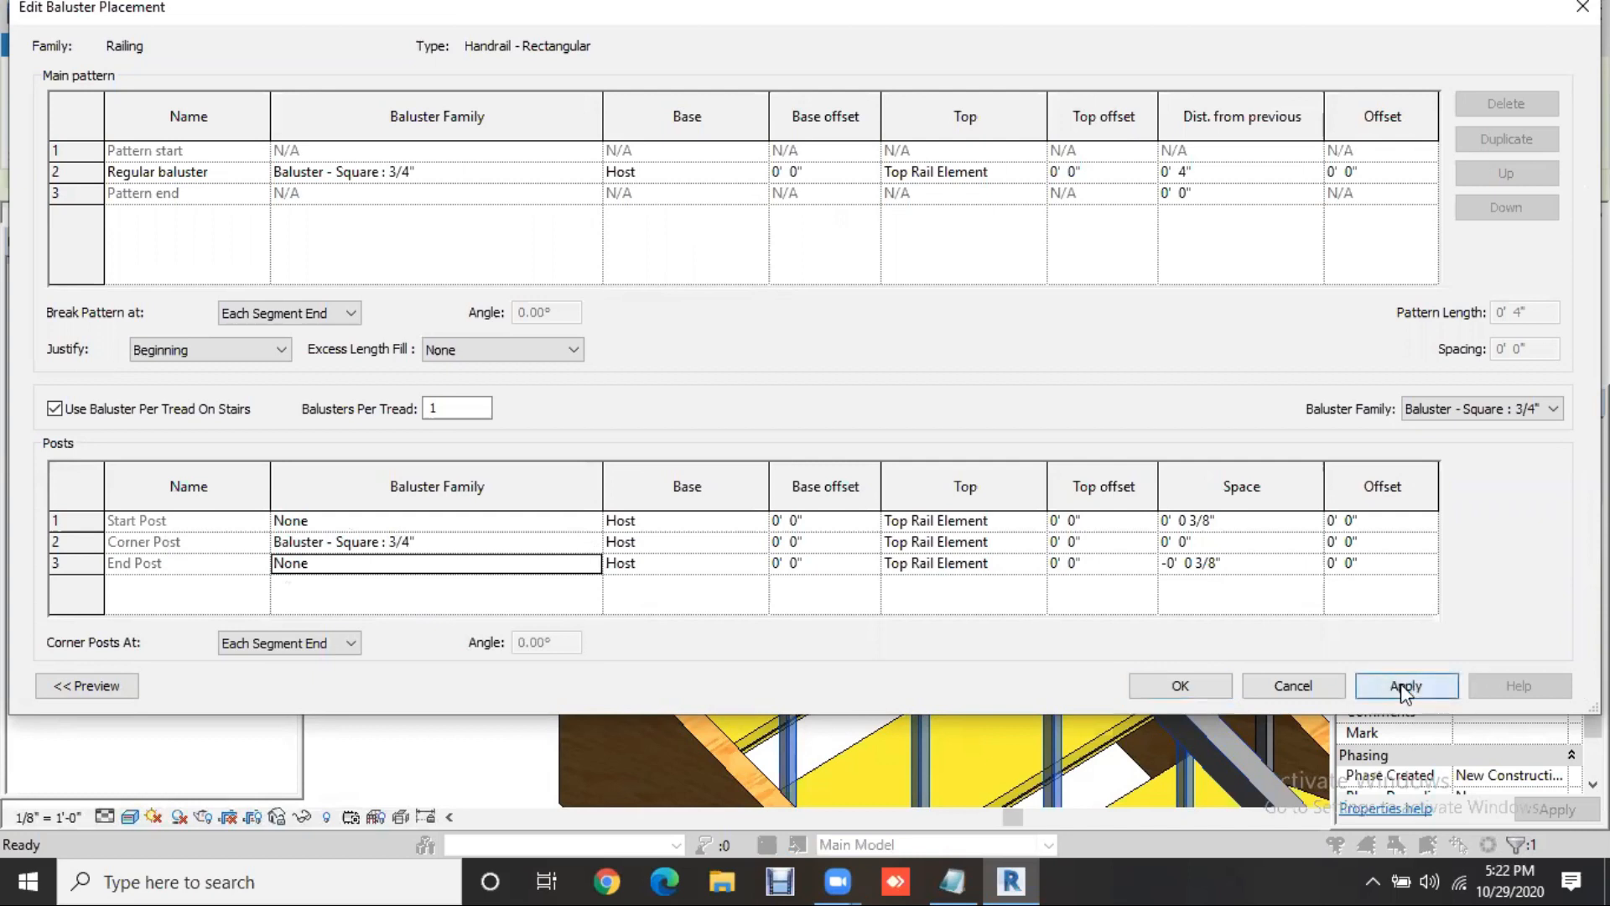
{"action": "left_click", "coordinate": [1203, 683]}
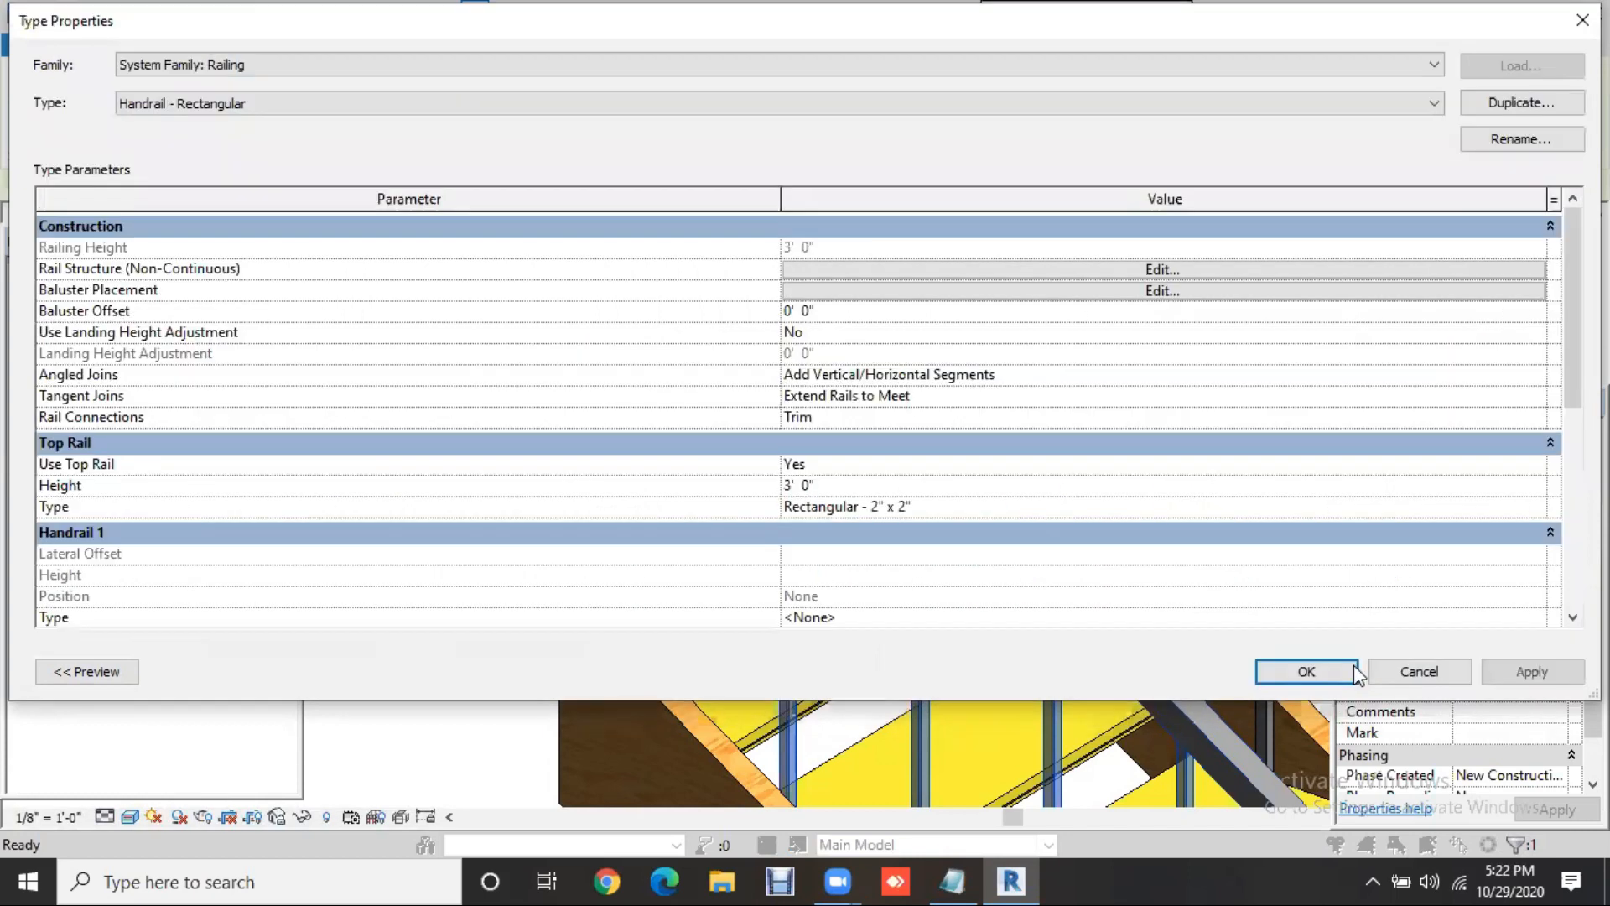
{"action": "left_click", "coordinate": [1529, 676]}
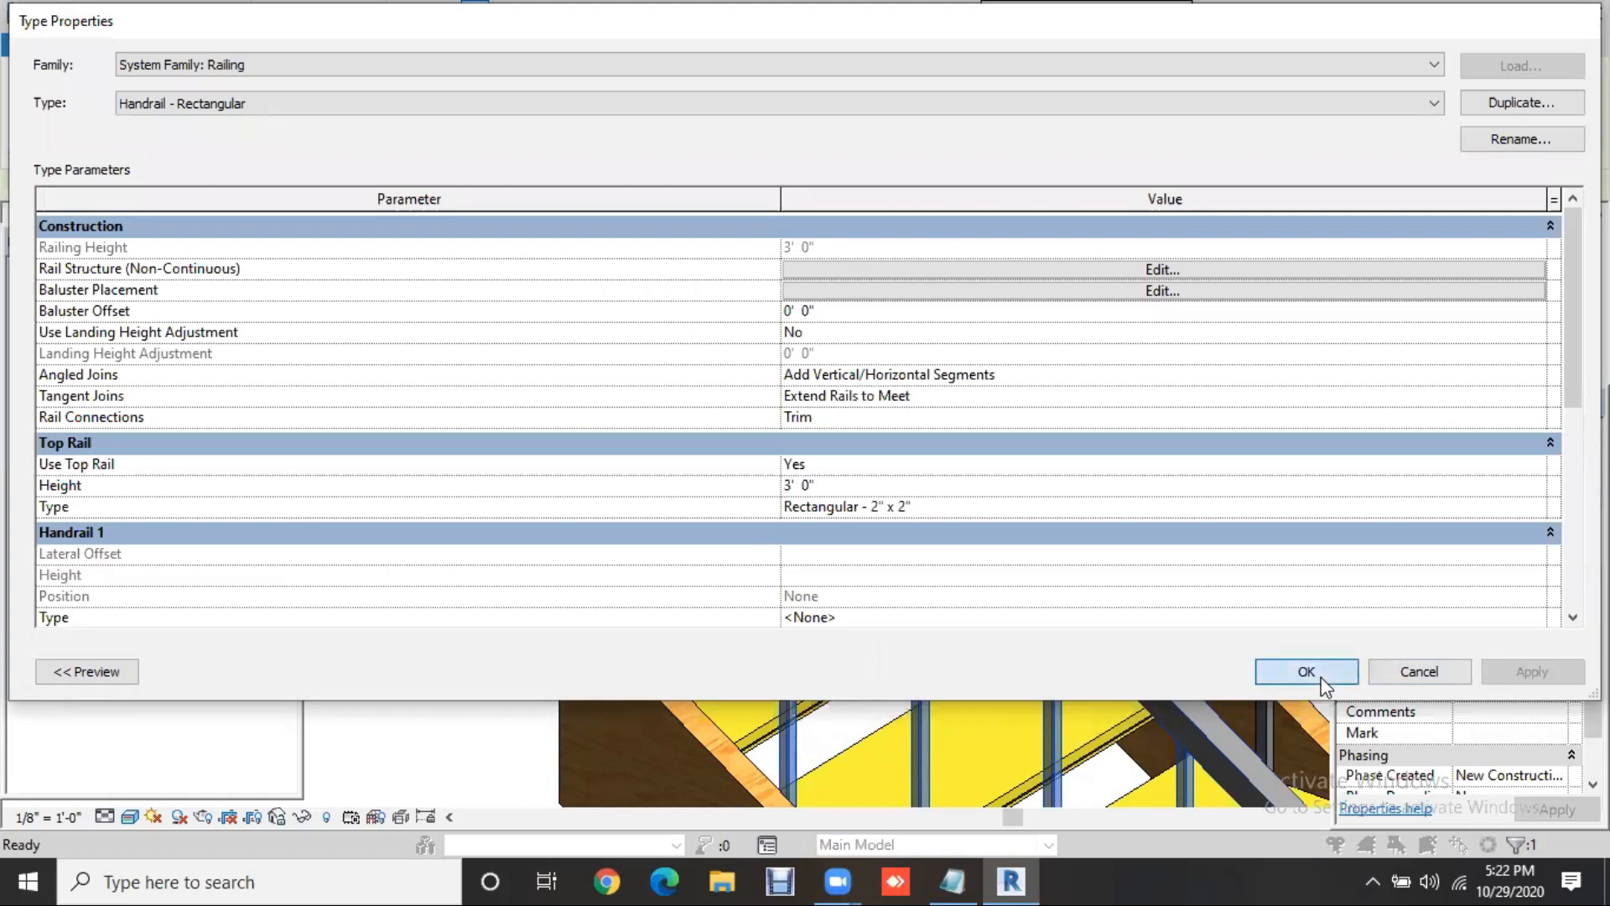
{"action": "left_click", "coordinate": [1269, 671]}
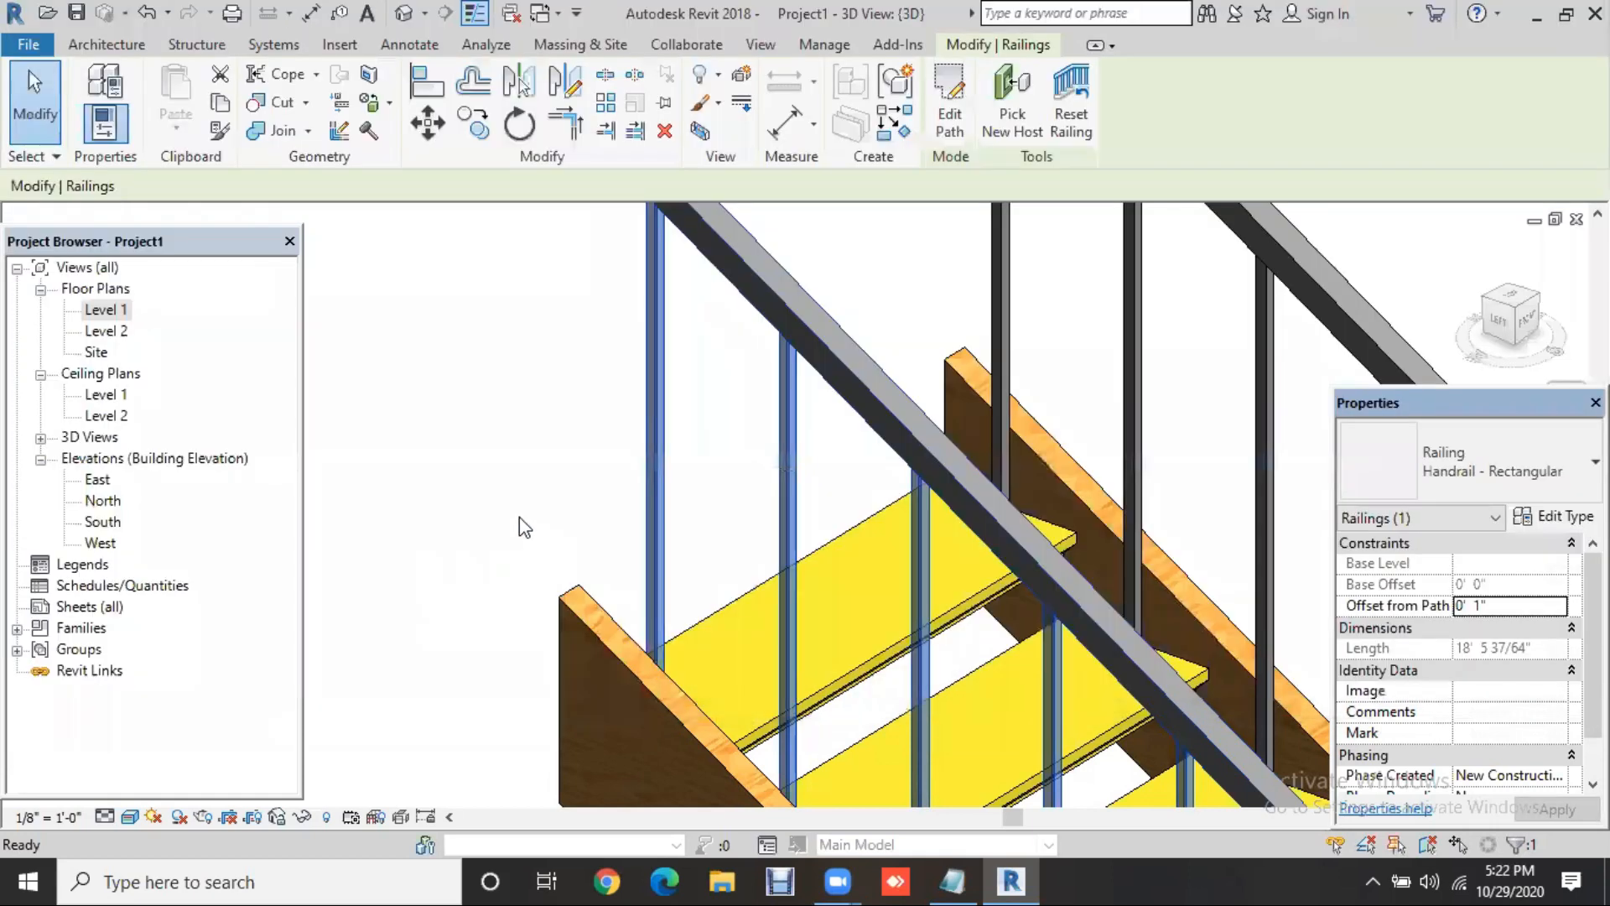
{"action": "left_click", "coordinate": [520, 516]}
Open the type settings of the Rectangular - 2" x 2" top rail used by the Handrail - Rectangular railing
{"action": "middle_click_drag", "start_coordinate": [844, 646], "coordinate": [532, 262]}
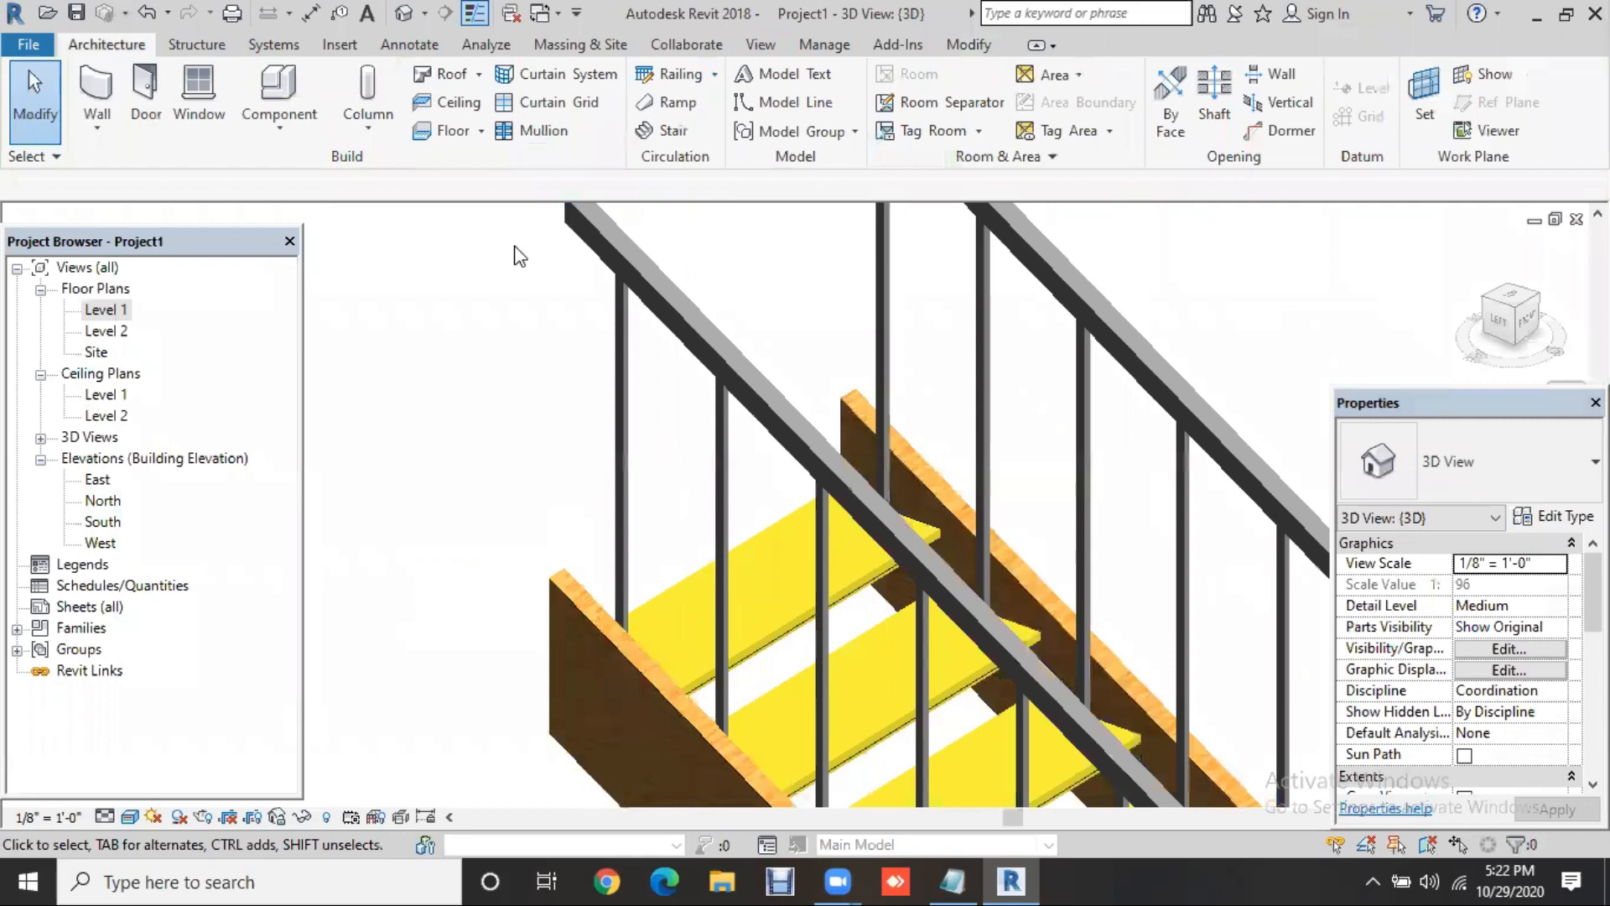
{"action": "scroll", "coordinate": [836, 650], "scroll_direction": "down", "scroll_amount": 3}
{"action": "middle_click_drag", "start_coordinate": [837, 650], "coordinate": [672, 261]}
{"action": "middle_click_drag", "start_coordinate": [1014, 609], "coordinate": [671, 285]}
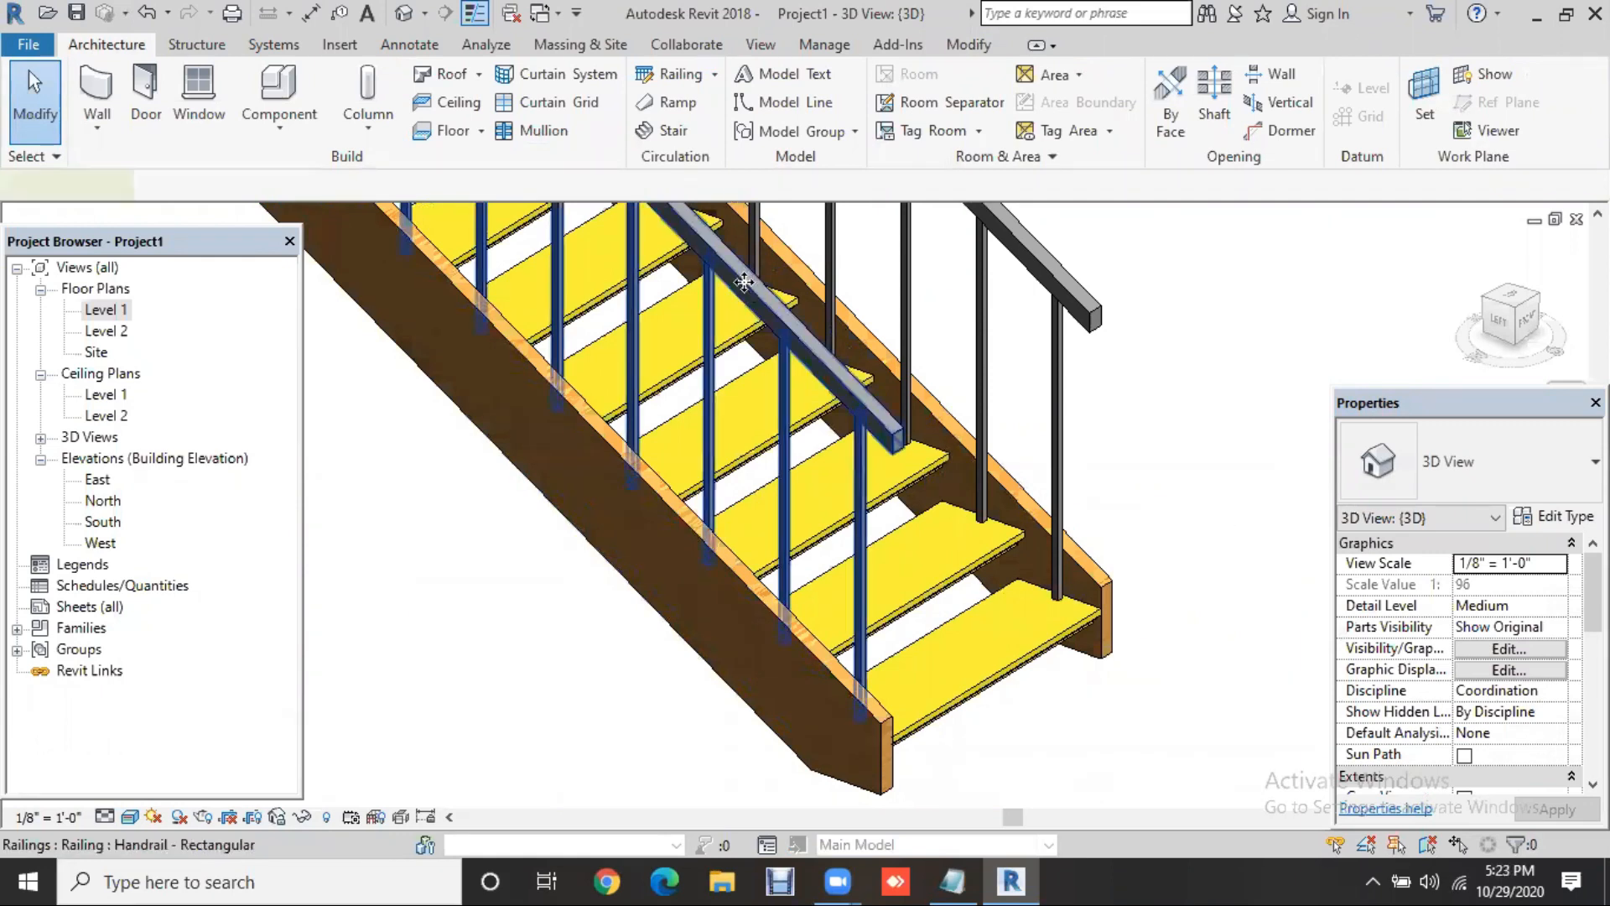
{"action": "left_click", "coordinate": [793, 327]}
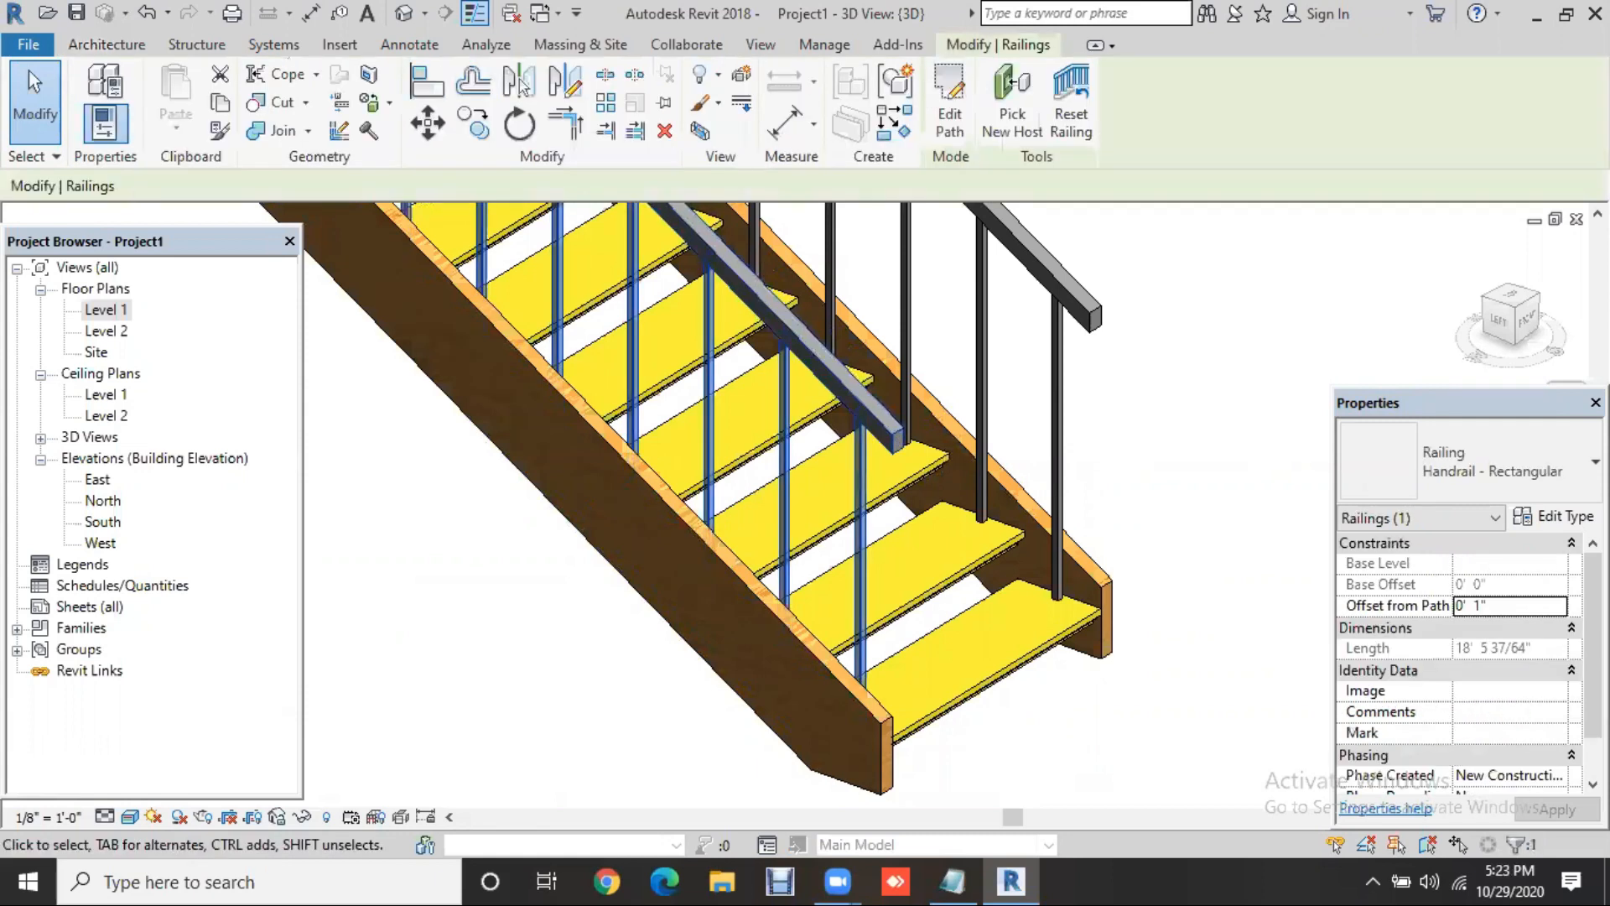
{"action": "left_click", "coordinate": [1554, 516]}
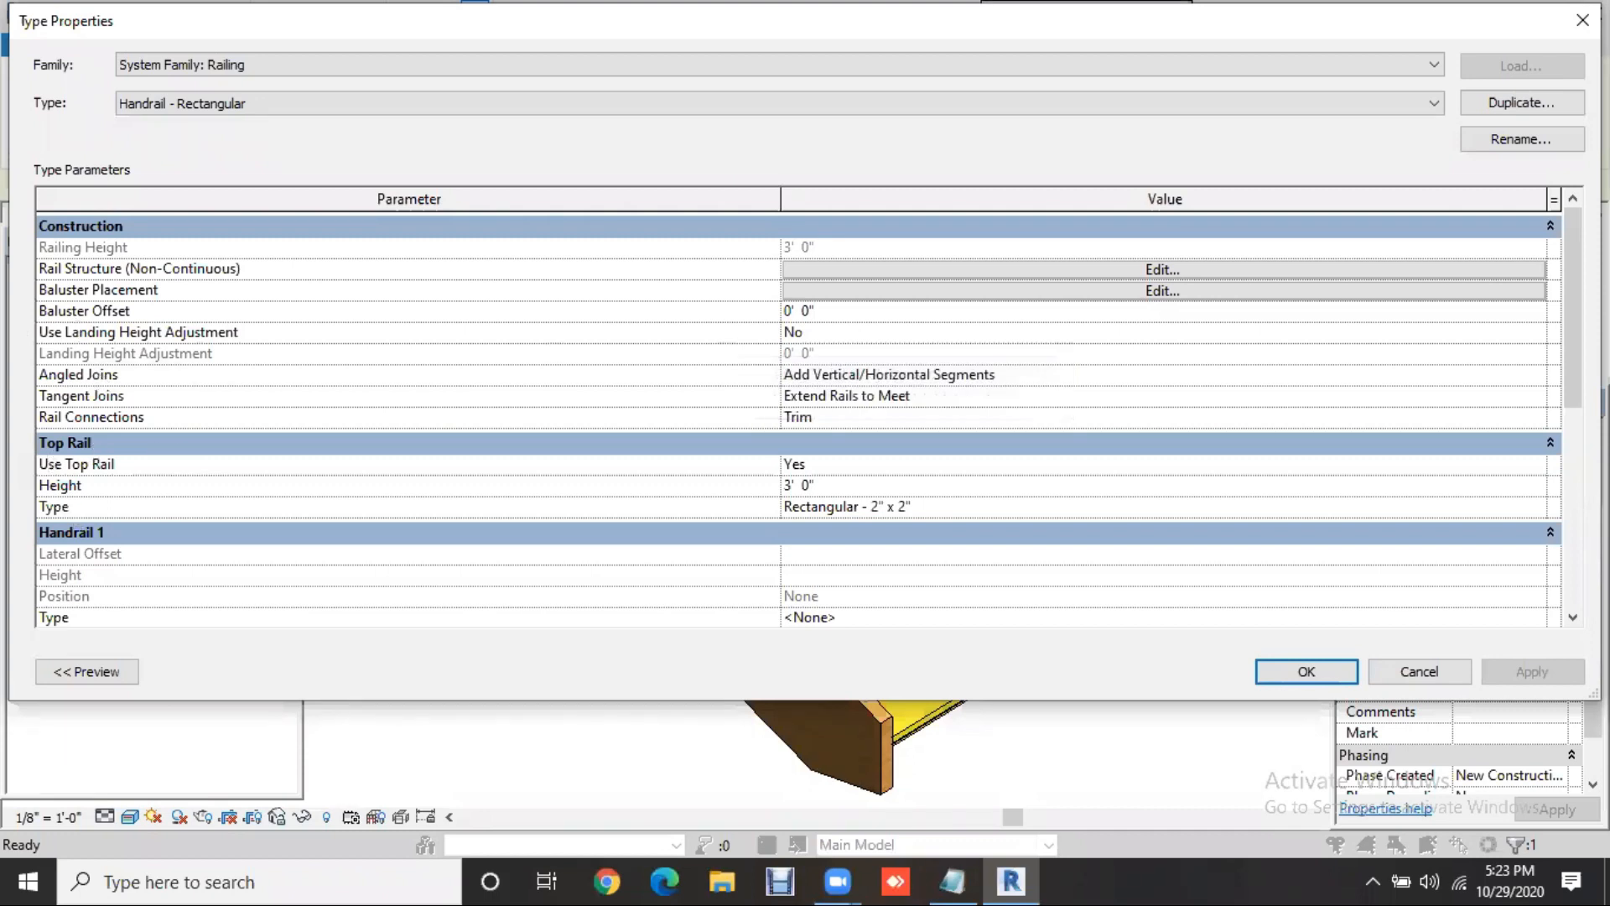
{"action": "scroll", "coordinate": [796, 411], "scroll_direction": "down", "scroll_amount": 1}
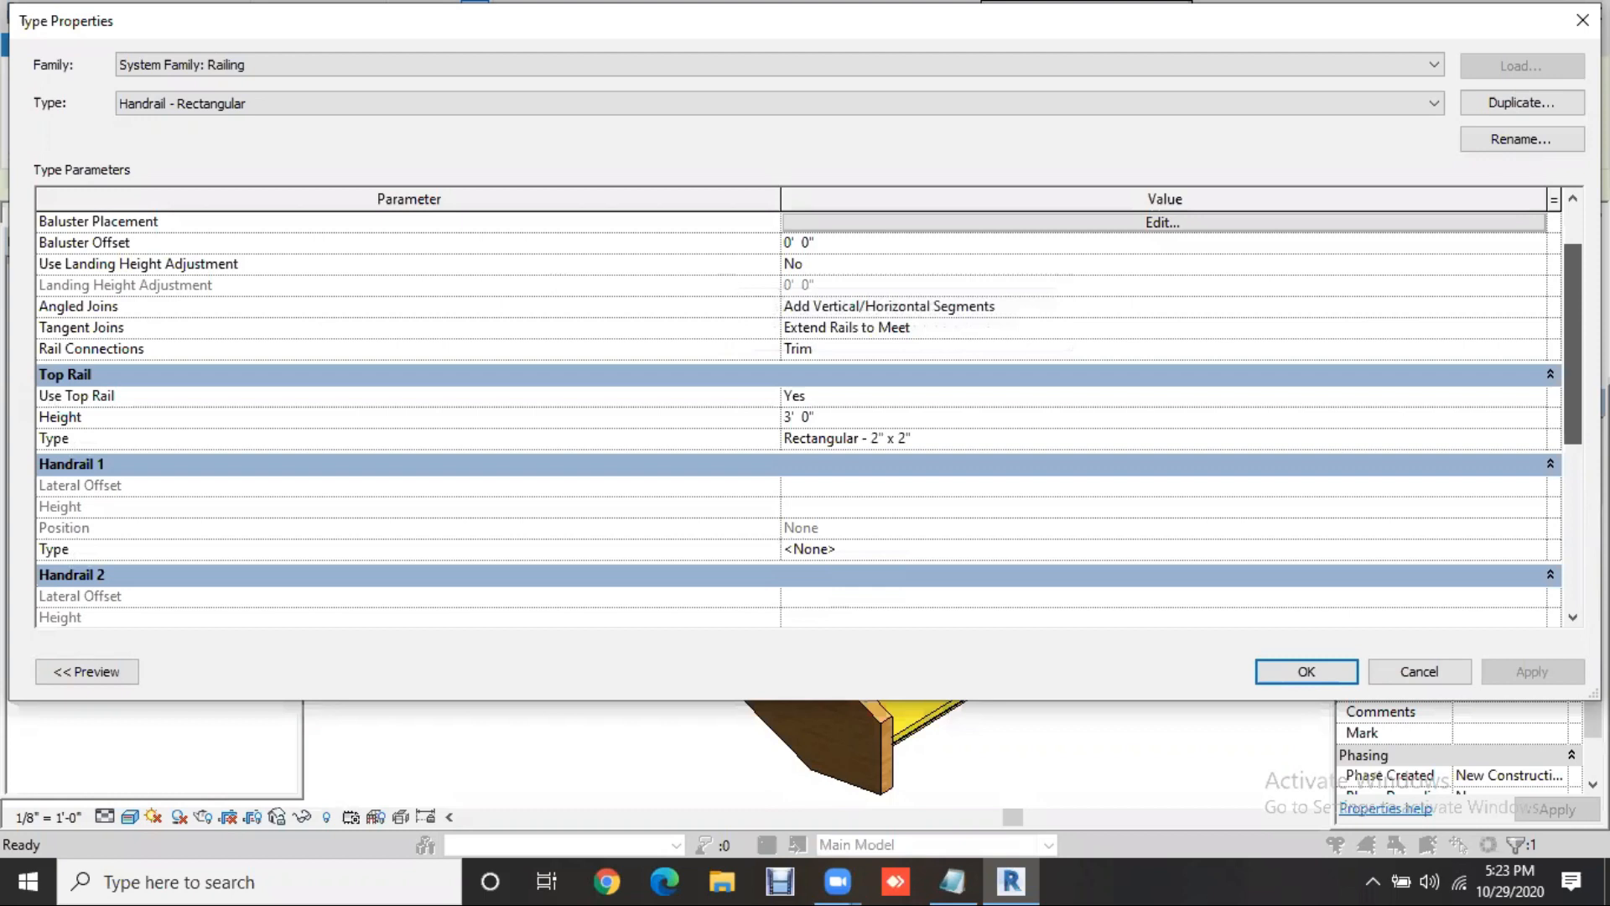
{"action": "scroll", "coordinate": [796, 411], "scroll_direction": "down", "scroll_amount": 3}
{"action": "scroll", "coordinate": [797, 410], "scroll_direction": "down", "scroll_amount": 1}
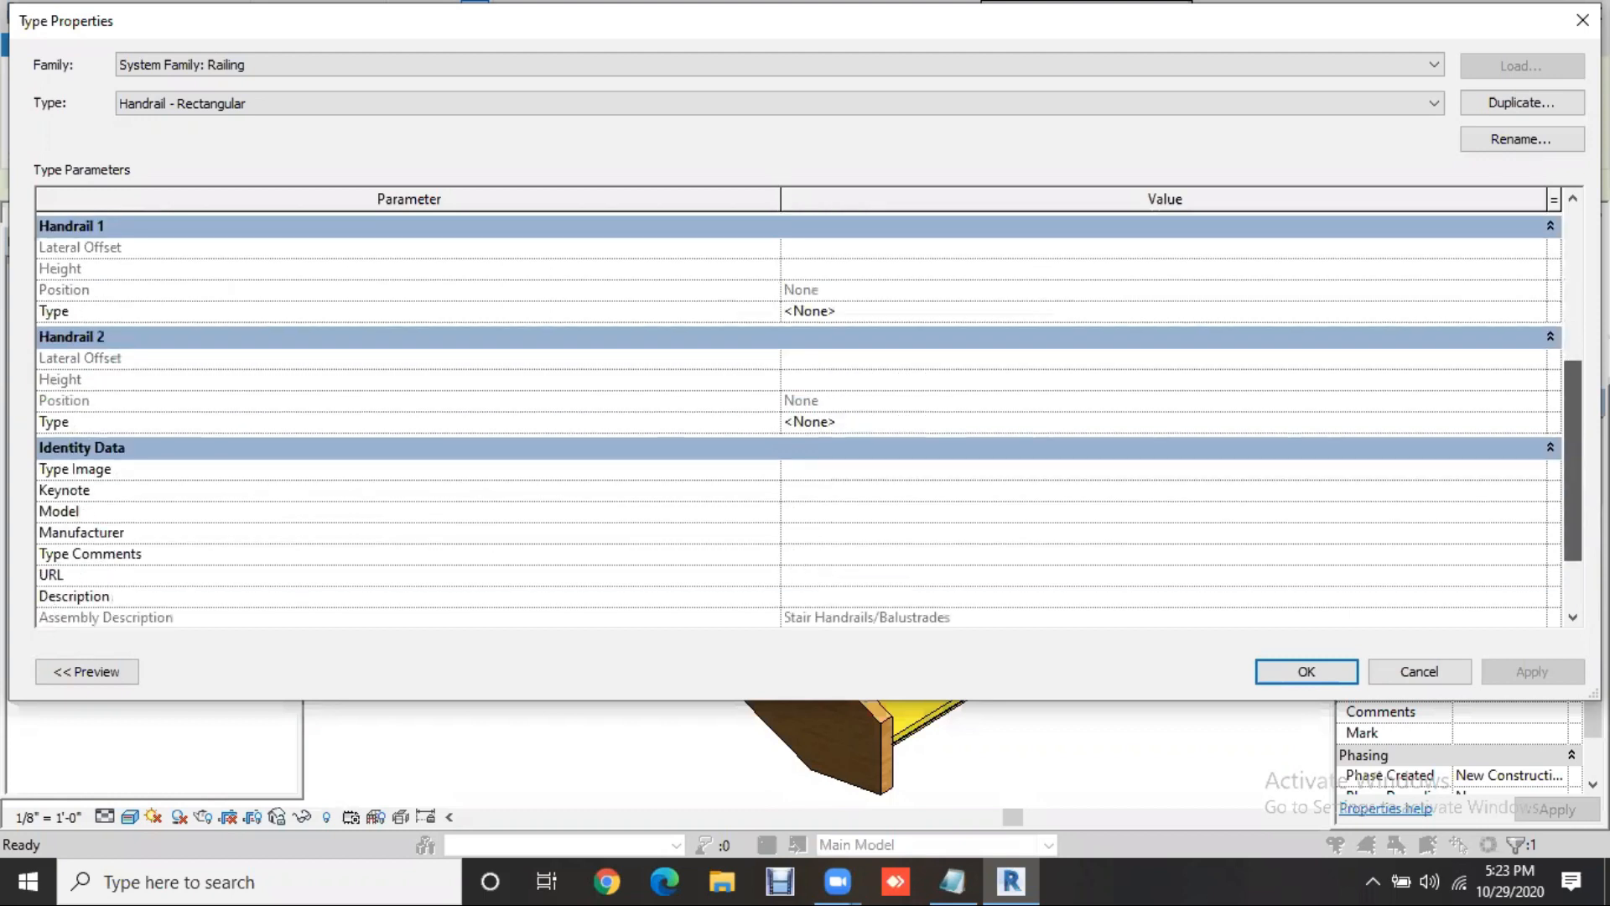
{"action": "scroll", "coordinate": [1566, 404], "scroll_direction": "up", "scroll_amount": 2}
{"action": "scroll", "coordinate": [1562, 367], "scroll_direction": "up", "scroll_amount": 1}
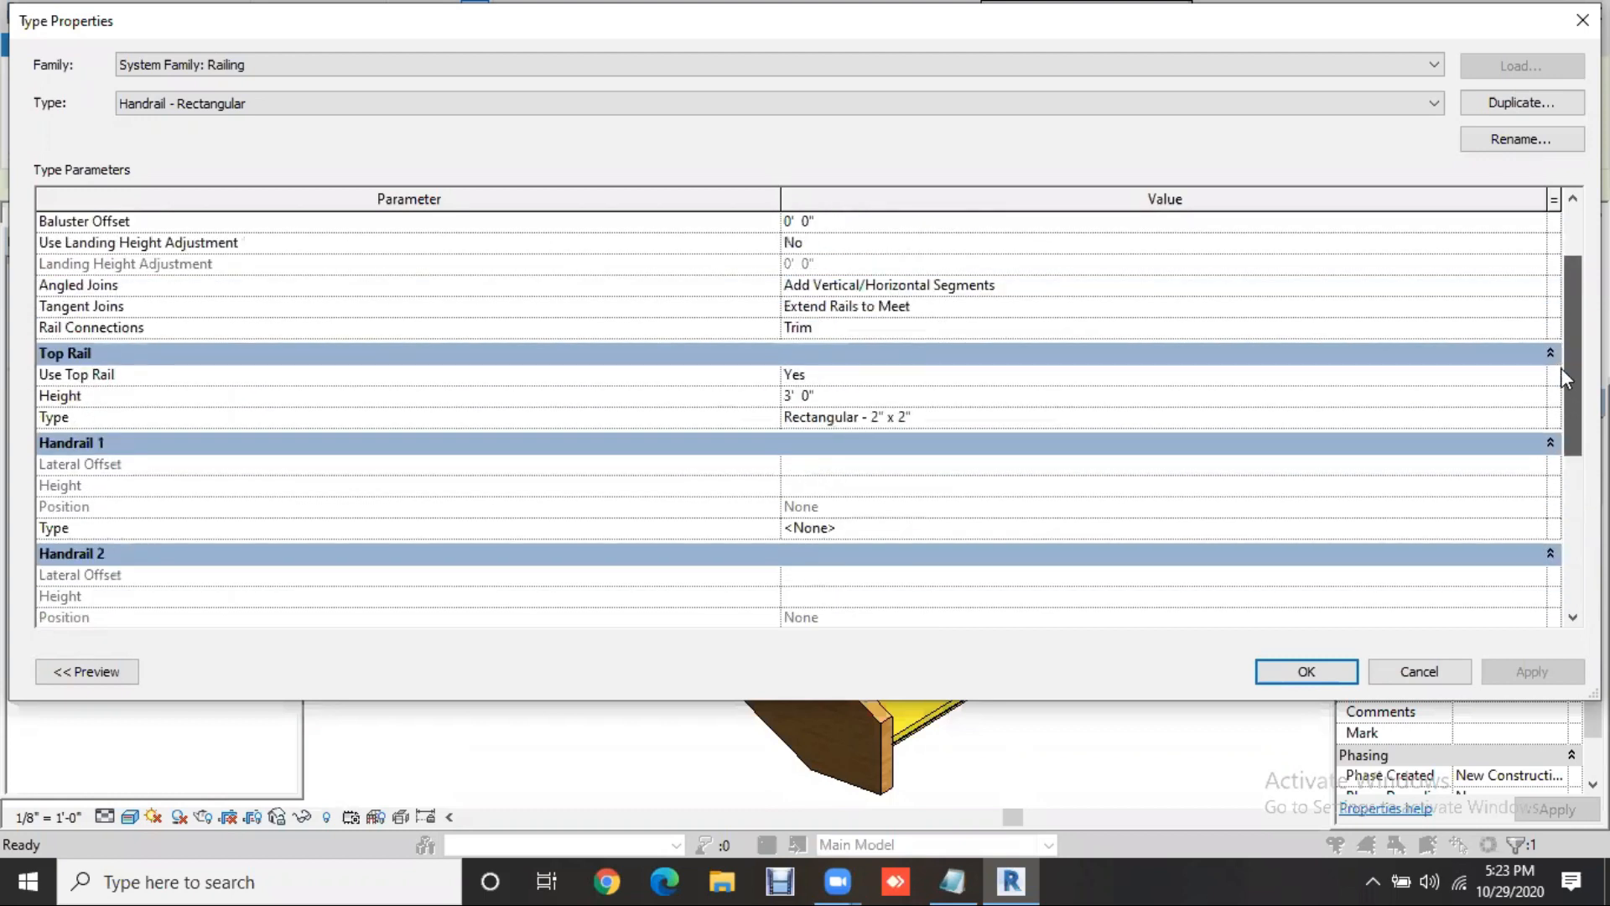
{"action": "scroll", "coordinate": [1561, 367], "scroll_direction": "up", "scroll_amount": 1}
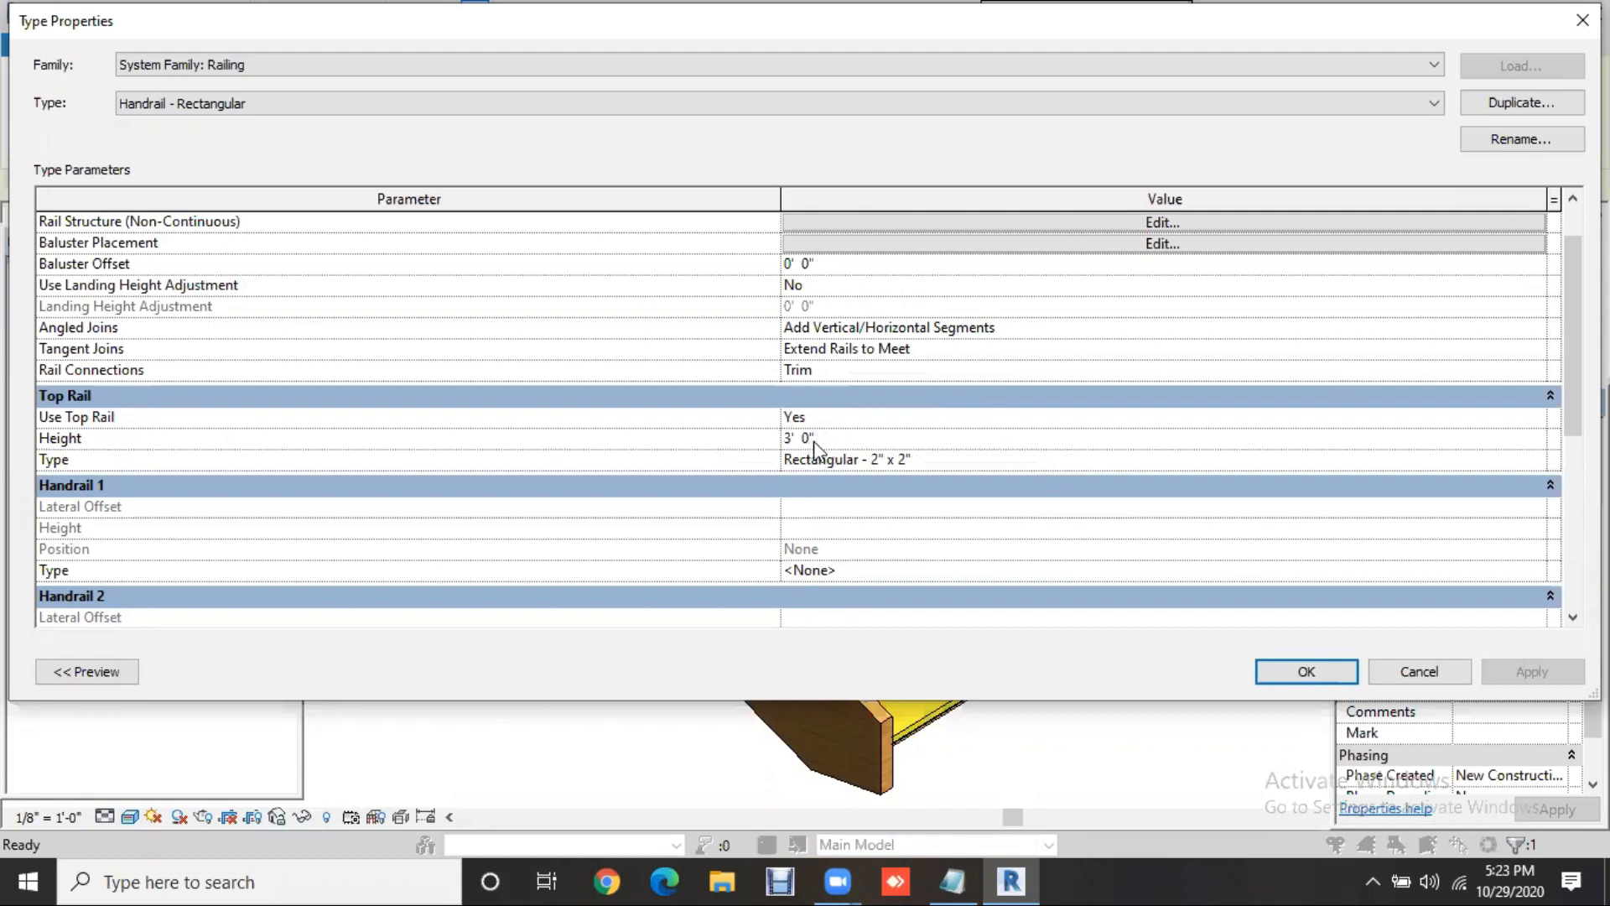
{"action": "left_click", "coordinate": [1040, 459]}
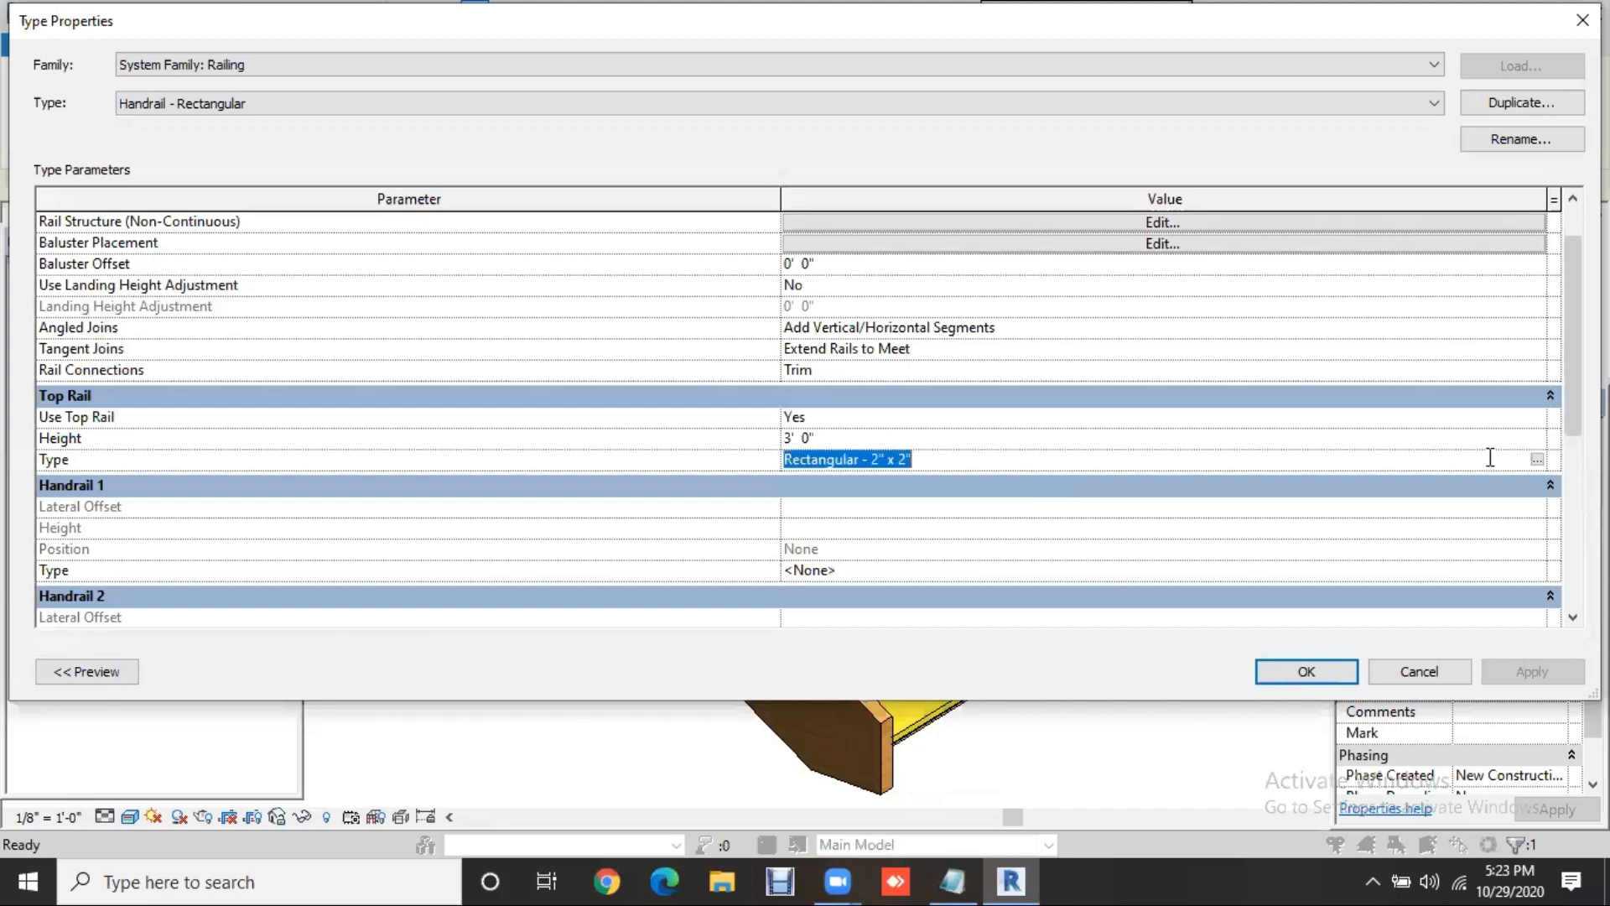
{"action": "left_click", "coordinate": [1537, 459]}
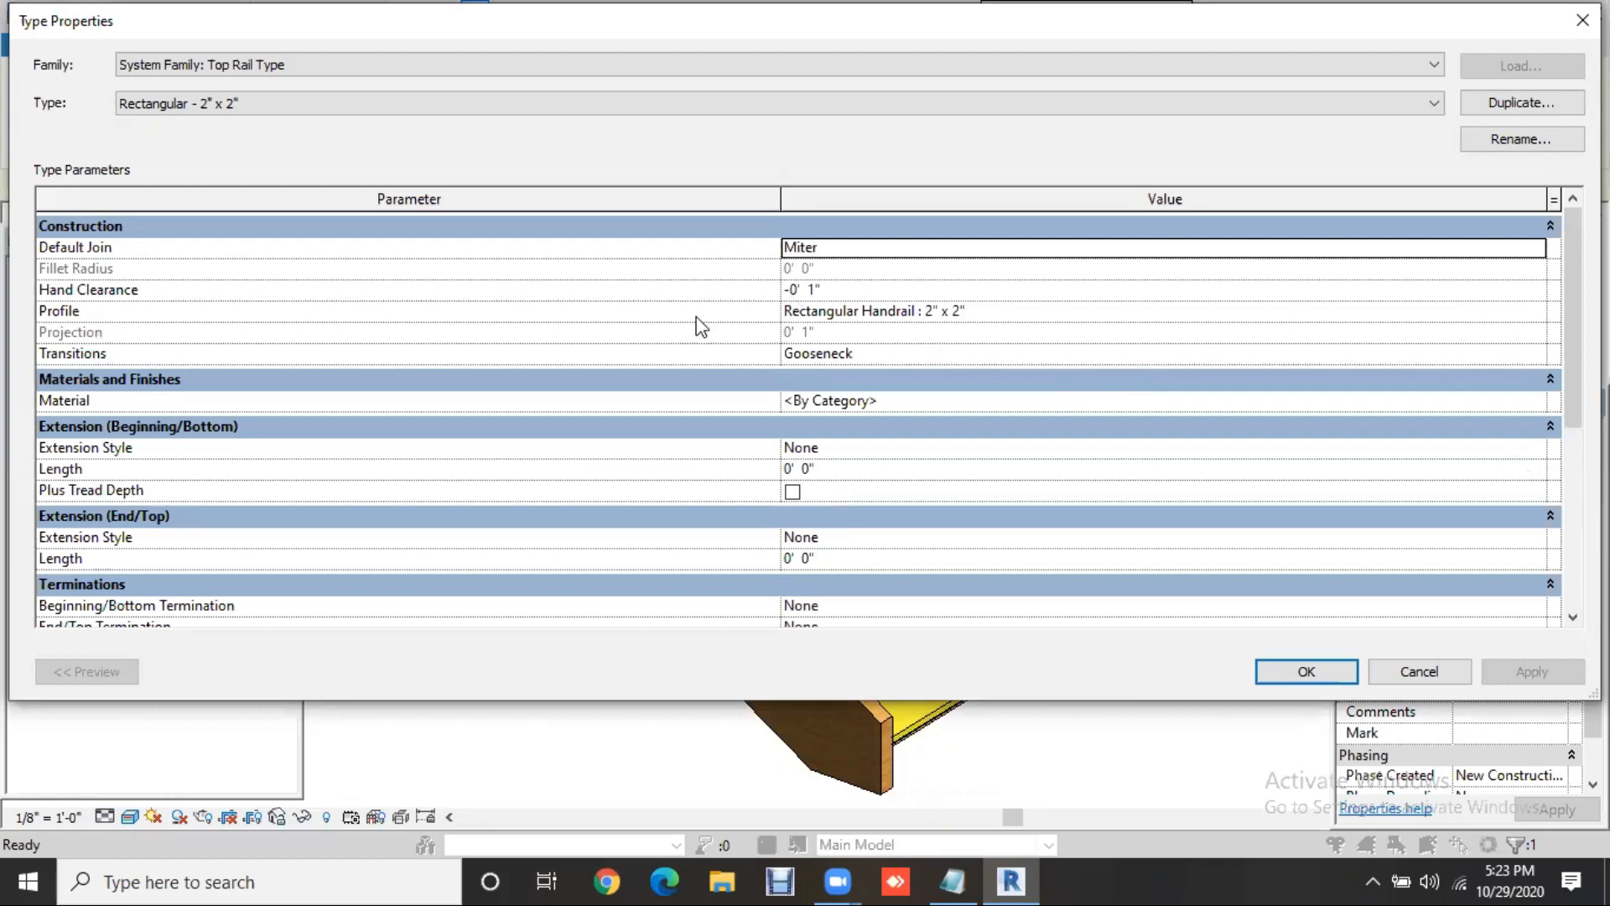
Set the material of the Rectangular - 2" x 2" top rail type to Plywood, Sheathing
{"action": "left_click", "coordinate": [1538, 402]}
{"action": "left_click", "coordinate": [1538, 401]}
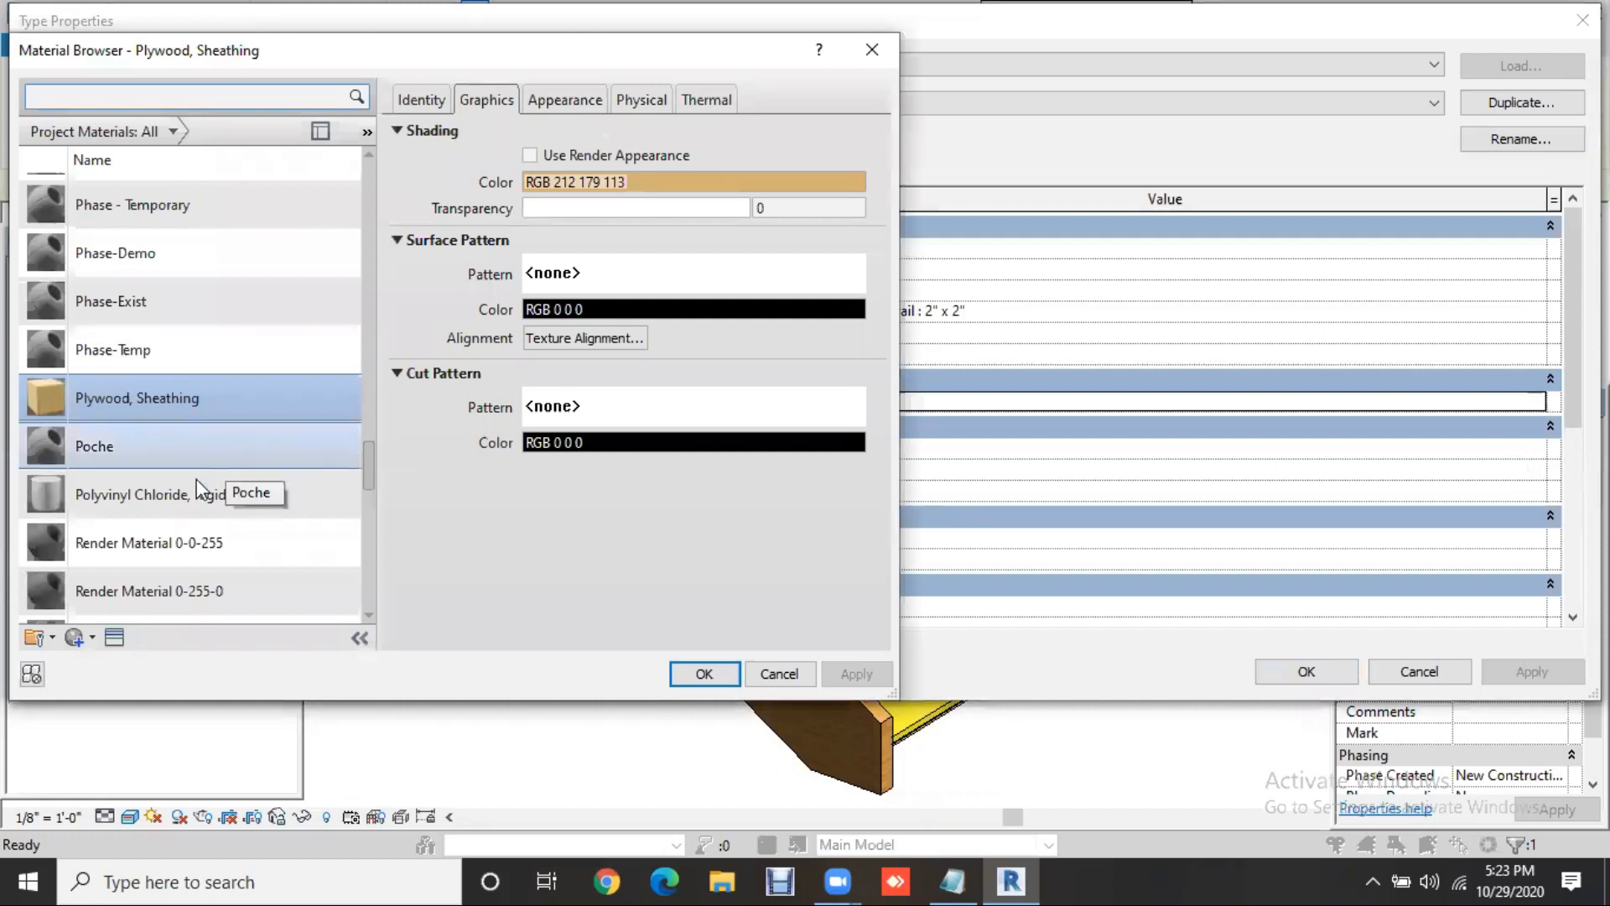
{"action": "scroll", "coordinate": [194, 494], "scroll_direction": "up", "scroll_amount": 5}
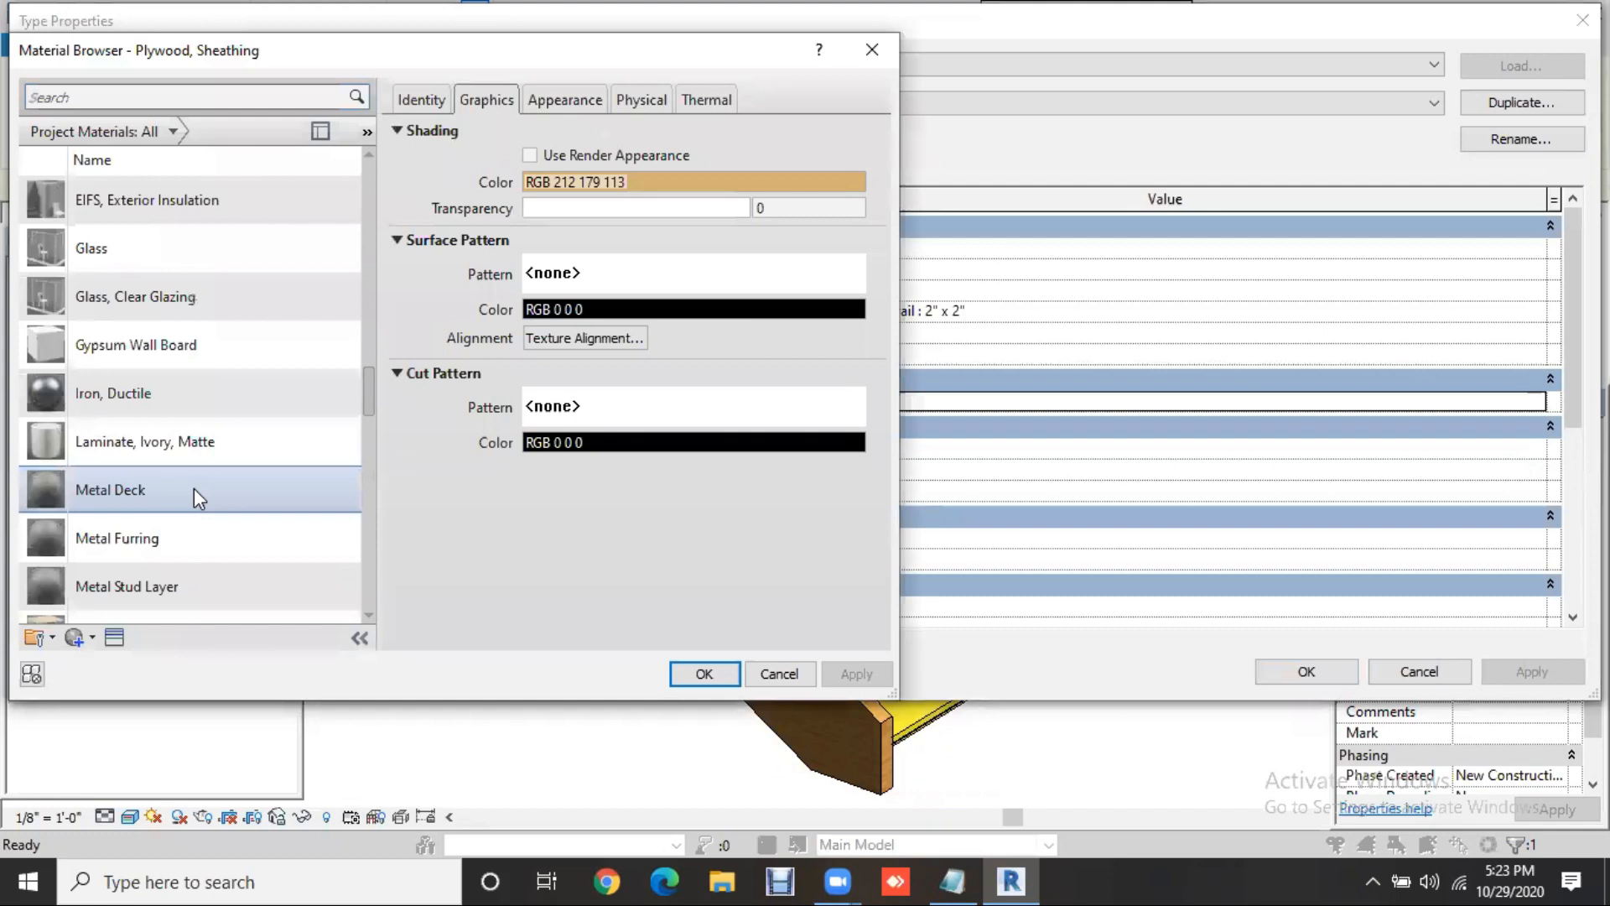
{"action": "scroll", "coordinate": [194, 488], "scroll_direction": "down", "scroll_amount": 5}
{"action": "scroll", "coordinate": [194, 488], "scroll_direction": "down", "scroll_amount": 8}
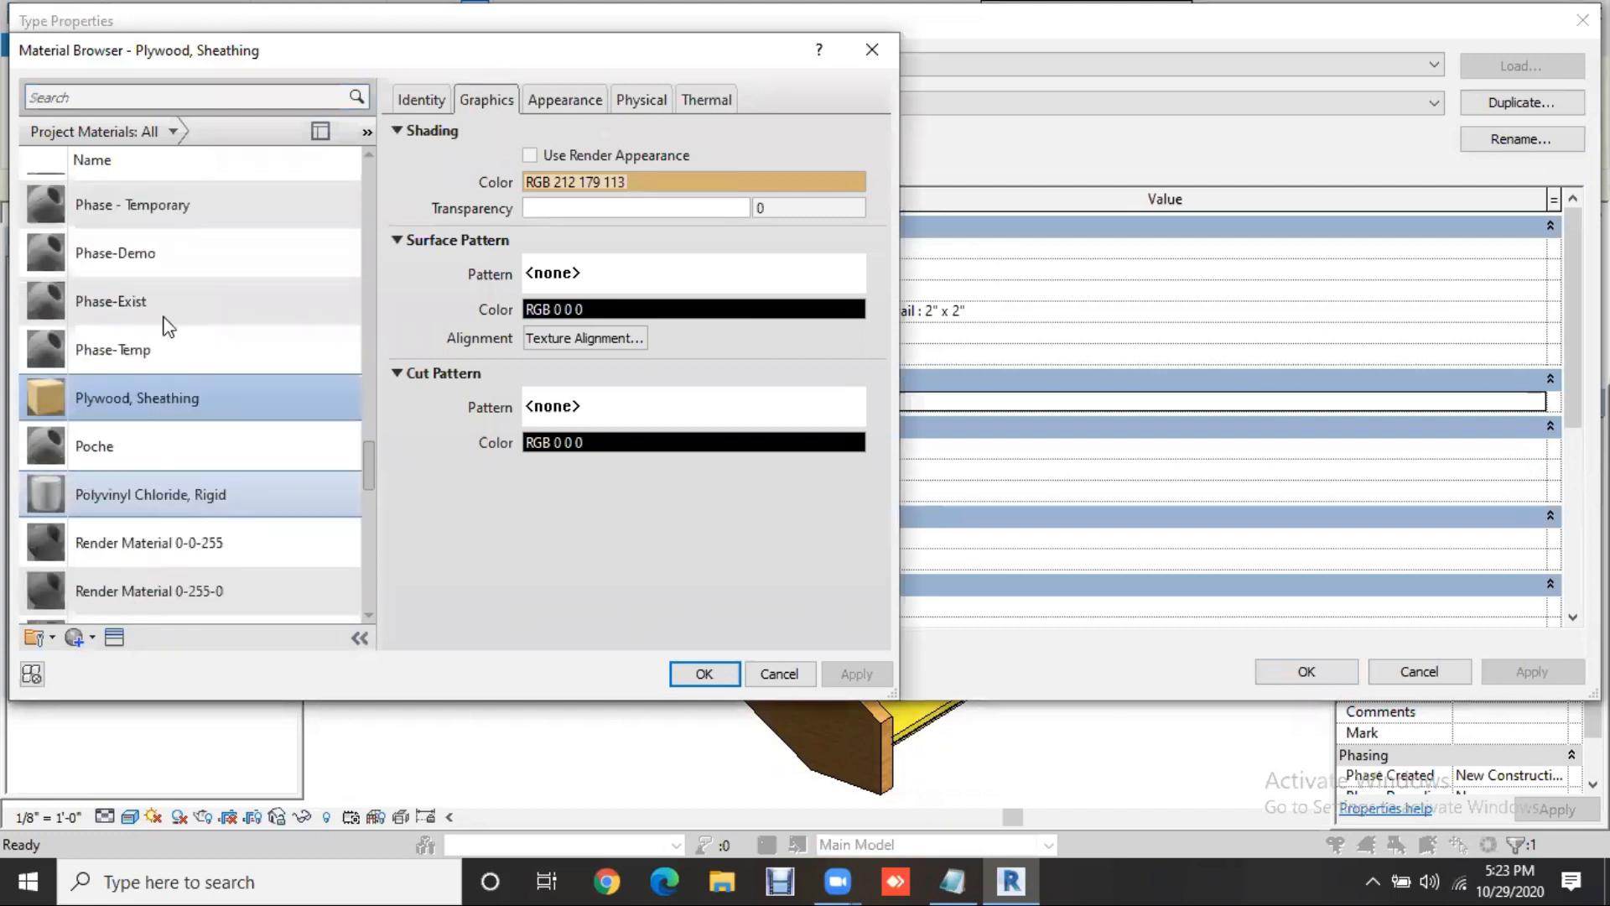
{"action": "scroll", "coordinate": [167, 327], "scroll_direction": "down", "scroll_amount": 3}
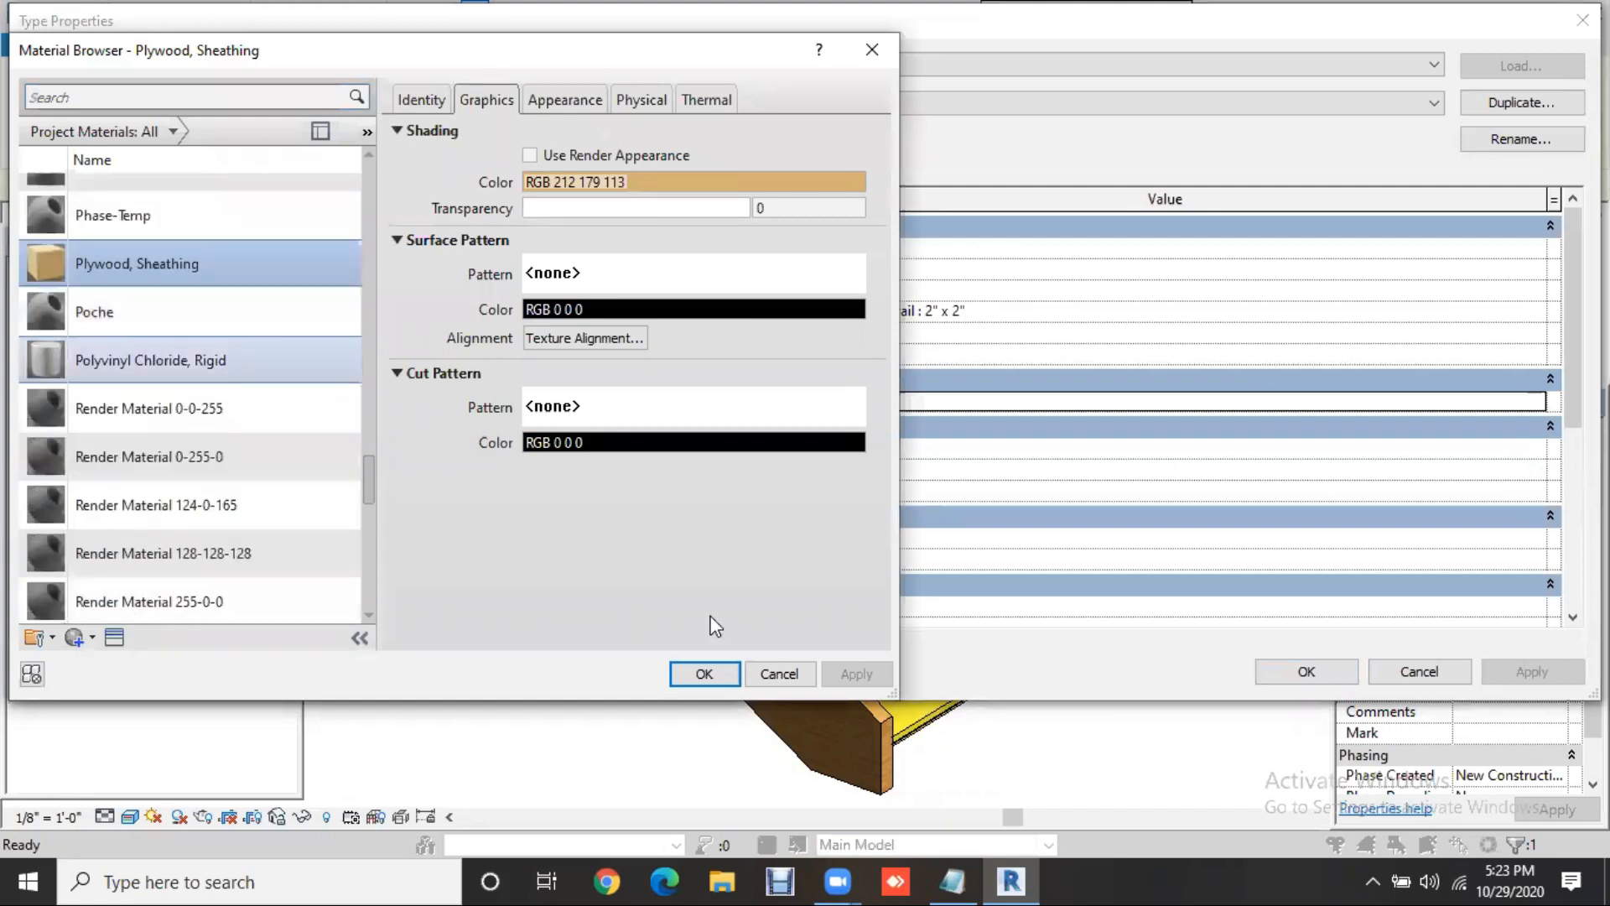
{"action": "key", "text": "Return"}
{"action": "left_click", "coordinate": [1335, 671]}
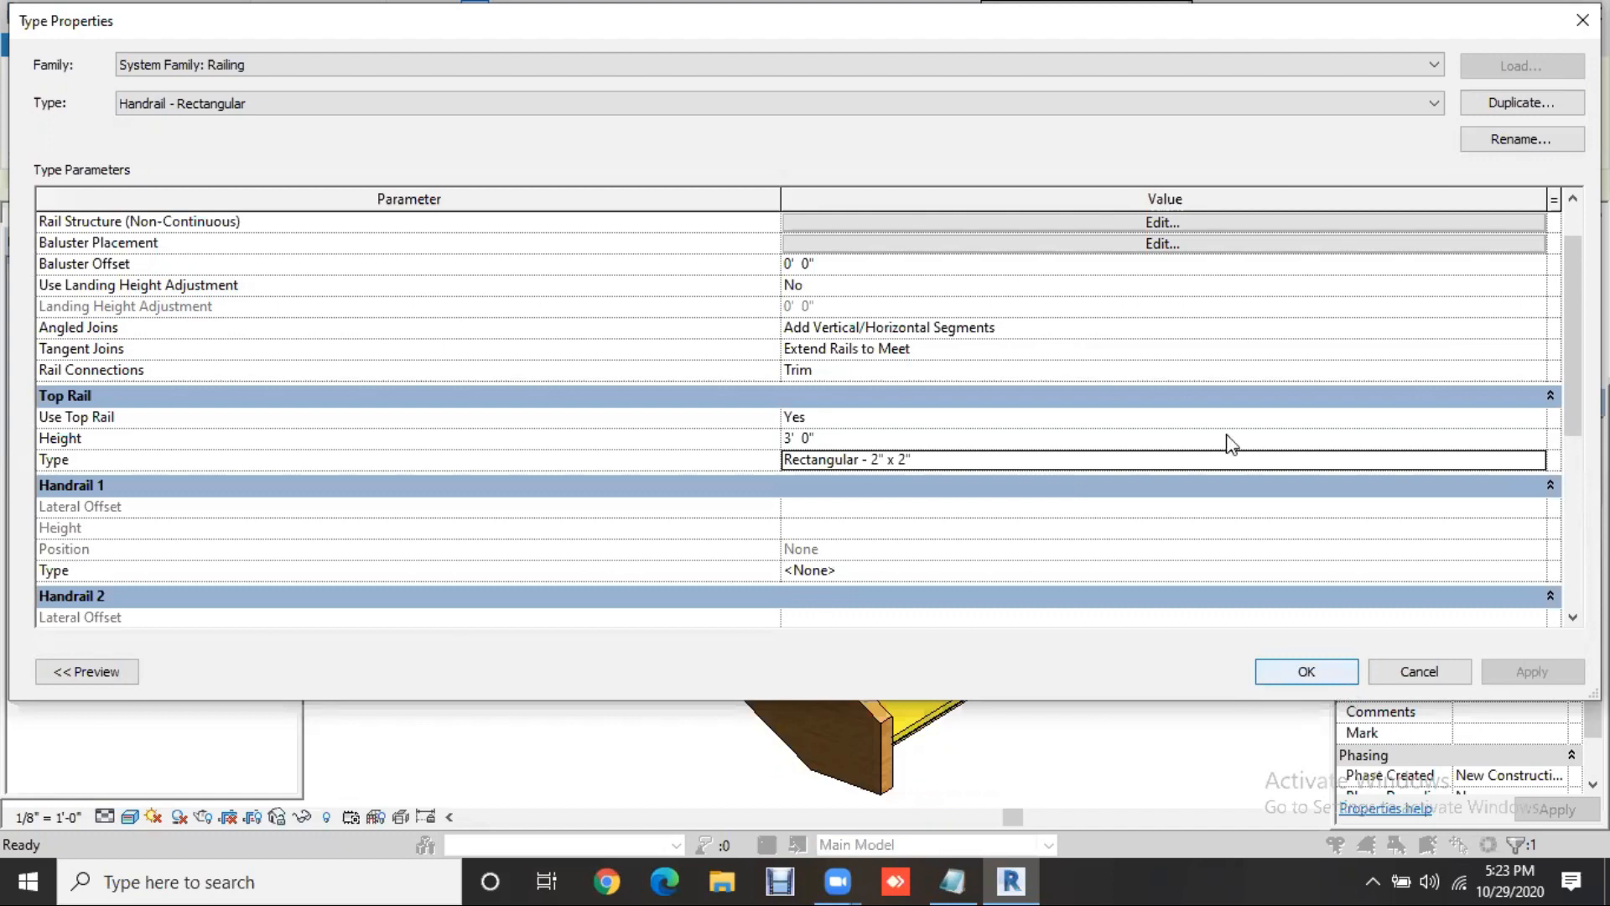
{"action": "key", "text": "Return"}
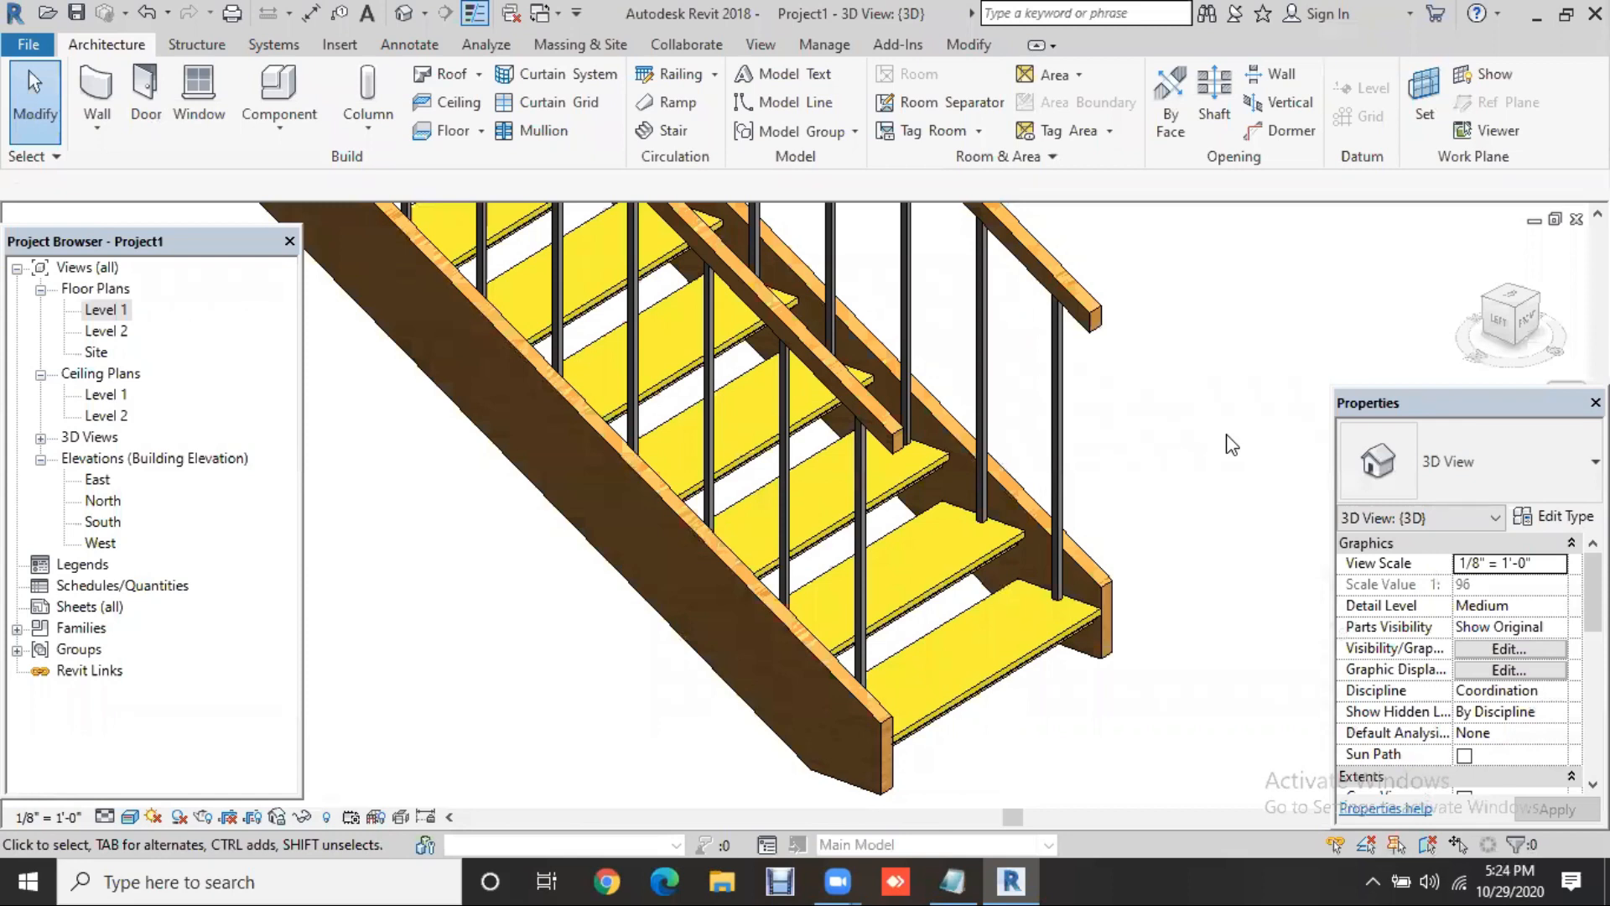
Set the top rail height of the Handrail - Rectangular railing type to 2' 0"
{"action": "left_click", "coordinate": [1095, 323]}
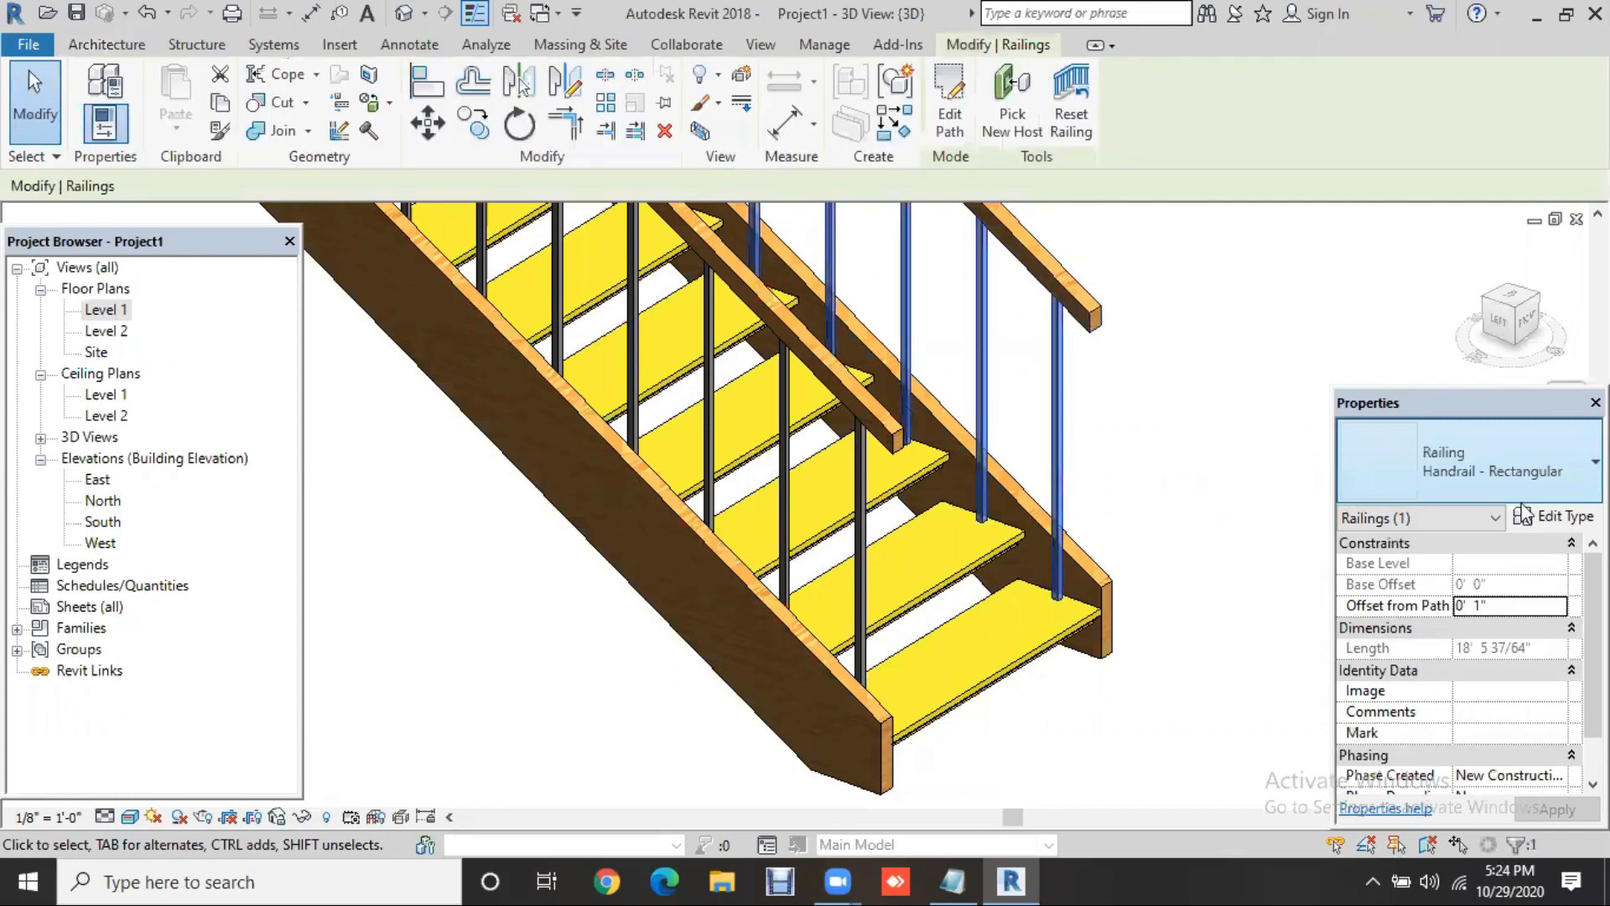
{"action": "left_click", "coordinate": [1524, 513]}
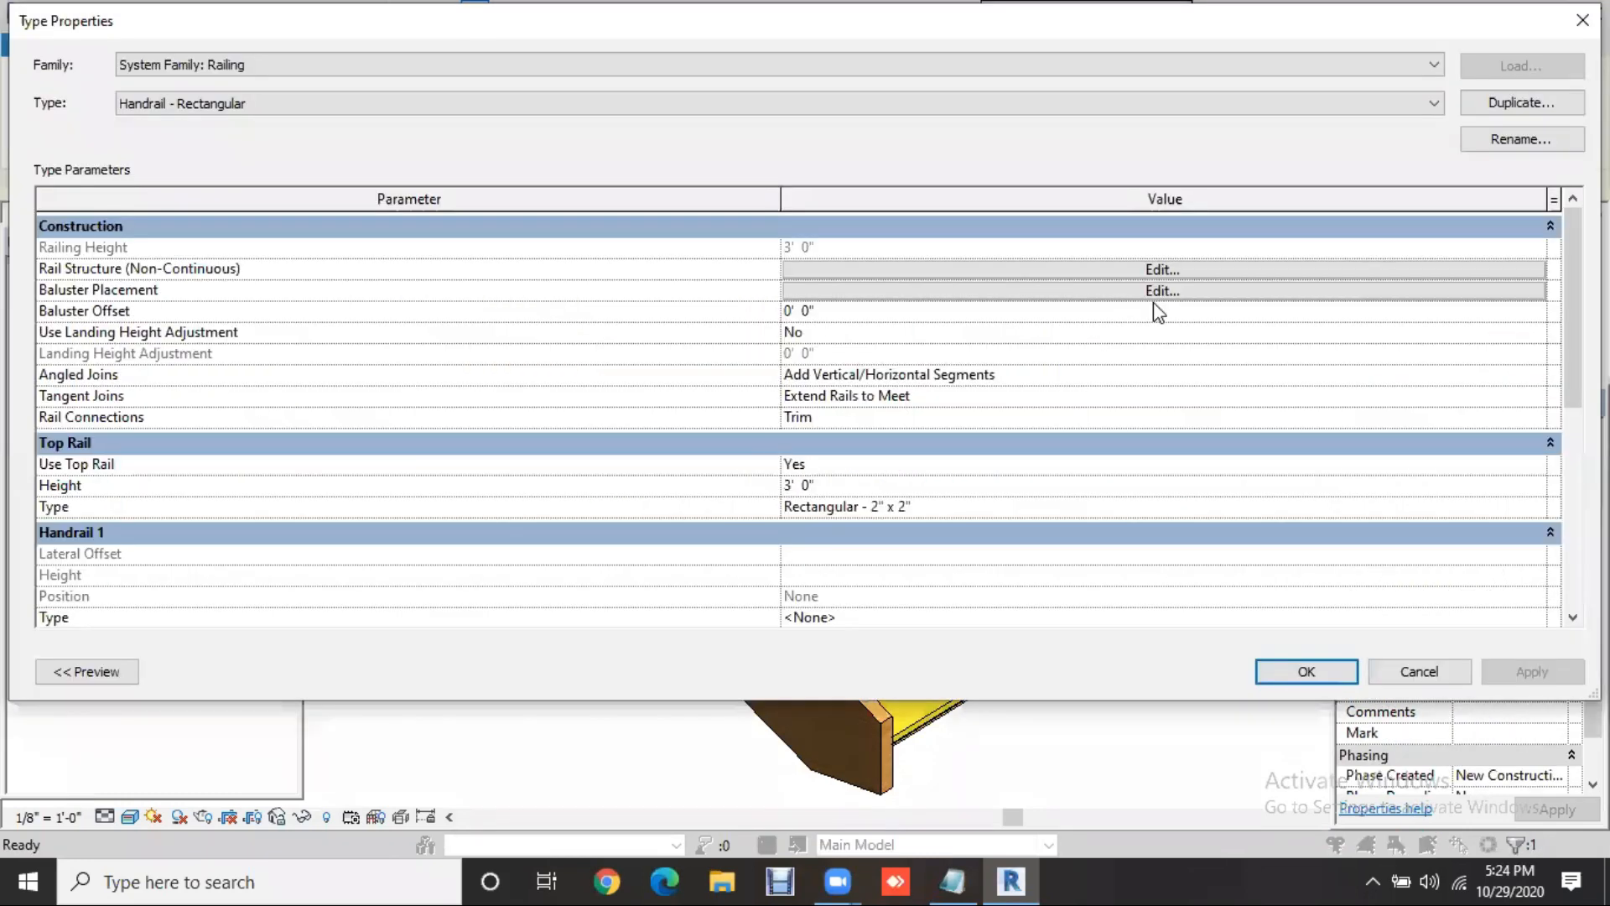
{"action": "left_click", "coordinate": [844, 486]}
{"action": "type", "text": "2"}
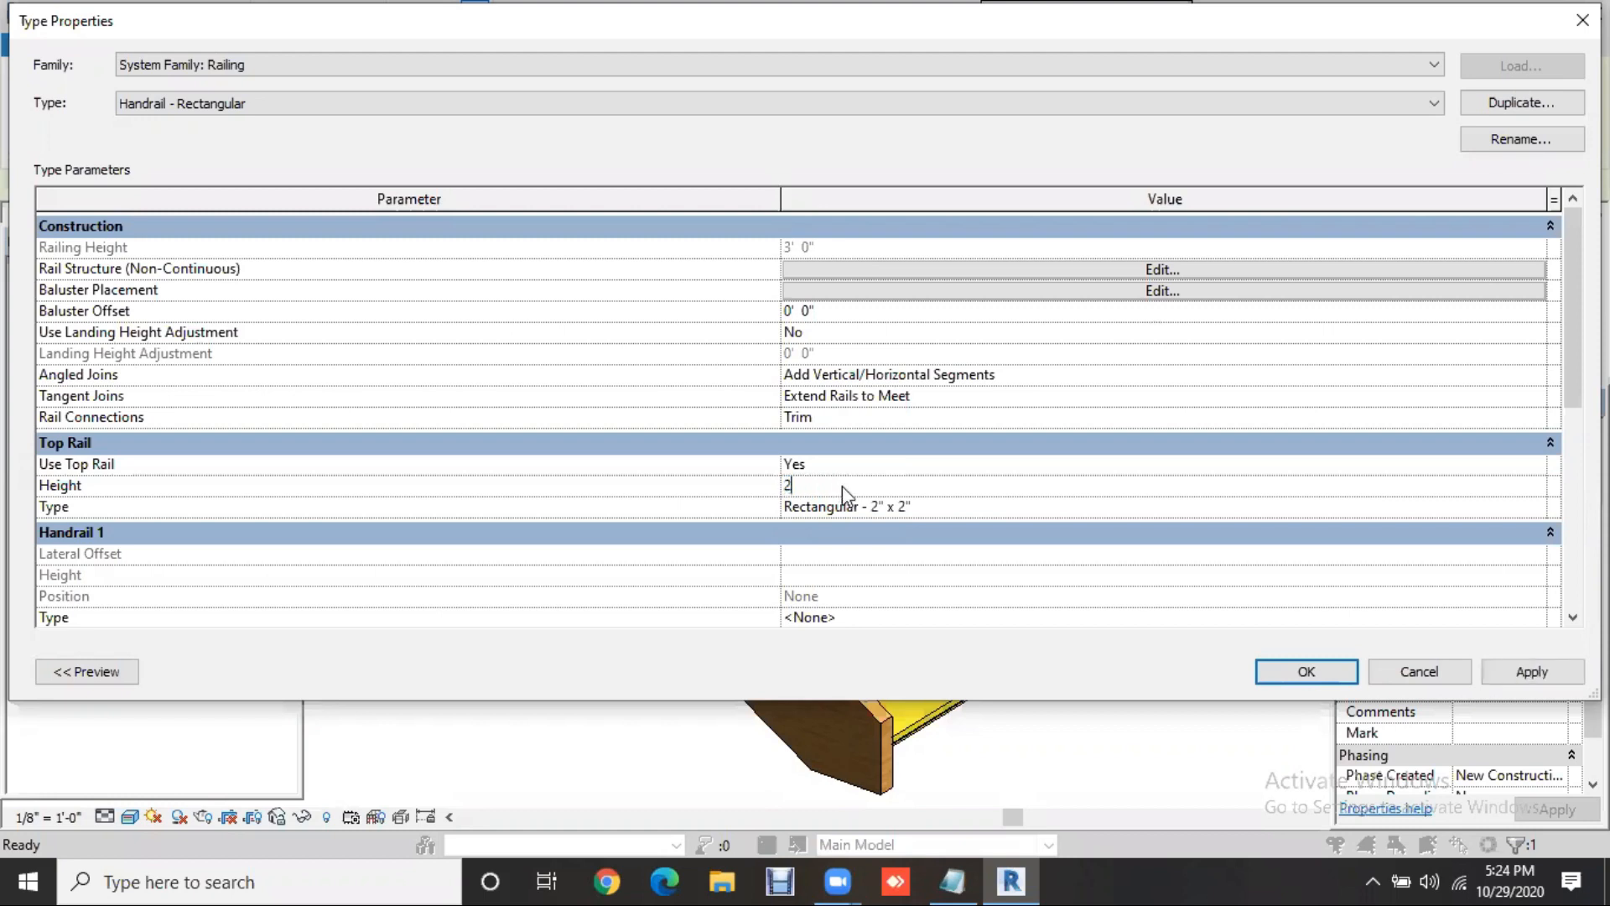
{"action": "left_click", "coordinate": [1543, 675]}
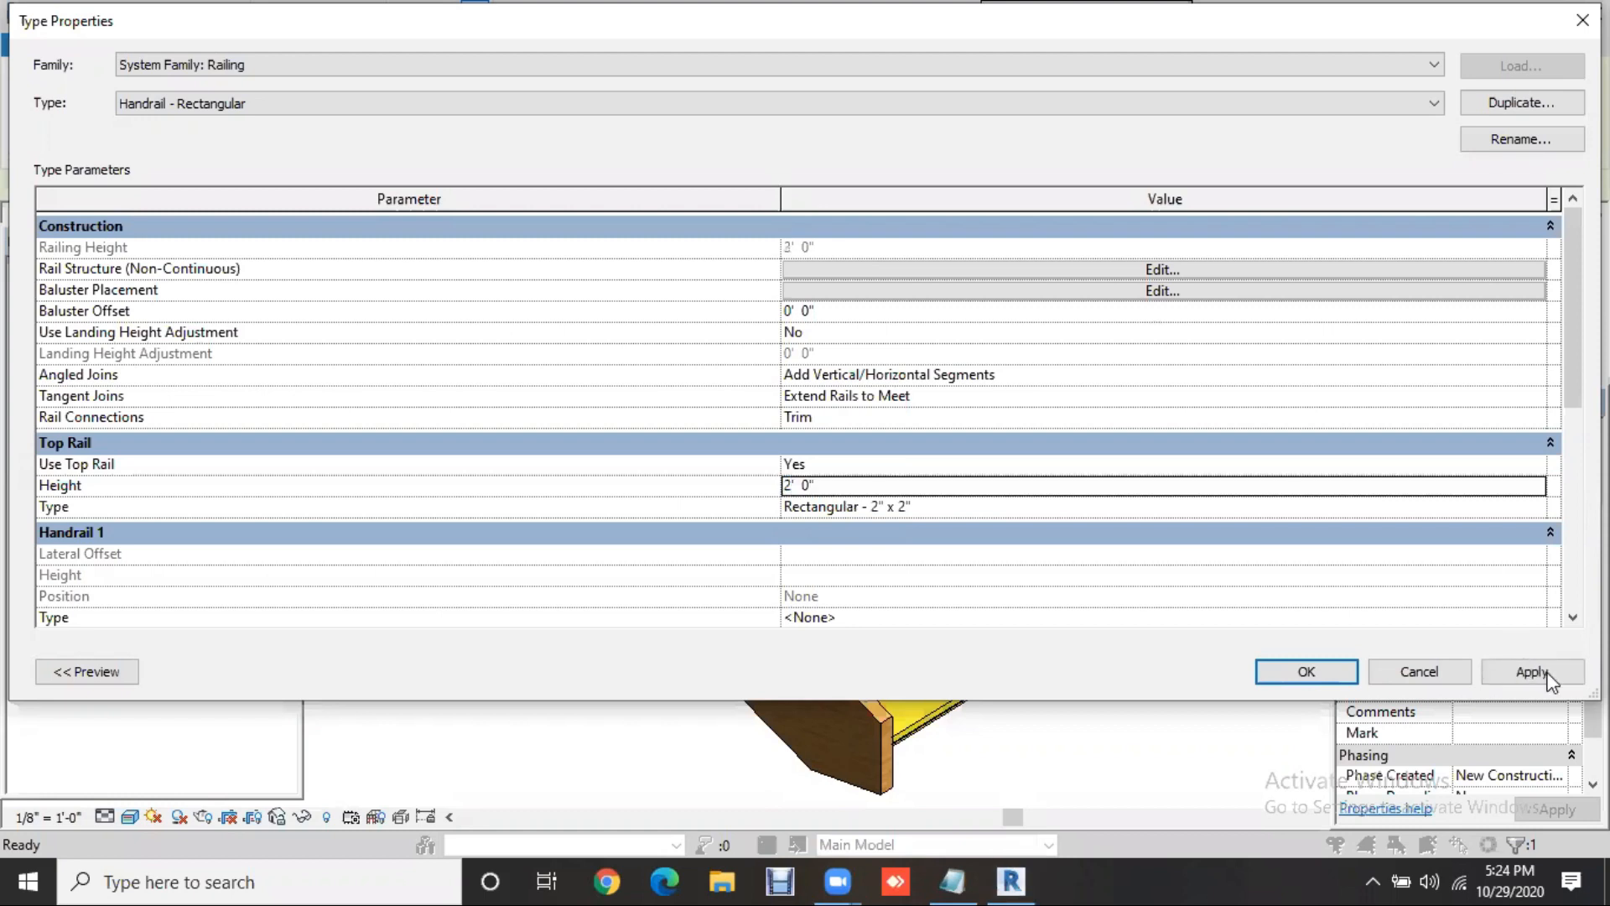
{"action": "left_click", "coordinate": [1543, 674]}
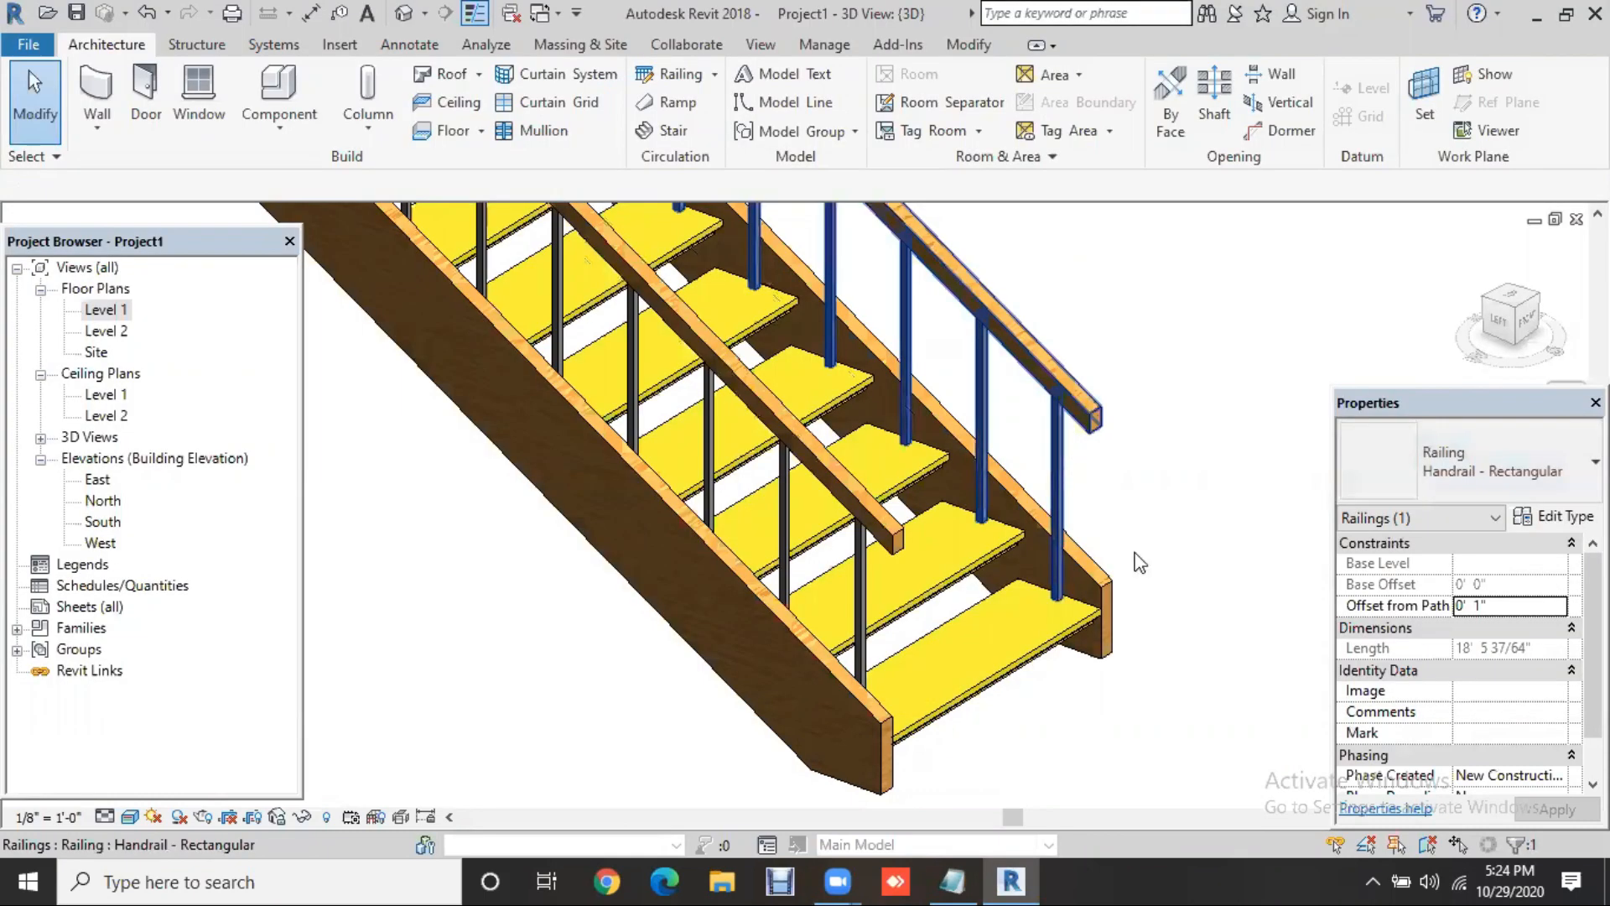
{"action": "left_click", "coordinate": [1139, 562]}
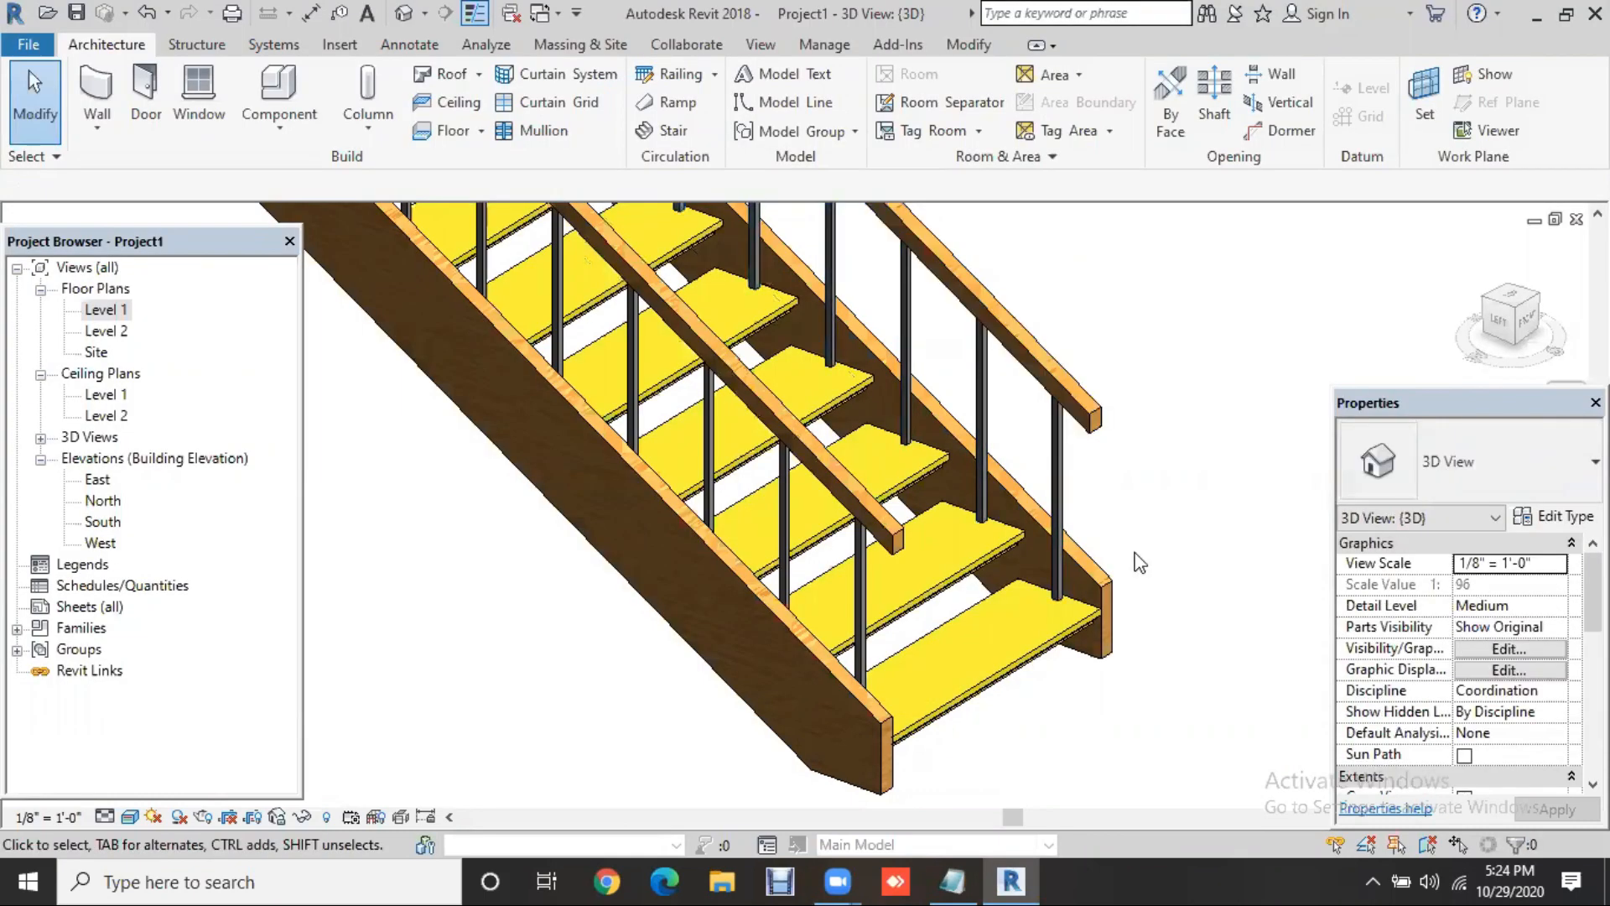
Open the Circular - 1 1/2" handrail type settings from Handrail 1 of the Handrail - Rectangular railing
{"action": "left_click", "coordinate": [1057, 409]}
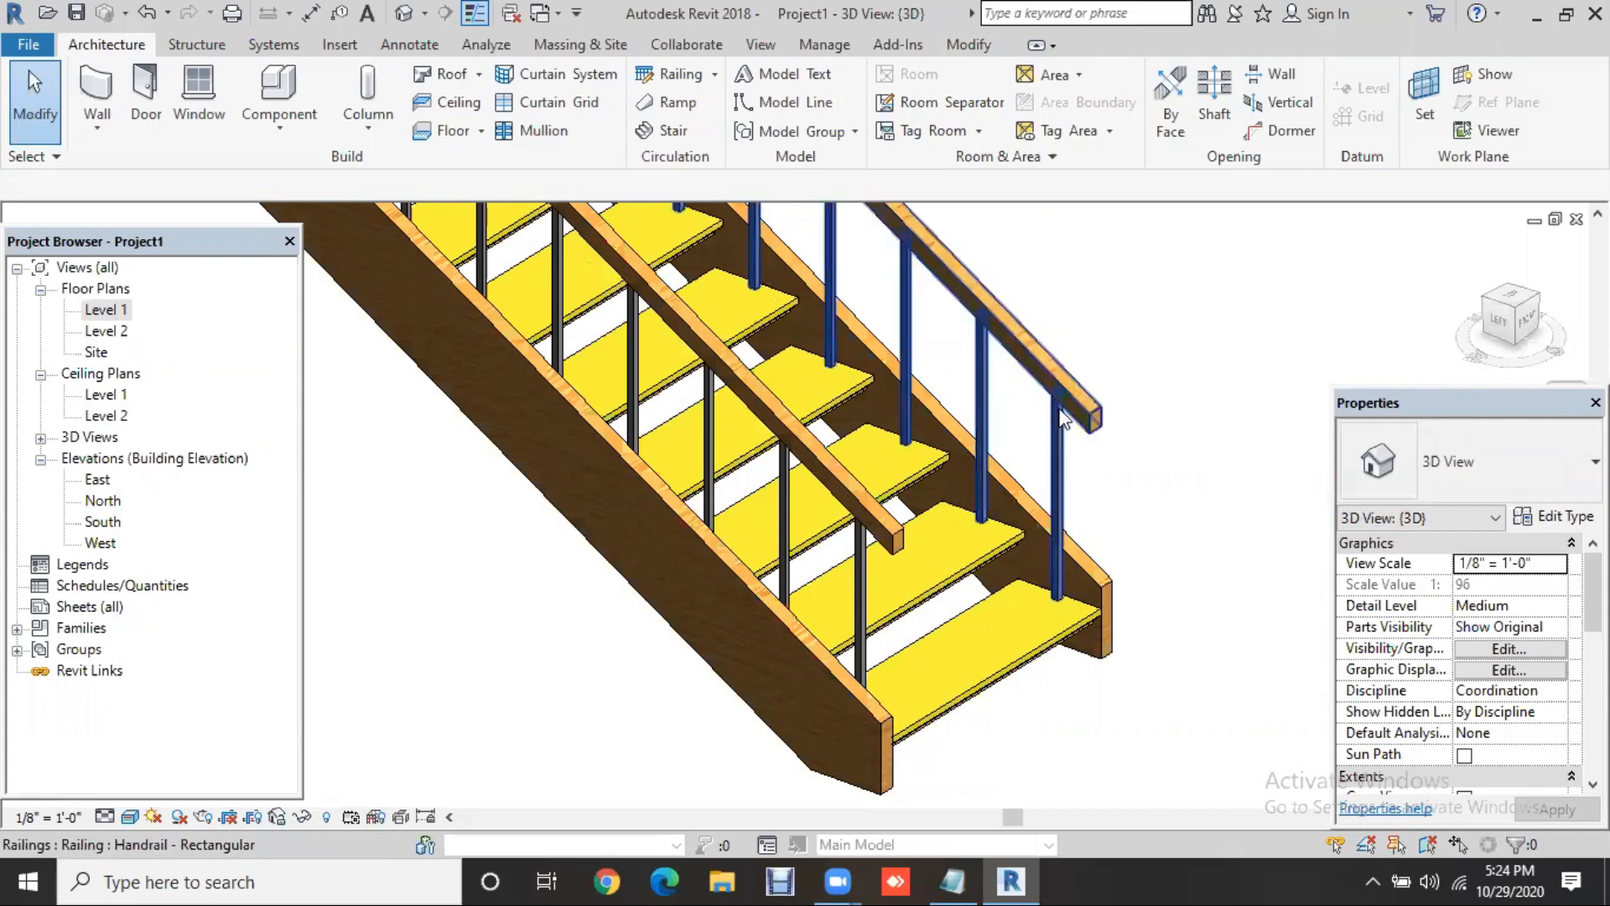
{"action": "left_click", "coordinate": [1555, 516]}
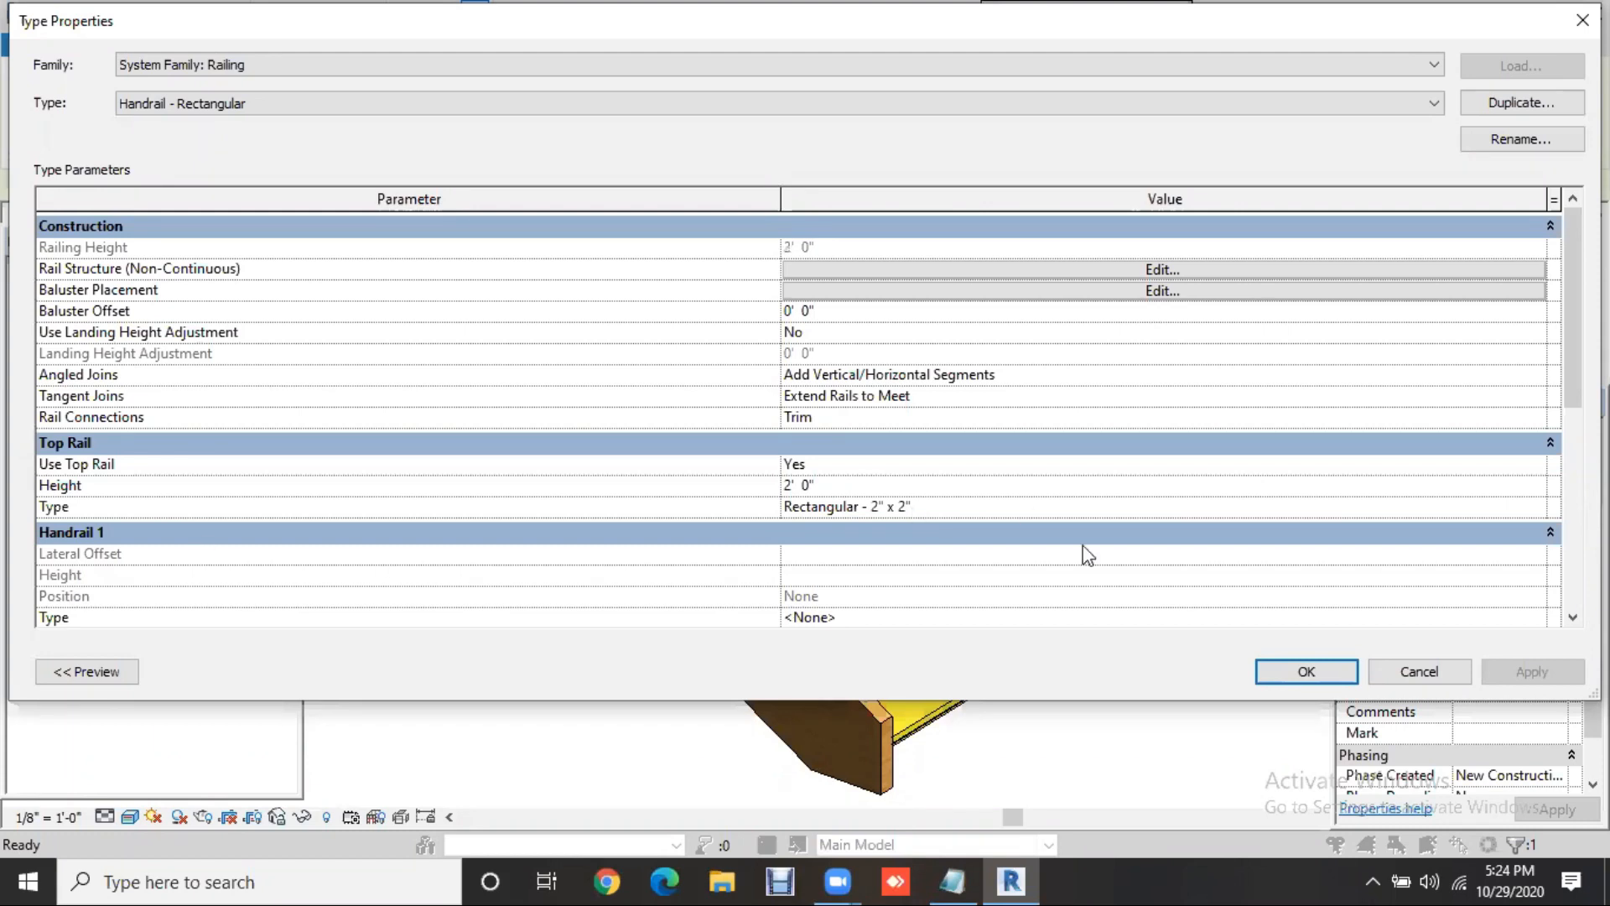
{"action": "scroll", "coordinate": [1088, 556], "scroll_direction": "down", "scroll_amount": 2}
{"action": "left_click", "coordinate": [893, 505]}
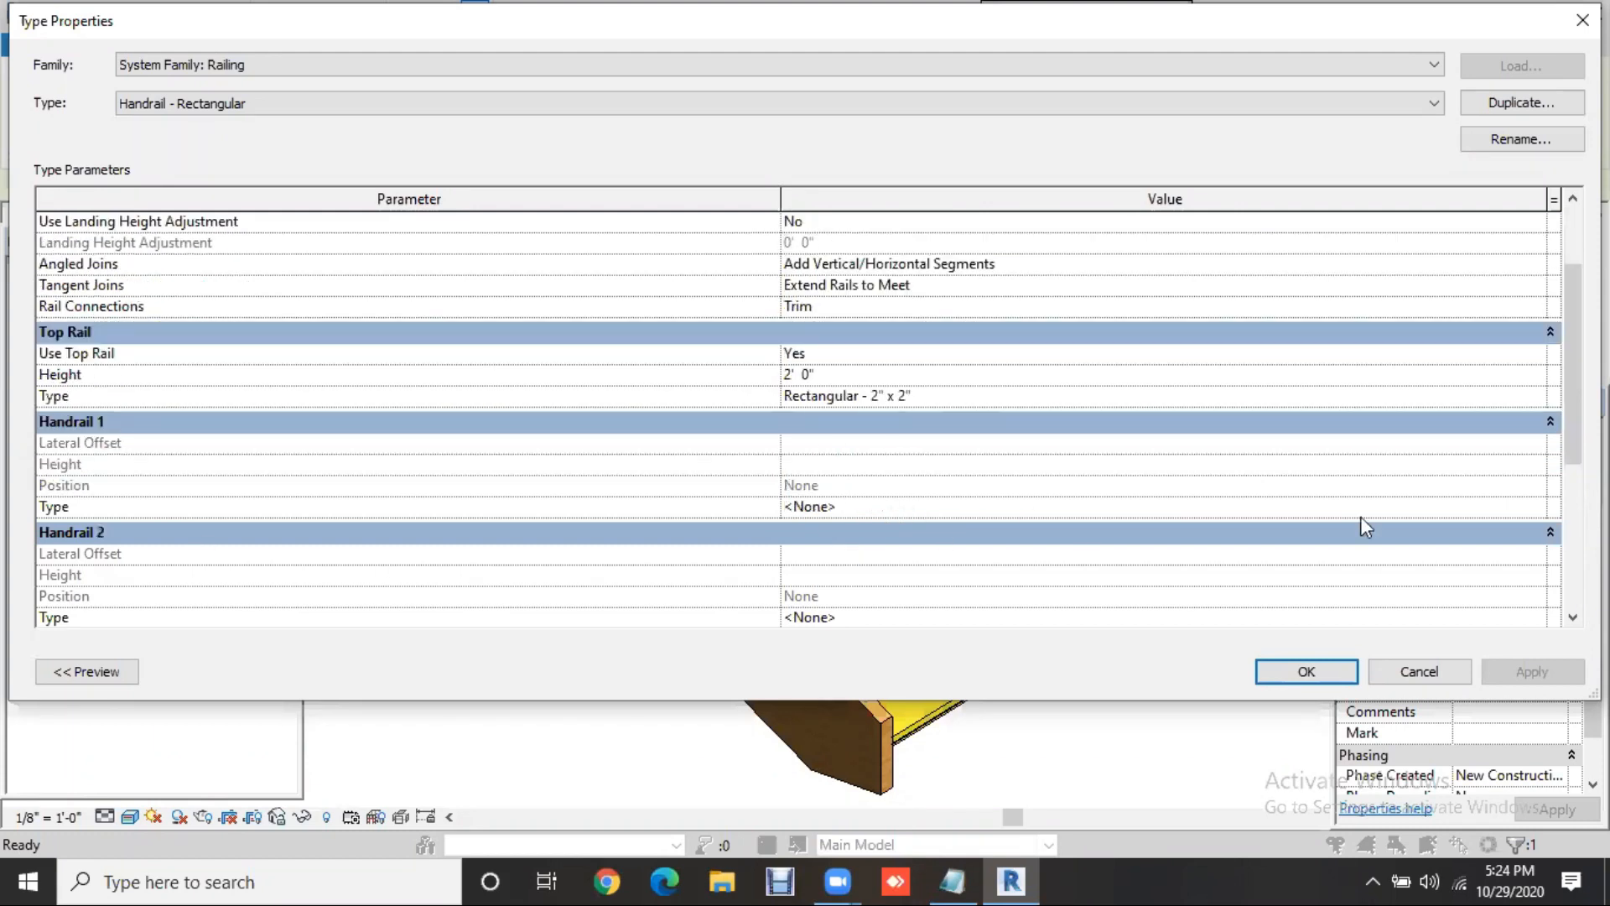
{"action": "left_click", "coordinate": [1538, 507]}
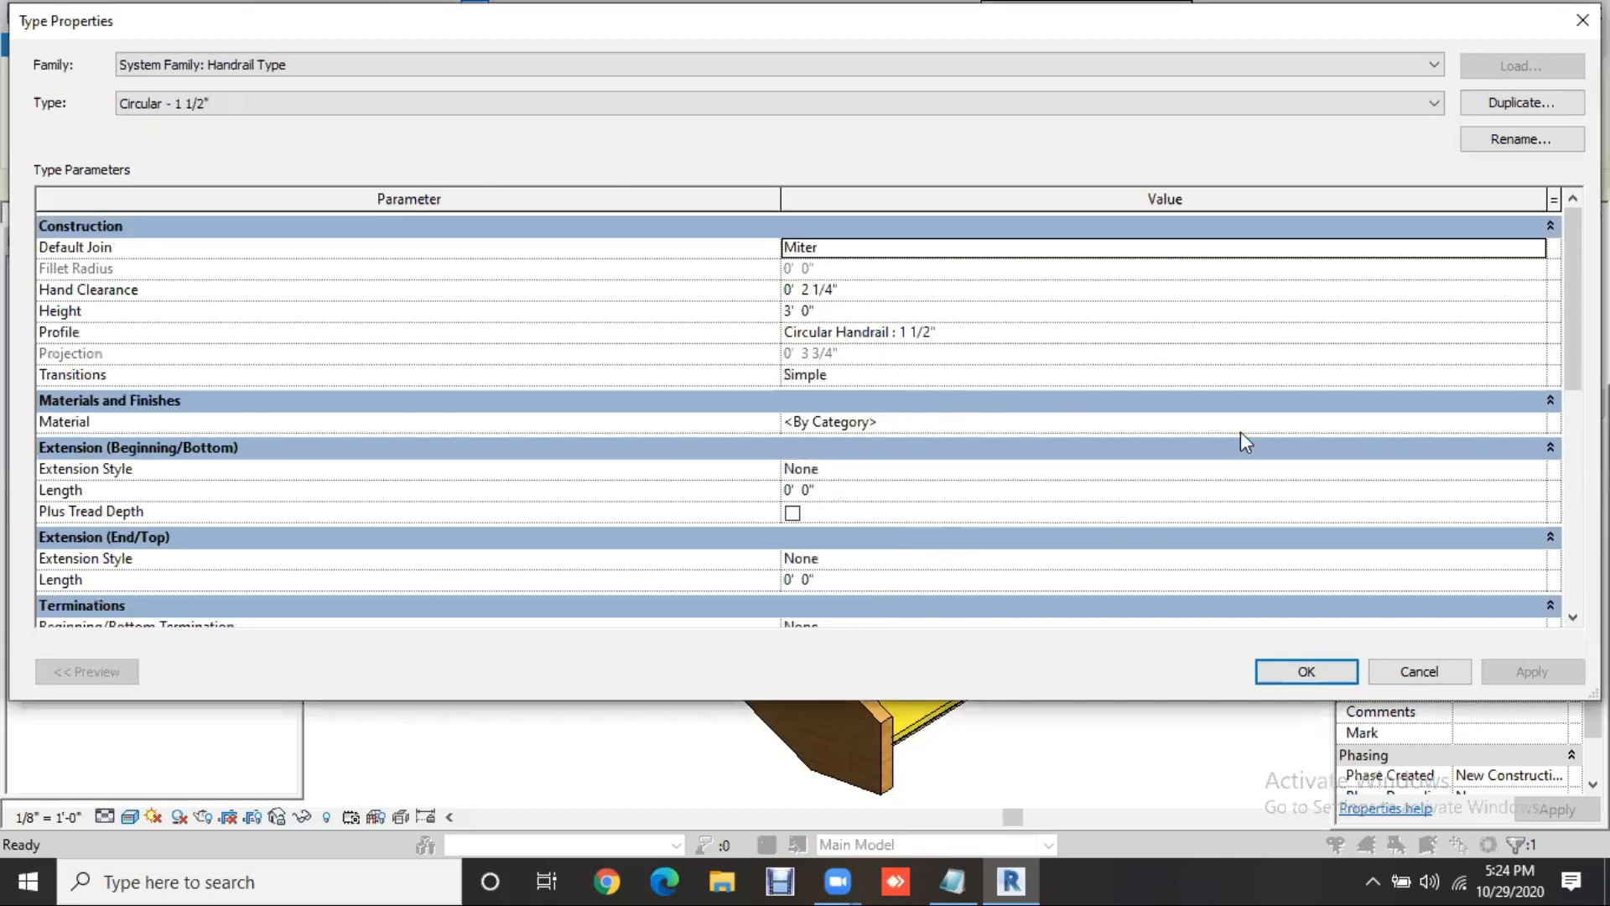
Set the Circular - 1 1/2" handrail type's material to Plywood, Sheathing and assign that type to Handrail 1
{"action": "left_click", "coordinate": [1522, 423]}
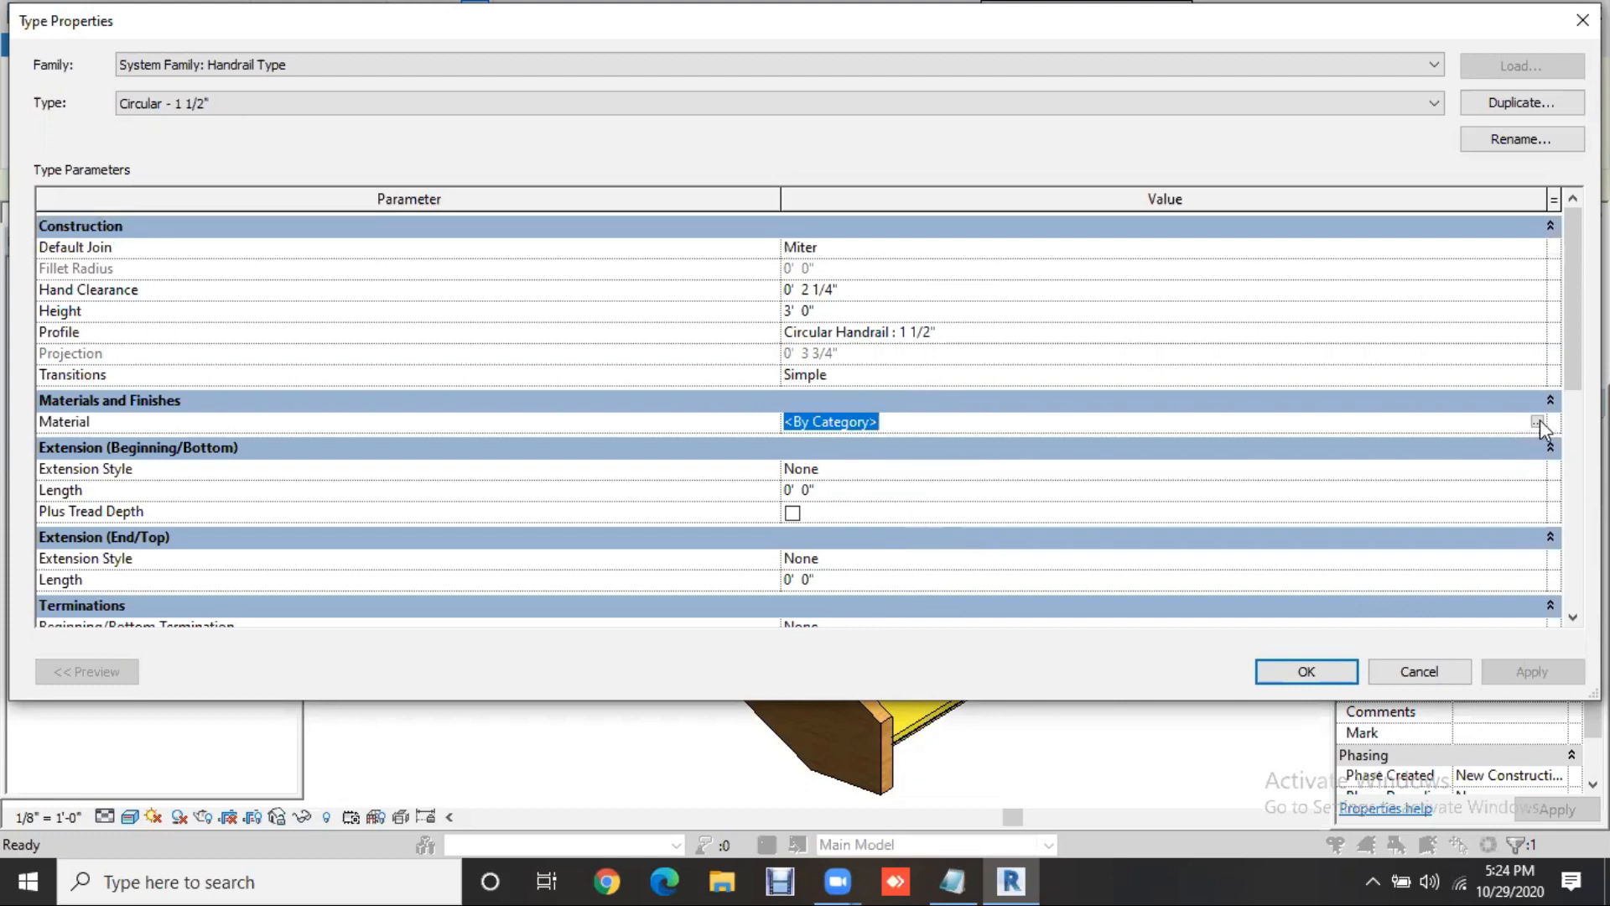
{"action": "left_click", "coordinate": [1537, 422]}
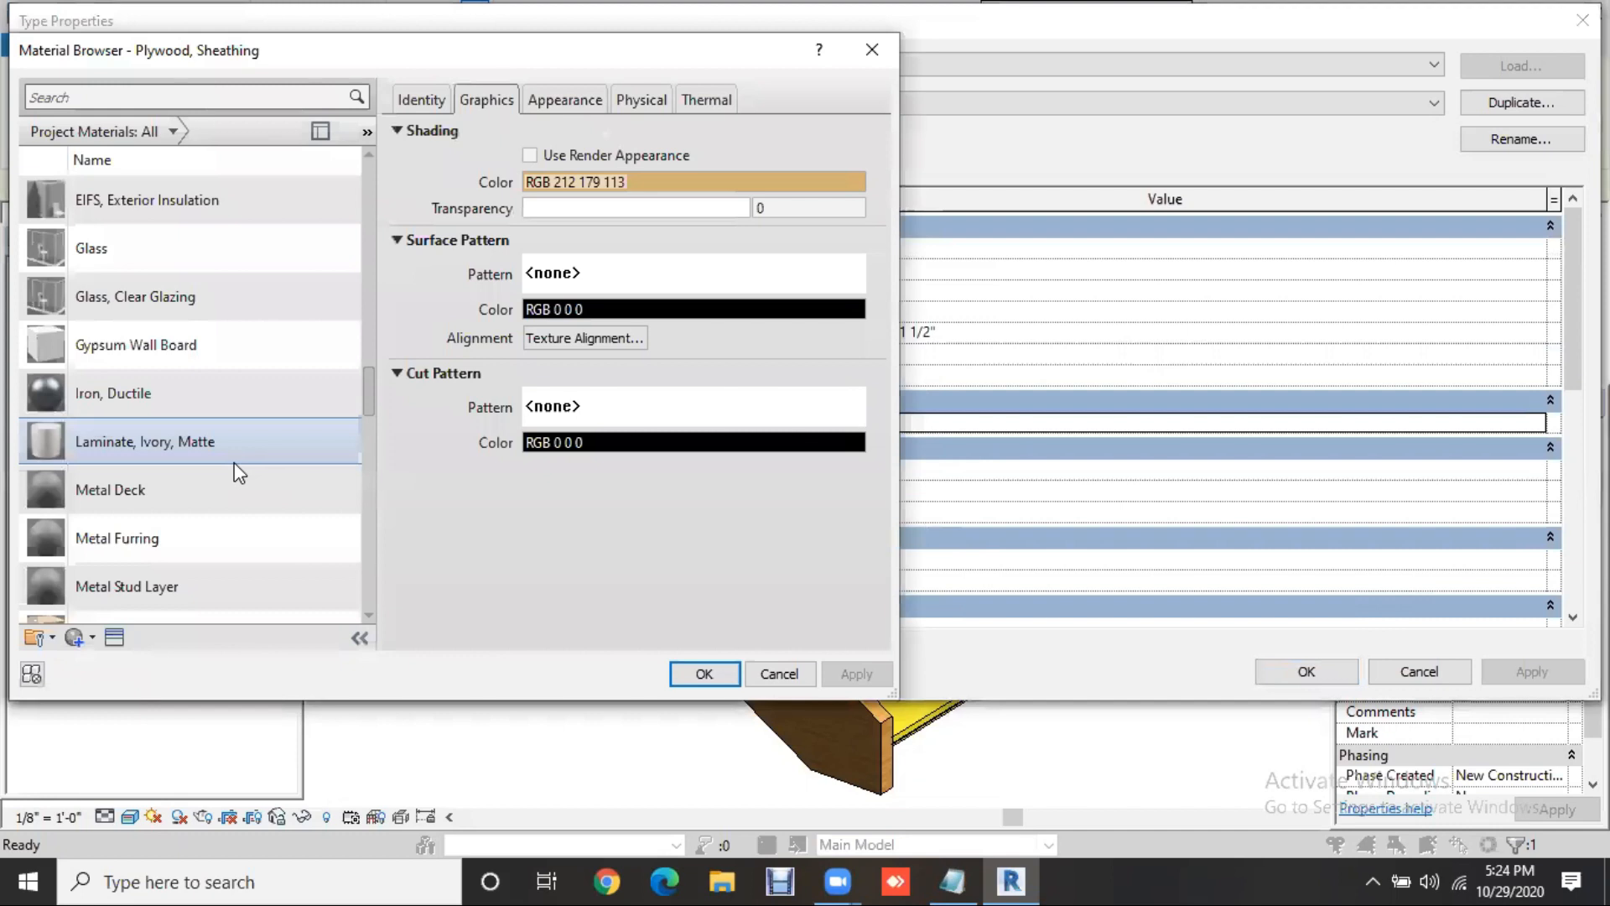
{"action": "scroll", "coordinate": [238, 471], "scroll_direction": "up", "scroll_amount": 3}
{"action": "left_click", "coordinate": [235, 464]}
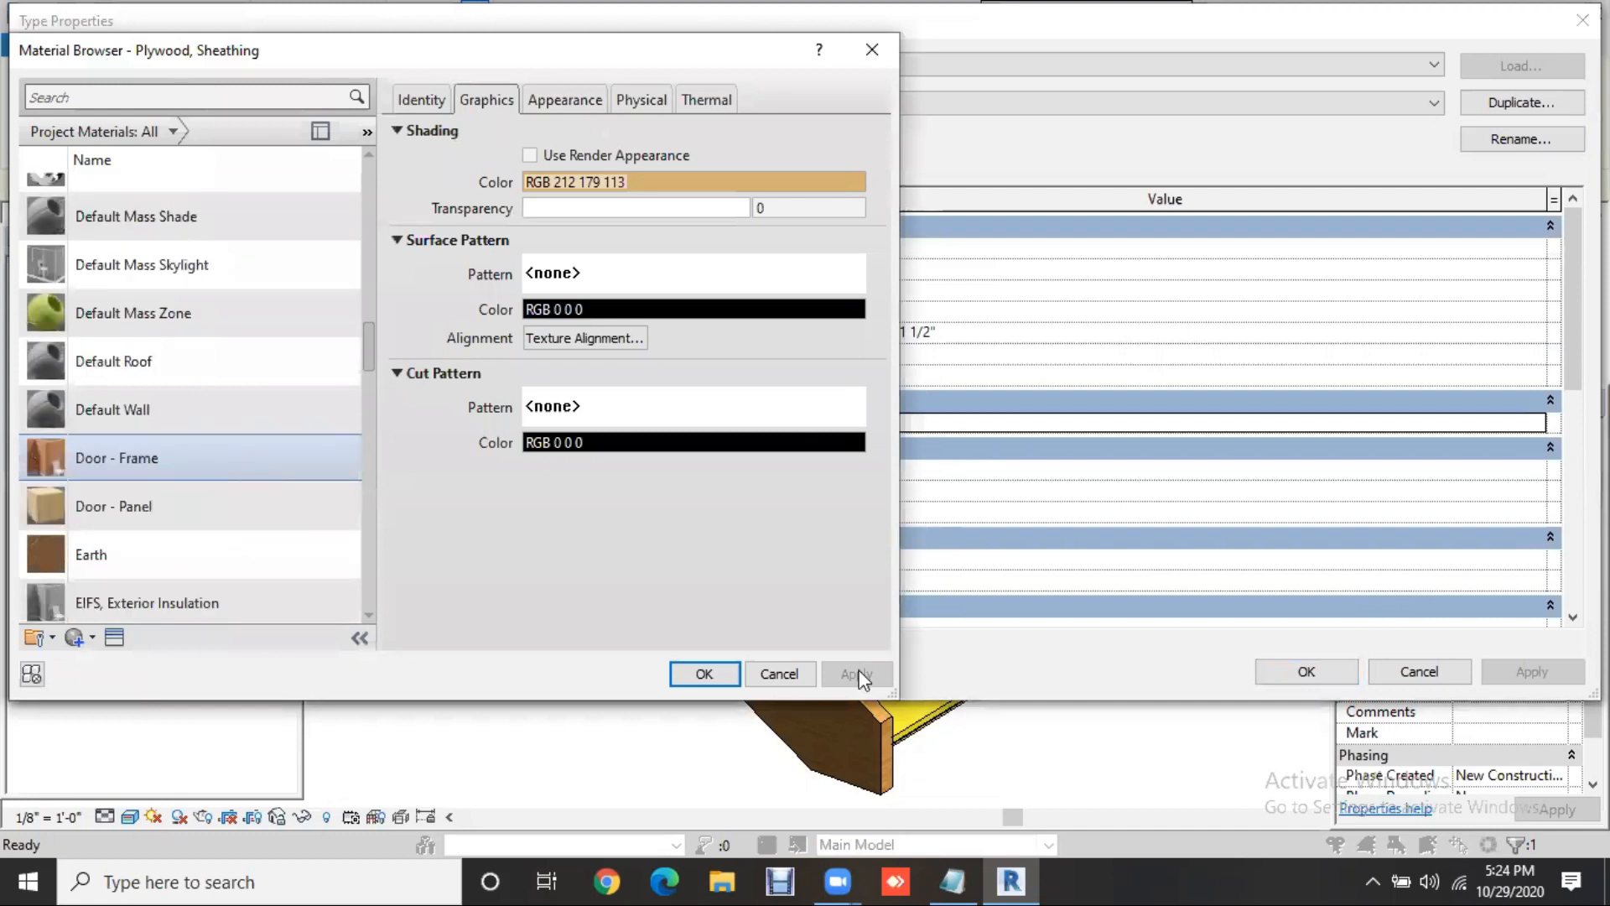
{"action": "key", "text": "Return"}
{"action": "left_click", "coordinate": [1347, 671]}
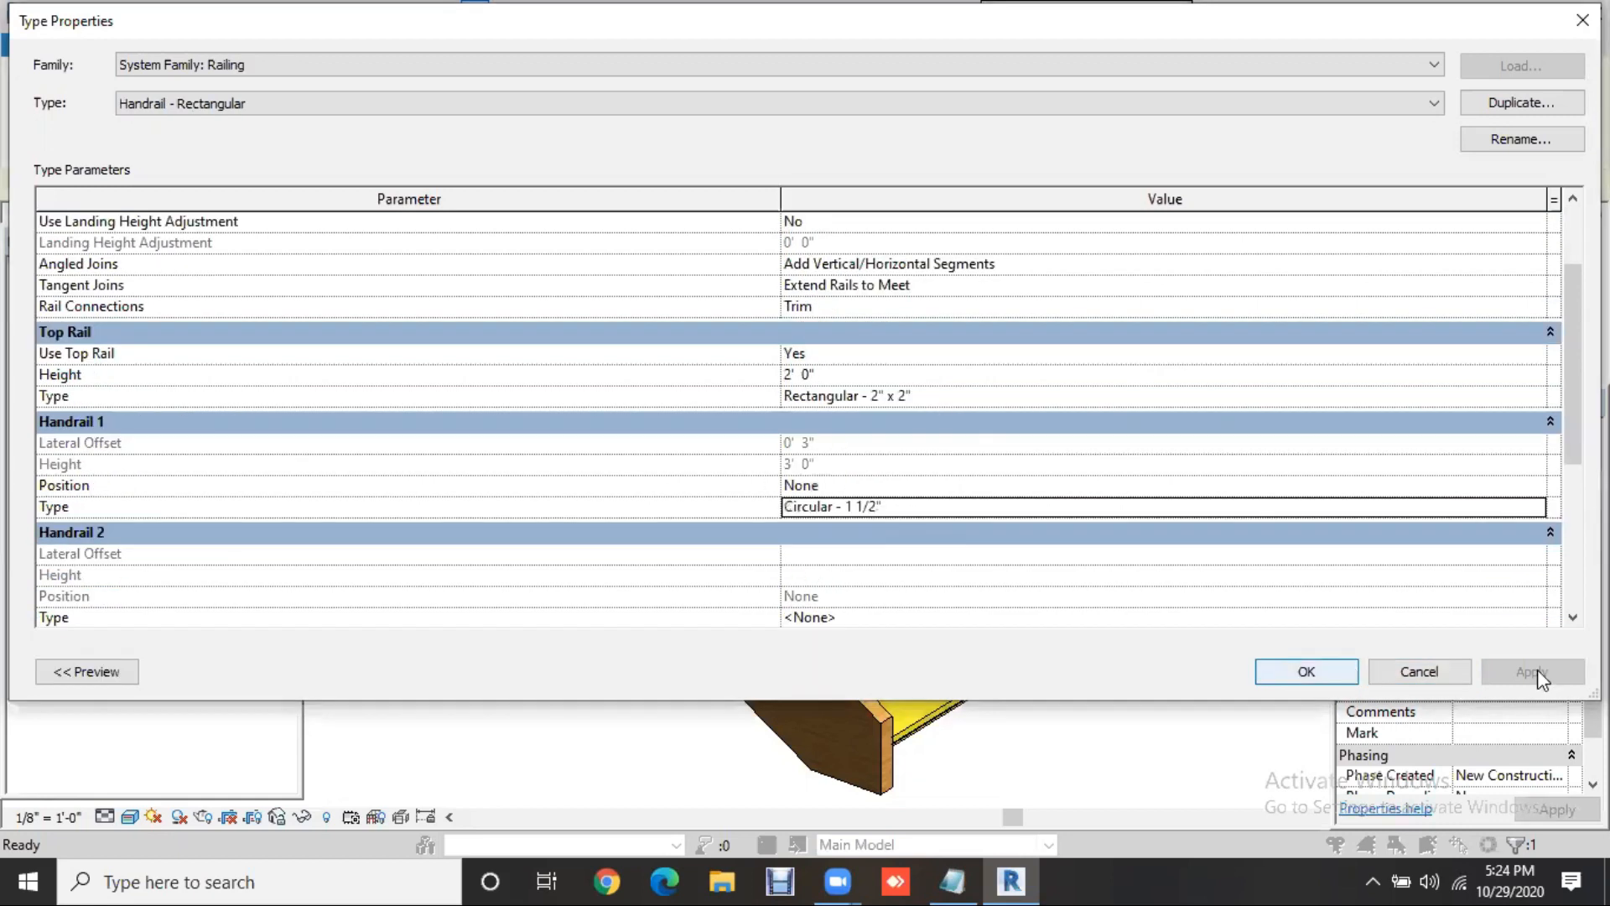
{"action": "left_click", "coordinate": [1251, 671]}
{"action": "left_click", "coordinate": [1250, 671]}
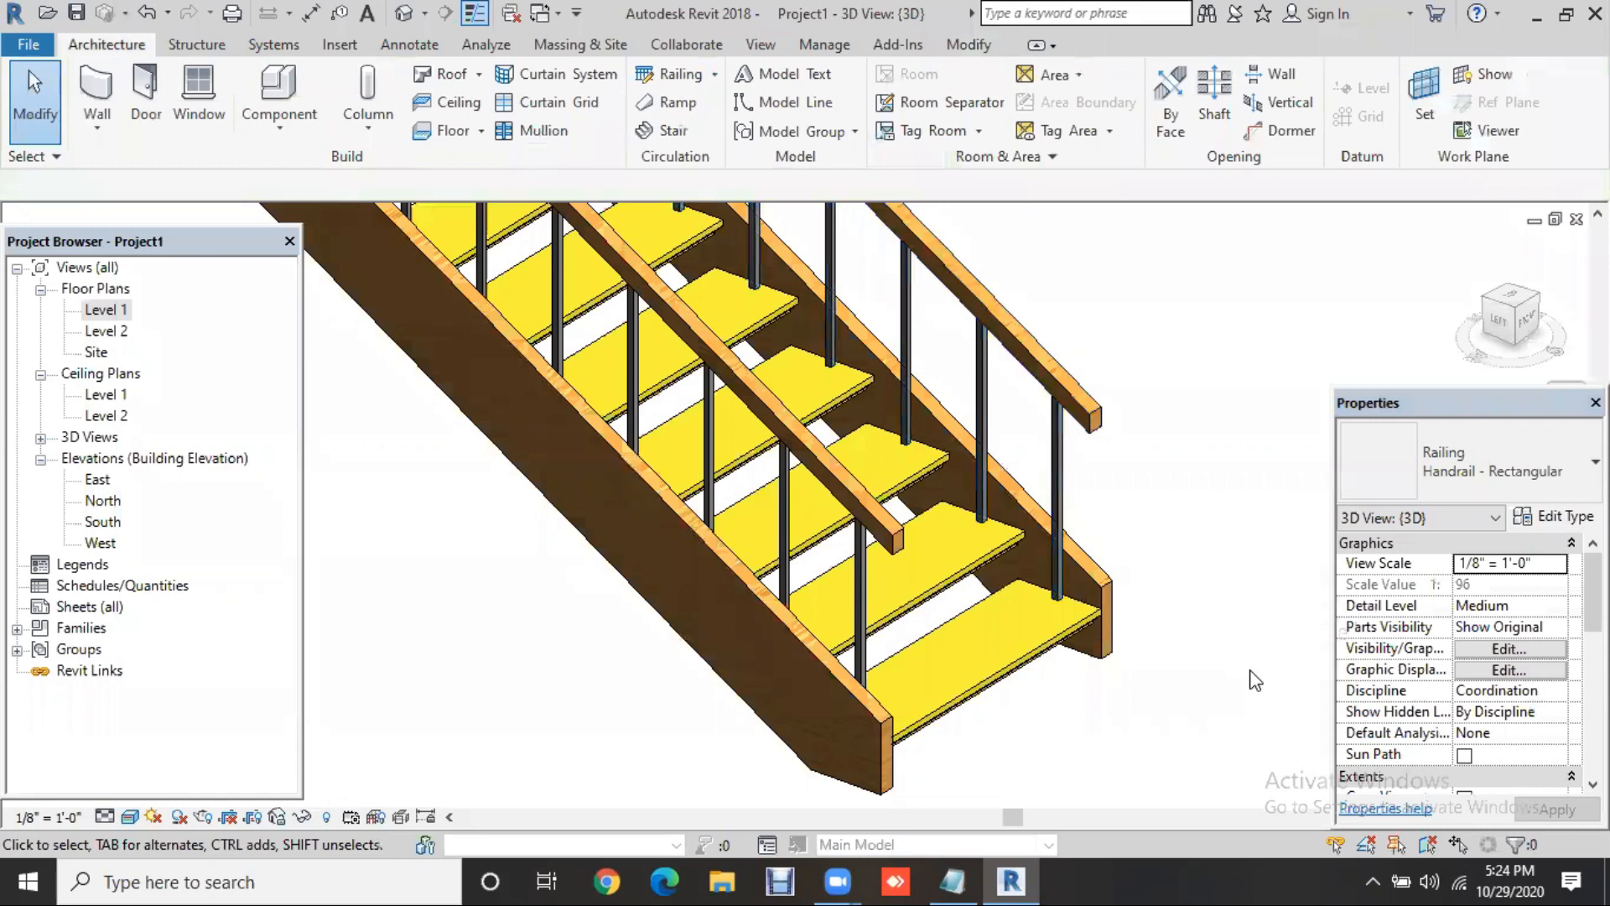
Examine the railings along the stair in 3D, from the lowest treads up to the upper end
{"action": "scroll", "coordinate": [1255, 679], "scroll_direction": "up", "scroll_amount": 2}
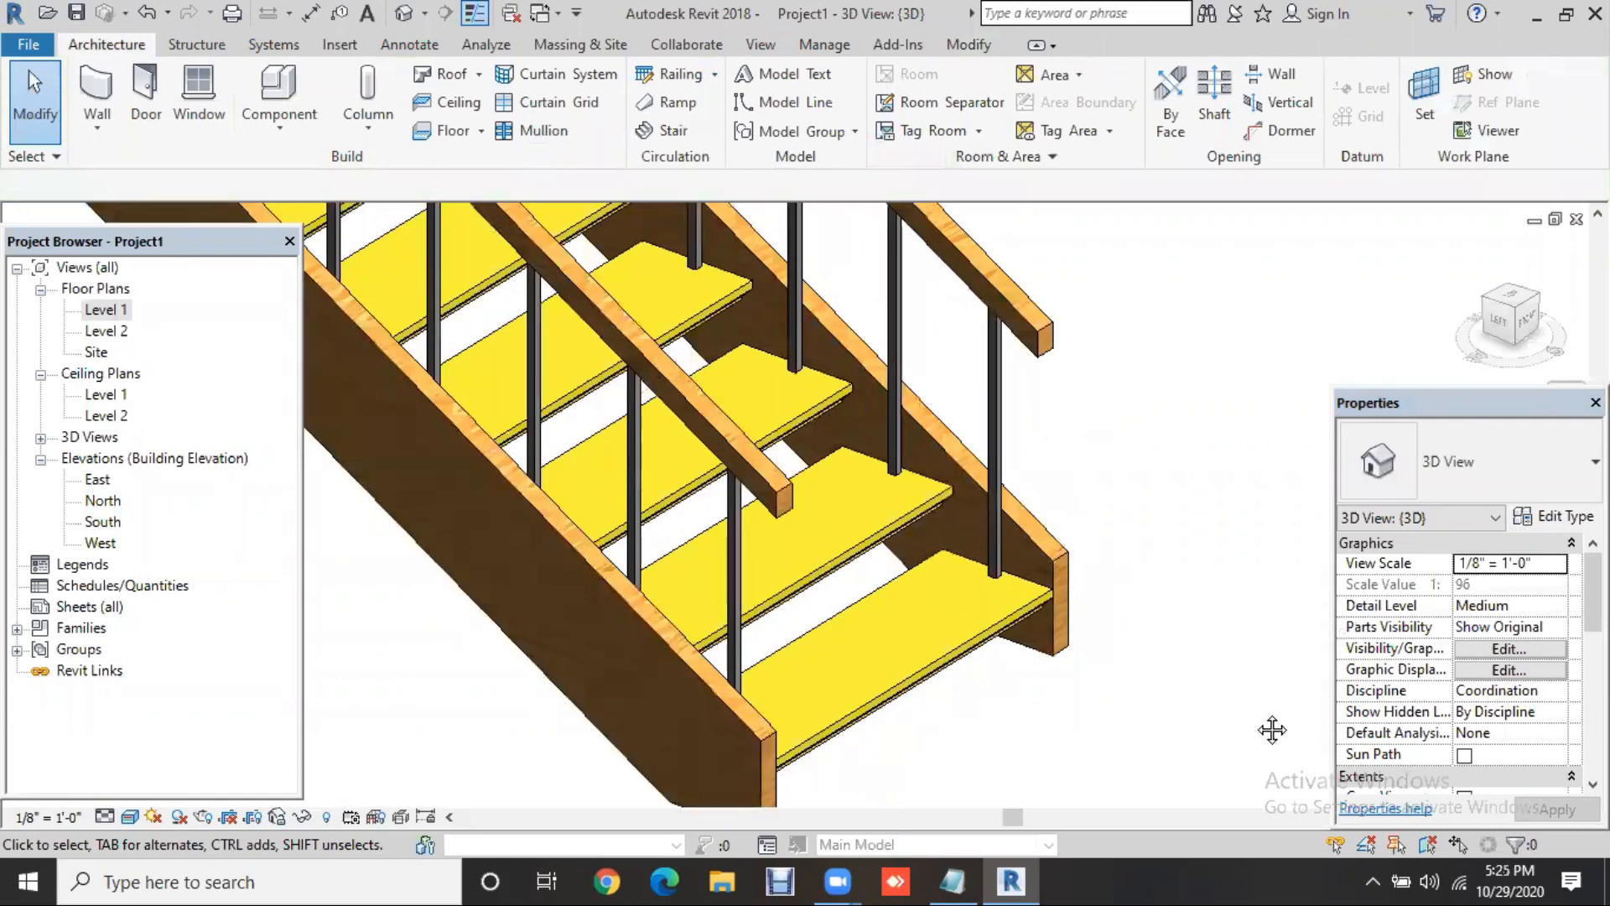
{"action": "scroll", "coordinate": [1275, 769], "scroll_direction": "up", "scroll_amount": 1}
{"action": "scroll", "coordinate": [1213, 561], "scroll_direction": "down", "scroll_amount": 1}
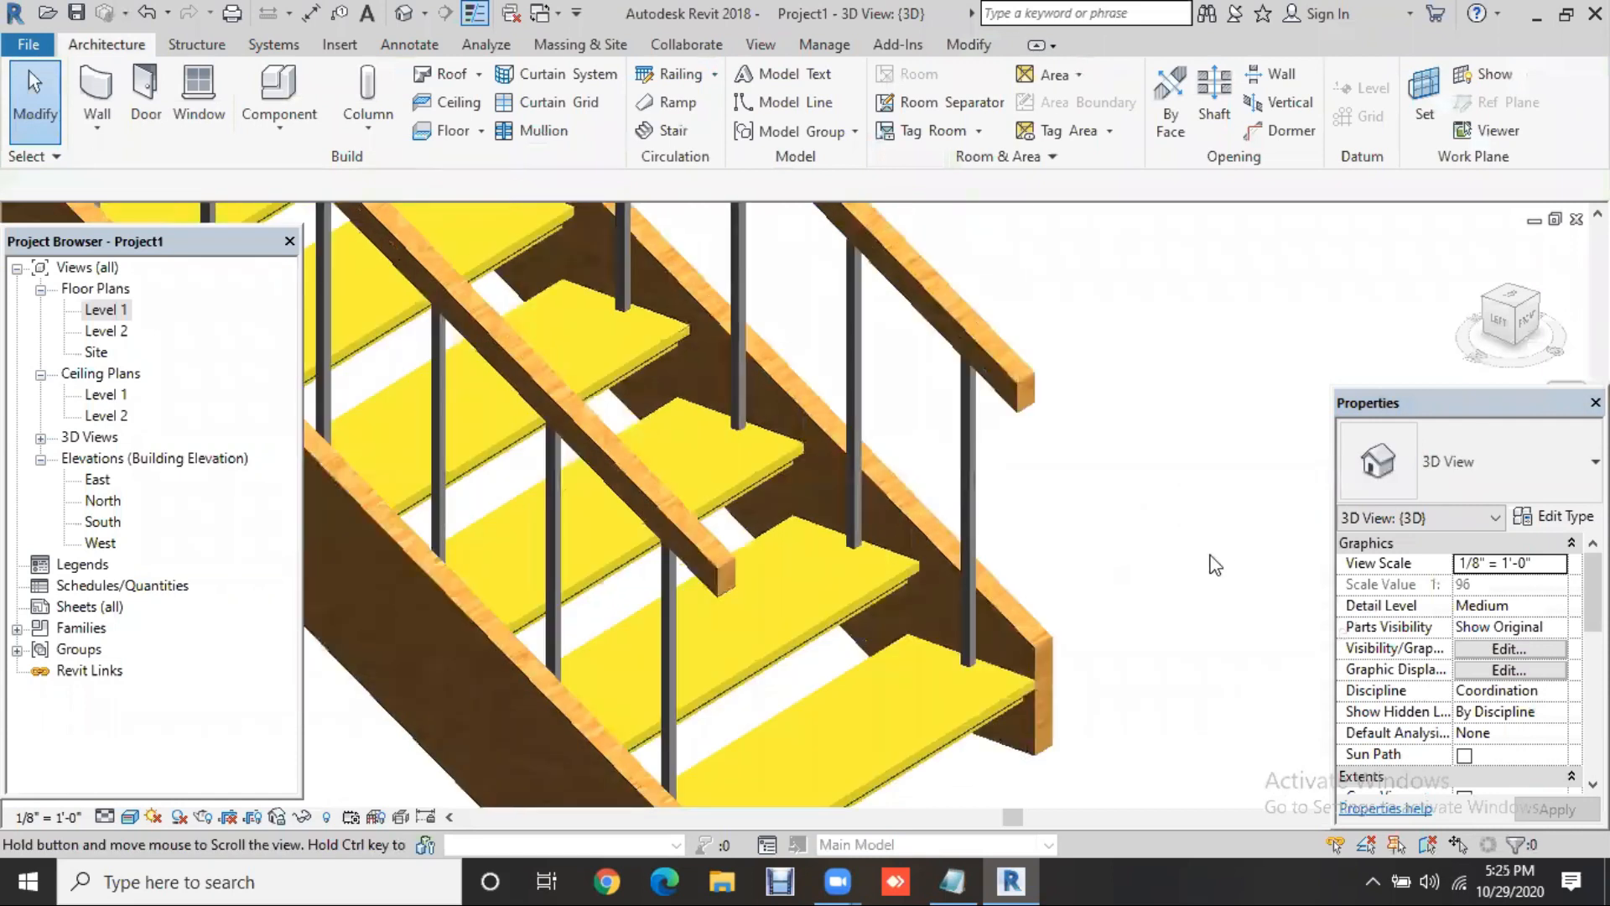
{"action": "scroll", "coordinate": [1216, 566], "scroll_direction": "down", "scroll_amount": 2}
{"action": "middle_click_drag", "start_coordinate": [1107, 487], "coordinate": [1207, 698]}
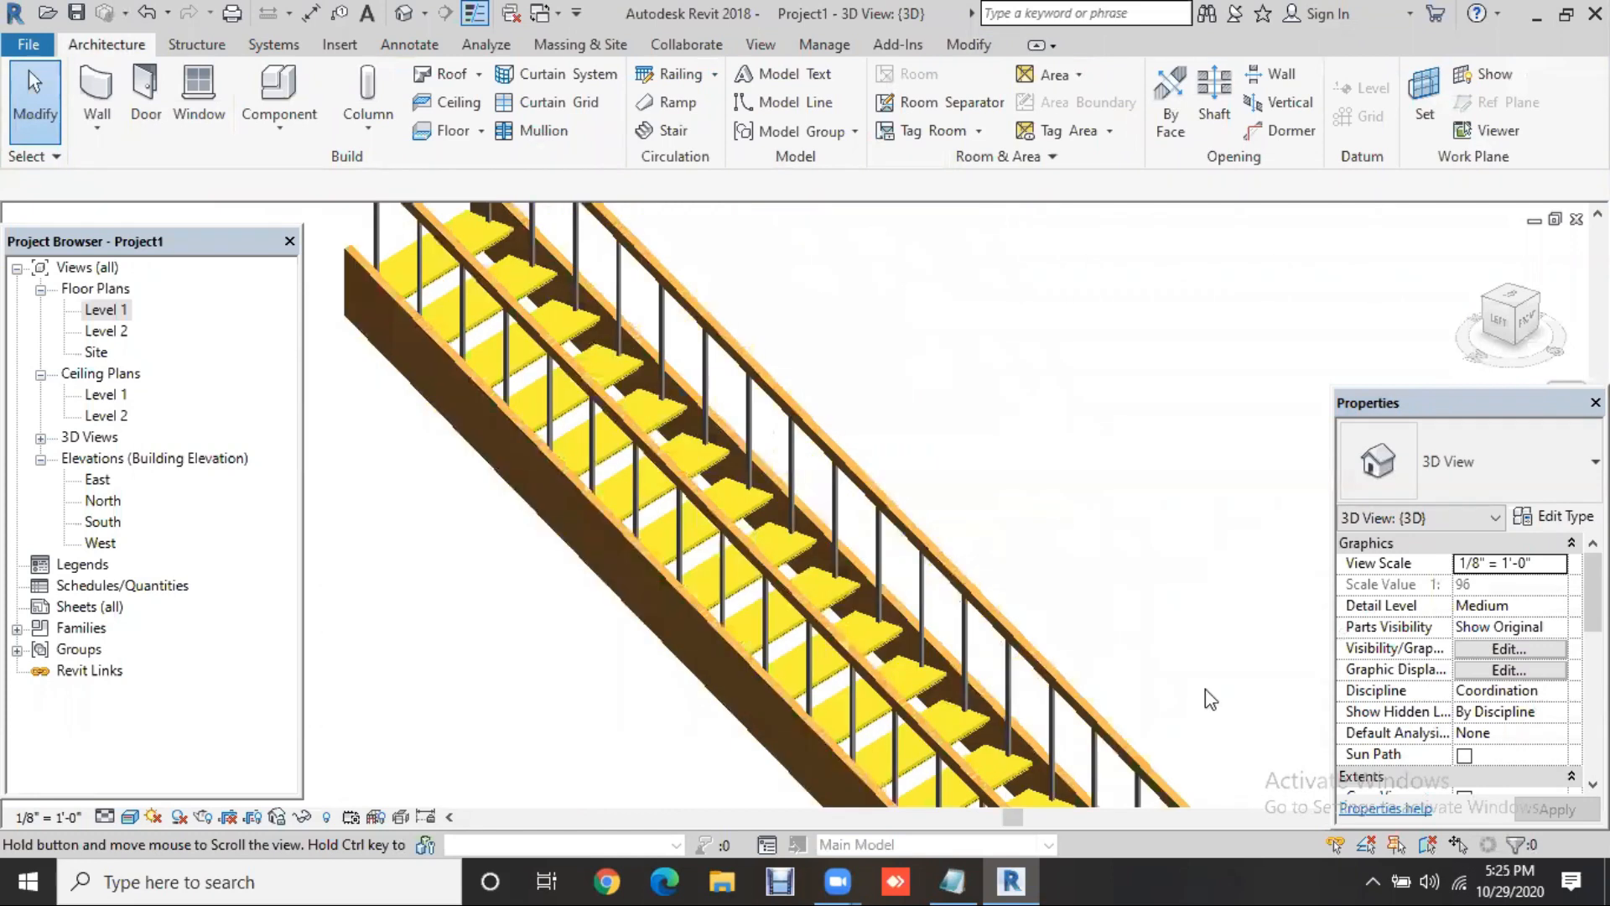
{"action": "scroll", "coordinate": [823, 550], "scroll_direction": "up", "scroll_amount": 1}
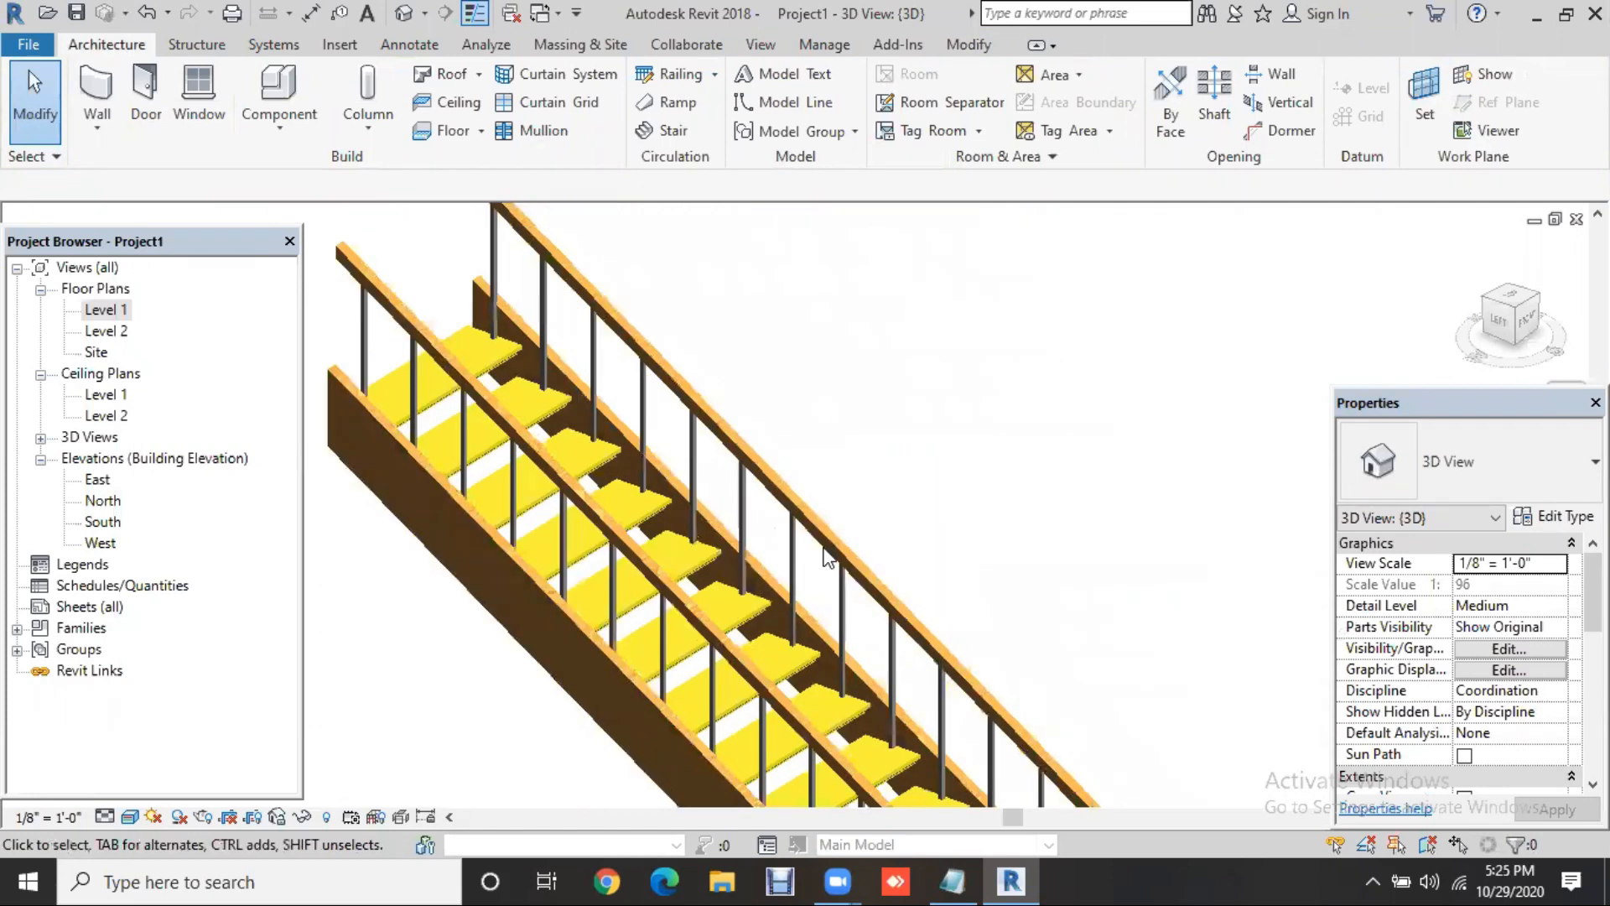
Open the baluster placement of the Handrail - Rectangular railing type and turn off Use Baluster Per Tread On Stairs
{"action": "scroll", "coordinate": [826, 555], "scroll_direction": "up", "scroll_amount": 3}
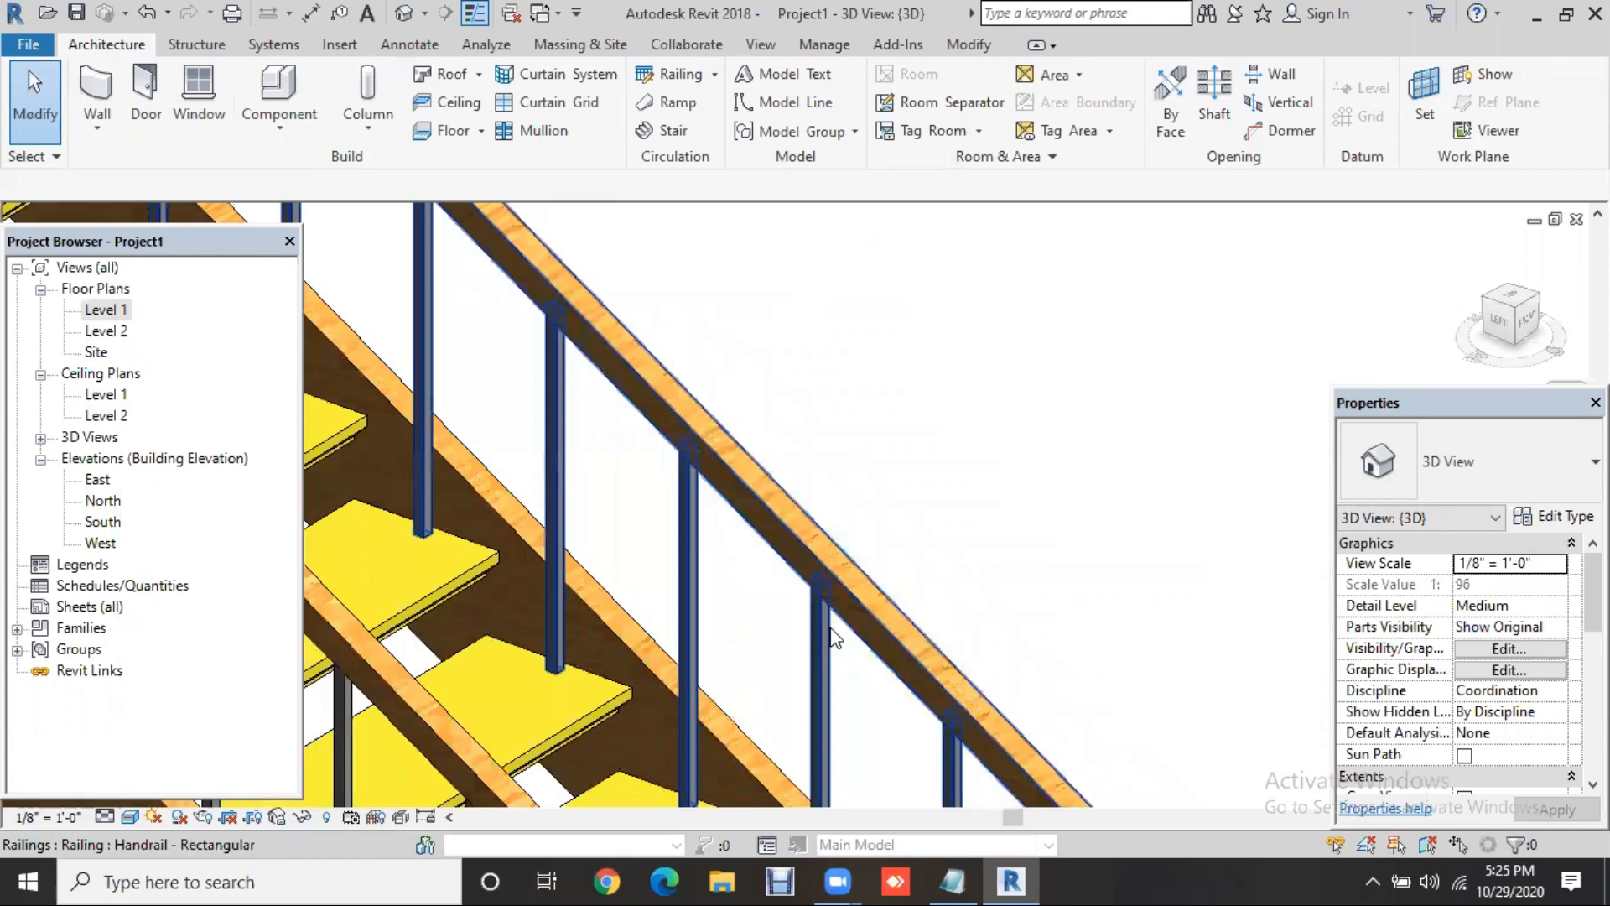
{"action": "scroll", "coordinate": [893, 452], "scroll_direction": "down", "scroll_amount": 2}
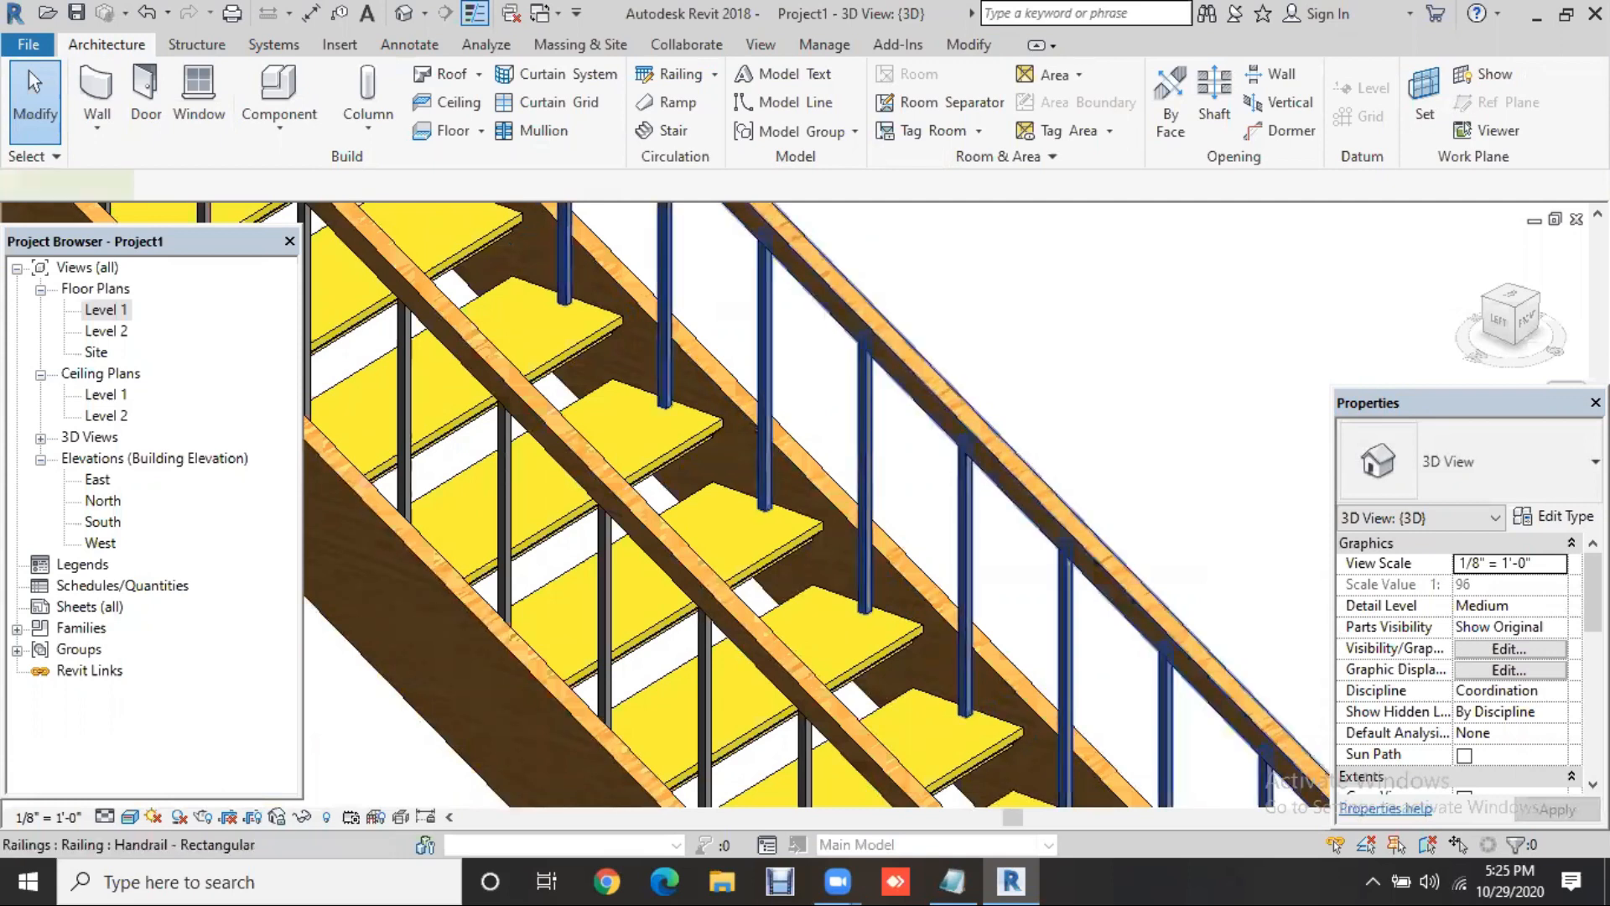
{"action": "left_click", "coordinate": [761, 430]}
{"action": "left_click", "coordinate": [1552, 515]}
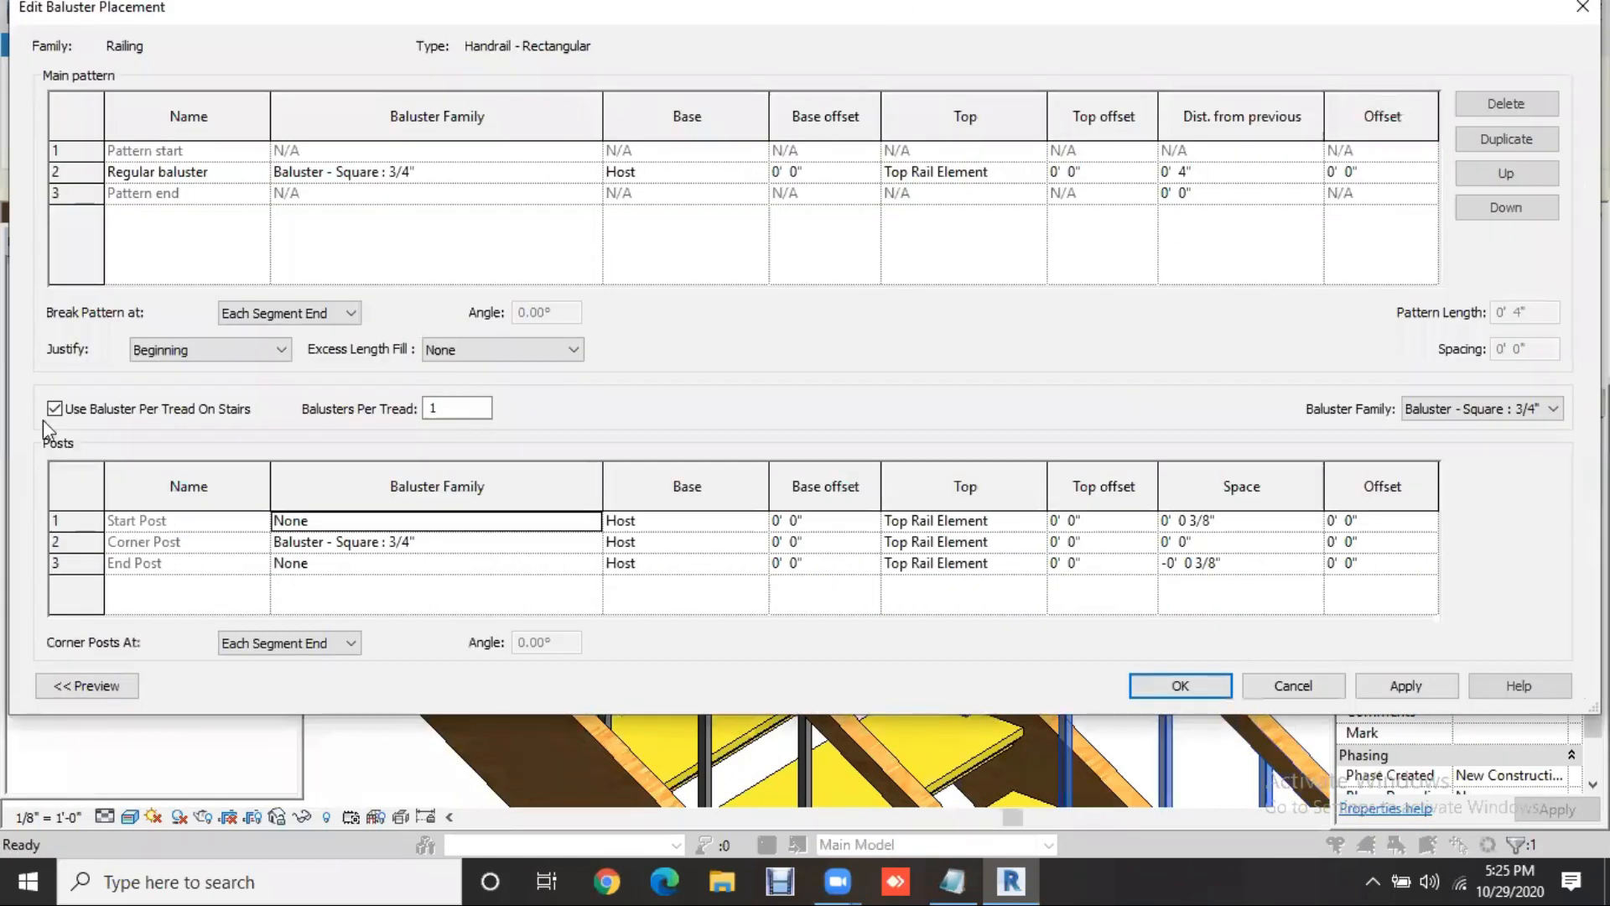
{"action": "left_click", "coordinate": [54, 410]}
{"action": "left_click", "coordinate": [54, 409]}
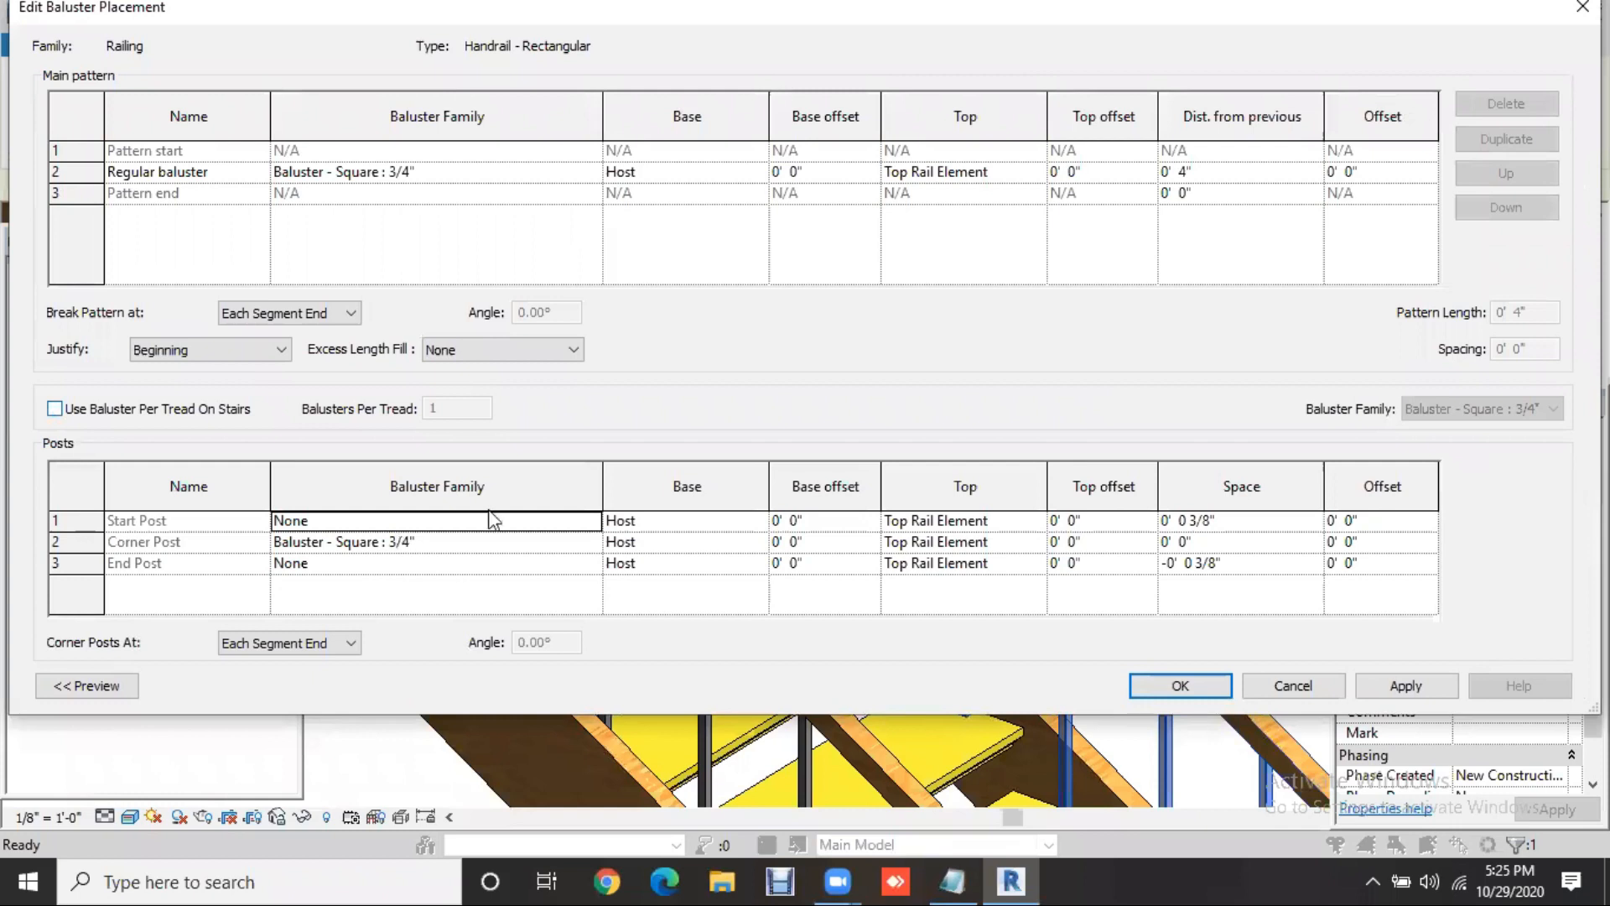
Set the baluster family of both the Start Post and the End Post to Baluster - Square : 2"
{"action": "left_click", "coordinate": [571, 520]}
{"action": "left_click", "coordinate": [591, 522]}
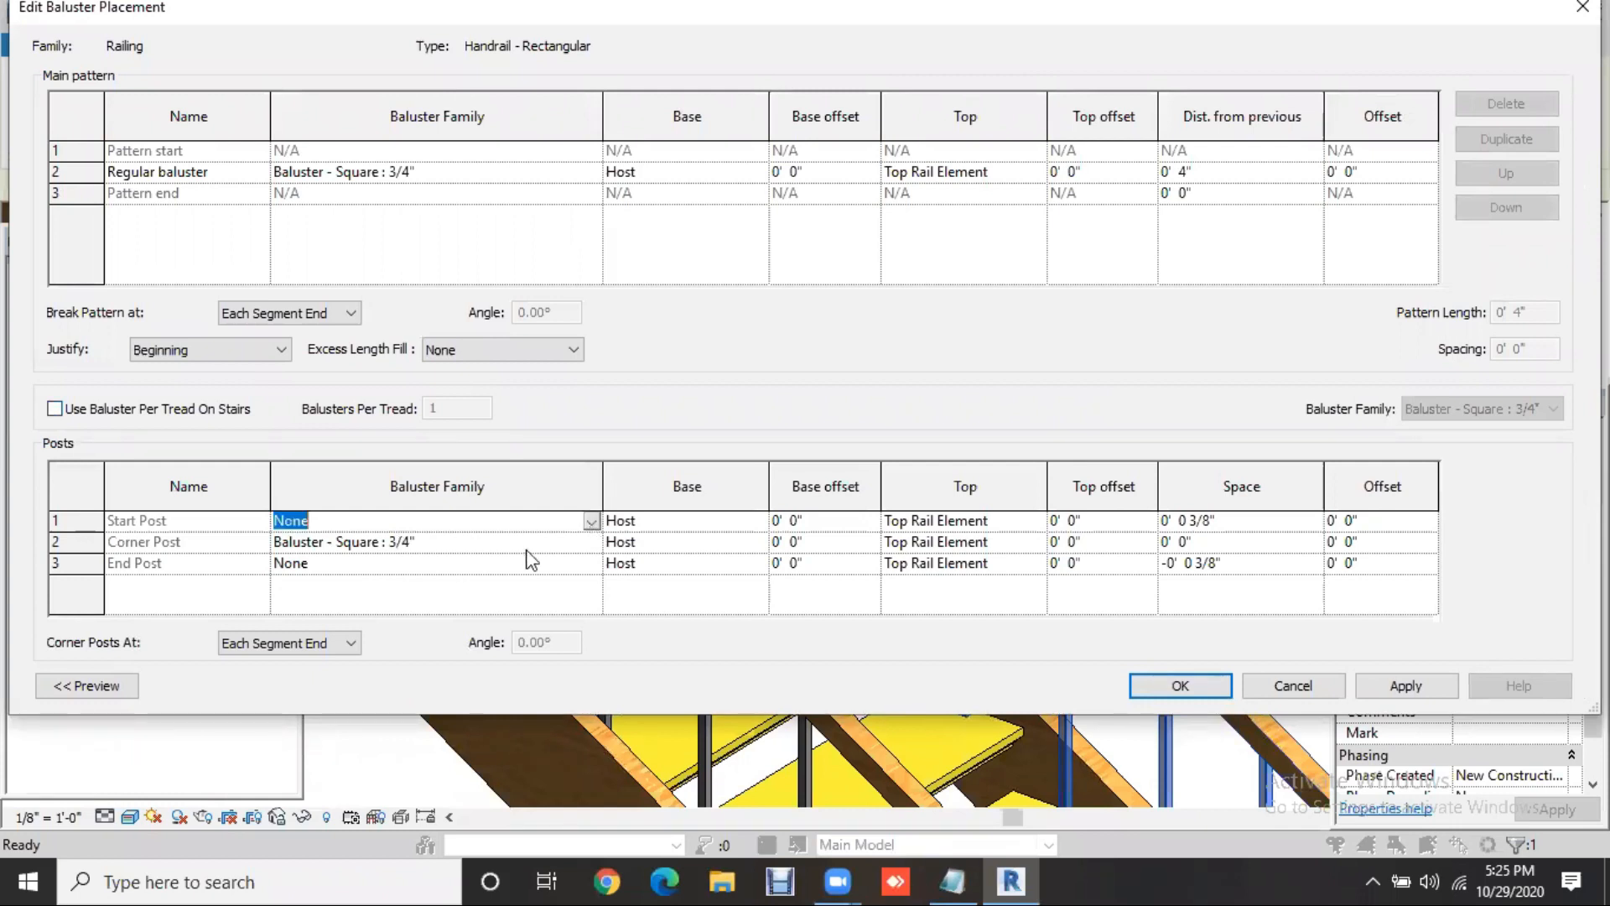
{"action": "scroll", "coordinate": [366, 591], "scroll_direction": "down", "scroll_amount": 2}
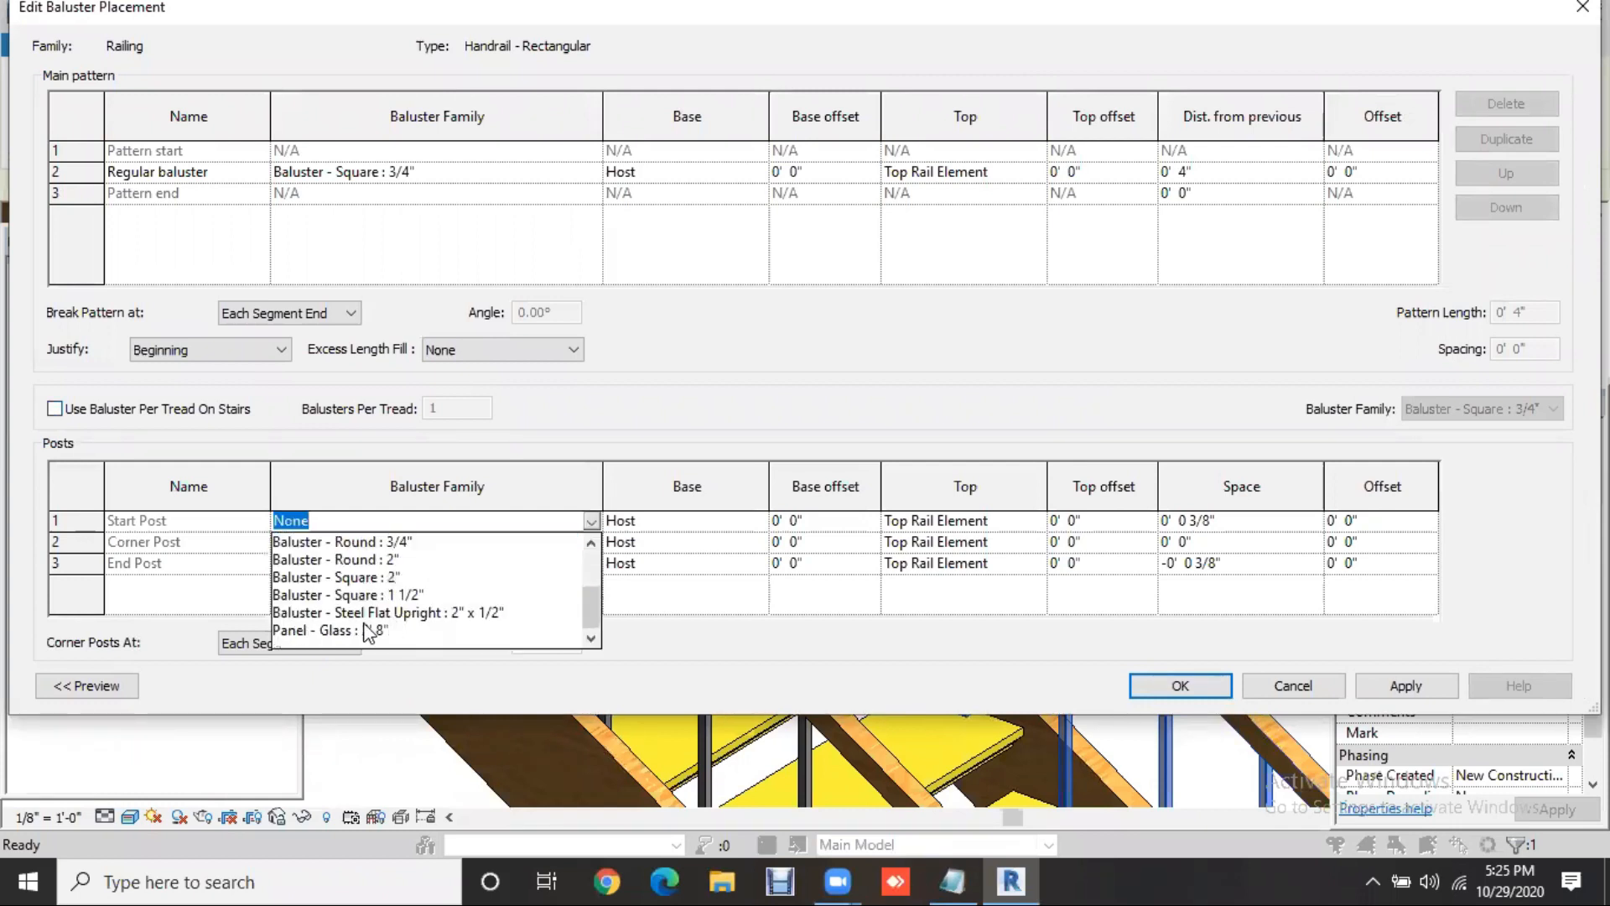
{"action": "scroll", "coordinate": [383, 585], "scroll_direction": "up", "scroll_amount": 1}
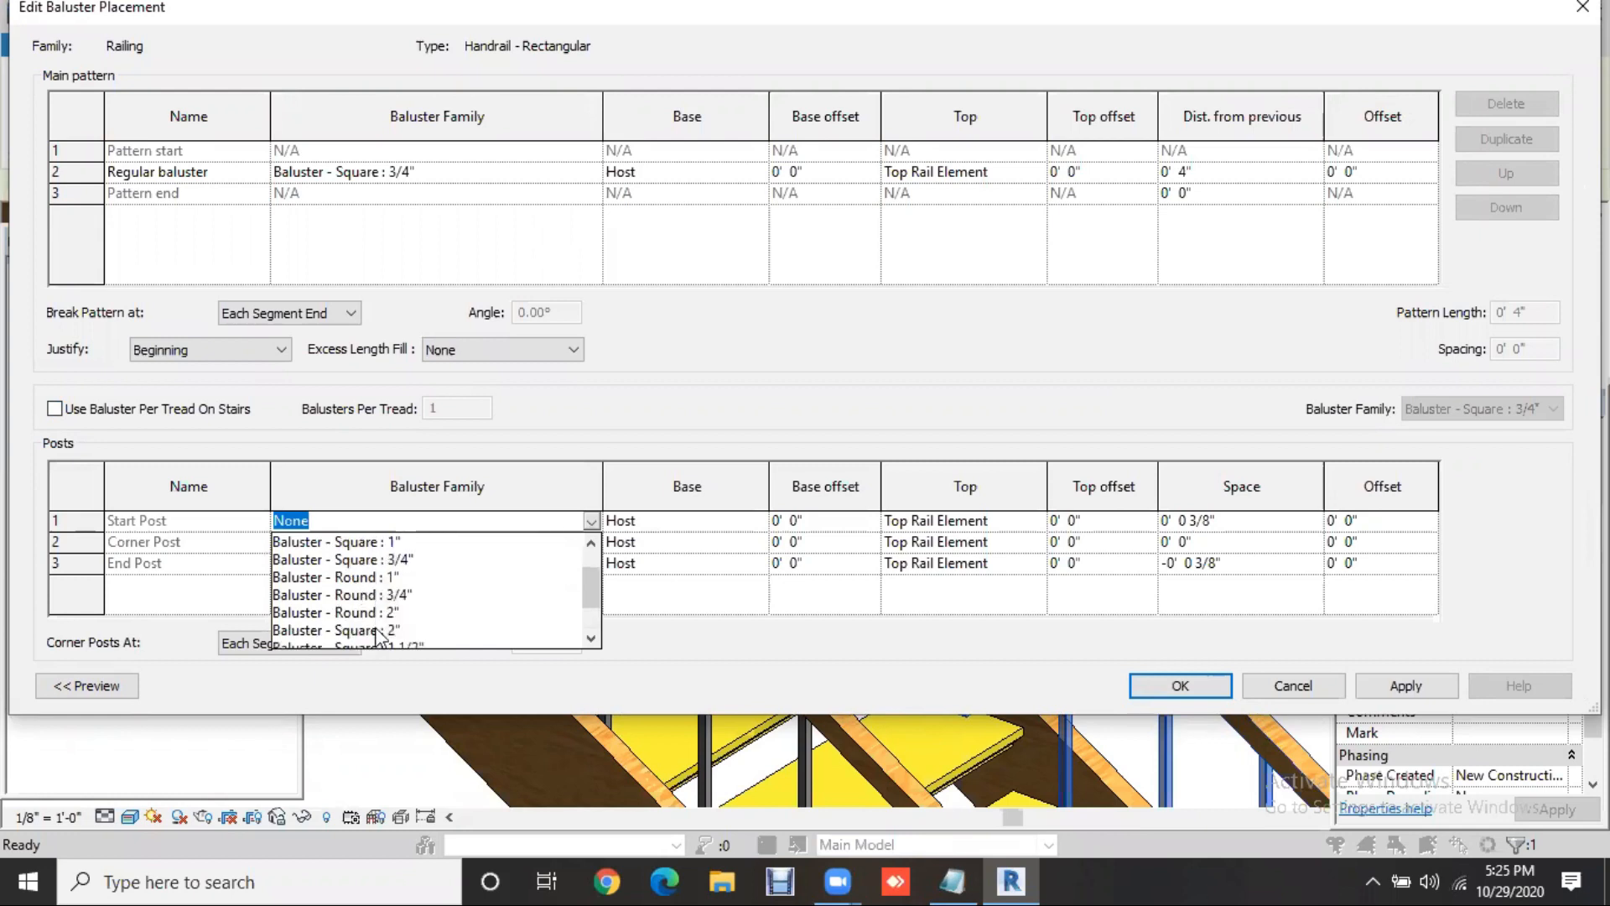
{"action": "left_click", "coordinate": [495, 630]}
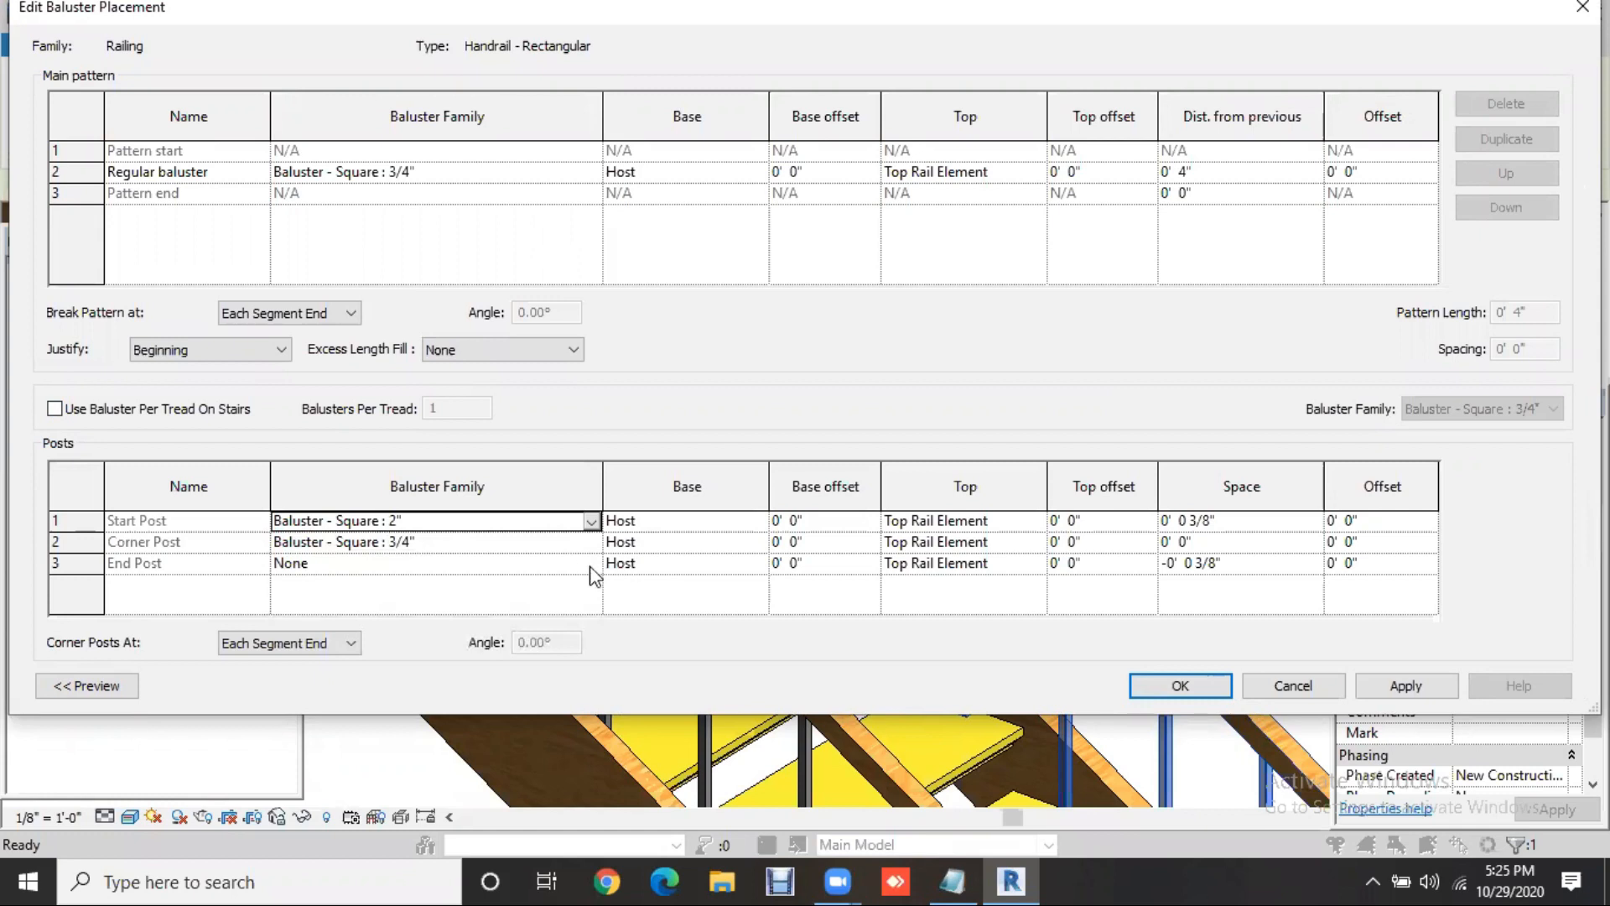
{"action": "left_click", "coordinate": [580, 563]}
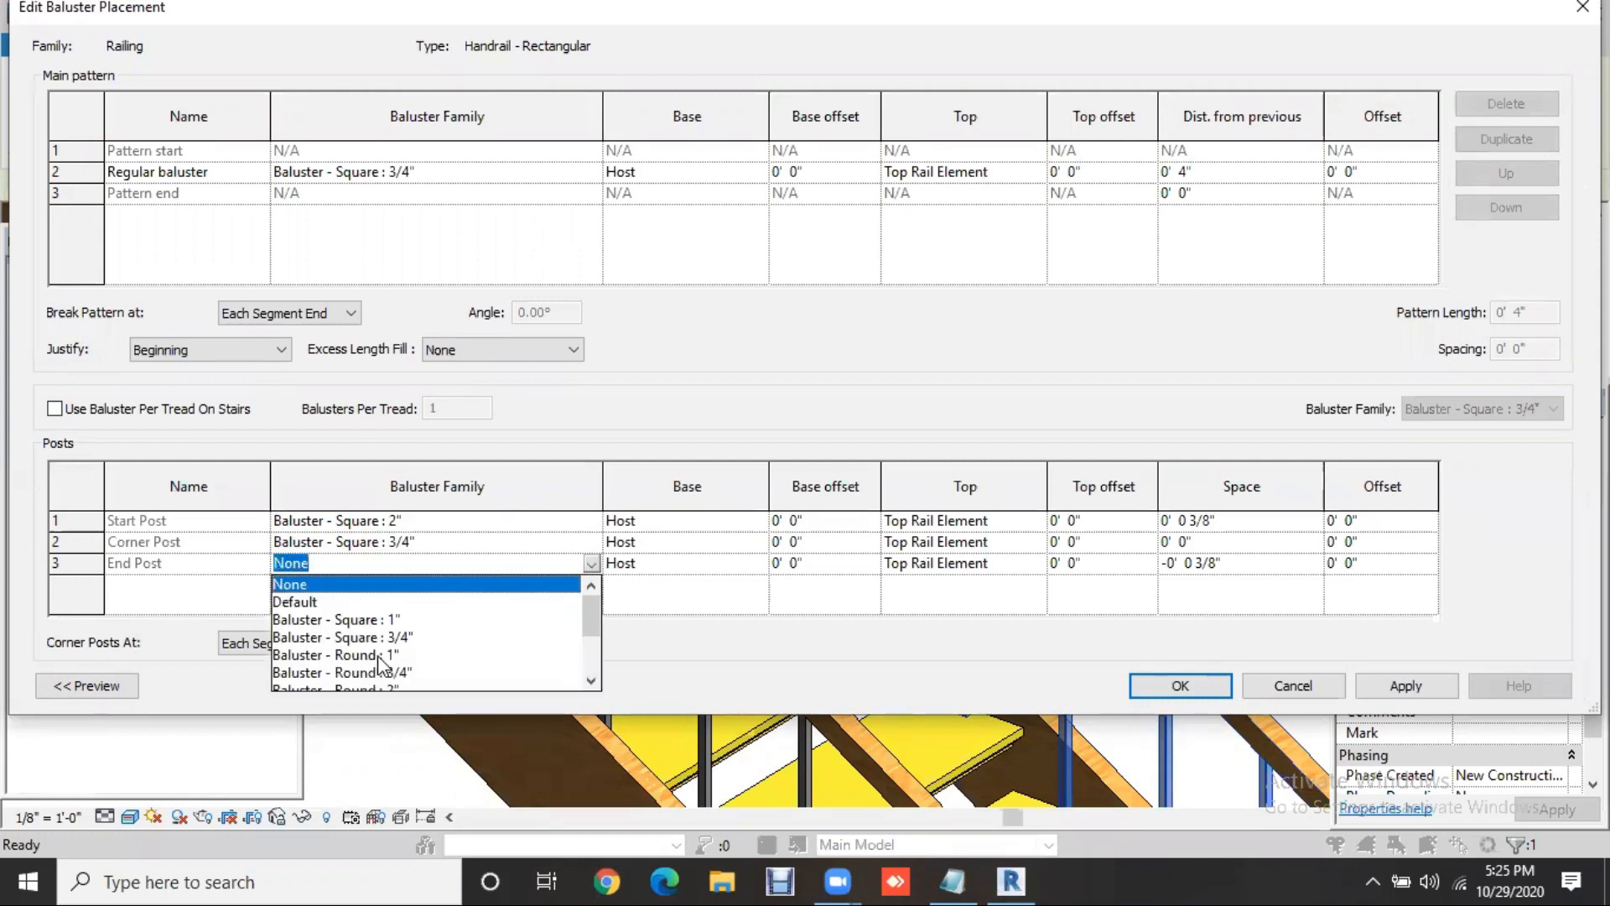
{"action": "scroll", "coordinate": [377, 656], "scroll_direction": "down", "scroll_amount": 1}
{"action": "left_click", "coordinate": [456, 157]}
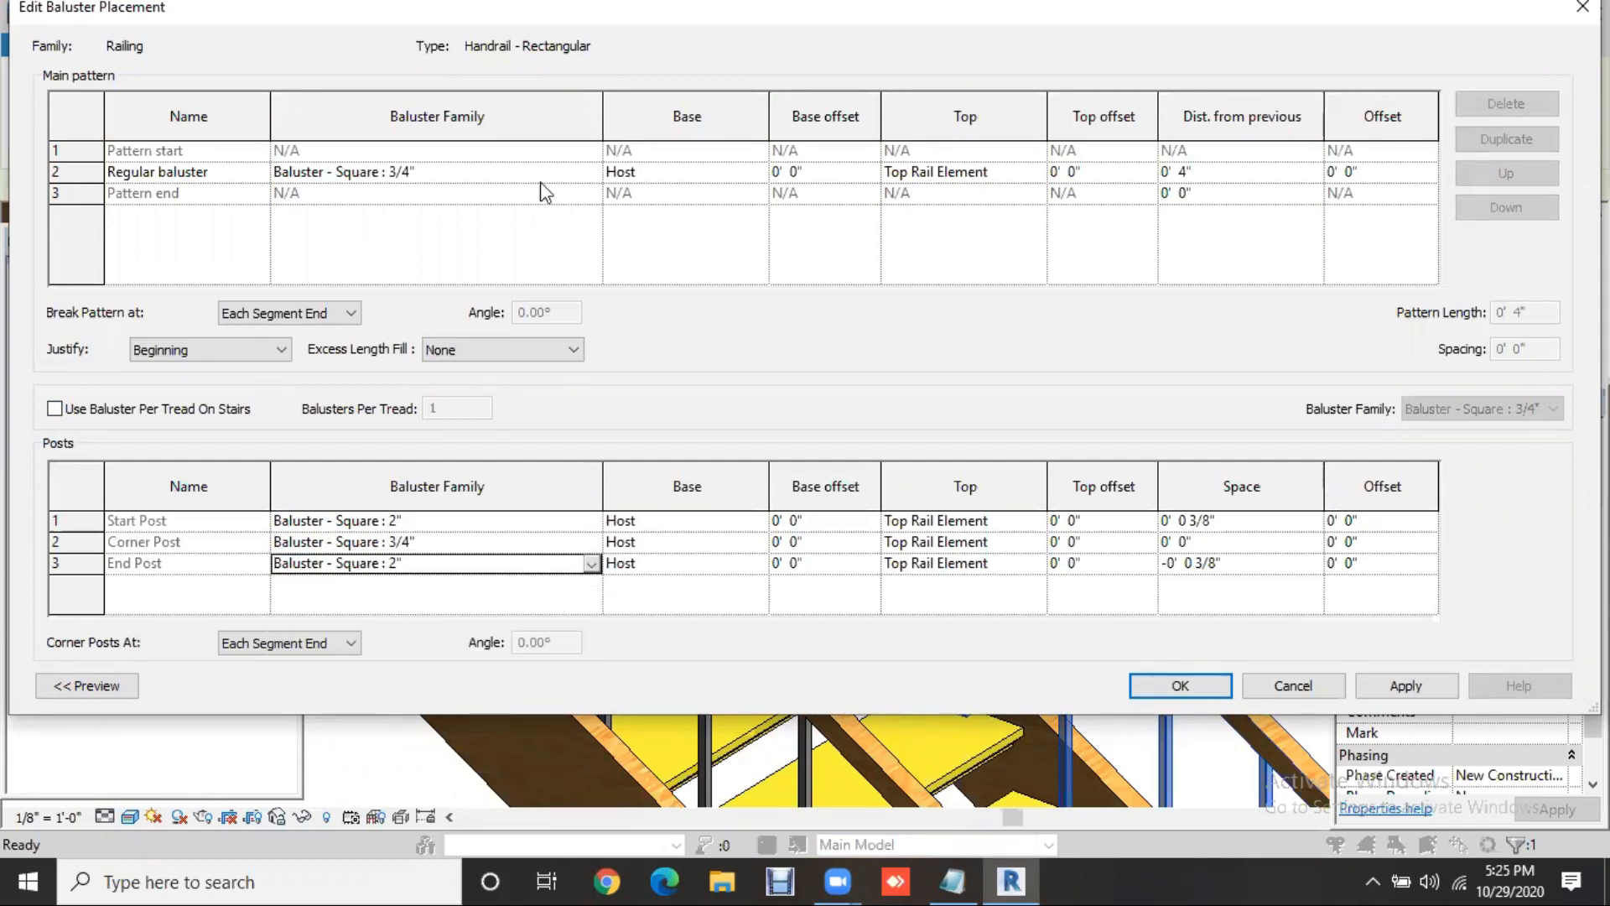
Set the regular baluster to Panel - Glass : 2' 8" with a 3' 6" distance from previous, and apply the railing type changes
{"action": "left_click", "coordinate": [592, 174]}
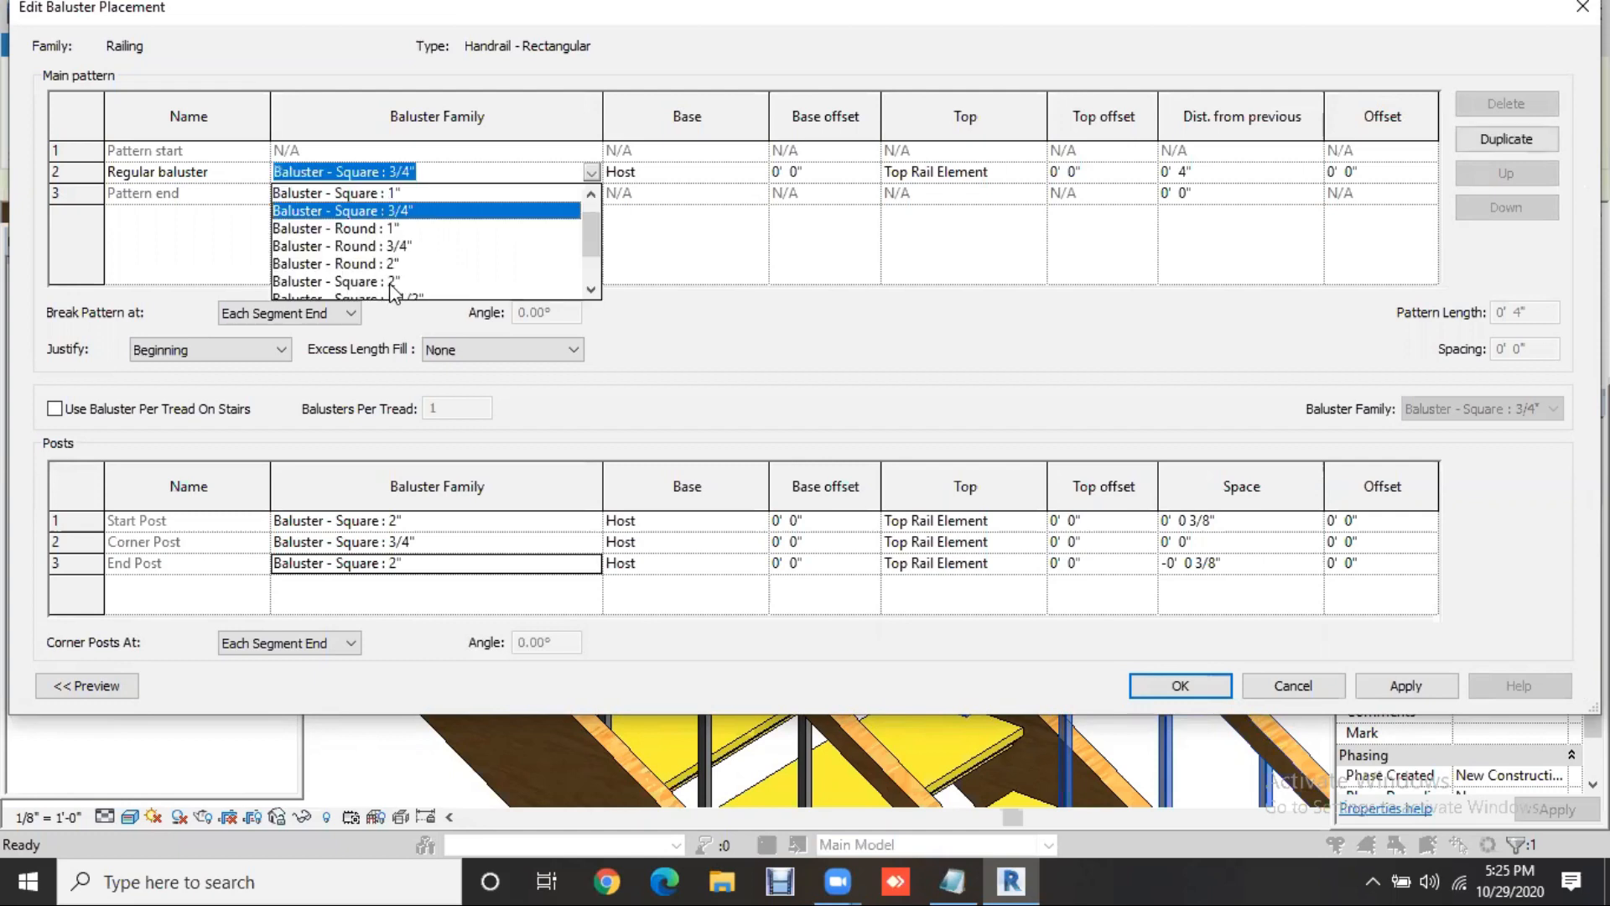
{"action": "scroll", "coordinate": [382, 289], "scroll_direction": "down", "scroll_amount": 1}
{"action": "left_click", "coordinate": [379, 284]}
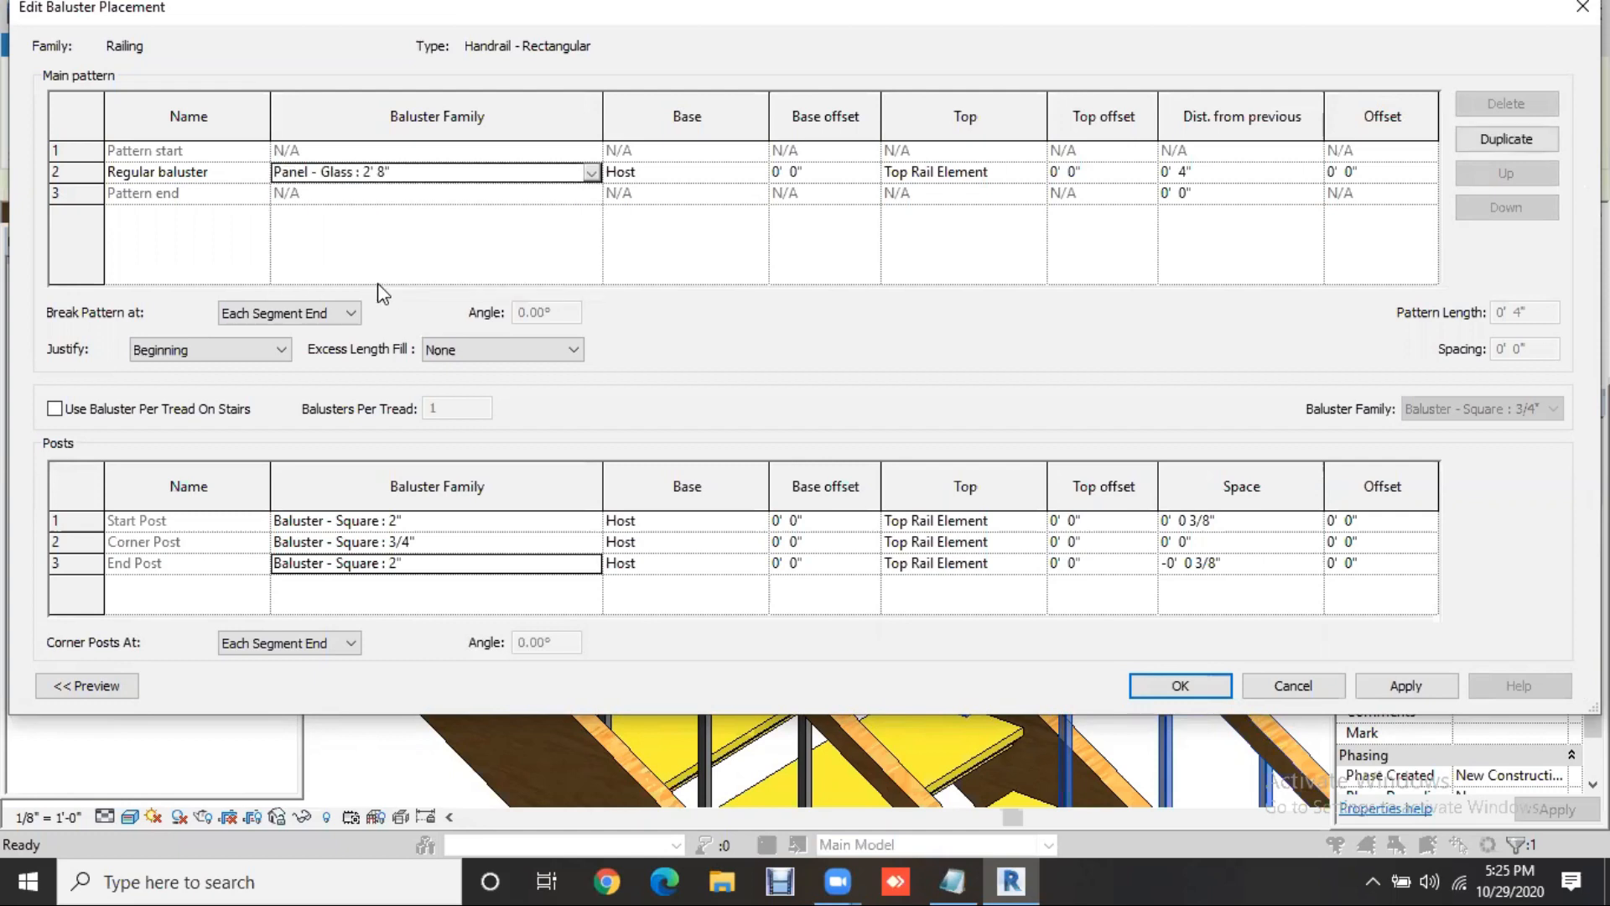
{"action": "left_click", "coordinate": [1233, 174]}
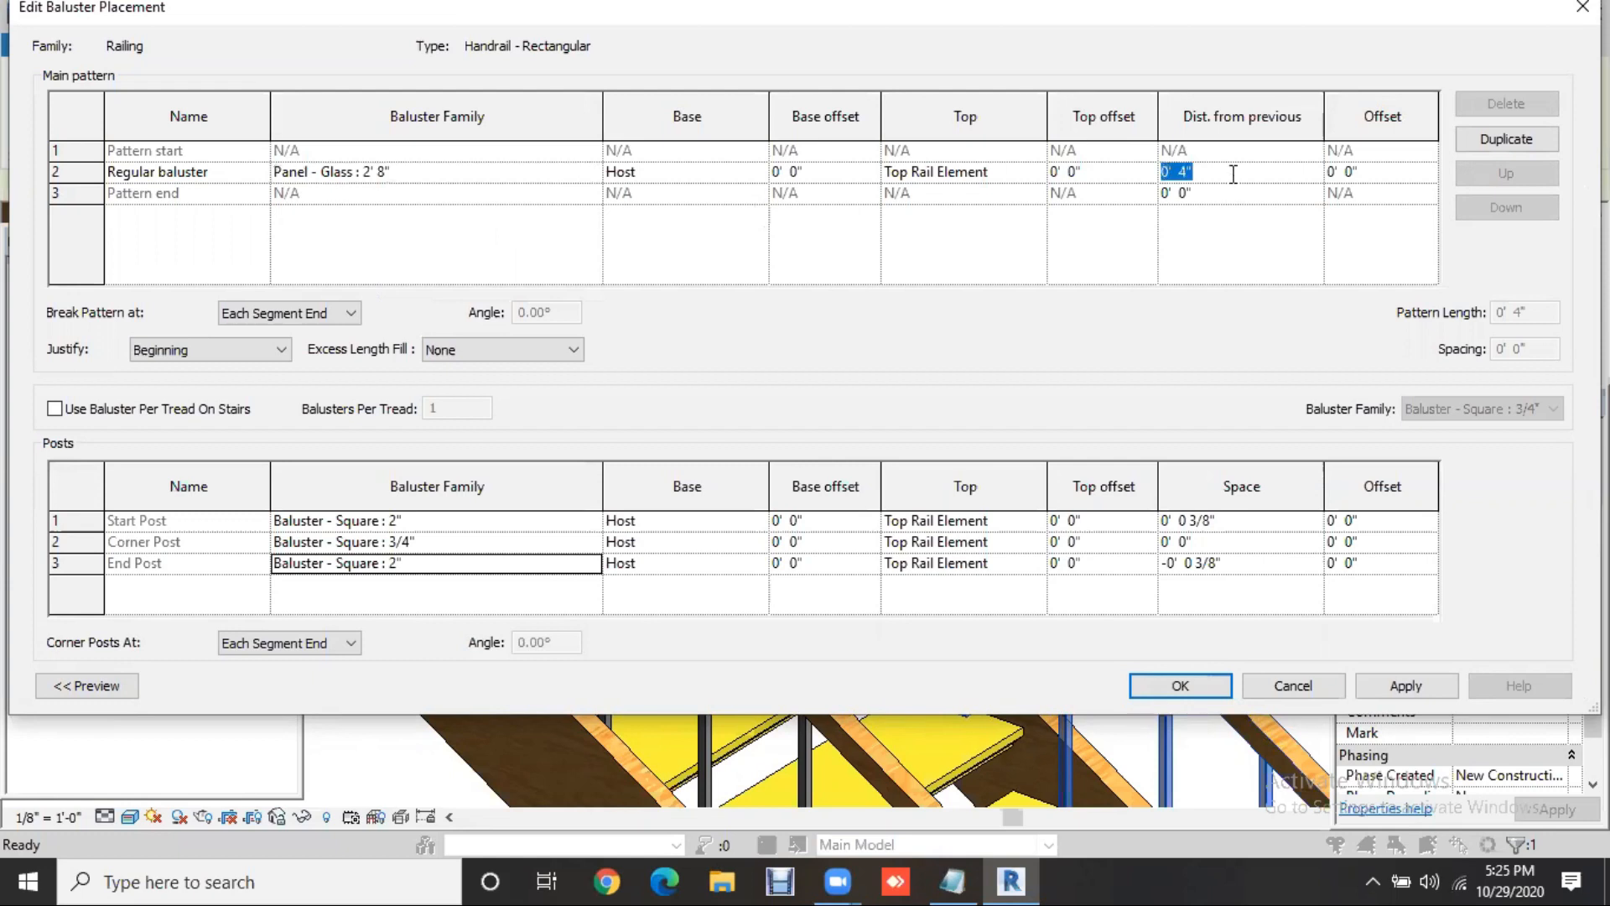
{"action": "type", "text": "3'6"}
{"action": "key", "text": "Tab"}
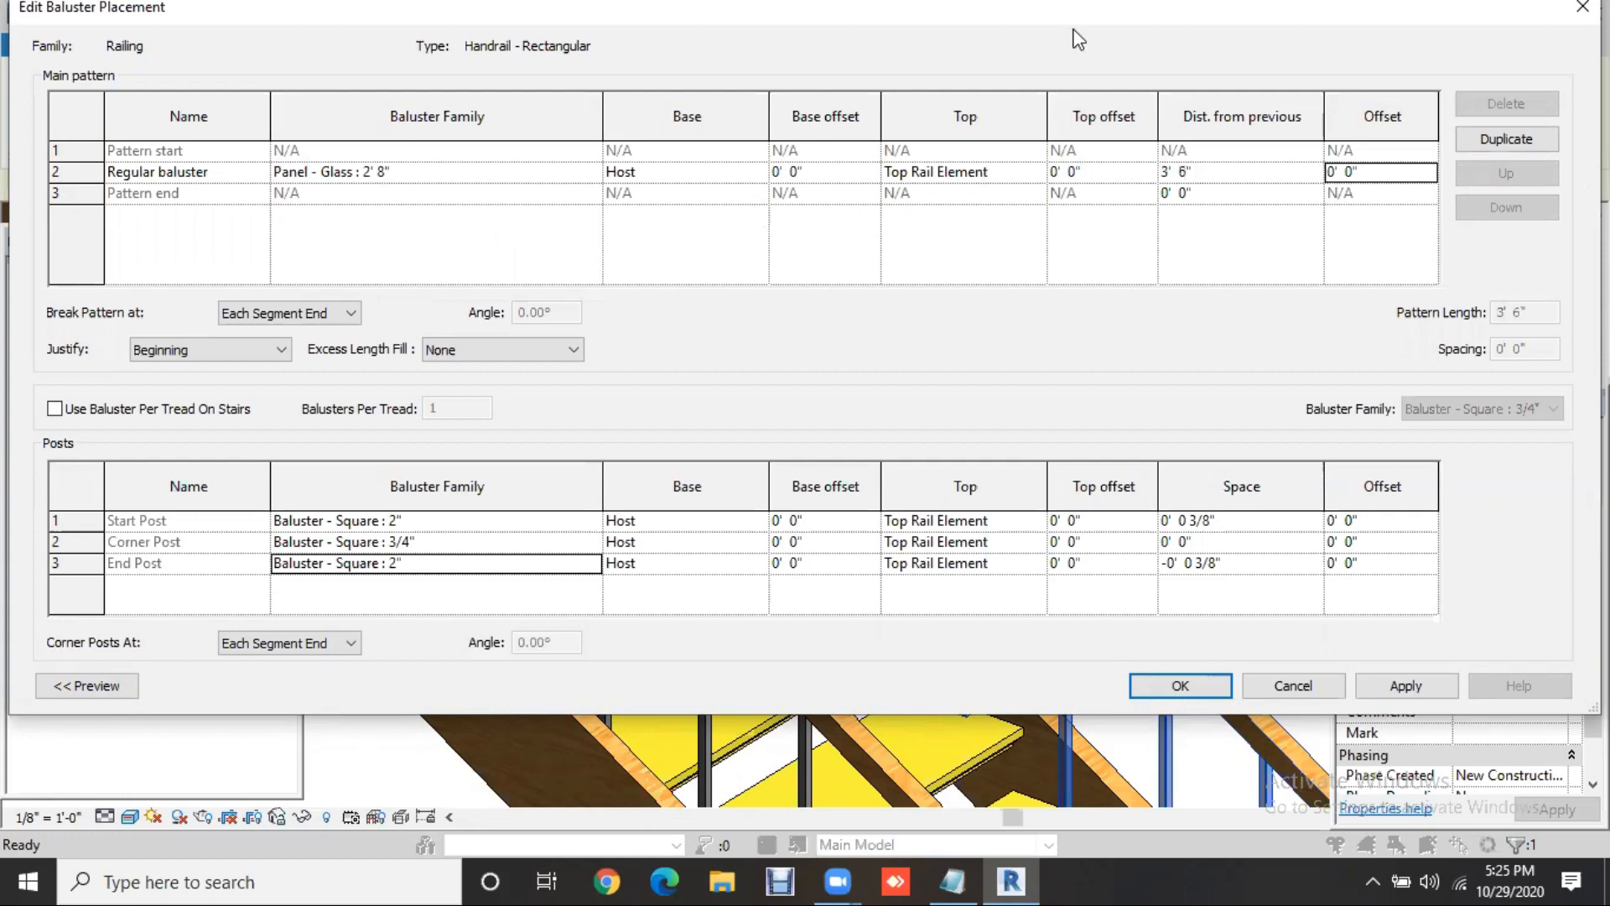
{"action": "left_click", "coordinate": [1436, 695]}
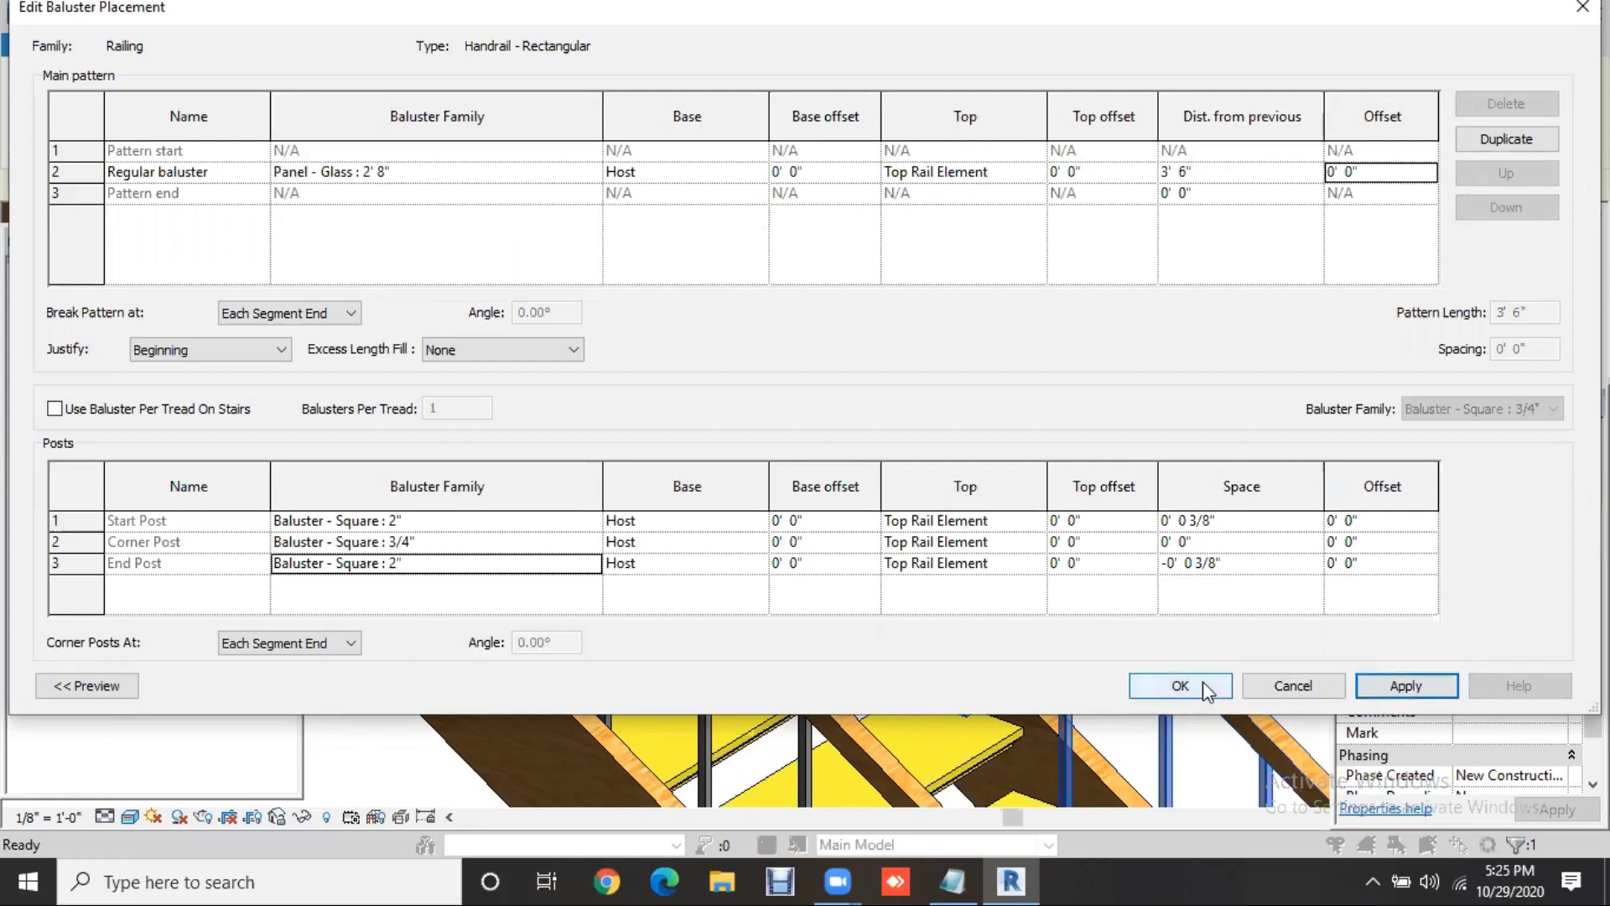
{"action": "left_click", "coordinate": [1202, 681]}
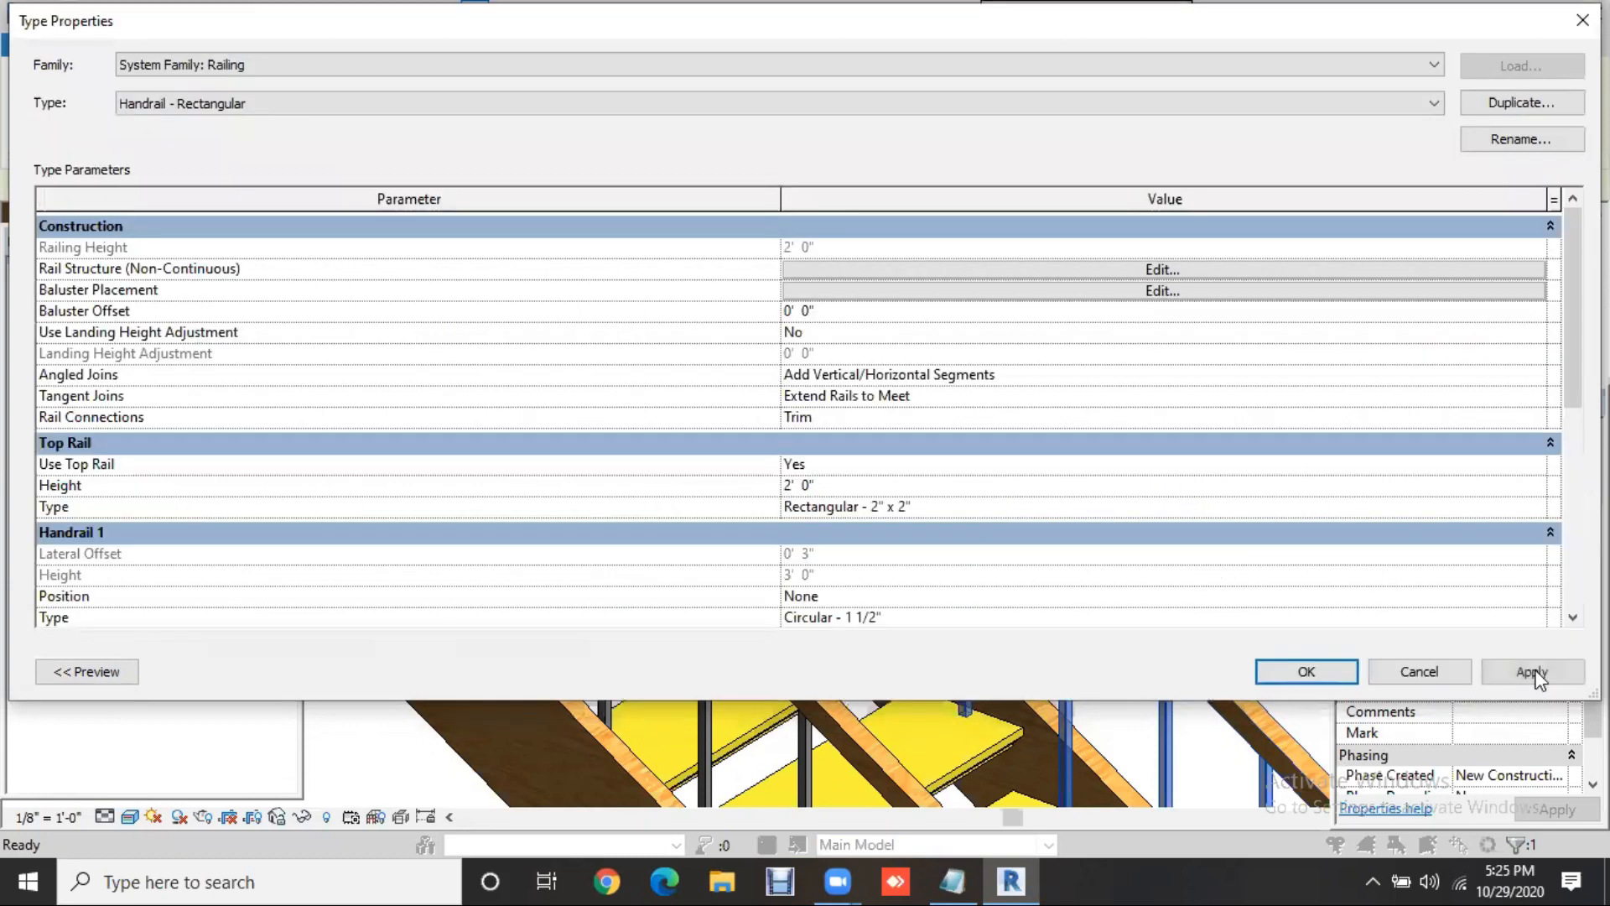
{"action": "left_click", "coordinate": [1535, 674]}
{"action": "left_click", "coordinate": [1328, 669]}
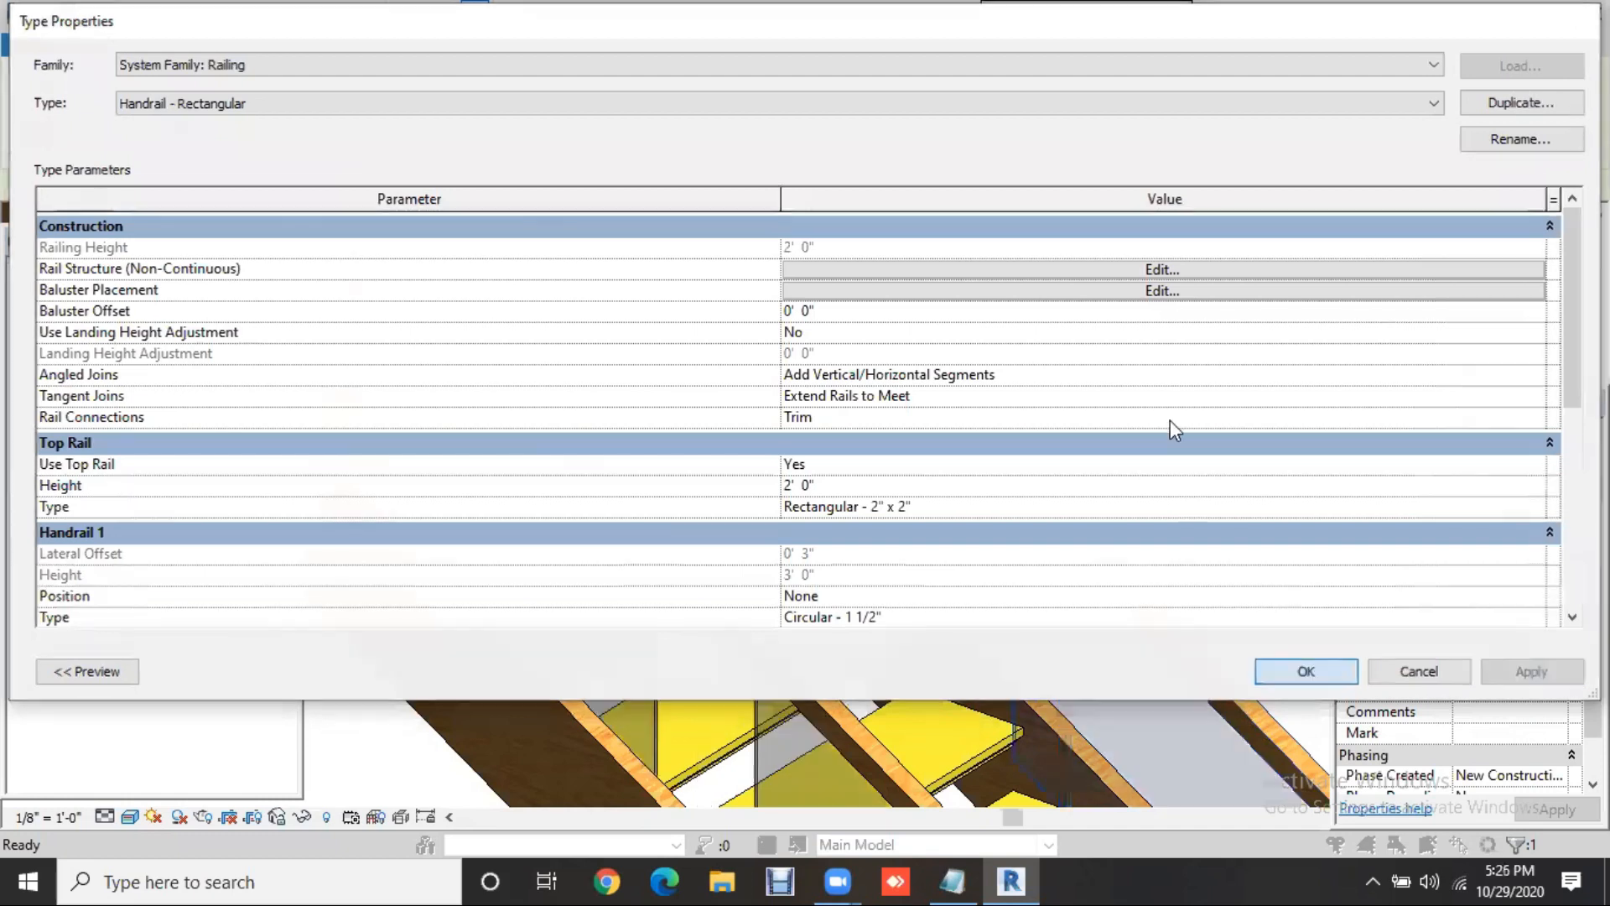
Examine the glass panels and posts along both stair railings in 3D from several sides, ending at the home view
{"action": "scroll", "coordinate": [953, 269], "scroll_direction": "down", "scroll_amount": 1}
{"action": "scroll", "coordinate": [1107, 416], "scroll_direction": "down", "scroll_amount": 2}
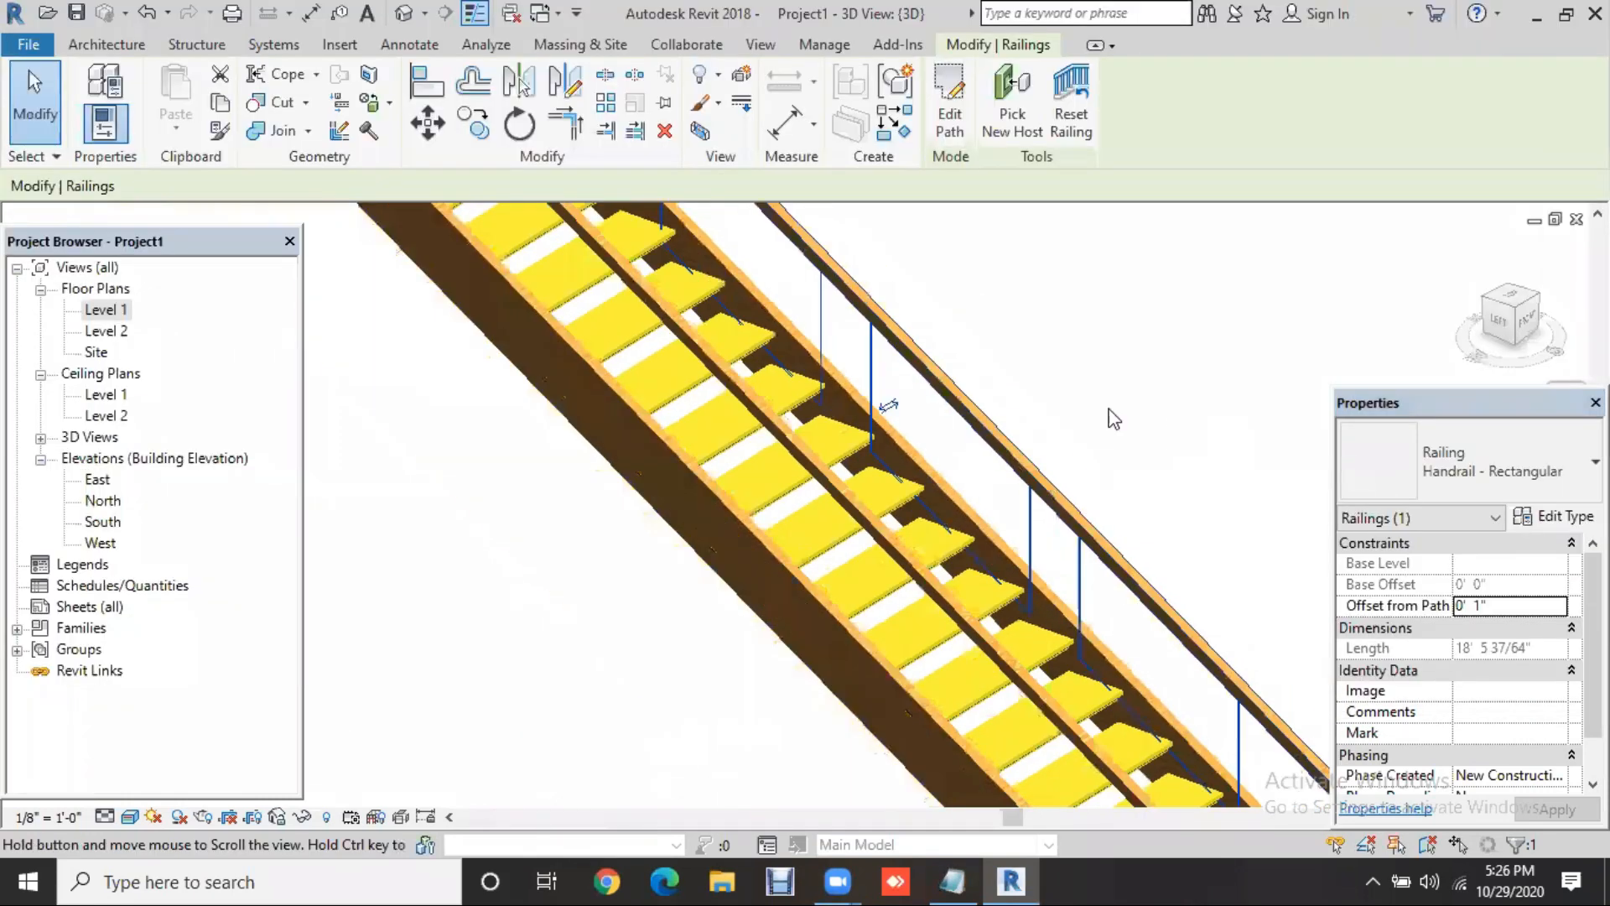
{"action": "middle_click_drag", "start_coordinate": [1215, 461], "coordinate": [1035, 263]}
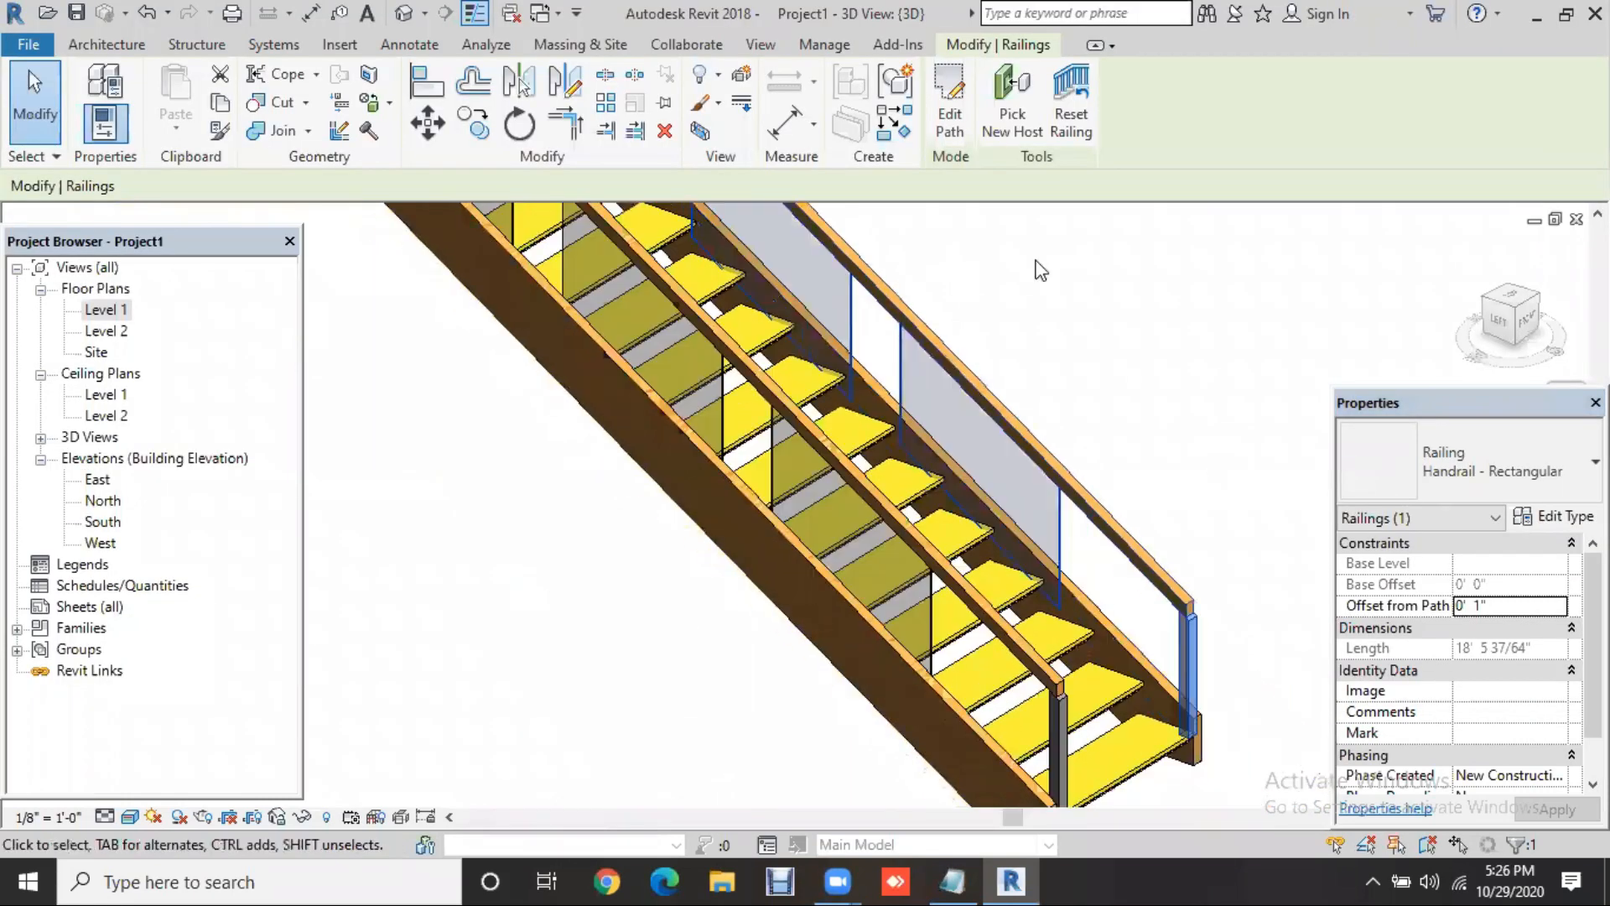
{"action": "key", "text": "Escape"}
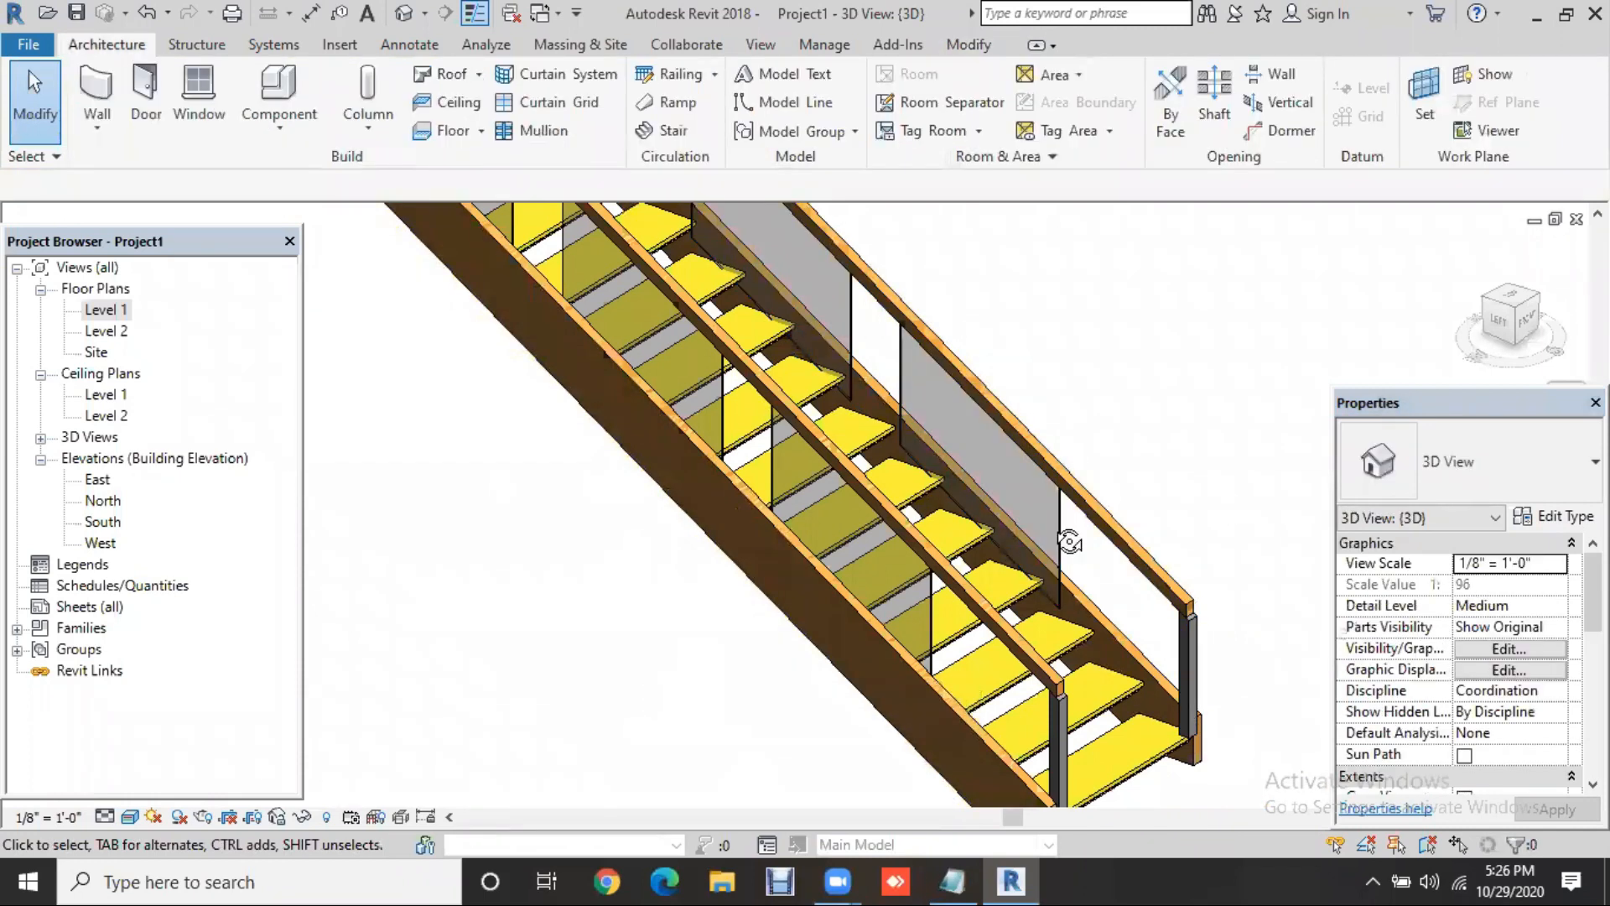
{"action": "middle_click_drag", "start_coordinate": [764, 464], "coordinate": [941, 626], "text": "shift"}
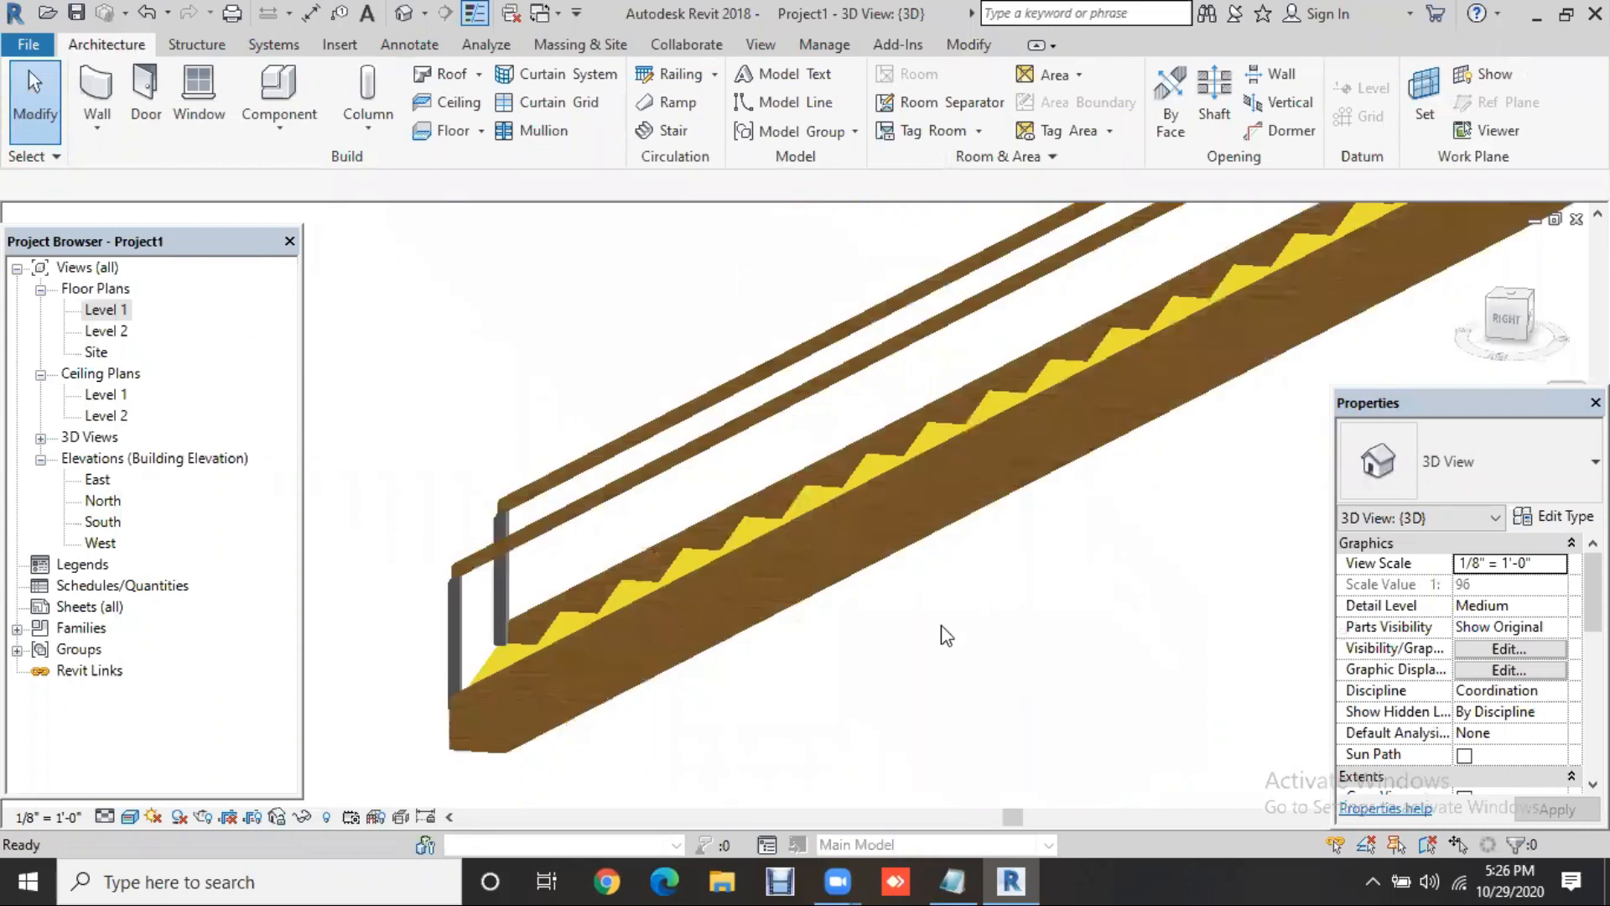
{"action": "middle_click_drag", "start_coordinate": [805, 734], "coordinate": [788, 719]}
{"action": "middle_click_drag", "start_coordinate": [969, 719], "coordinate": [954, 703]}
{"action": "scroll", "coordinate": [955, 703], "scroll_direction": "down", "scroll_amount": 1}
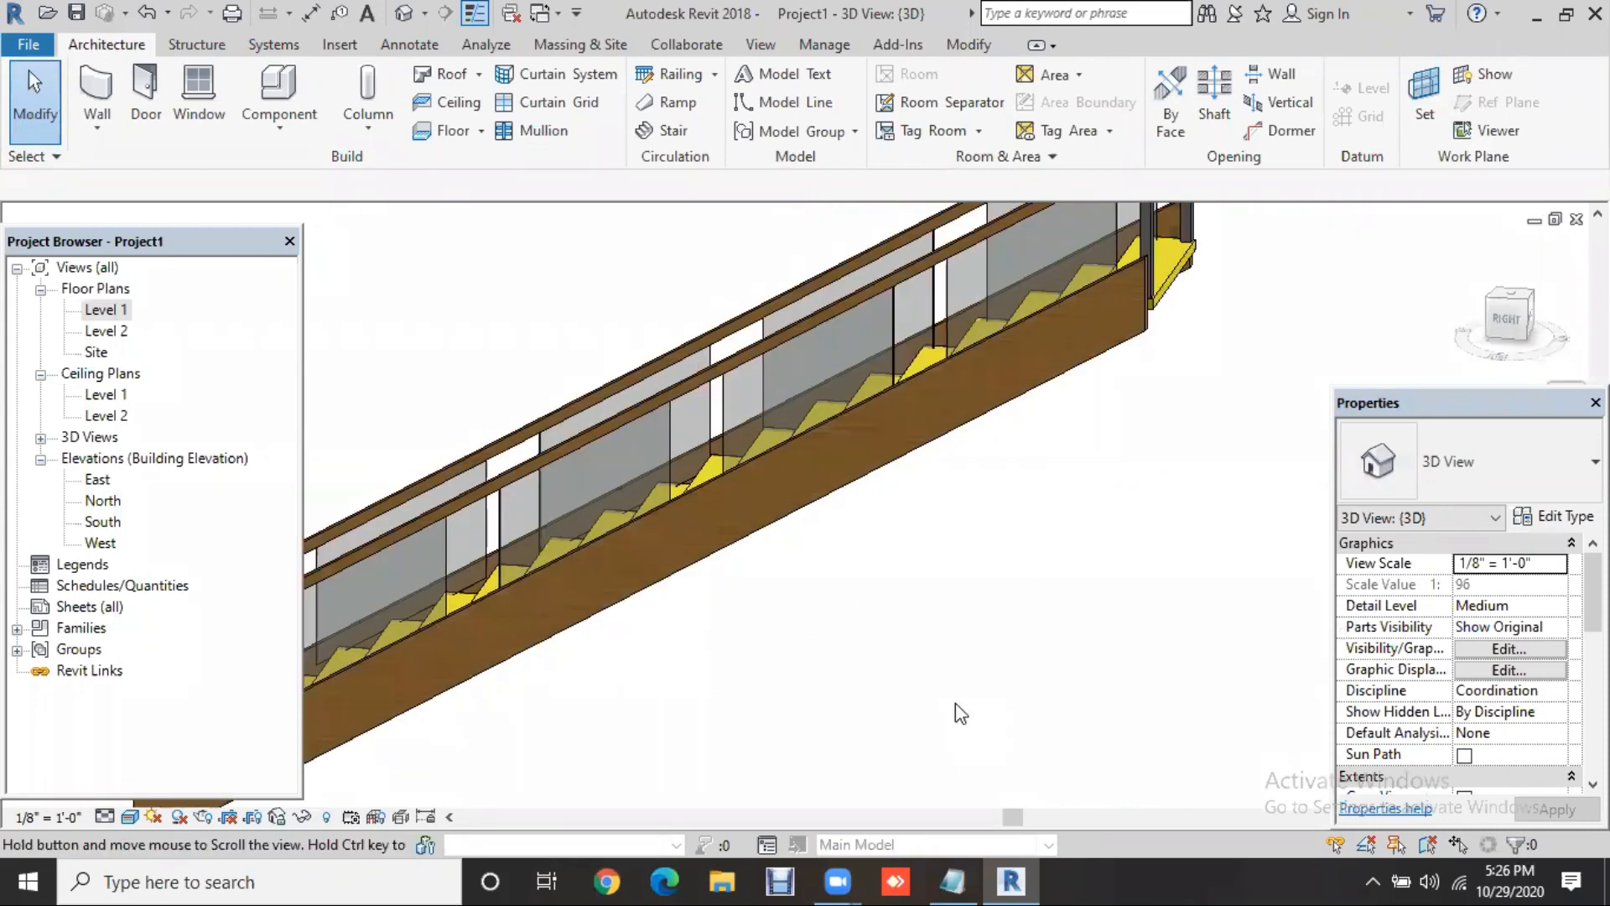
{"action": "middle_click_drag", "start_coordinate": [997, 599], "coordinate": [1001, 680]}
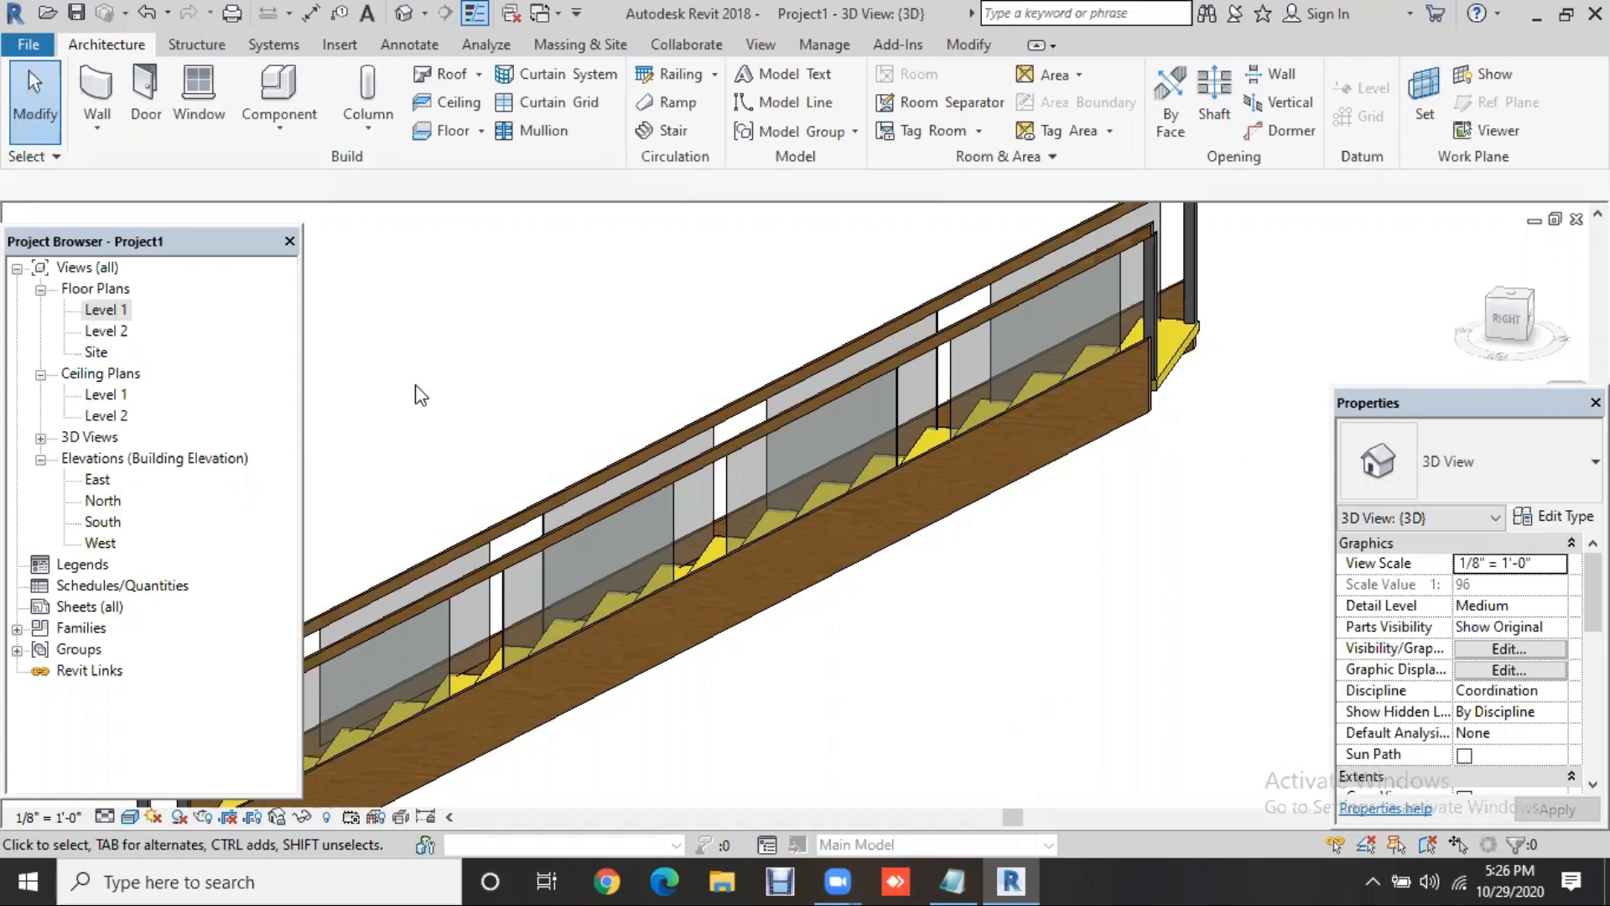
{"action": "middle_click_drag", "start_coordinate": [690, 292], "coordinate": [675, 283], "text": "shift"}
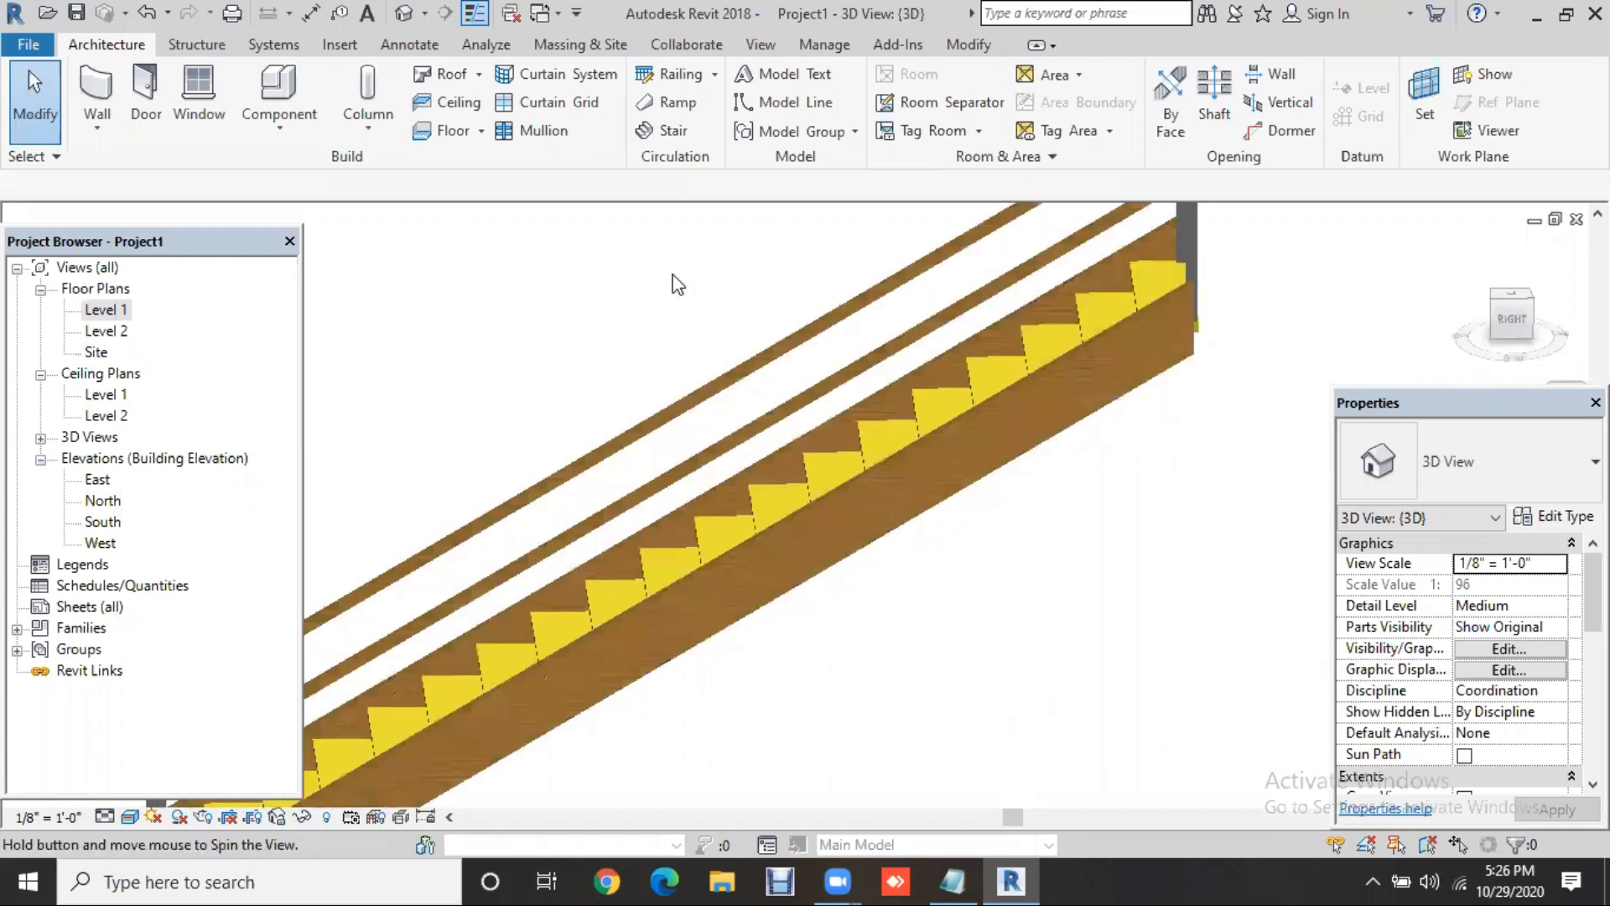
{"action": "middle_click_drag", "start_coordinate": [477, 302], "coordinate": [380, 92], "text": "shift"}
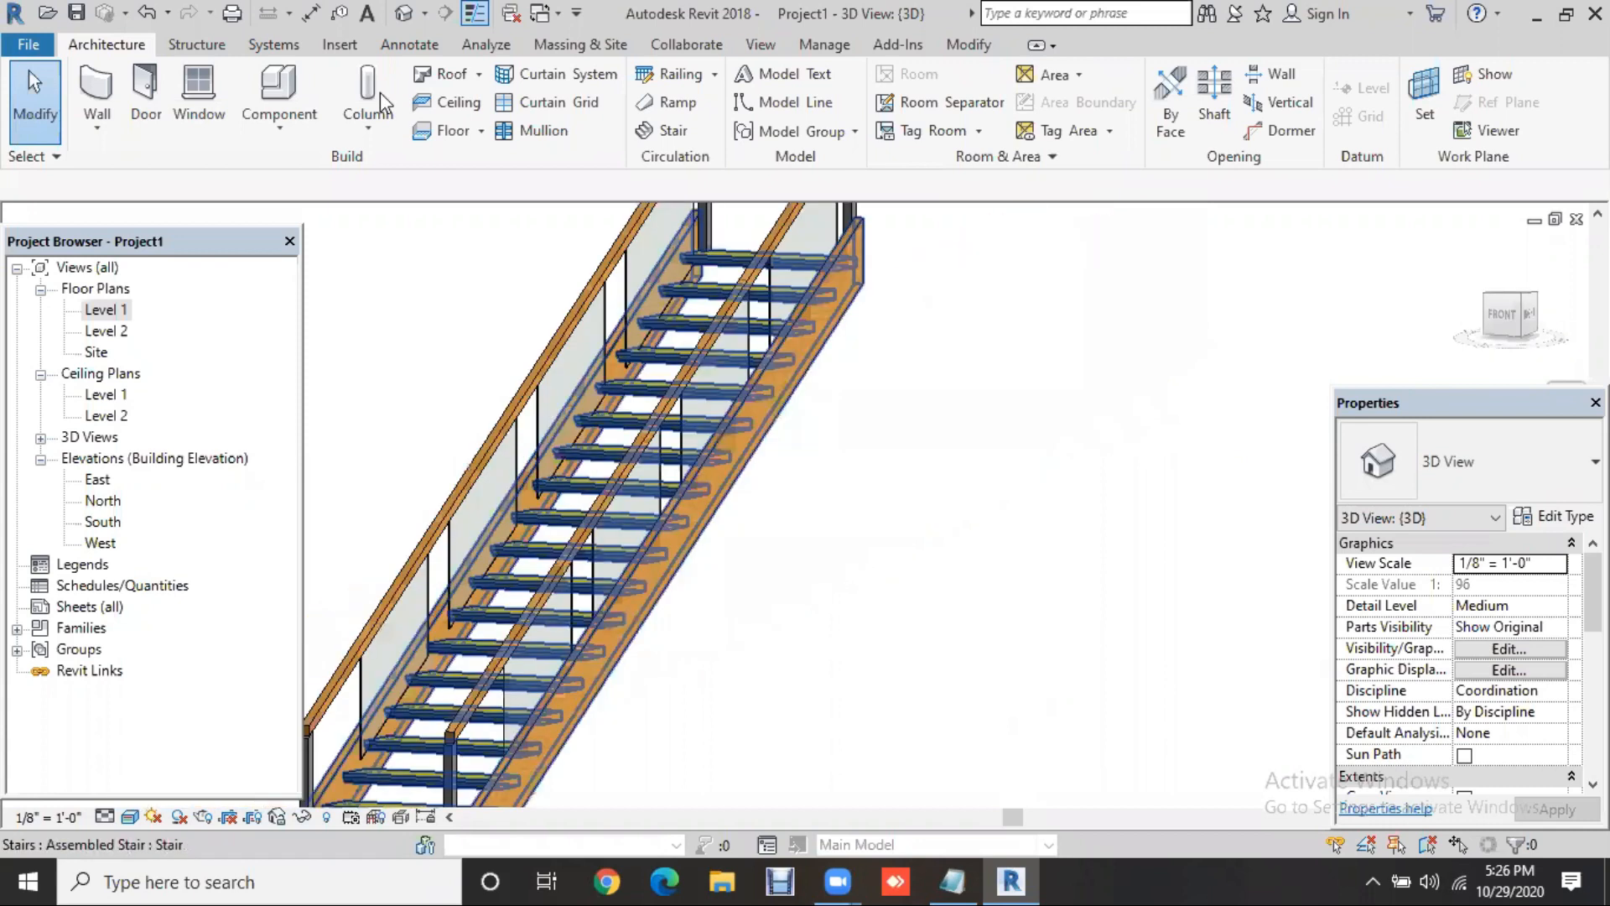
{"action": "double_click", "coordinate": [107, 309]}
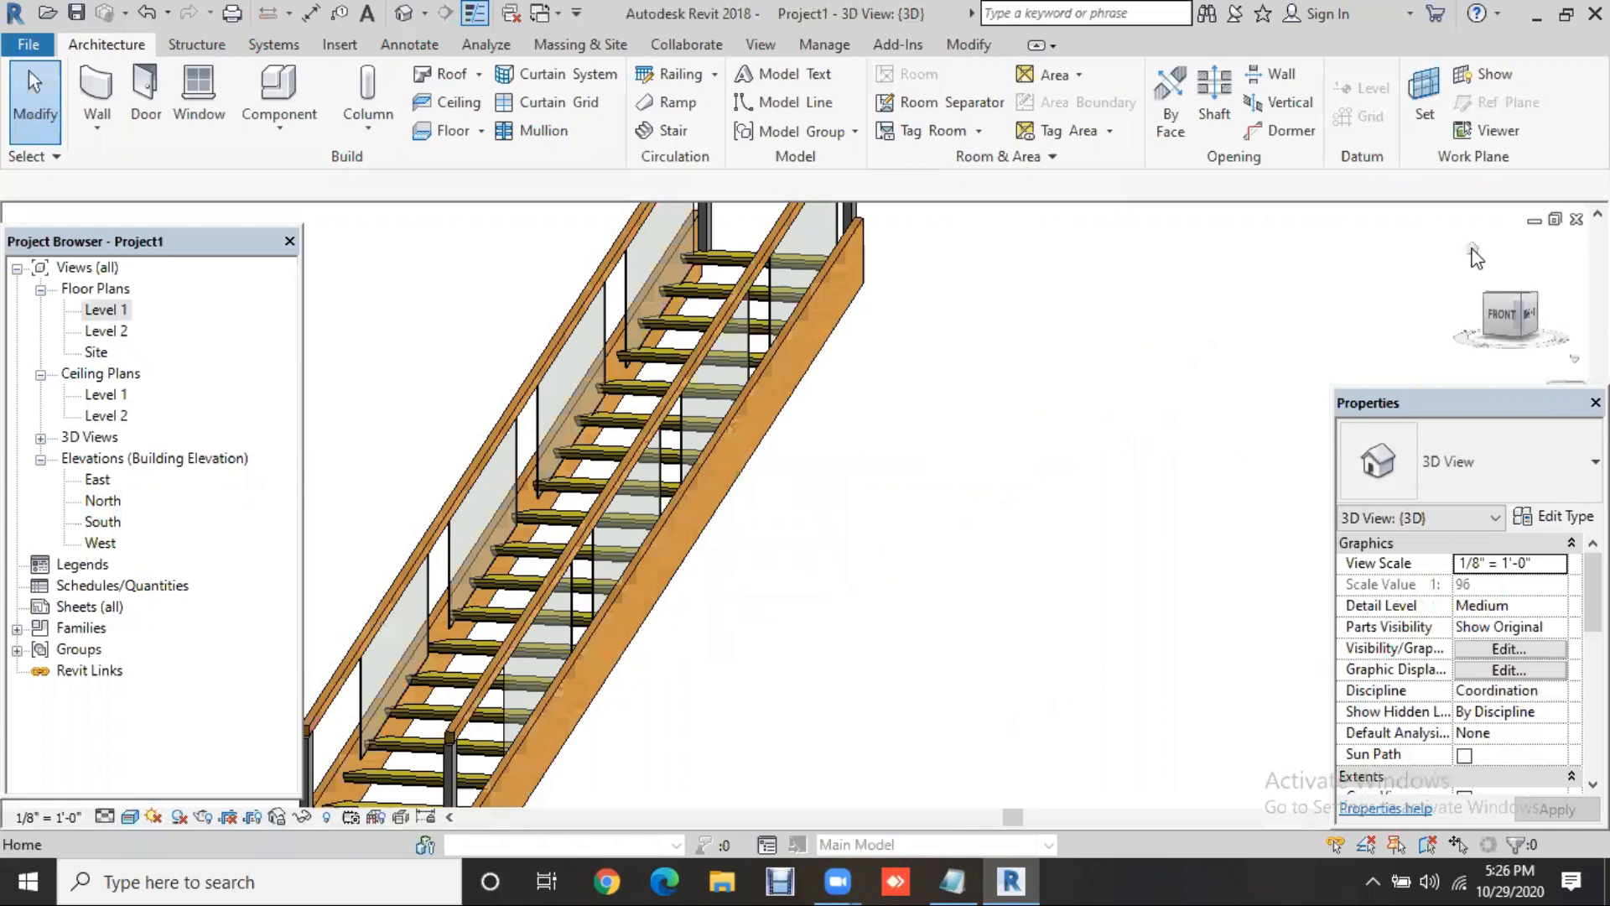
{"action": "left_click", "coordinate": [1473, 250]}
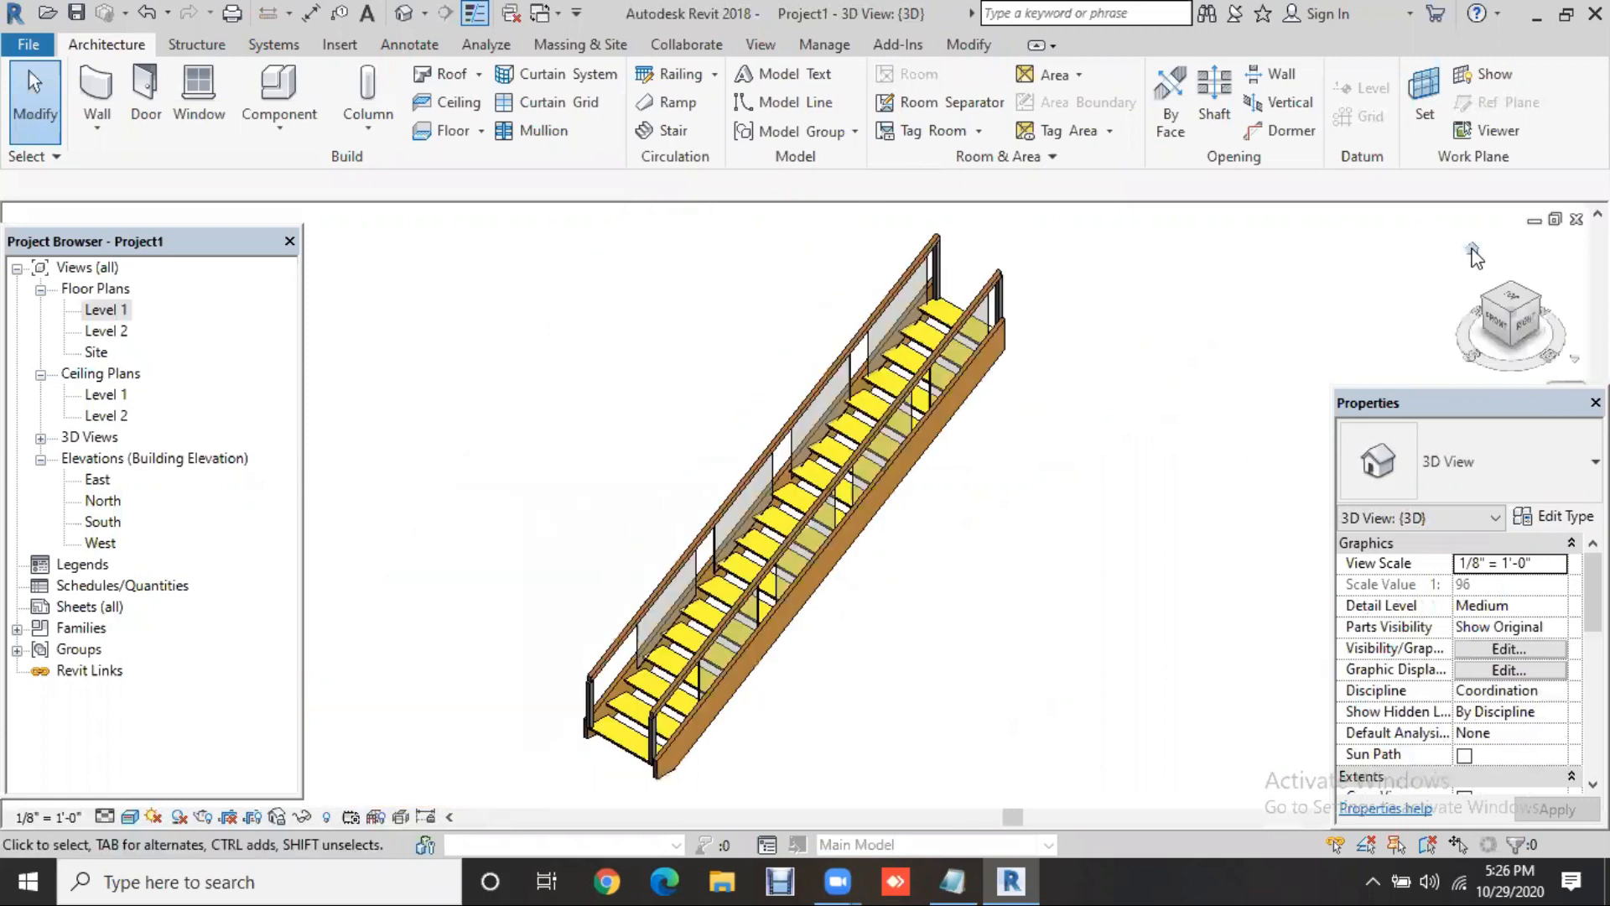
Start loading families and browse to the Balusters folder inside Railings in the US Imperial library
{"action": "left_click", "coordinate": [340, 49]}
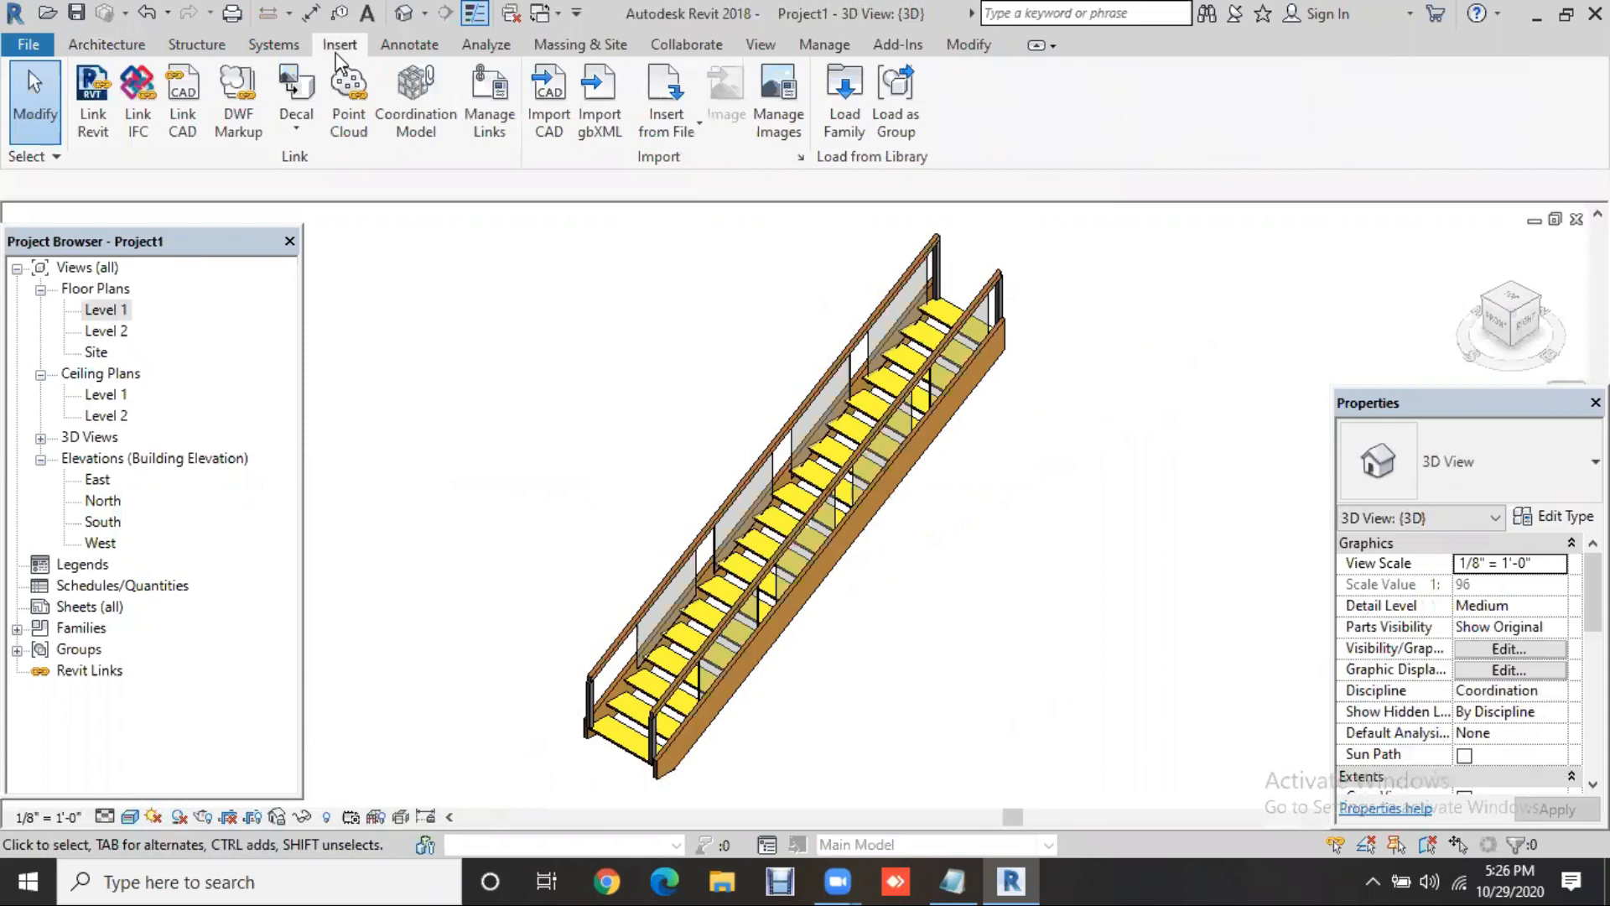
{"action": "left_click", "coordinate": [844, 119]}
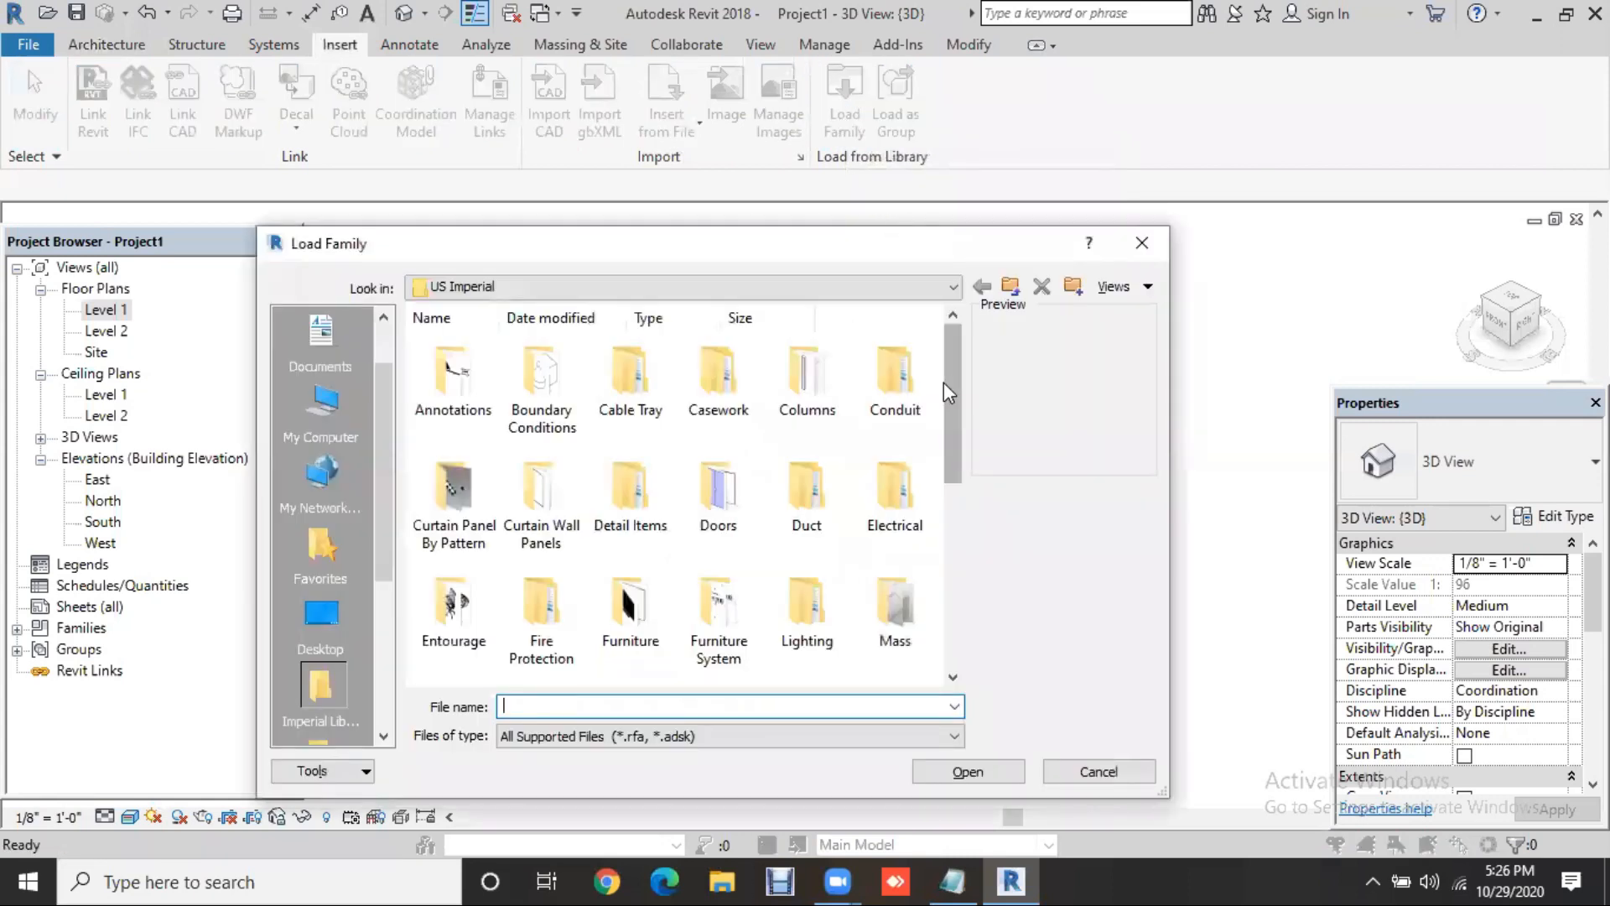
{"action": "scroll", "coordinate": [943, 442], "scroll_direction": "down", "scroll_amount": 1}
{"action": "scroll", "coordinate": [927, 463], "scroll_direction": "down", "scroll_amount": 1}
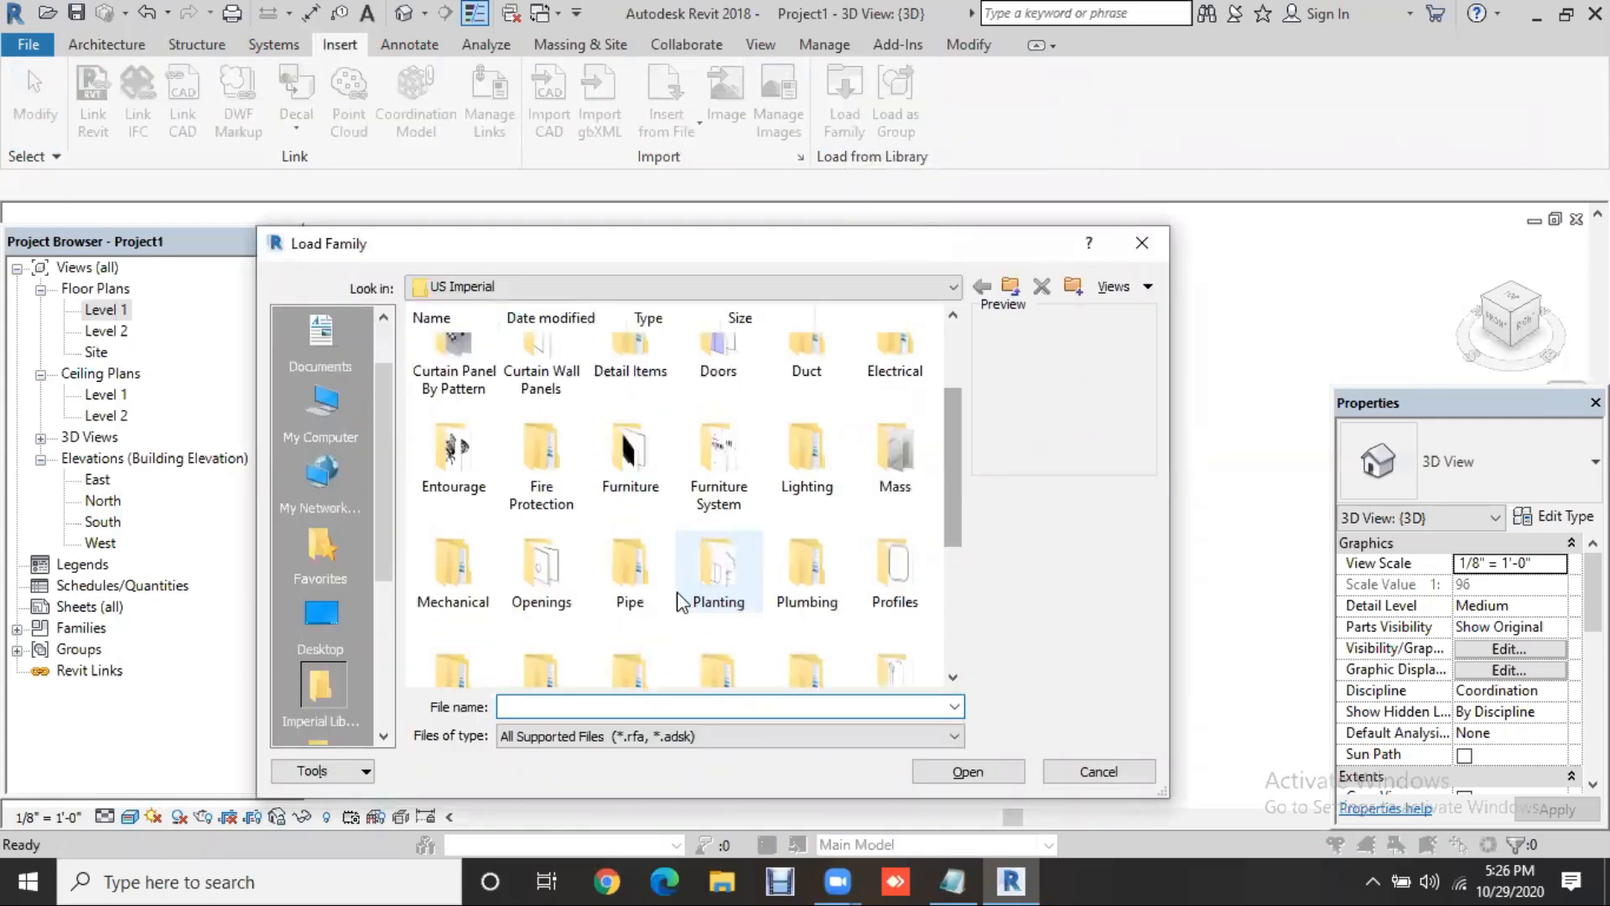
{"action": "scroll", "coordinate": [955, 531], "scroll_direction": "down", "scroll_amount": 1}
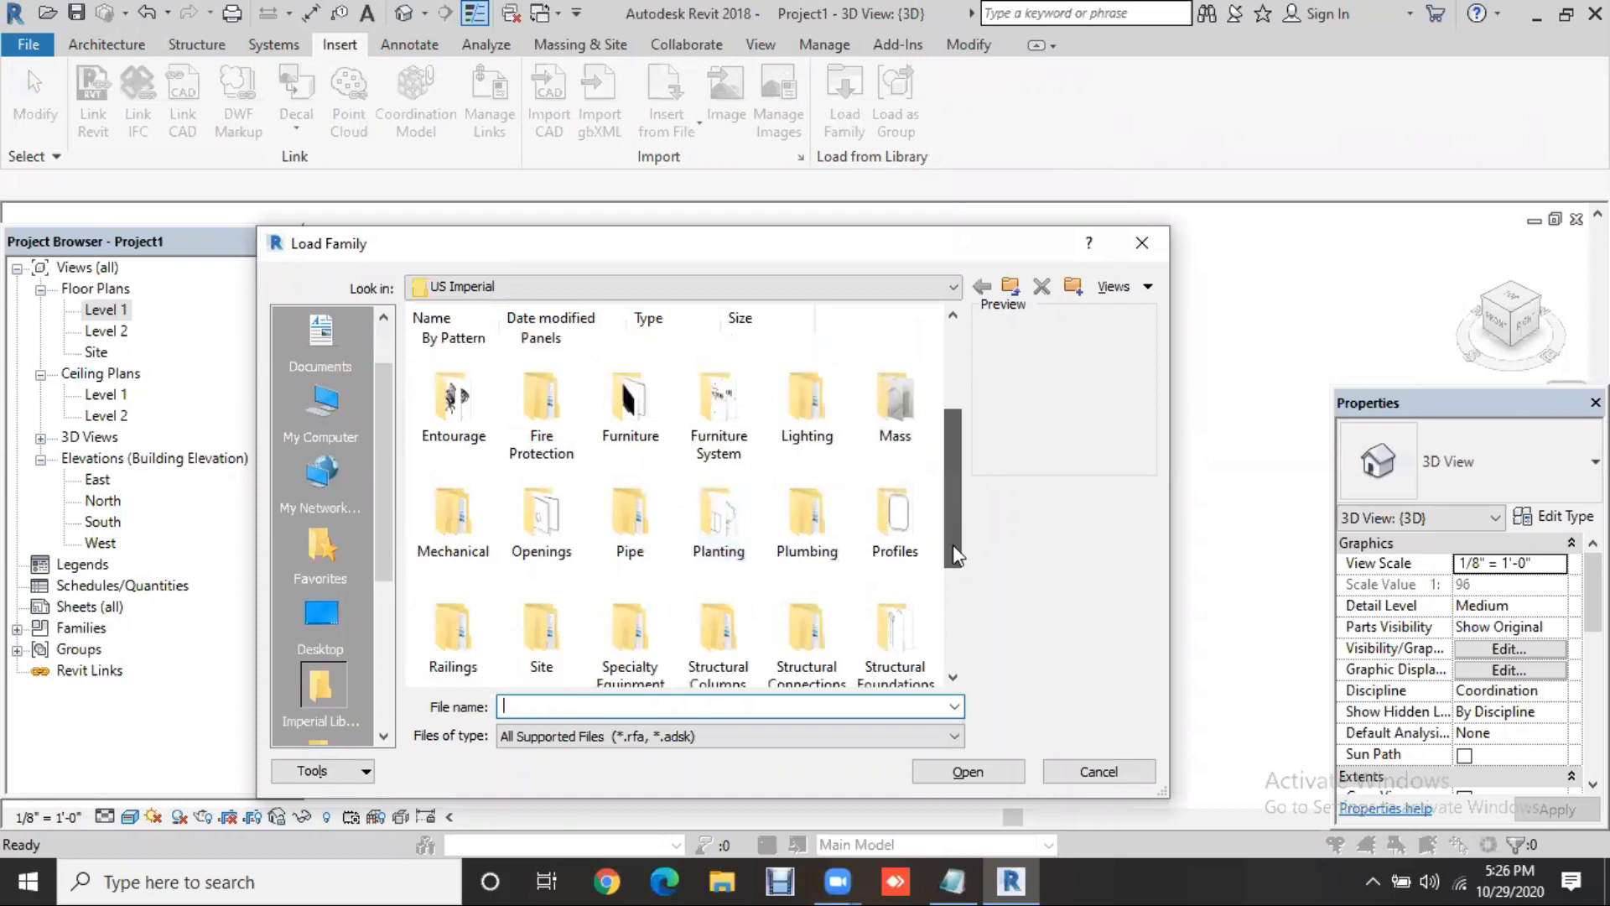
{"action": "double_click", "coordinate": [454, 619]}
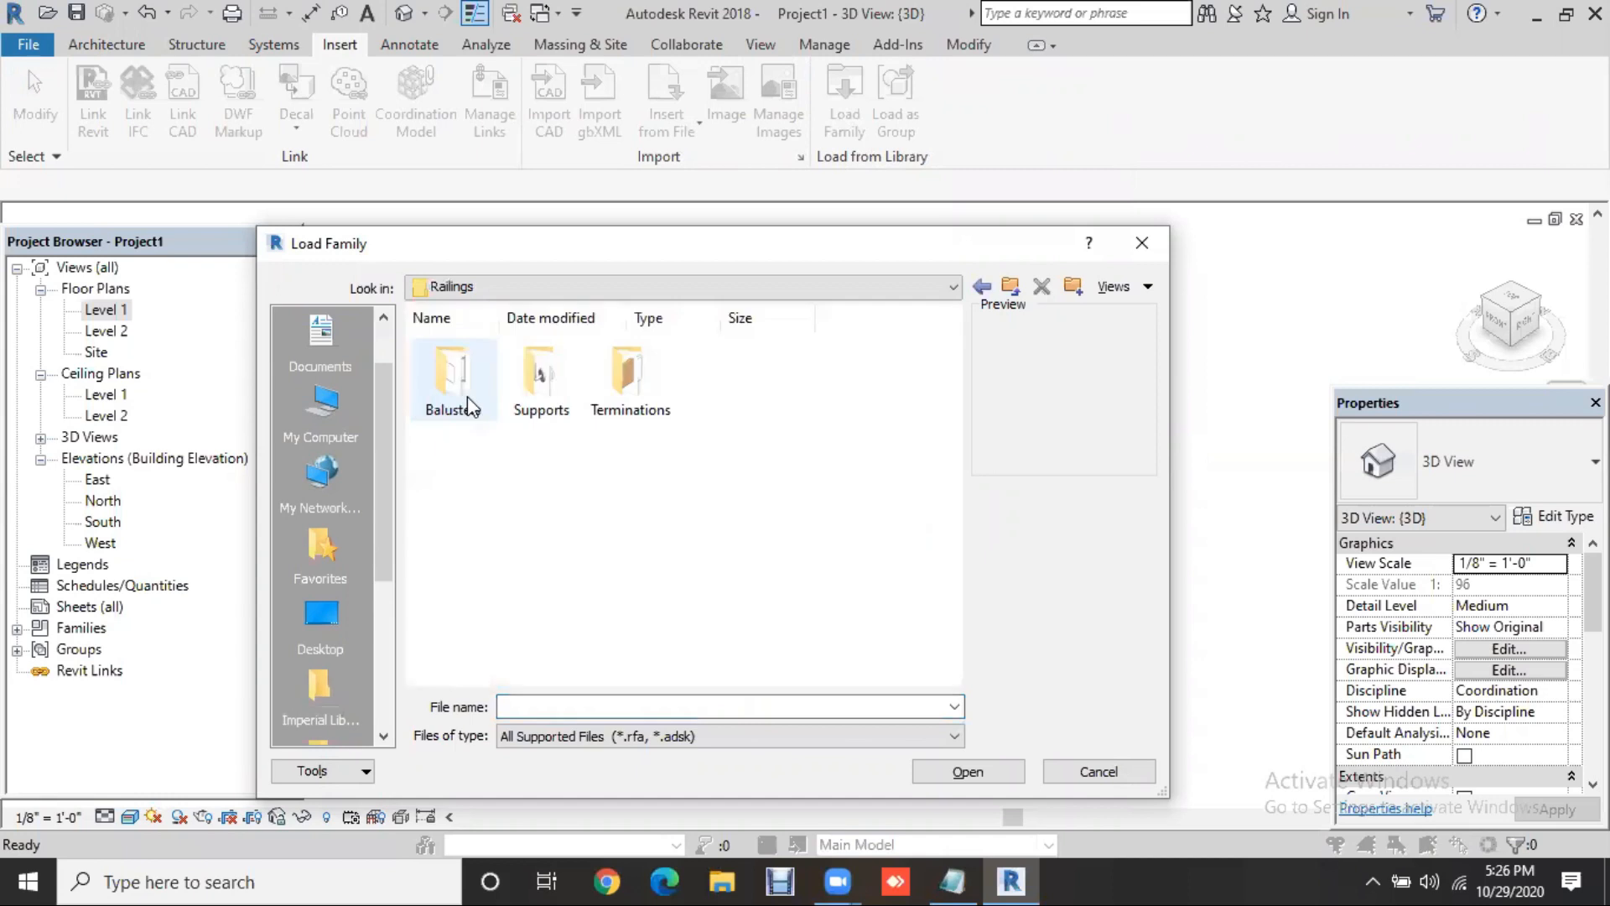
{"action": "double_click", "coordinate": [468, 402]}
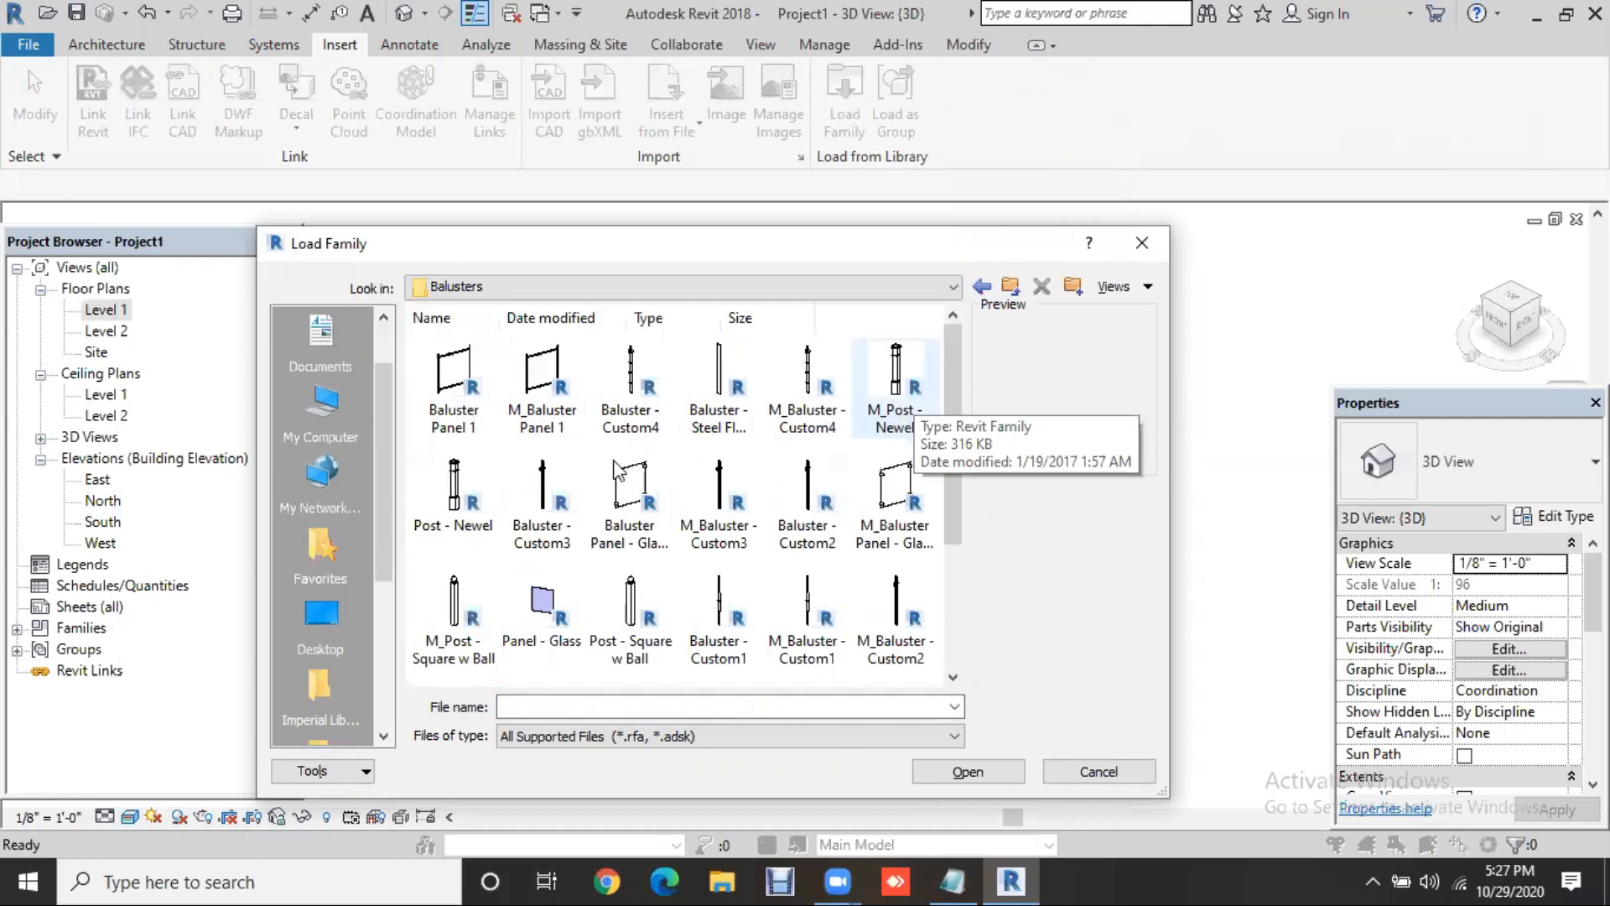
Load the Post - Newel, Post - Square w Ball and M_Baluster Panel - Glass w Brackets families together into the project
{"action": "left_click", "coordinate": [454, 495]}
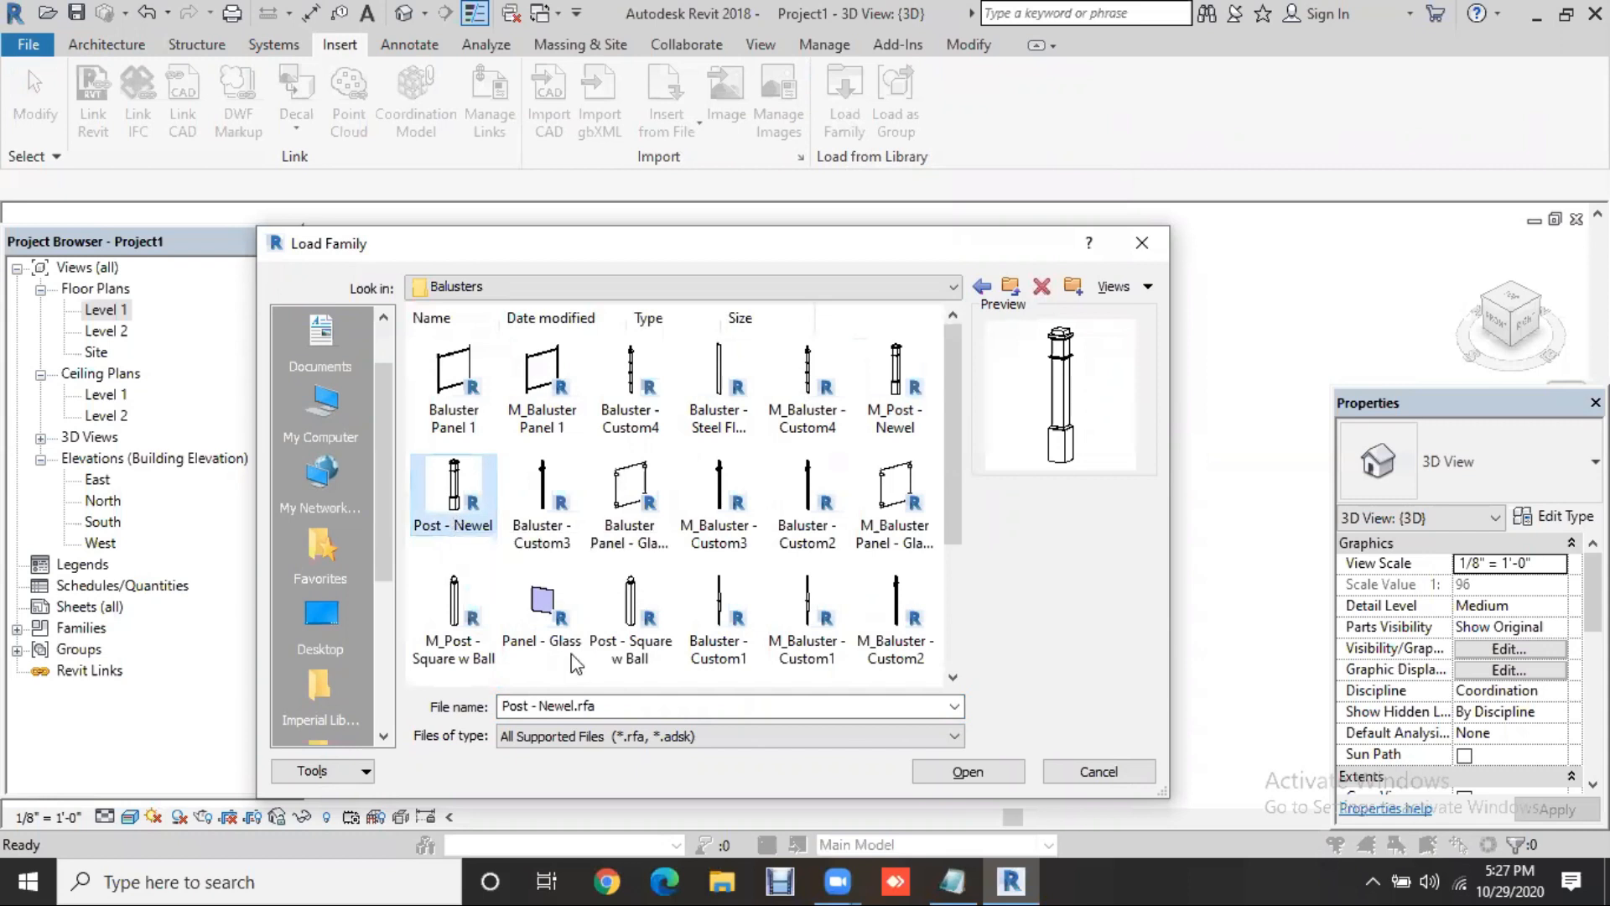
{"action": "left_click", "coordinate": [625, 663]}
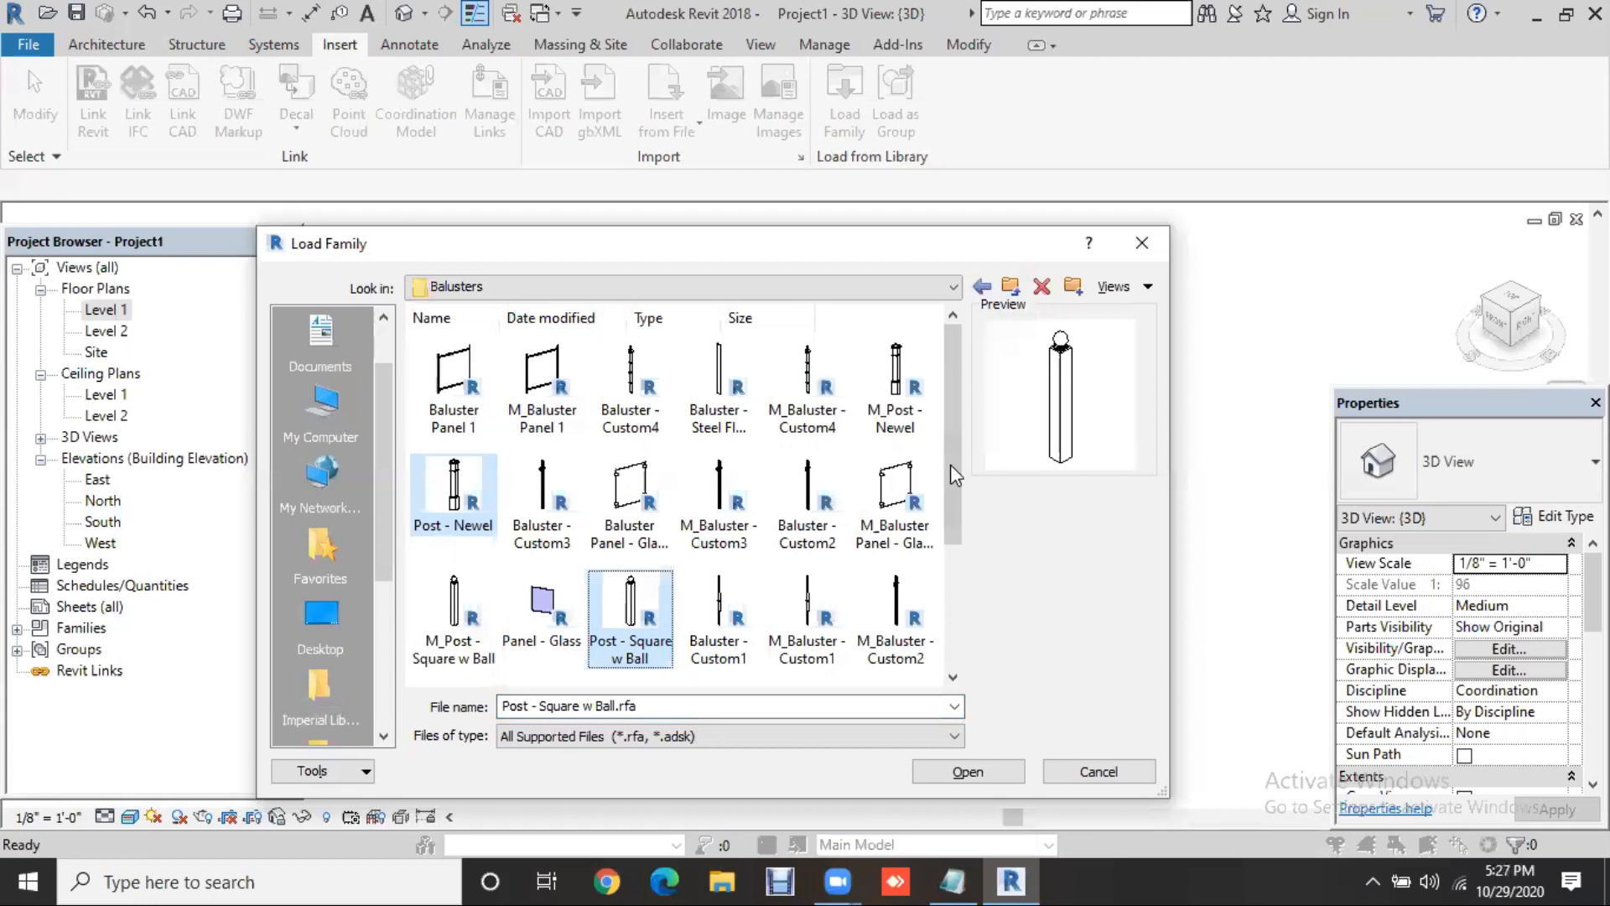
{"action": "left_click_drag", "start_coordinate": [948, 464], "coordinate": [964, 495]}
{"action": "left_click", "coordinate": [925, 537]}
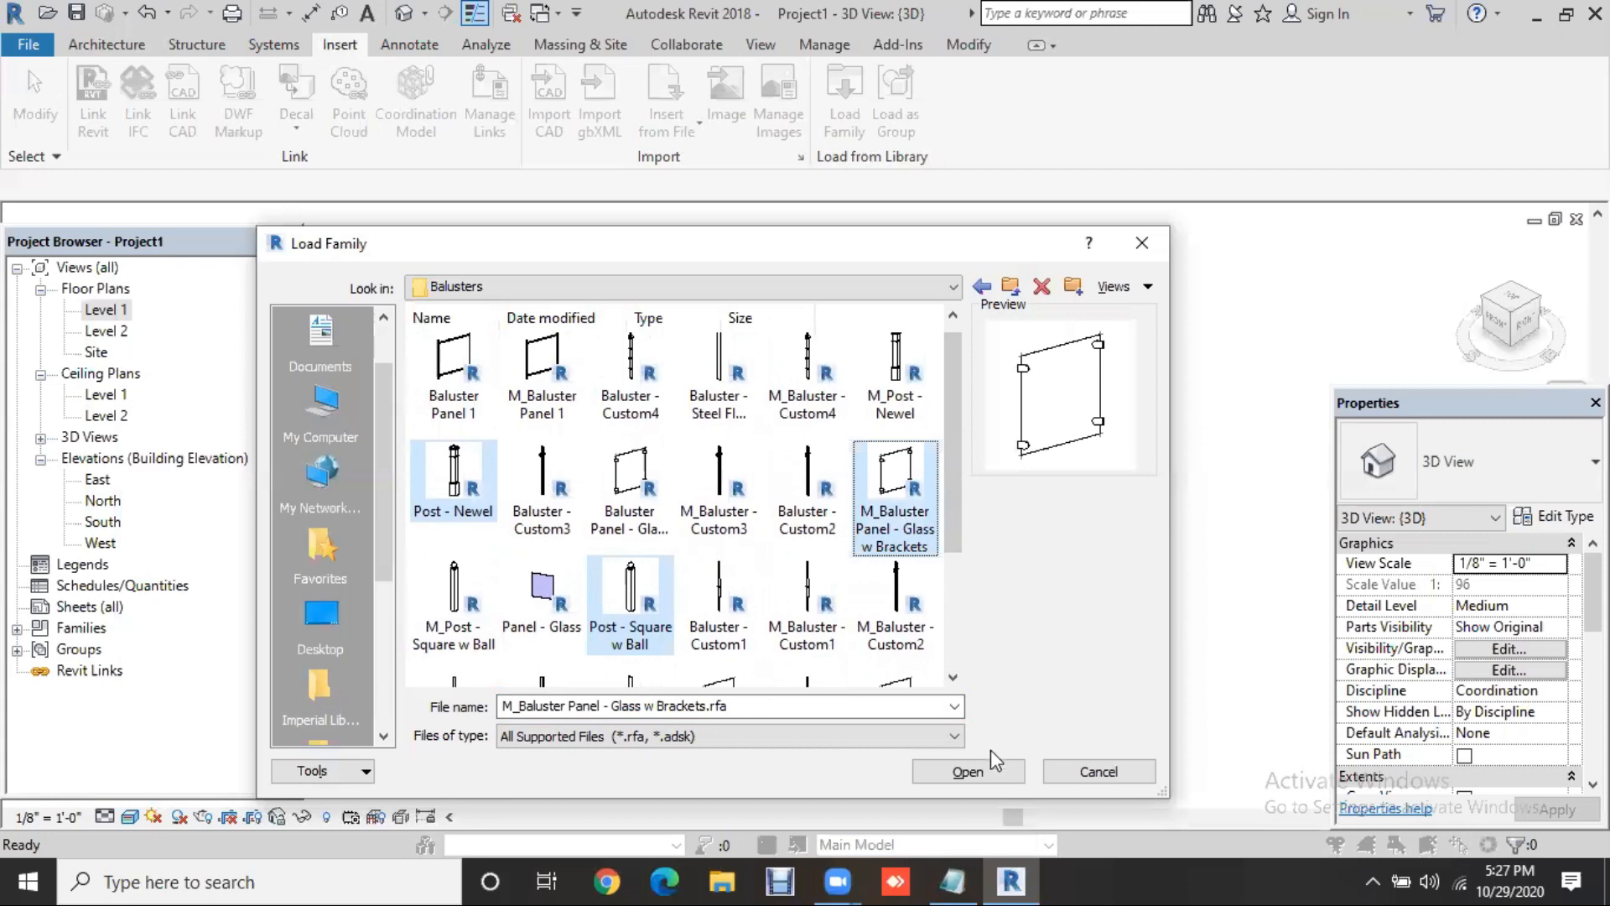
{"action": "left_click", "coordinate": [968, 772]}
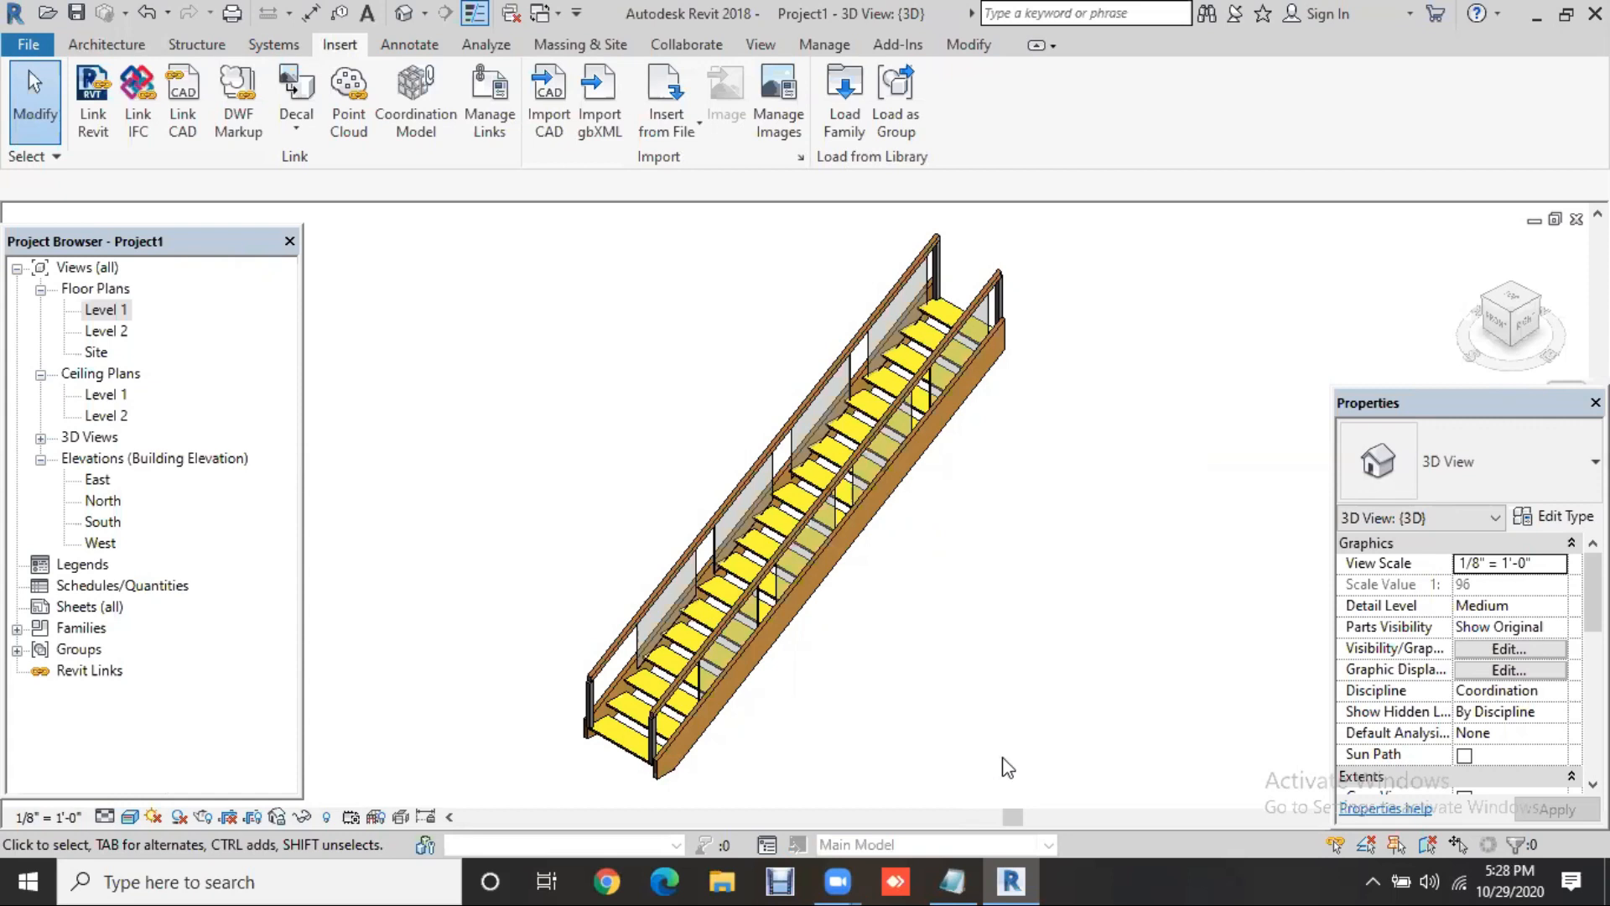
In the baluster placement of the Handrail - Rectangular railing type, set the Start Post family to Post - Newel : 4 1/4"
{"action": "left_click", "coordinate": [813, 407]}
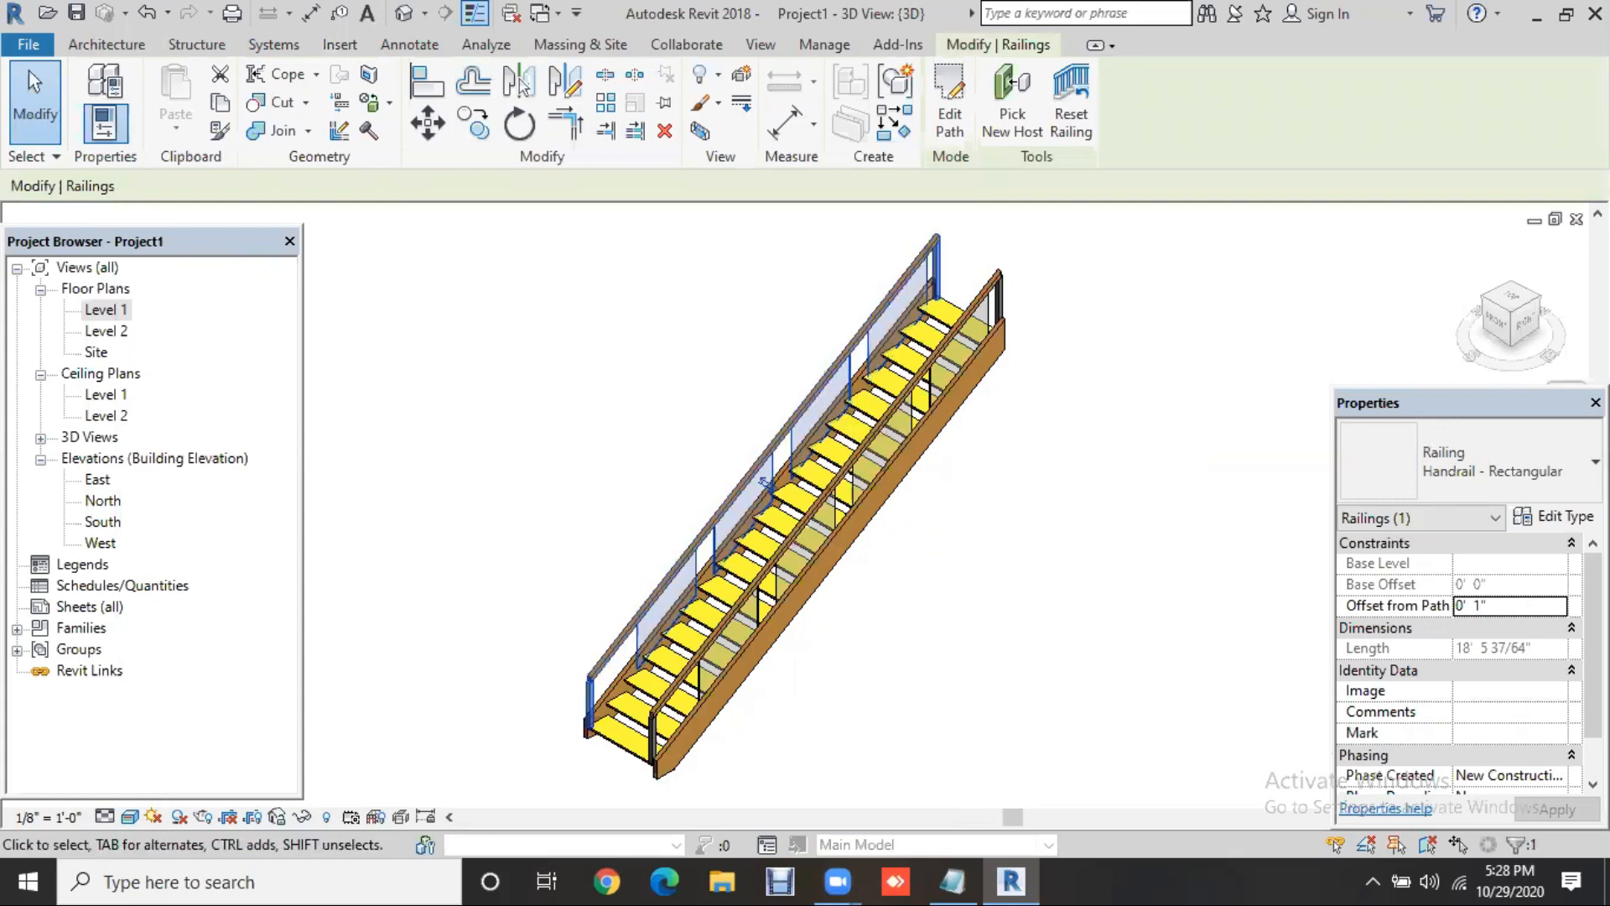
{"action": "left_click", "coordinate": [1554, 517]}
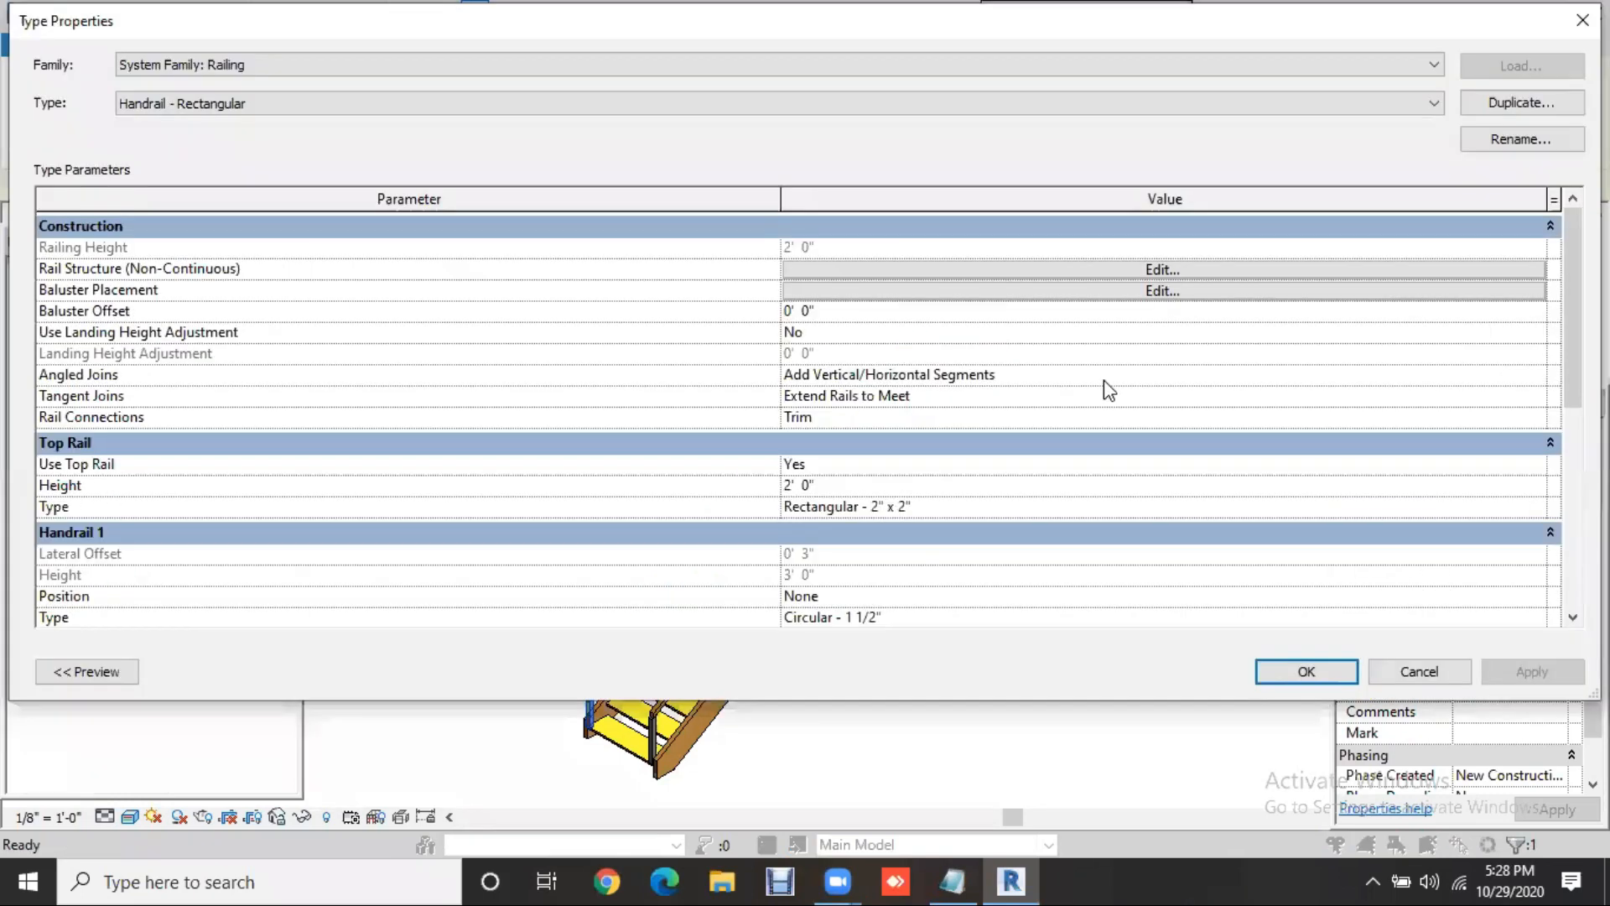
{"action": "left_click", "coordinate": [1120, 294]}
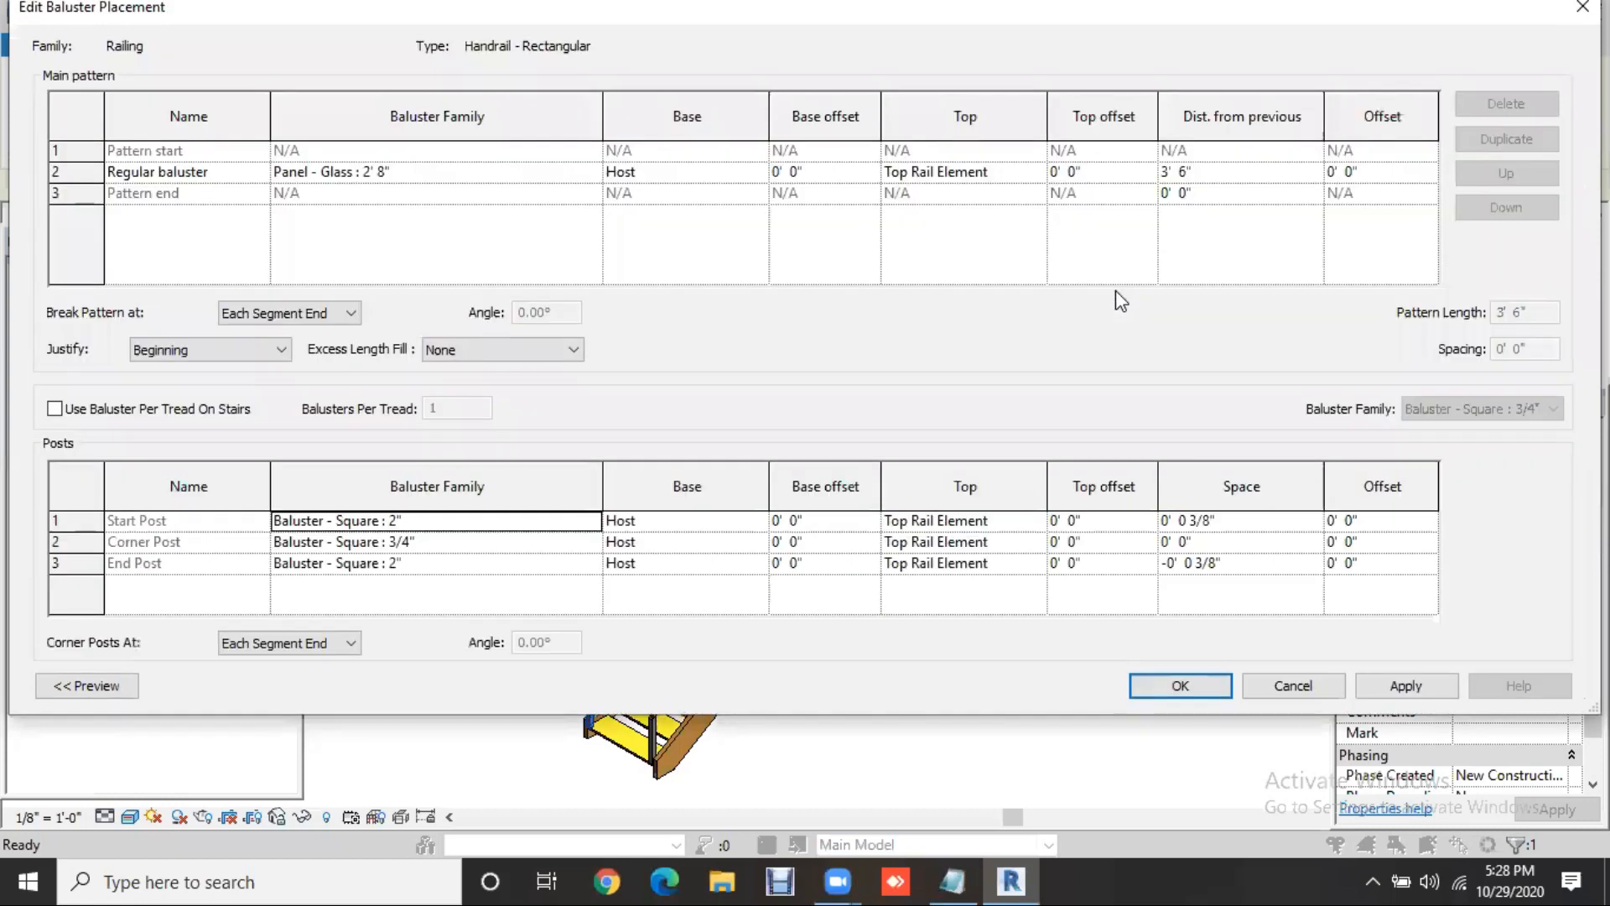
{"action": "left_click", "coordinate": [590, 521]}
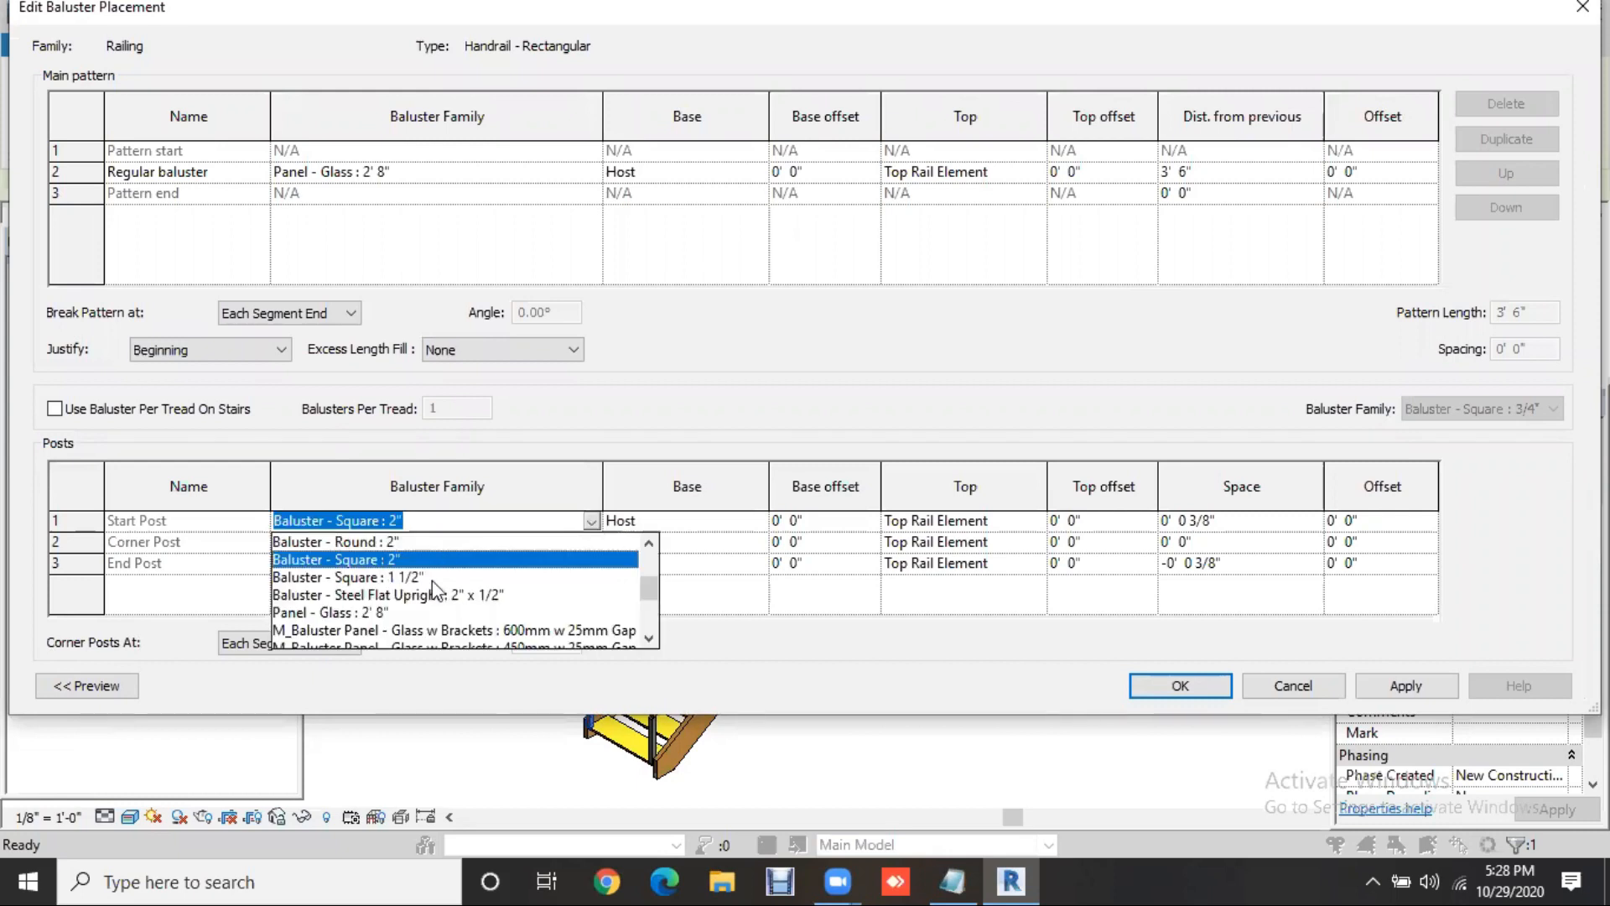
{"action": "scroll", "coordinate": [444, 608], "scroll_direction": "down", "scroll_amount": 1}
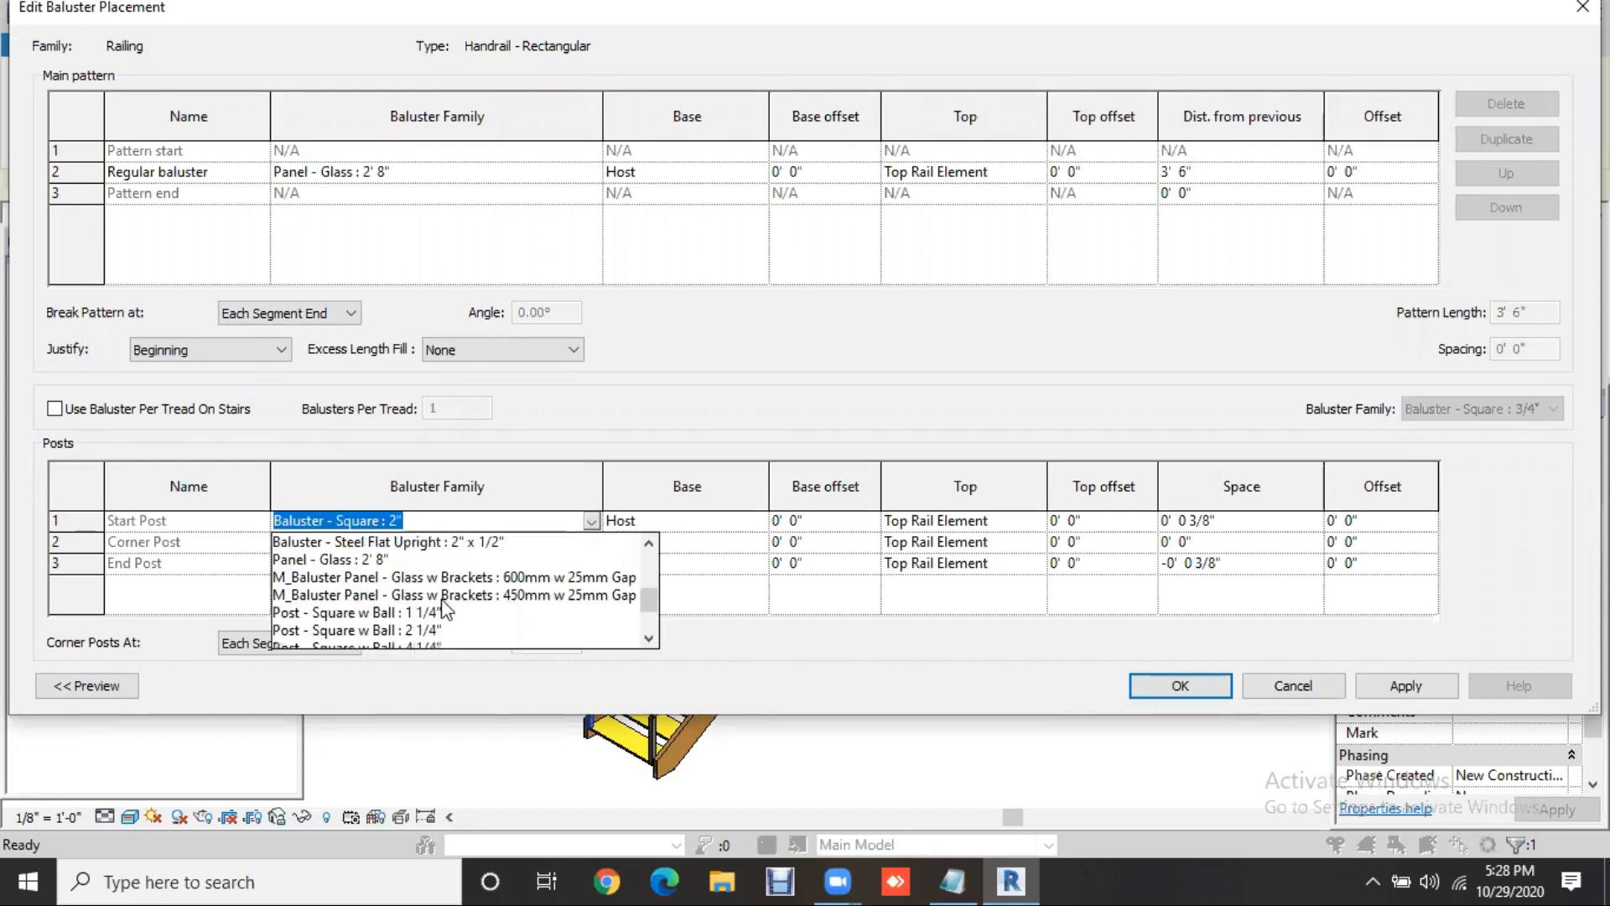
{"action": "scroll", "coordinate": [447, 611], "scroll_direction": "down", "scroll_amount": 1}
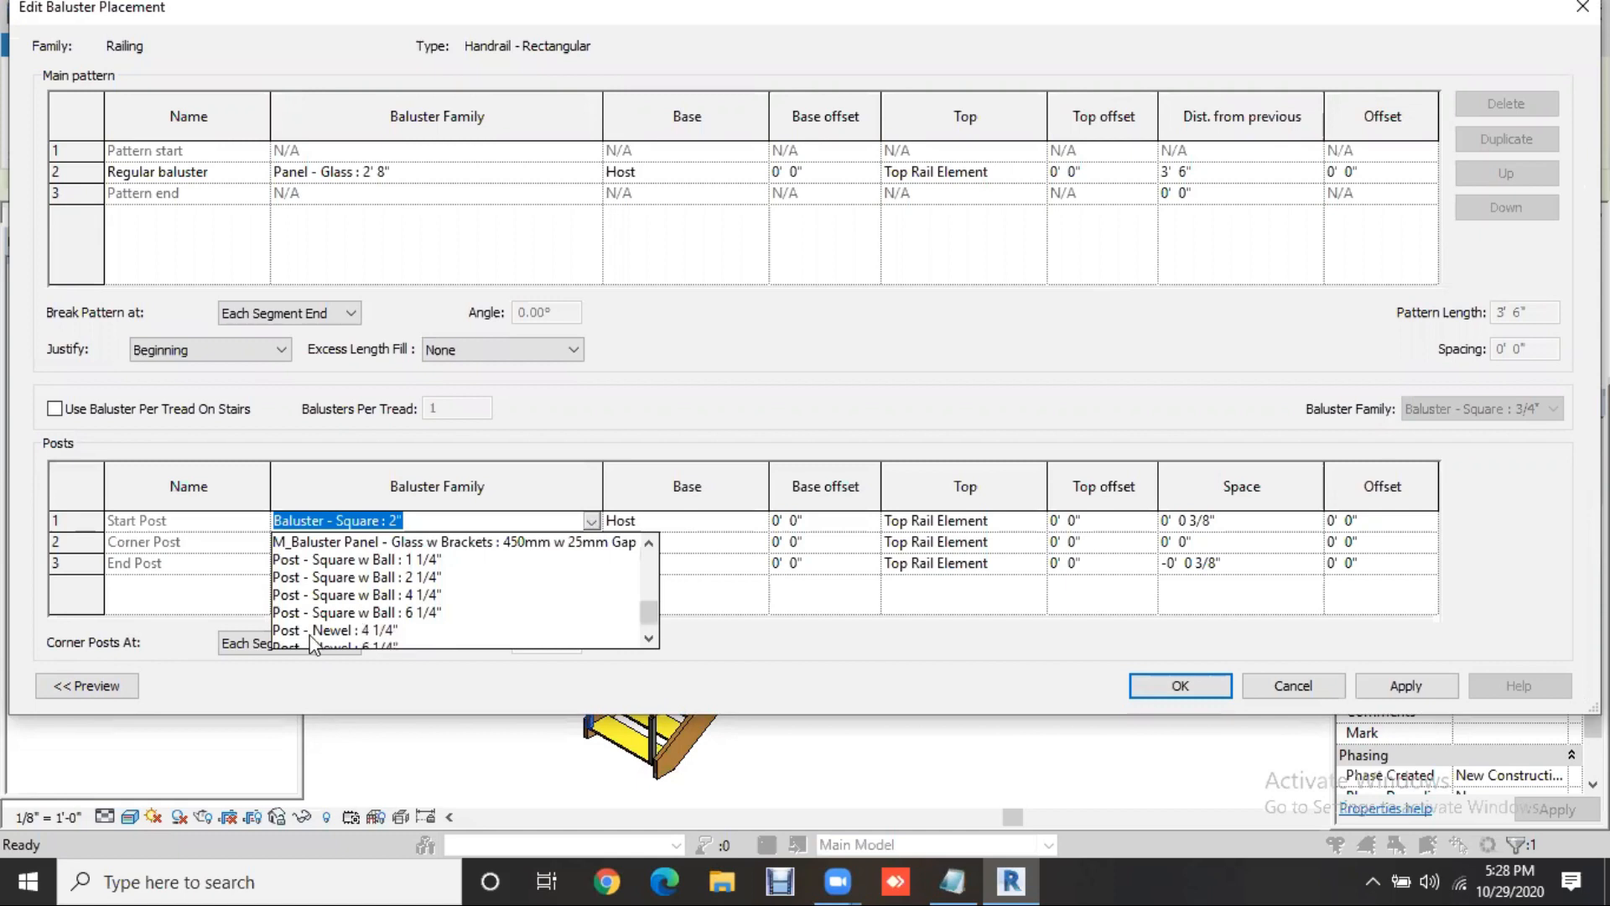
{"action": "scroll", "coordinate": [333, 622], "scroll_direction": "down", "scroll_amount": 1}
{"action": "left_click", "coordinate": [332, 615]}
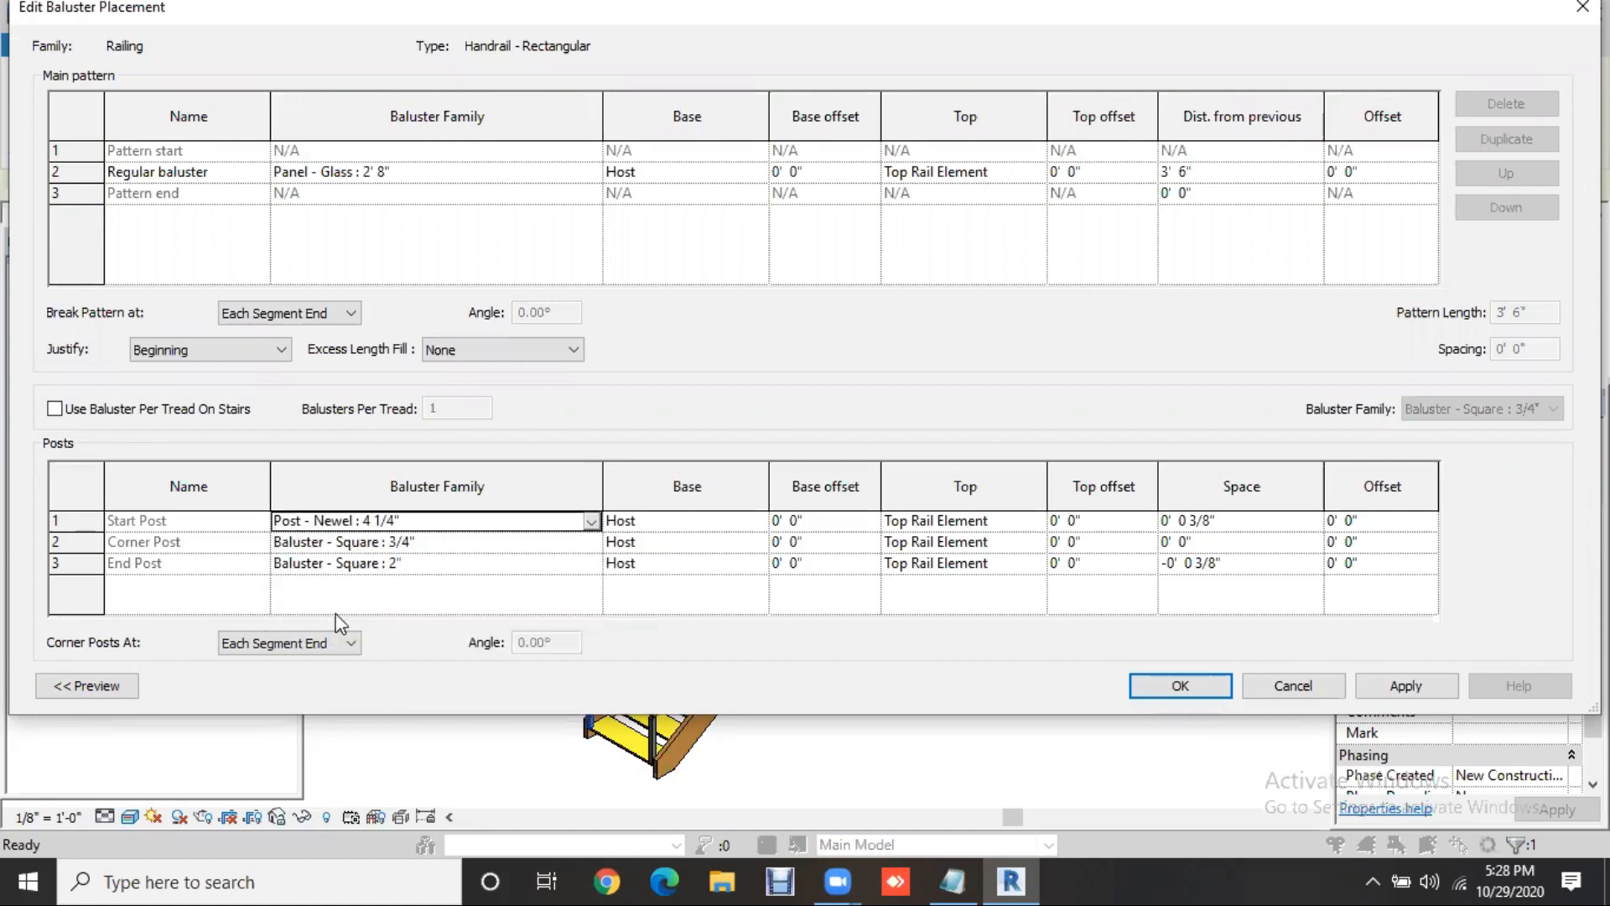
Set the End Post's baluster family to Post - Square w Ball : 1 1/4"
{"action": "left_click", "coordinate": [593, 564]}
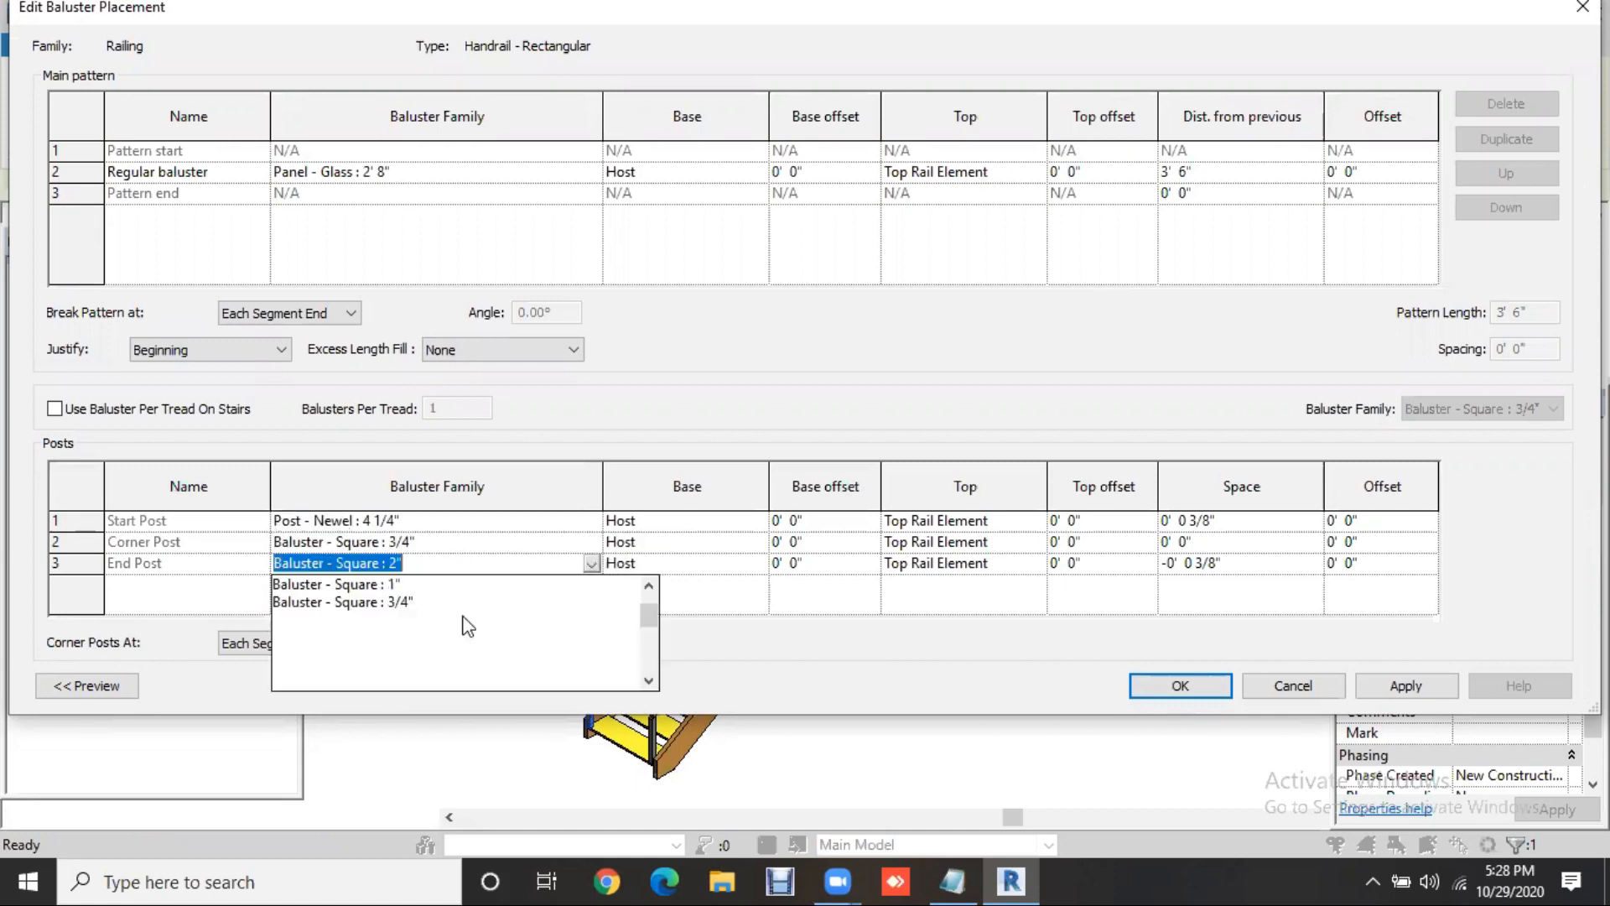
{"action": "scroll", "coordinate": [409, 645], "scroll_direction": "down", "scroll_amount": 2}
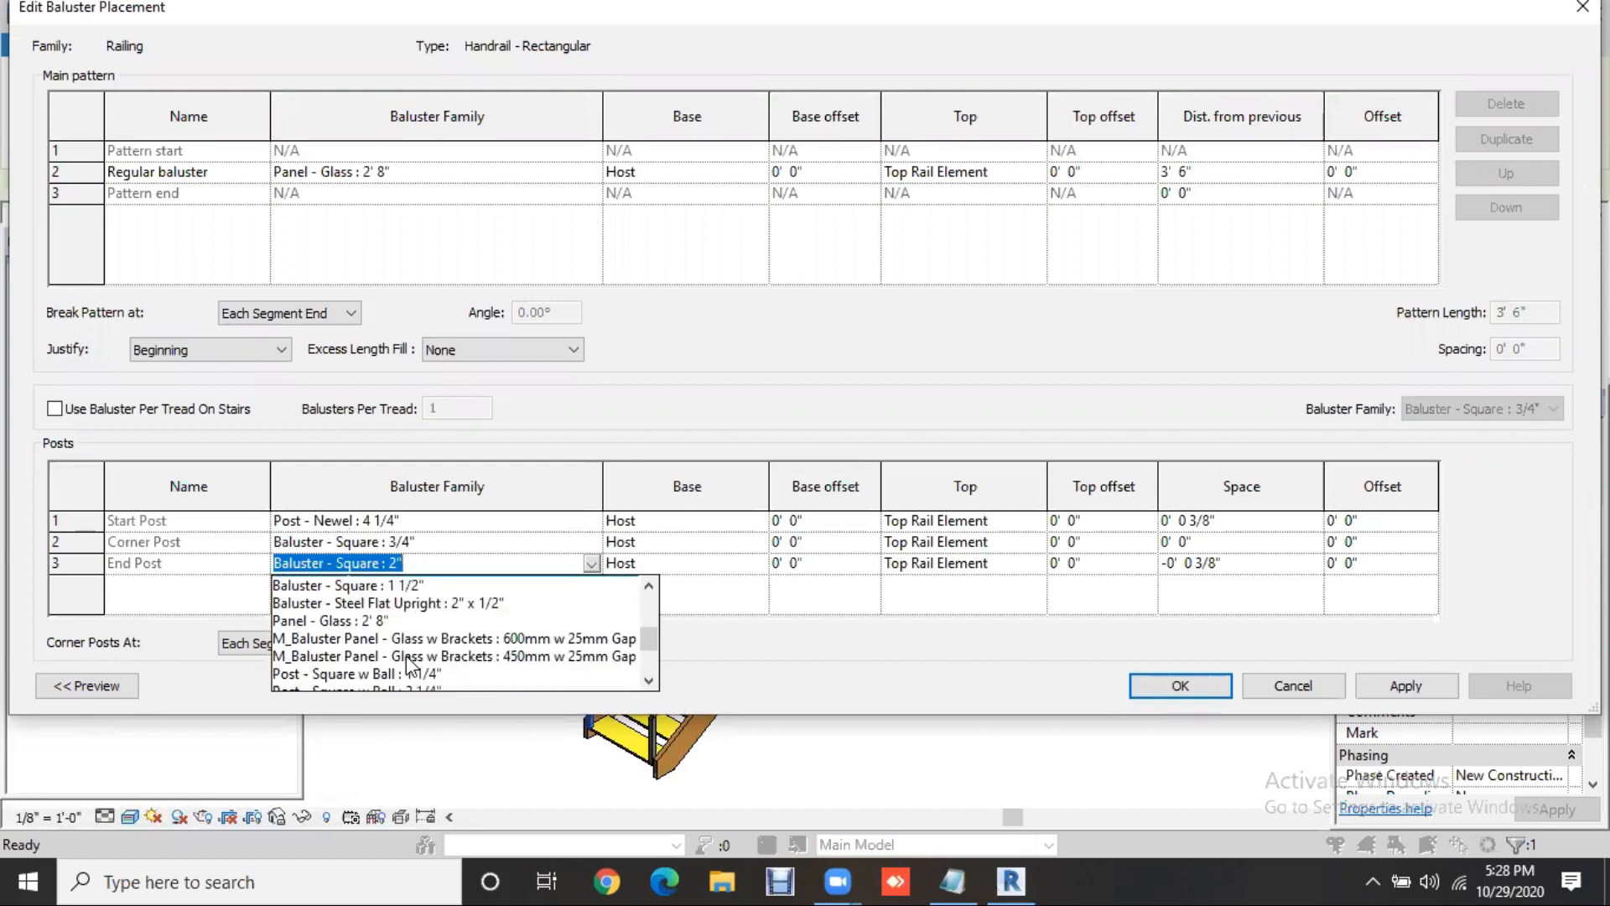
{"action": "scroll", "coordinate": [409, 666], "scroll_direction": "down", "scroll_amount": 1}
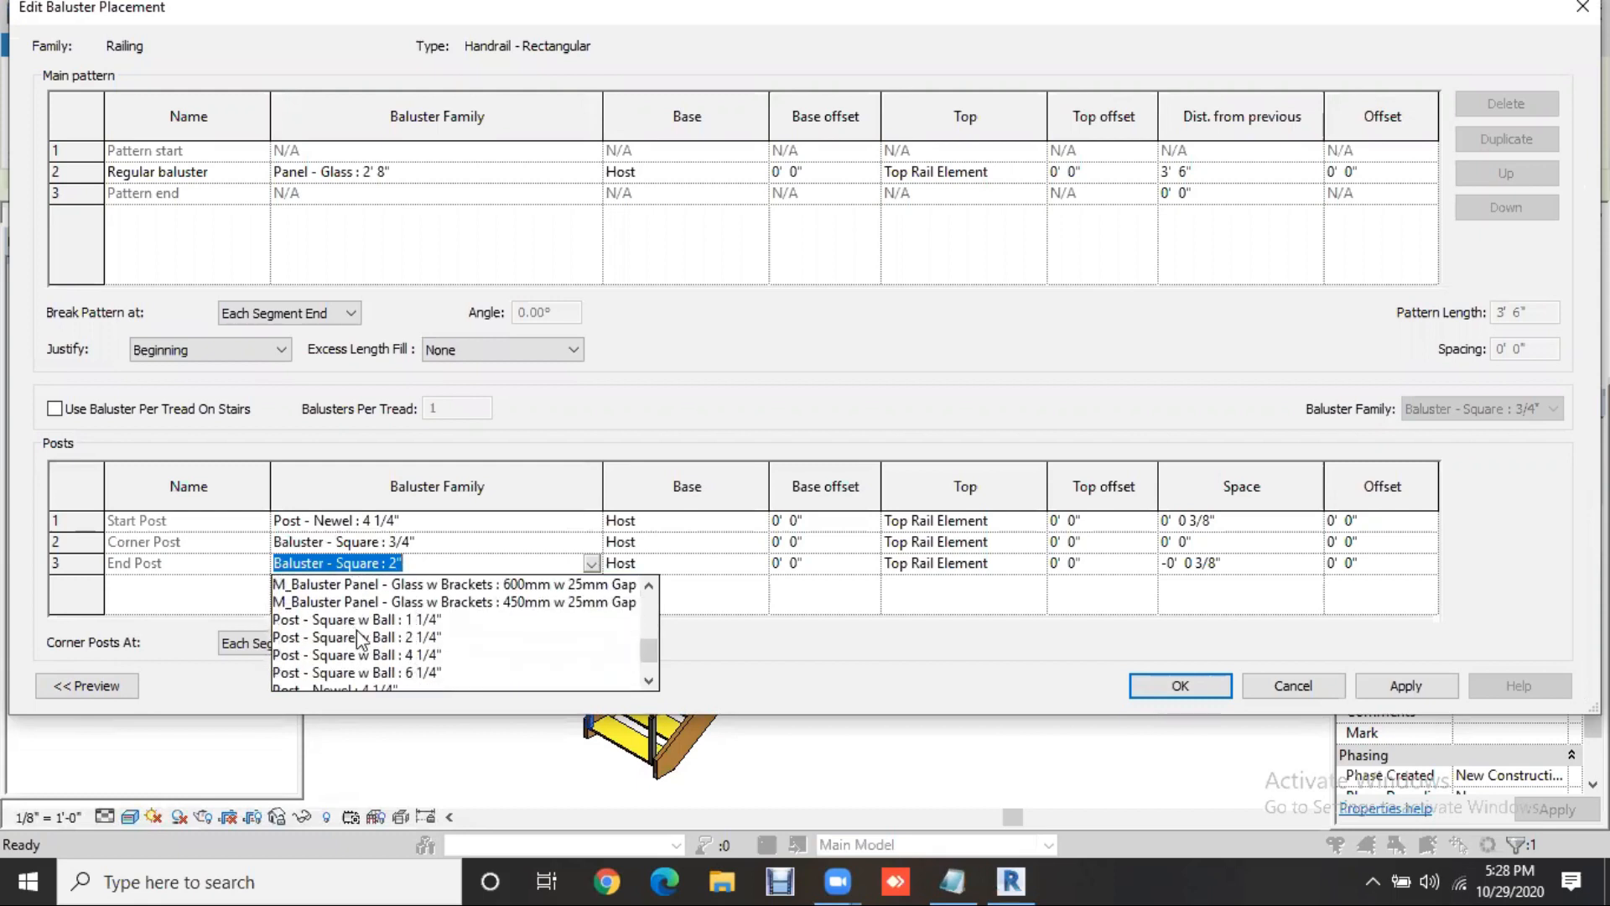
{"action": "left_click", "coordinate": [365, 619]}
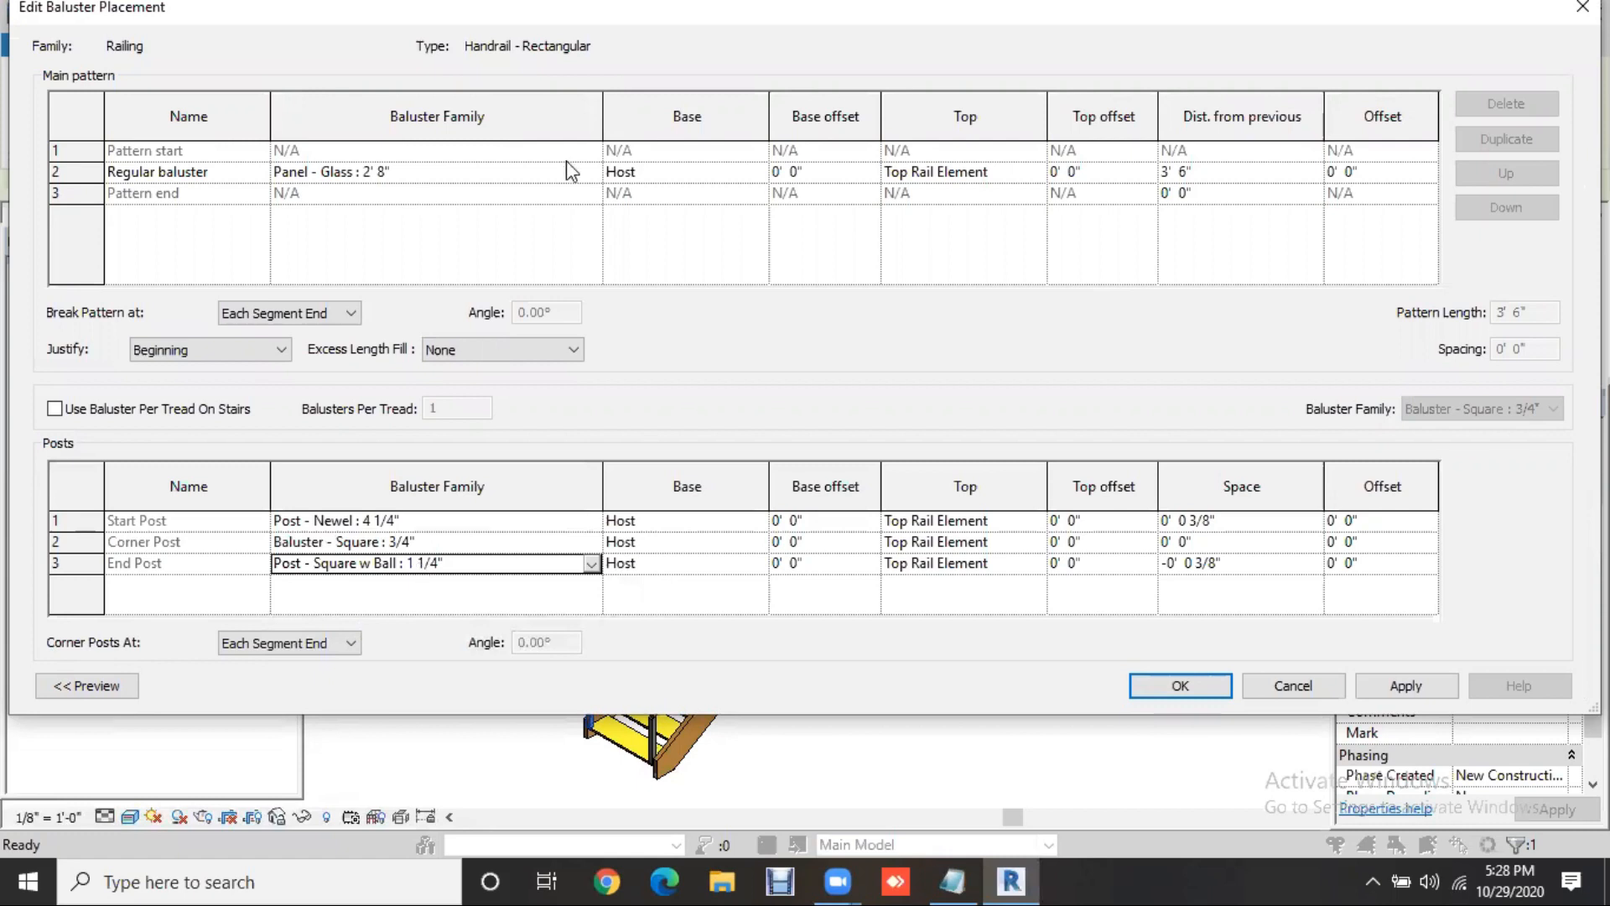
Set the regular baluster's family to M_Baluster Panel - Glass w Brackets : 450mm w 25mm Gap
{"action": "left_click", "coordinate": [592, 178]}
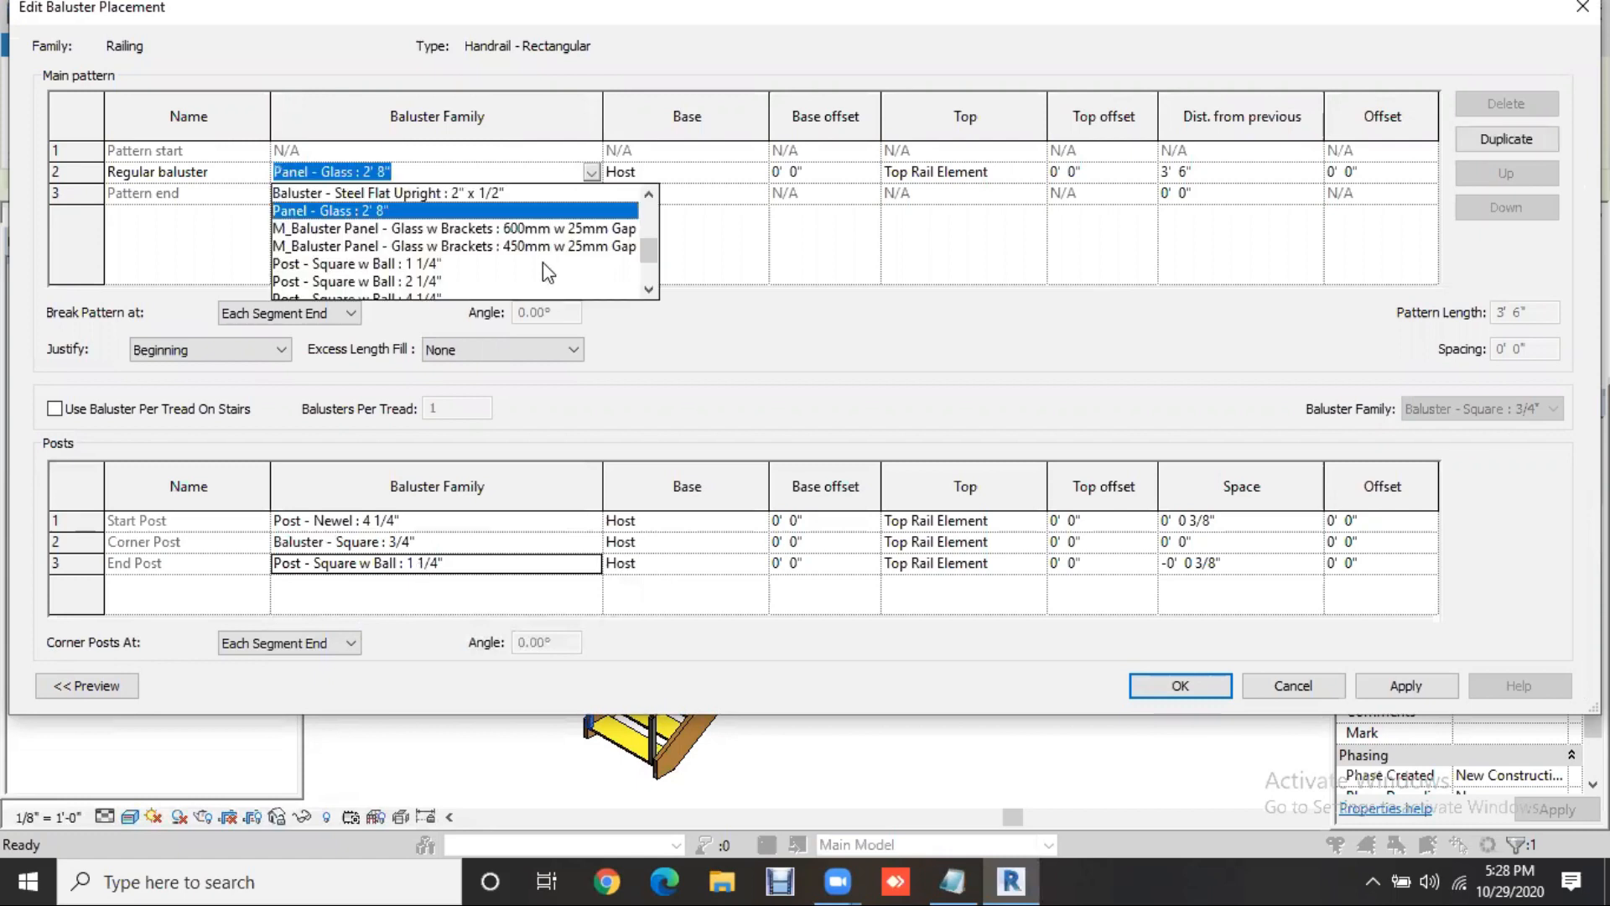
{"action": "scroll", "coordinate": [541, 267], "scroll_direction": "down", "scroll_amount": 1}
{"action": "scroll", "coordinate": [515, 262], "scroll_direction": "down", "scroll_amount": 1}
{"action": "scroll", "coordinate": [509, 256], "scroll_direction": "up", "scroll_amount": 3}
{"action": "scroll", "coordinate": [505, 250], "scroll_direction": "down", "scroll_amount": 2}
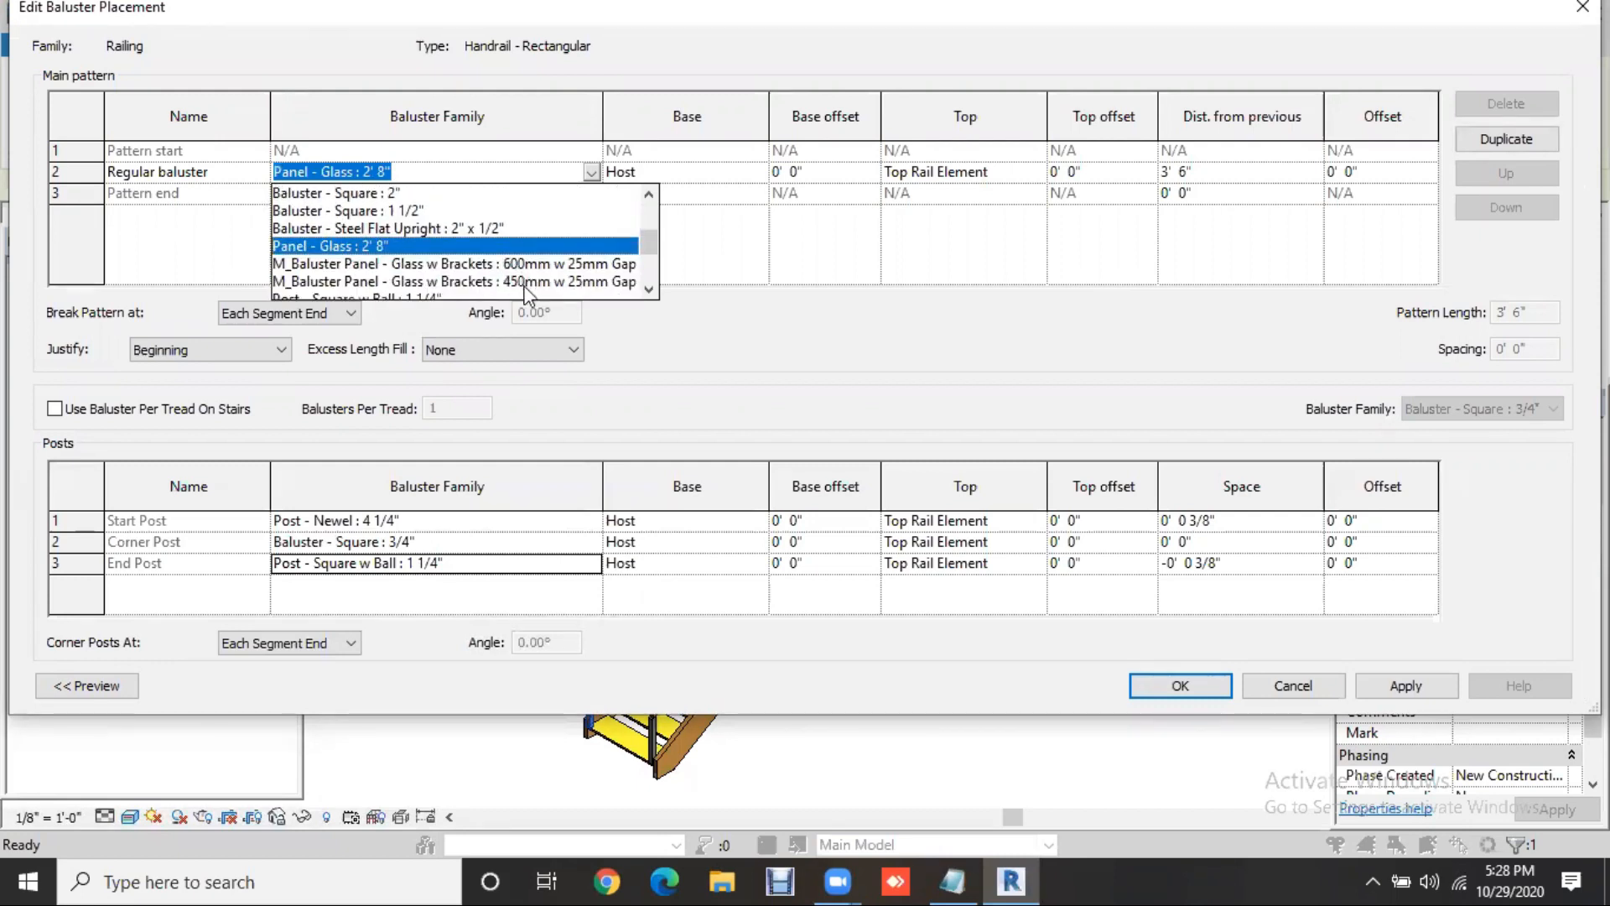
{"action": "left_click", "coordinate": [530, 282]}
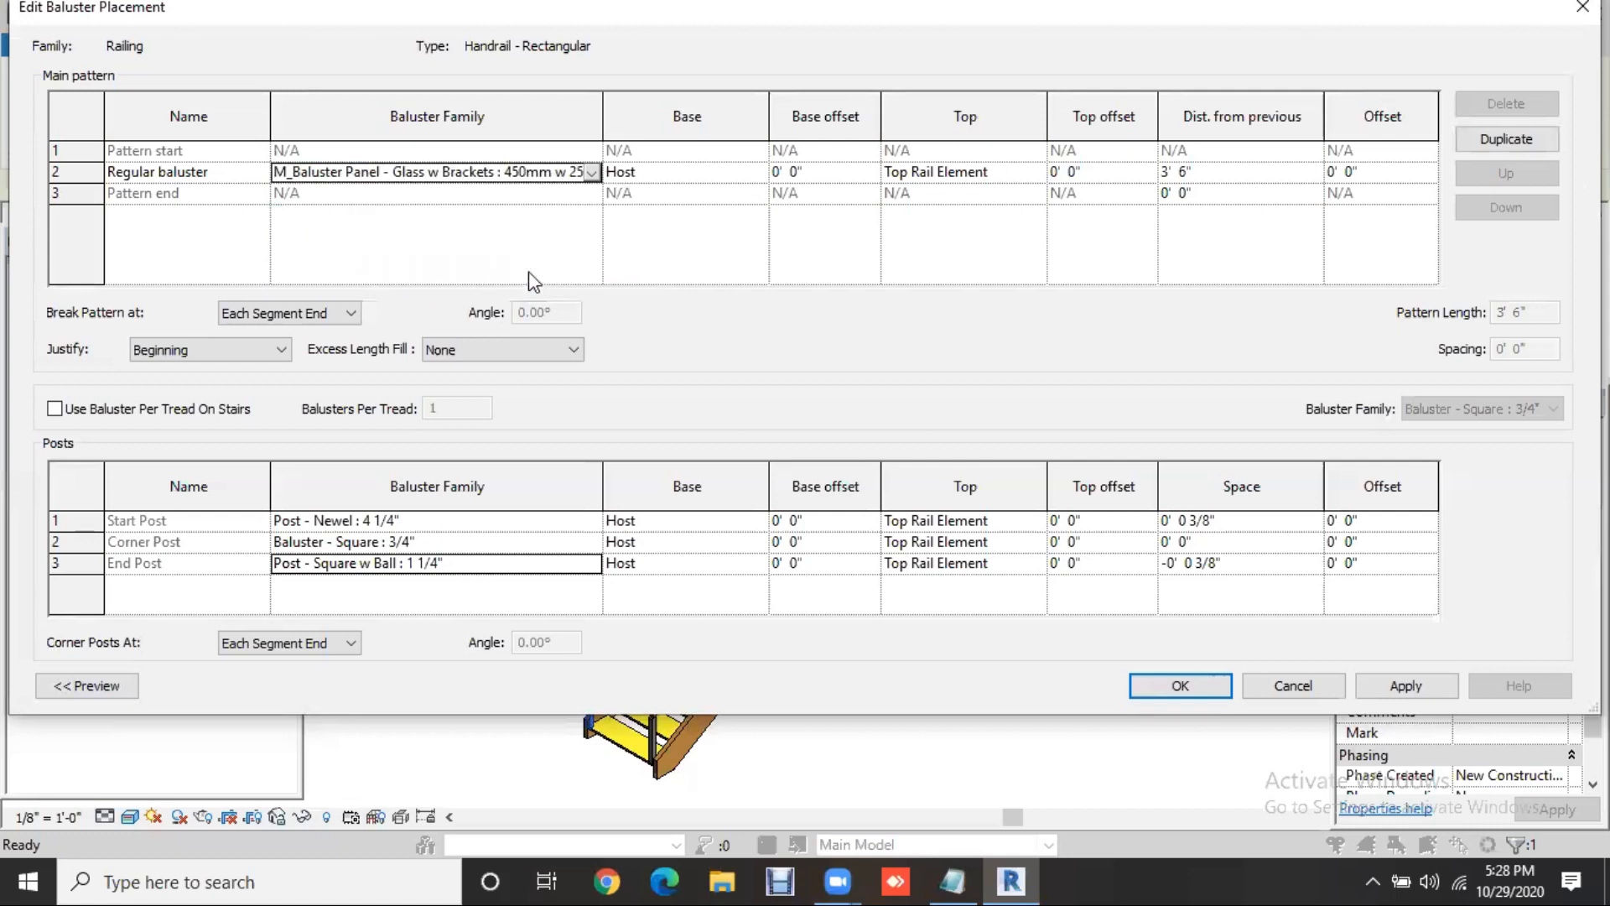
Set the regular baluster's distance from previous to 800 mm and apply the railing type changes
{"action": "left_click", "coordinate": [1208, 172]}
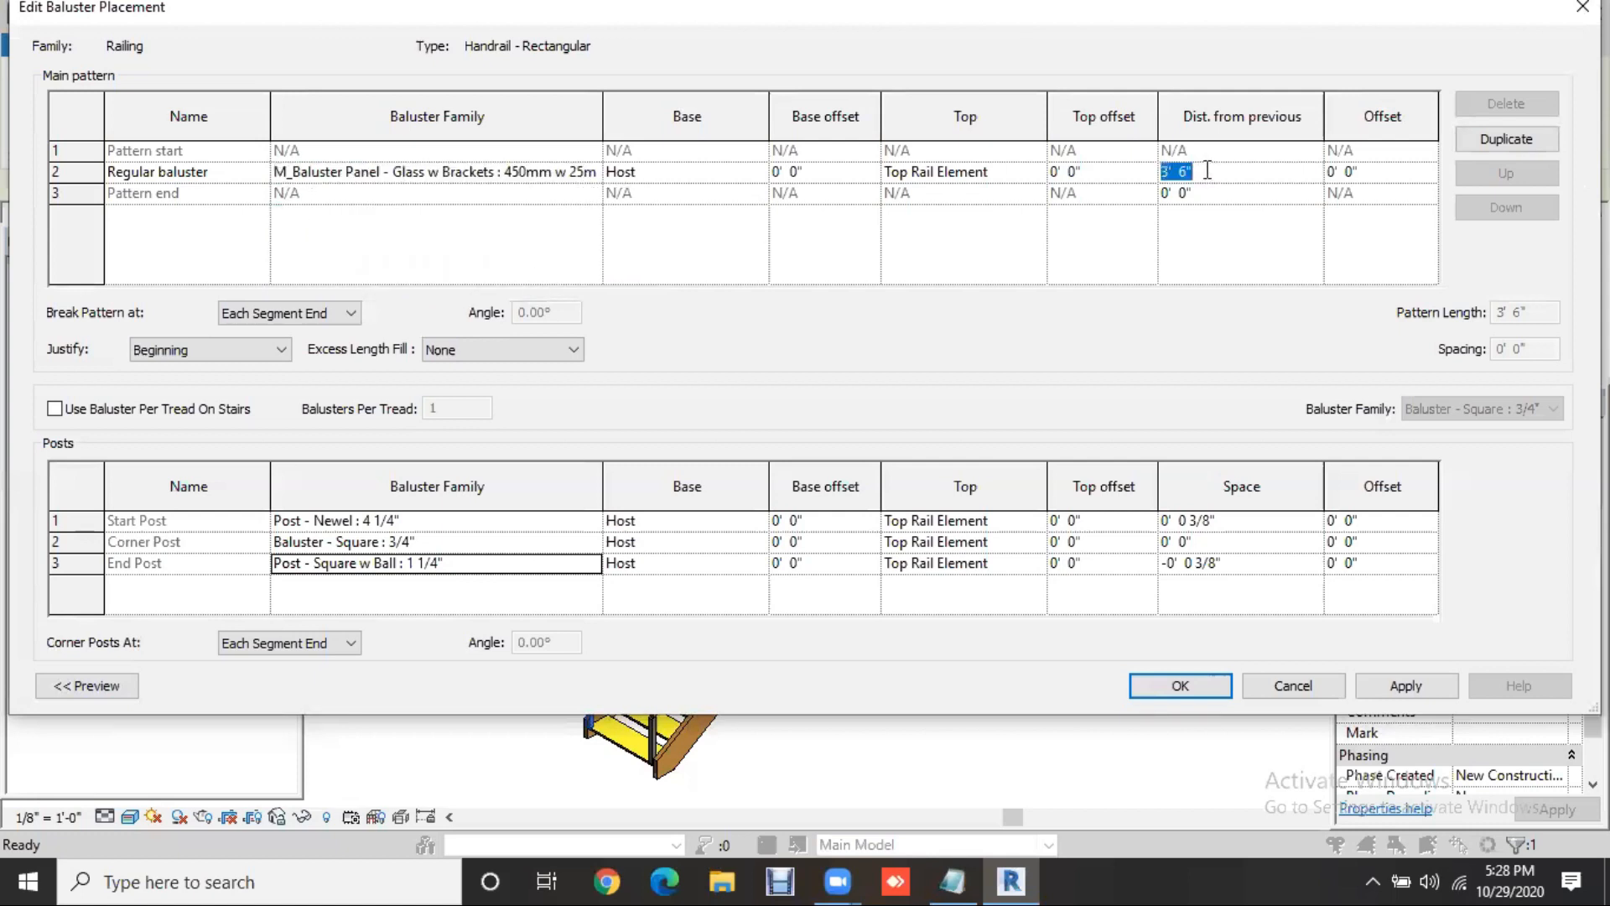
{"action": "type", "text": "800mm"}
{"action": "key", "text": "Tab"}
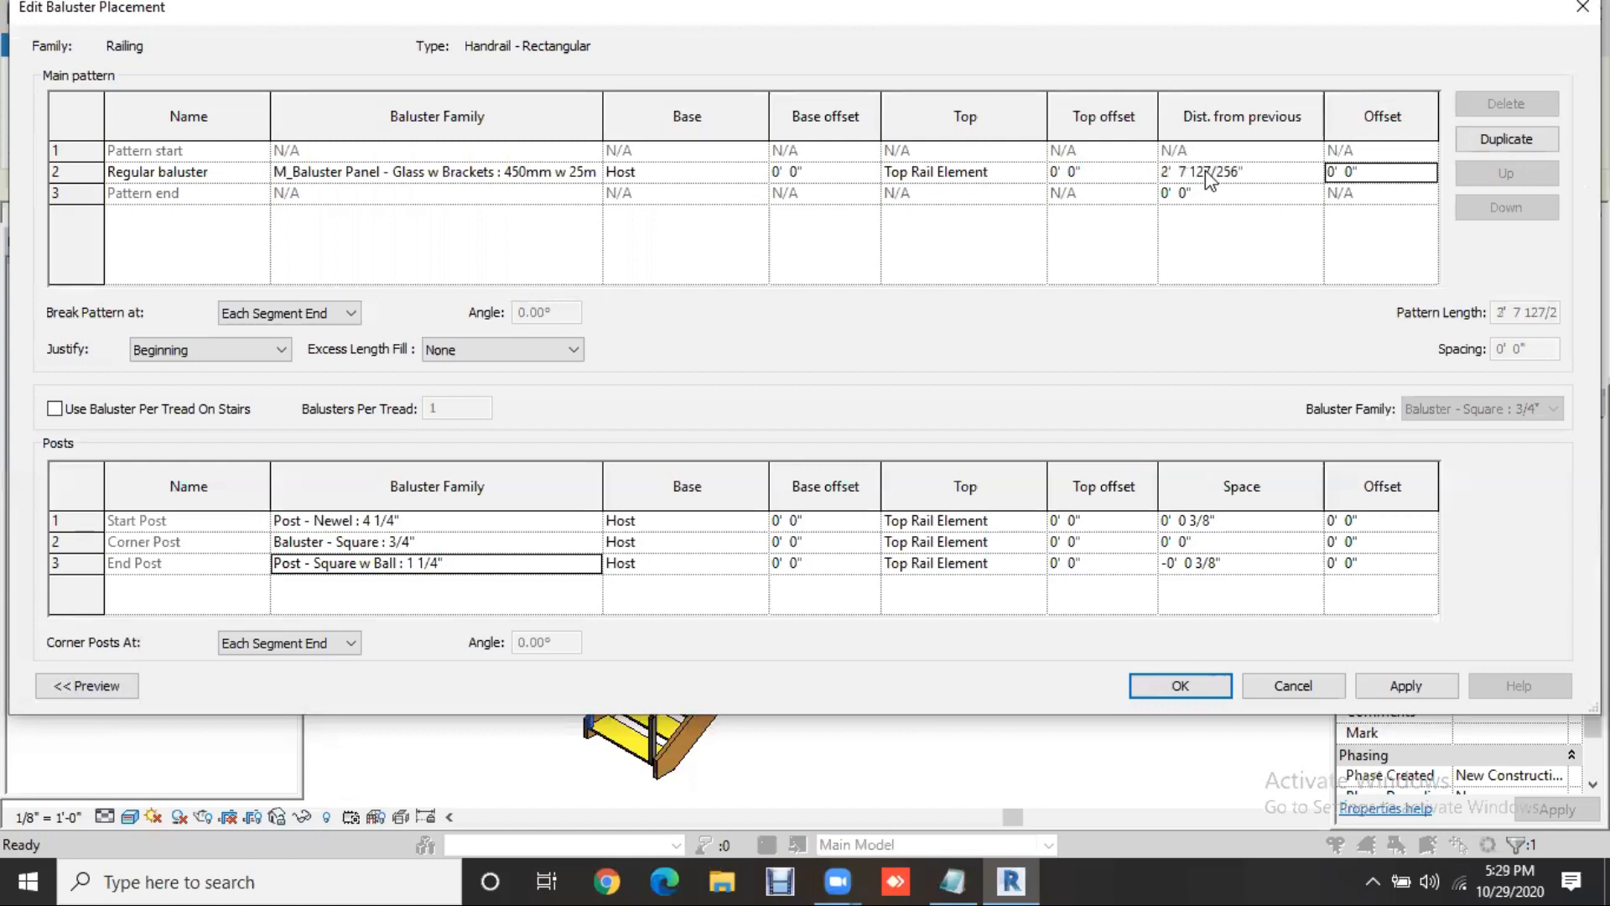
{"action": "left_click", "coordinate": [1411, 687]}
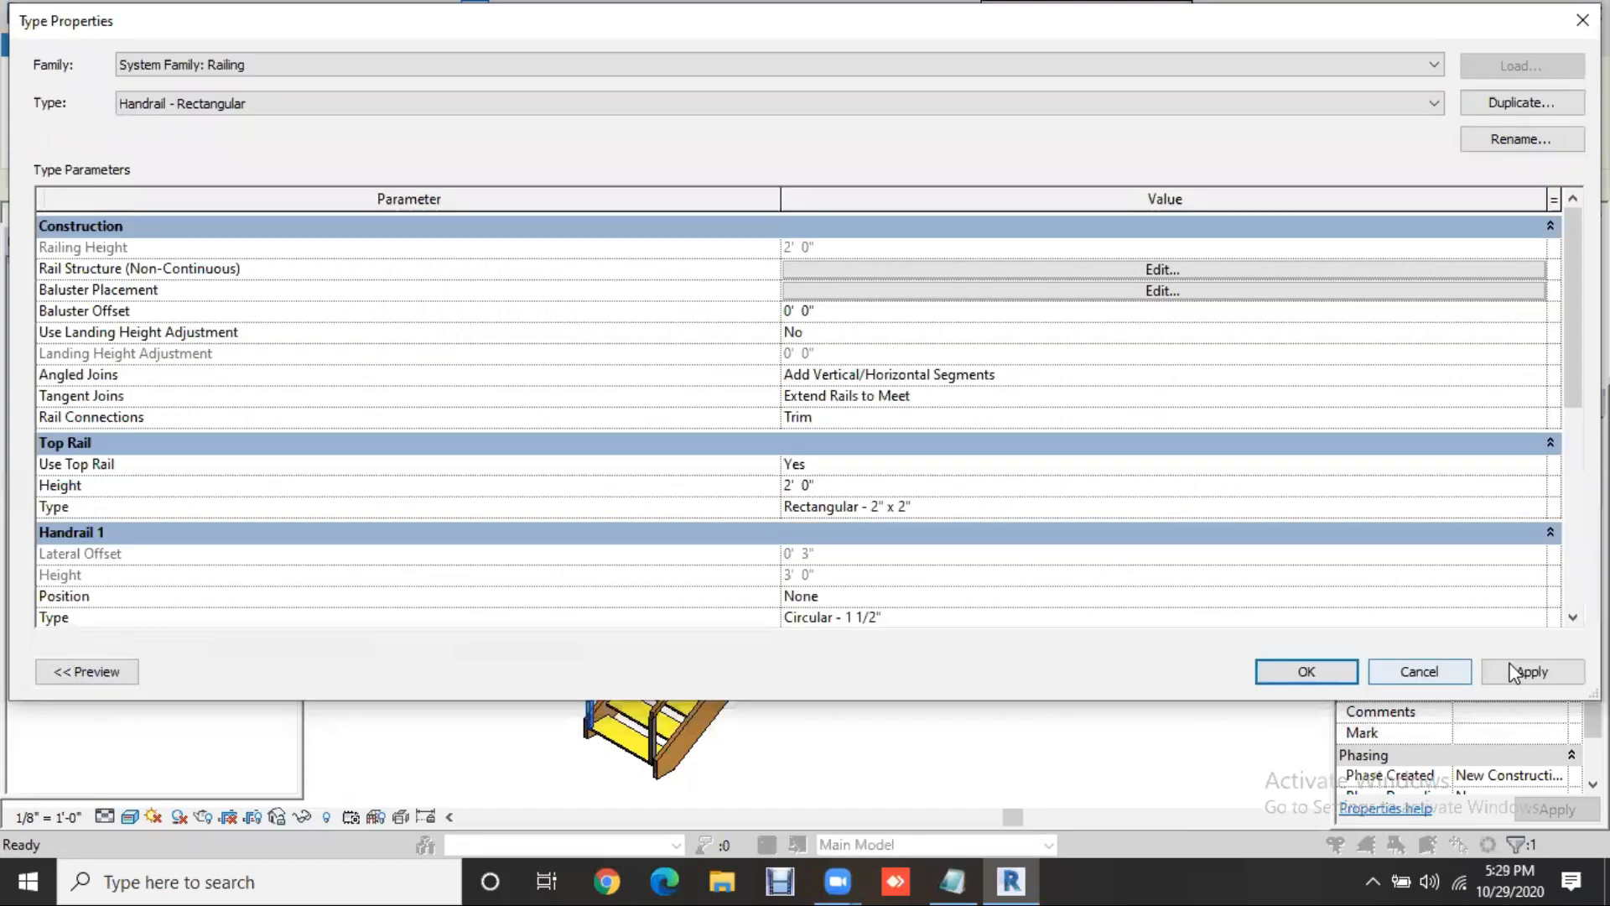
{"action": "left_click", "coordinate": [1511, 665]}
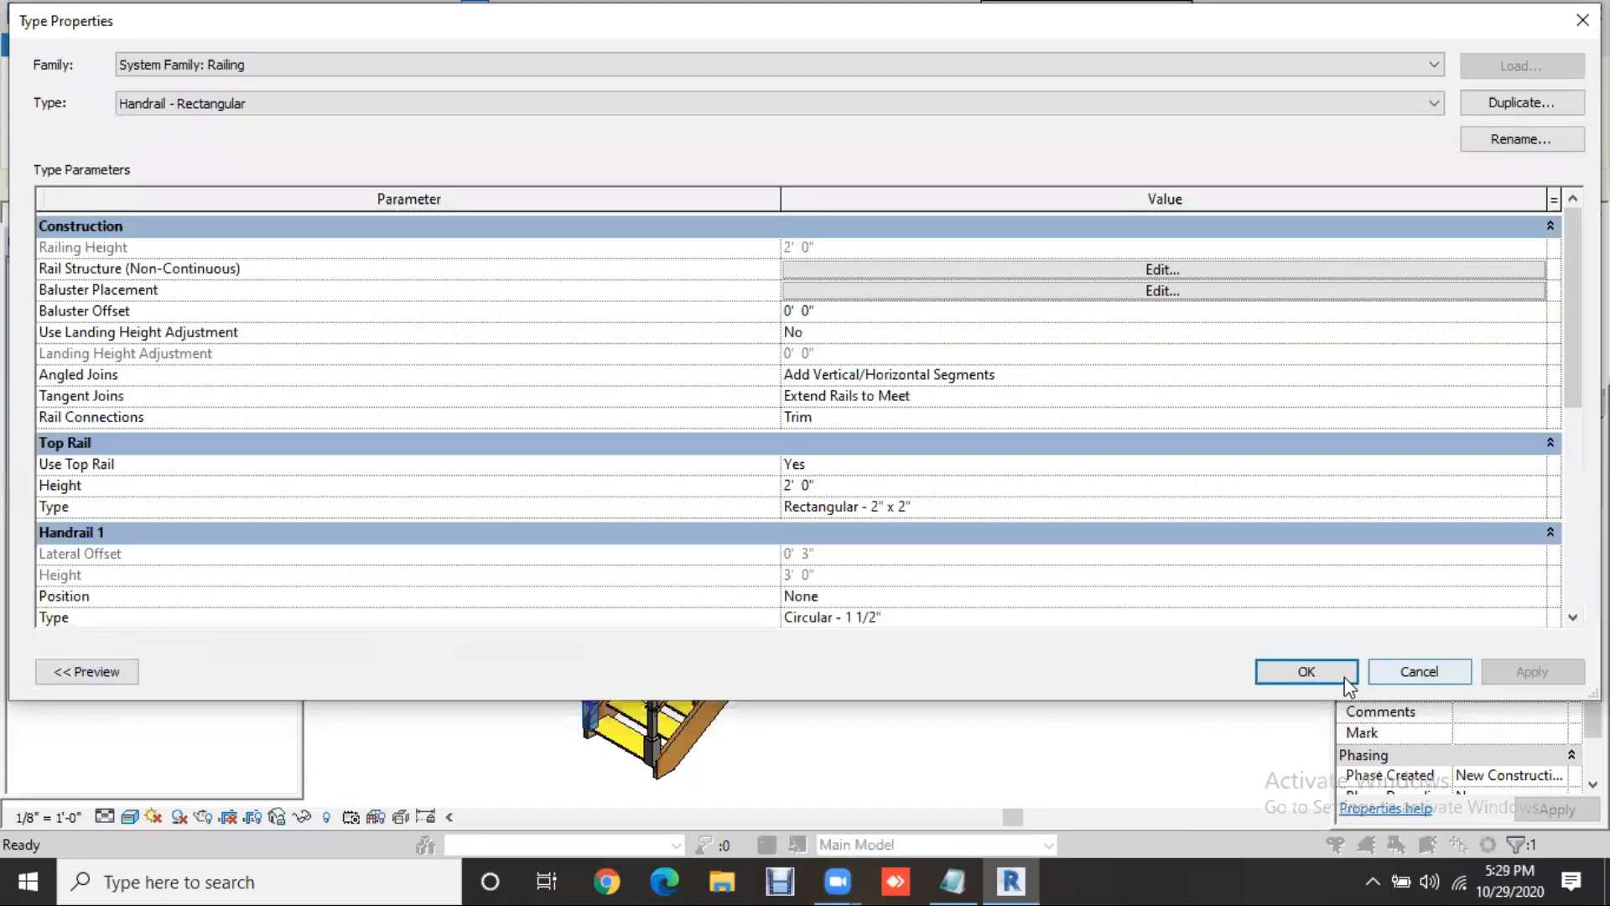
{"action": "left_click", "coordinate": [1347, 681]}
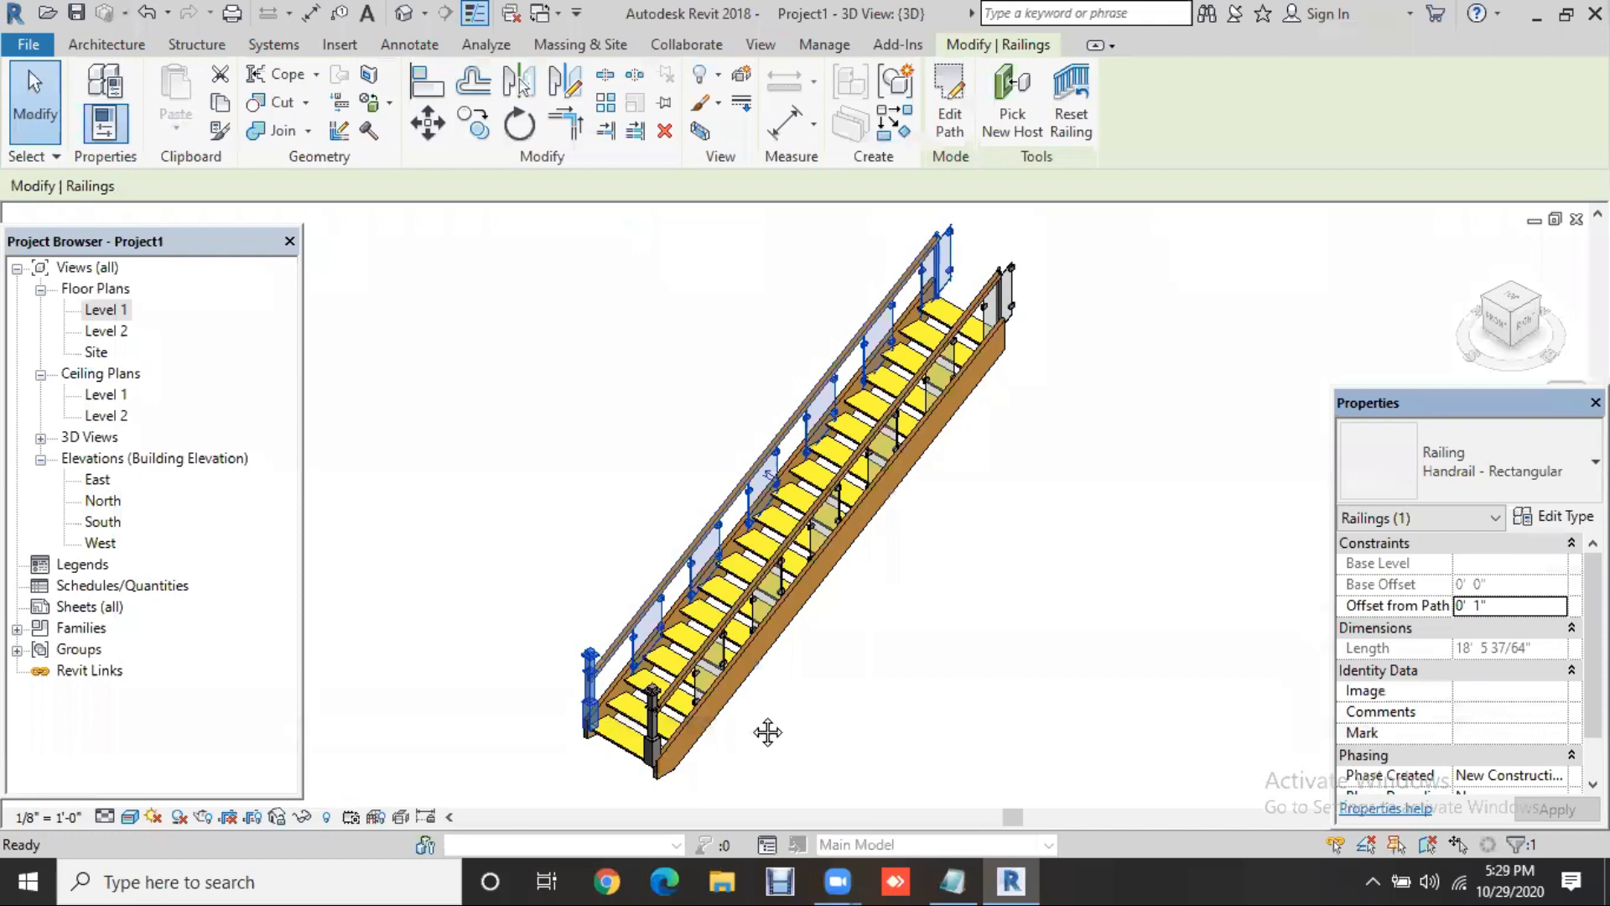
Examine the newel start posts, bracketed glass panels and end posts along both stair railings in the 3D view
{"action": "scroll", "coordinate": [765, 729], "scroll_direction": "up", "scroll_amount": 4}
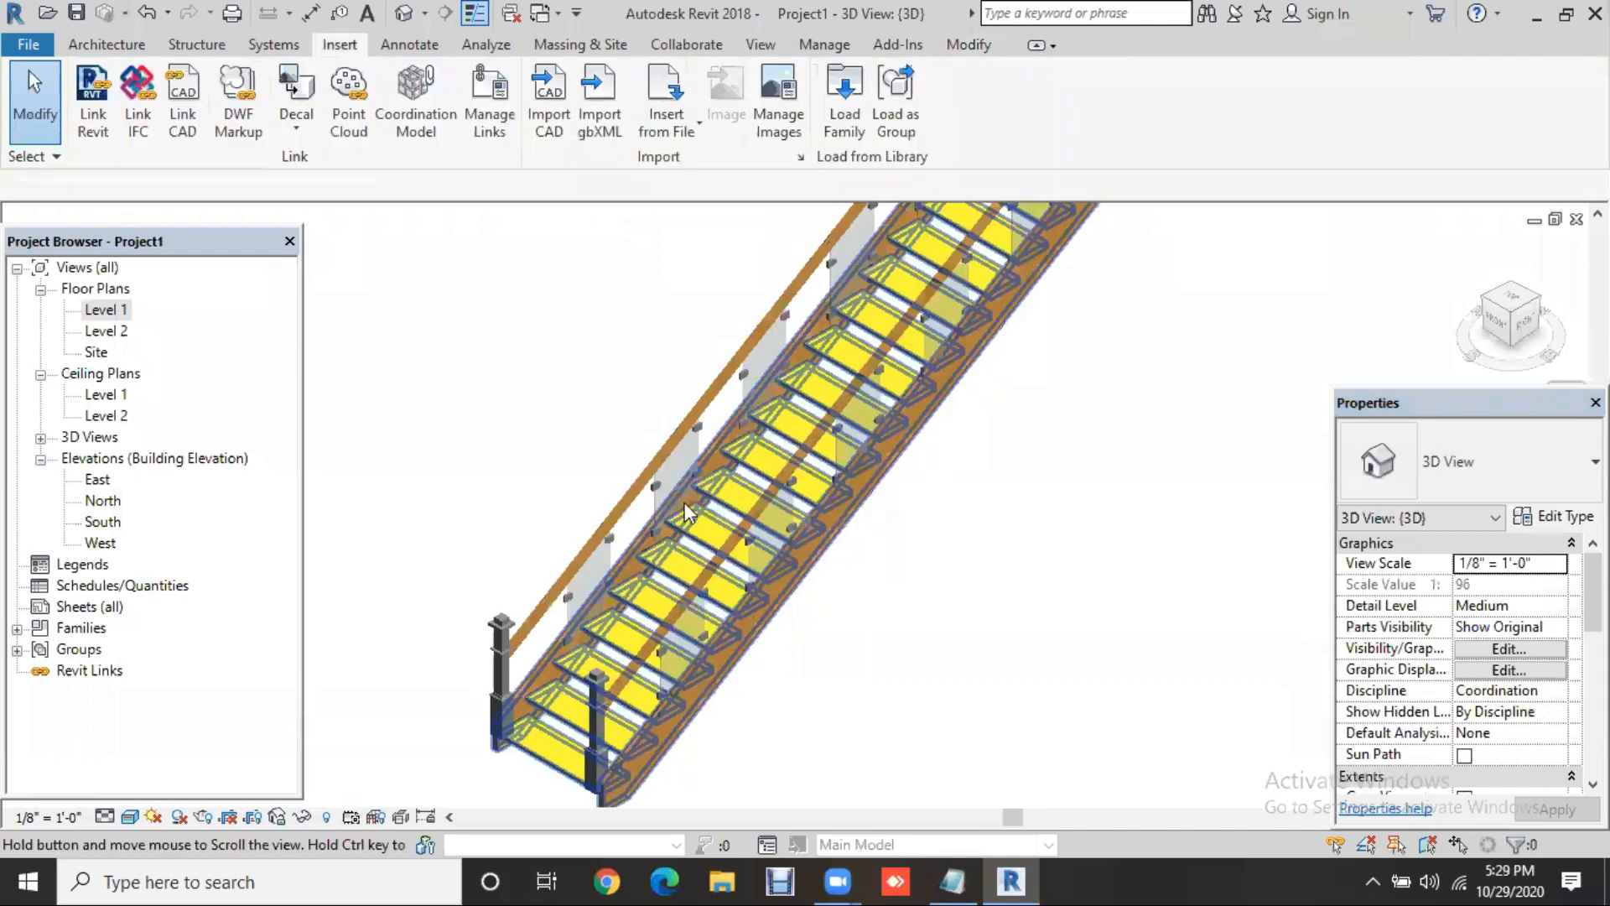
{"action": "scroll", "coordinate": [684, 503], "scroll_direction": "up", "scroll_amount": 5}
{"action": "scroll", "coordinate": [684, 507], "scroll_direction": "up", "scroll_amount": 2}
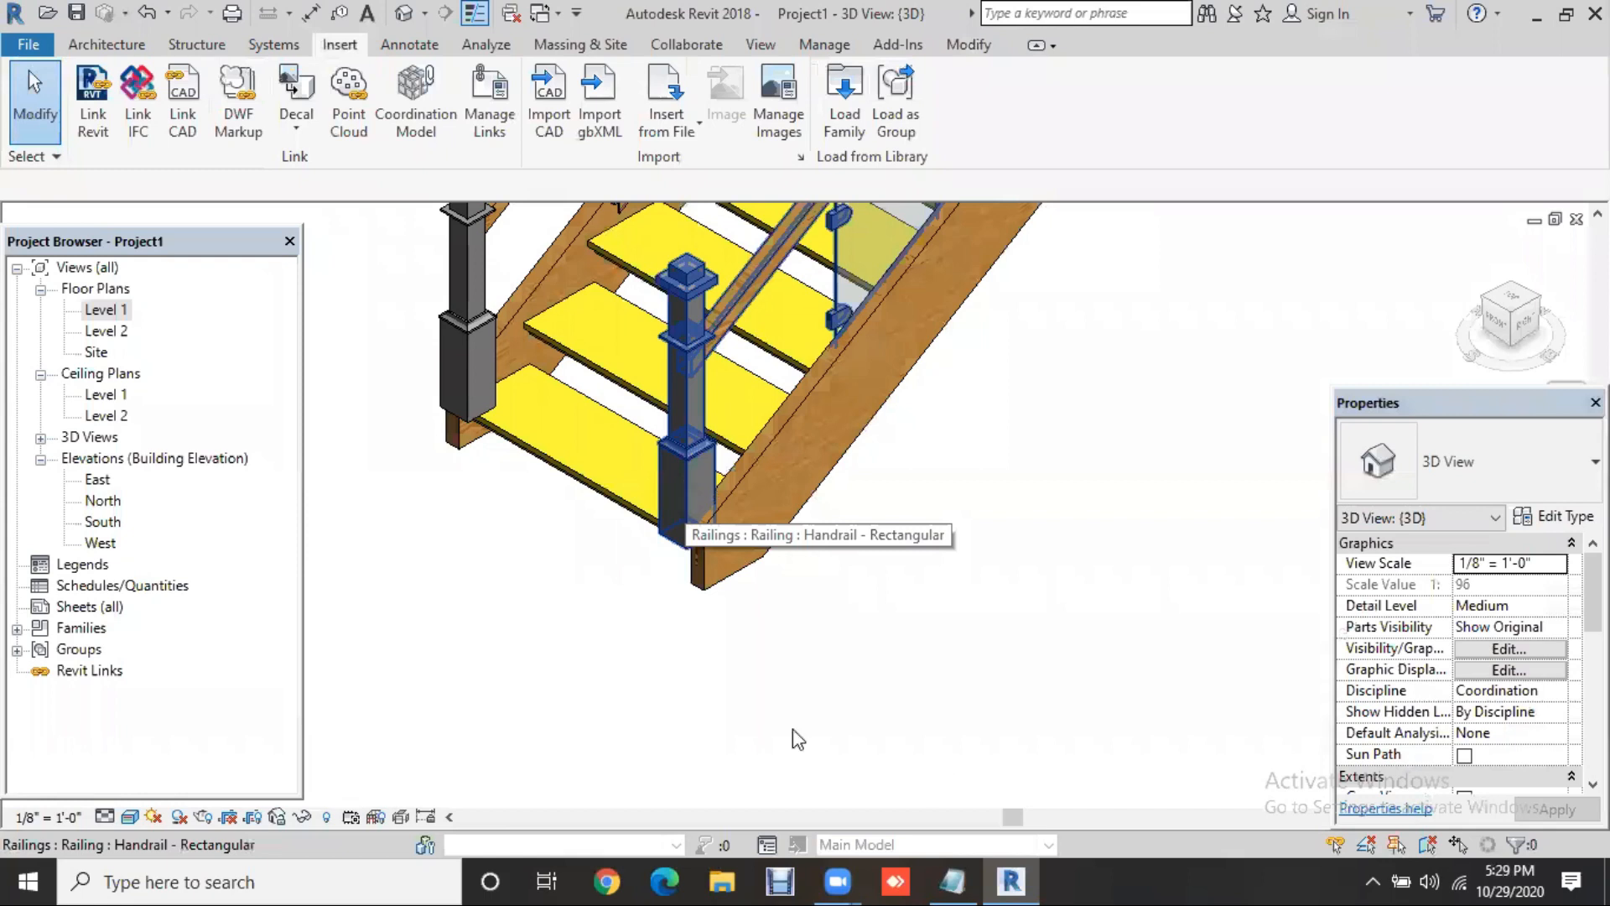
{"action": "middle_click_drag", "start_coordinate": [793, 728], "coordinate": [795, 738]}
{"action": "scroll", "coordinate": [1019, 743], "scroll_direction": "up", "scroll_amount": 2}
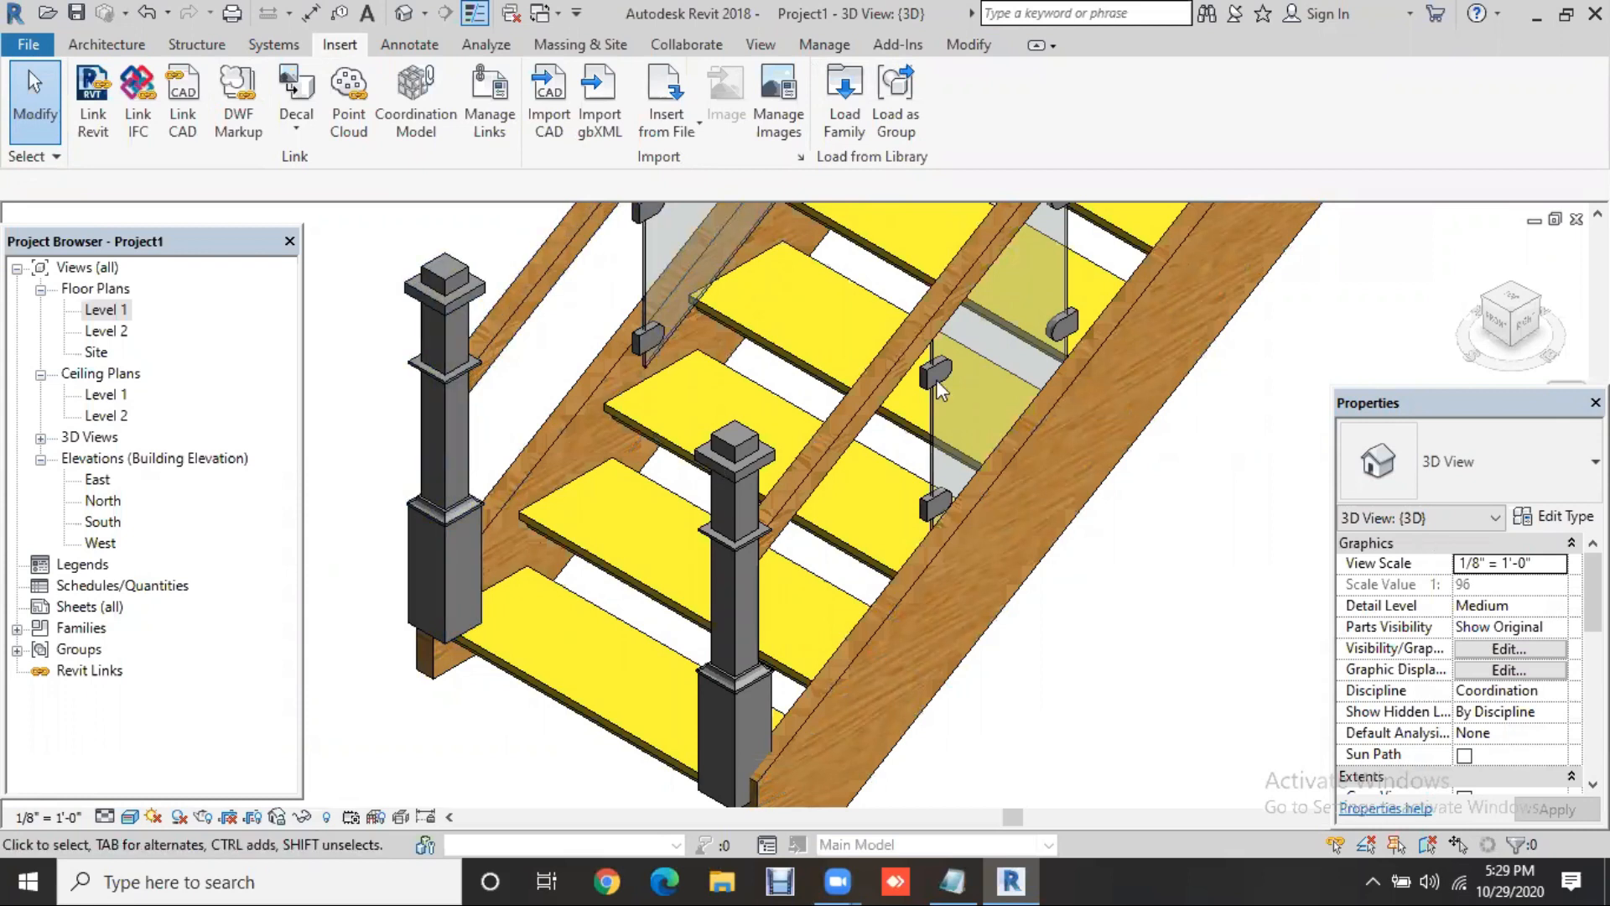
{"action": "scroll", "coordinate": [935, 381], "scroll_direction": "up", "scroll_amount": 3}
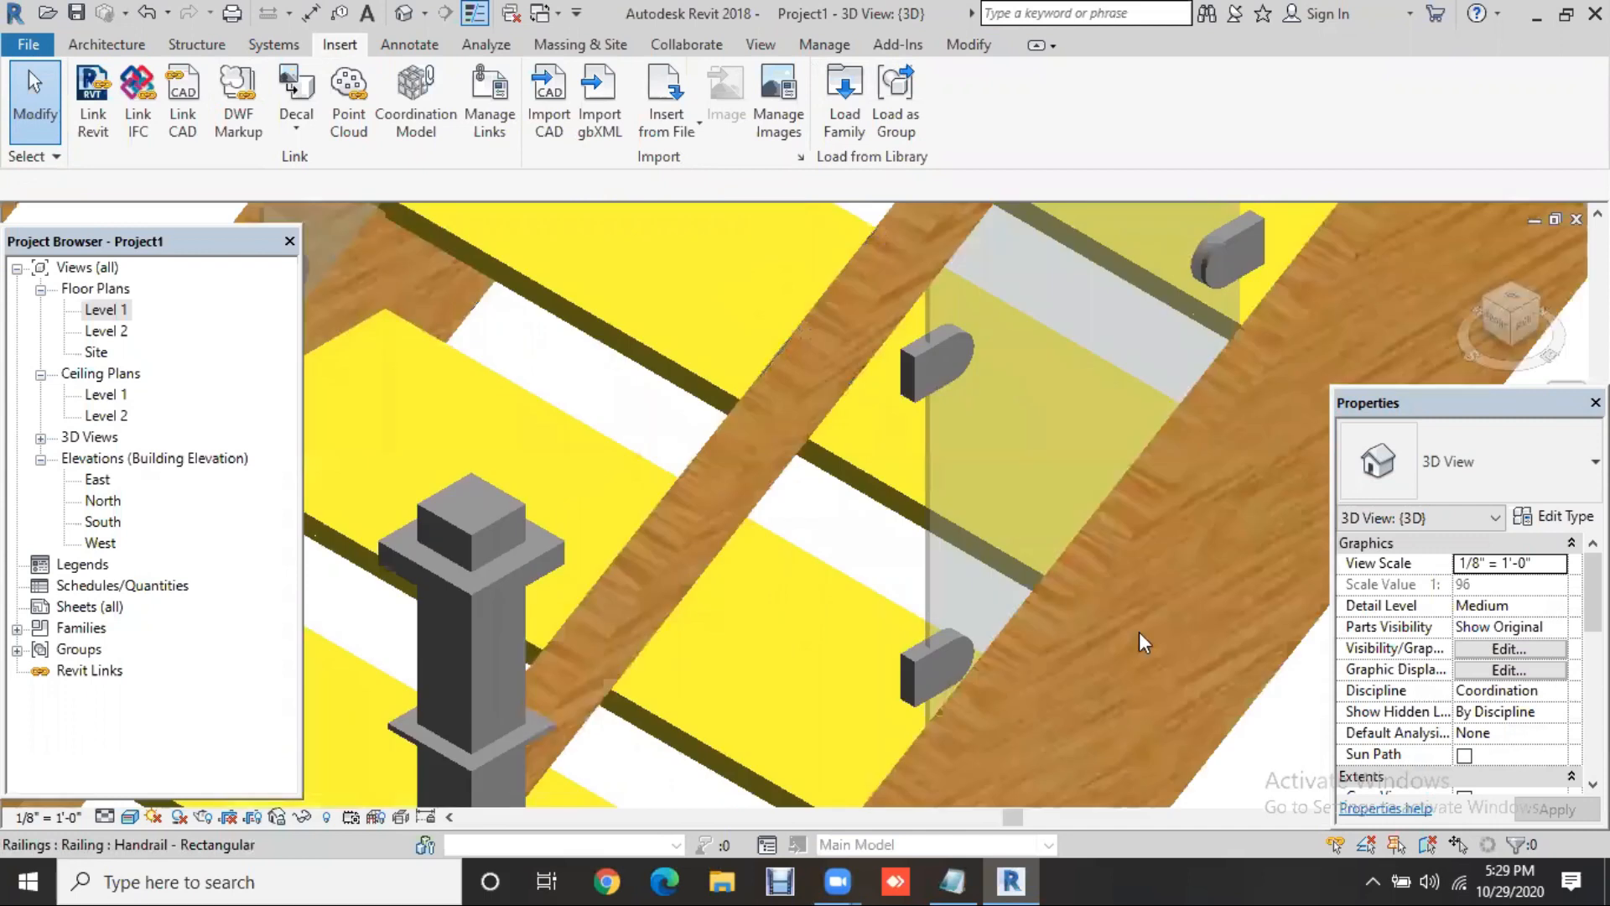
{"action": "scroll", "coordinate": [914, 602], "scroll_direction": "down", "scroll_amount": 3}
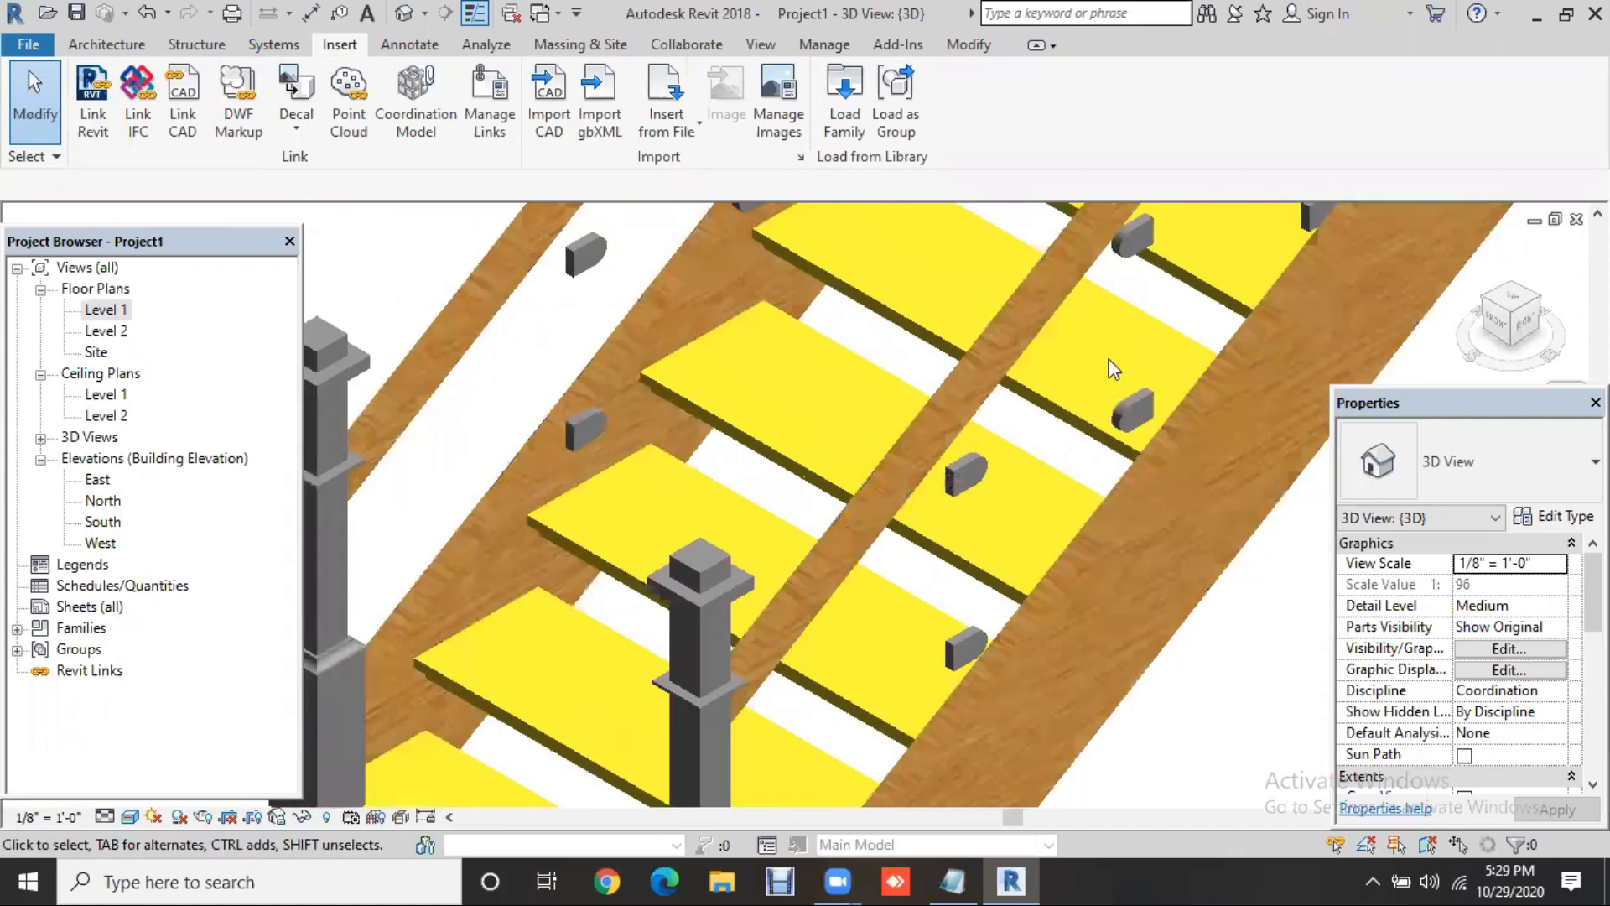
{"action": "scroll", "coordinate": [1100, 421], "scroll_direction": "up", "scroll_amount": 2}
{"action": "middle_click_drag", "start_coordinate": [1025, 390], "coordinate": [1004, 683]}
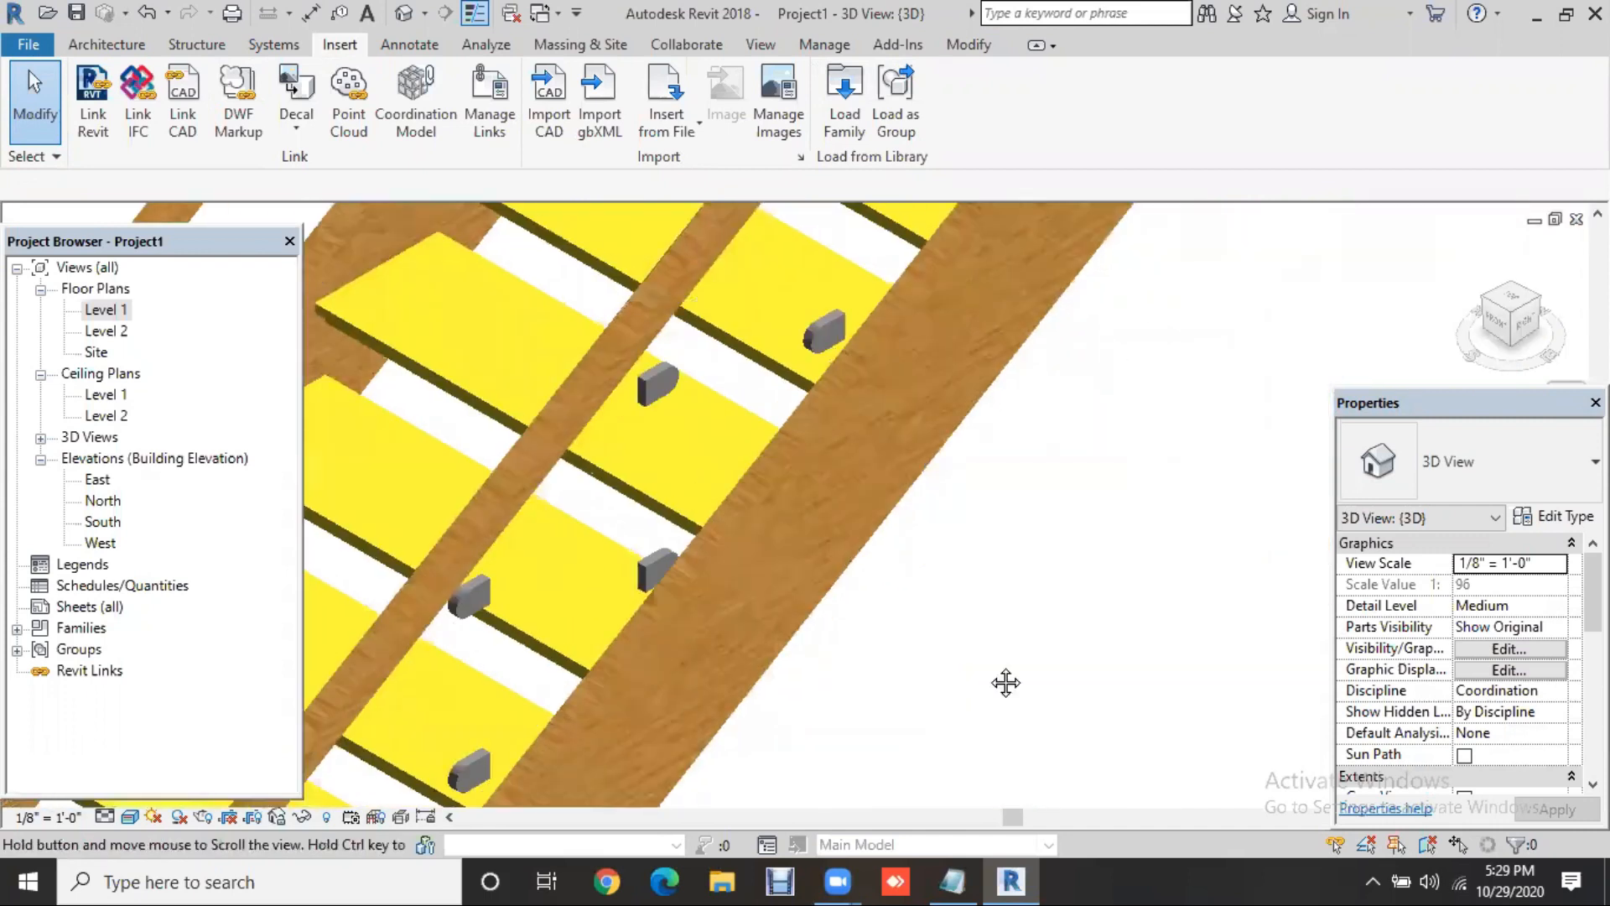
{"action": "scroll", "coordinate": [987, 635], "scroll_direction": "down", "scroll_amount": 2}
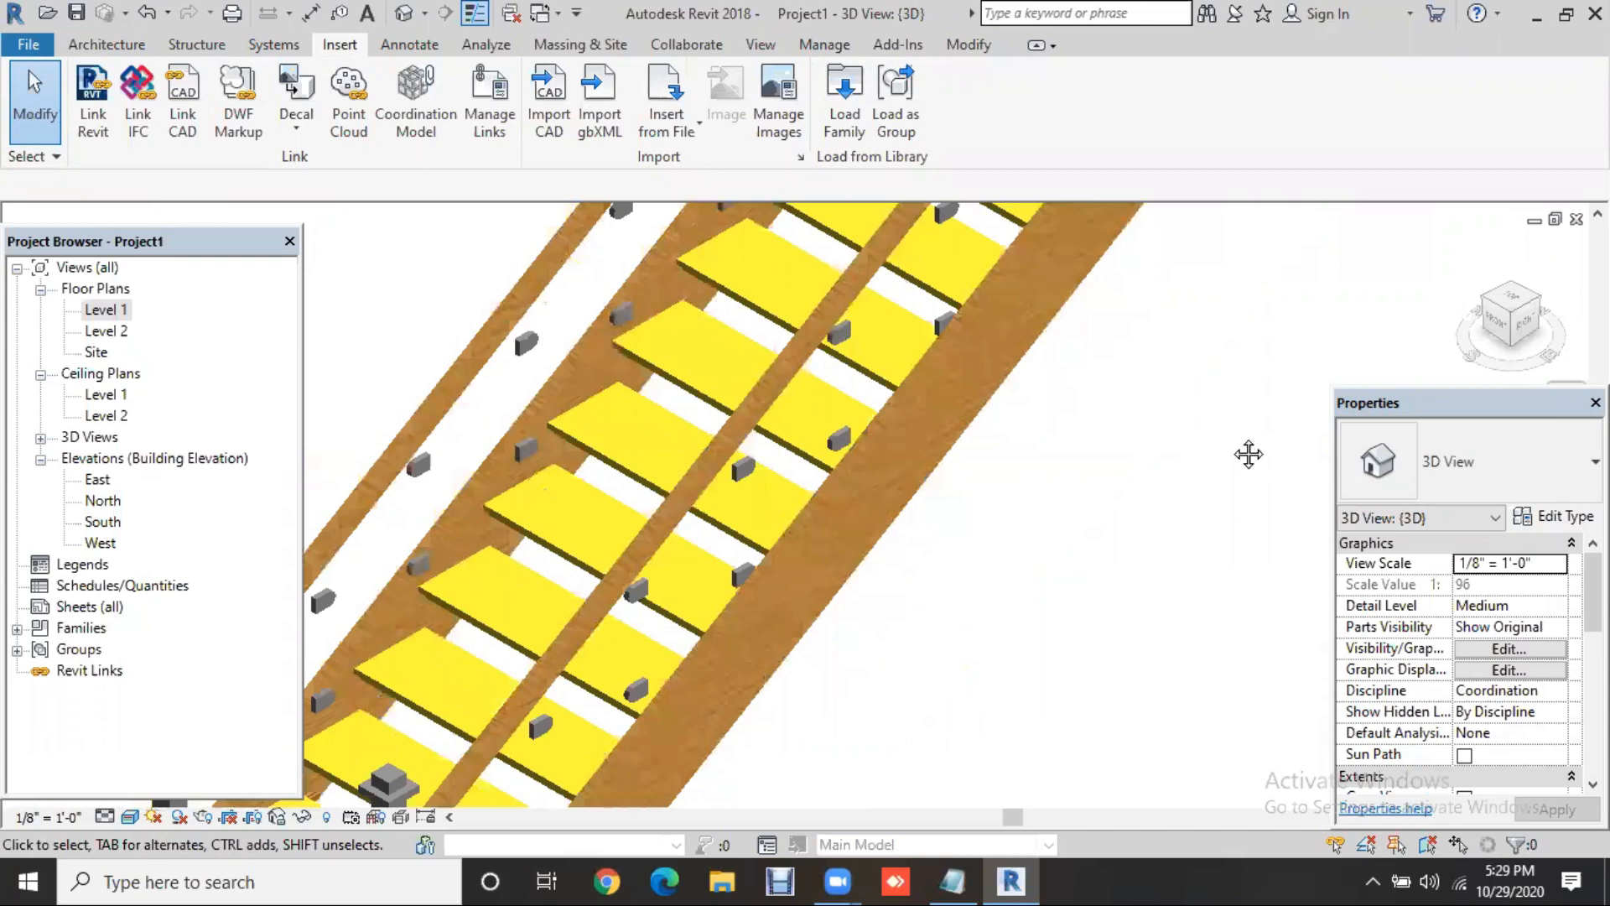
{"action": "scroll", "coordinate": [1249, 454], "scroll_direction": "down", "scroll_amount": 3}
{"action": "scroll", "coordinate": [1143, 525], "scroll_direction": "down", "scroll_amount": 2}
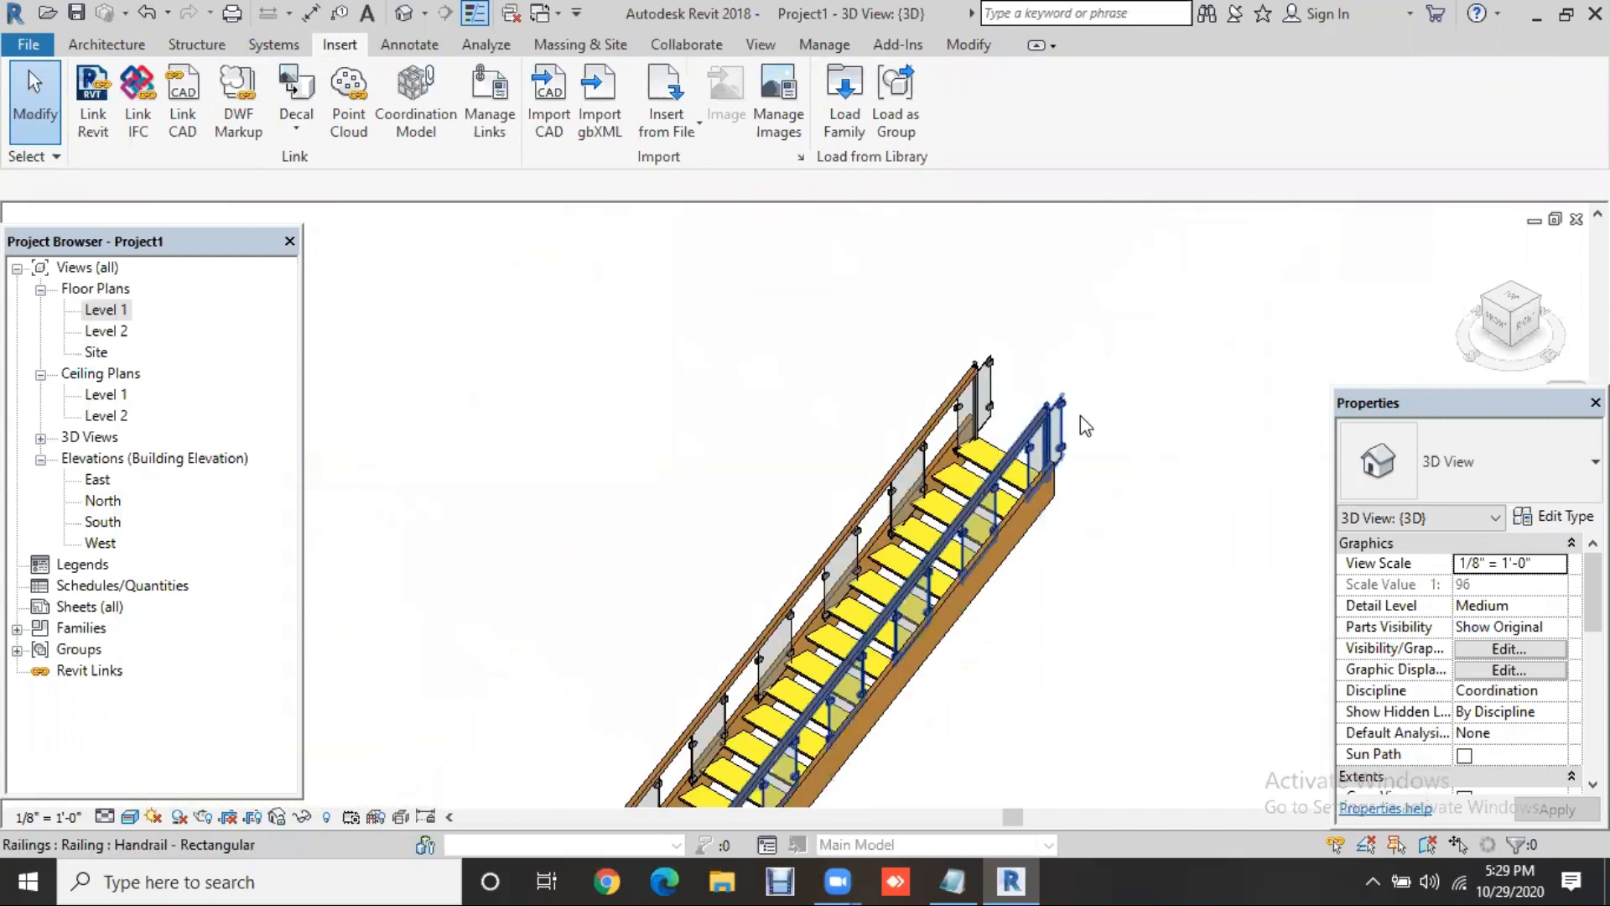
{"action": "scroll", "coordinate": [1094, 493], "scroll_direction": "up", "scroll_amount": 4}
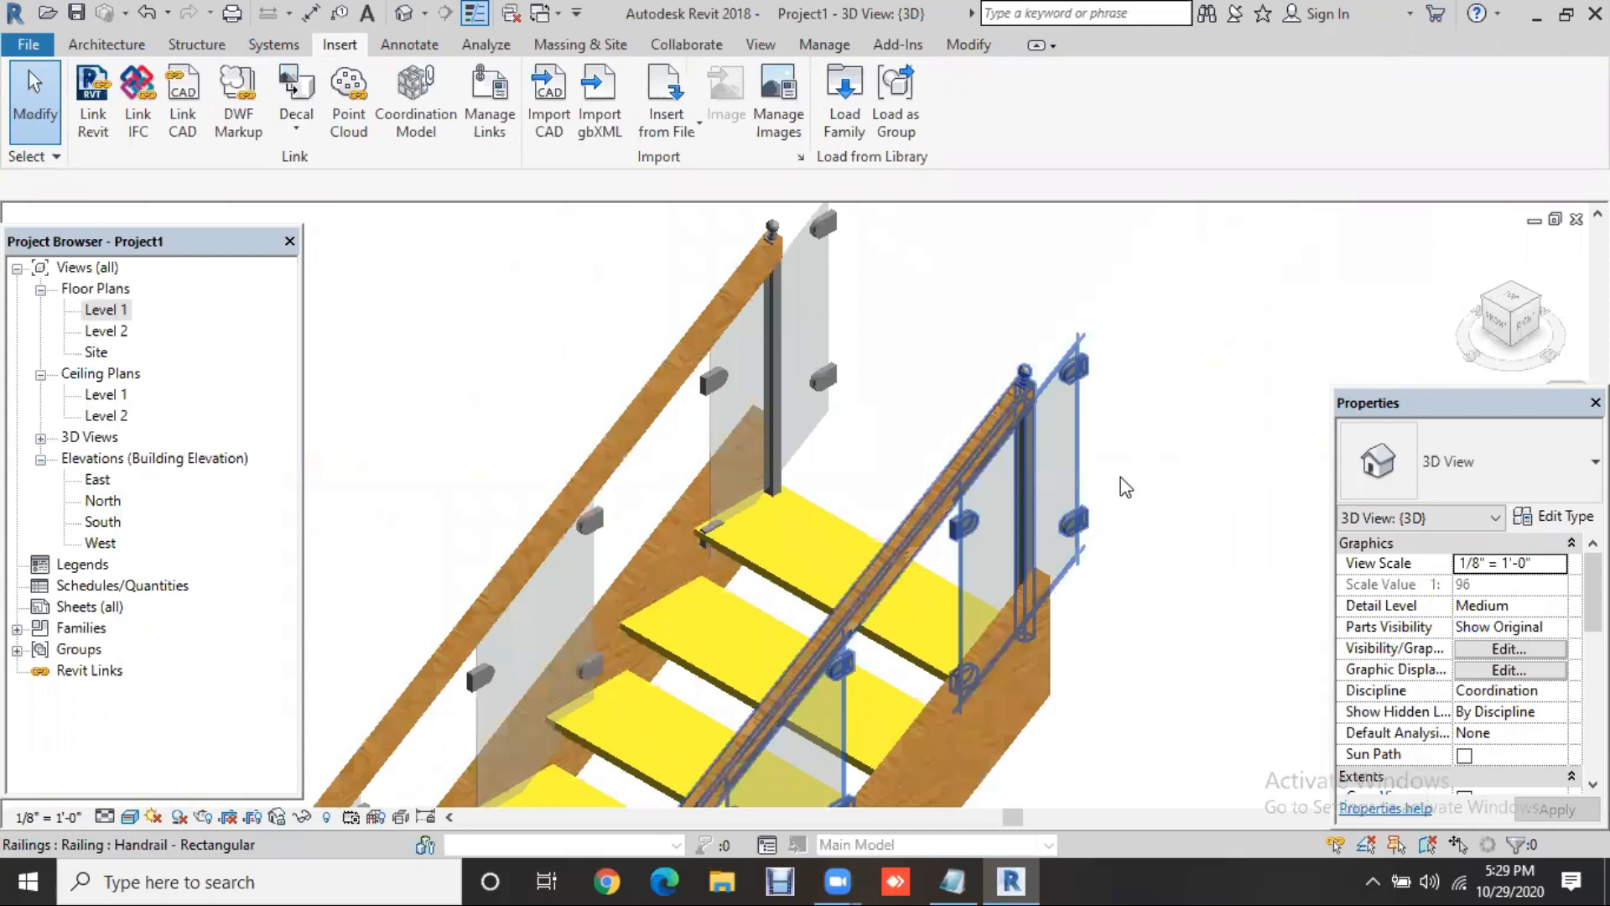
Inspect the path line of the railing on the near side of the stair in its path sketch and finish the sketch
{"action": "left_click", "coordinate": [1086, 515]}
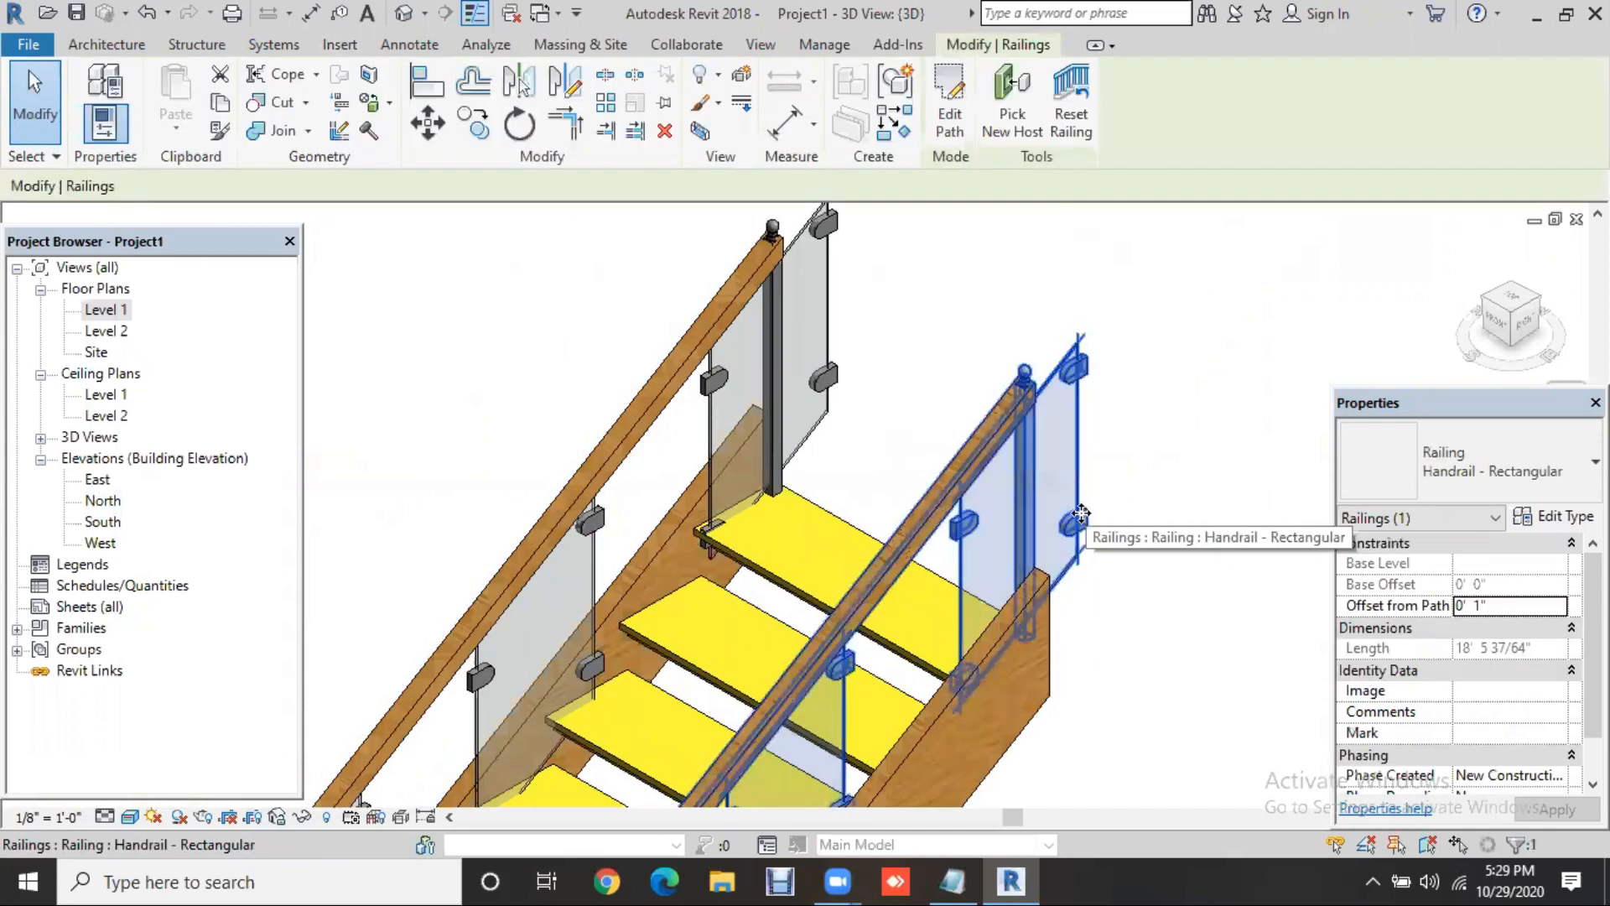
{"action": "left_click", "coordinate": [952, 119]}
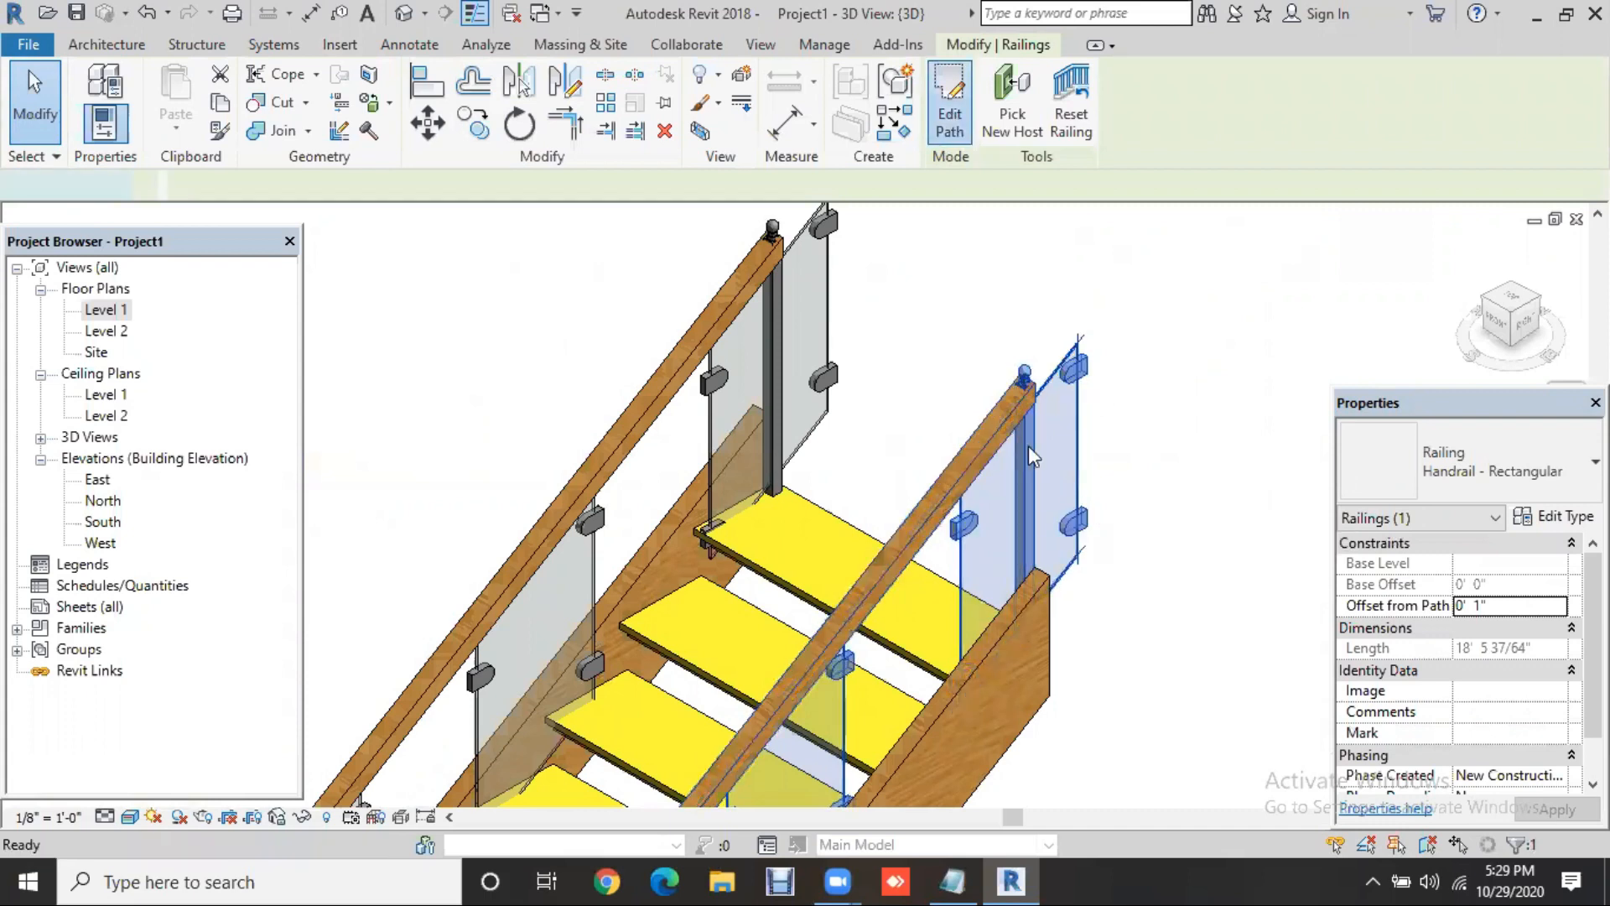
{"action": "scroll", "coordinate": [1057, 306], "scroll_direction": "down", "scroll_amount": 2}
{"action": "middle_click_drag", "start_coordinate": [1056, 408], "coordinate": [1062, 256]}
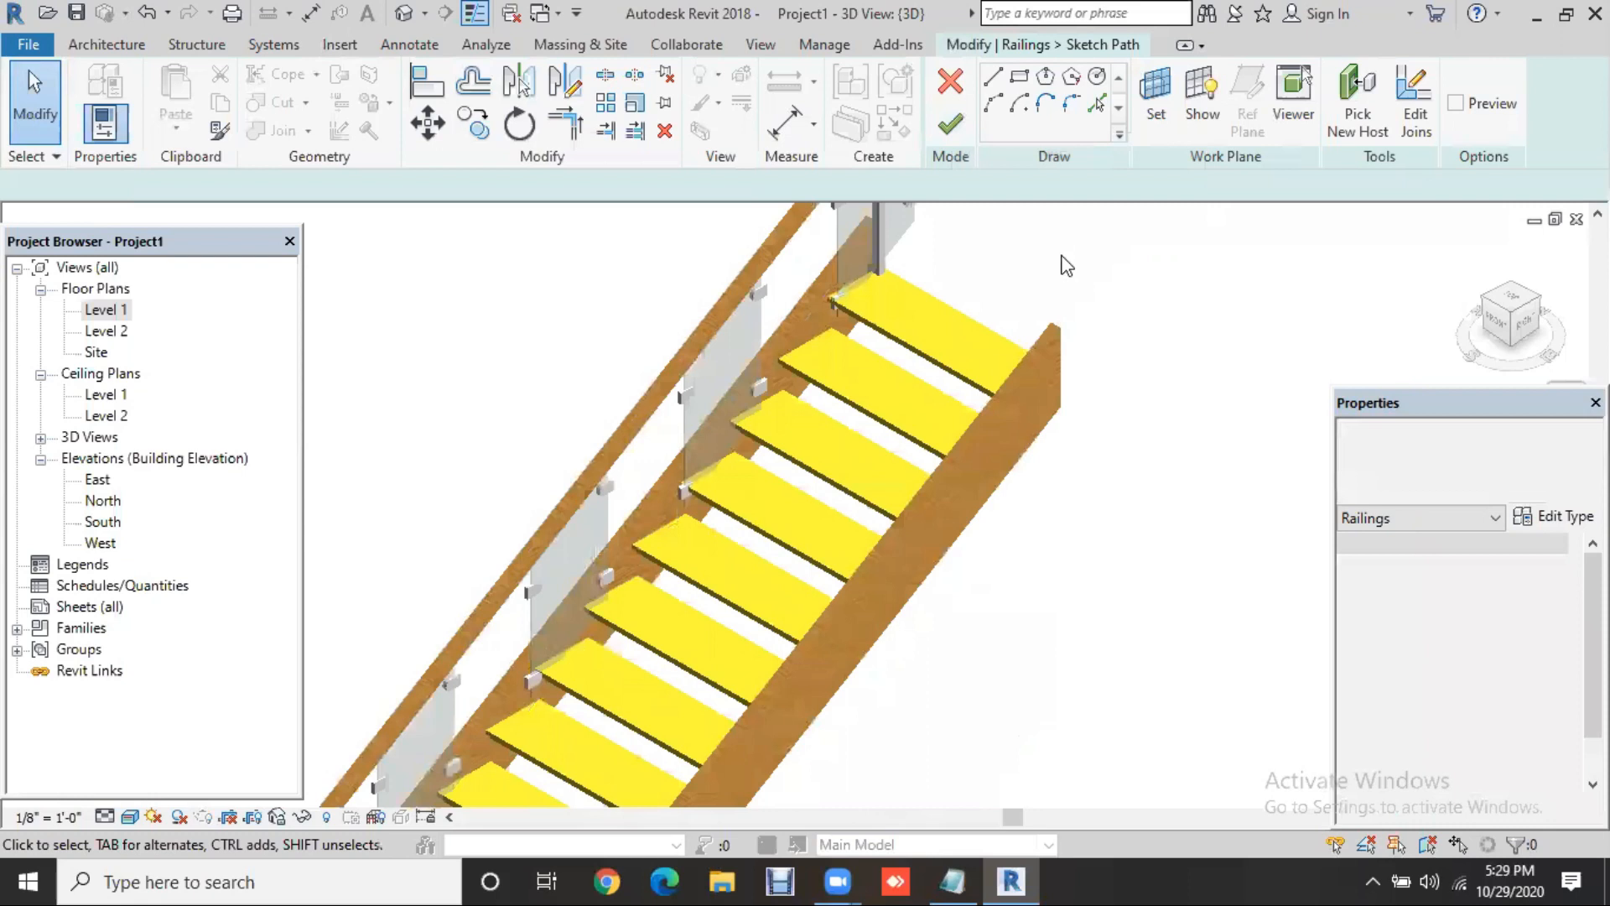
{"action": "scroll", "coordinate": [1048, 599], "scroll_direction": "down", "scroll_amount": 3}
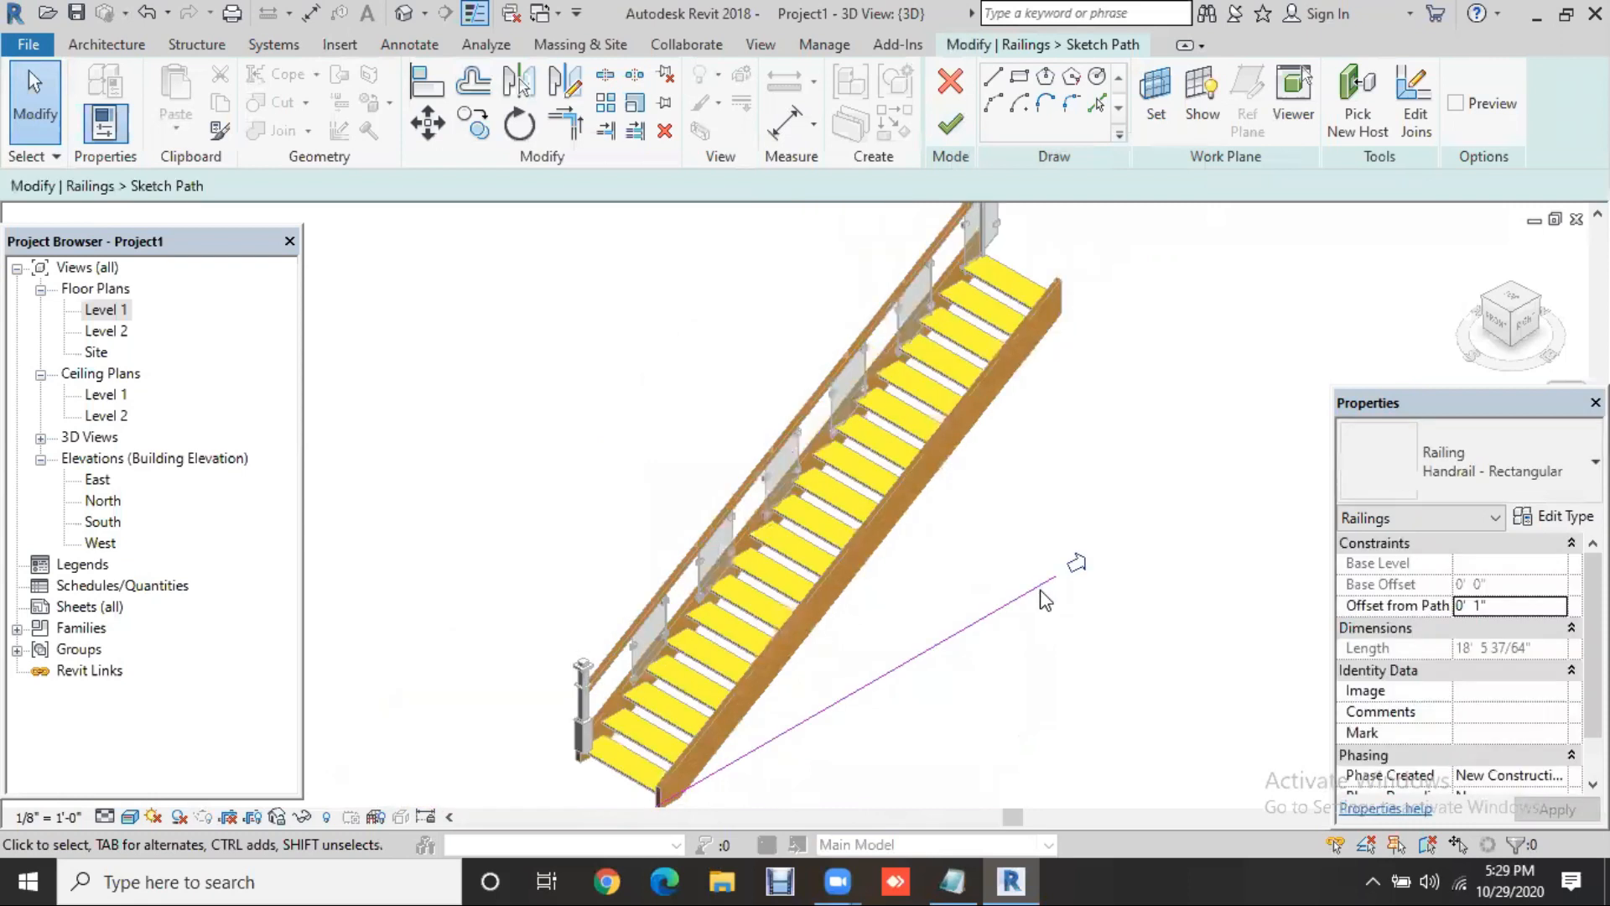
{"action": "left_click", "coordinate": [1043, 589]}
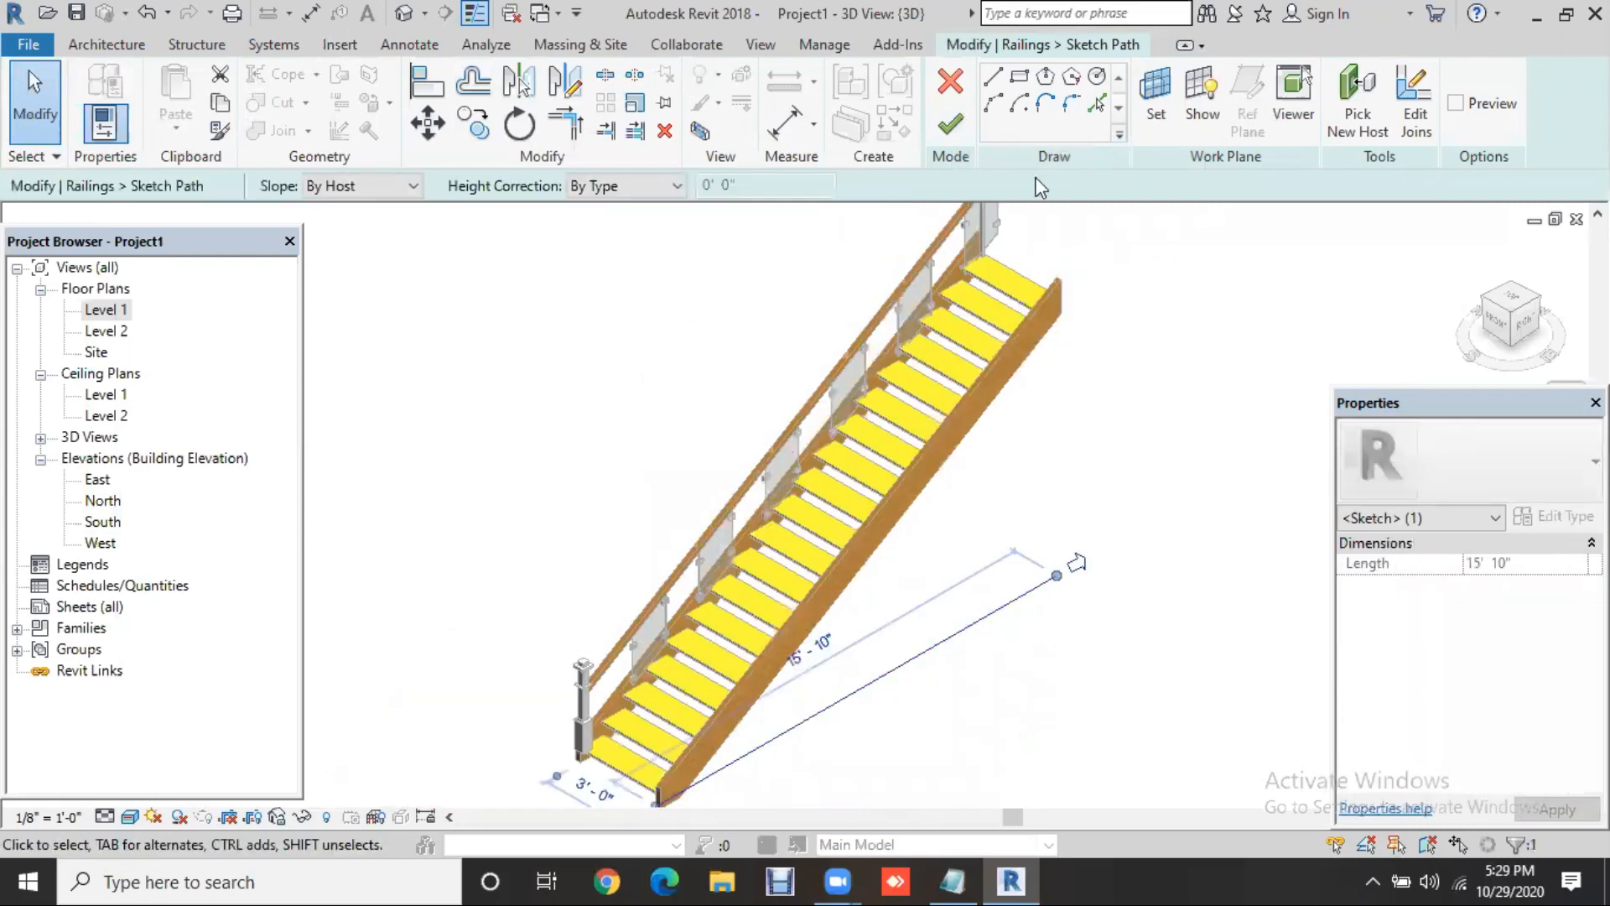
{"action": "left_click", "coordinate": [948, 130]}
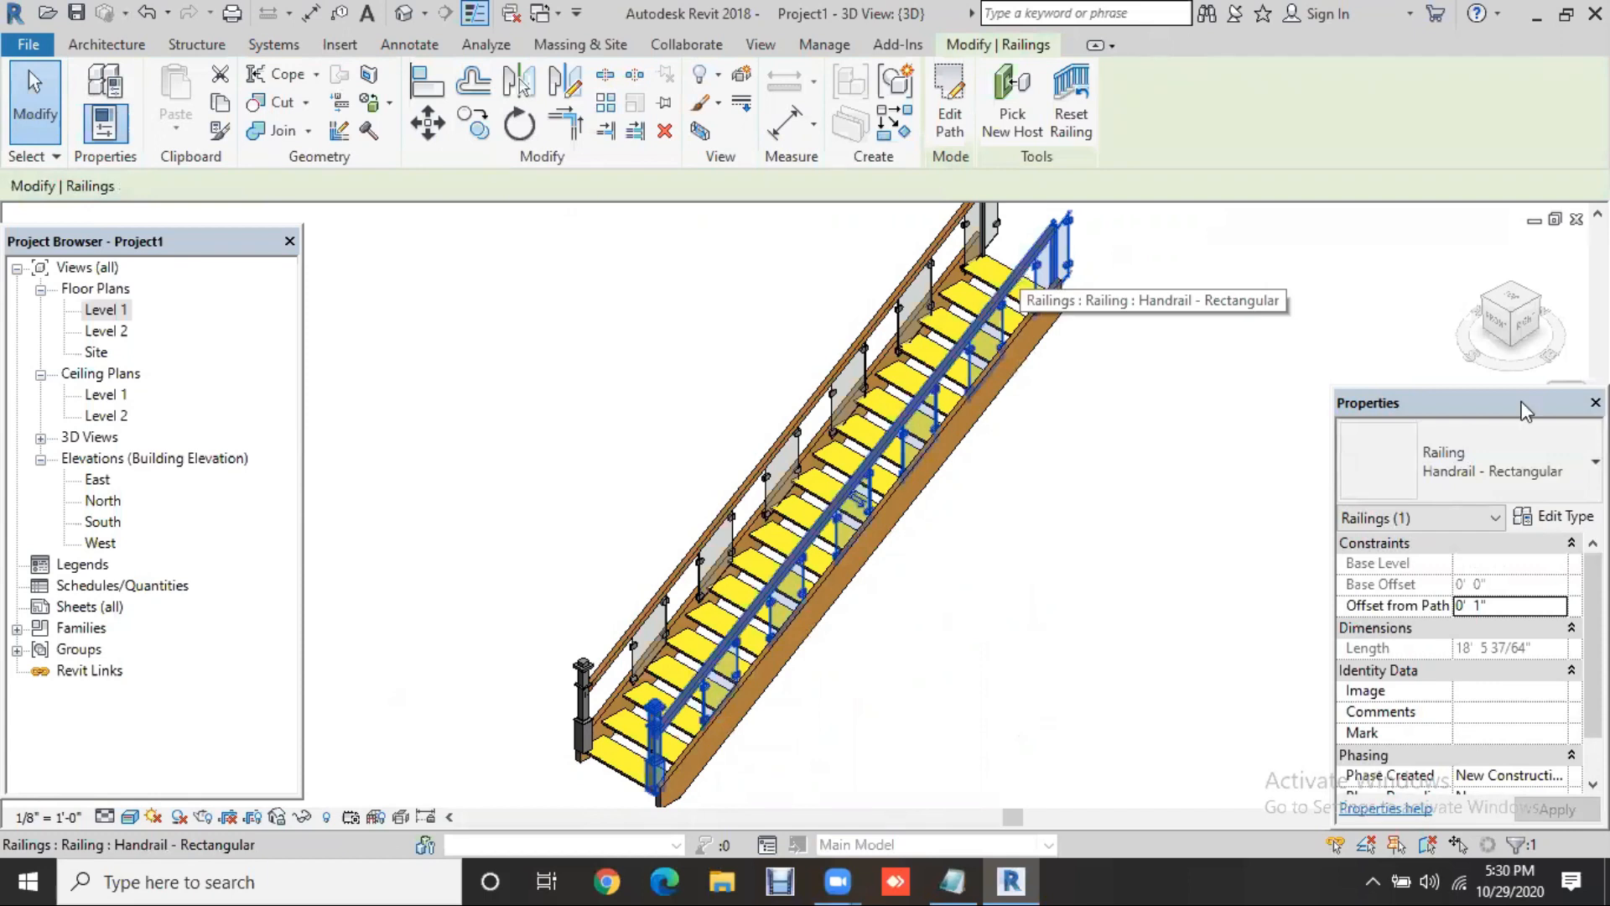
In the baluster placement of the Handrail - Rectangular type, set the End Post family to Post - Newel : 4 1/4"
{"action": "left_click", "coordinate": [1565, 518]}
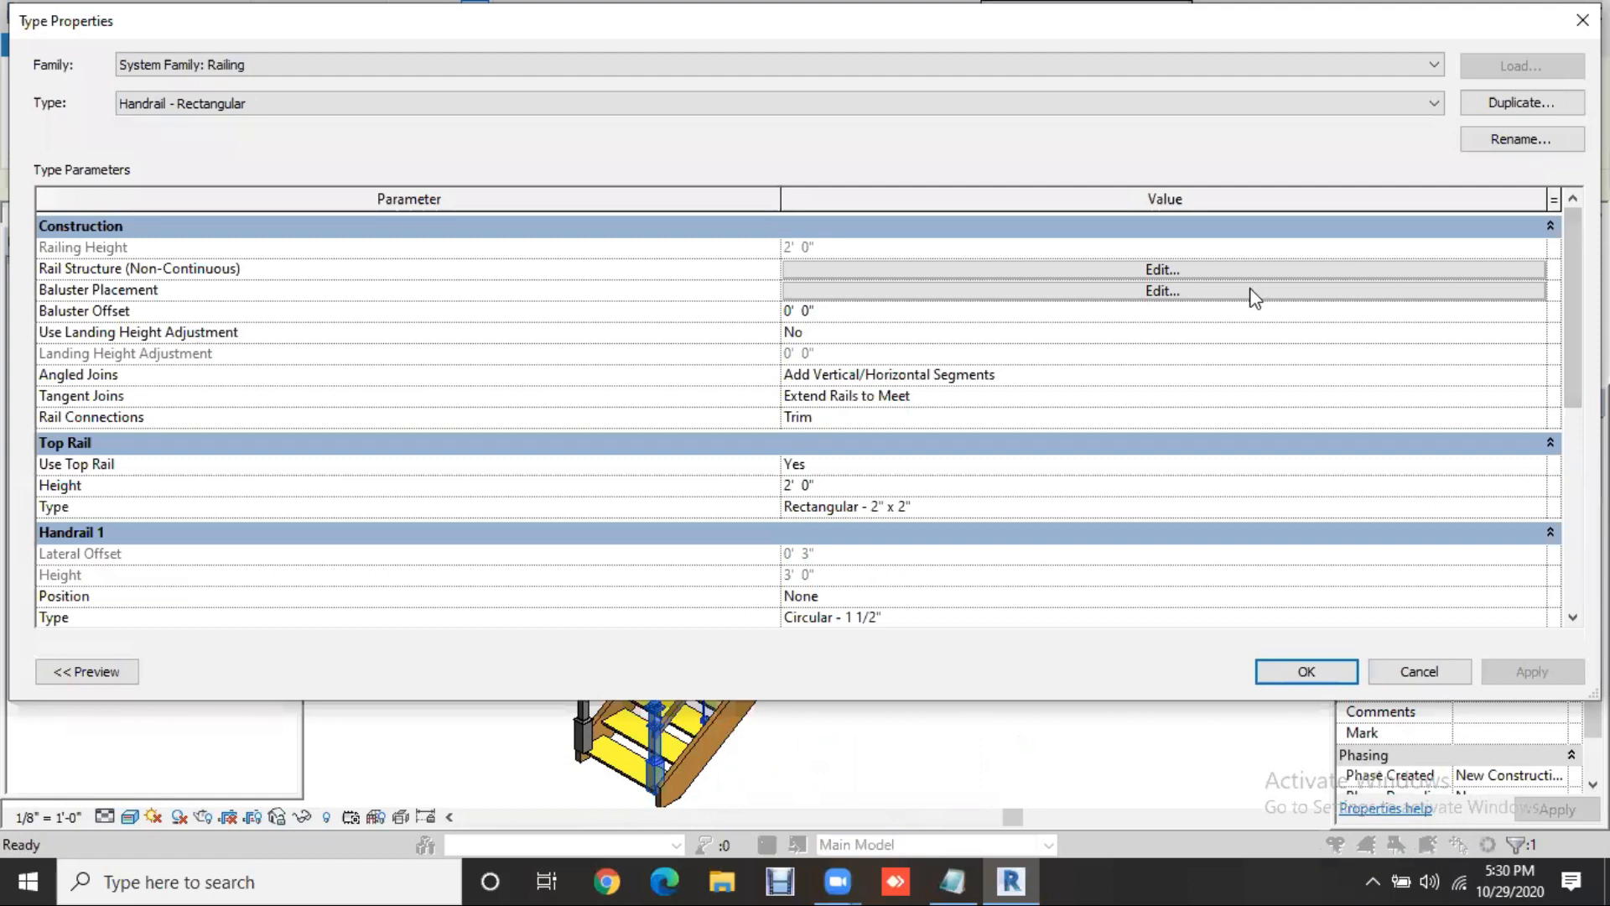
{"action": "left_click", "coordinate": [1253, 291]}
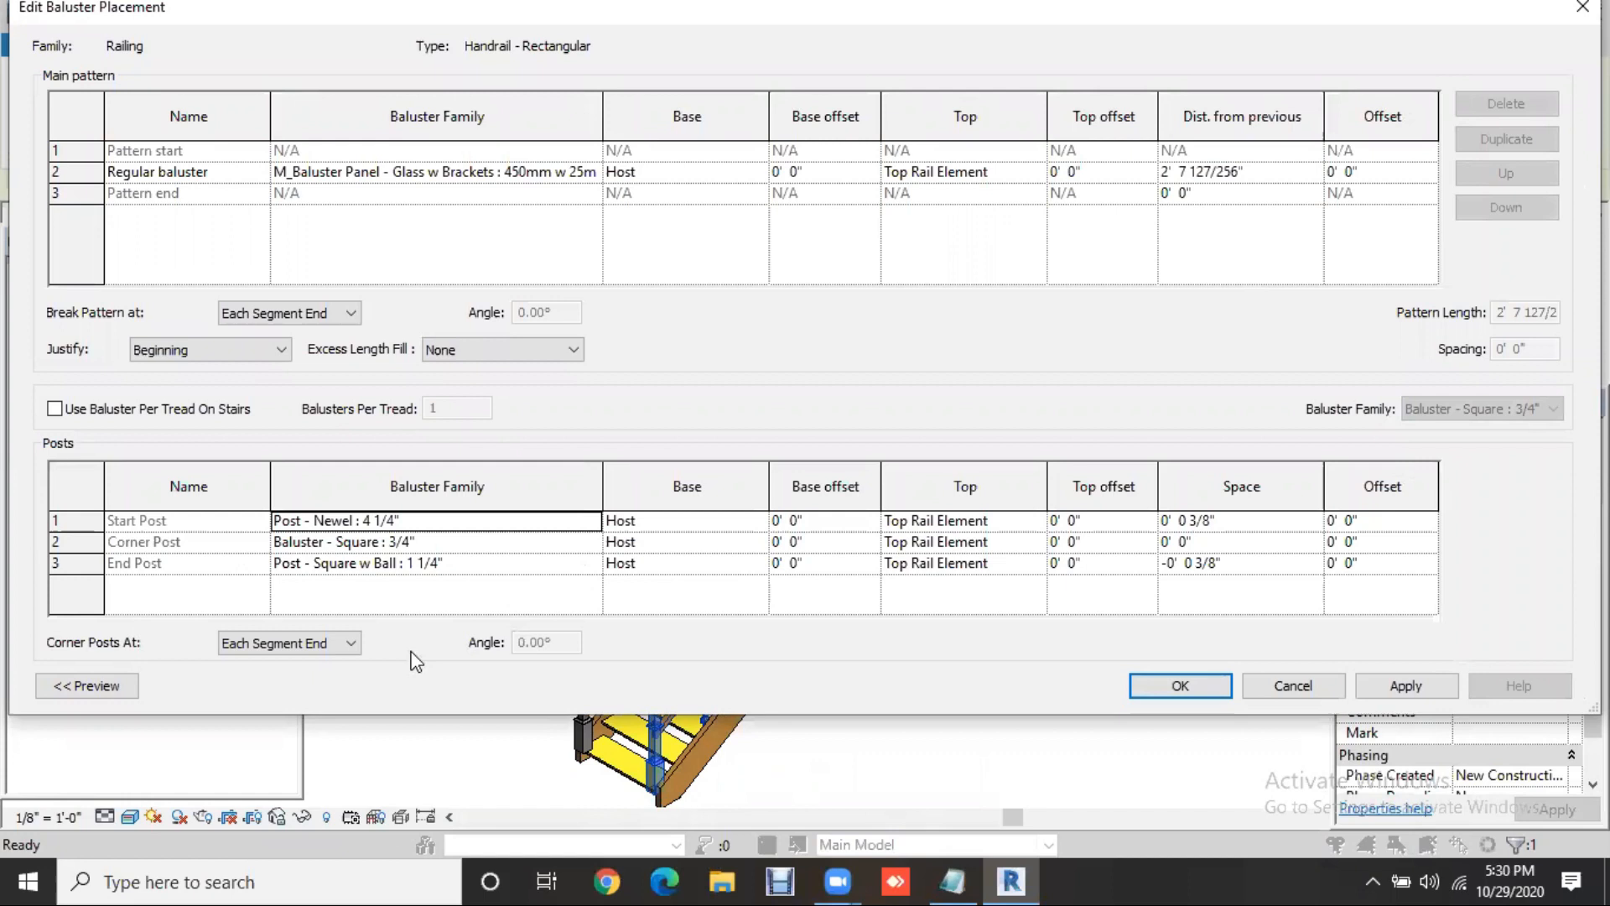
{"action": "left_click", "coordinate": [436, 562]}
{"action": "left_click", "coordinate": [379, 669]}
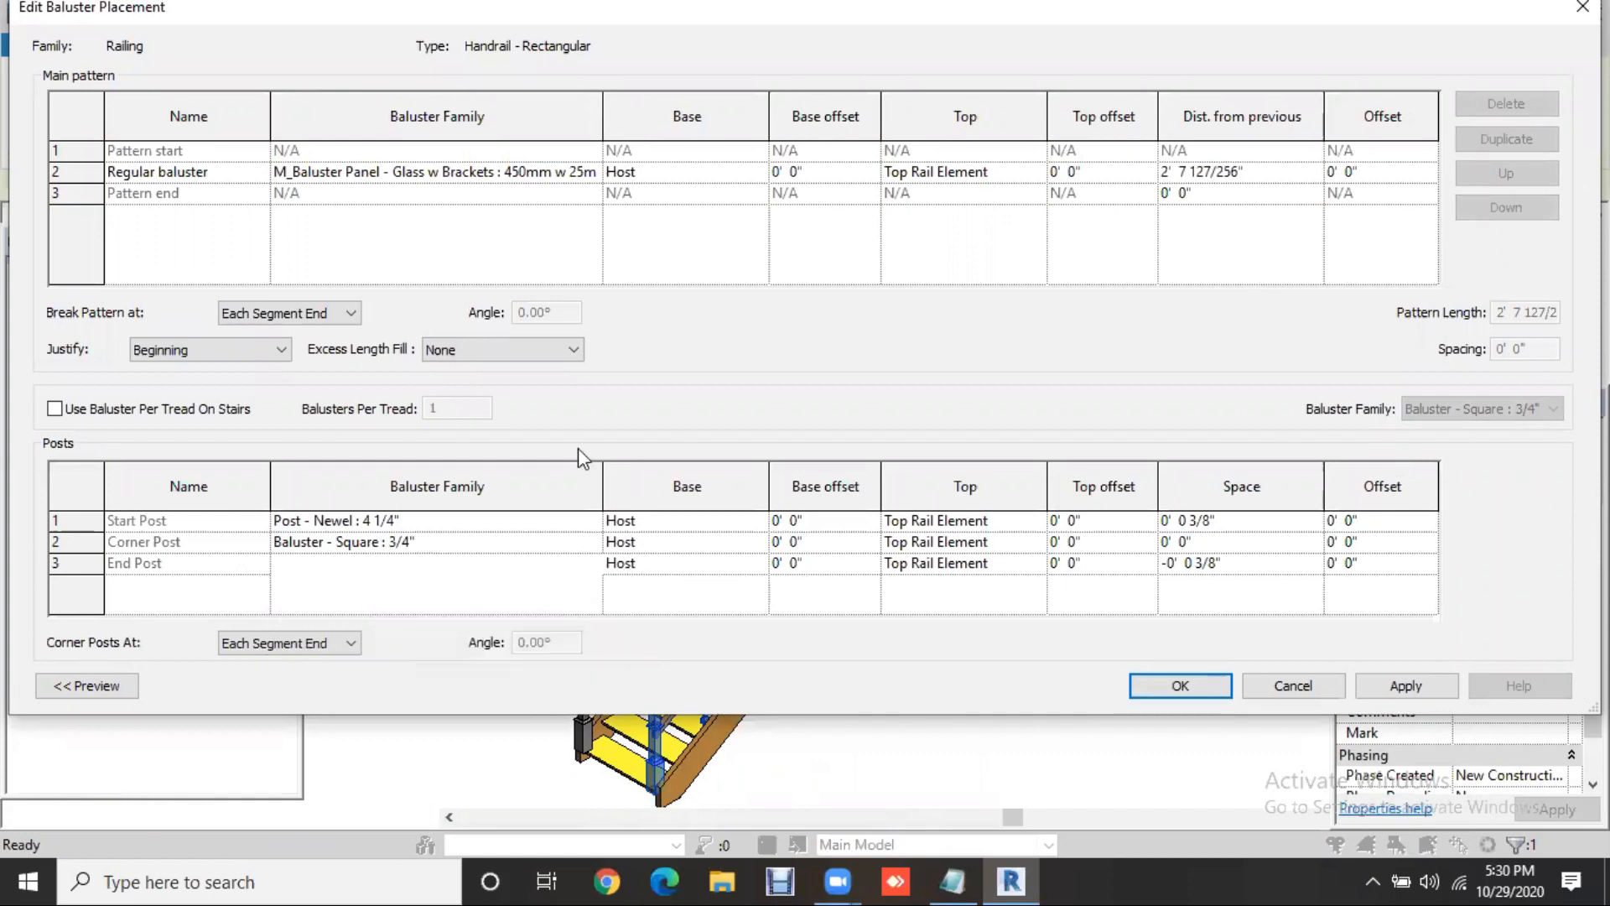
Set the regular baluster to Post - Square w Ball : 1 1/4" with a 1' 6" distance from previous, and apply the railing type changes
{"action": "left_click", "coordinate": [592, 173]}
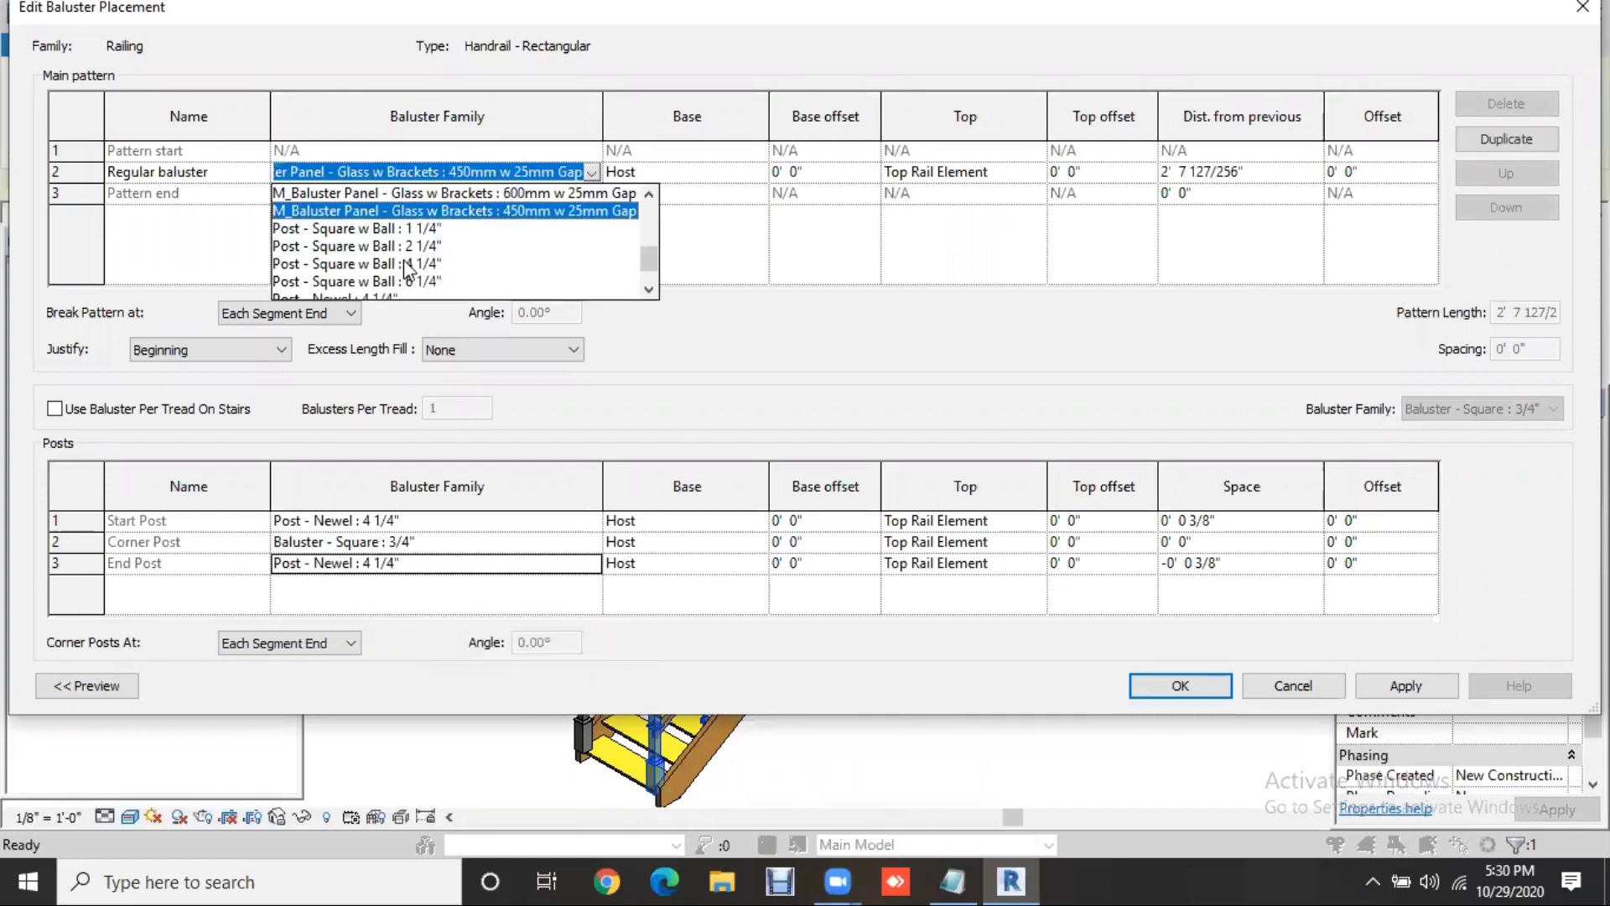
{"action": "left_click", "coordinate": [418, 230]}
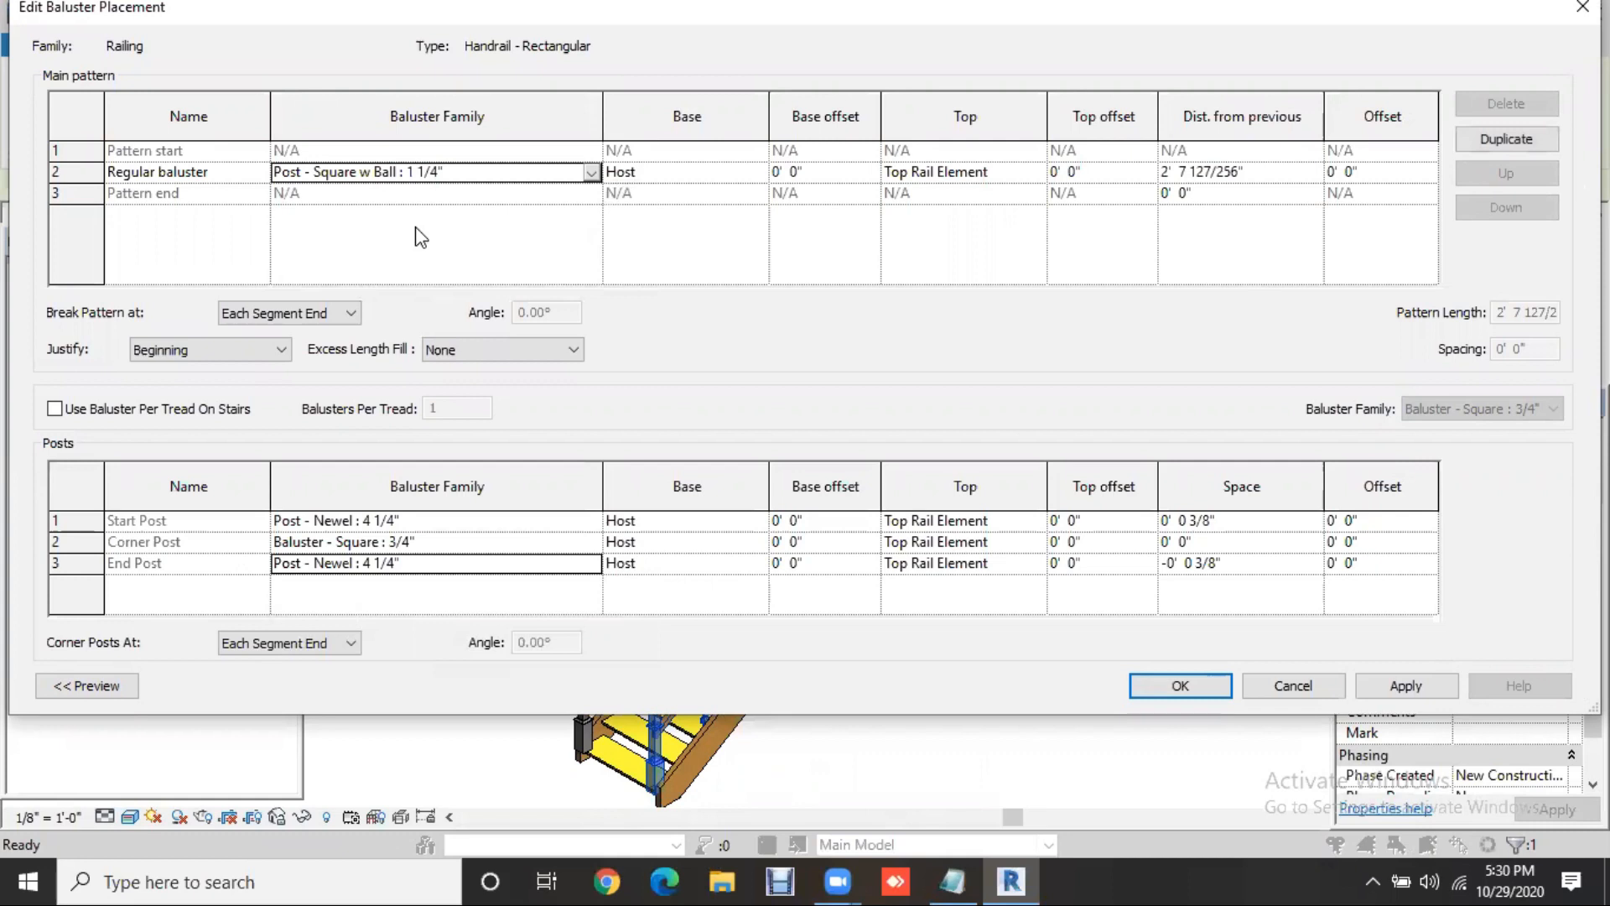
{"action": "left_click", "coordinate": [1250, 168]}
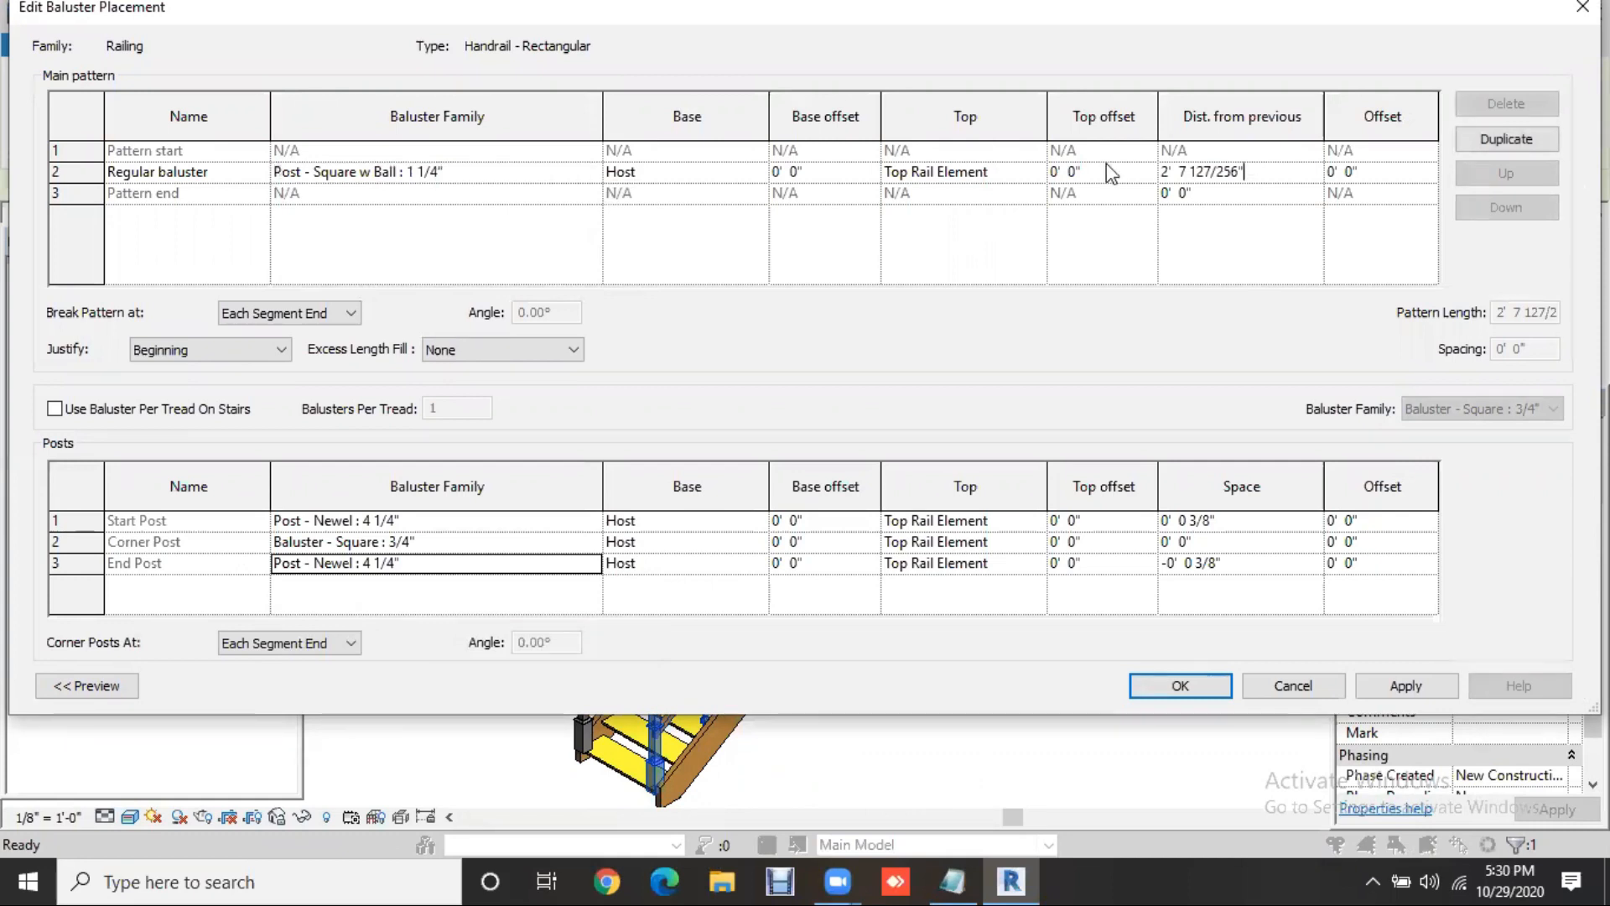
{"action": "key", "text": "ctrl+a"}
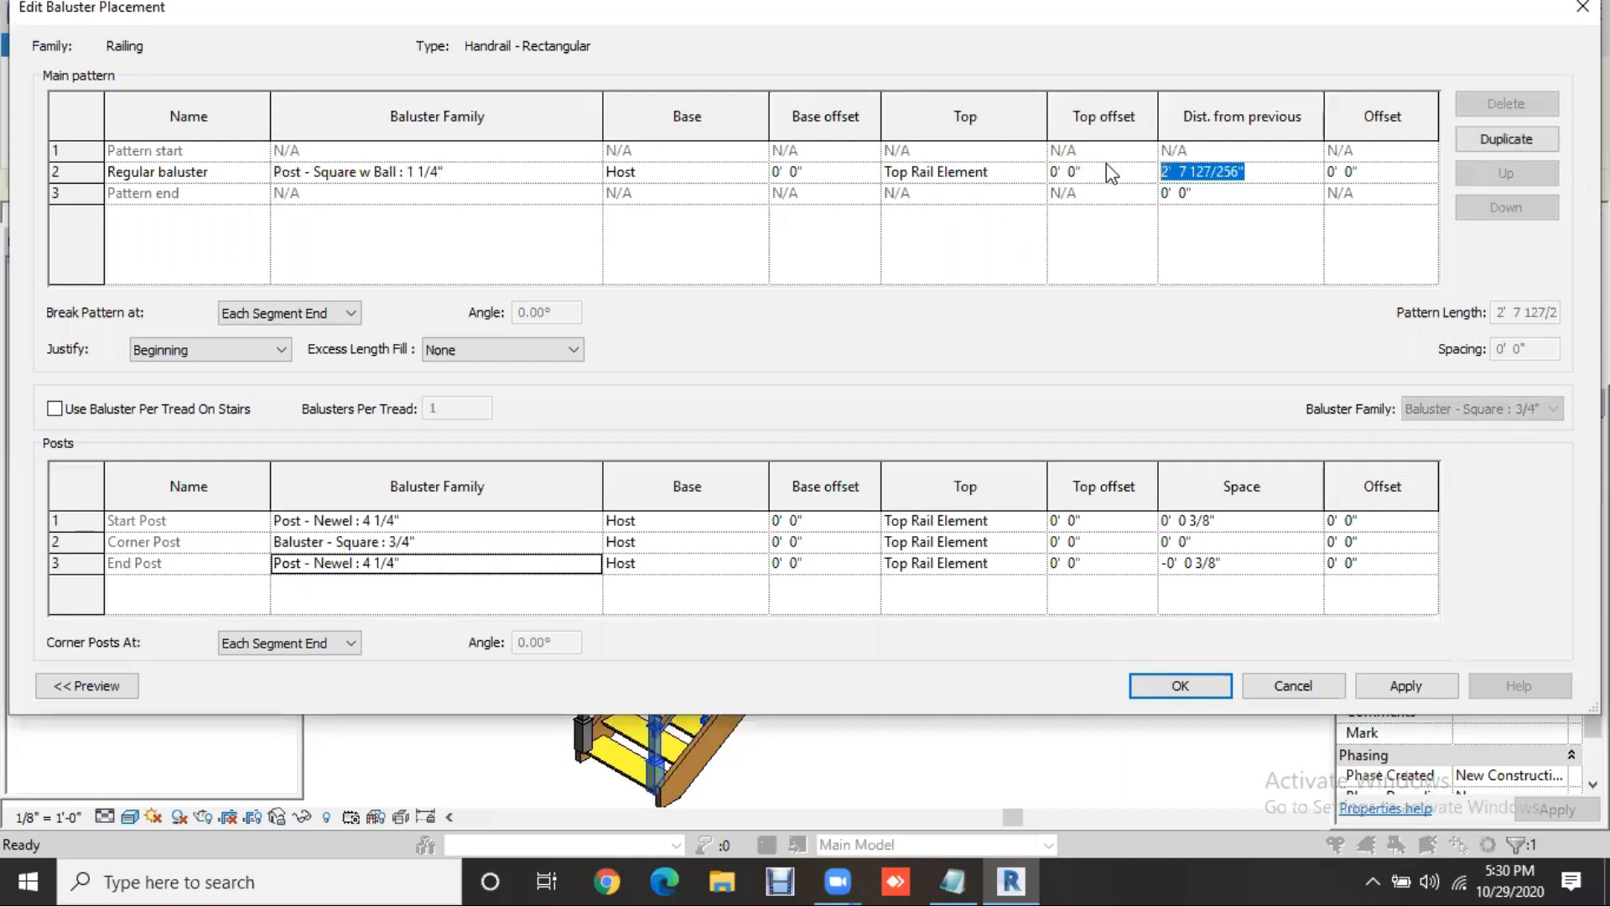
{"action": "type", "text": "1' 6\""}
{"action": "key", "text": "Tab"}
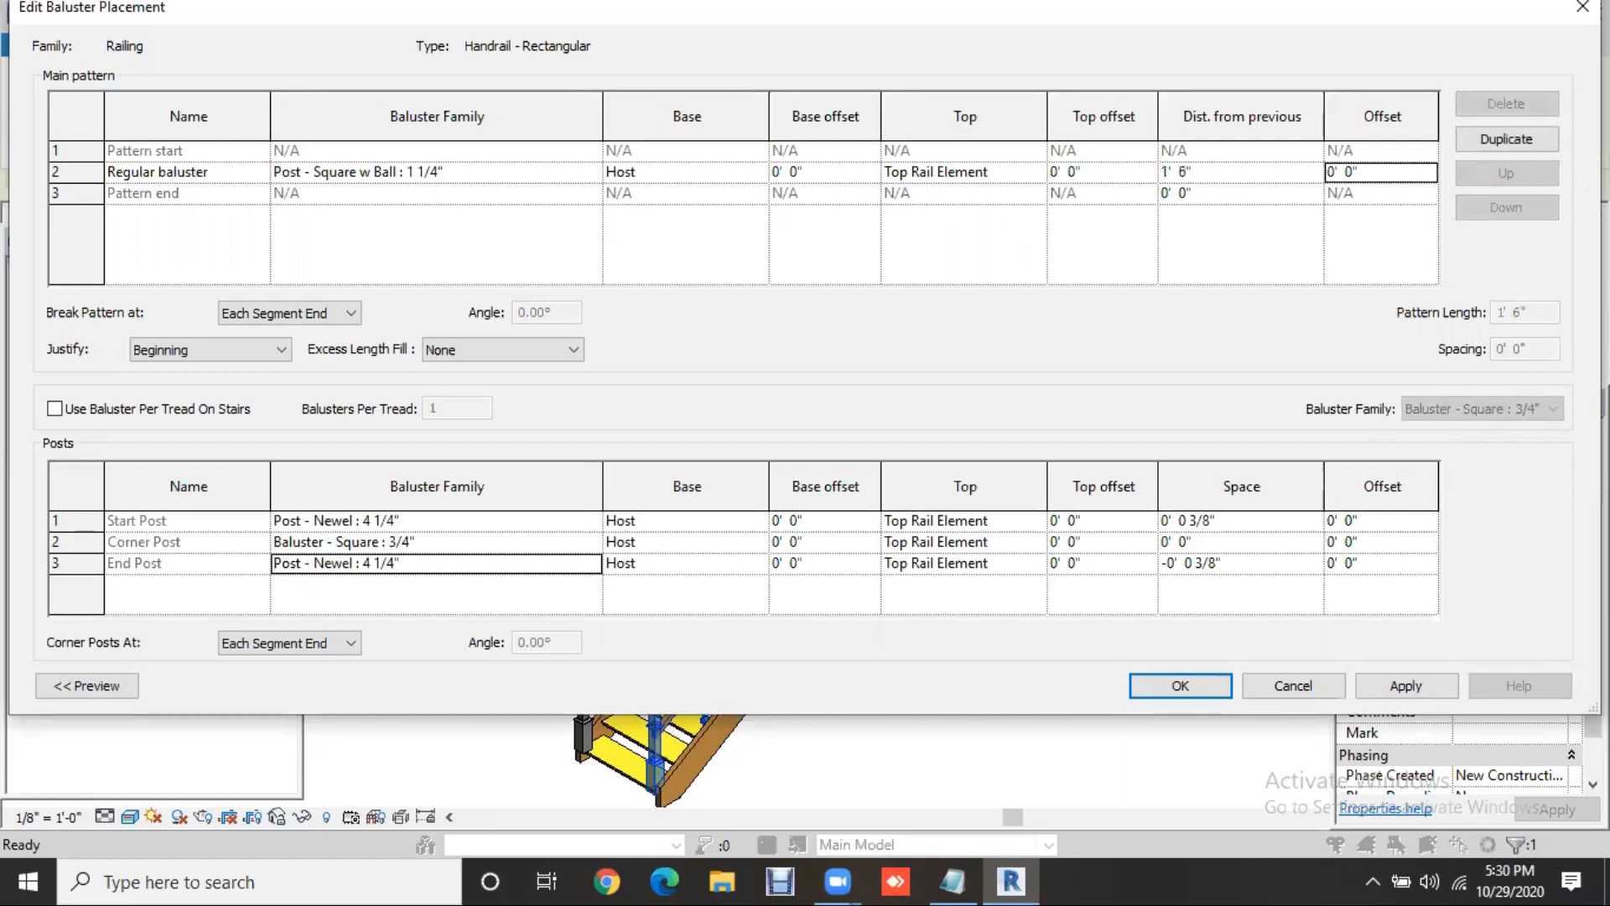
{"action": "left_click", "coordinate": [1412, 685]}
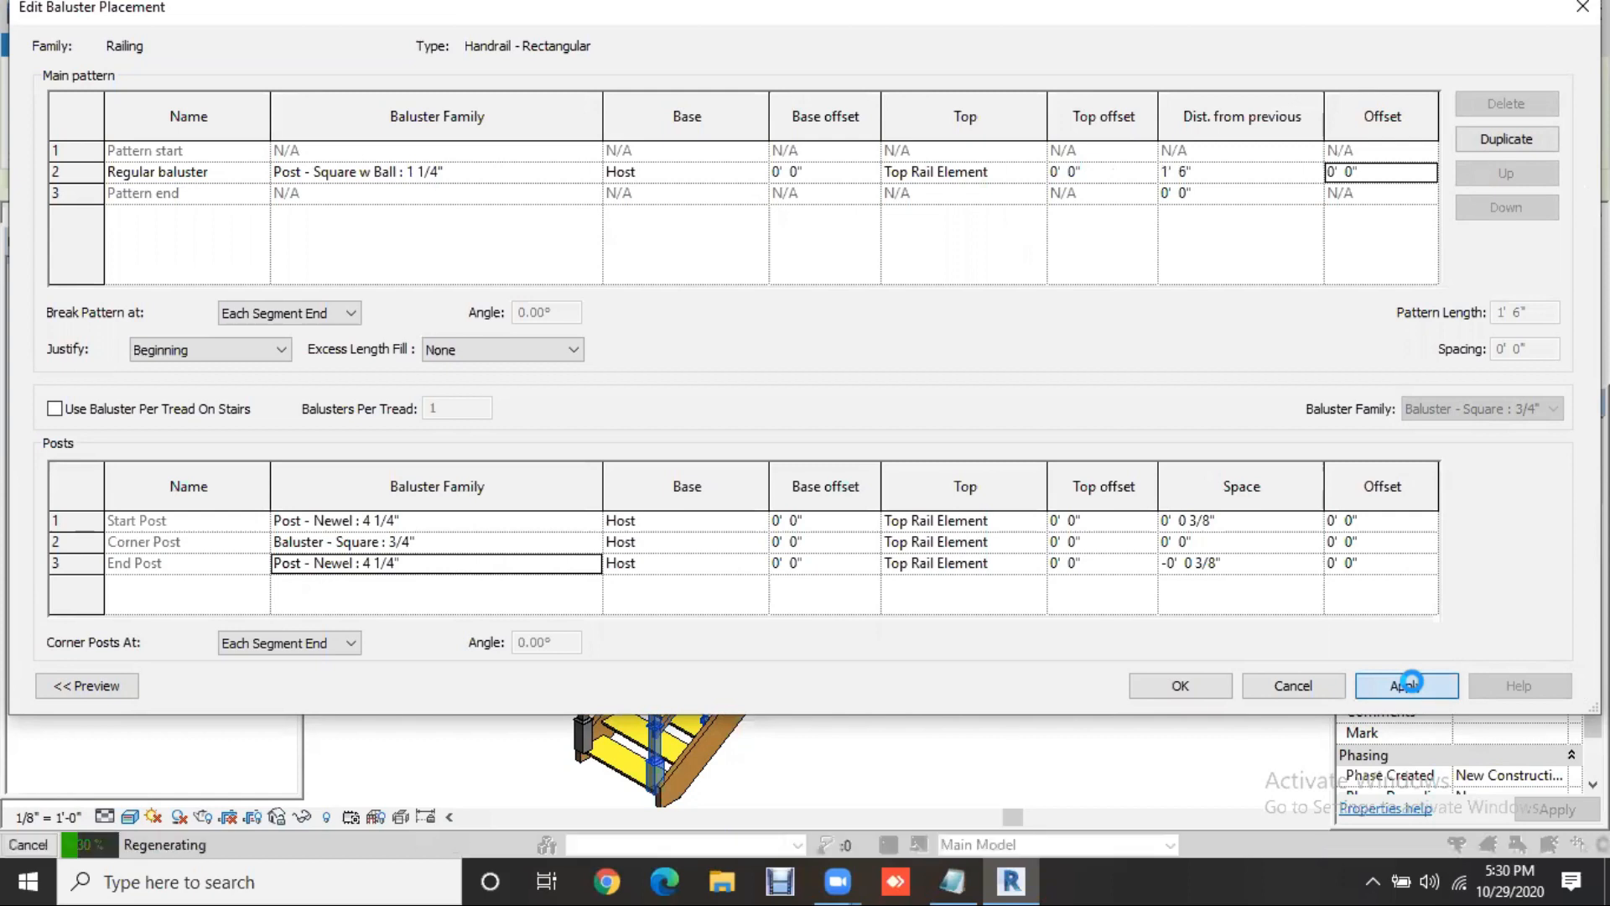
{"action": "left_click", "coordinate": [1211, 683]}
{"action": "left_click", "coordinate": [1533, 671]}
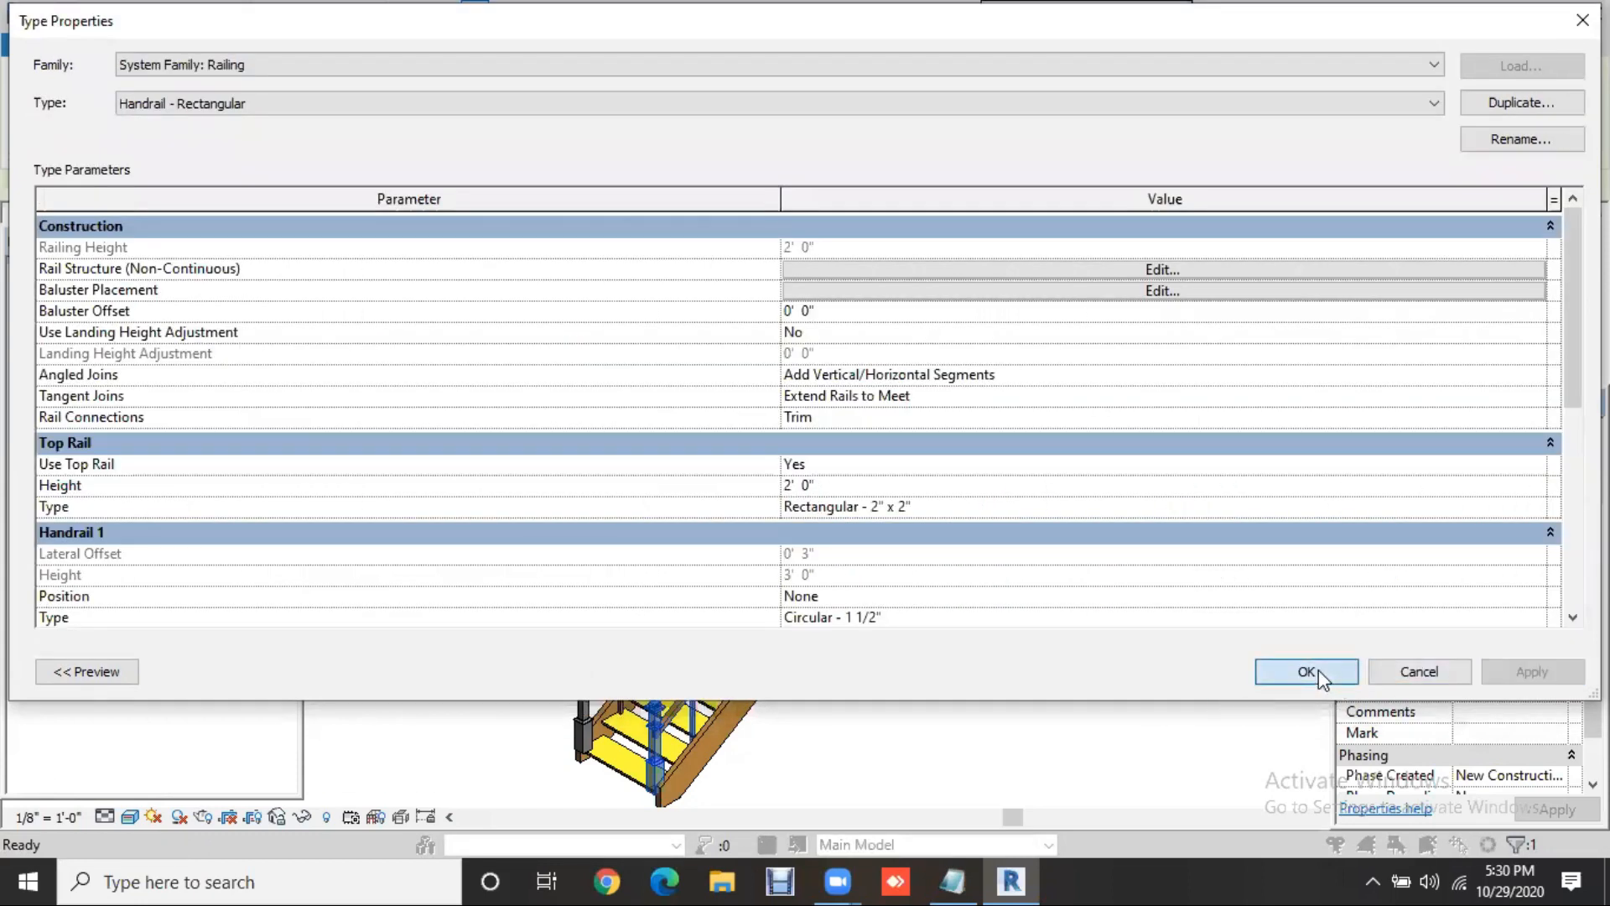
{"action": "key", "text": "Return"}
{"action": "left_click", "coordinate": [1105, 688]}
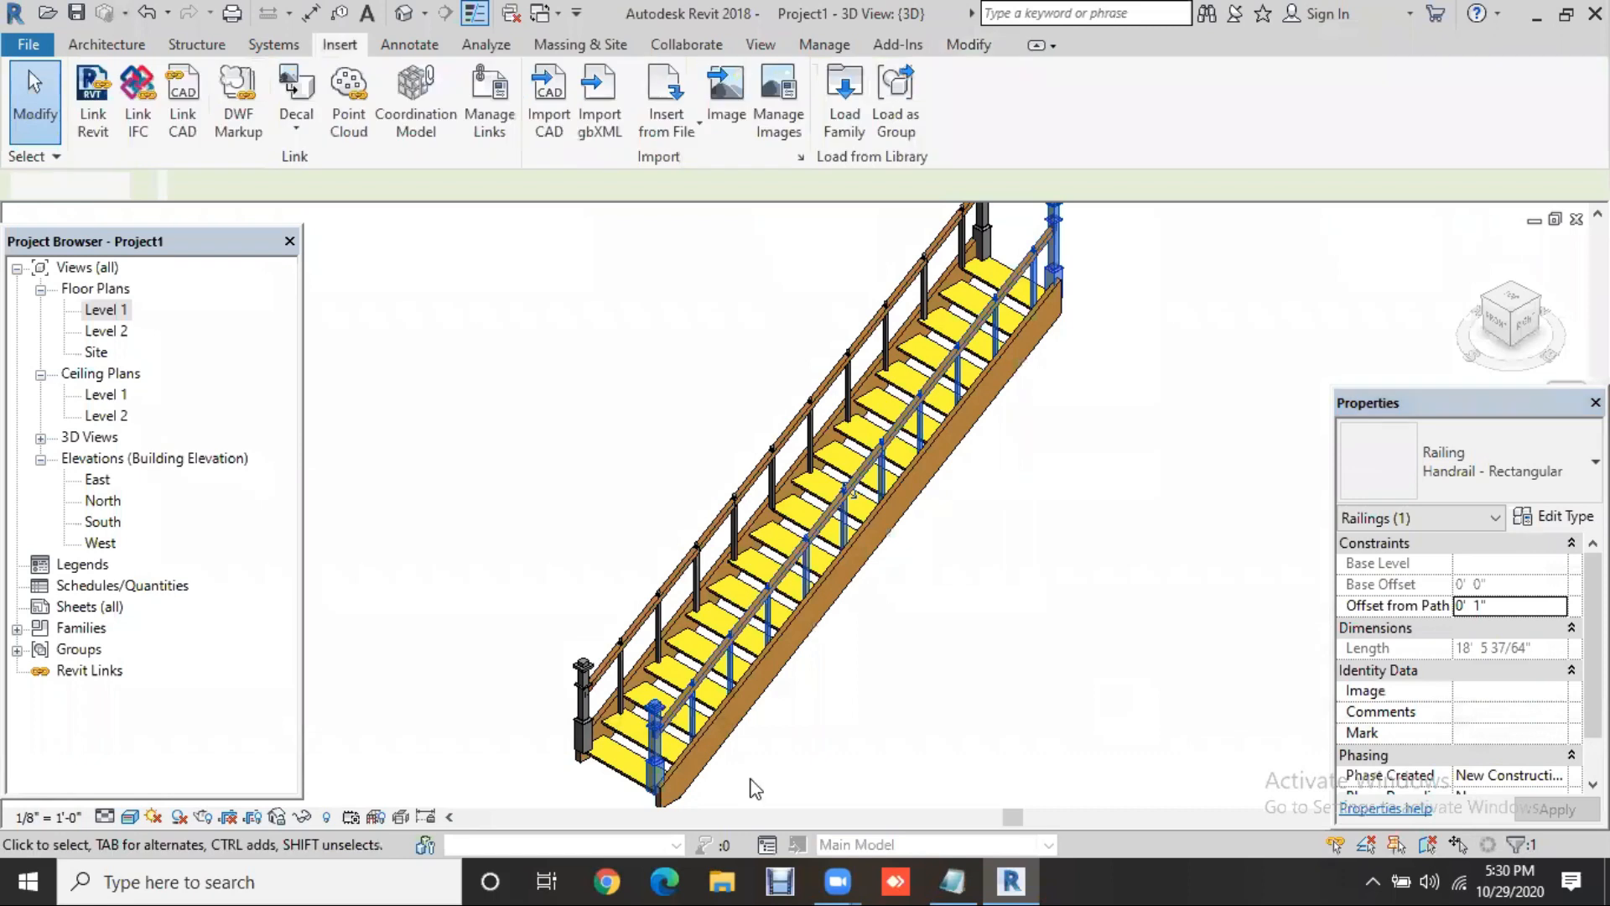
Examine the ball-topped square balusters and their spacing along both stair railings
{"action": "scroll", "coordinate": [728, 736], "scroll_direction": "up", "scroll_amount": 2}
{"action": "scroll", "coordinate": [728, 736], "scroll_direction": "up", "scroll_amount": 2}
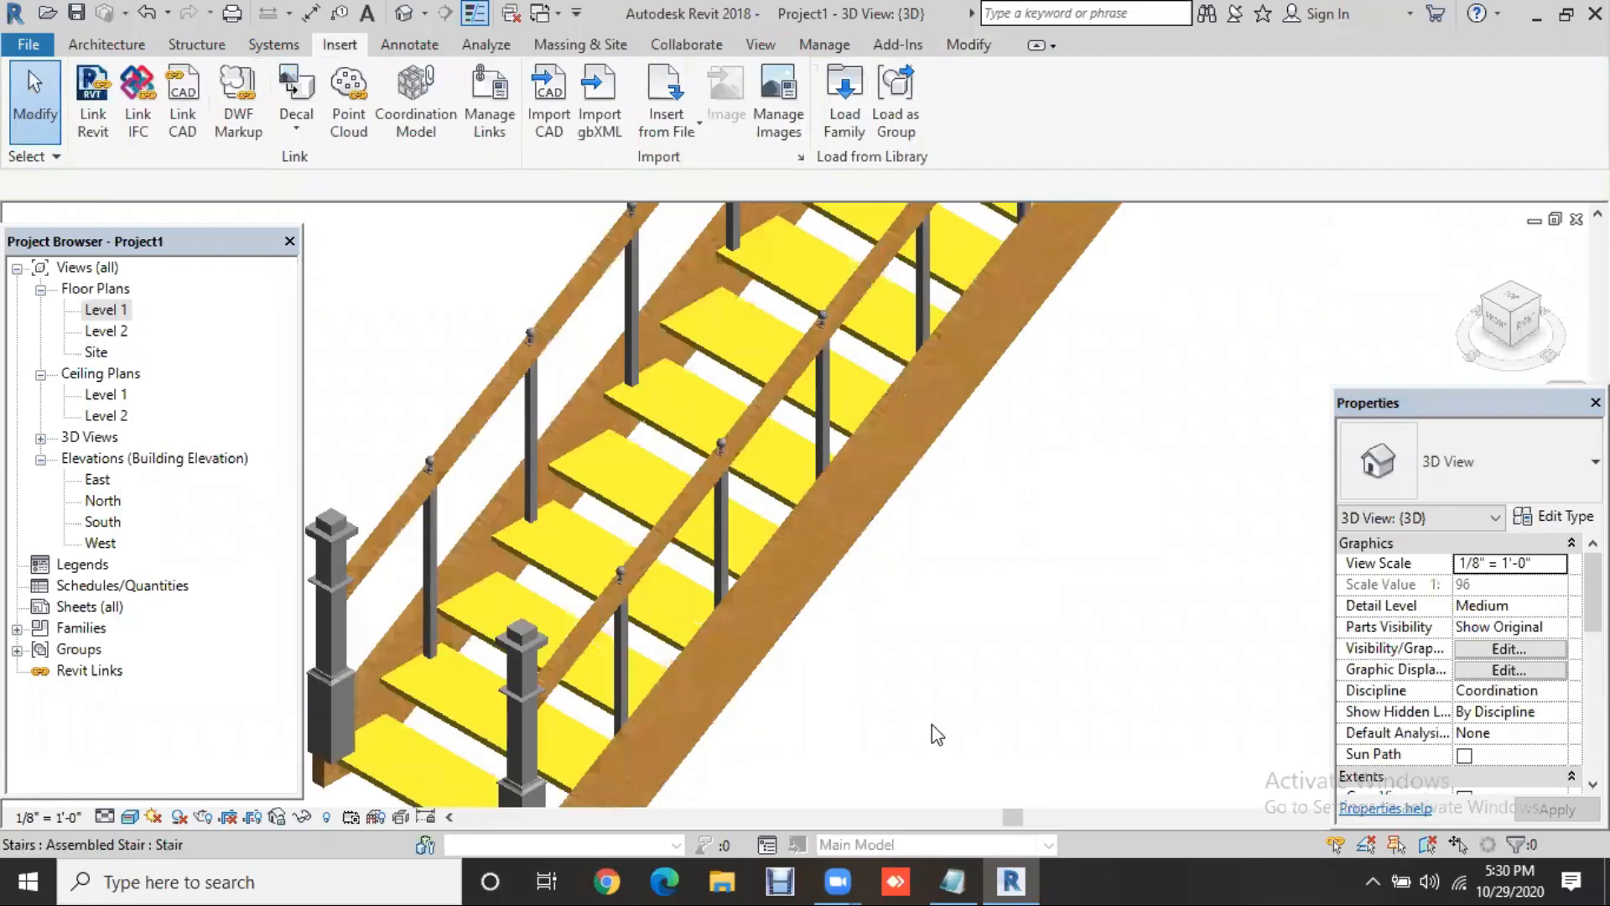
{"action": "scroll", "coordinate": [937, 734], "scroll_direction": "up", "scroll_amount": 2}
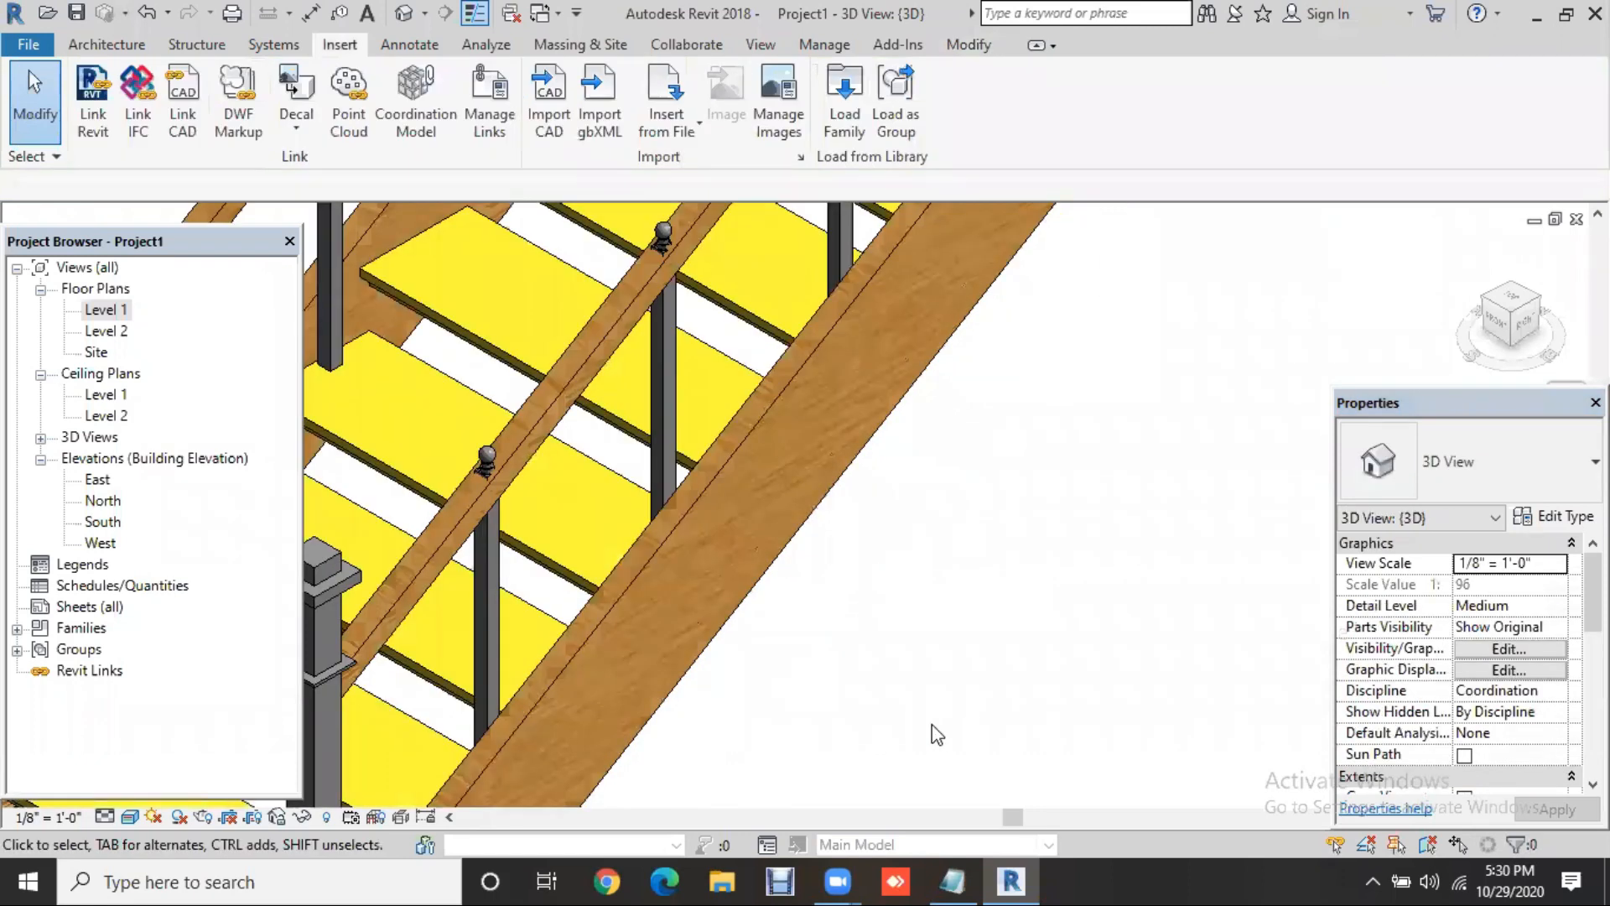
{"action": "middle_click_drag", "start_coordinate": [994, 468], "coordinate": [1024, 718]}
{"action": "middle_click_drag", "start_coordinate": [1182, 522], "coordinate": [1187, 536]}
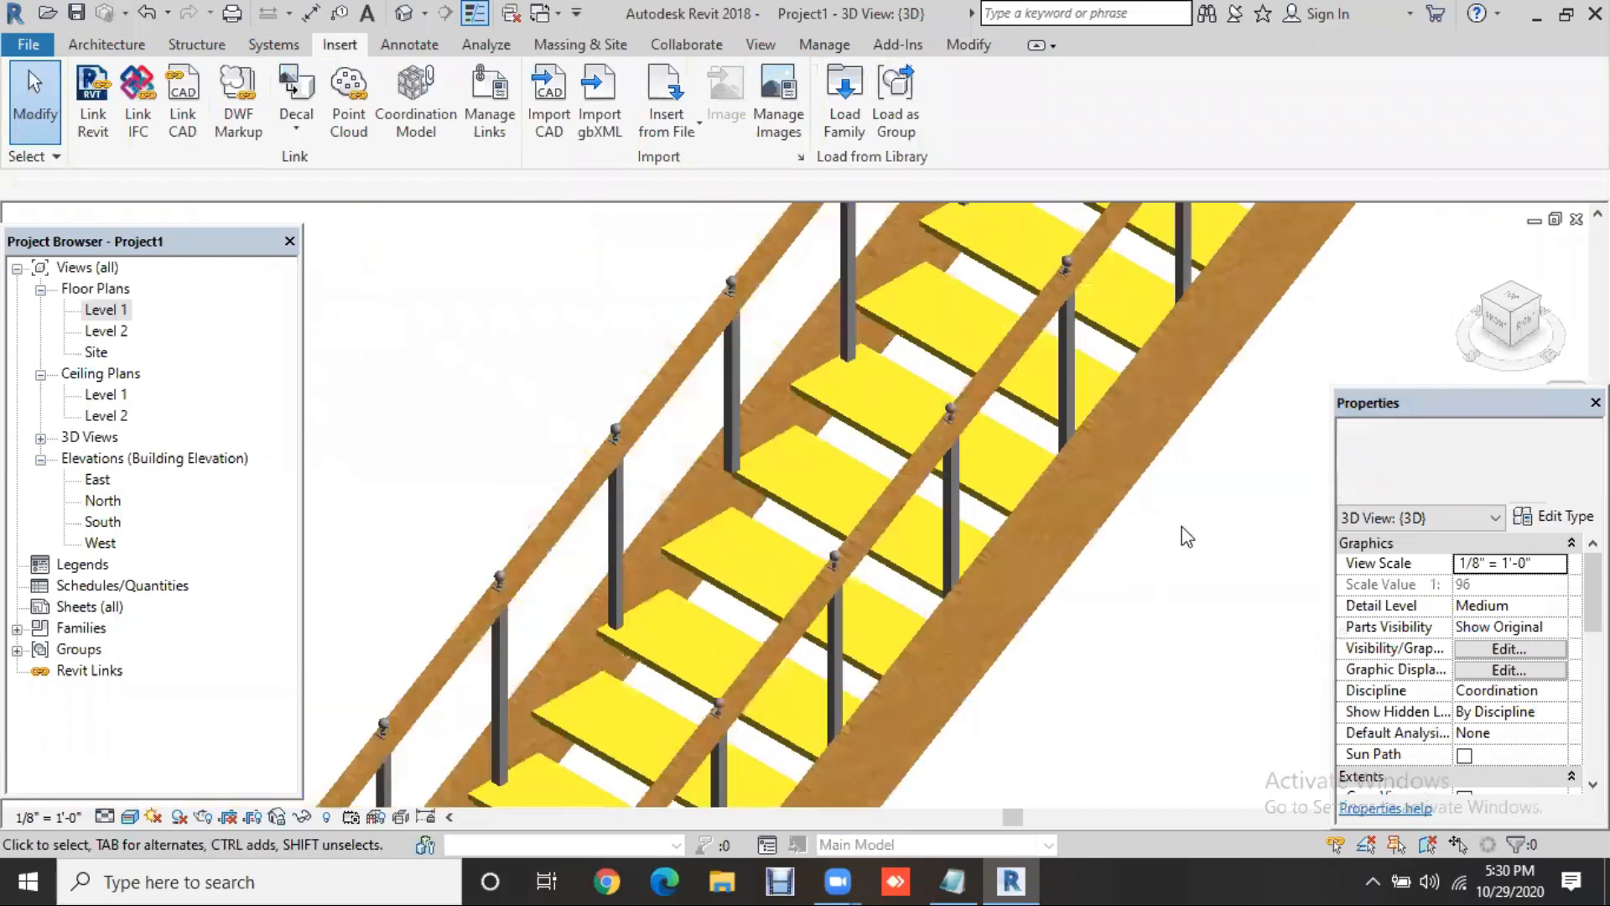
{"action": "scroll", "coordinate": [1187, 541], "scroll_direction": "down", "scroll_amount": 2}
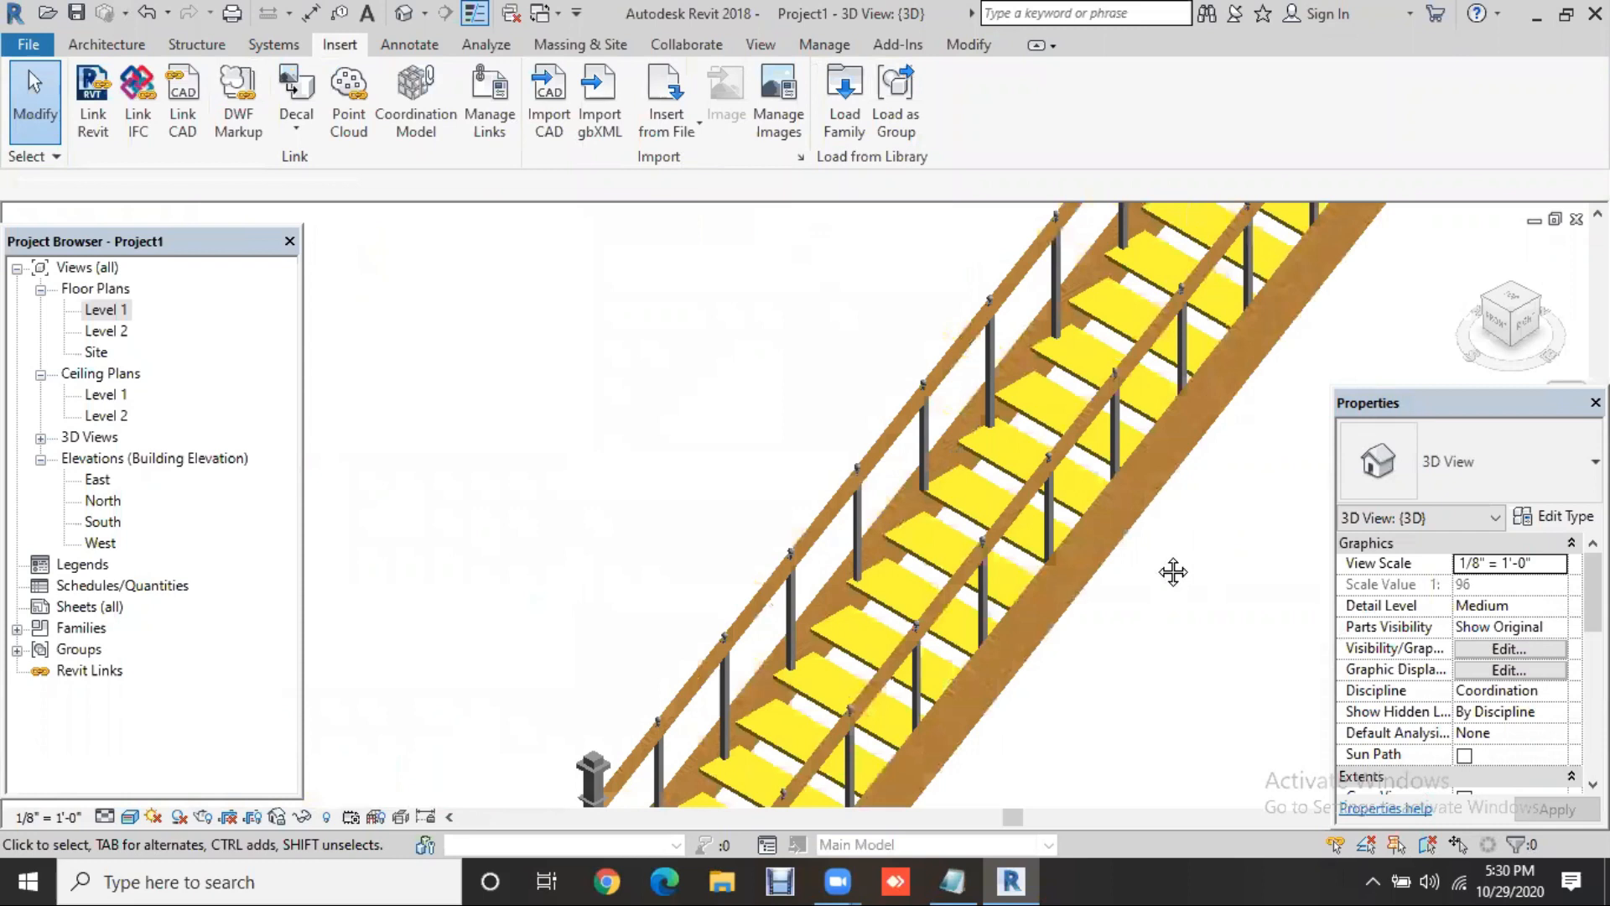
{"action": "middle_click_drag", "start_coordinate": [1077, 532], "coordinate": [1012, 501]}
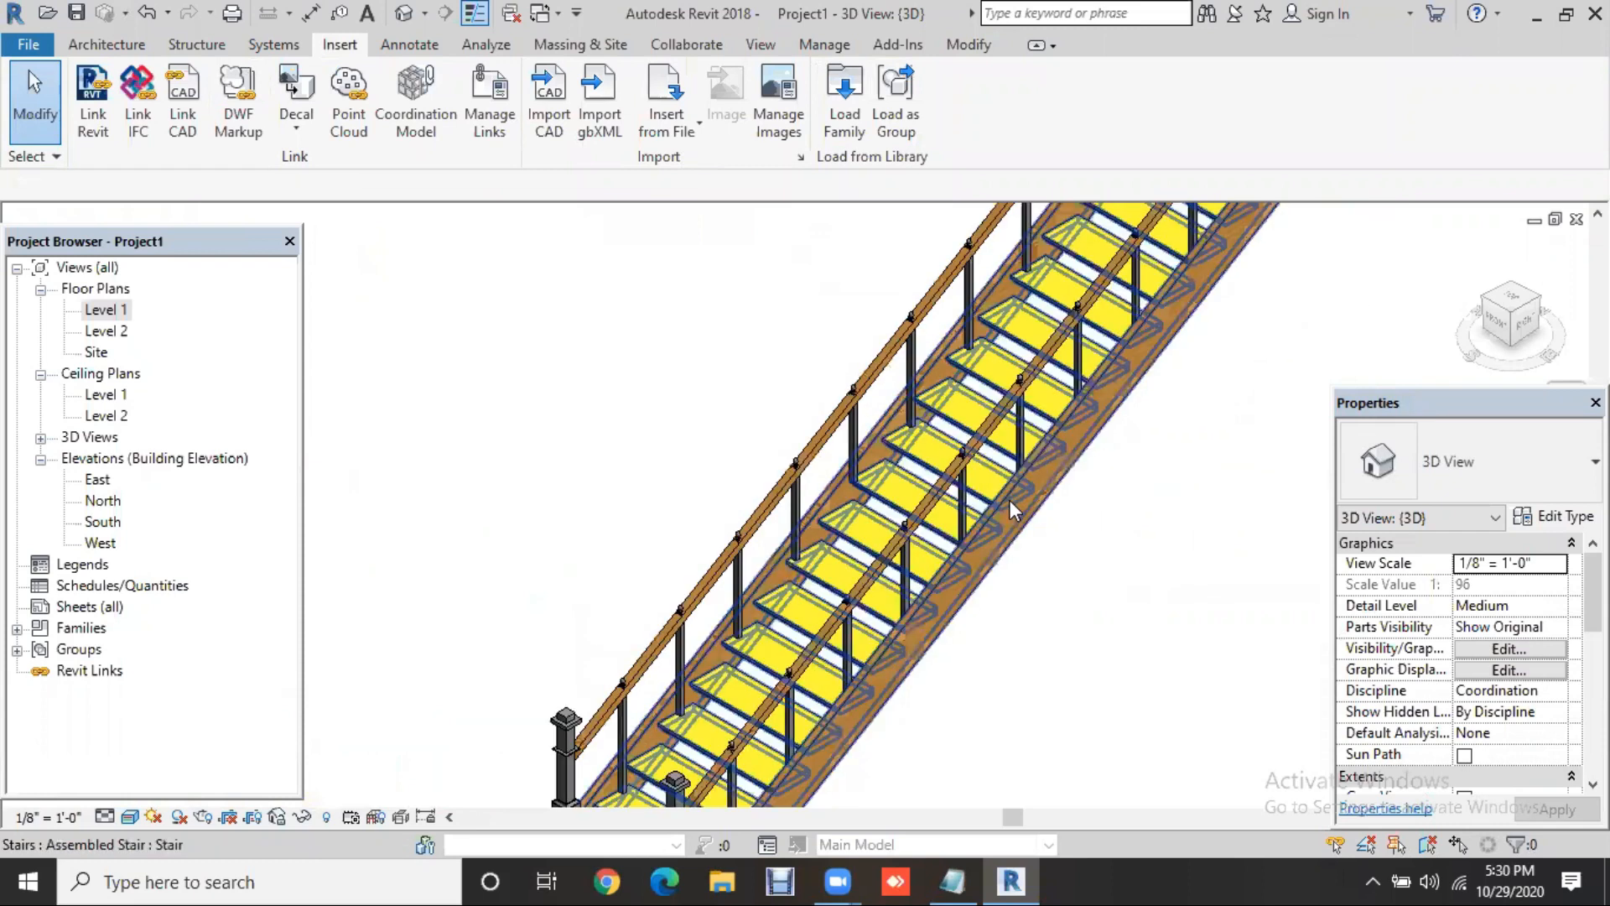
{"action": "left_click", "coordinate": [1010, 500]}
Model an L-shaped assembled stair on Level 1 with an upward run about 7' 6" long, a corner landing and a second run heading right
{"action": "double_click", "coordinate": [105, 309]}
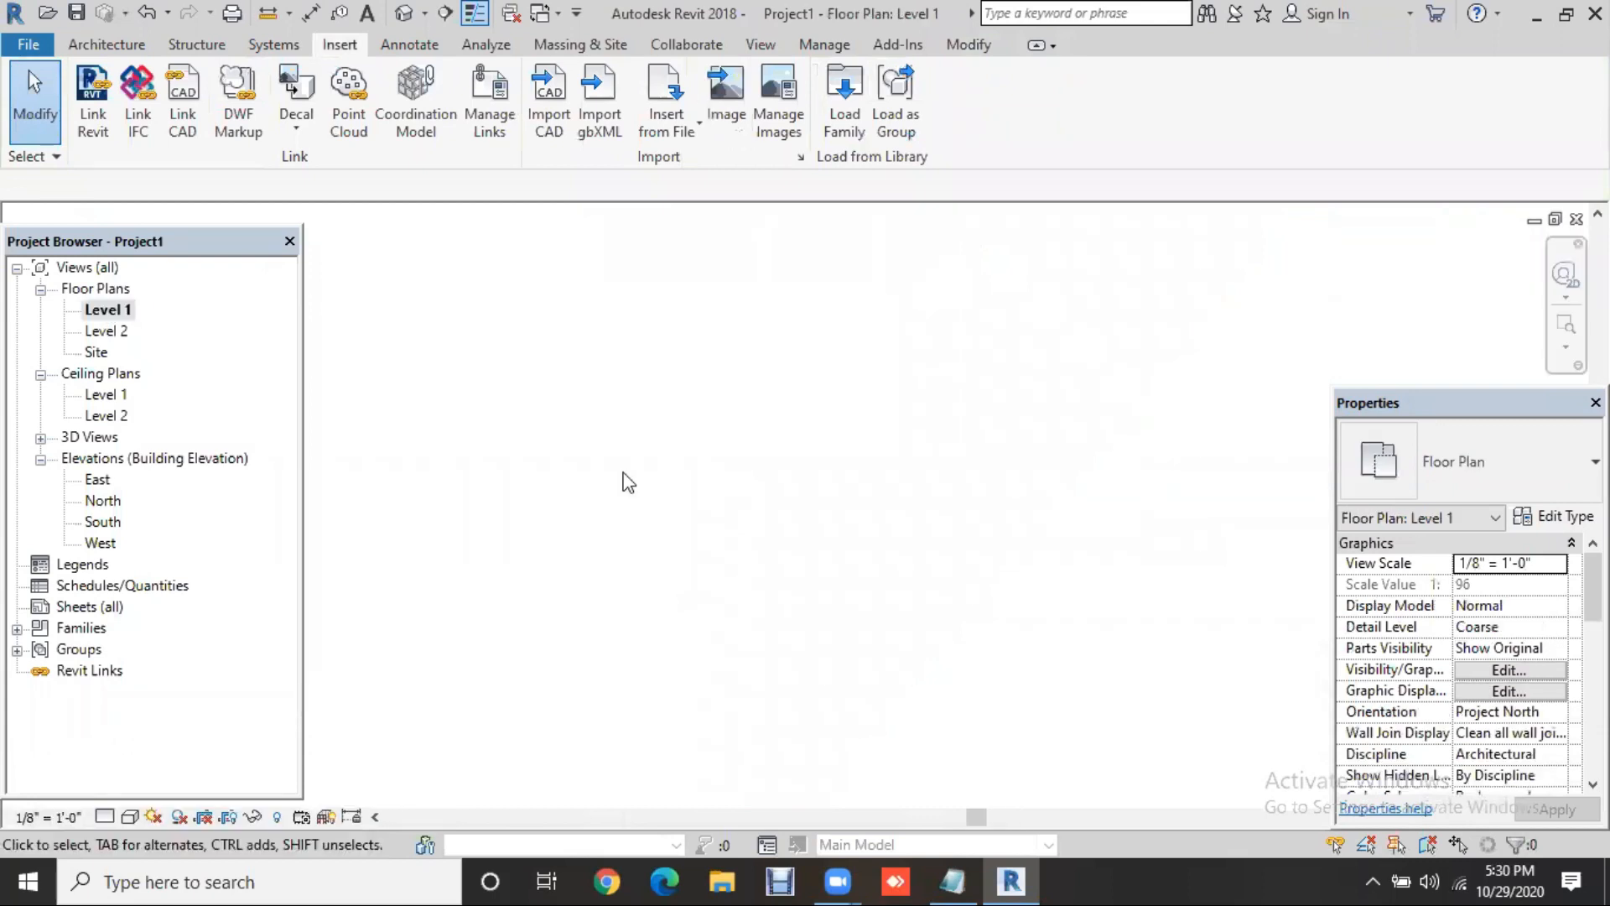
{"action": "left_click", "coordinate": [139, 46]}
{"action": "left_click", "coordinate": [668, 135]}
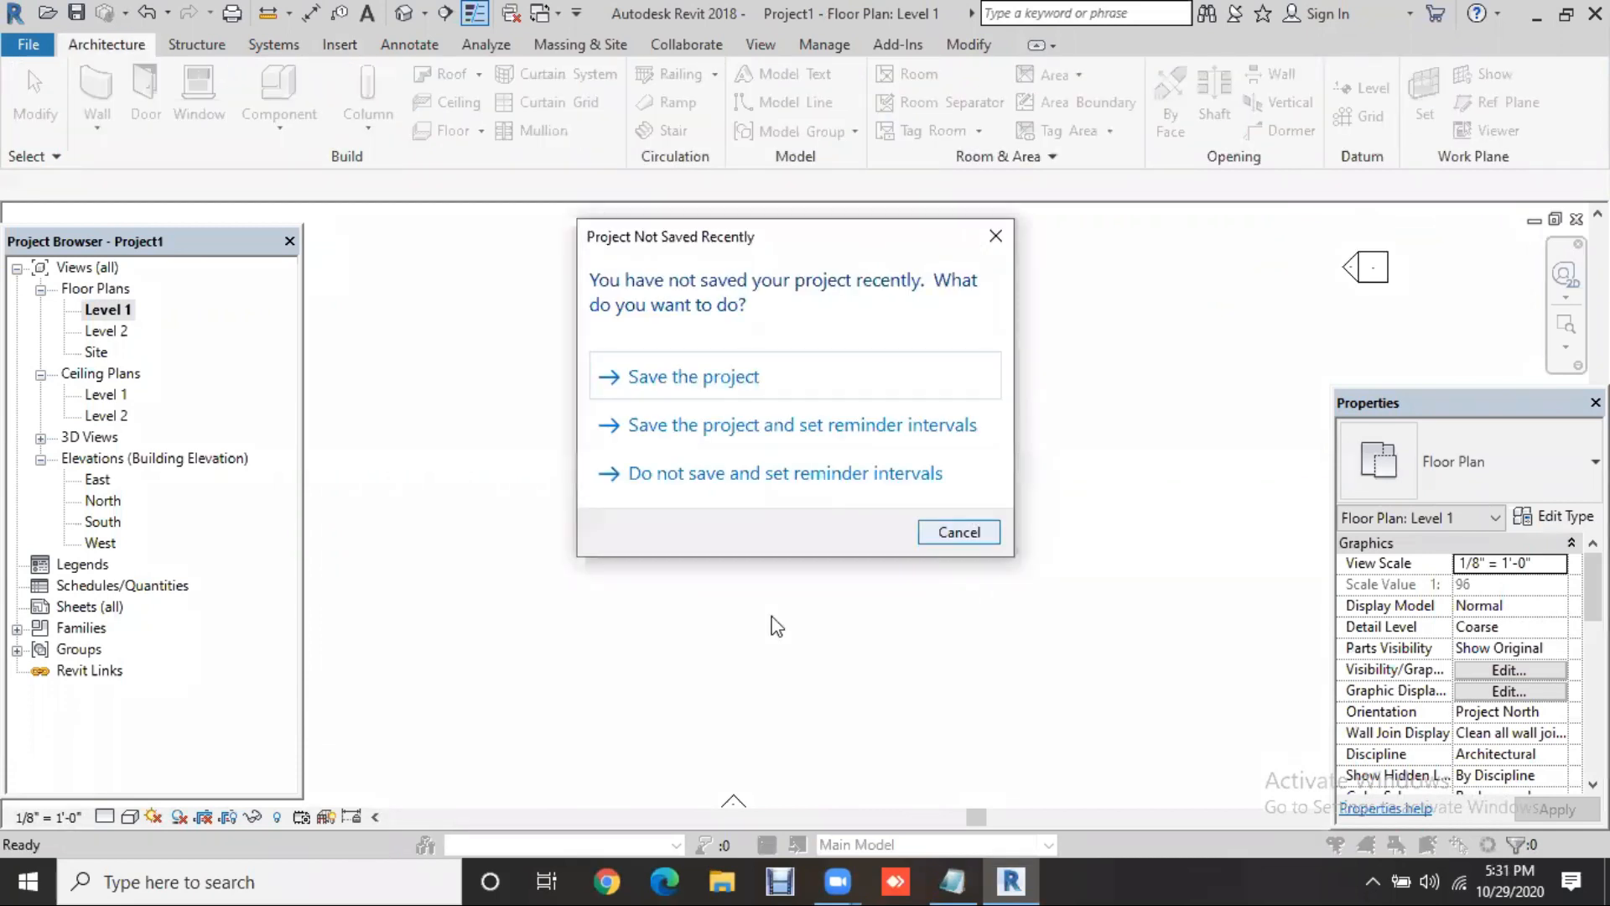
{"action": "key", "text": "Escape"}
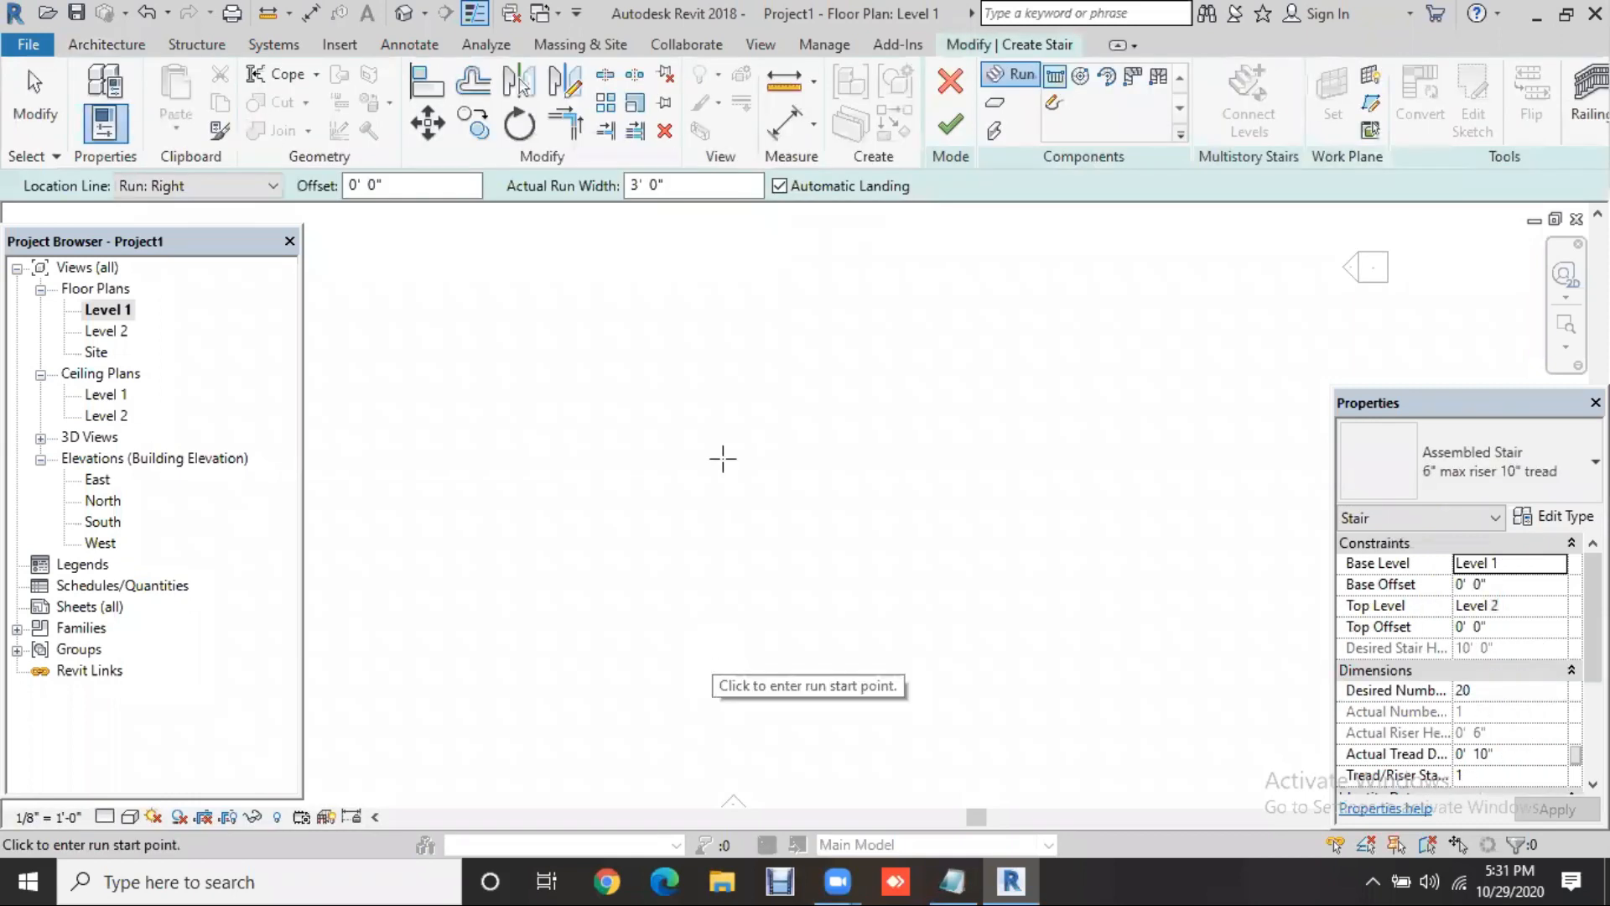
{"action": "left_click", "coordinate": [699, 634]}
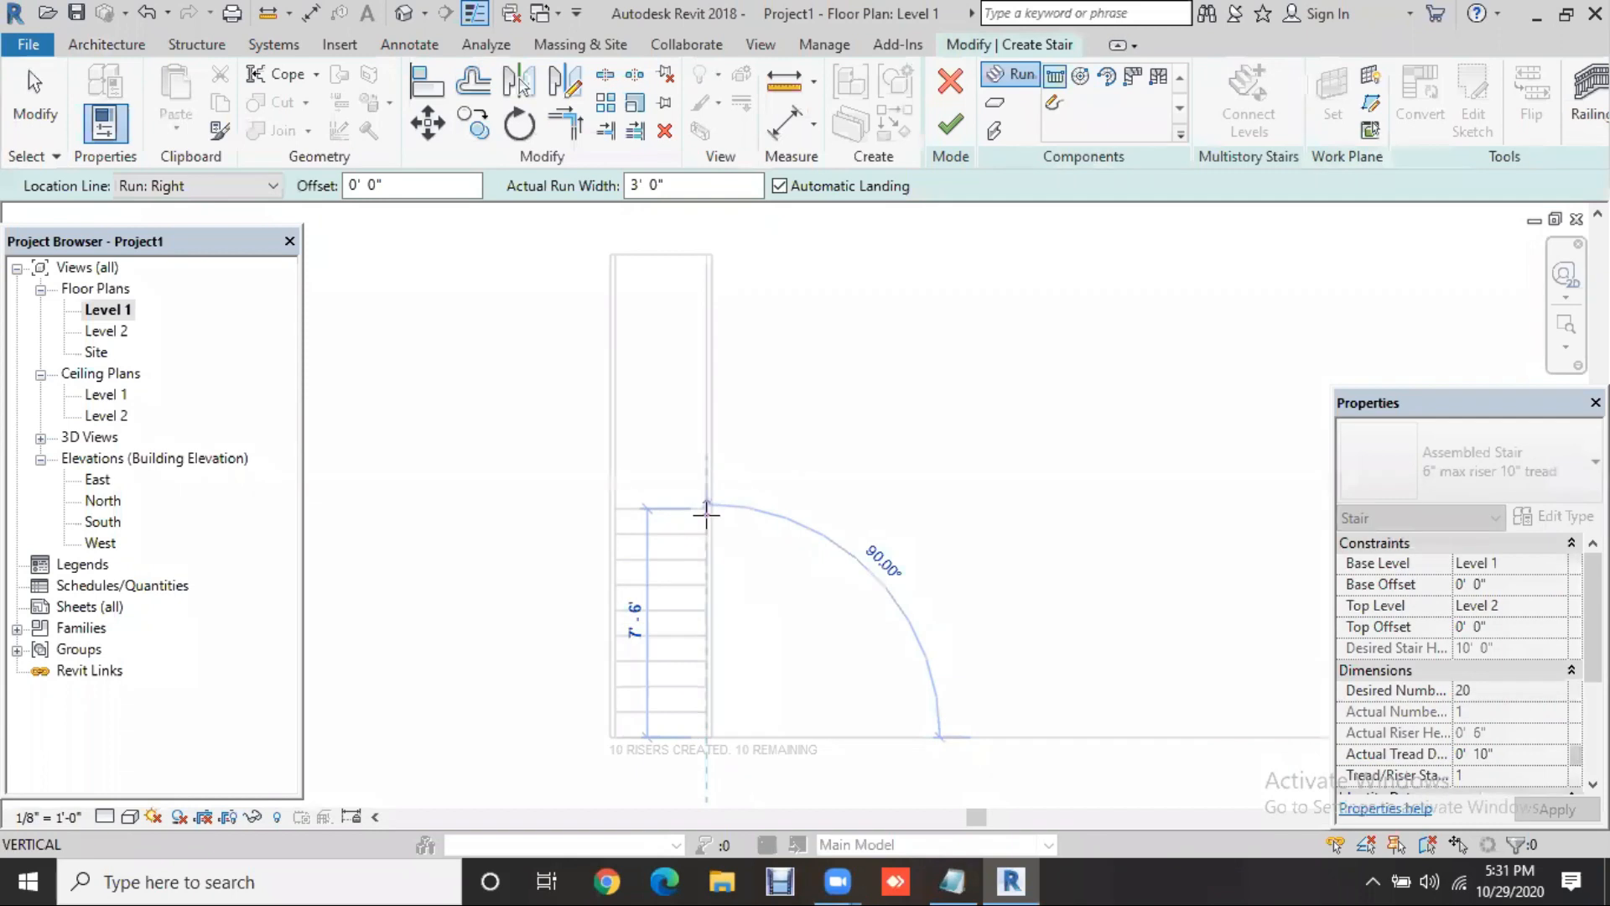
{"action": "left_click", "coordinate": [706, 509]}
{"action": "left_click", "coordinate": [987, 509]}
{"action": "left_click", "coordinate": [969, 118]}
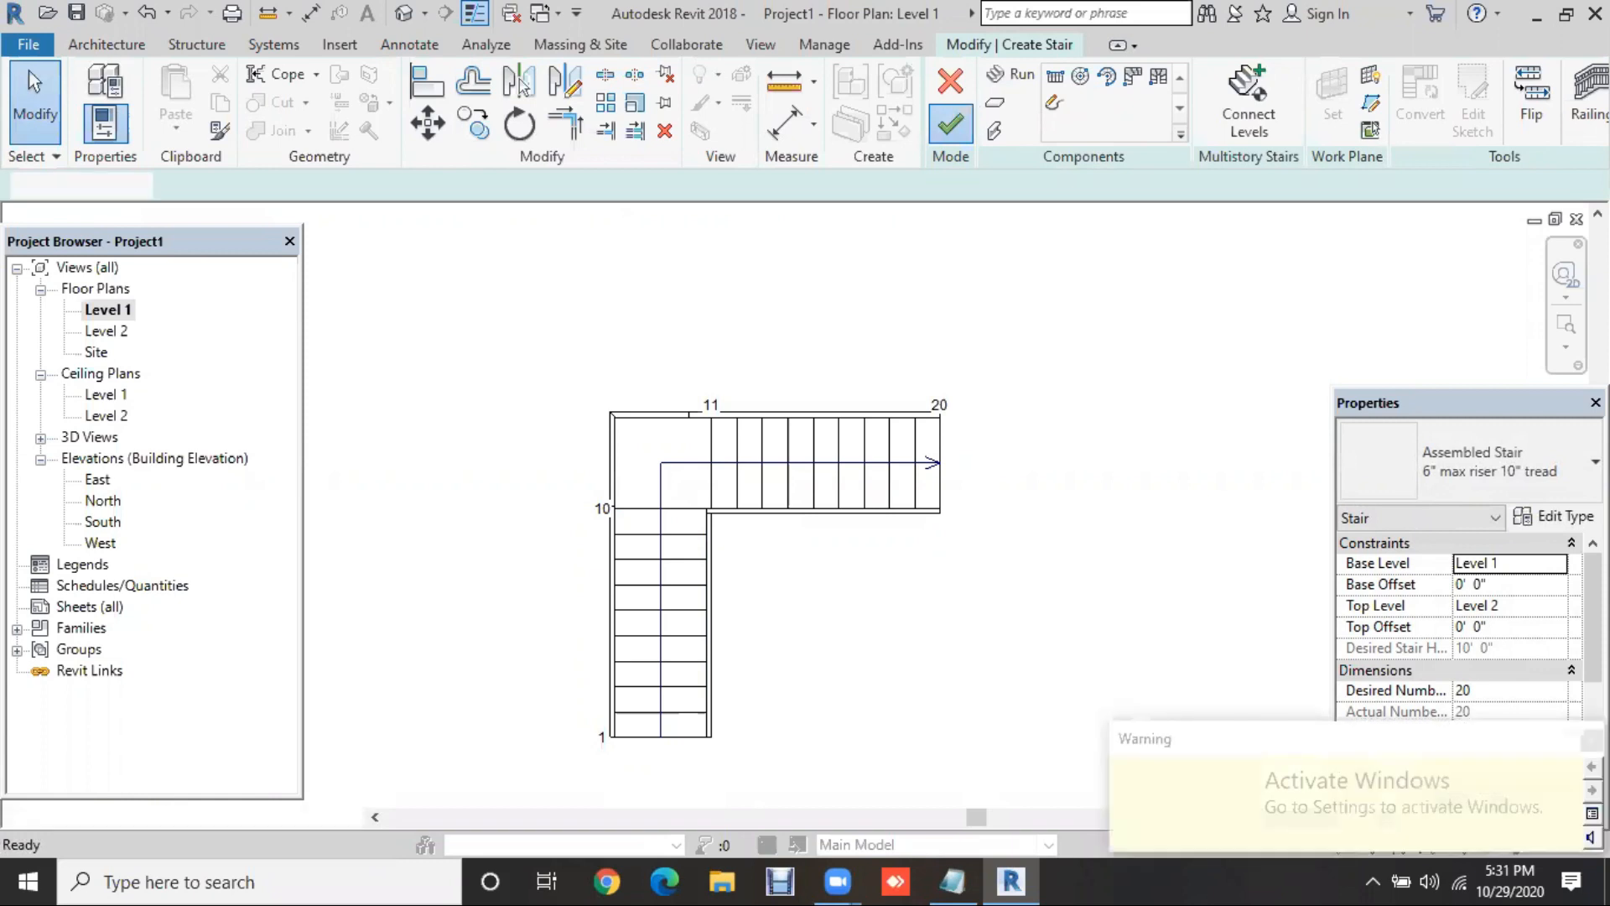
Set the Corner Post family of the Handrail - Rectangular baluster placement to Post - Newel : 4 1/4" and apply the type changes
{"action": "left_click", "coordinate": [407, 15]}
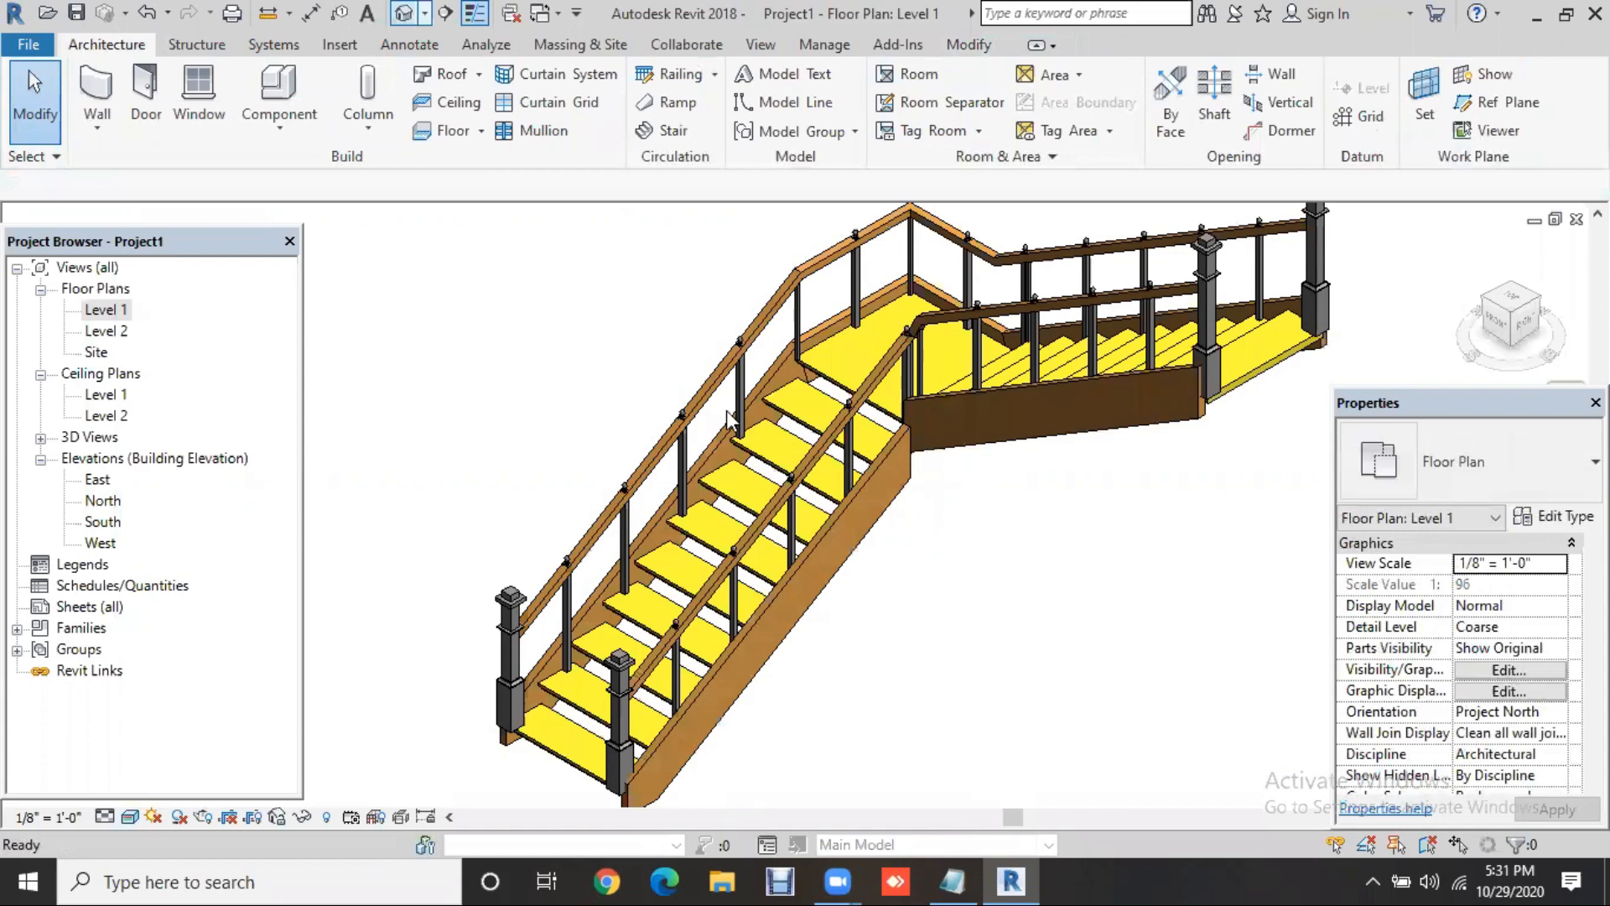
{"action": "scroll", "coordinate": [1150, 625], "scroll_direction": "up", "scroll_amount": 2}
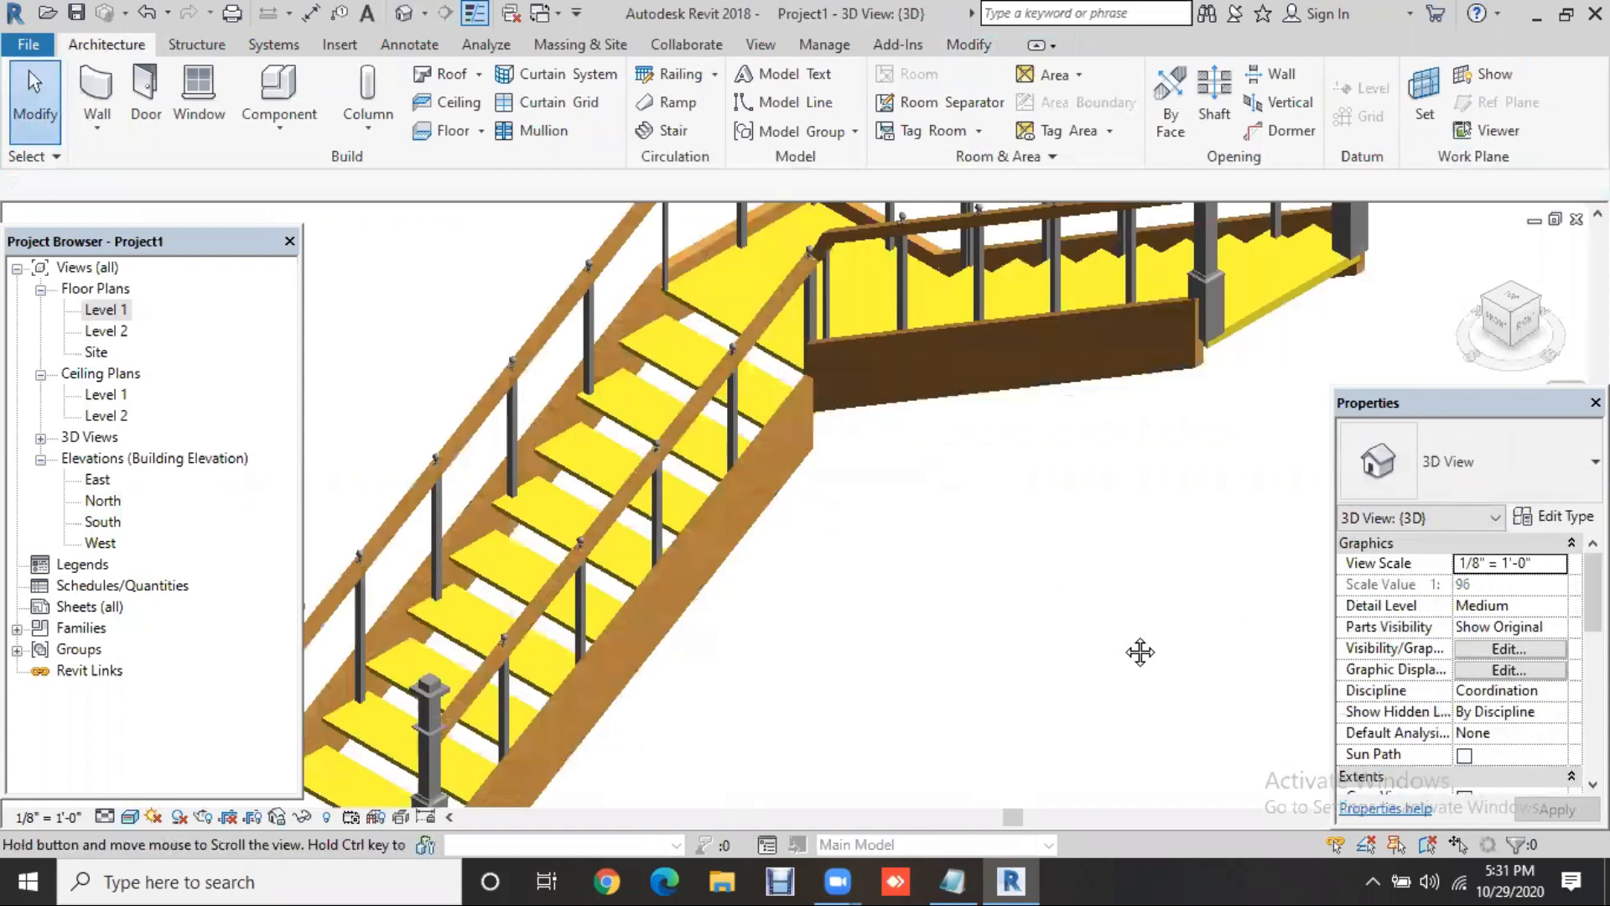
{"action": "middle_click_drag", "start_coordinate": [1139, 652], "coordinate": [1083, 710]}
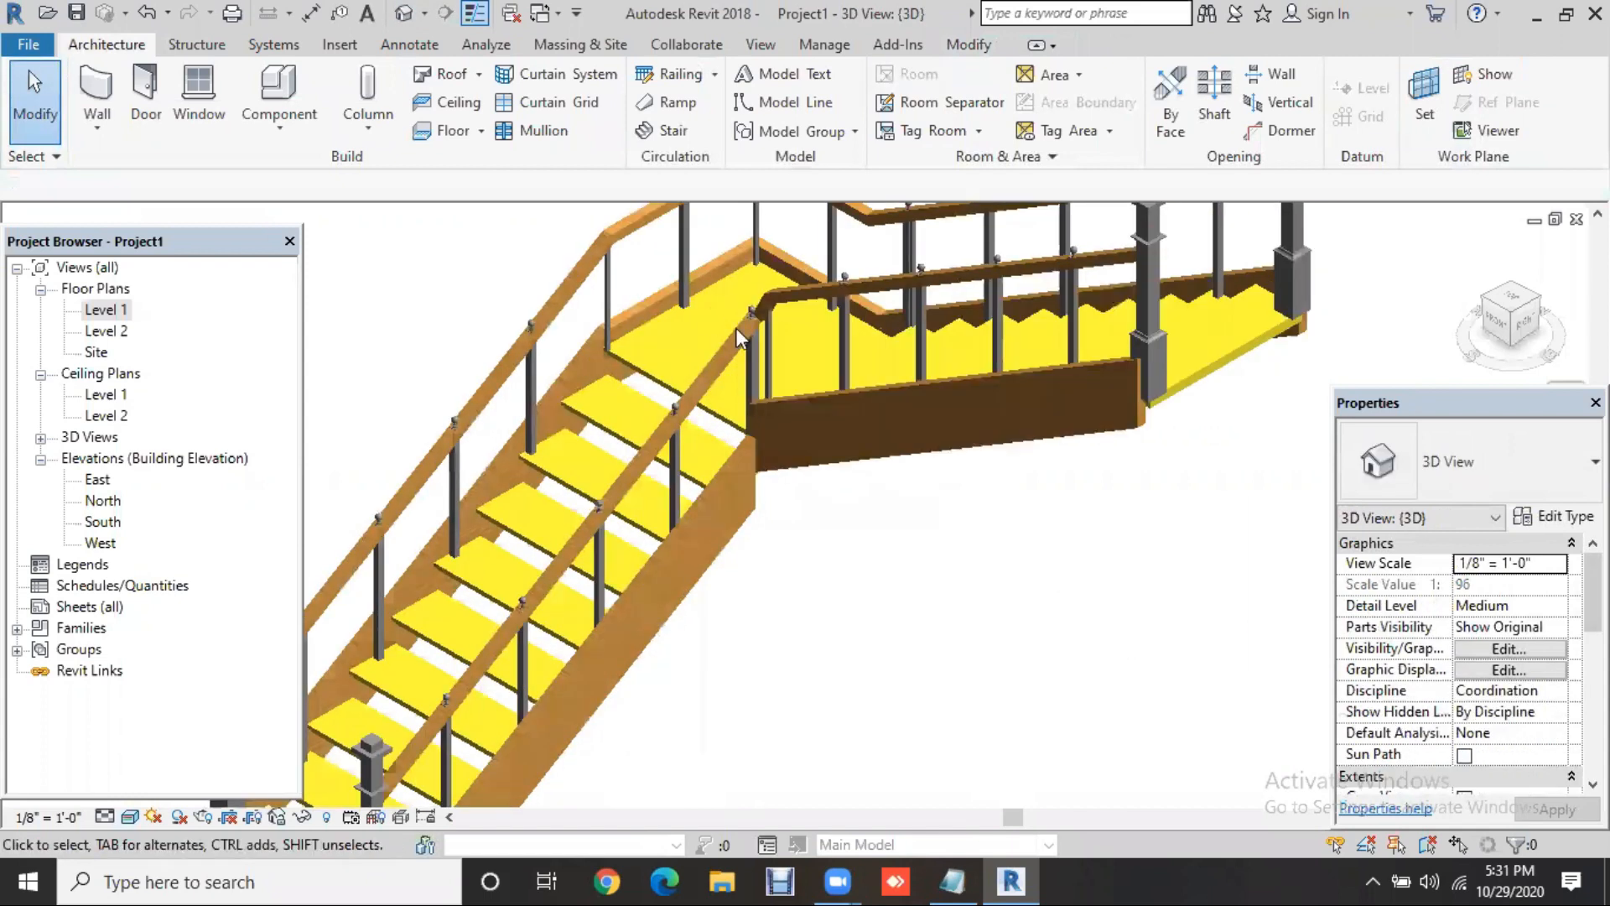
{"action": "left_click", "coordinate": [863, 395]}
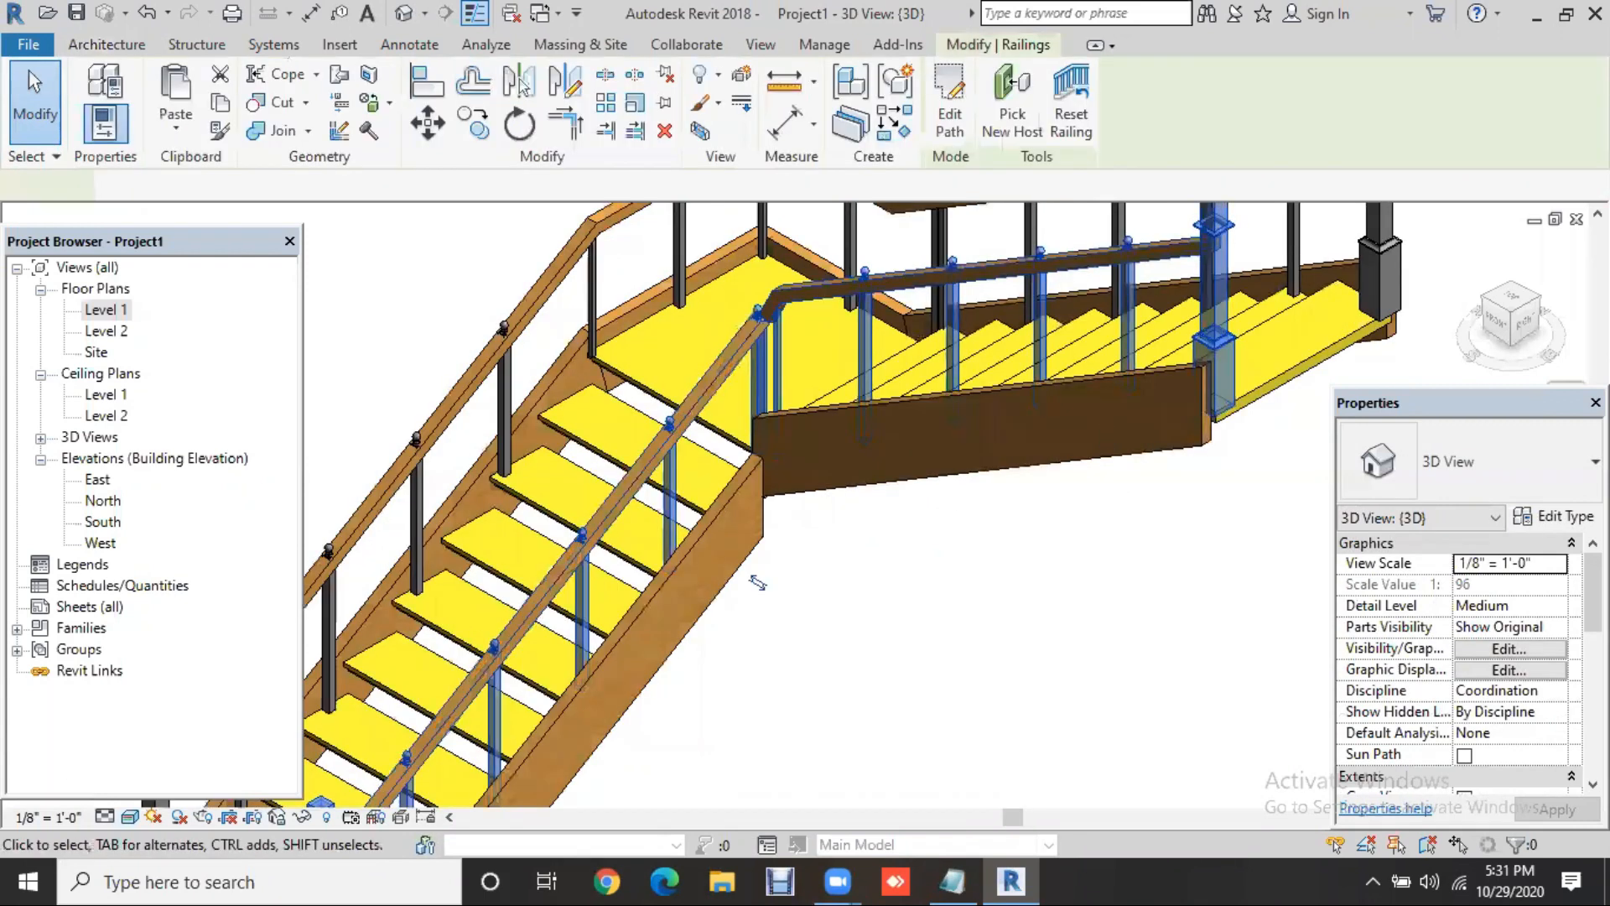
{"action": "left_click", "coordinate": [1554, 517]}
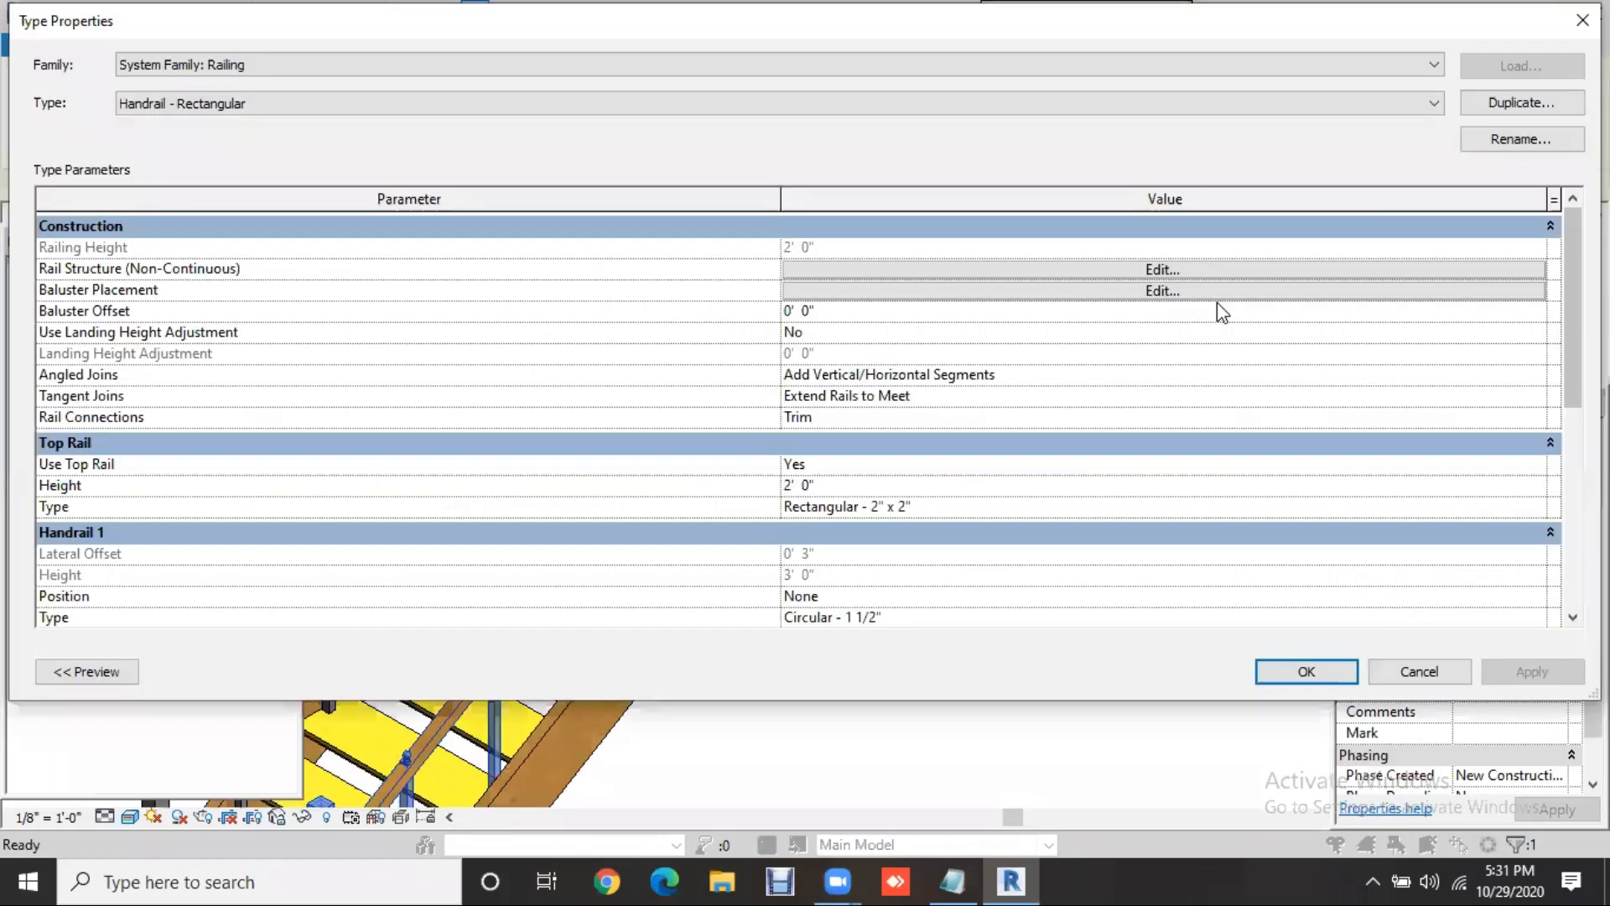
{"action": "left_click", "coordinate": [1216, 296]}
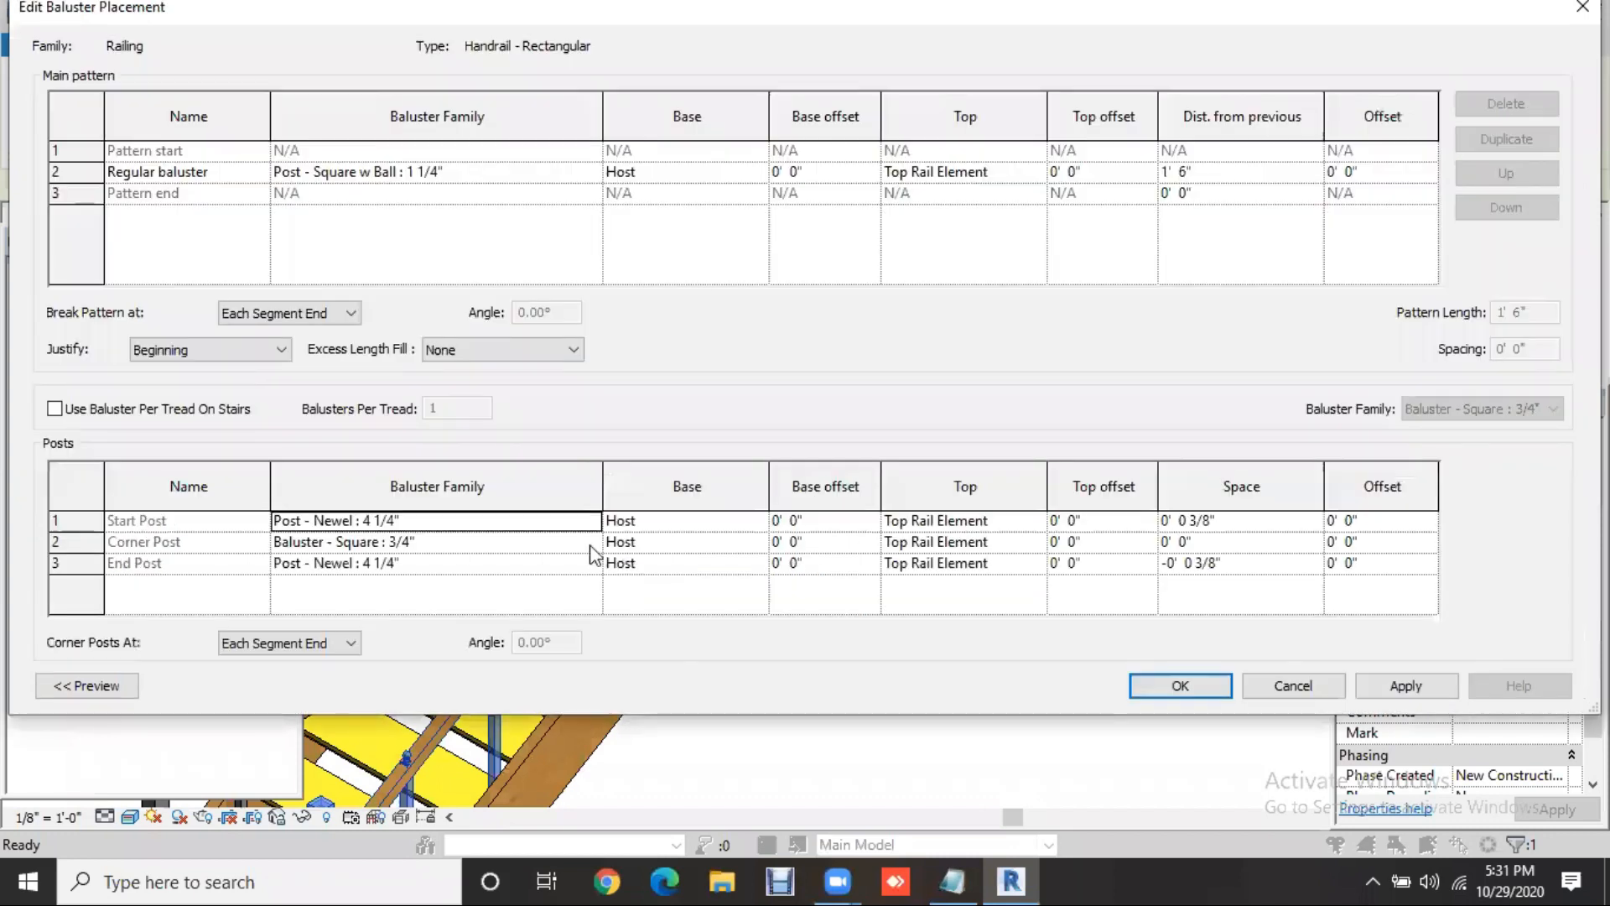
{"action": "left_click", "coordinate": [590, 545]}
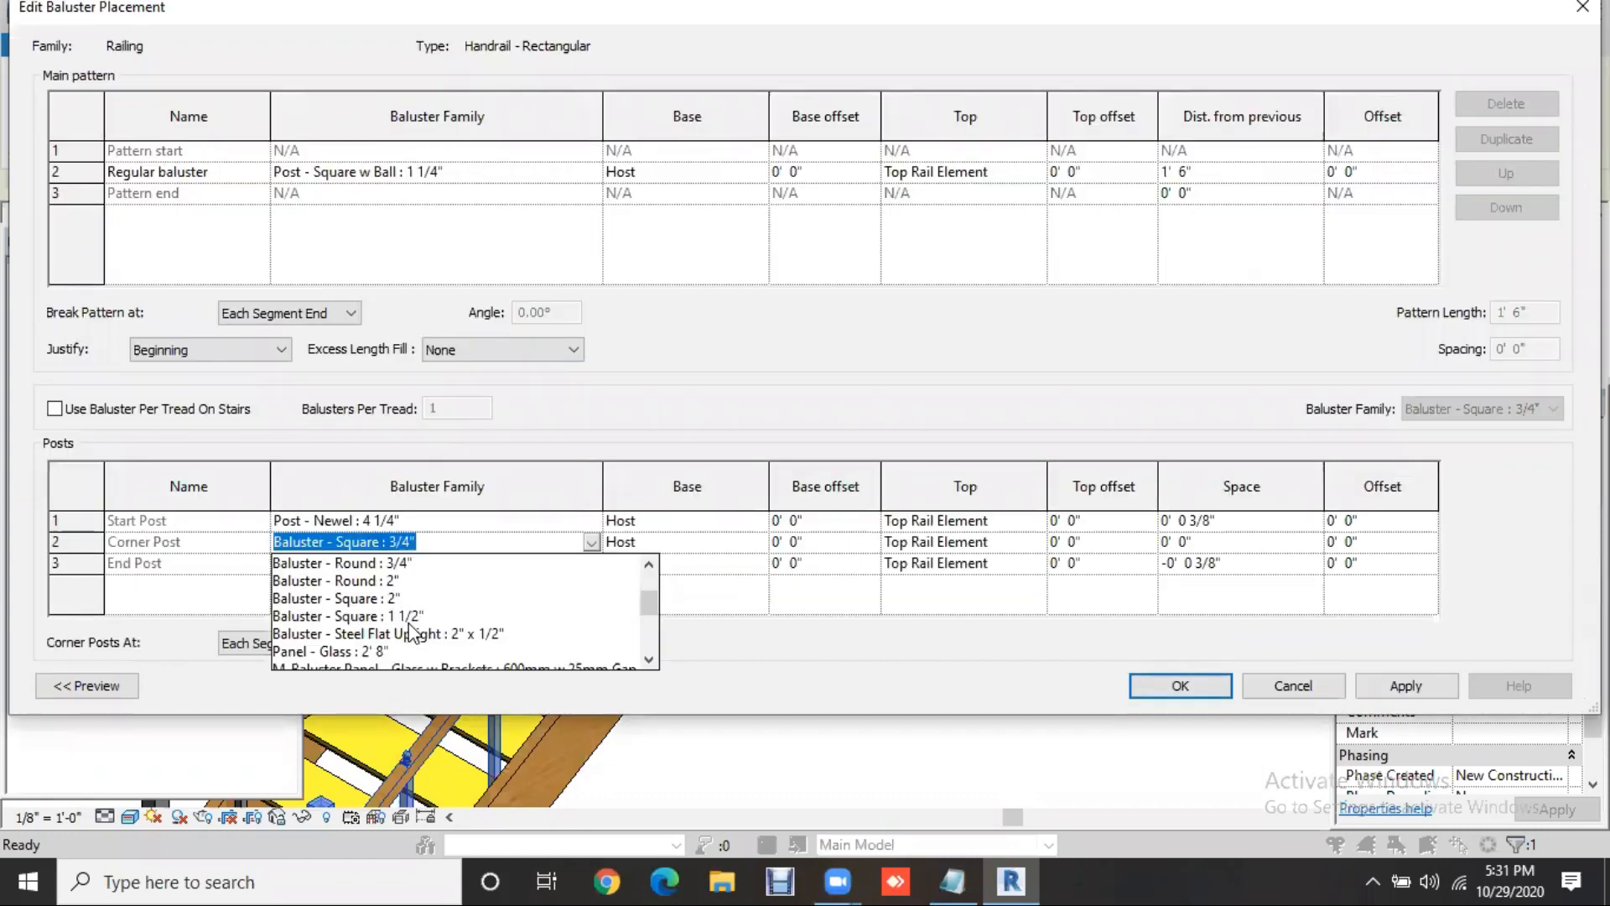
{"action": "scroll", "coordinate": [411, 637], "scroll_direction": "down", "scroll_amount": 1}
{"action": "scroll", "coordinate": [382, 639], "scroll_direction": "down", "scroll_amount": 1}
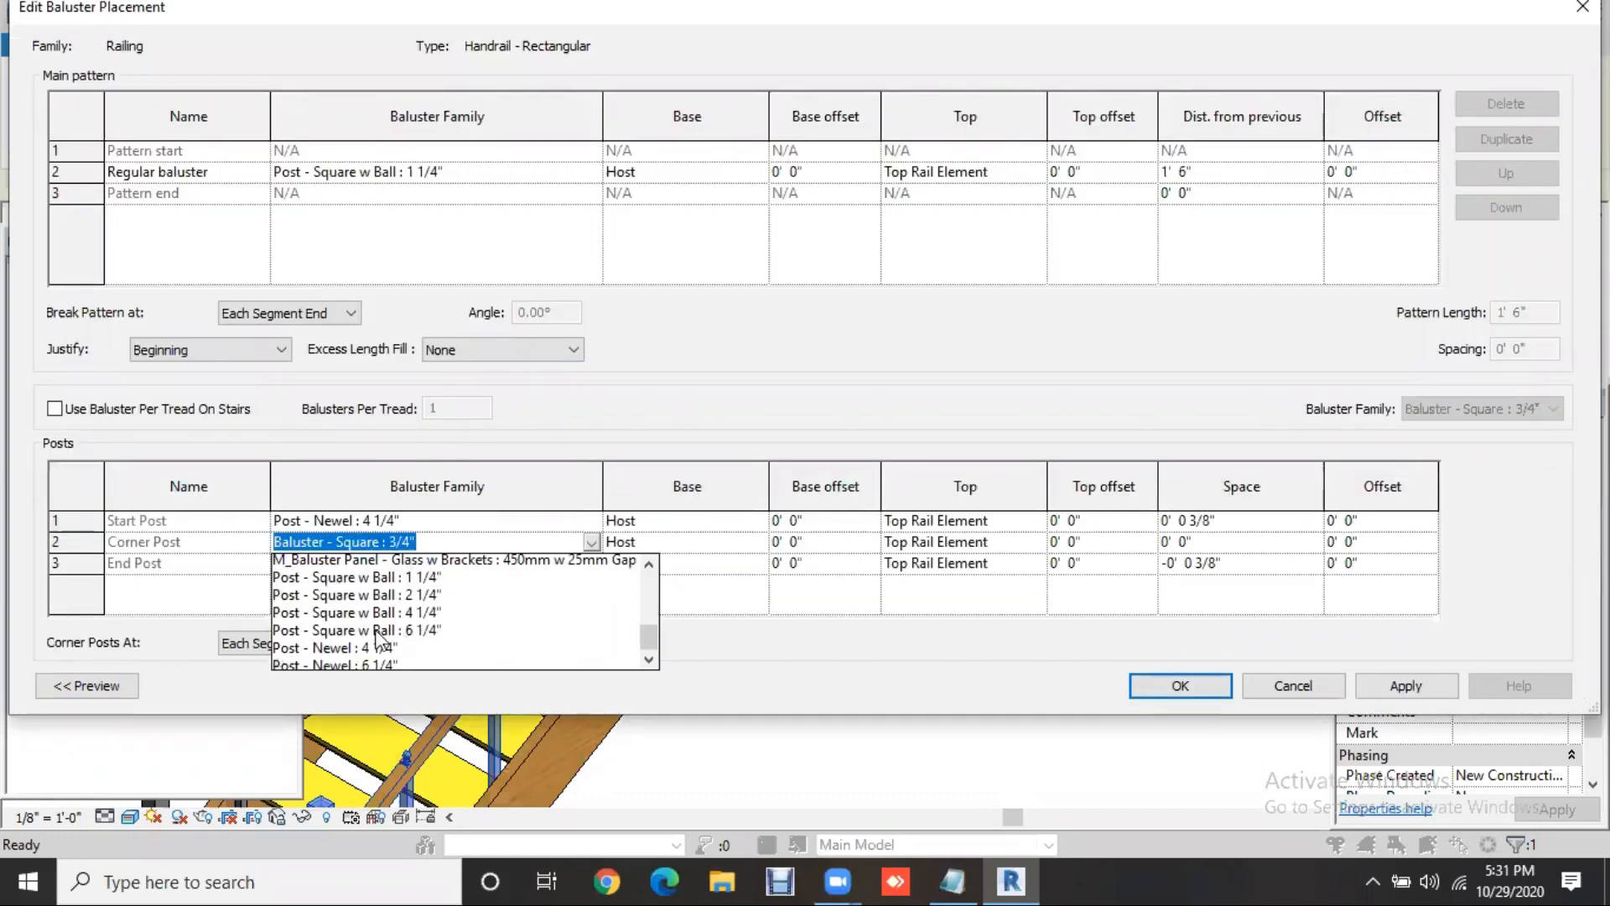
{"action": "left_click", "coordinate": [1393, 676]}
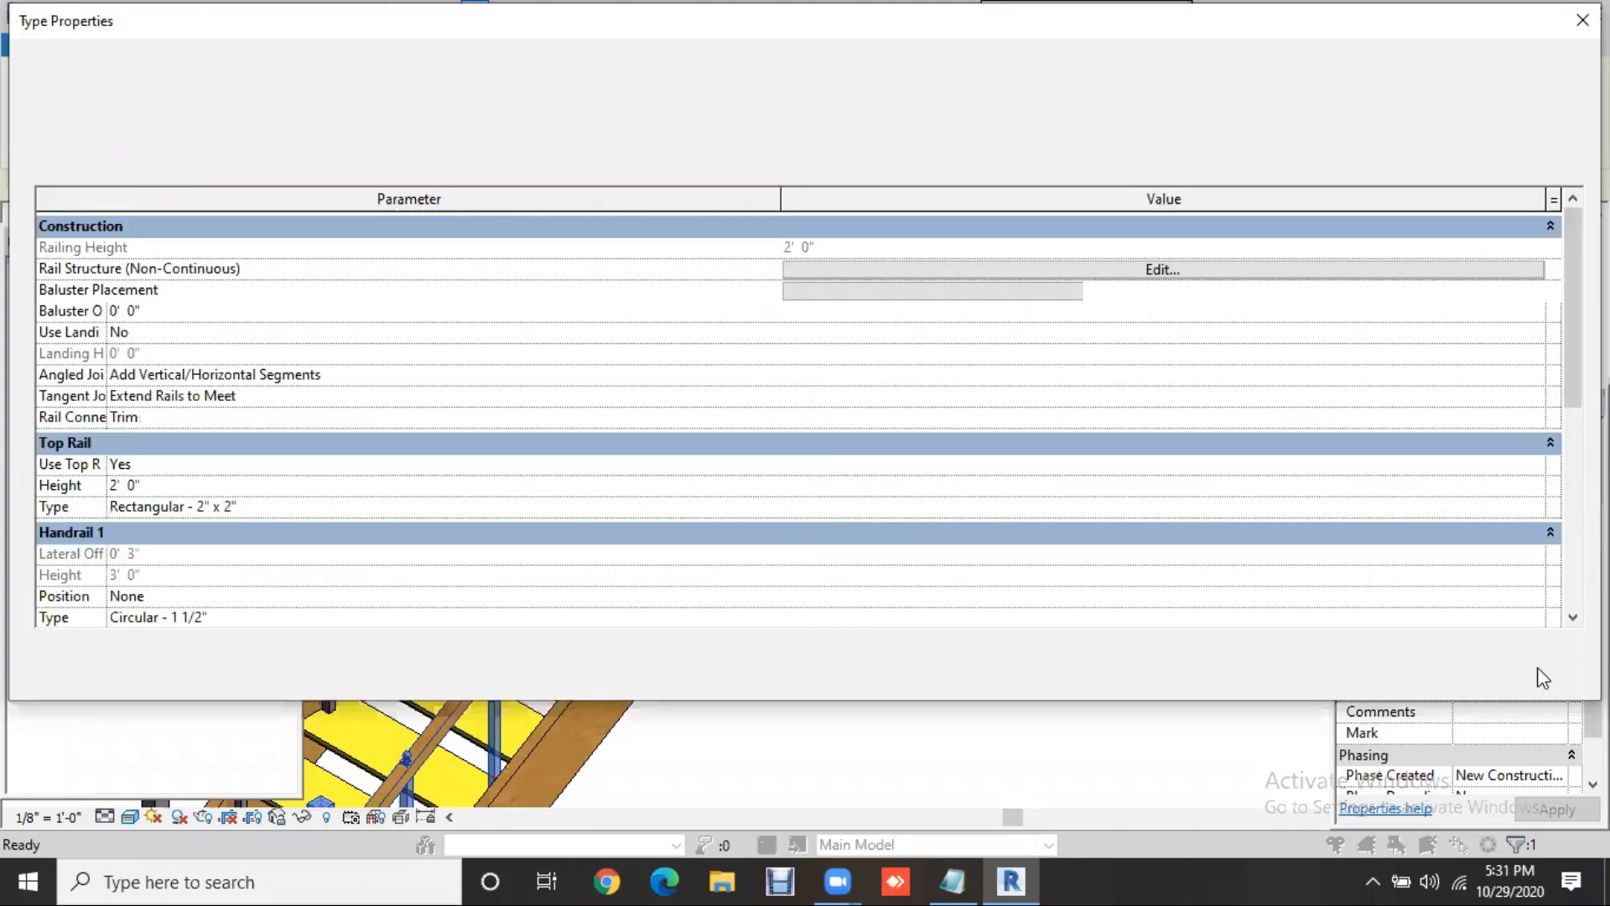
{"action": "left_click", "coordinate": [1539, 673]}
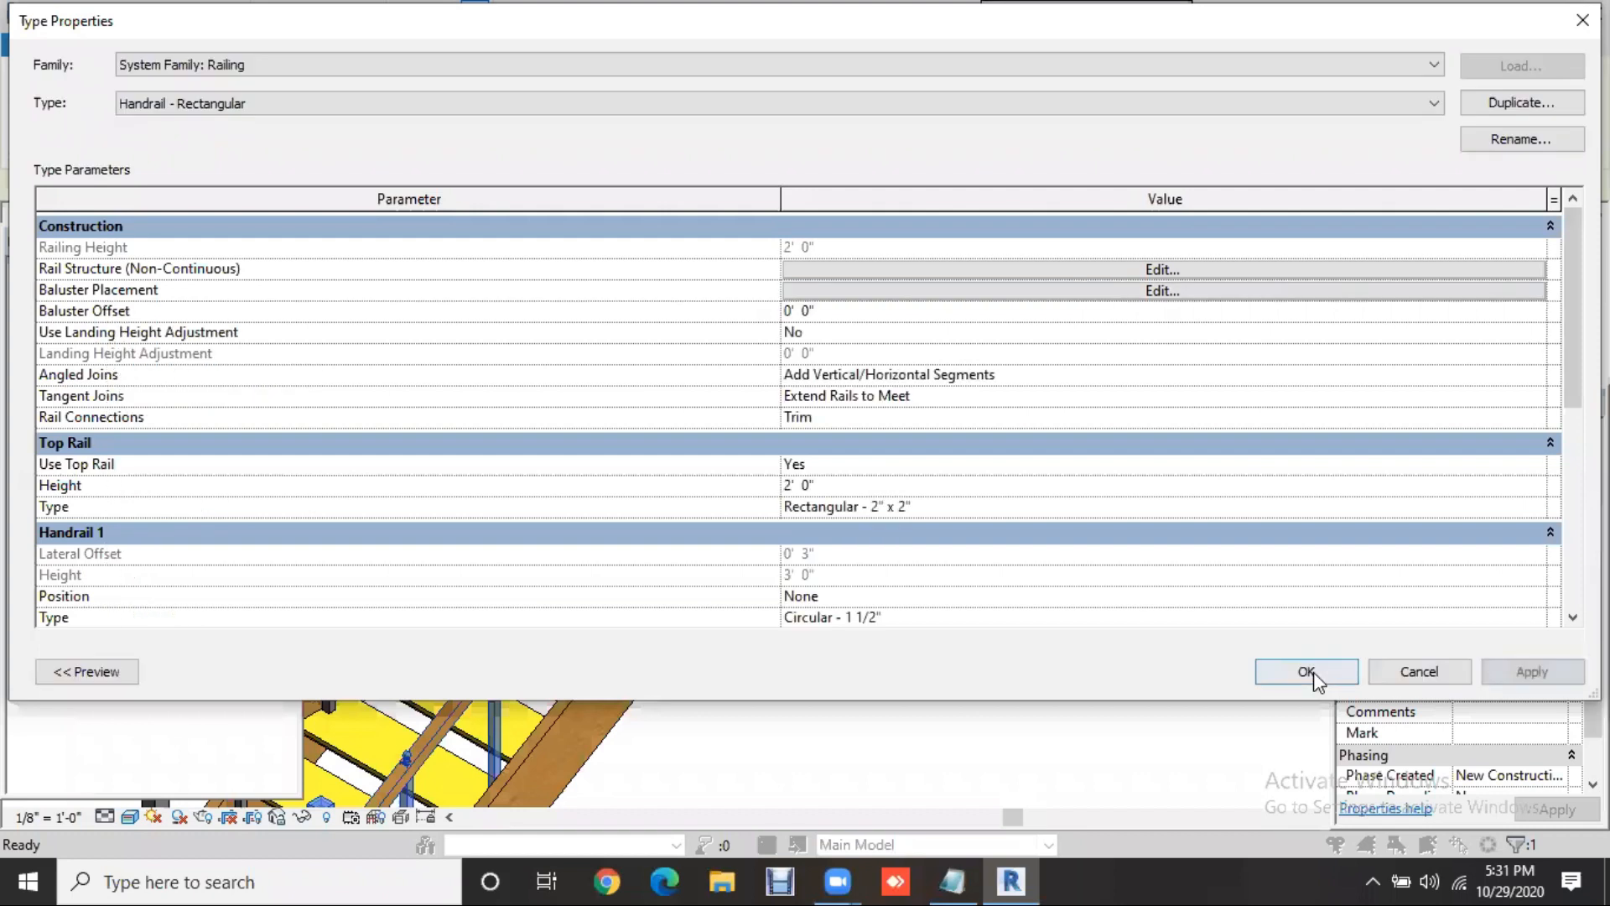
{"action": "left_click", "coordinate": [1306, 672]}
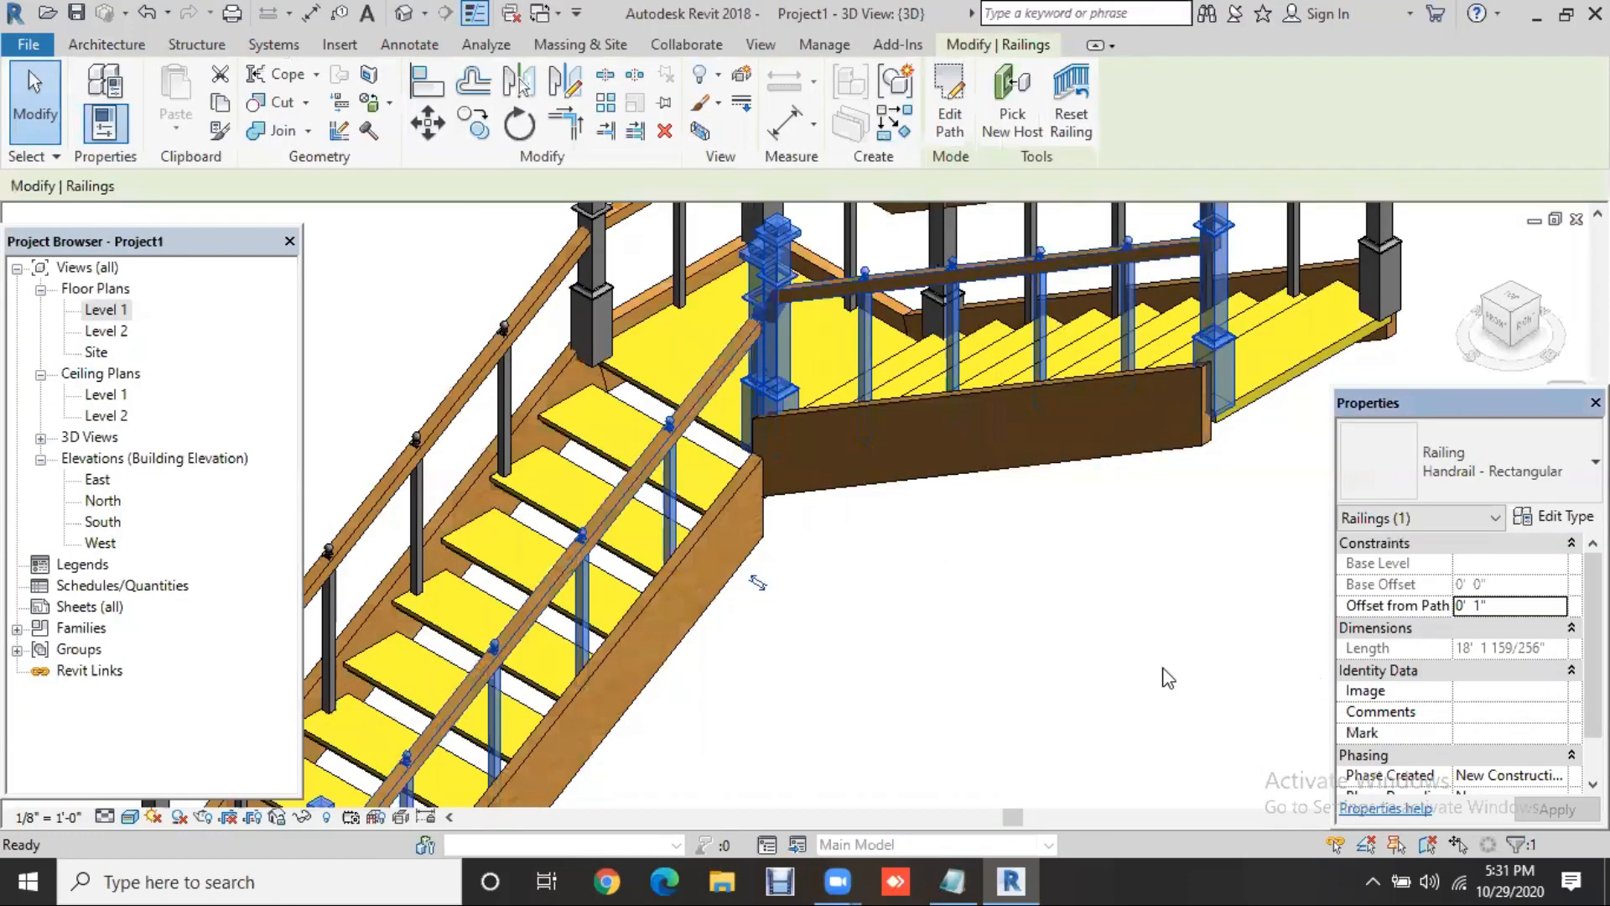
Examine the newel corner posts and how the rails meet them around the landing of the L-shaped stair
{"action": "left_click", "coordinate": [950, 633]}
{"action": "scroll", "coordinate": [950, 633], "scroll_direction": "down", "scroll_amount": 2}
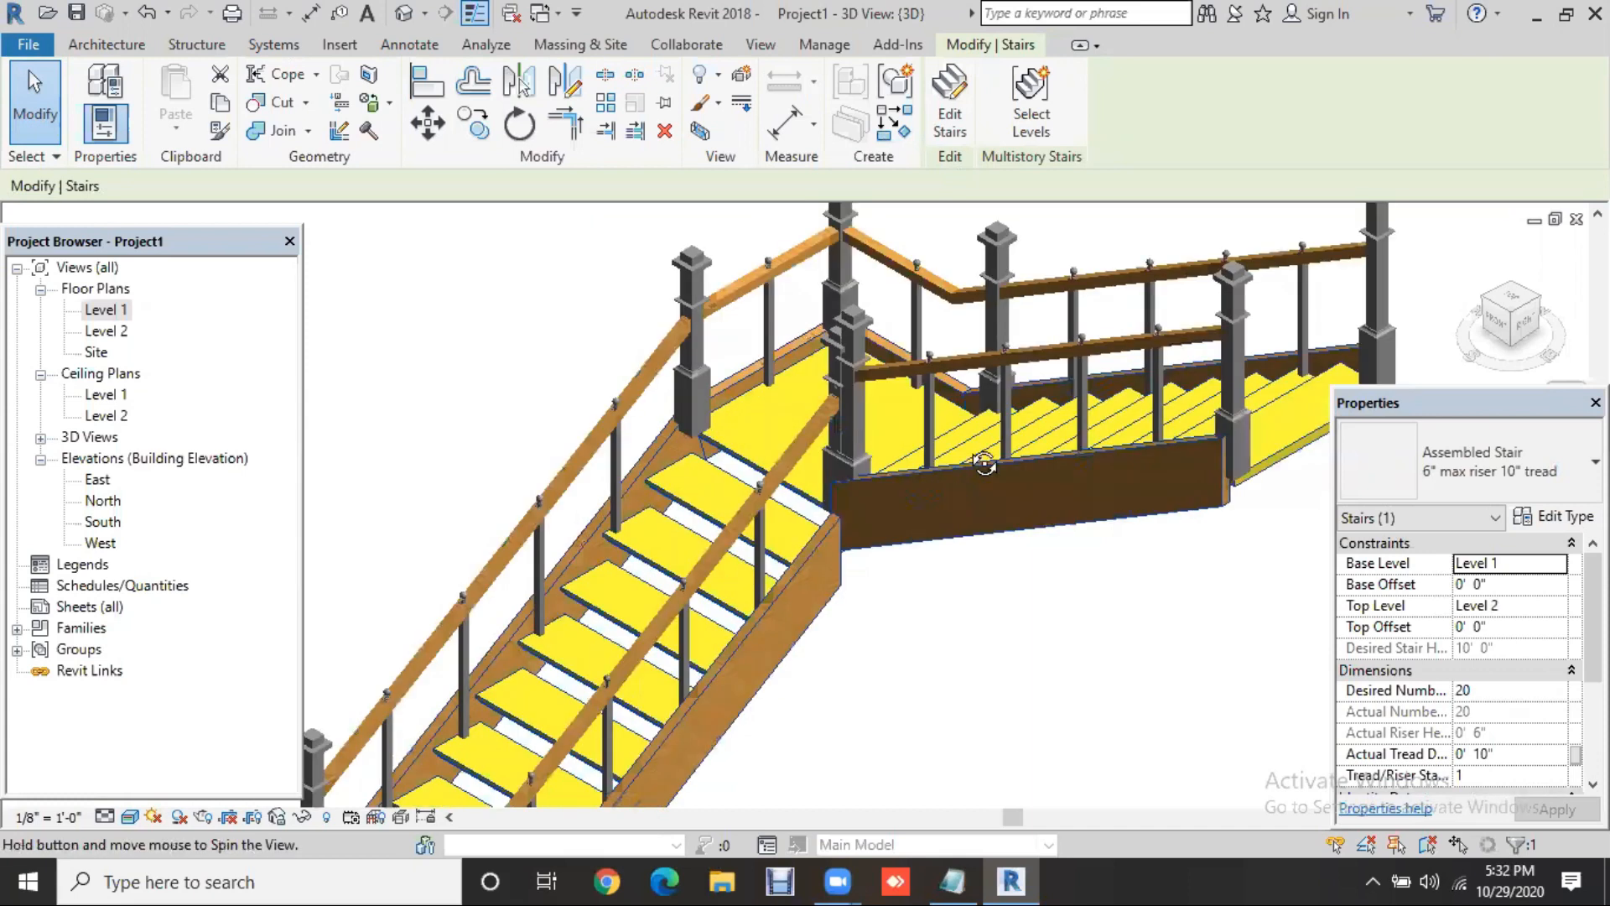
{"action": "middle_click_drag", "start_coordinate": [850, 484], "coordinate": [885, 584], "text": "shift"}
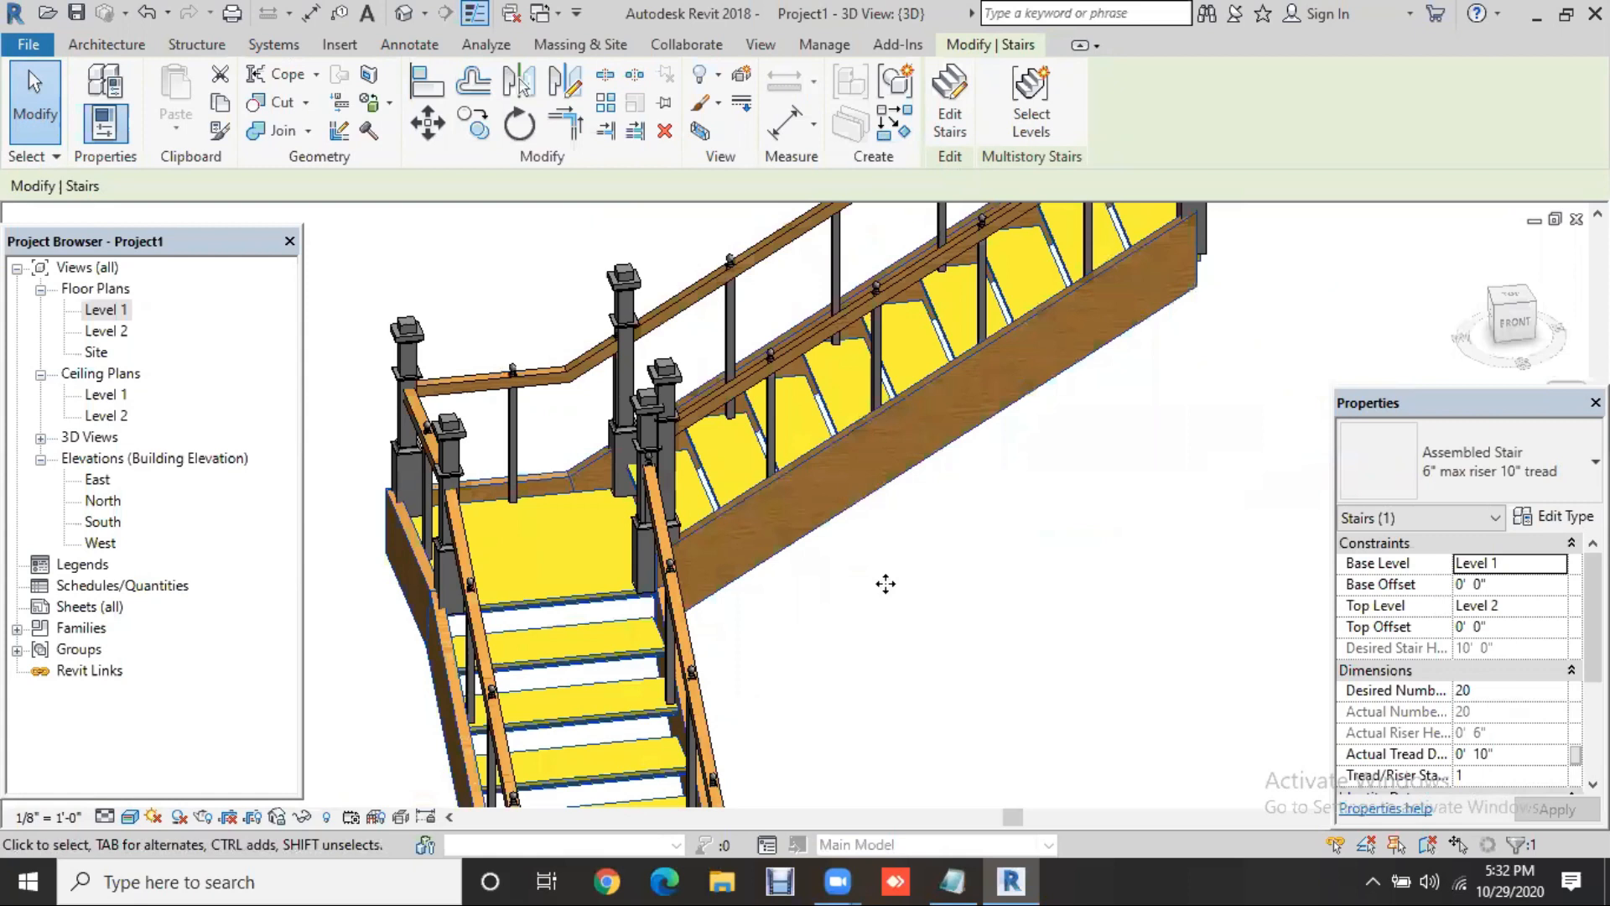
{"action": "scroll", "coordinate": [886, 583], "scroll_direction": "up", "scroll_amount": 2}
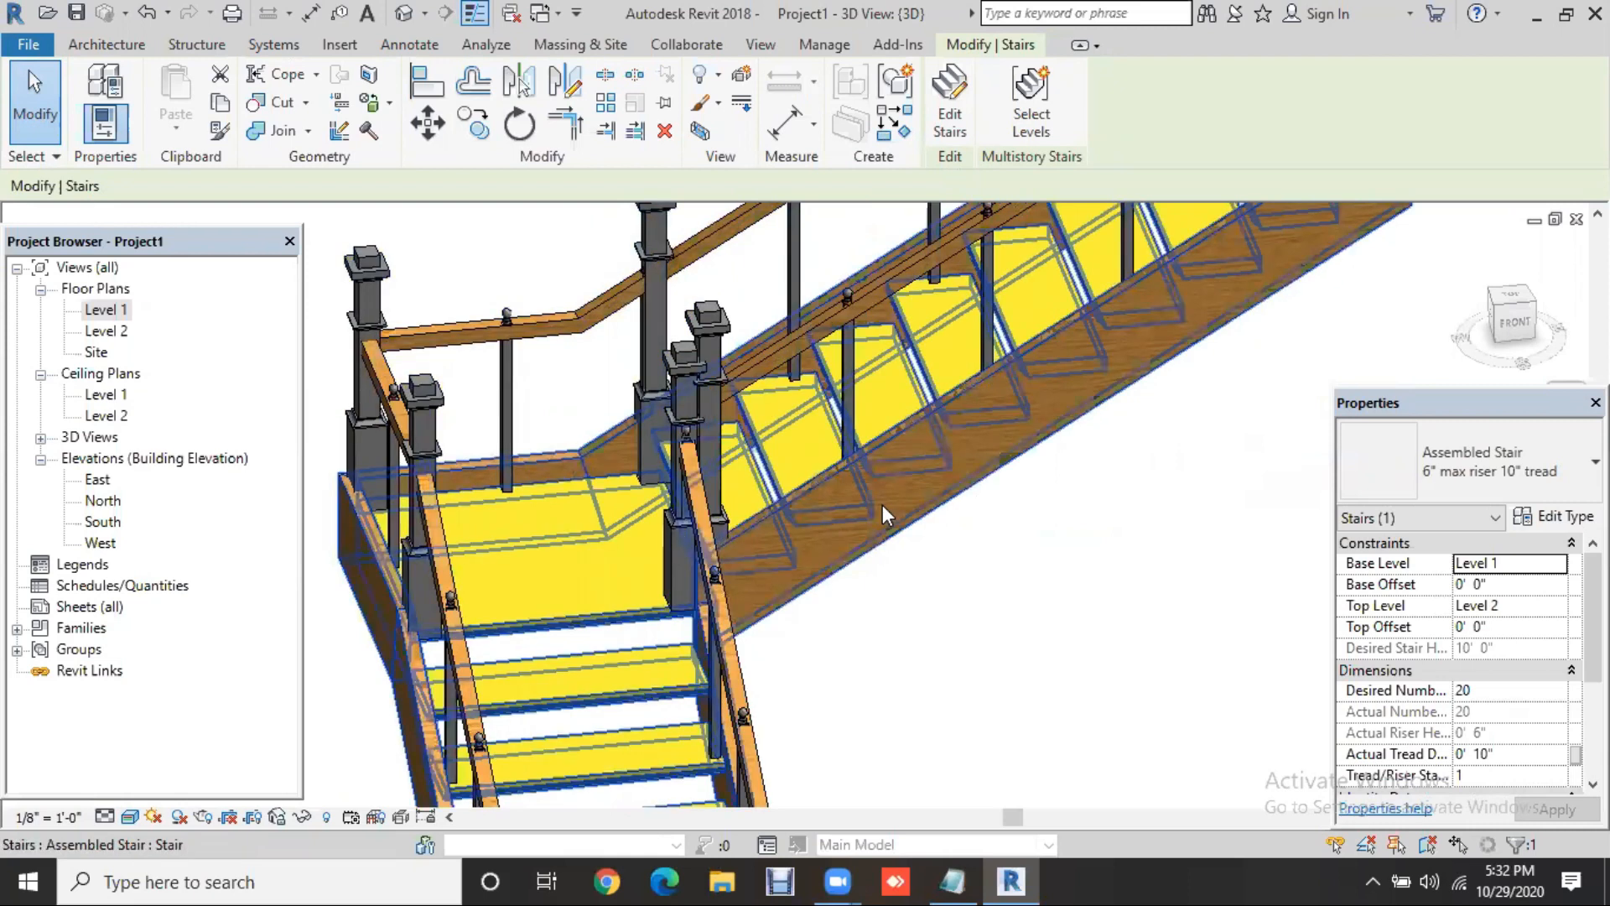
{"action": "key", "text": "Tab"}
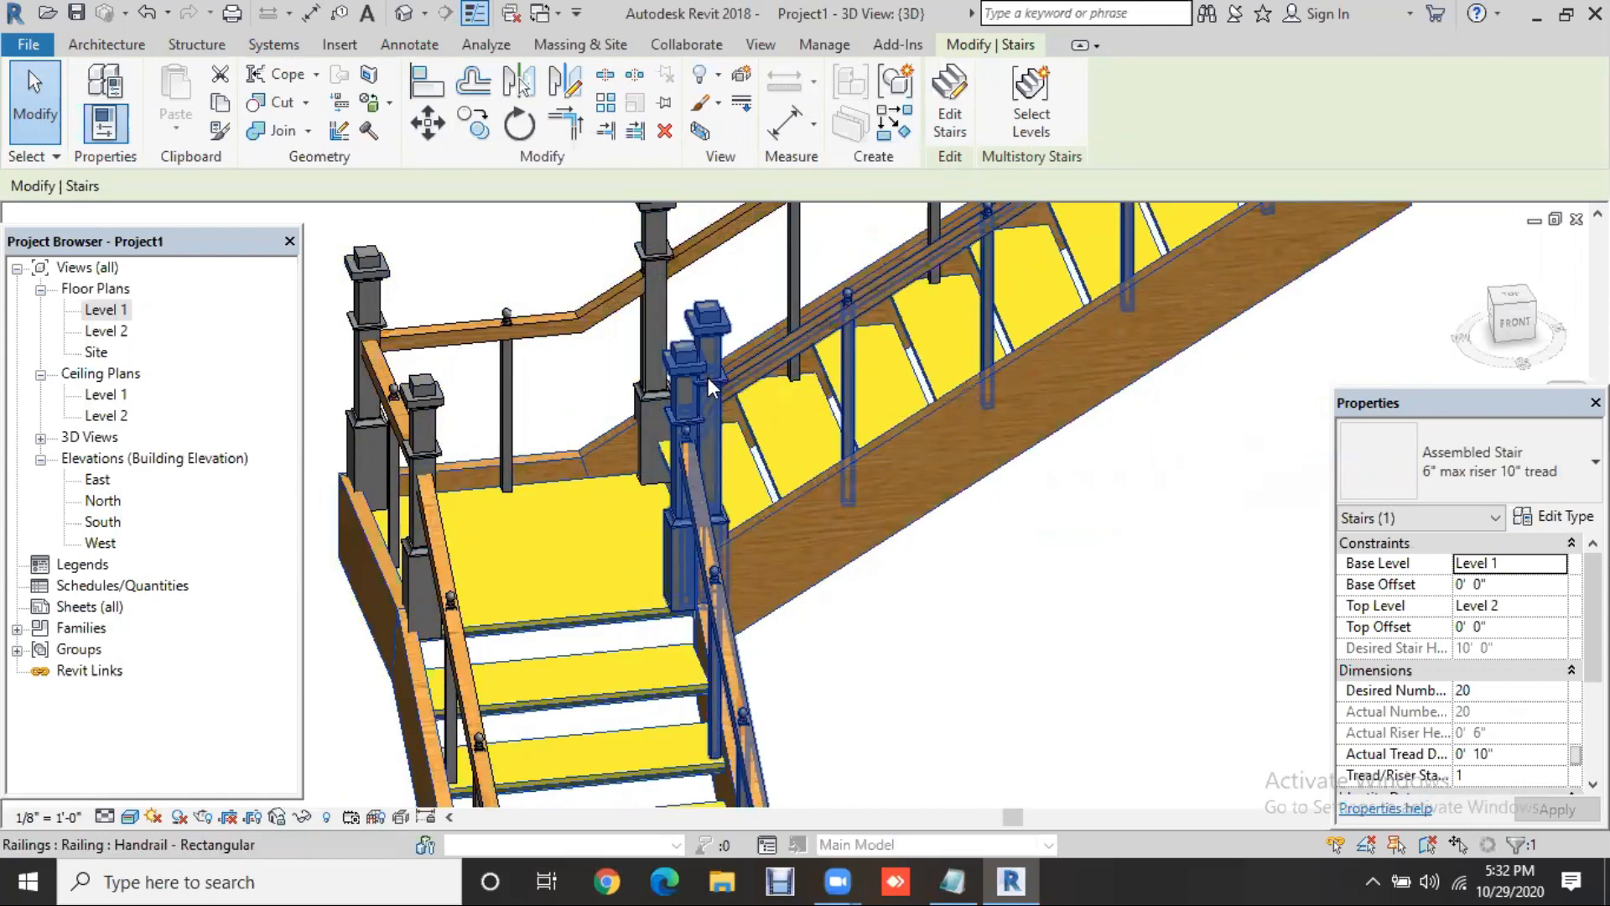
{"action": "scroll", "coordinate": [711, 575], "scroll_direction": "up", "scroll_amount": 2}
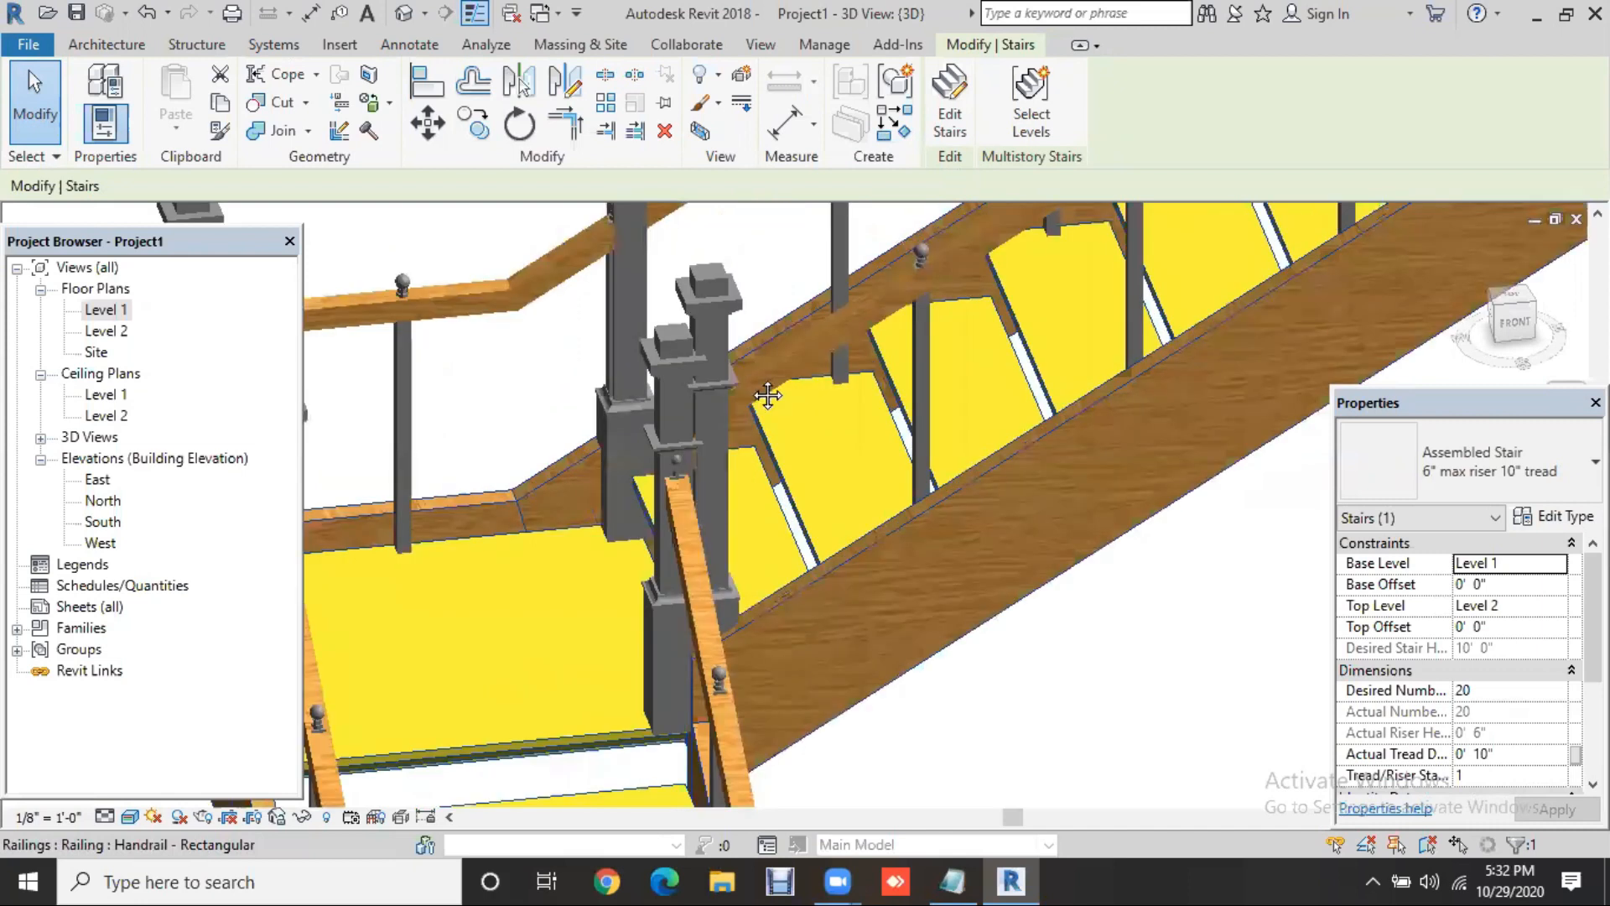
{"action": "scroll", "coordinate": [767, 395], "scroll_direction": "up", "scroll_amount": 2}
{"action": "scroll", "coordinate": [752, 476], "scroll_direction": "up", "scroll_amount": 2}
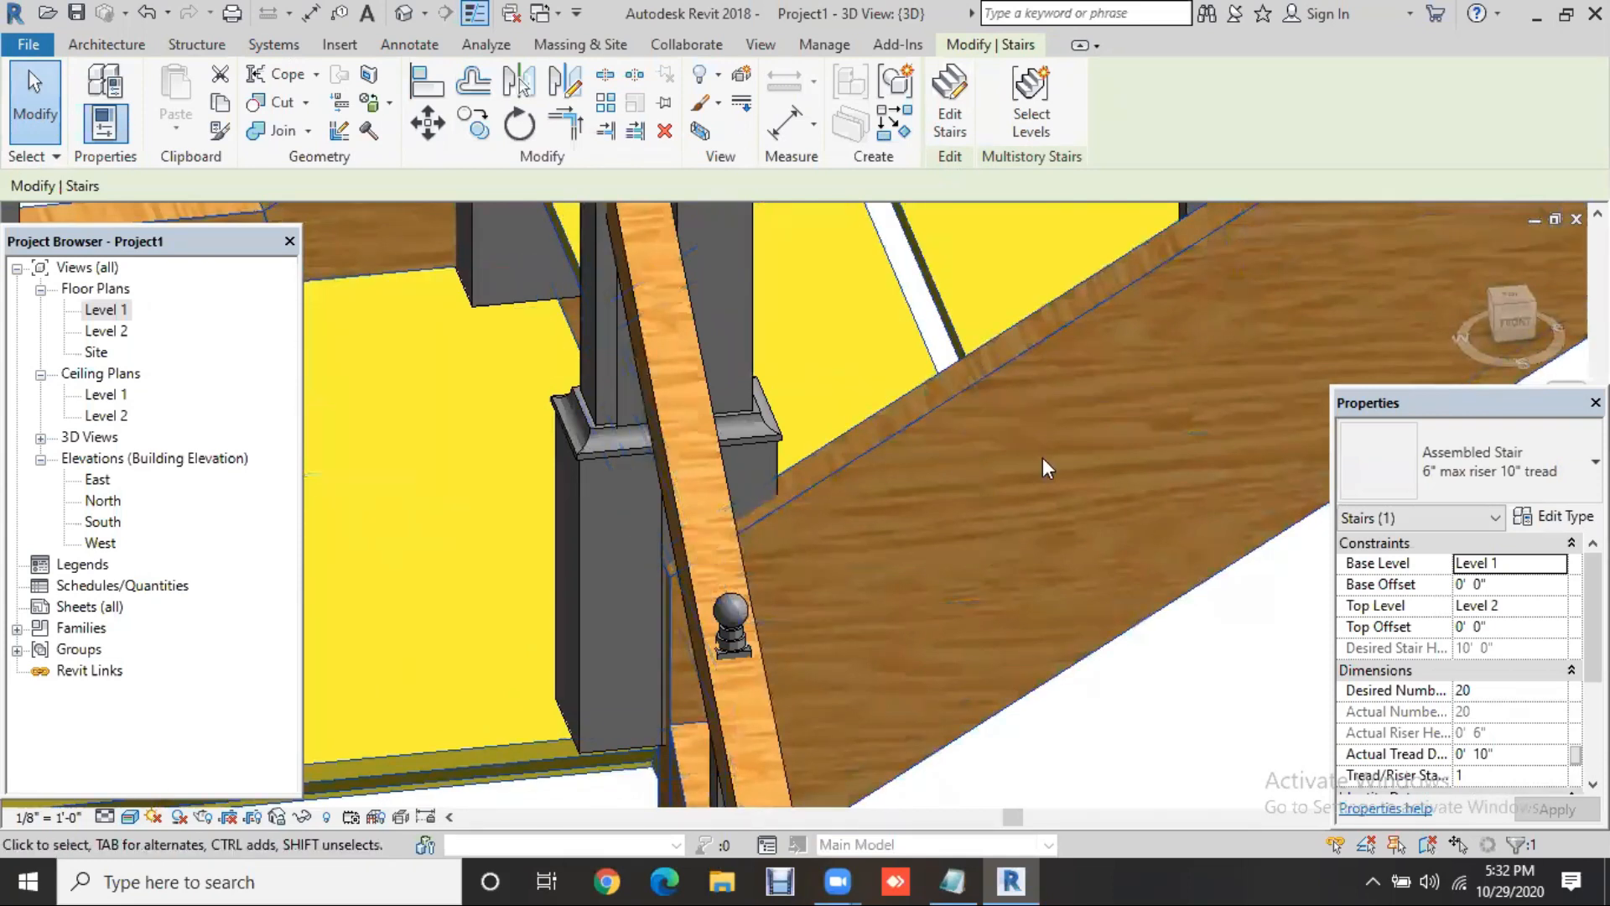
{"action": "scroll", "coordinate": [831, 547], "scroll_direction": "down", "scroll_amount": 2}
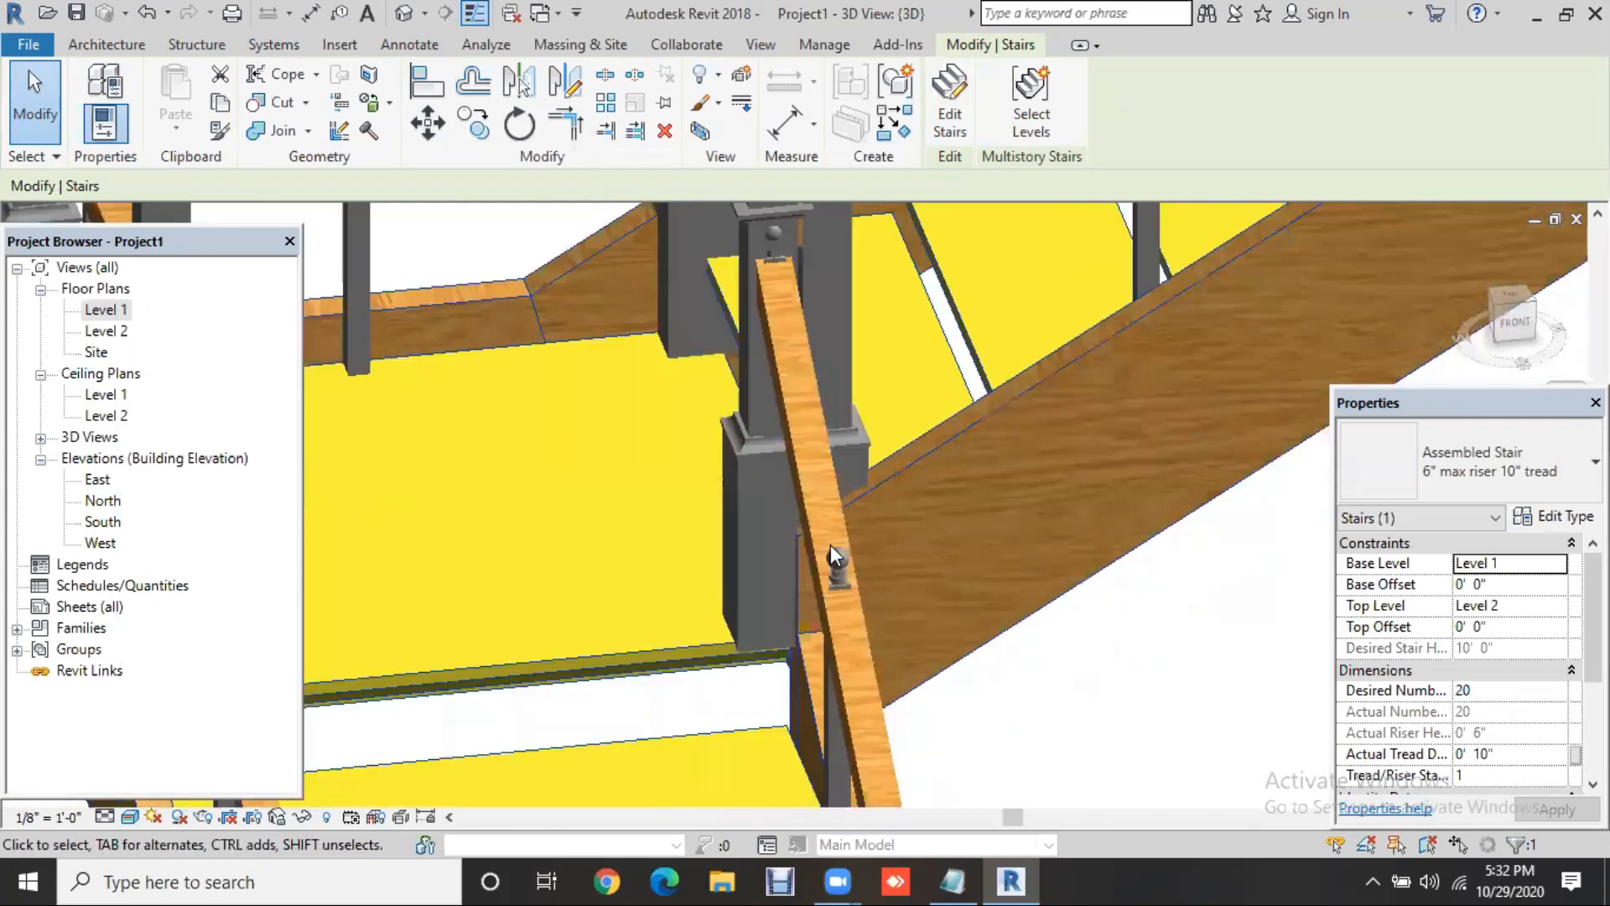
{"action": "scroll", "coordinate": [805, 562], "scroll_direction": "down", "scroll_amount": 3}
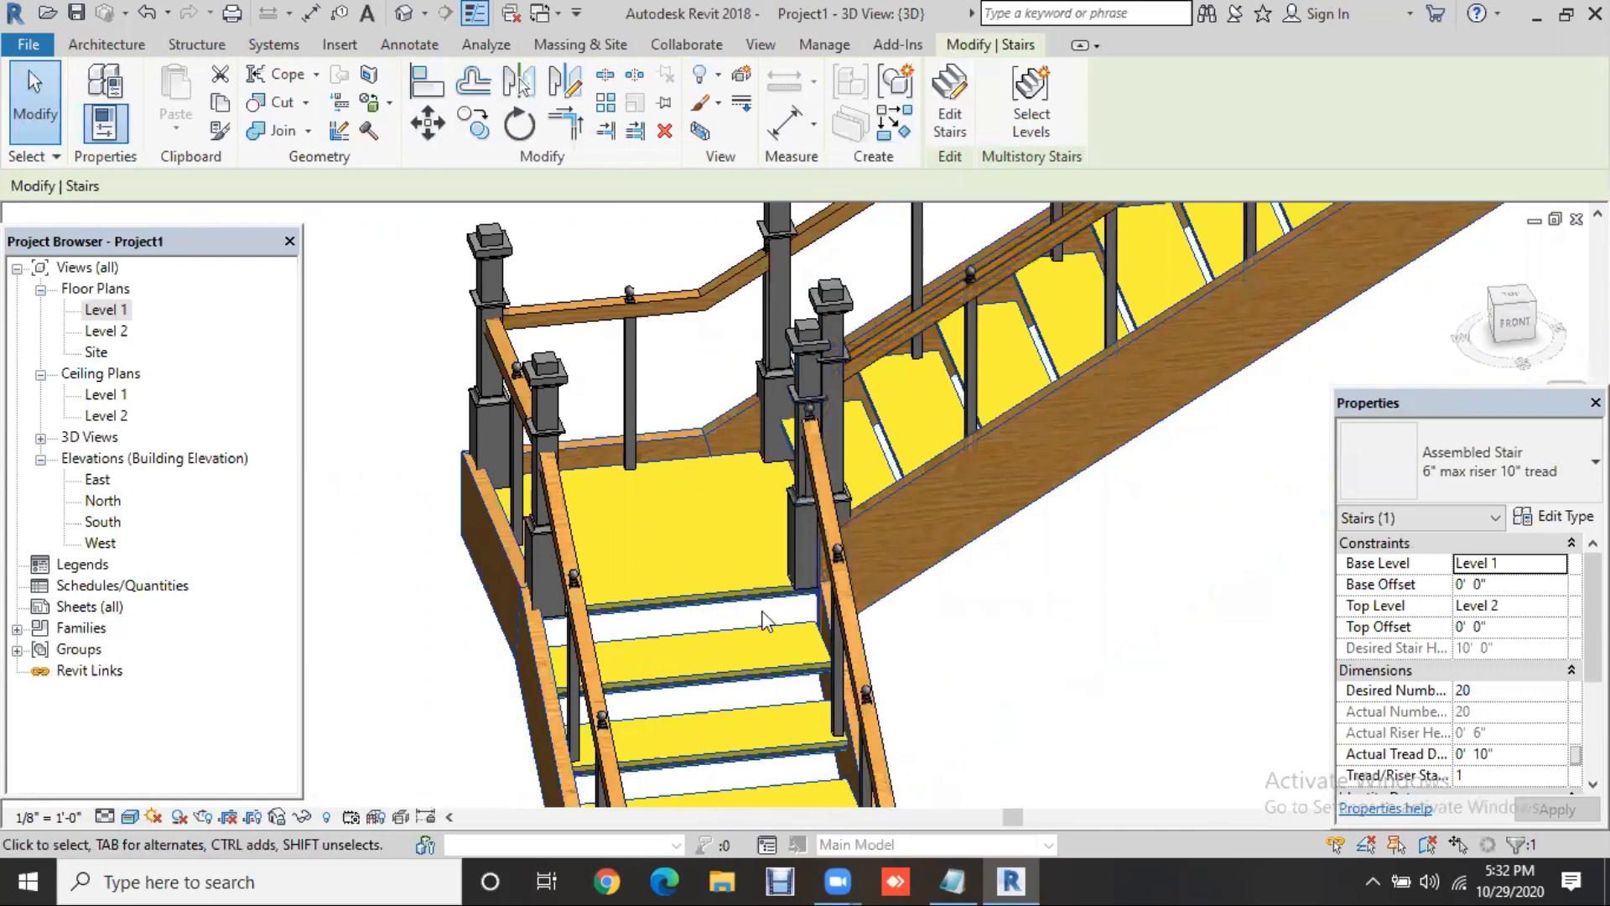
{"action": "scroll", "coordinate": [762, 610], "scroll_direction": "down", "scroll_amount": 1}
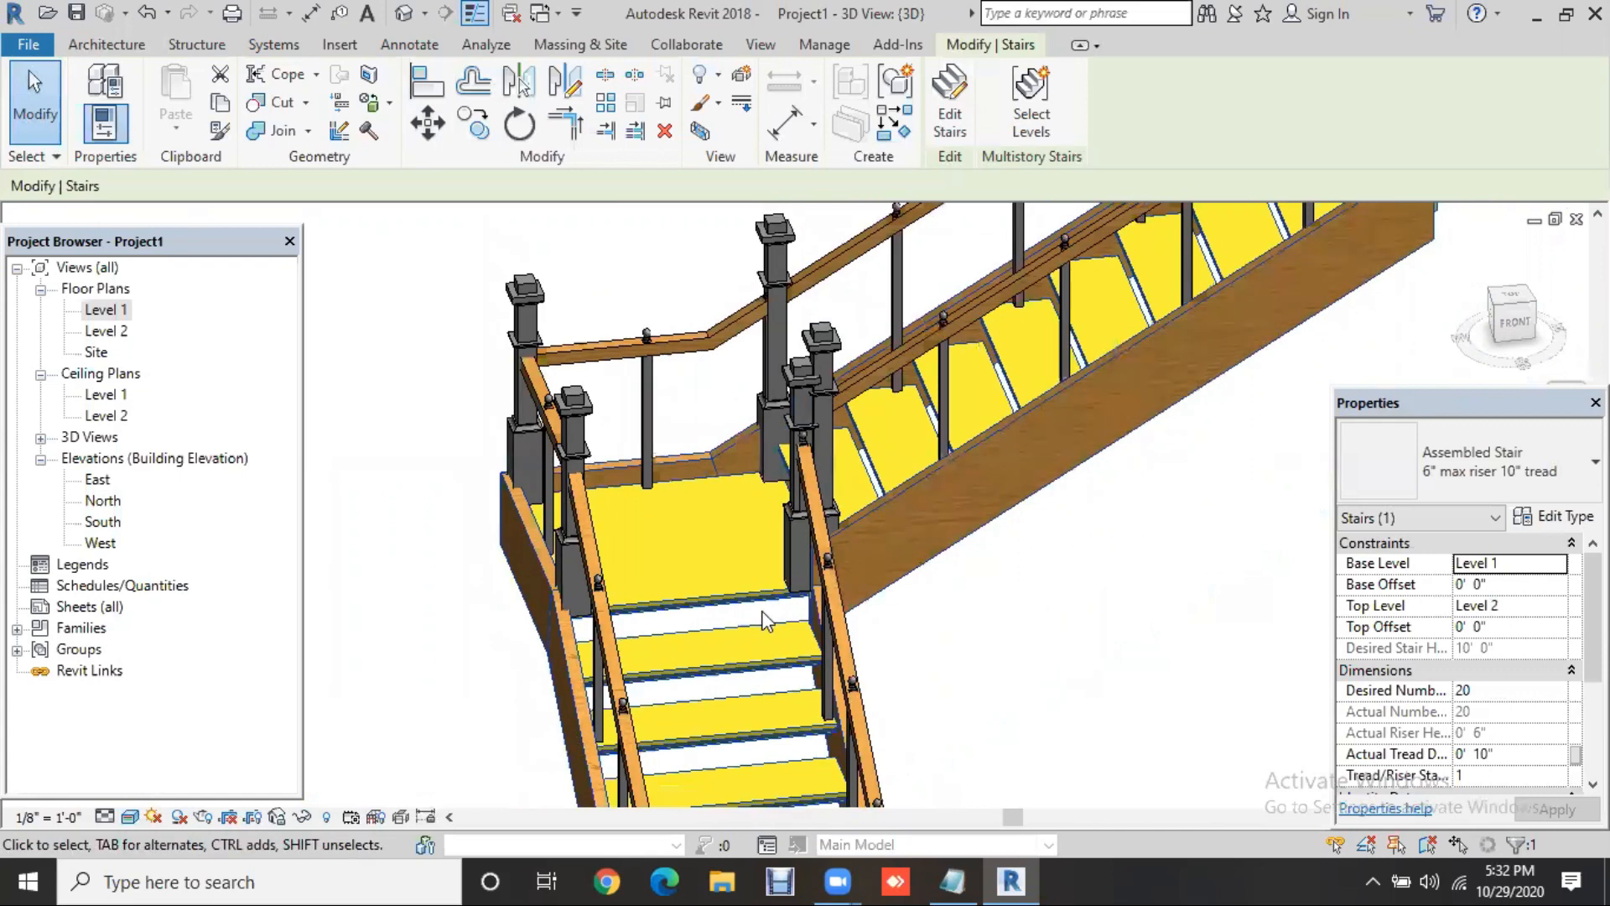
Model a full-step spiral stair with a radius of about 4' 6" on Level 1 and finish it
{"action": "double_click", "coordinate": [102, 312]}
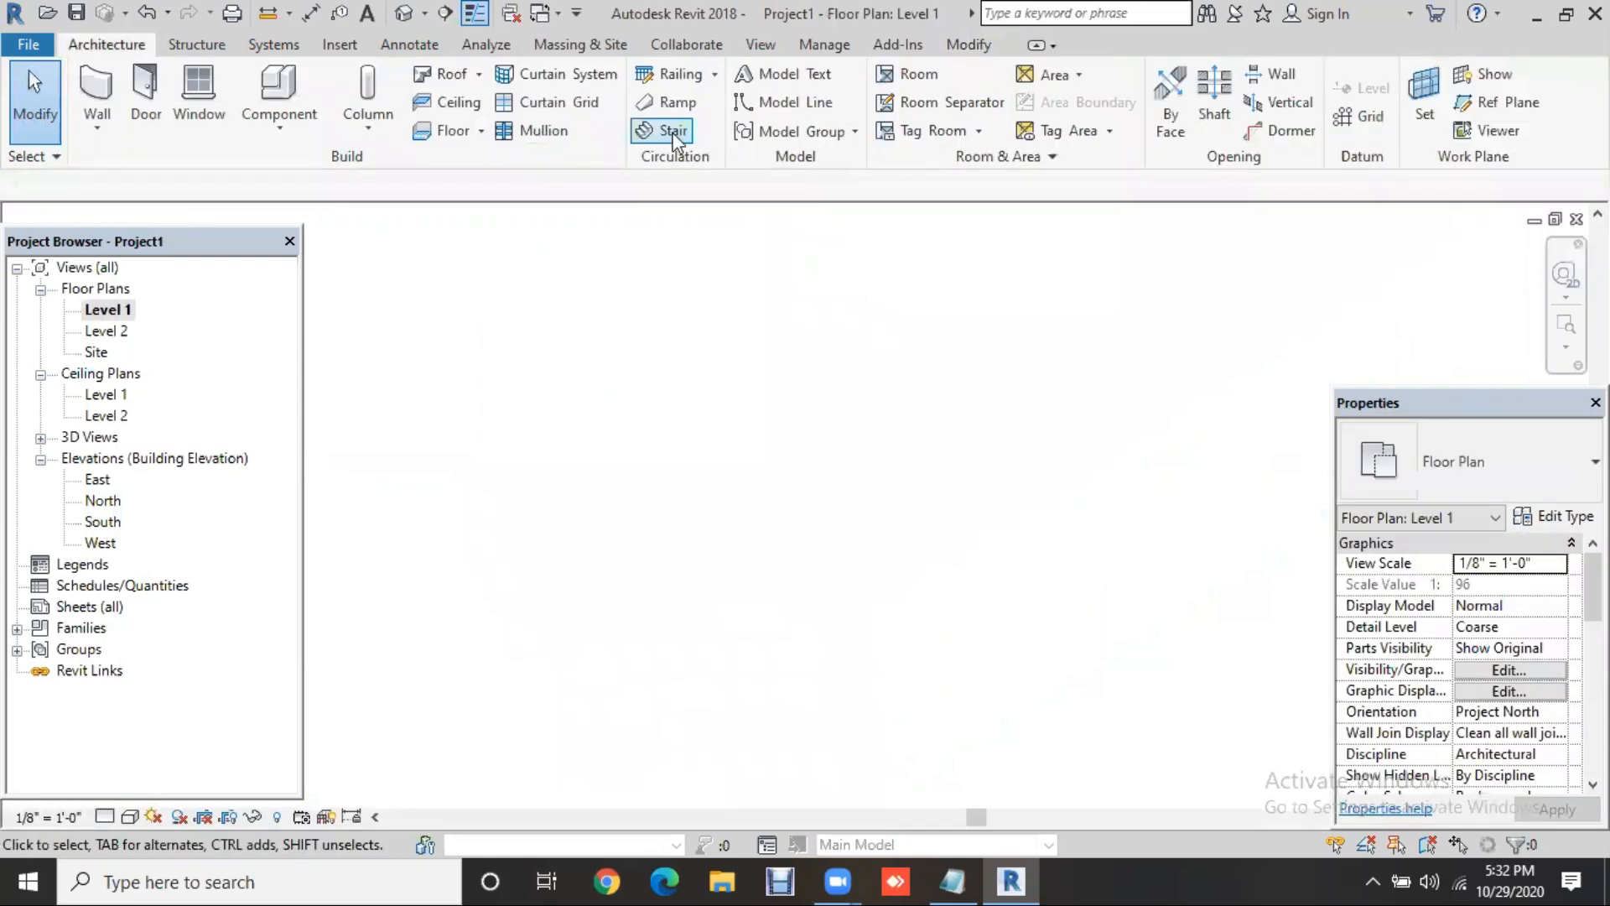
{"action": "left_click", "coordinate": [675, 134]}
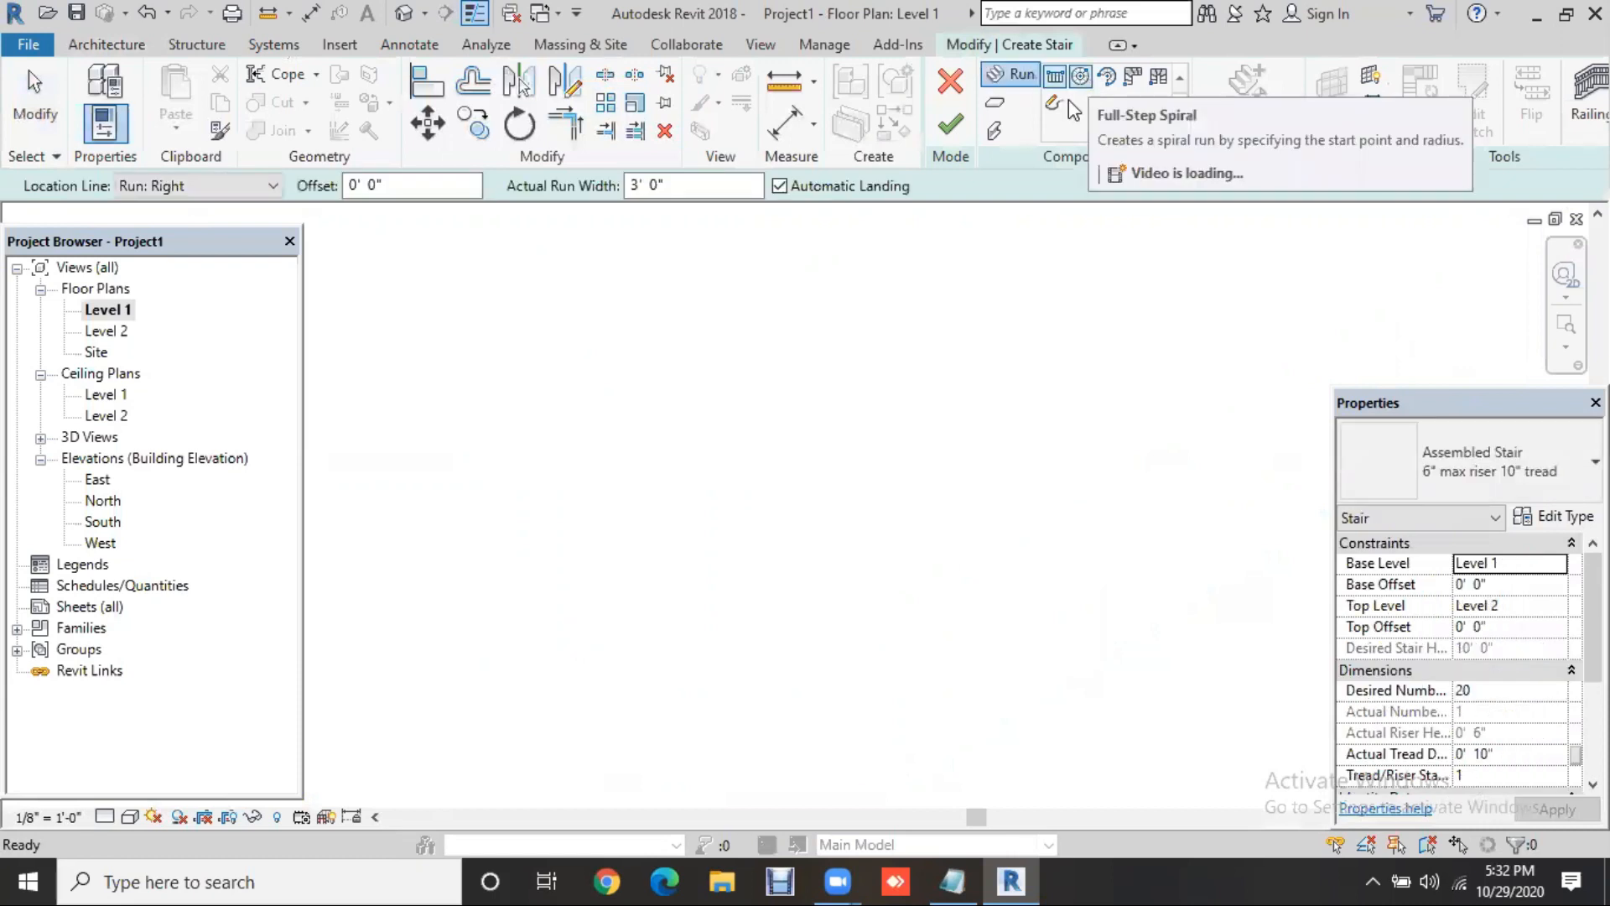
{"action": "left_click", "coordinate": [778, 569]}
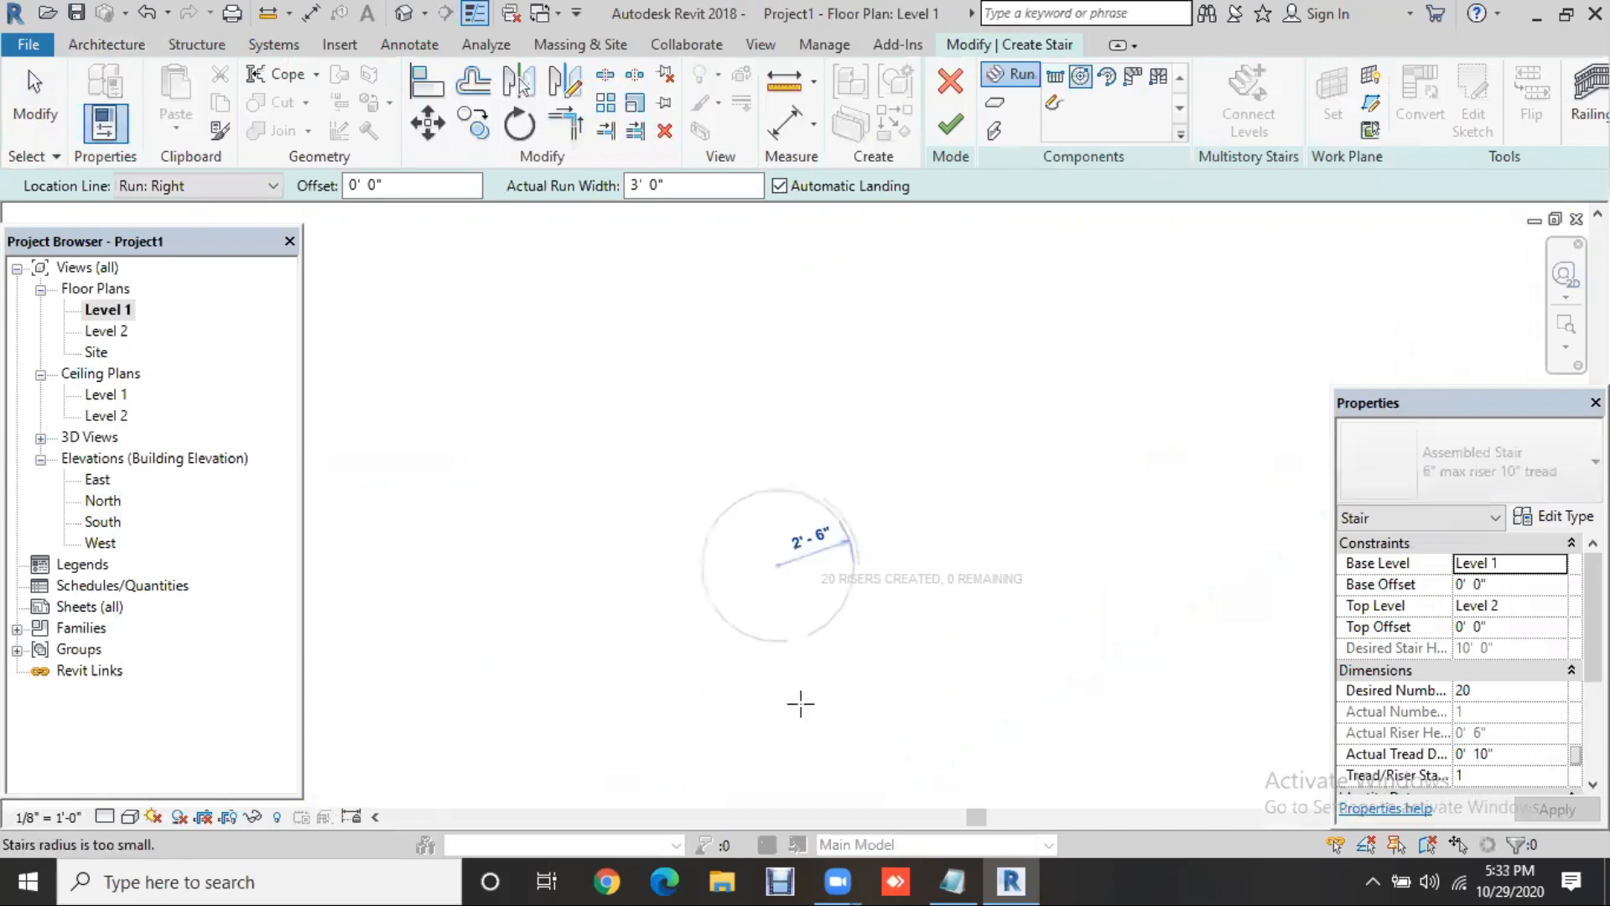
{"action": "left_click", "coordinate": [795, 696]}
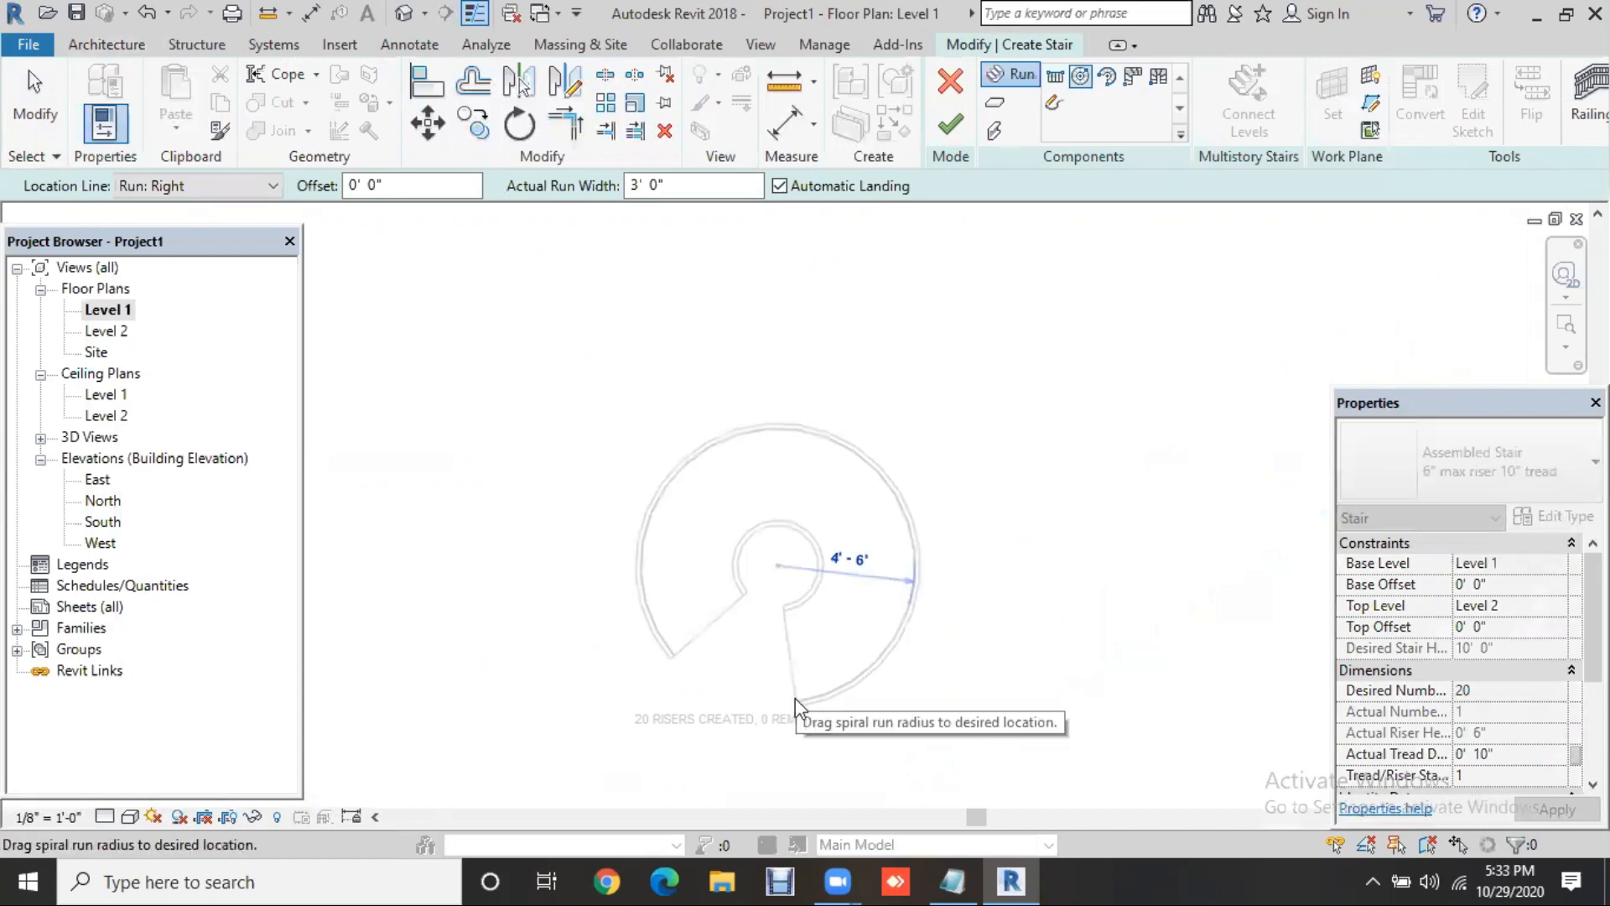
{"action": "left_click", "coordinate": [952, 129]}
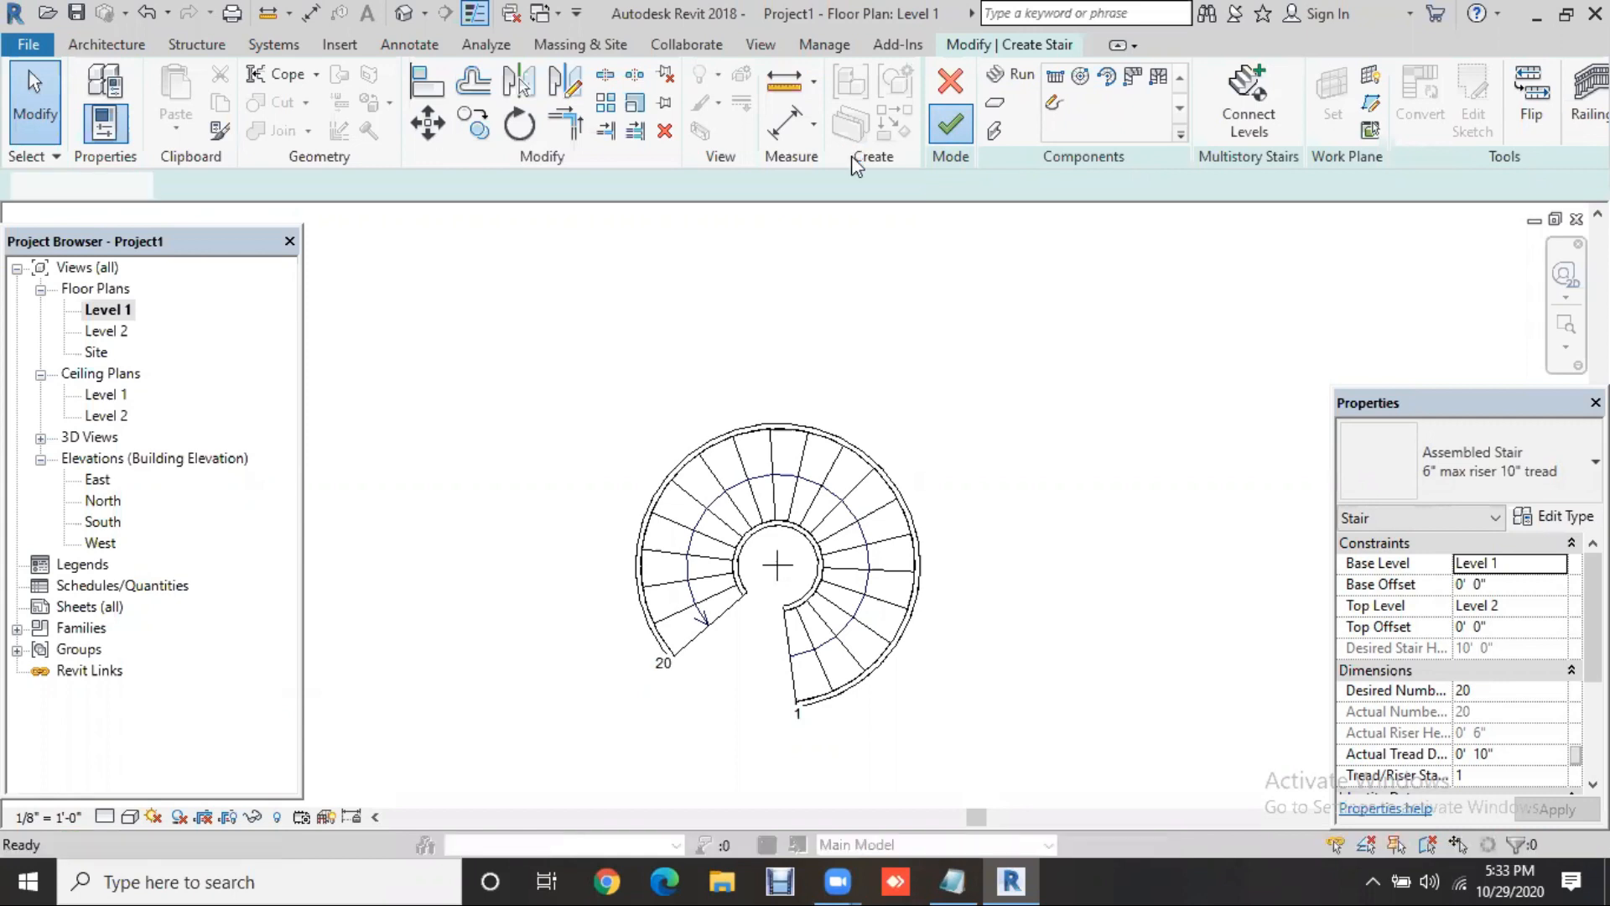
Delete the spiral stair in the 3D view and return to the Level 1 floor plan
{"action": "left_click", "coordinate": [402, 14]}
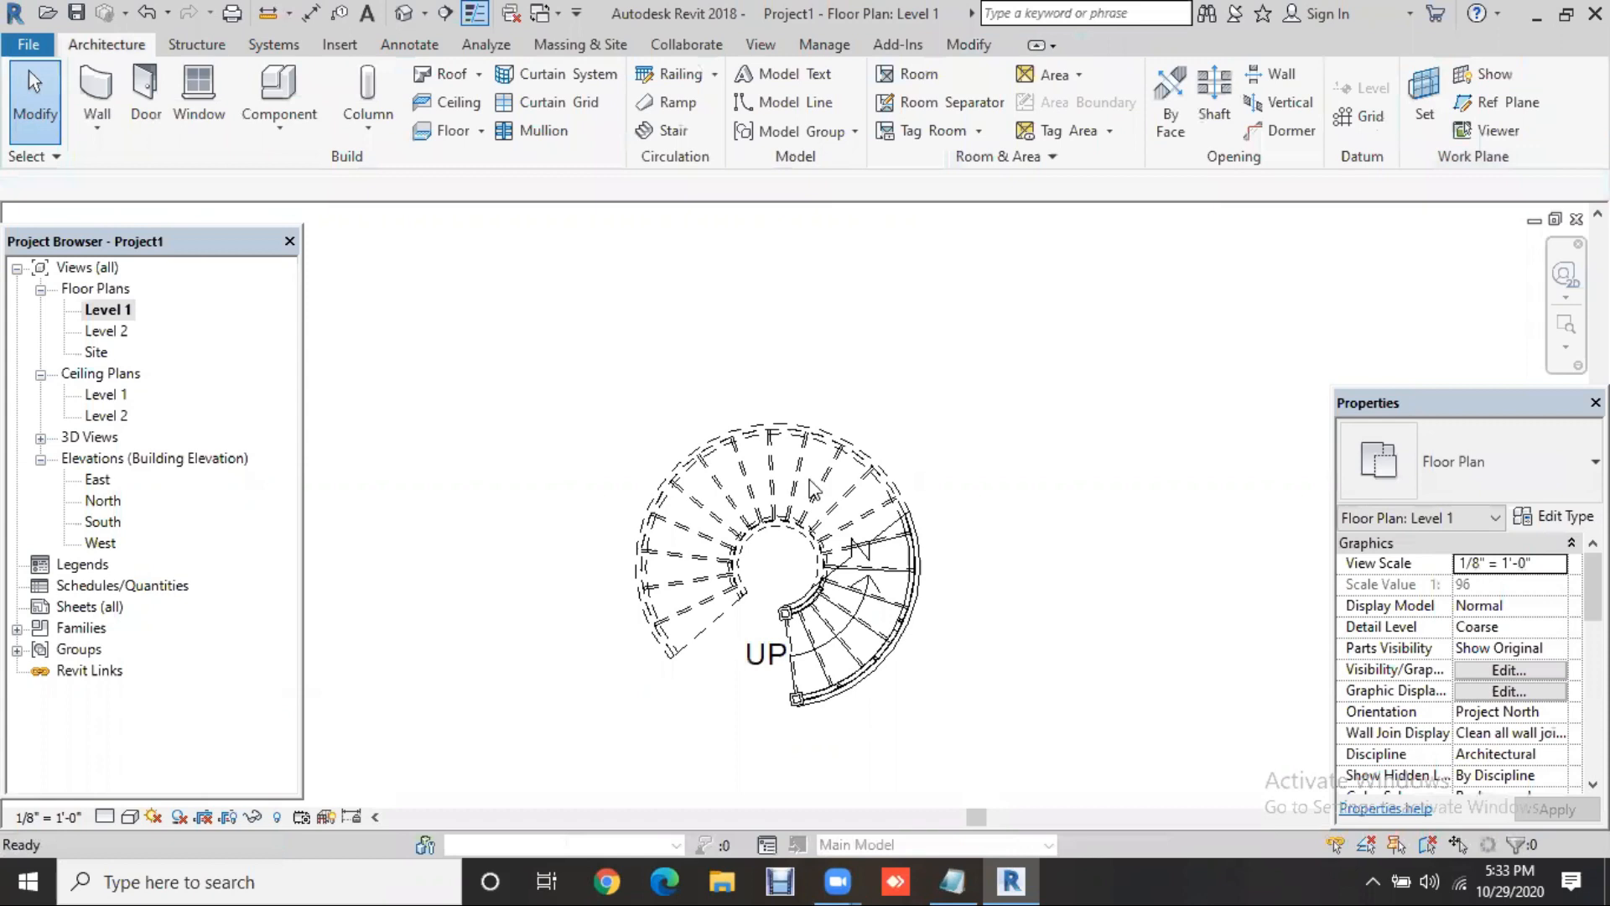
{"action": "middle_click_drag", "start_coordinate": [710, 385], "coordinate": [663, 371]}
{"action": "middle_click_drag", "start_coordinate": [706, 571], "coordinate": [1140, 532], "text": "shift"}
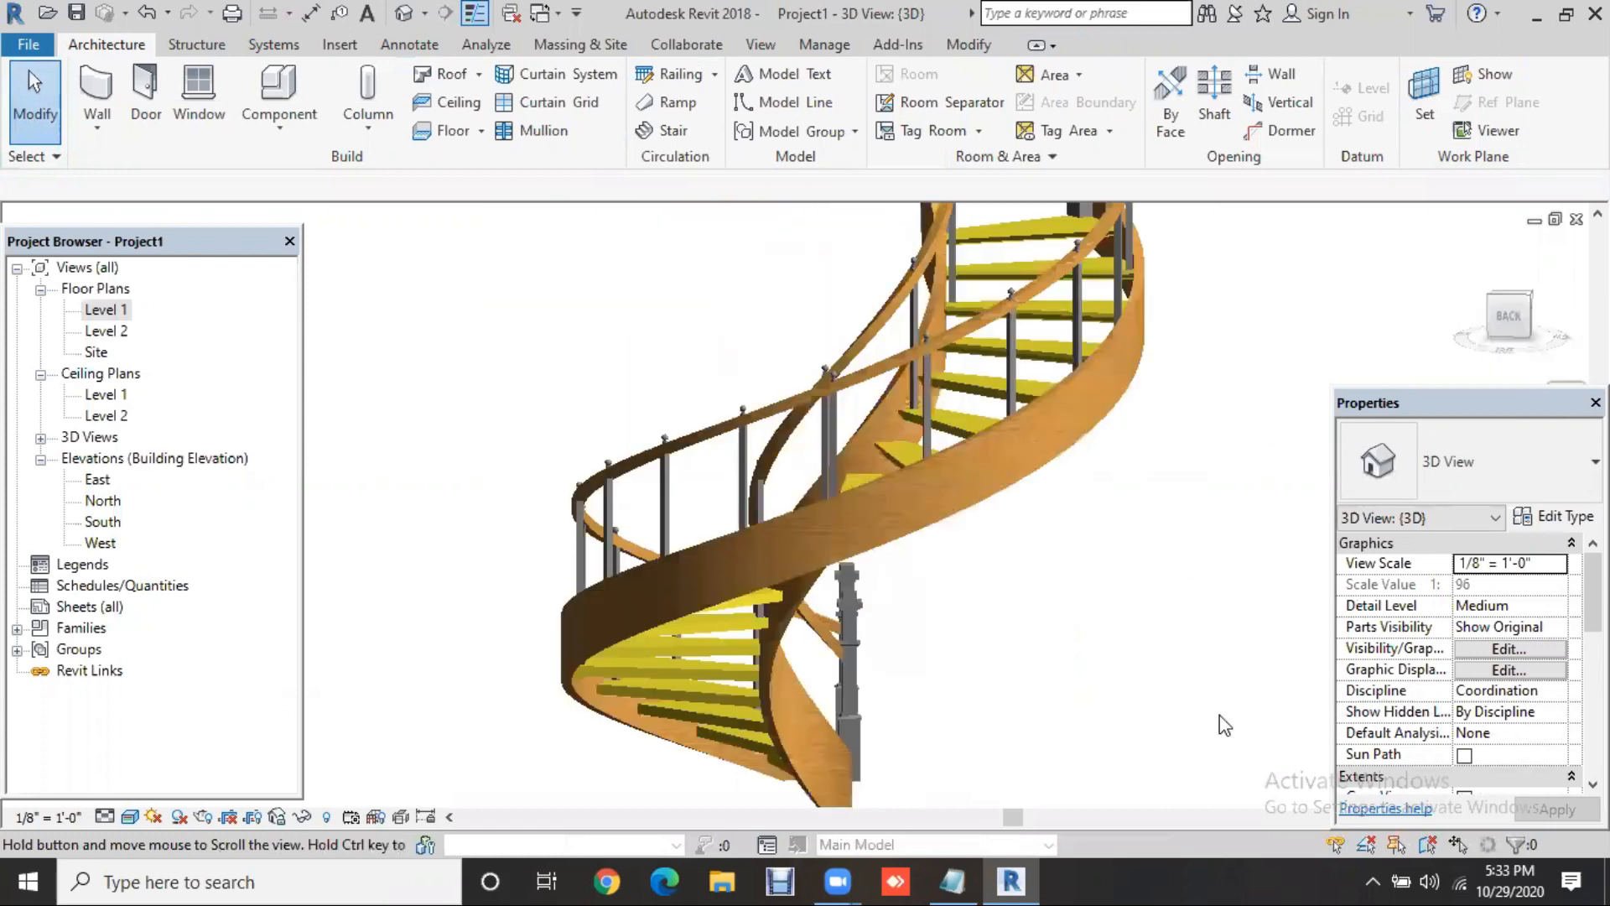
{"action": "middle_click_drag", "start_coordinate": [1016, 702], "coordinate": [1035, 565], "text": "shift"}
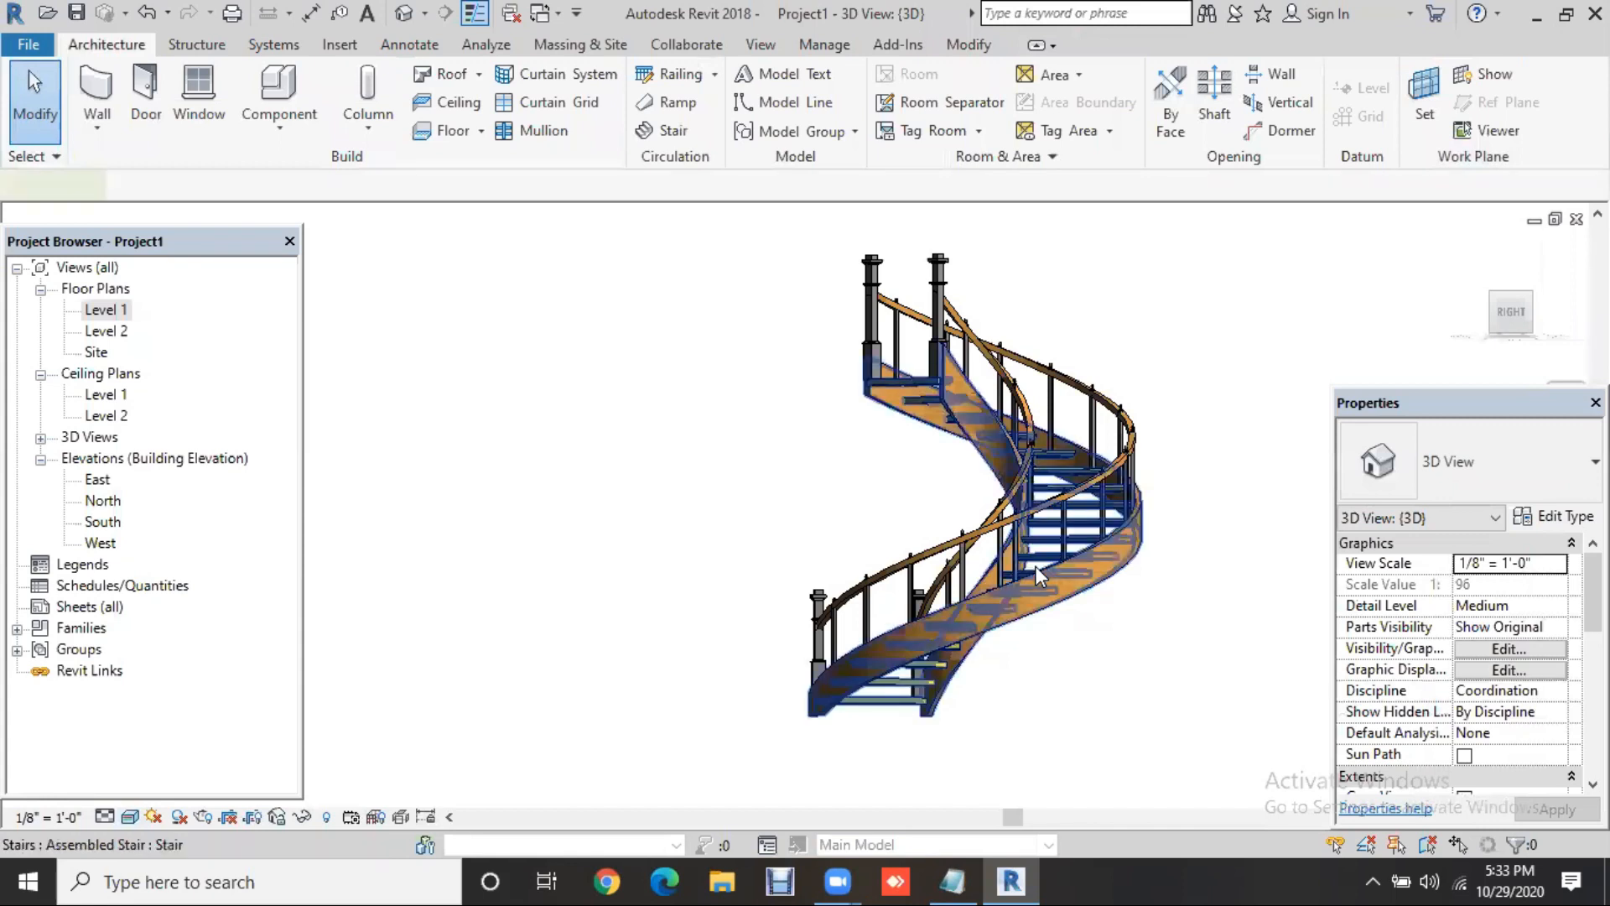
{"action": "left_click", "coordinate": [1035, 565]}
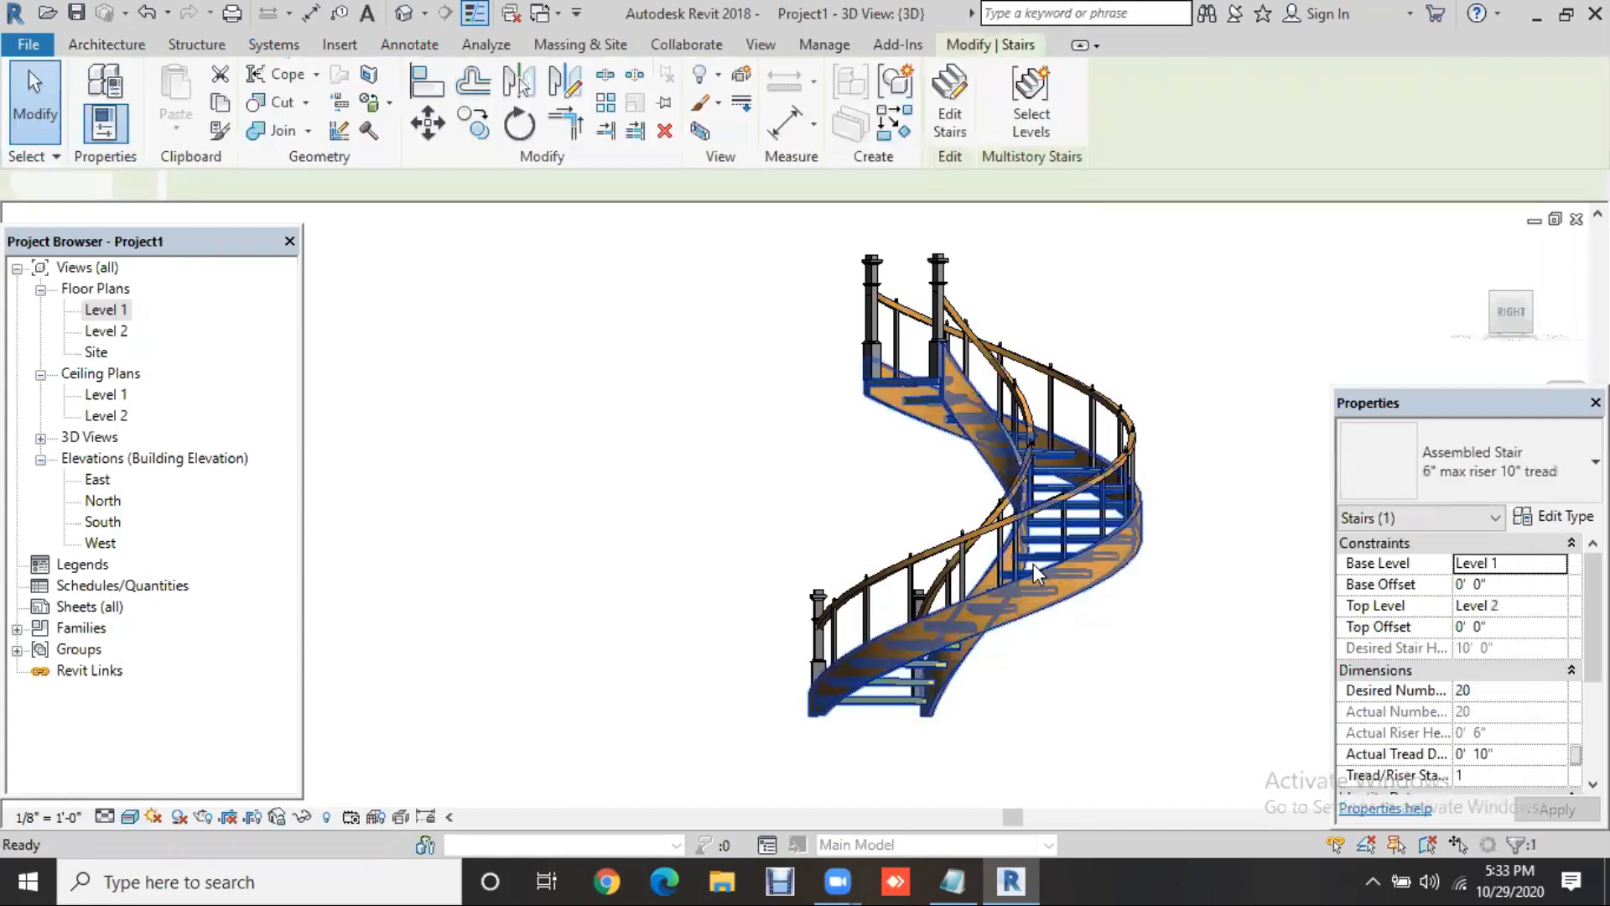
{"action": "key", "text": "Delete"}
{"action": "double_click", "coordinate": [114, 304]}
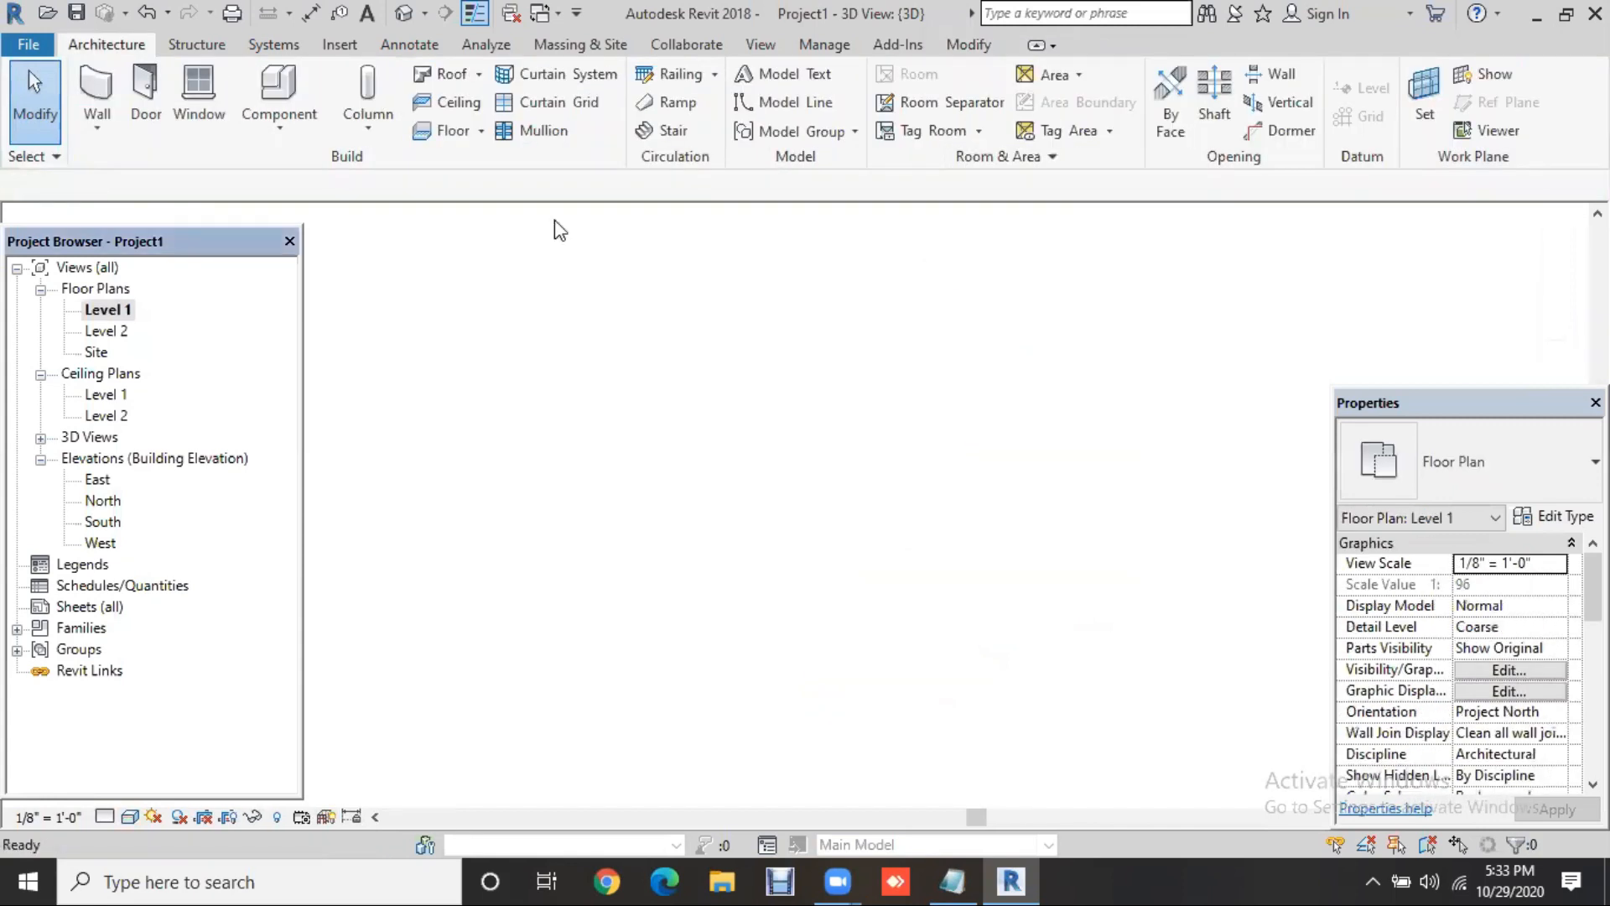
Model a center-ends spiral stair on Level 1 with a radius of about 7' 0" and 12 risers, and finish it
{"action": "left_click", "coordinate": [654, 132]}
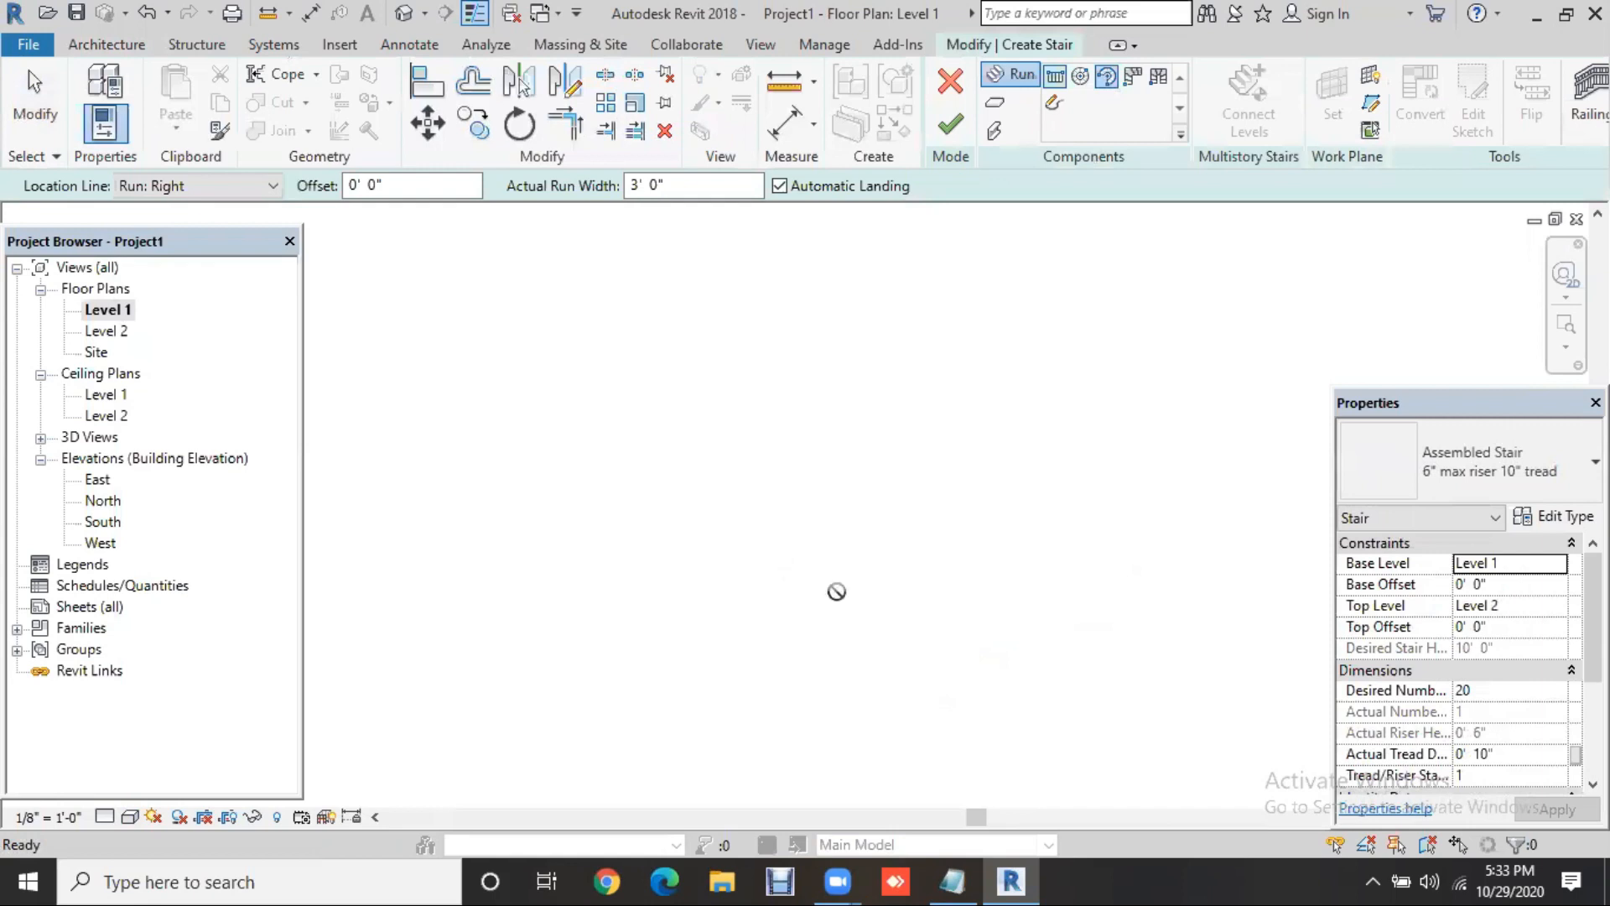
{"action": "left_click", "coordinate": [769, 544]}
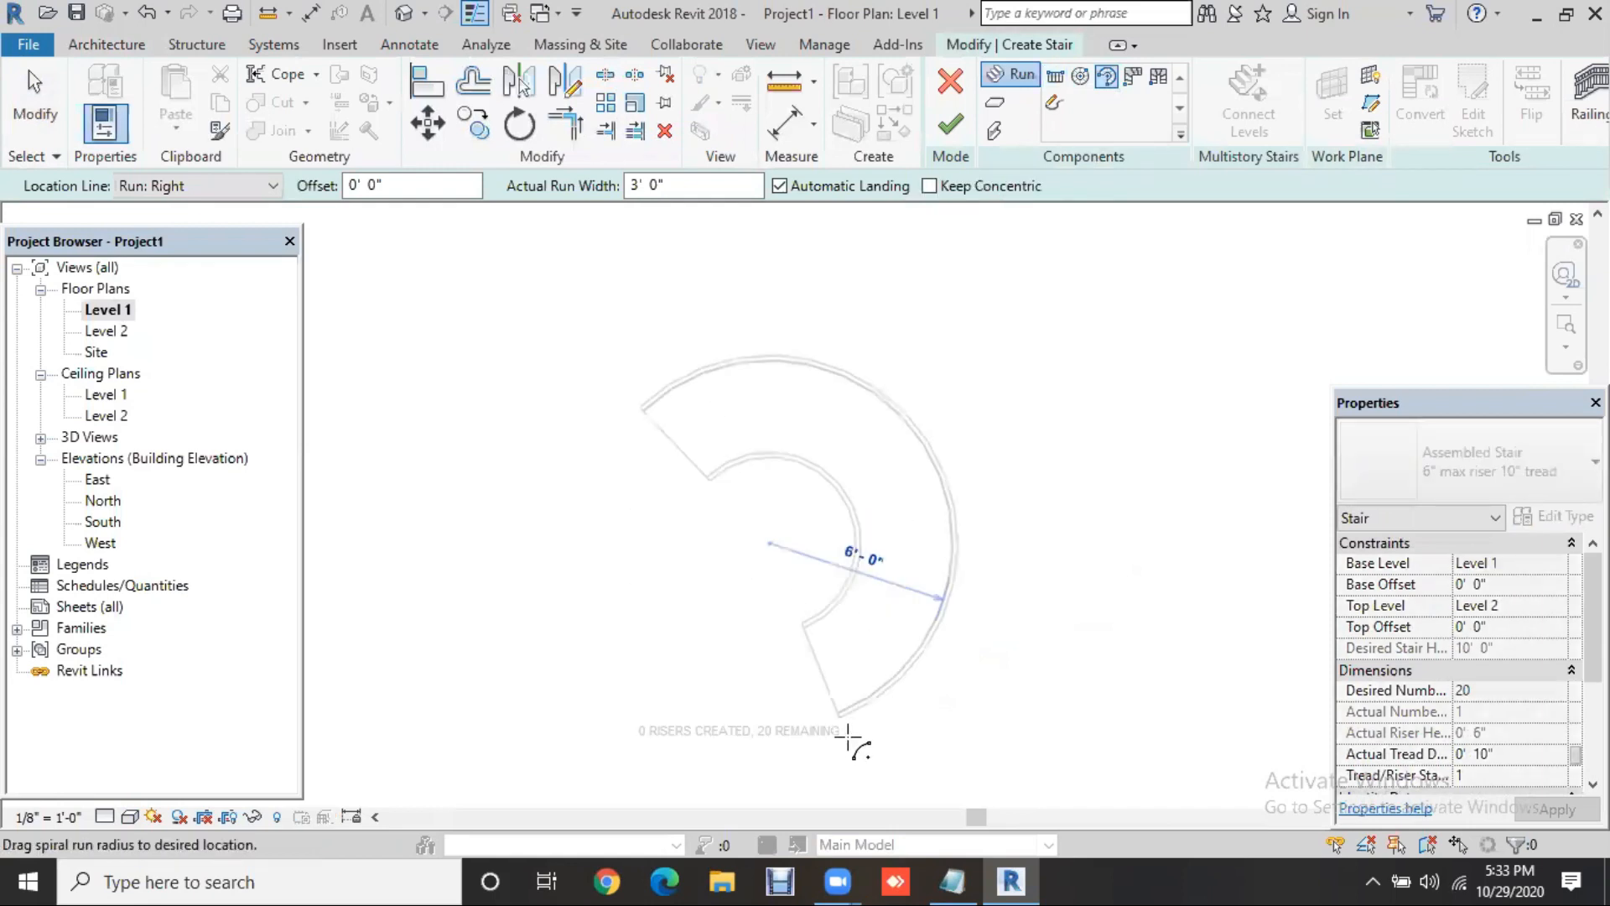
{"action": "left_click", "coordinate": [848, 736]}
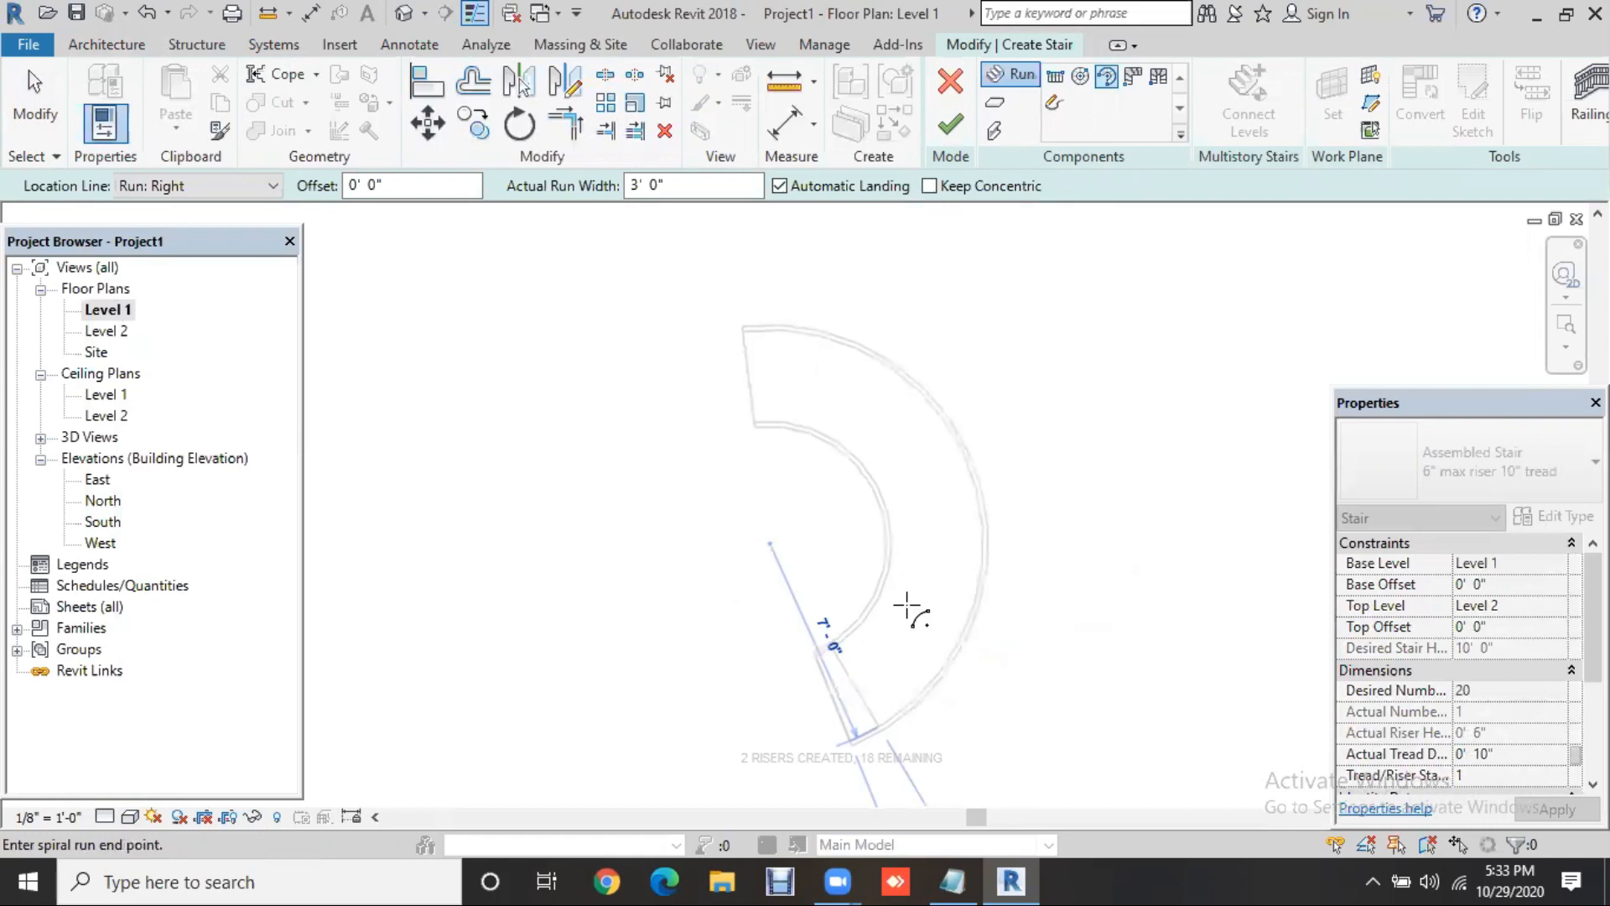
{"action": "left_click", "coordinate": [917, 475]}
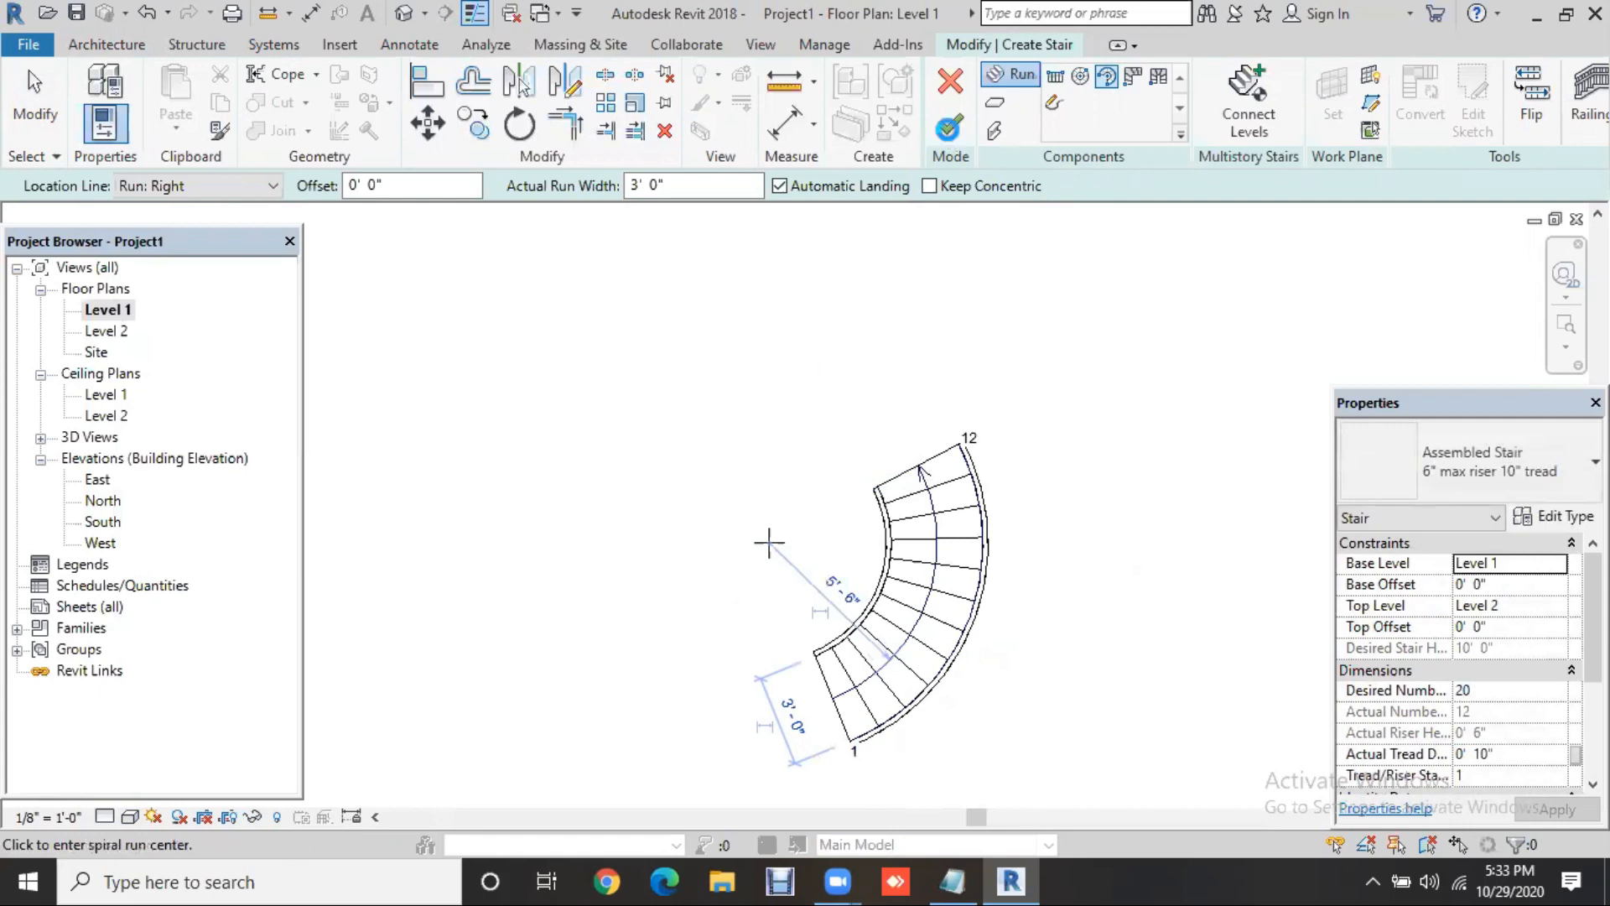
{"action": "left_click", "coordinate": [950, 126]}
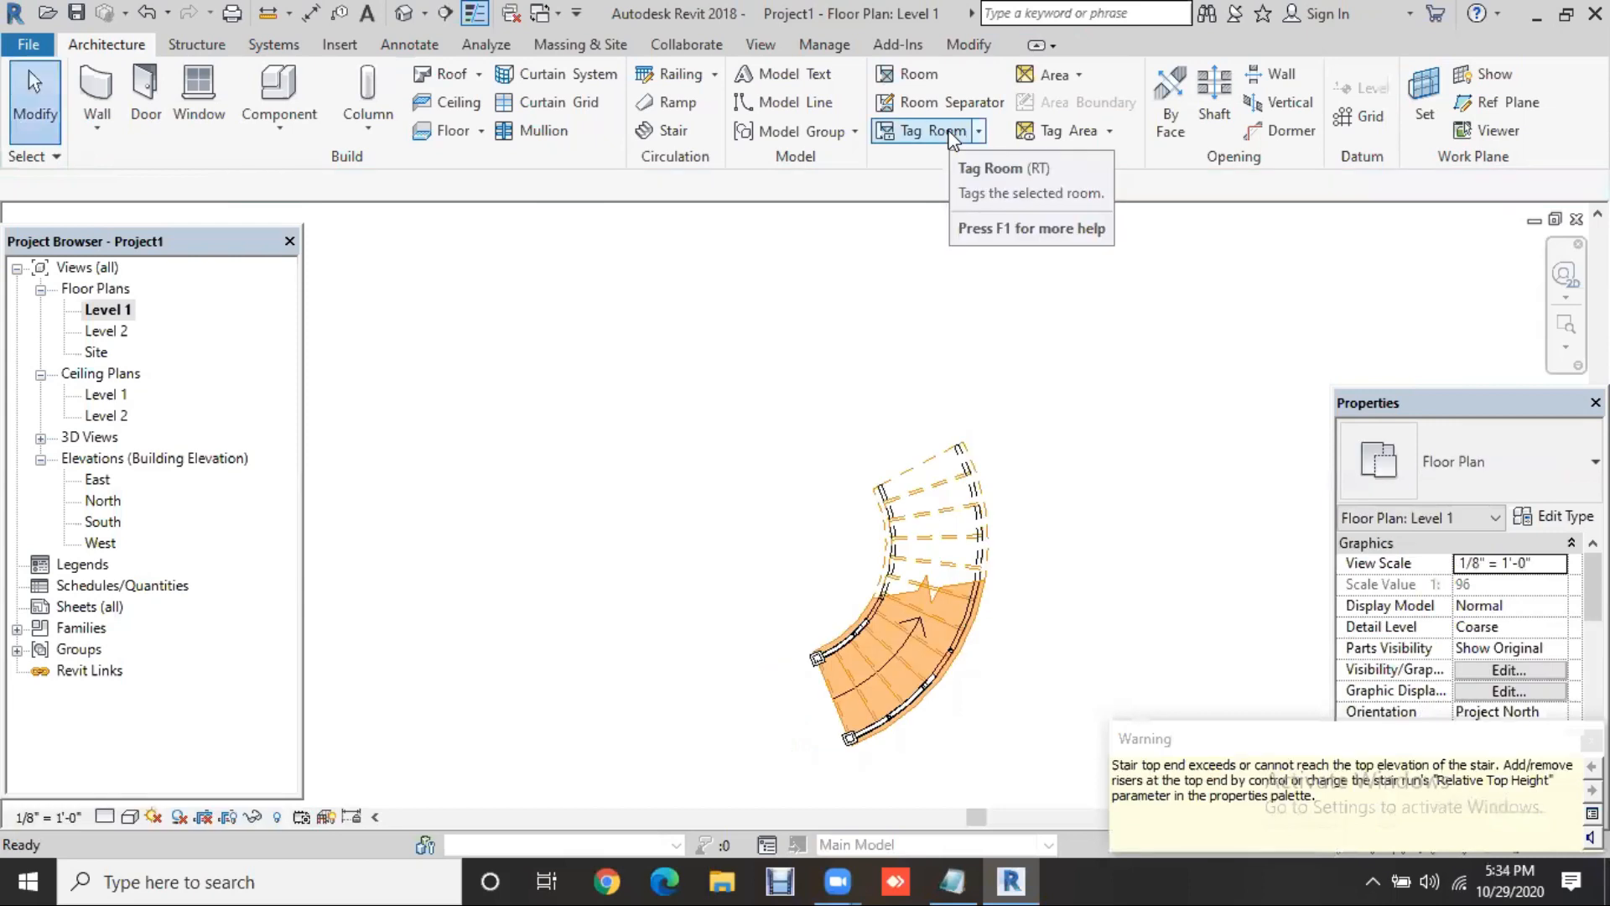
View the partial-turn curved stair in 3D, delete it and reopen the Level 1 floor plan
{"action": "left_click", "coordinate": [404, 14]}
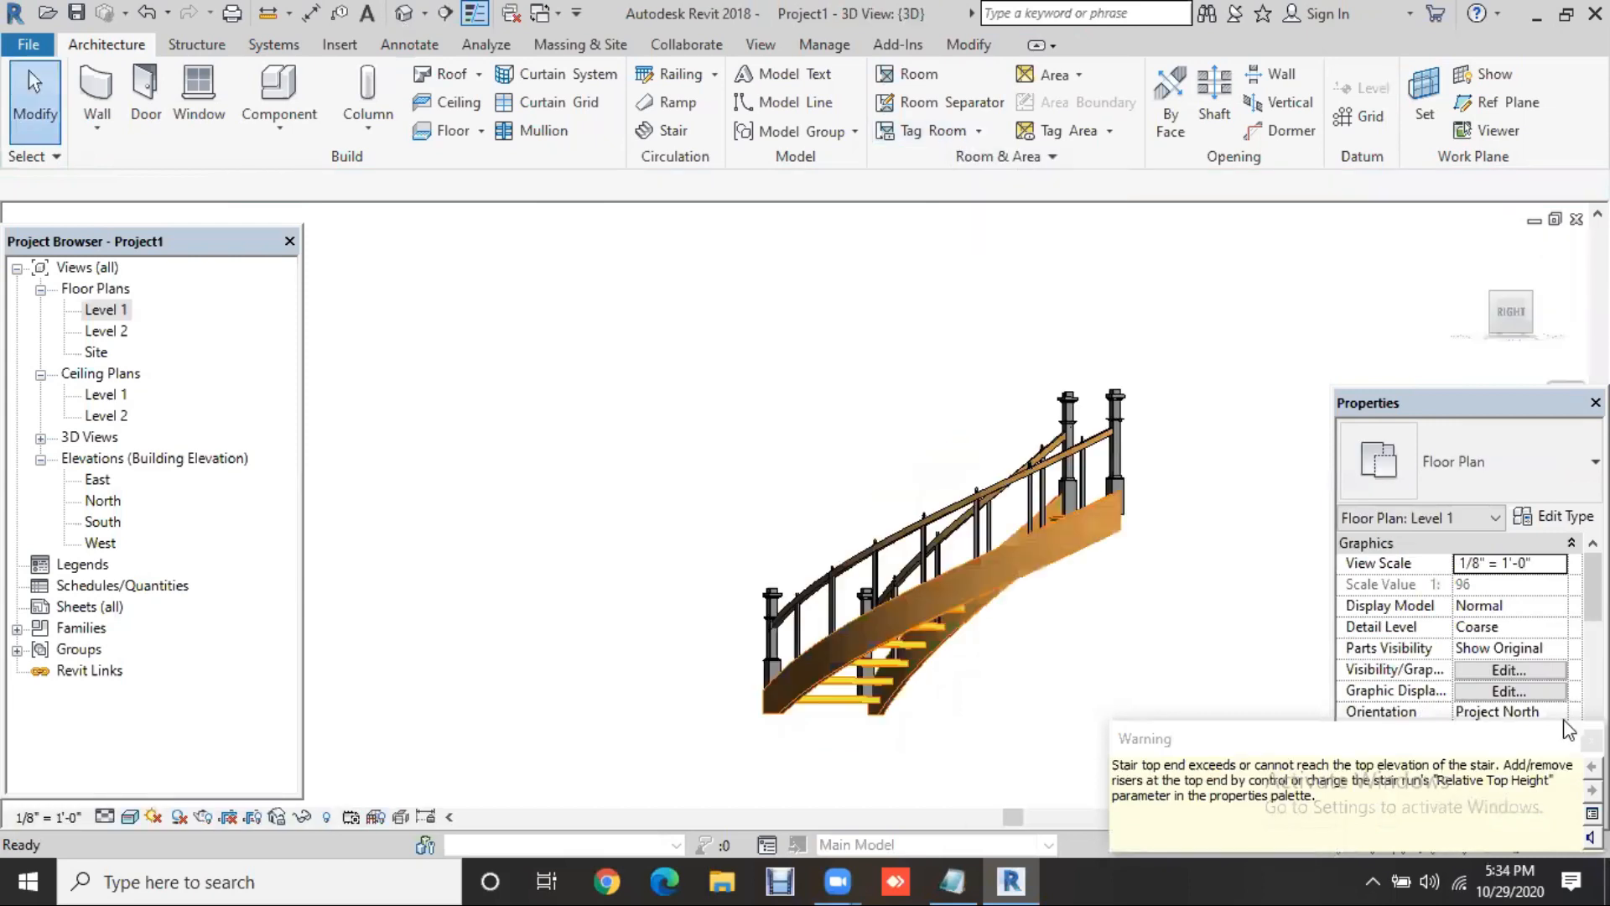
{"action": "left_click", "coordinate": [1029, 717]}
{"action": "mouse_move", "coordinate": [1046, 733]}
{"action": "middle_mouse_down", "text": "shift"}
{"action": "mouse_move", "coordinate": [1288, 640]}
{"action": "mouse_move", "coordinate": [1039, 497]}
{"action": "mouse_move", "coordinate": [997, 748]}
{"action": "mouse_move", "coordinate": [1022, 656]}
{"action": "mouse_move", "coordinate": [1038, 709]}
{"action": "middle_mouse_up", "text": "shift"}
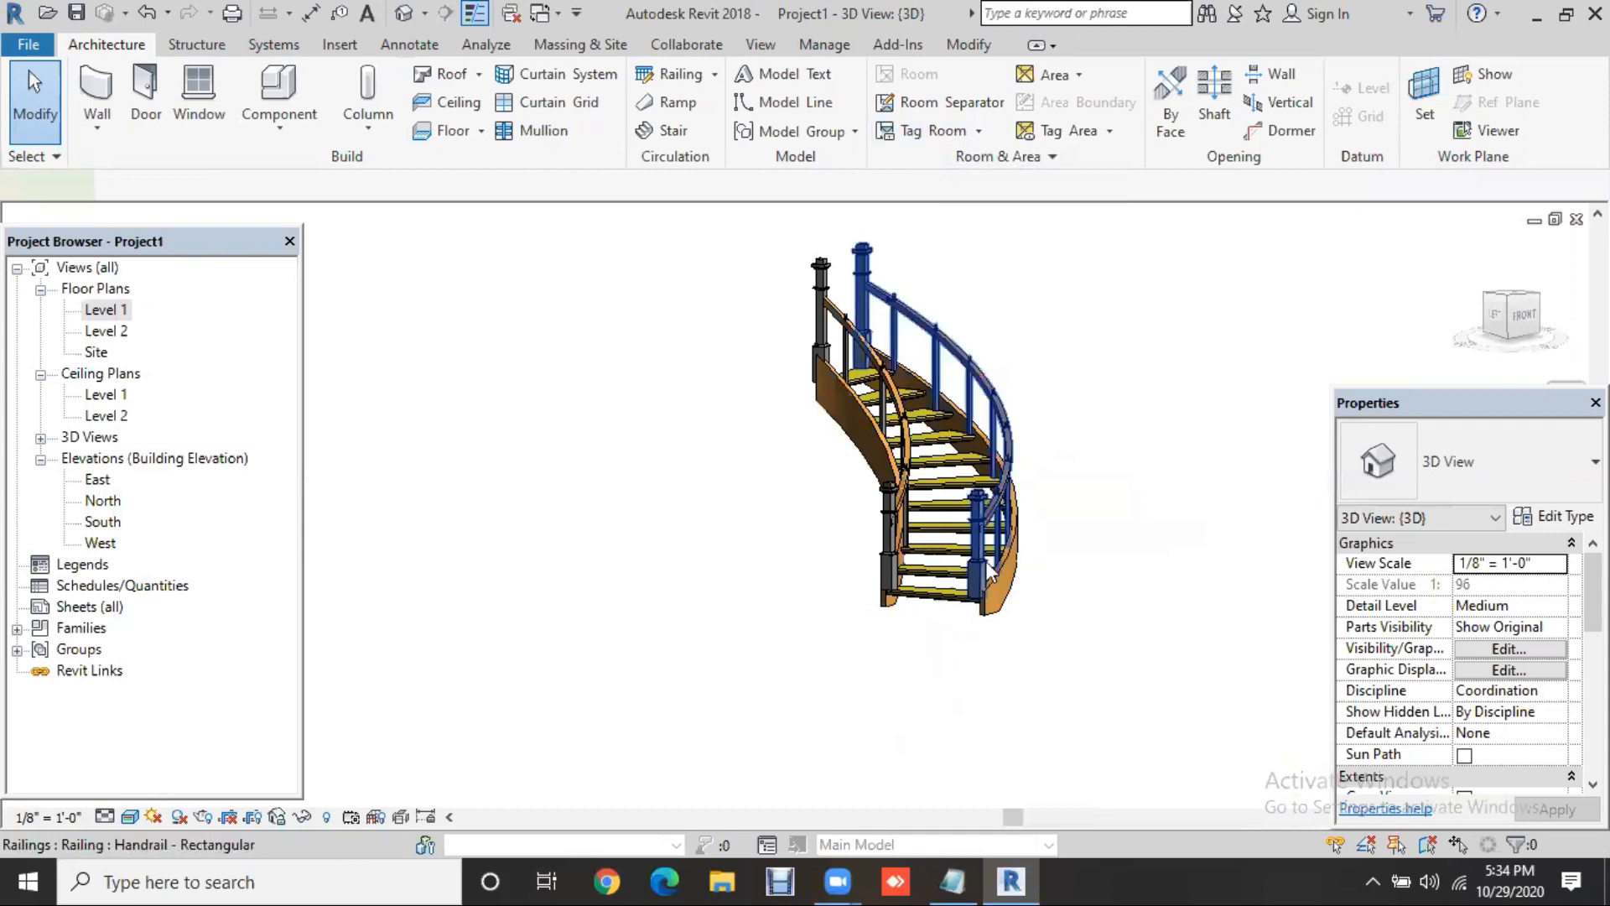
{"action": "left_click", "coordinate": [1030, 586]}
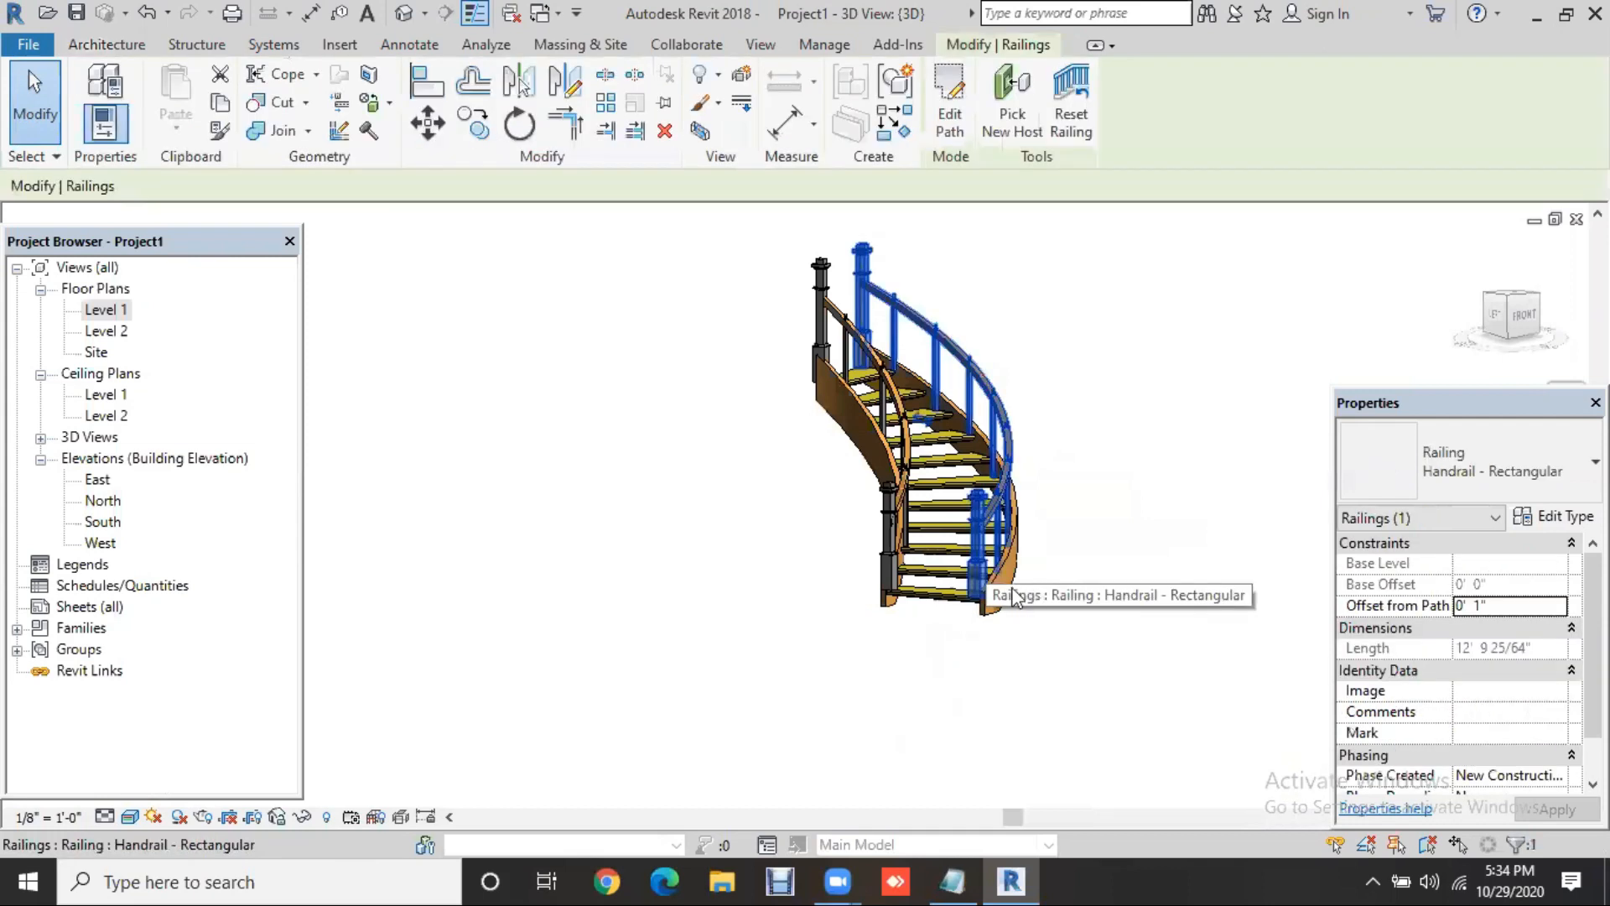
{"action": "key", "text": "Escape"}
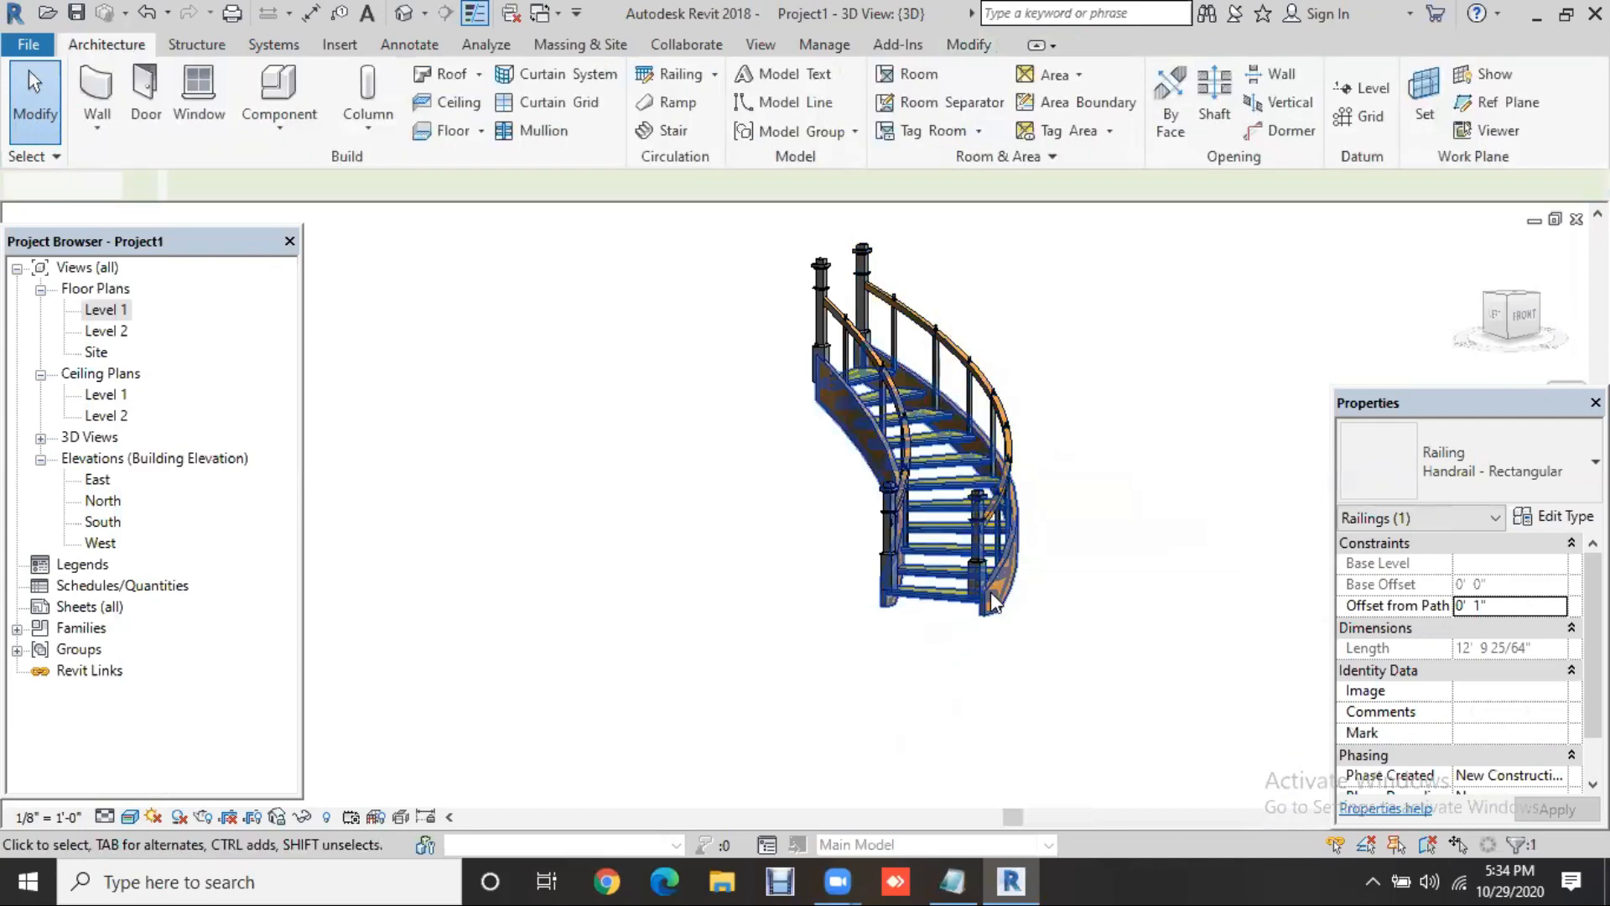
{"action": "double_click", "coordinate": [106, 312]}
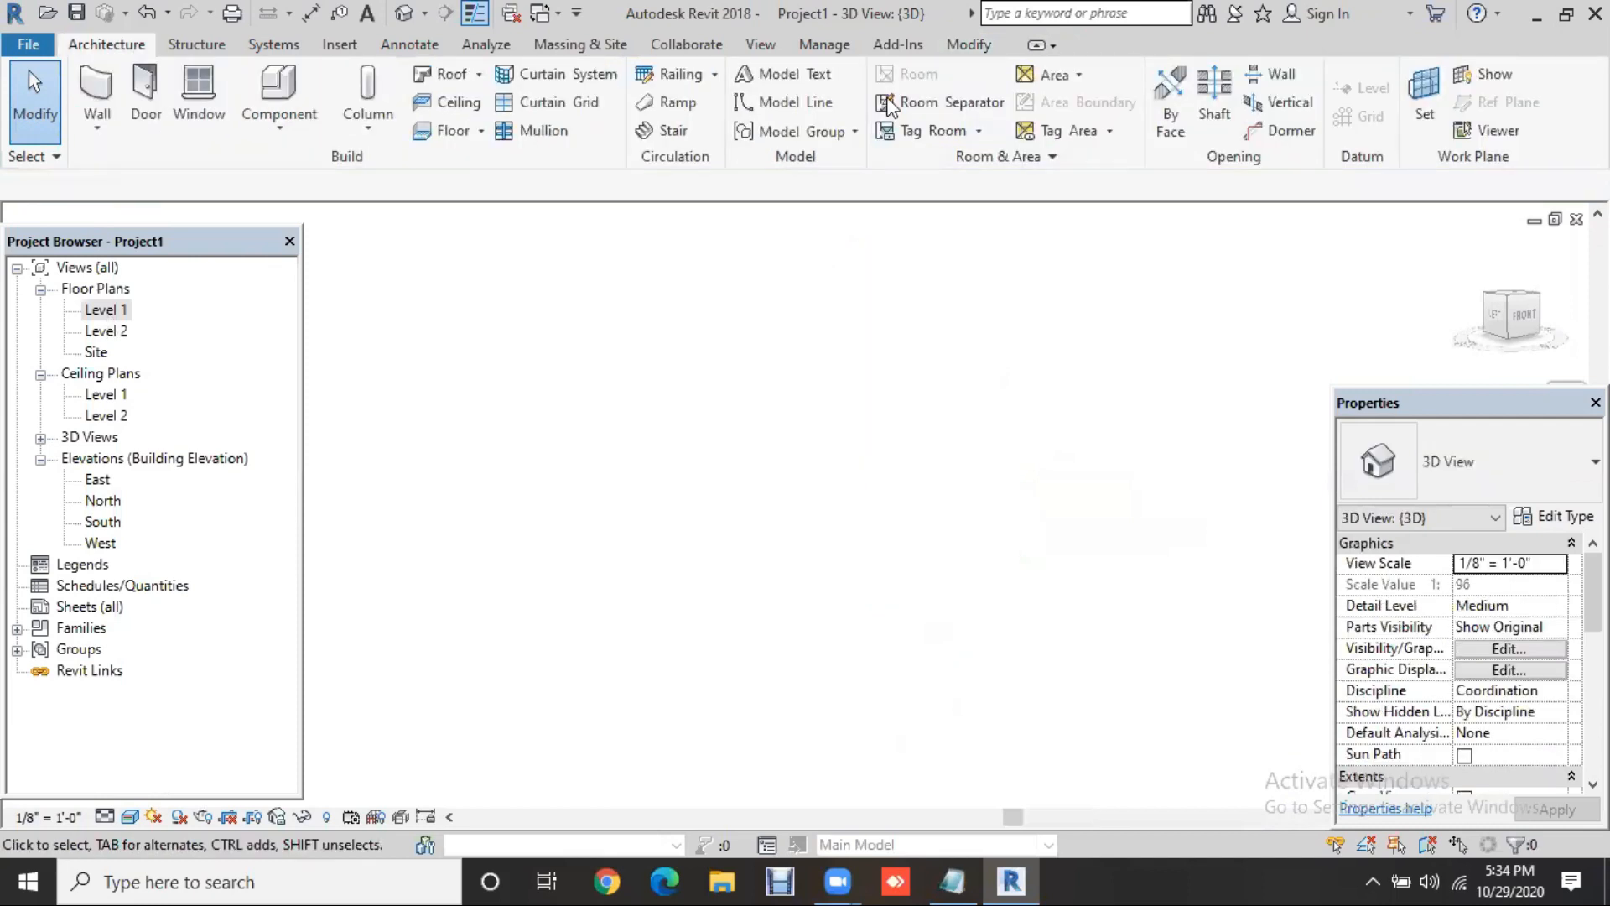
Start a stair on Level 1 and place a 3' 0" wide L-shape winder run with 20 risers
{"action": "left_click", "coordinate": [683, 134]}
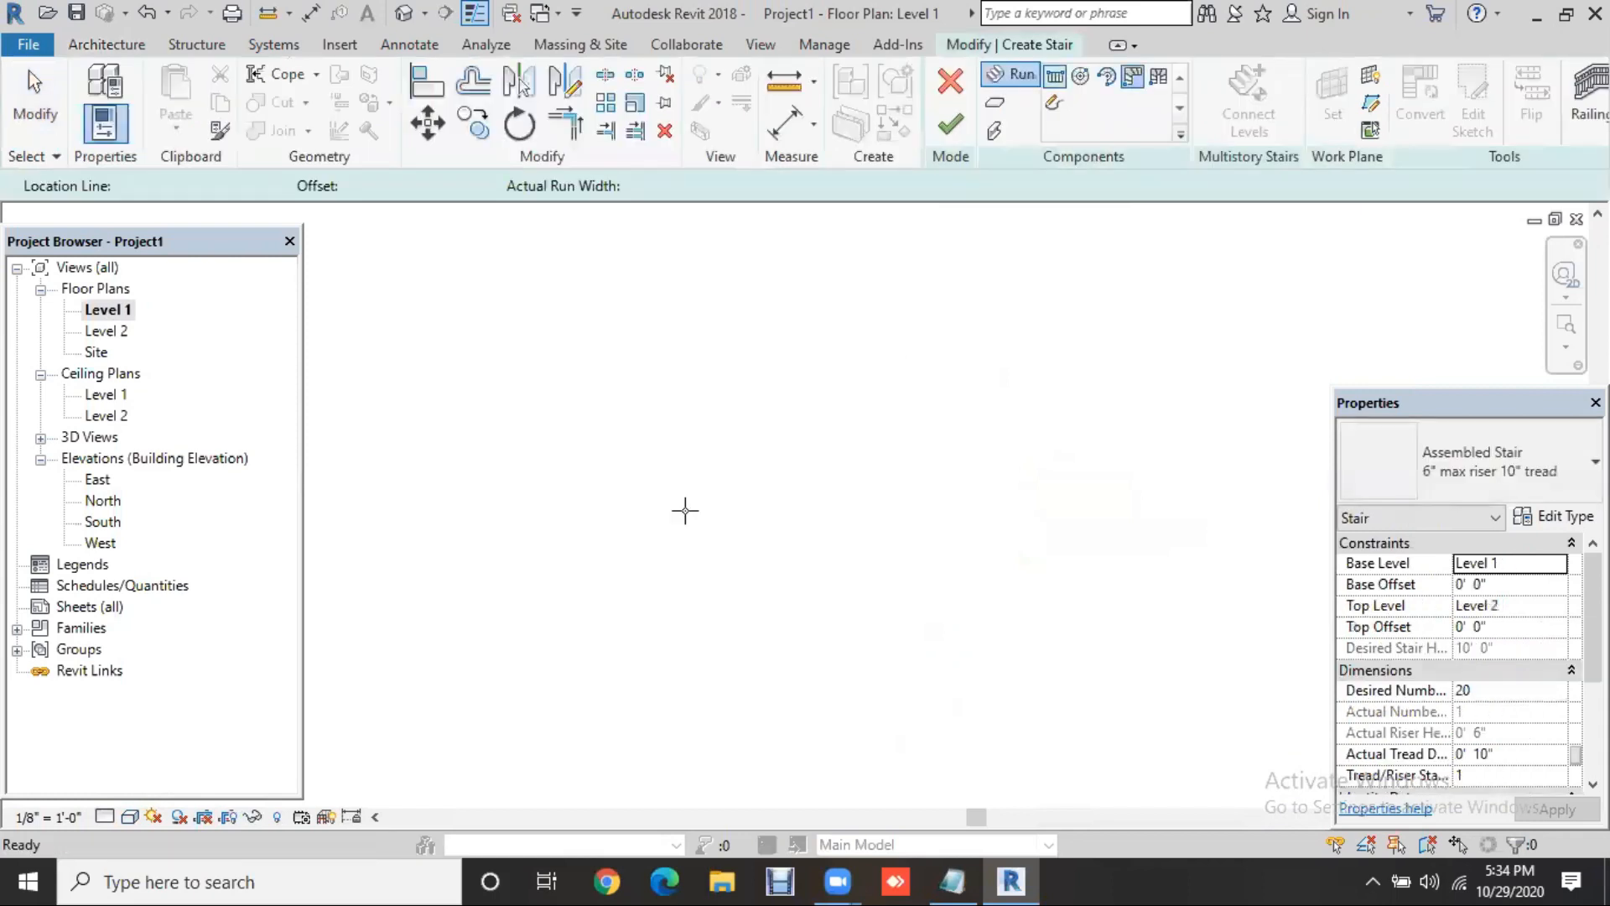
{"action": "left_click", "coordinate": [651, 553]}
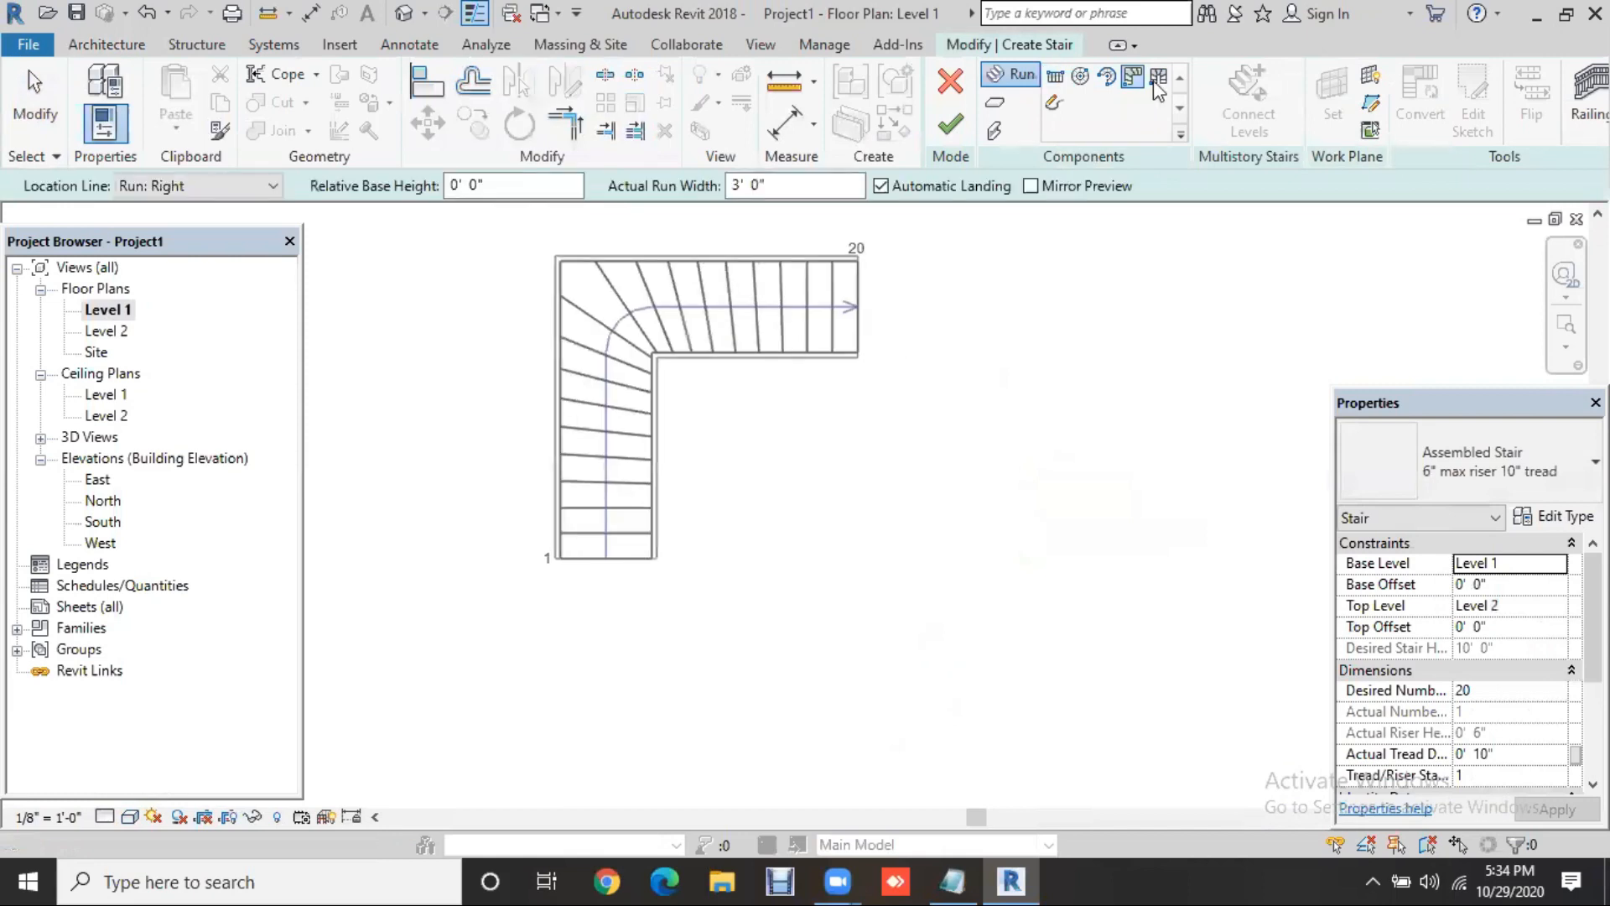
{"action": "key", "text": "Escape"}
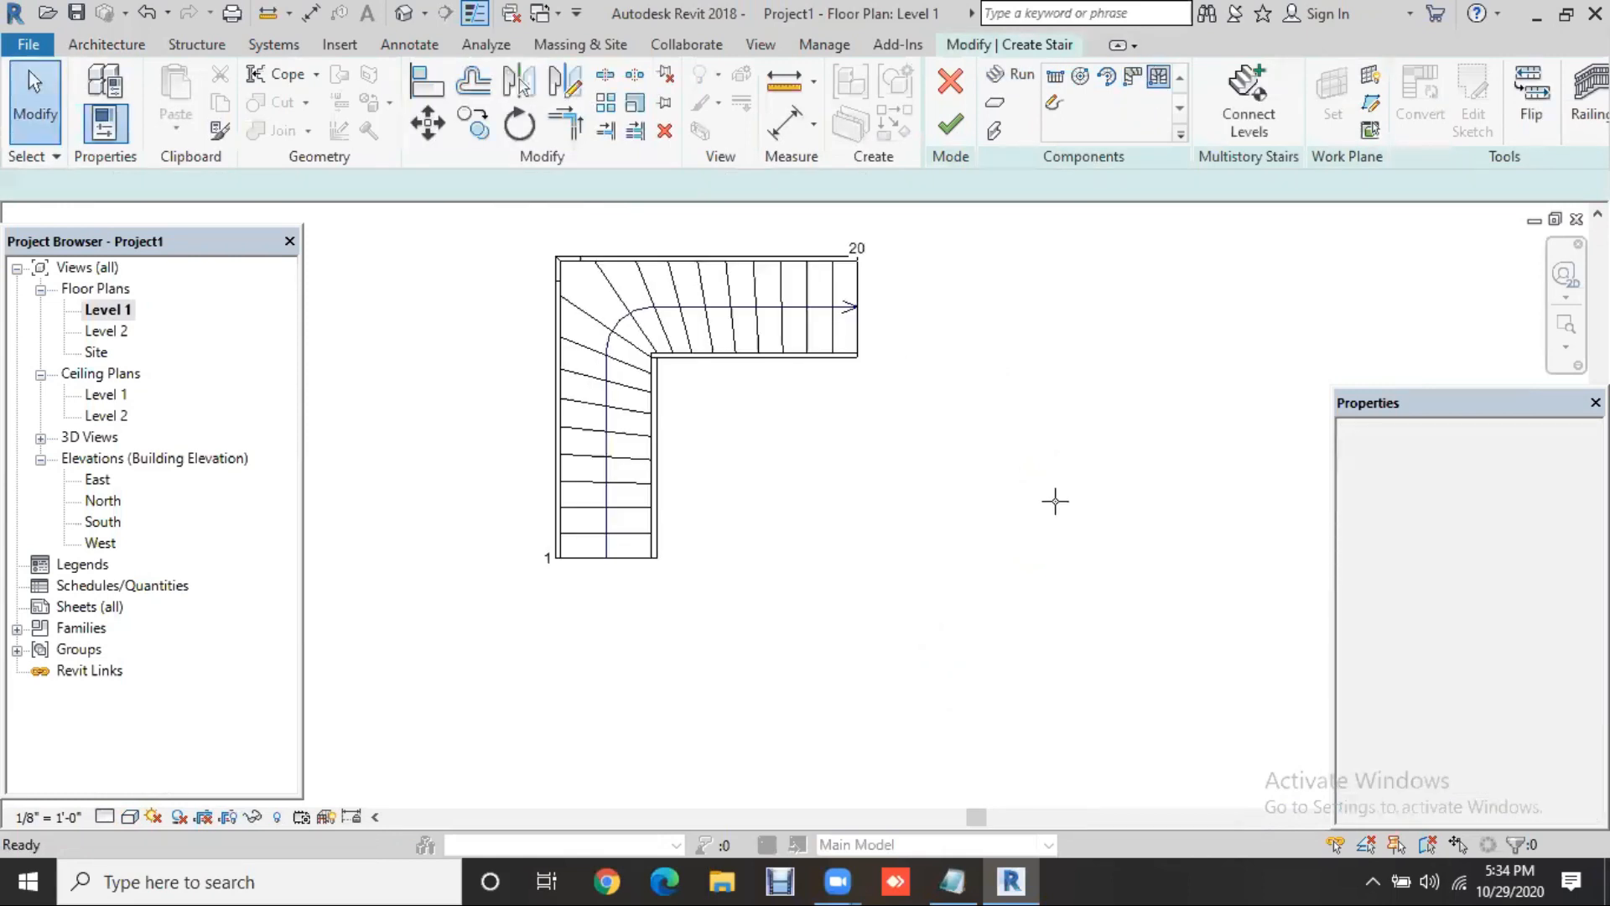
Place a 3' 0" wide U-shape winder run about 3' 6" beside the L-shape winder and finish the stair
{"action": "key", "text": "Return"}
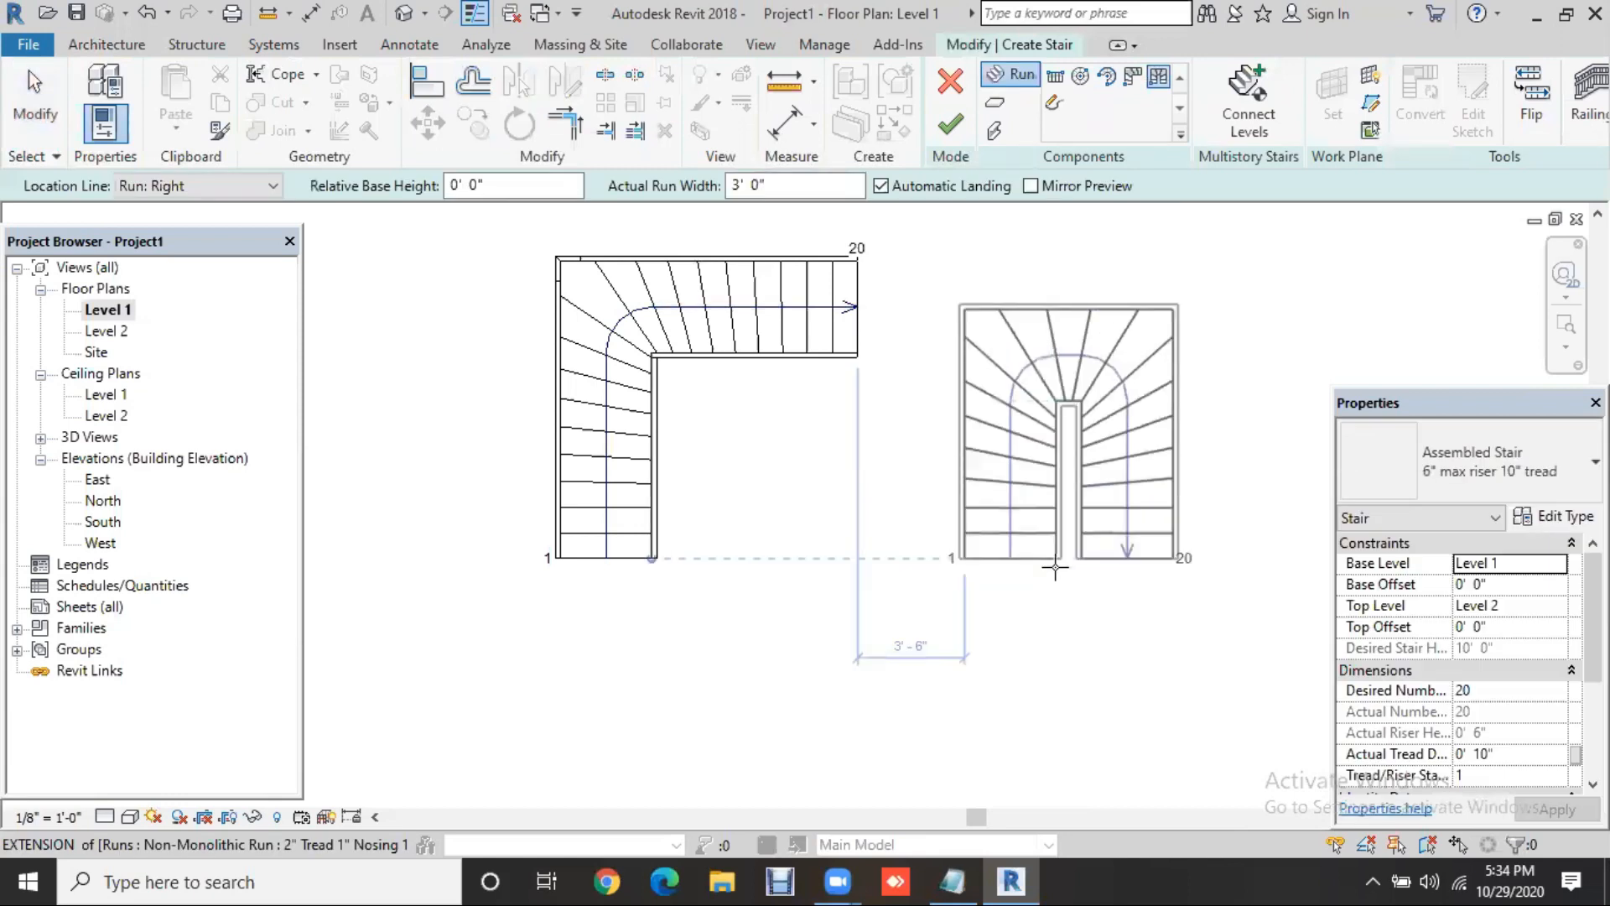
{"action": "left_click", "coordinate": [1076, 629]}
{"action": "left_click", "coordinate": [955, 127]}
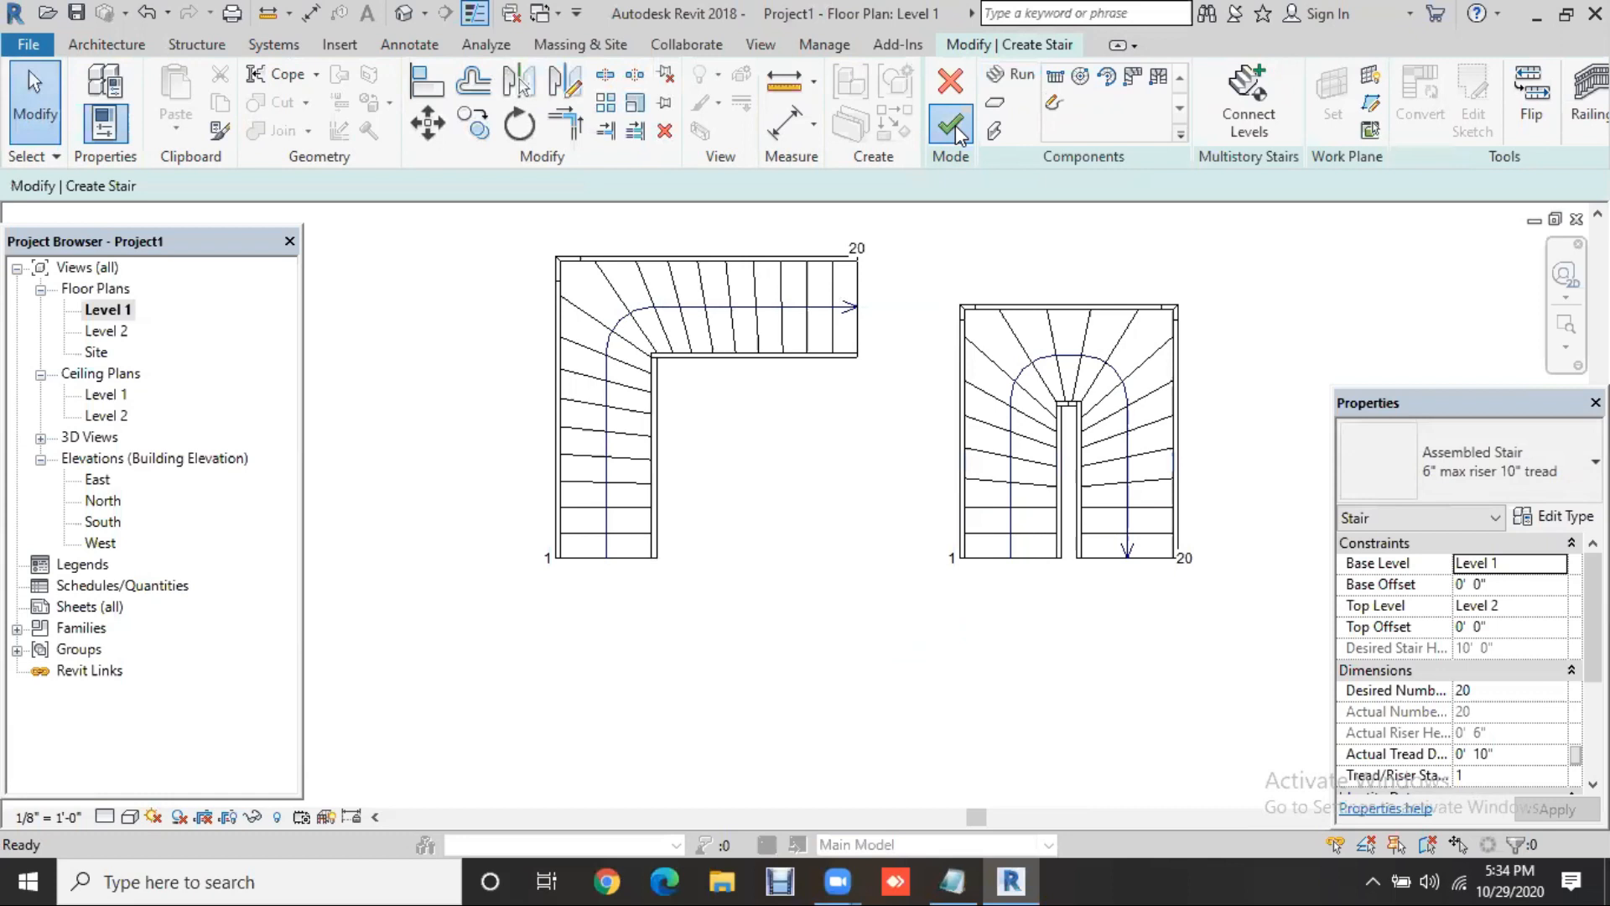